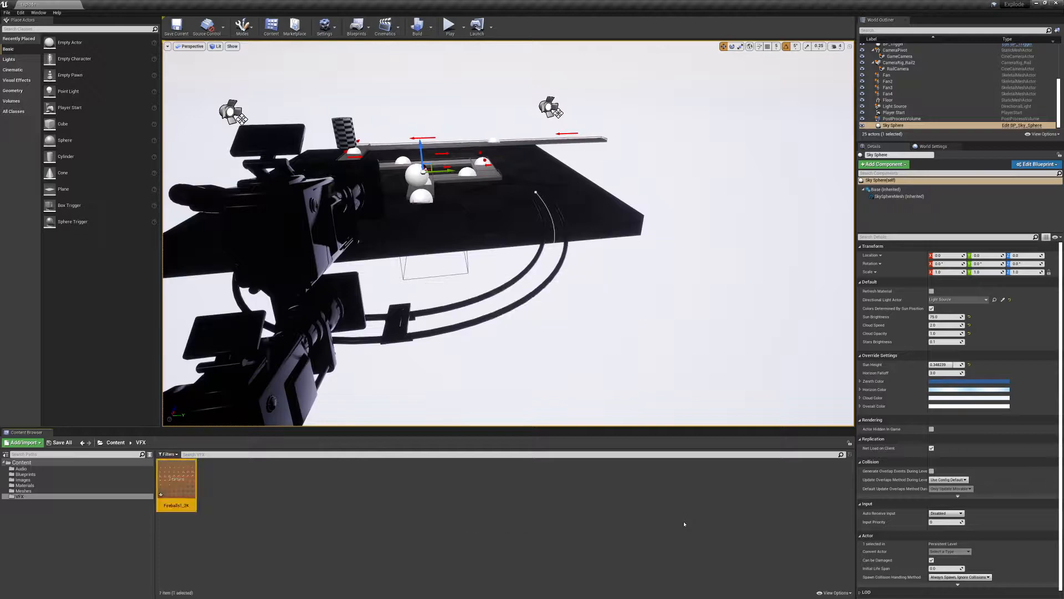
Open the fireball texture in the VFX folder, examine its grid of explosion frames, and close it again
{"action": "double_click", "coordinate": [186, 483]}
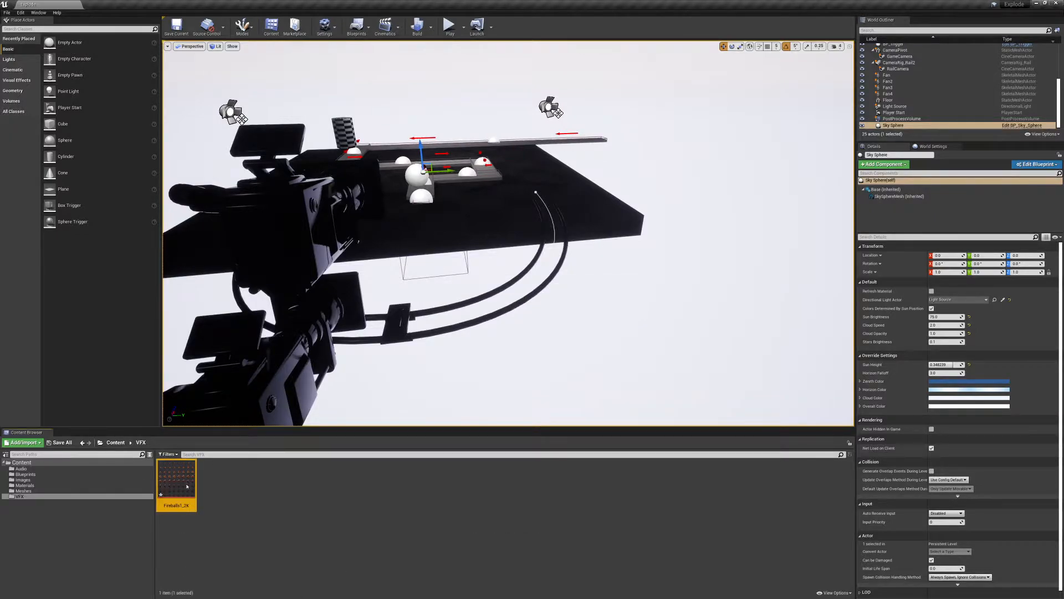
{"action": "scroll", "coordinate": [361, 345], "scroll_direction": "down", "scroll_amount": 3}
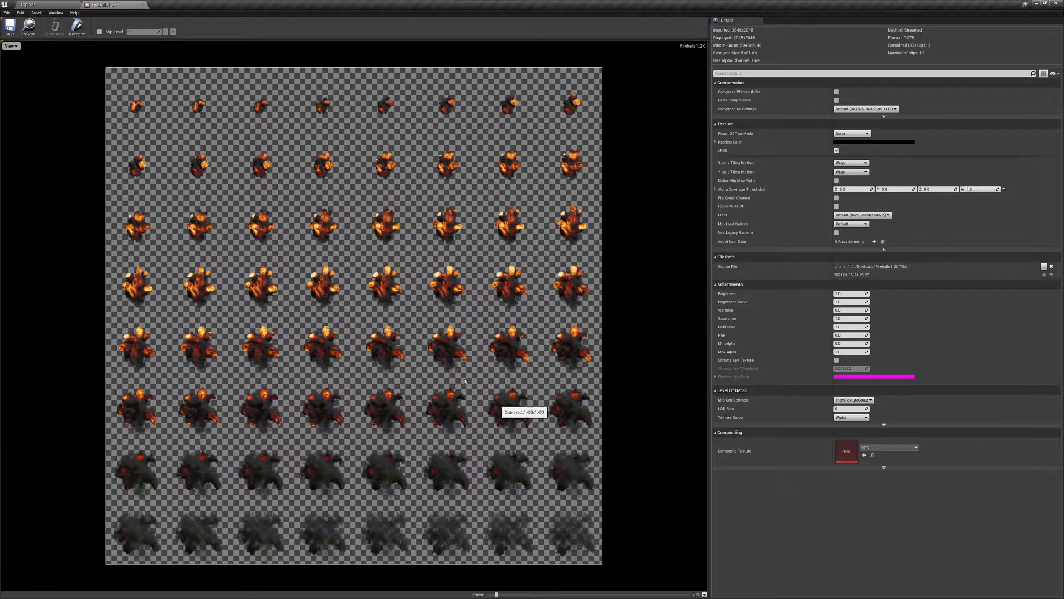
{"action": "left_click", "coordinate": [144, 4]}
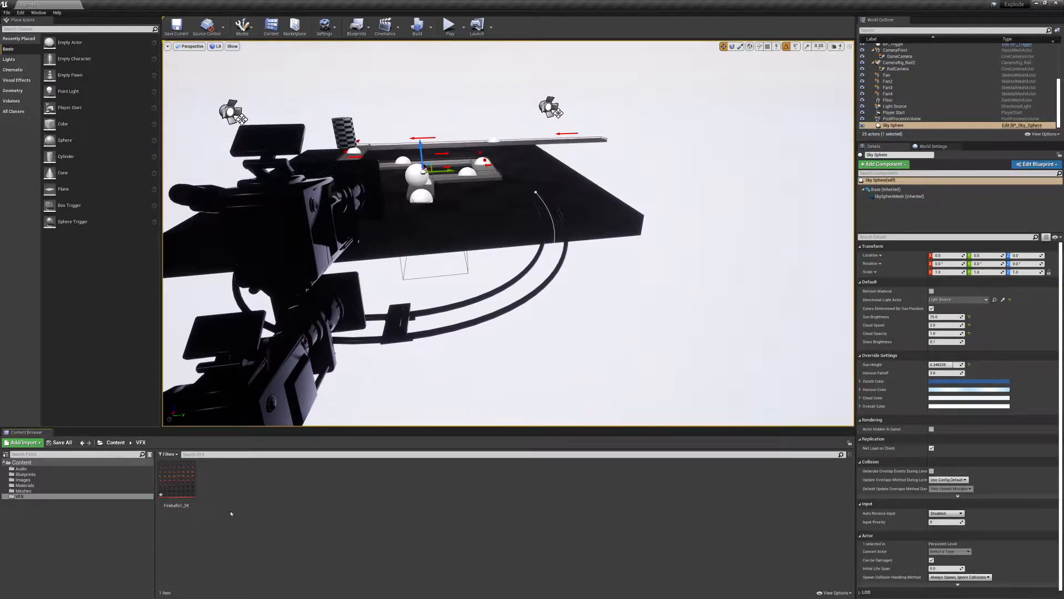
{"action": "right_click", "coordinate": [221, 480]}
{"action": "mouse_move", "coordinate": [232, 473]}
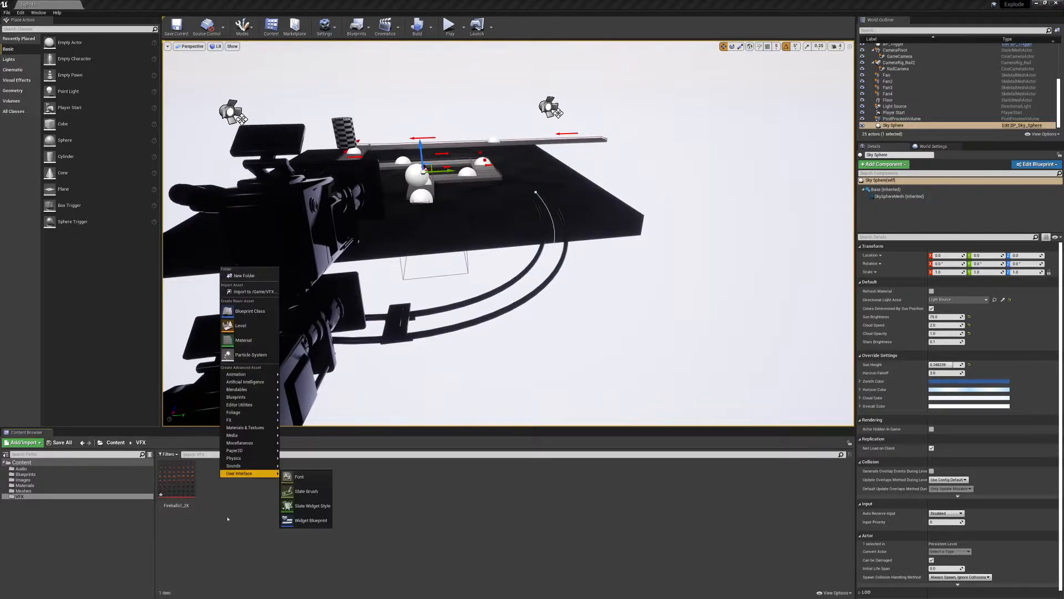
{"action": "left_click", "coordinate": [72, 511]}
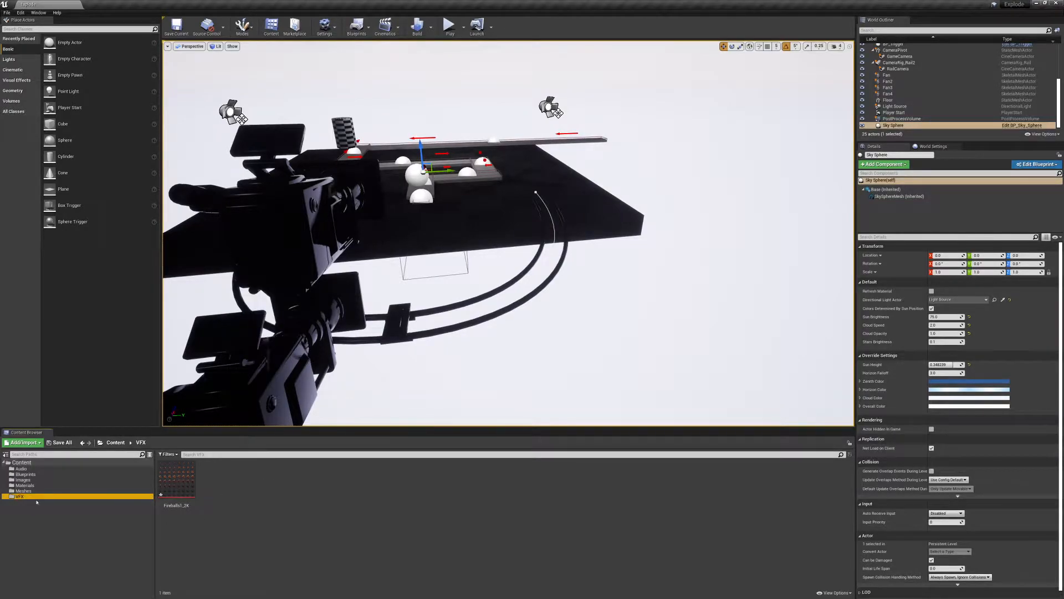
{"action": "left_click", "coordinate": [21, 462]}
{"action": "double_click", "coordinate": [395, 489]}
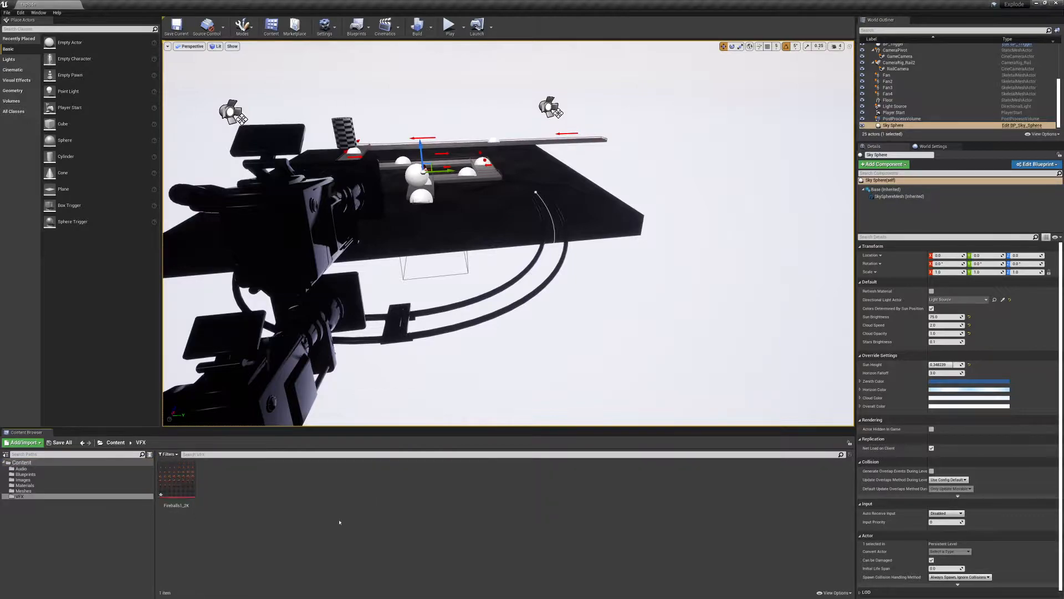
Create a new material named VFX_Explosion in the VFX folder
{"action": "right_click", "coordinate": [254, 495]}
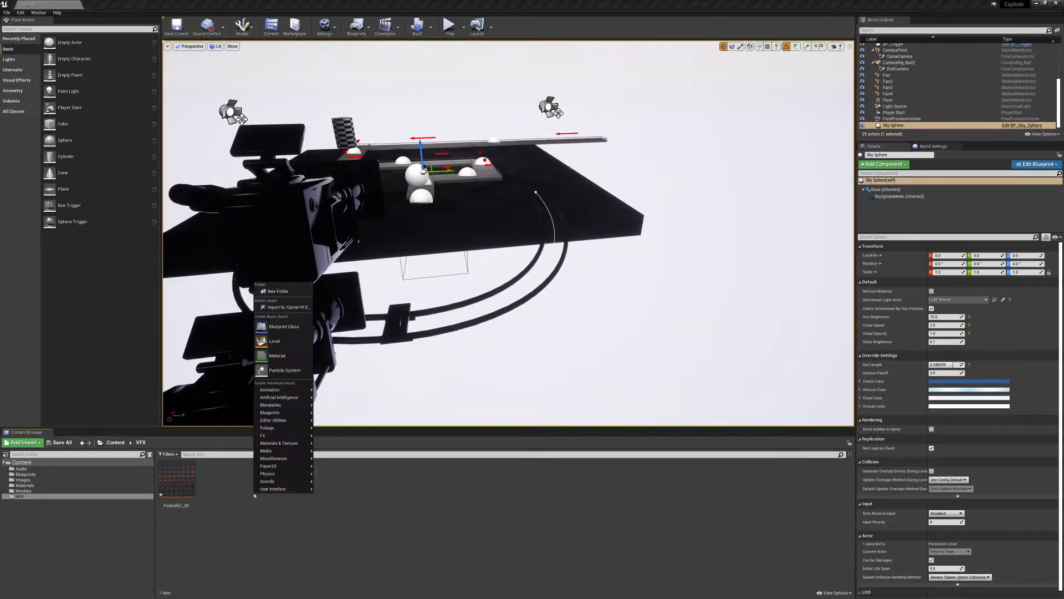
{"action": "left_click", "coordinate": [278, 357]}
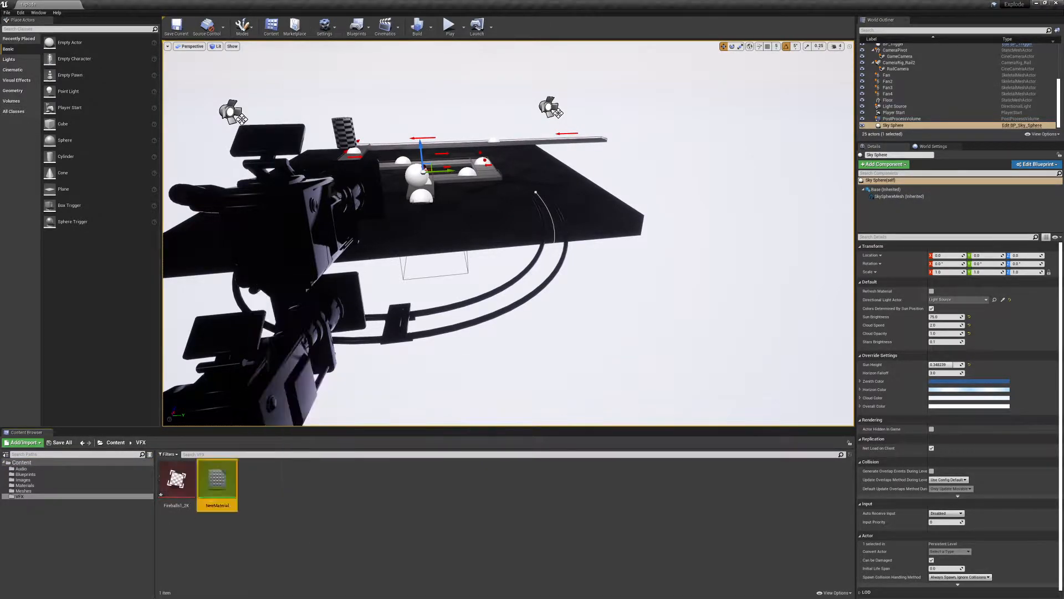
{"action": "type", "text": "VFX"}
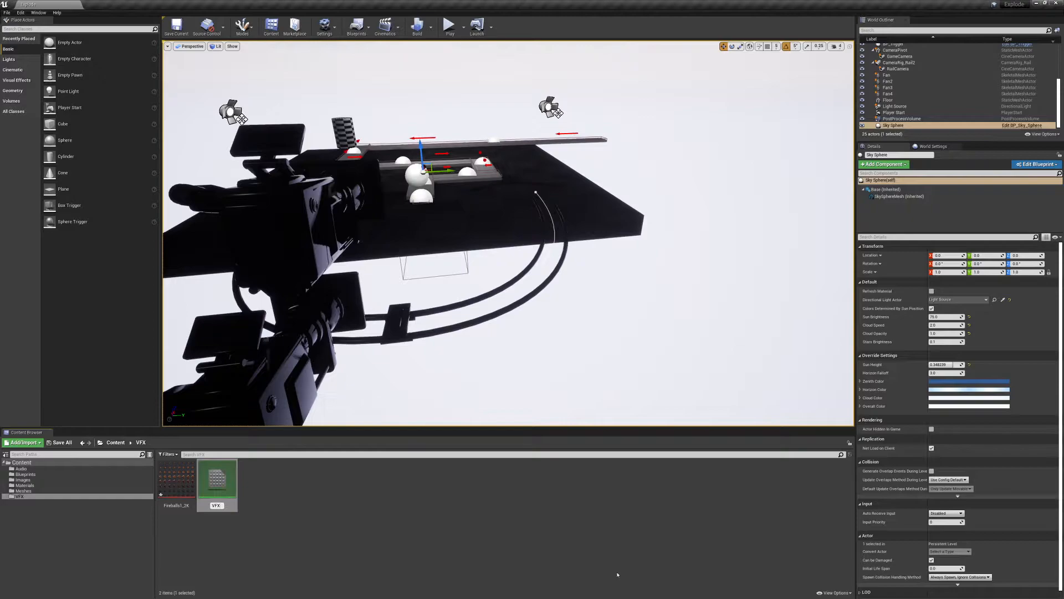
{"action": "type", "text": "_Explosion"}
{"action": "key", "text": "Return"}
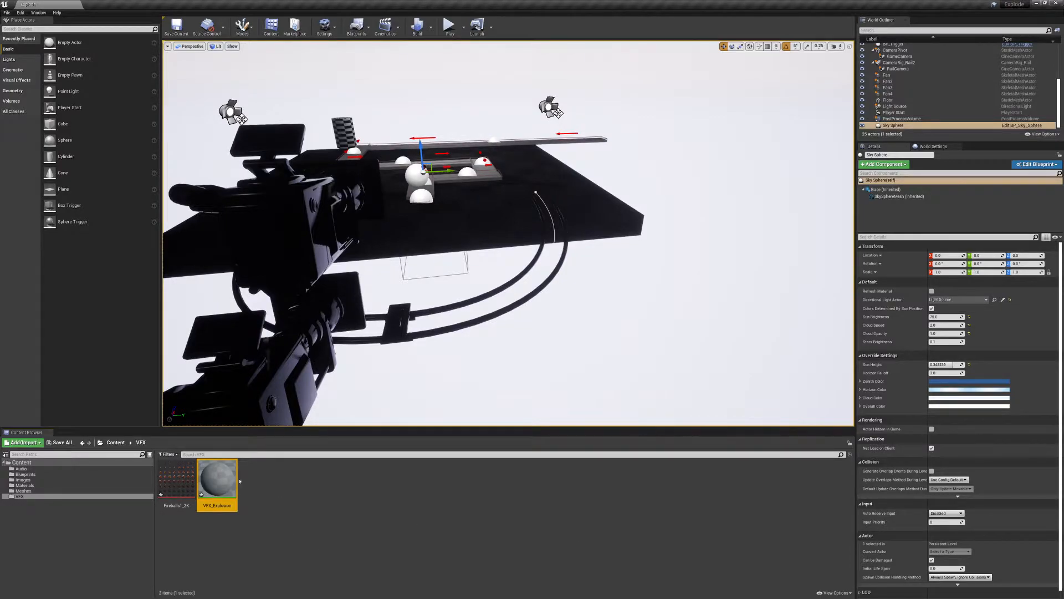
Open the VFX_Explosion material and preview it on a plane instead of a sphere
{"action": "double_click", "coordinate": [216, 482]}
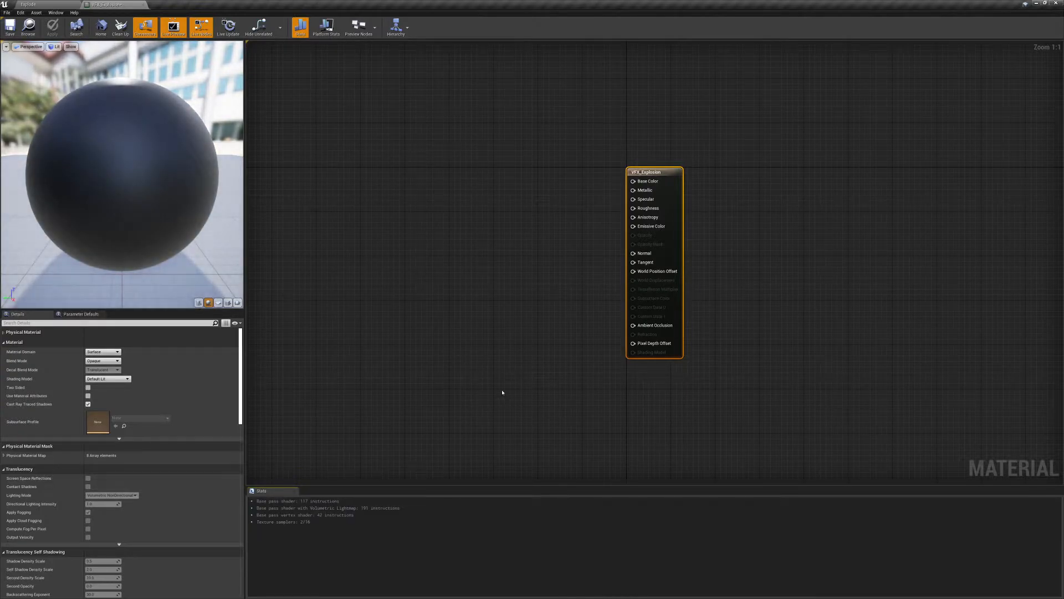
{"action": "right_click_drag", "start_coordinate": [535, 351], "coordinate": [544, 330]}
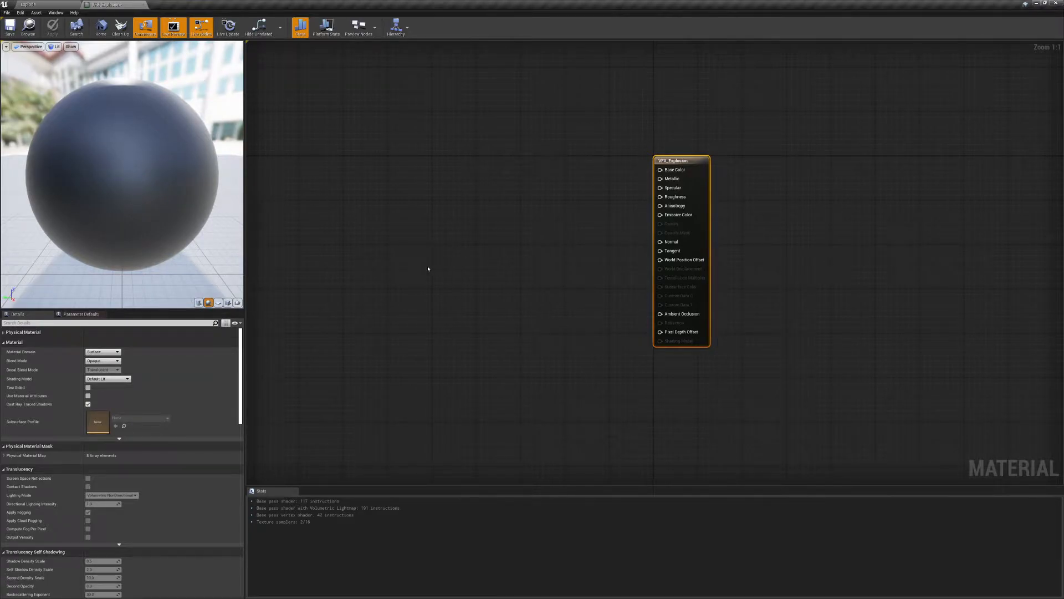
{"action": "left_click_drag", "start_coordinate": [90, 137], "coordinate": [77, 129]}
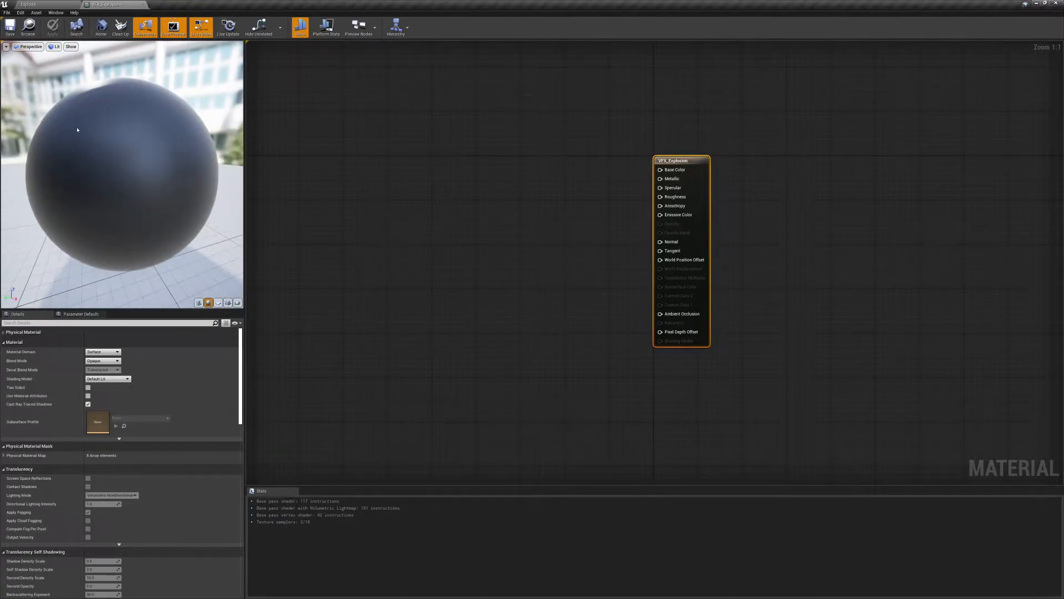
{"action": "left_click", "coordinate": [217, 302]}
{"action": "scroll", "coordinate": [155, 237], "scroll_direction": "up", "scroll_amount": 4}
{"action": "left_click_drag", "start_coordinate": [156, 237], "coordinate": [178, 234]}
{"action": "scroll", "coordinate": [160, 235], "scroll_direction": "down", "scroll_amount": 2}
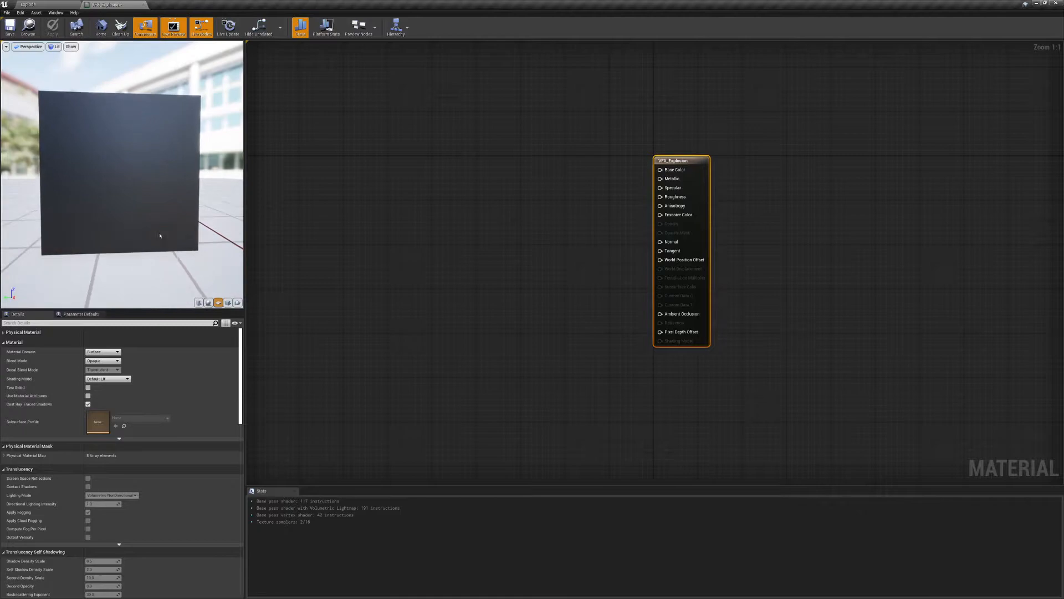
{"action": "left_click_drag", "start_coordinate": [135, 247], "coordinate": [162, 123]}
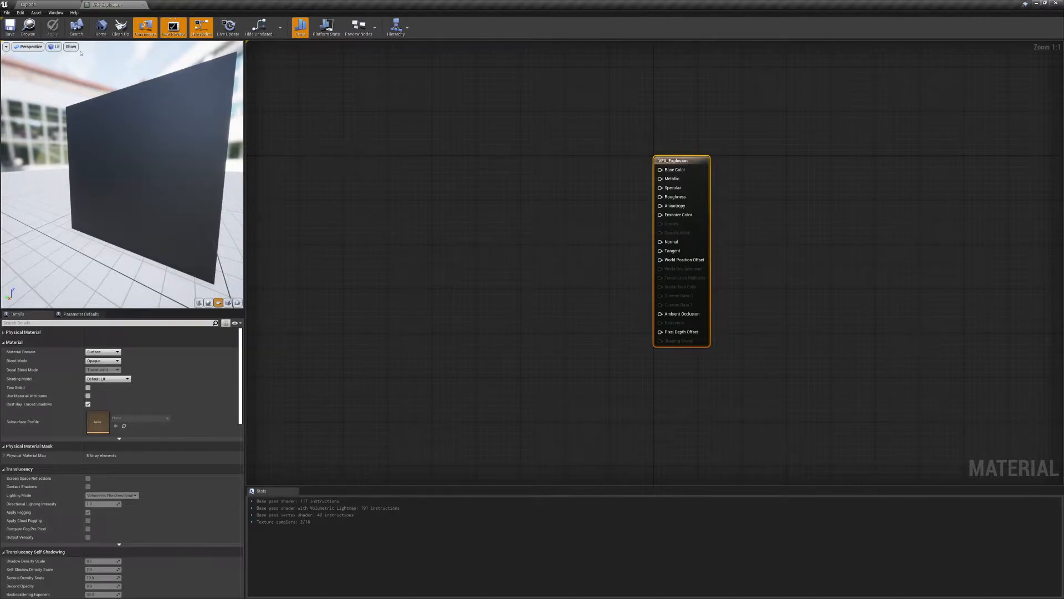
Hide the grid in the material preview and view the plane from the front
{"action": "left_click", "coordinate": [71, 47]}
{"action": "left_click", "coordinate": [70, 66]}
{"action": "left_click_drag", "start_coordinate": [105, 133], "coordinate": [171, 141]}
{"action": "right_click_drag", "start_coordinate": [613, 337], "coordinate": [703, 350]}
{"action": "left_click_drag", "start_coordinate": [144, 178], "coordinate": [178, 179]}
{"action": "left_click", "coordinate": [513, 270]}
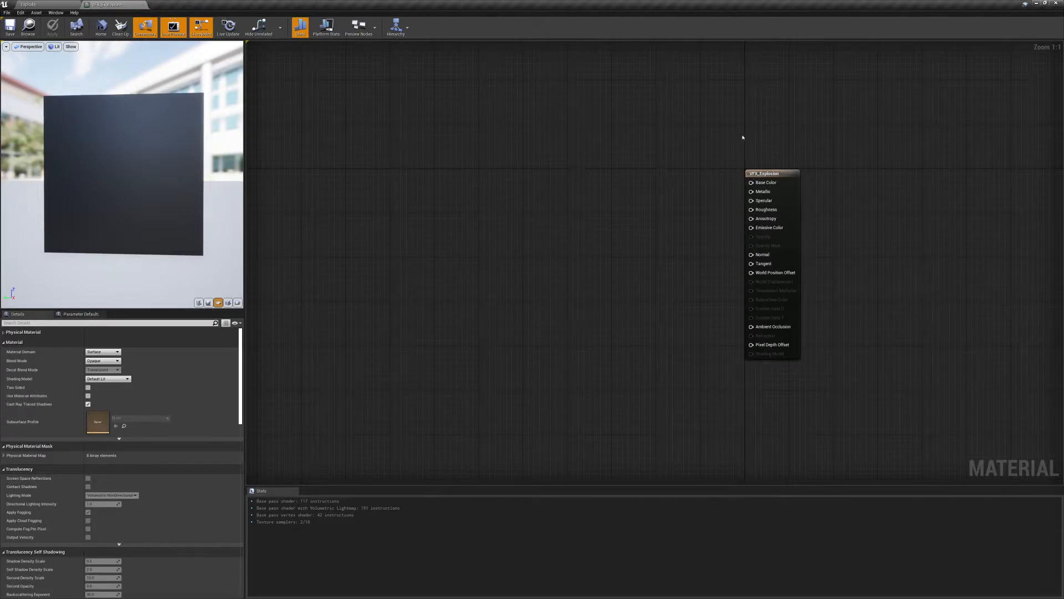
{"action": "left_click", "coordinate": [765, 180]}
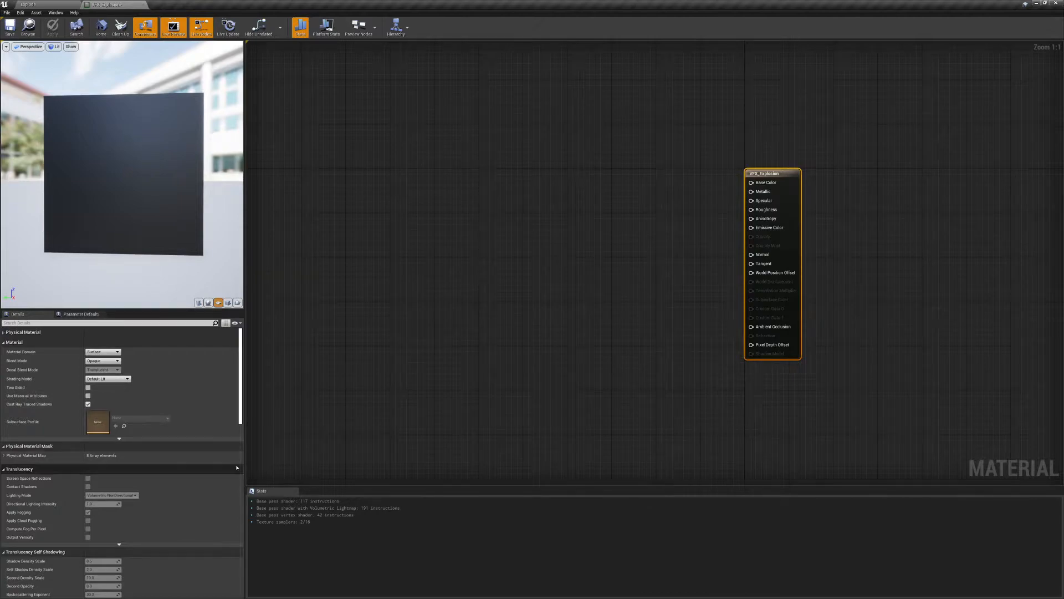
{"action": "left_click", "coordinate": [427, 144]}
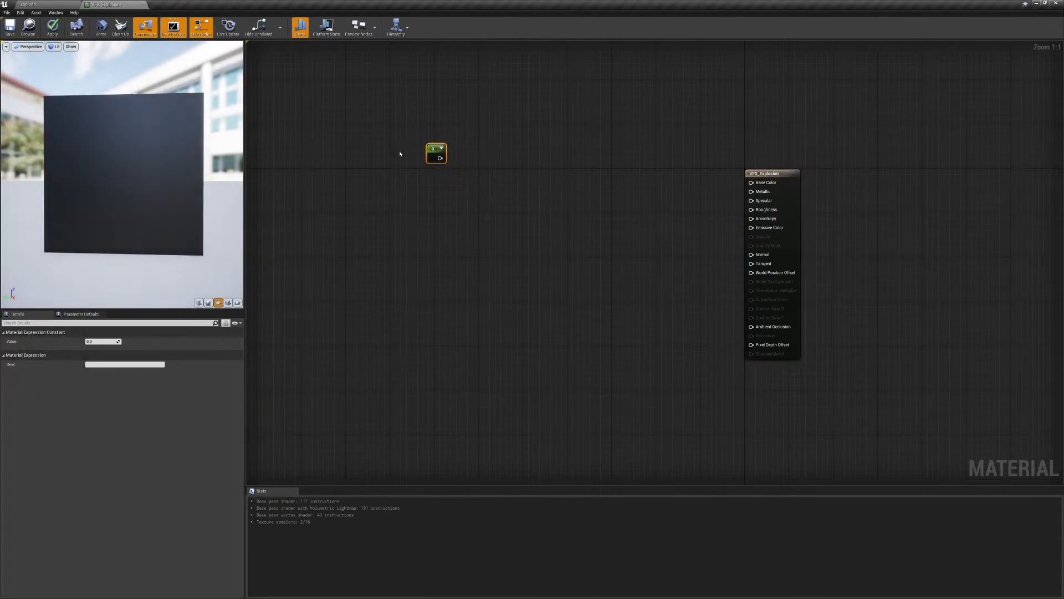
{"action": "key", "text": "Delete"}
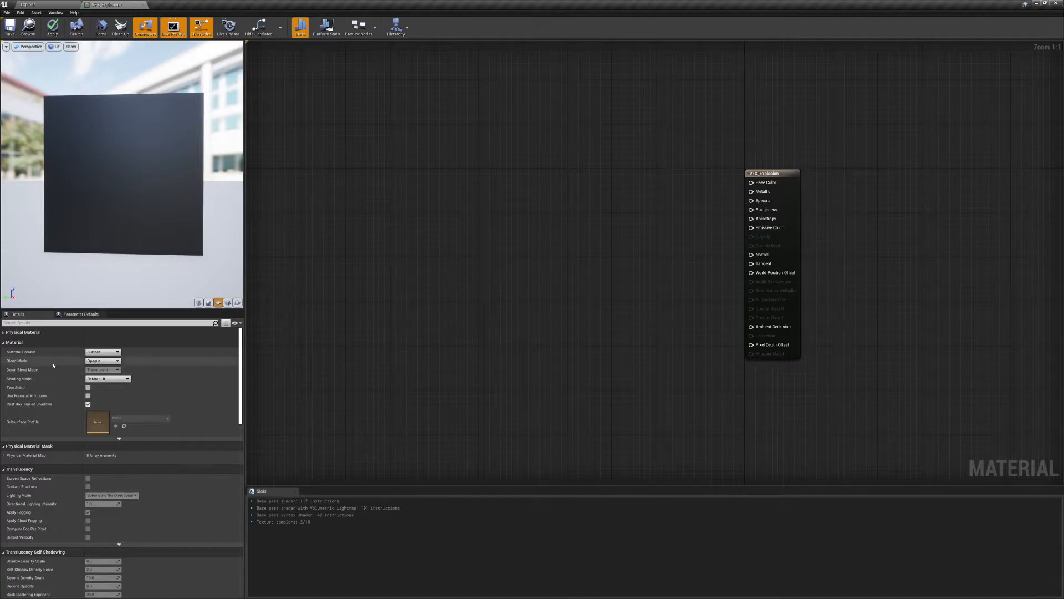
Set the VFX_Explosion material's blend mode to Translucent
{"action": "left_click", "coordinate": [103, 360]}
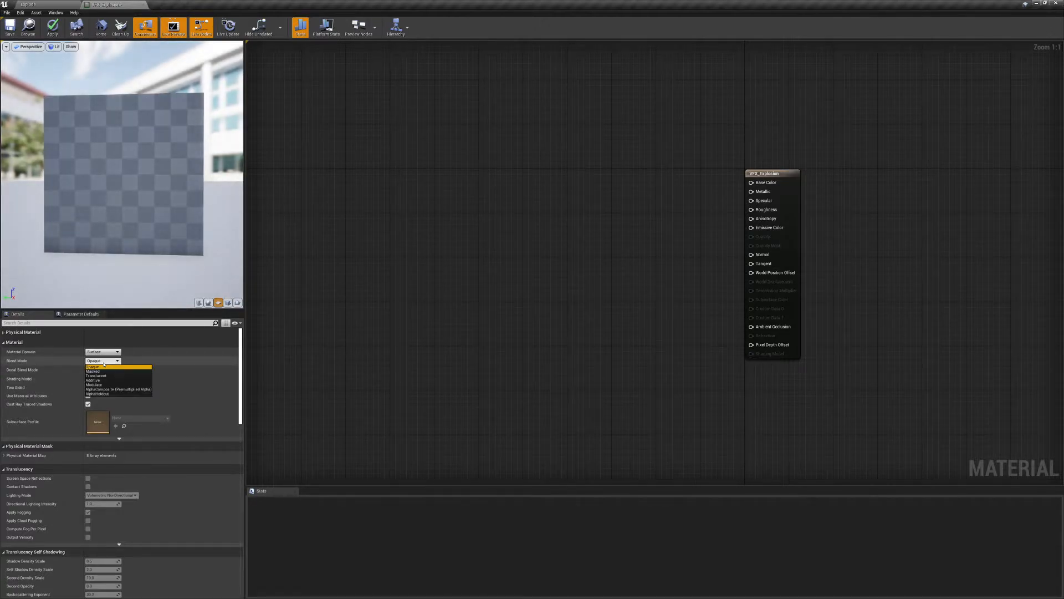
{"action": "left_click", "coordinate": [96, 376]}
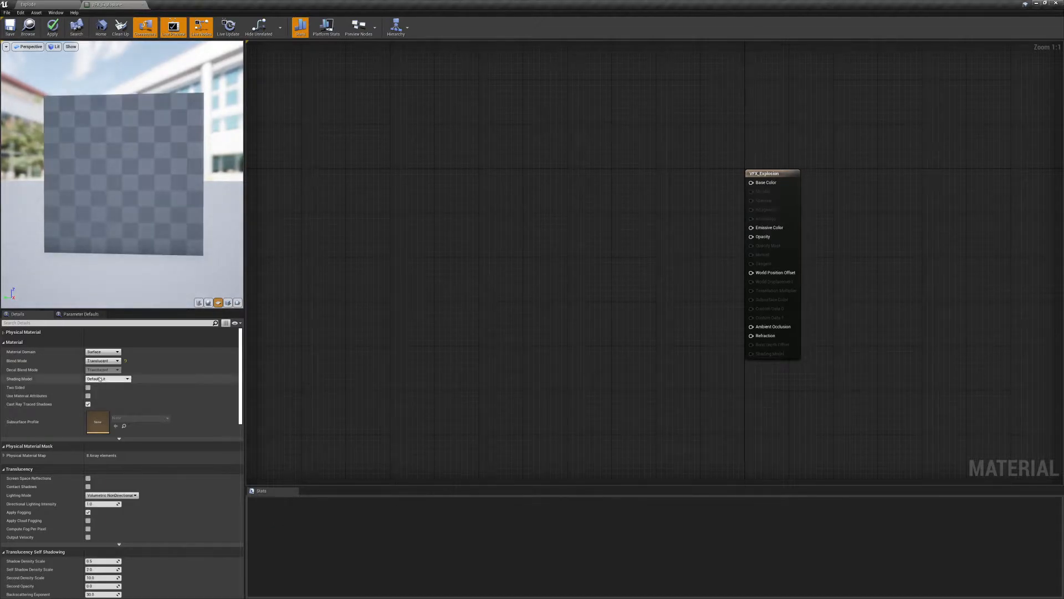
{"action": "left_click_drag", "start_coordinate": [736, 188], "coordinate": [662, 228]}
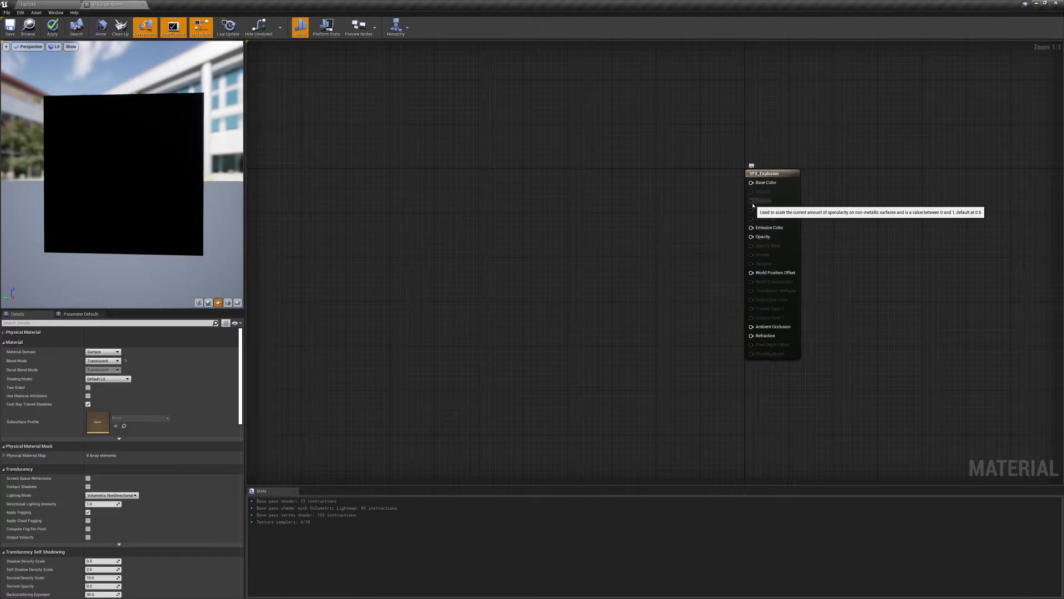
{"action": "left_click_drag", "start_coordinate": [751, 210], "coordinate": [708, 222]}
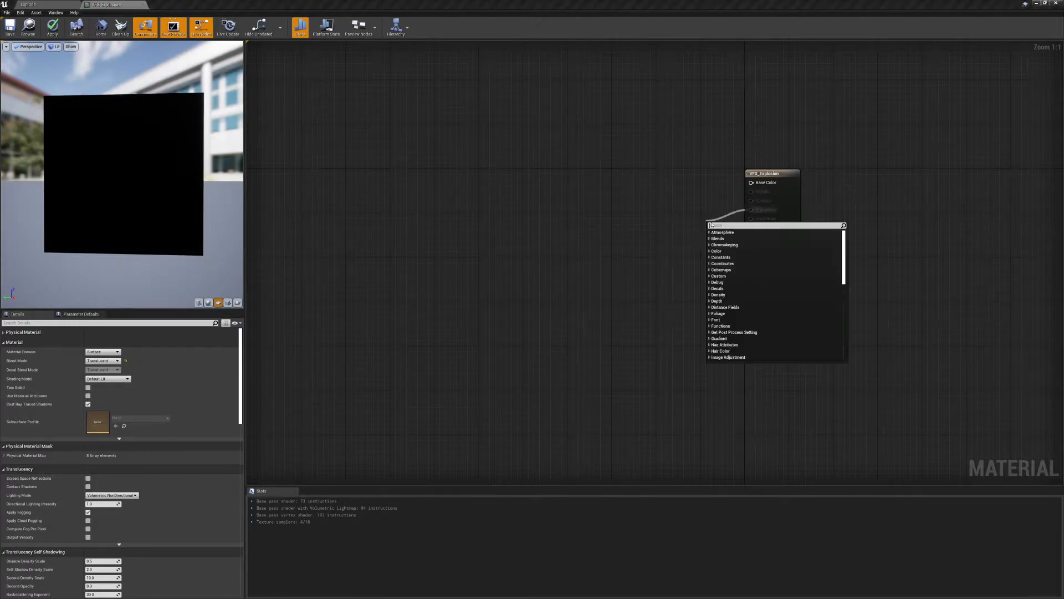
{"action": "left_click", "coordinate": [571, 414]}
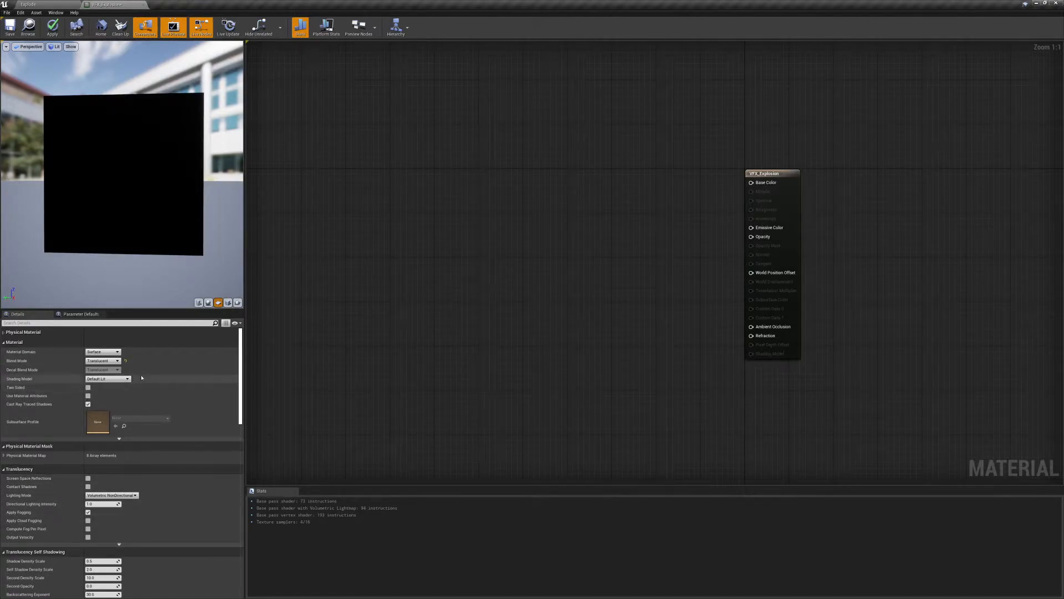
Select the material output node and set the material's shading model to Unlit
{"action": "left_click_drag", "start_coordinate": [739, 122], "coordinate": [827, 375]}
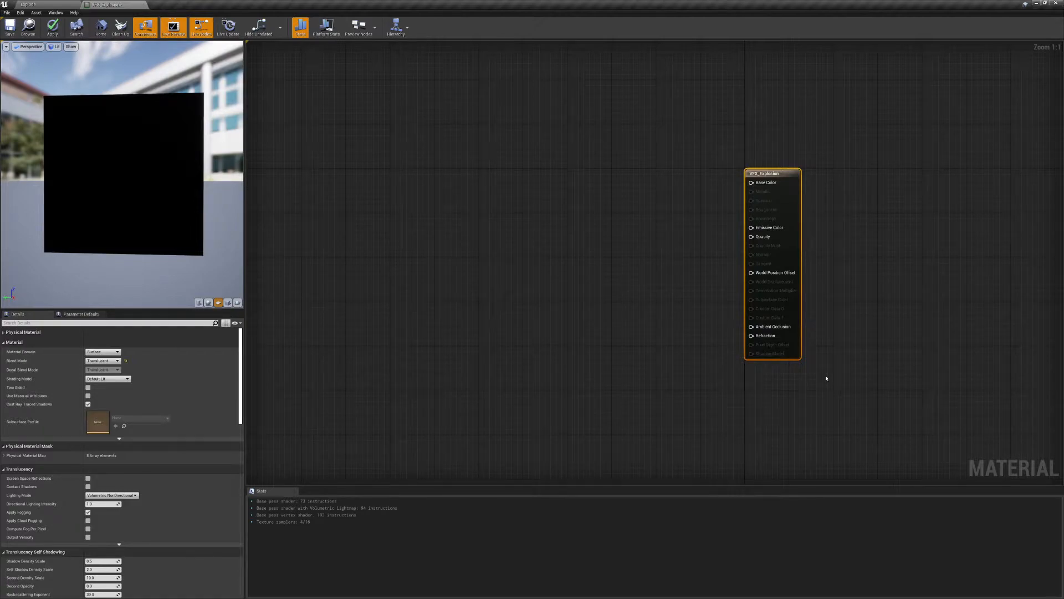
{"action": "left_click_drag", "start_coordinate": [155, 180], "coordinate": [178, 210]}
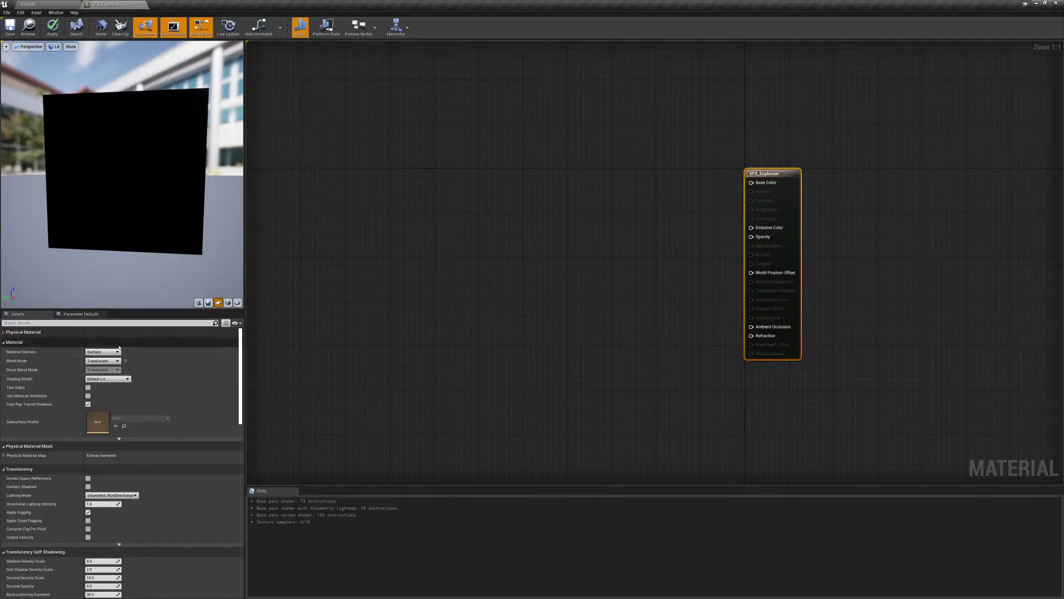
{"action": "left_click", "coordinate": [116, 381]}
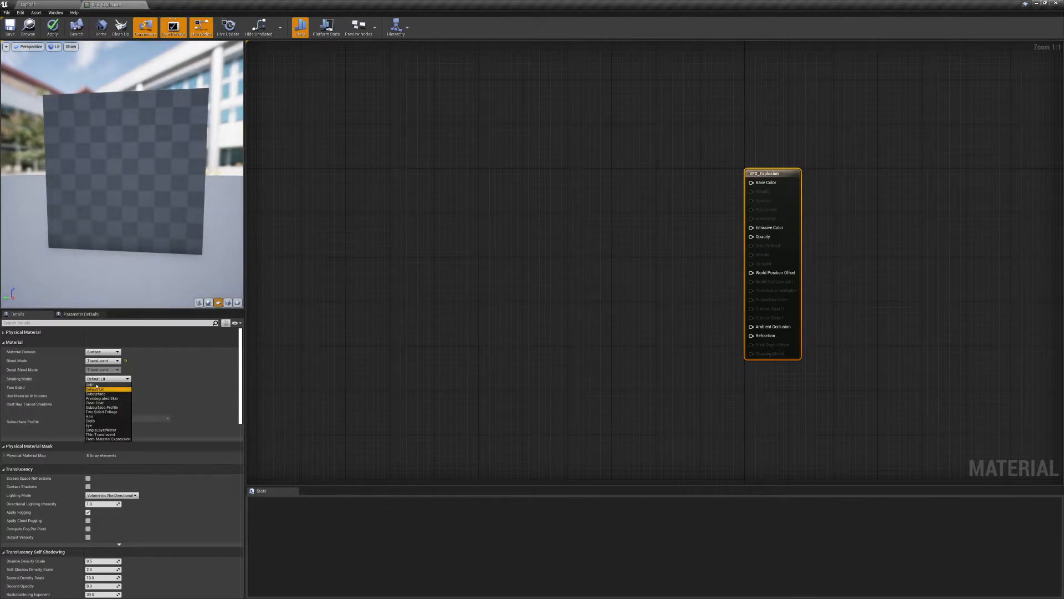
{"action": "left_click", "coordinate": [98, 385]}
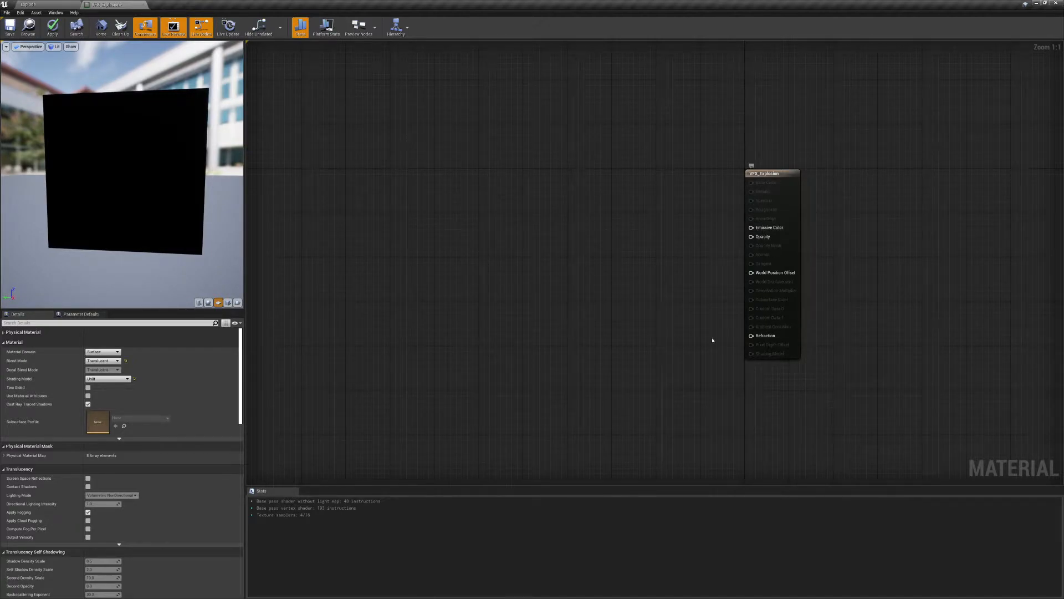
{"action": "mouse_move", "coordinate": [751, 227]}
{"action": "left_mouse_down"}
{"action": "mouse_move", "coordinate": [606, 221]}
{"action": "mouse_move", "coordinate": [753, 230]}
{"action": "left_mouse_up"}
{"action": "left_click_drag", "start_coordinate": [718, 383], "coordinate": [879, 274]}
{"action": "left_click", "coordinate": [732, 311]}
Enable Used with Particle Sprites in the material's usage settings
{"action": "left_click_drag", "start_coordinate": [240, 348], "coordinate": [239, 438]}
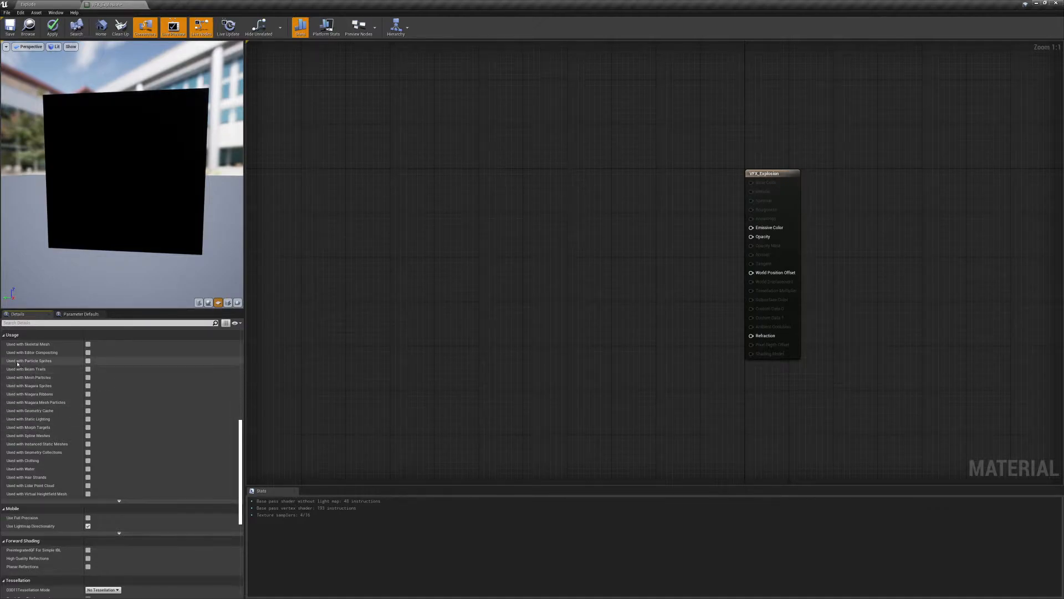
{"action": "left_click", "coordinate": [87, 360]}
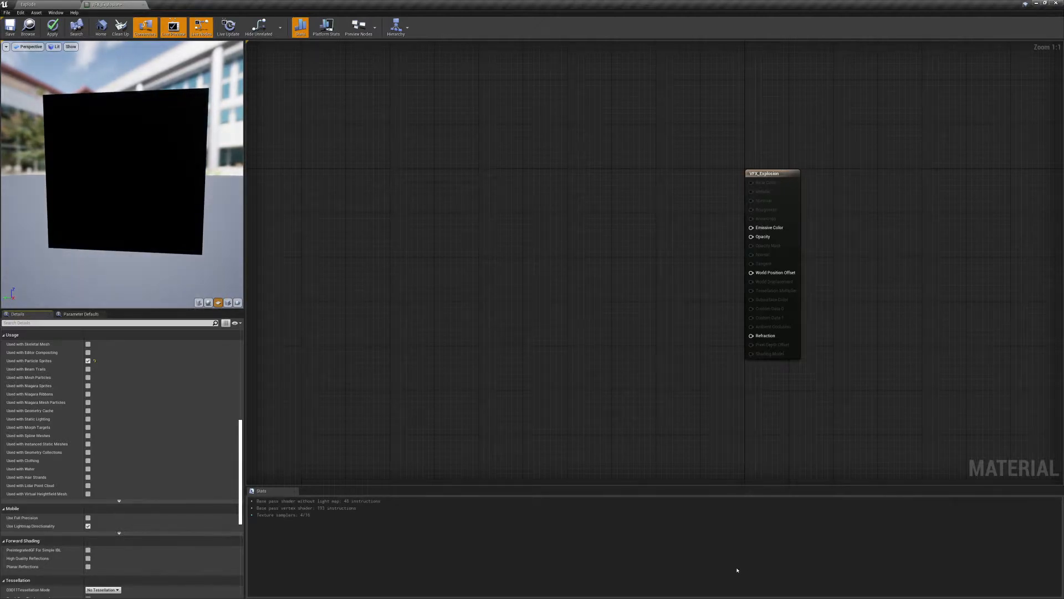
{"action": "mouse_move", "coordinate": [178, 181]}
{"action": "left_mouse_down"}
{"action": "mouse_move", "coordinate": [188, 194]}
{"action": "mouse_move", "coordinate": [181, 200]}
{"action": "left_mouse_up"}
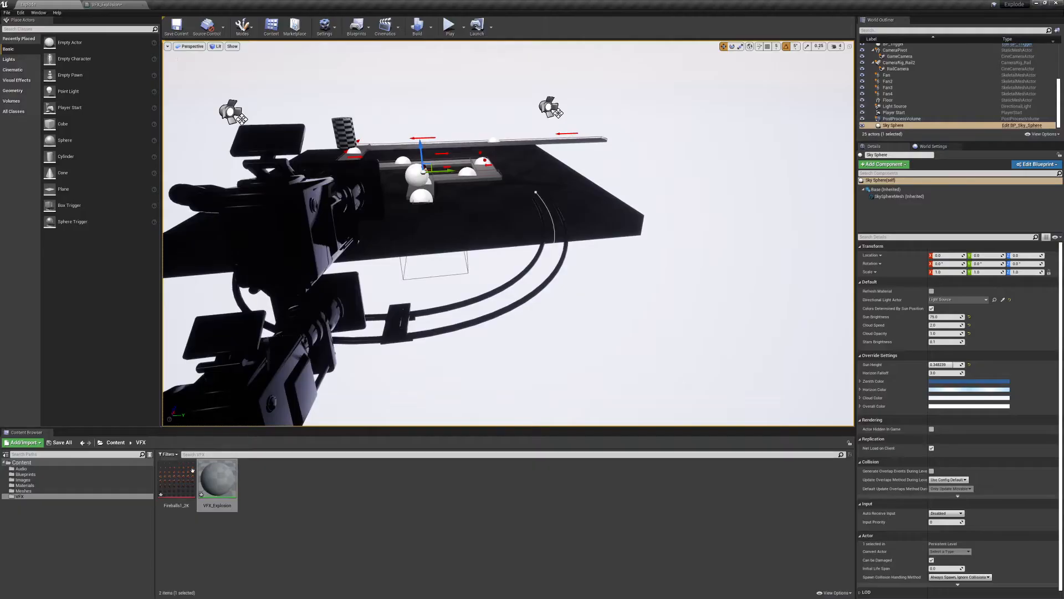
{"action": "left_click_drag", "start_coordinate": [176, 480], "coordinate": [507, 172]}
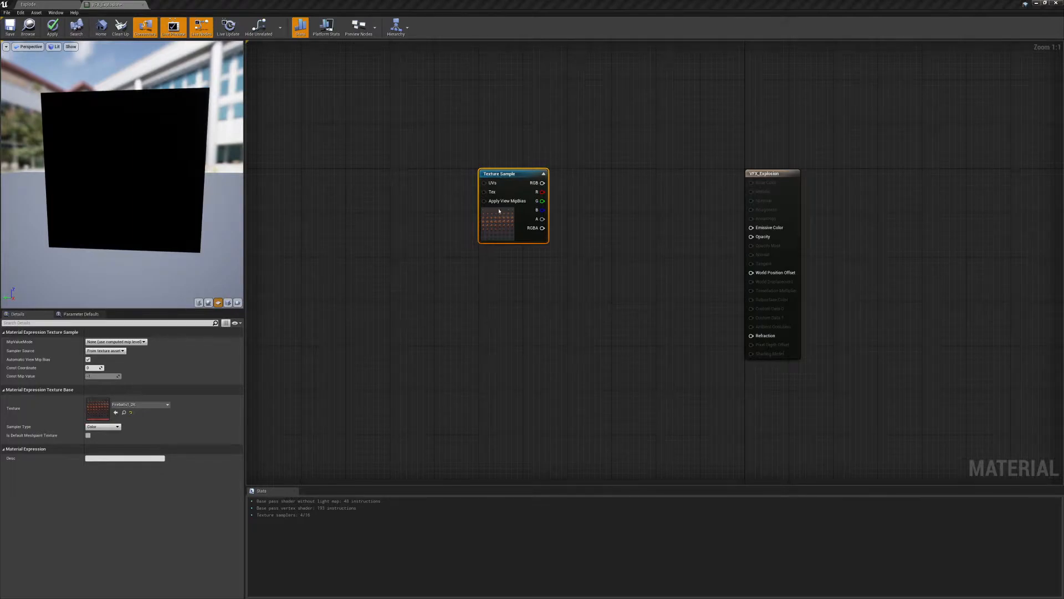
{"action": "left_click_drag", "start_coordinate": [515, 173], "coordinate": [471, 173]}
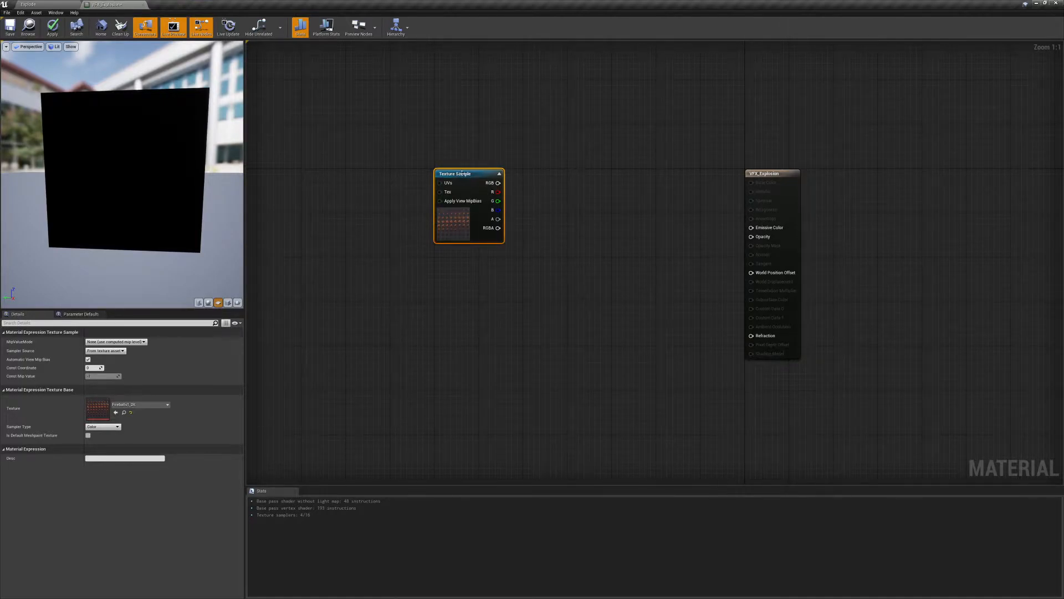
{"action": "key", "text": "Delete"}
Add the fireball texture from the VFX folder to the VFX_Explosion graph as a Texture Sample, well to the left of the output node
{"action": "left_click", "coordinate": [61, 4]}
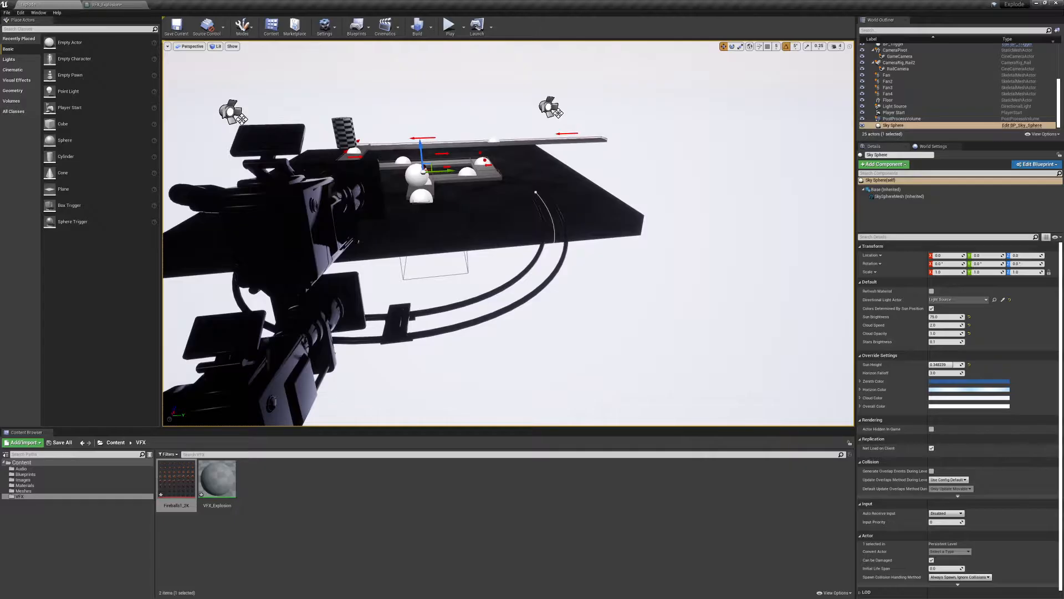
{"action": "left_click_drag", "start_coordinate": [176, 478], "coordinate": [408, 170]}
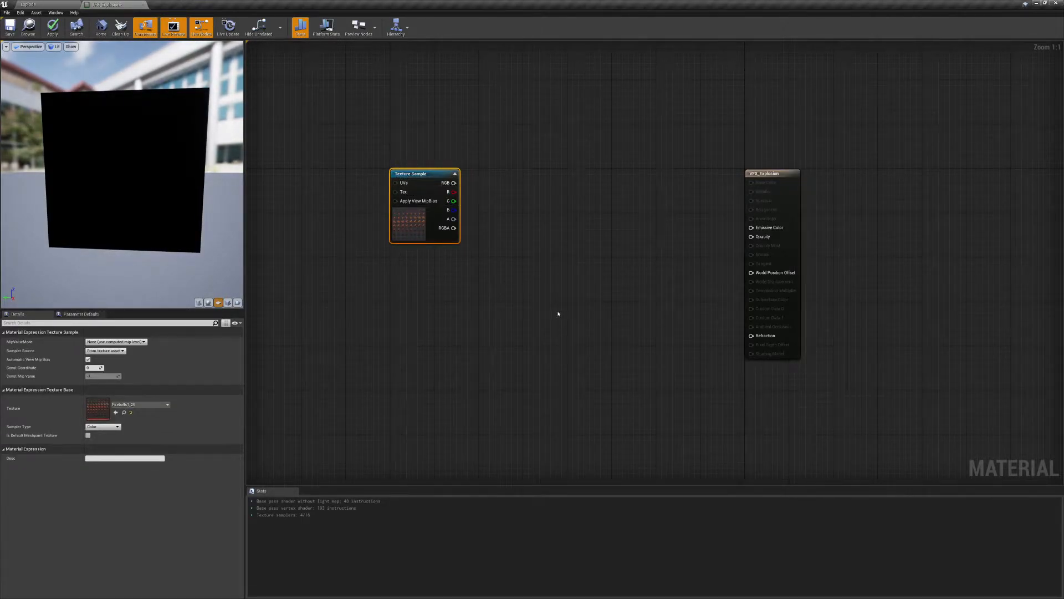
Move the Texture Sample down and add a Particle Color node above it, aligned to its left edge
{"action": "right_click_drag", "start_coordinate": [489, 197], "coordinate": [598, 219]}
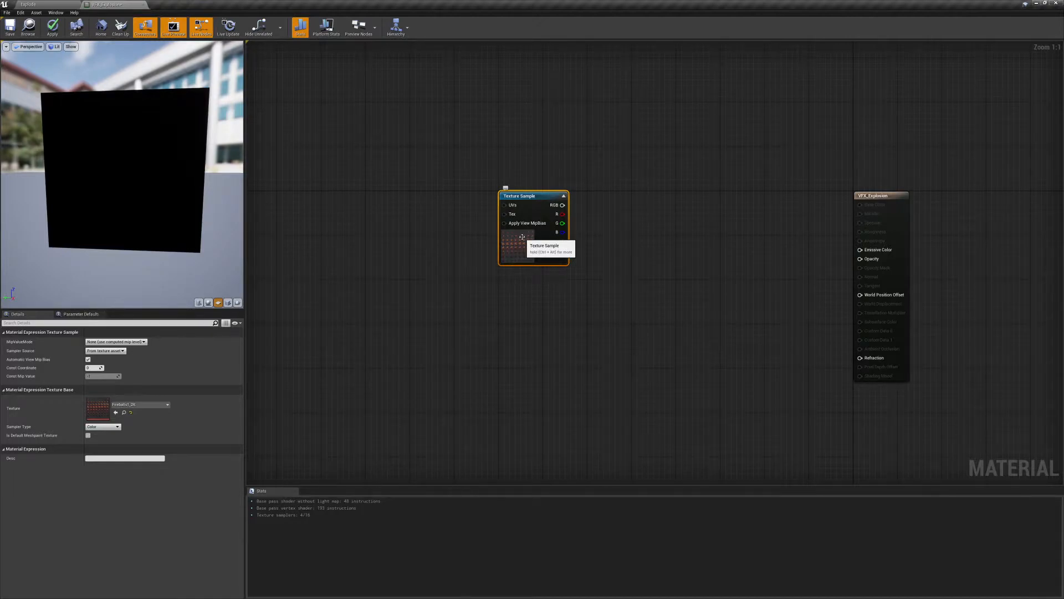
{"action": "left_click_drag", "start_coordinate": [487, 154], "coordinate": [630, 346]}
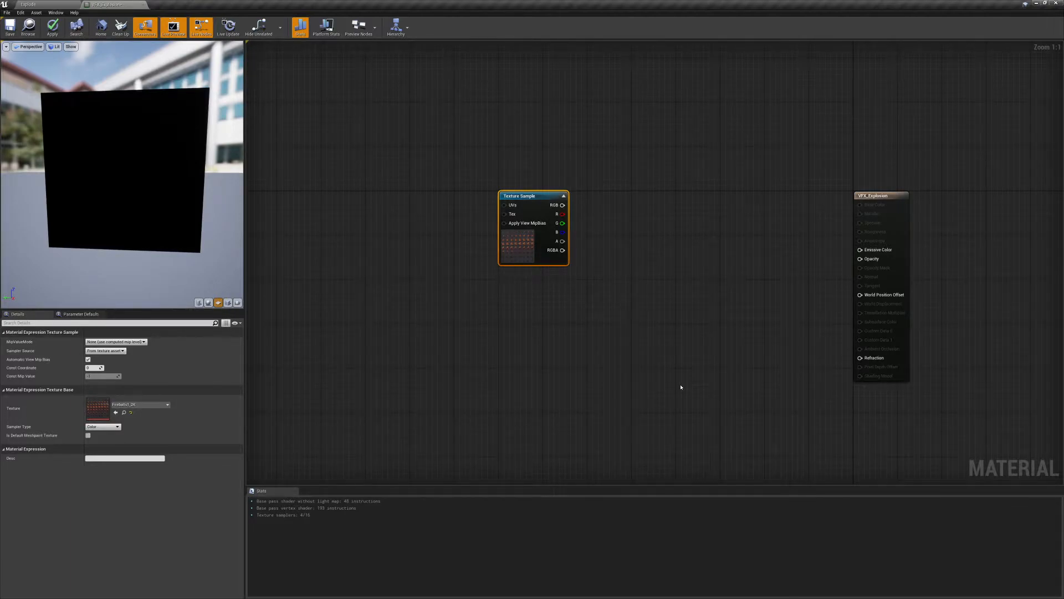
{"action": "left_click_drag", "start_coordinate": [522, 199], "coordinate": [522, 288]}
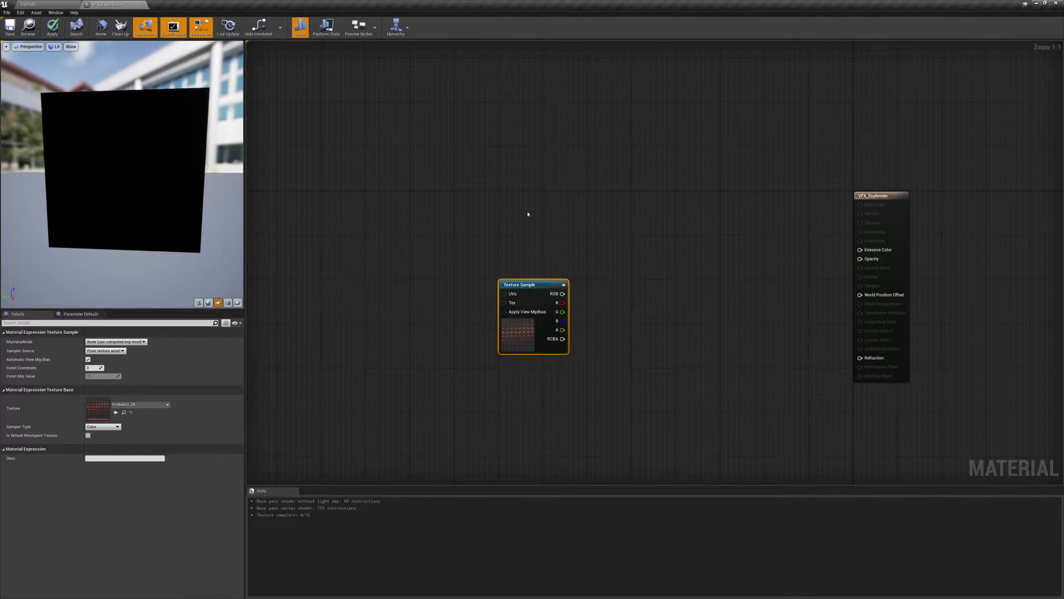
{"action": "right_click", "coordinate": [545, 190]}
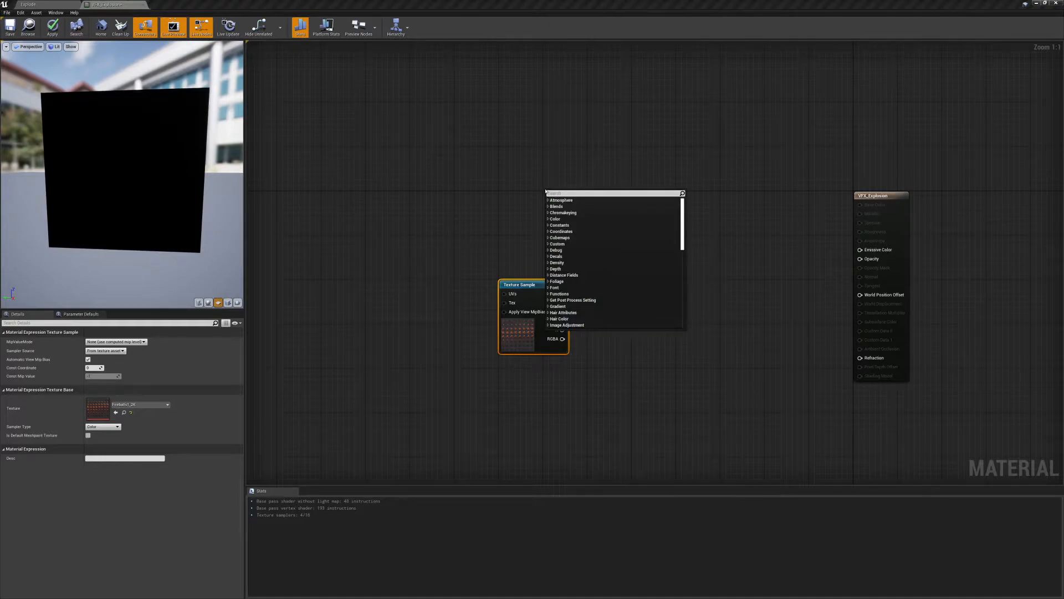
{"action": "type", "text": "particleco"}
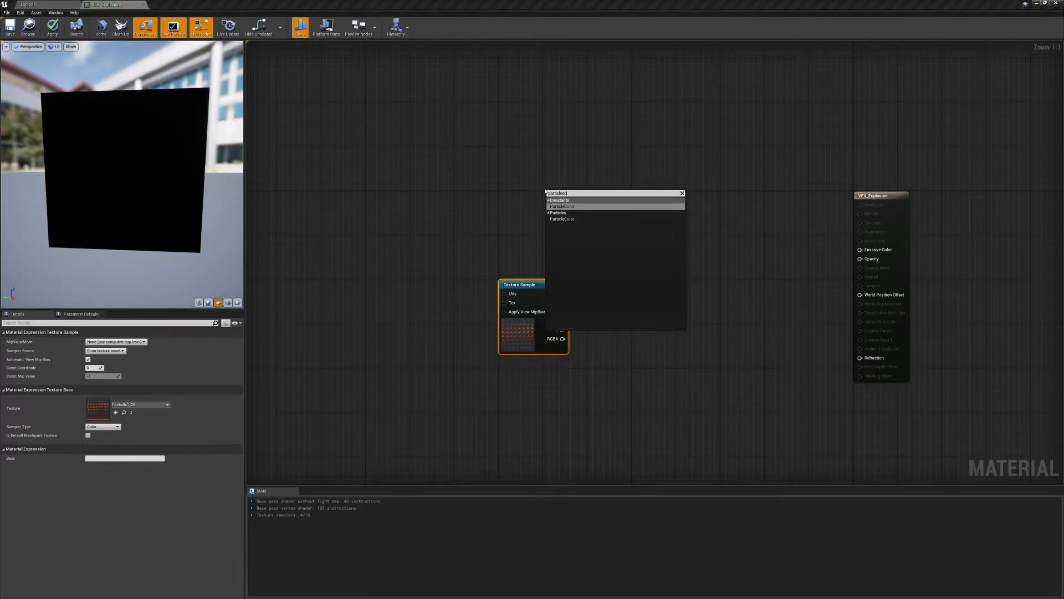
{"action": "key", "text": "Return"}
{"action": "left_click_drag", "start_coordinate": [571, 198], "coordinate": [525, 200]}
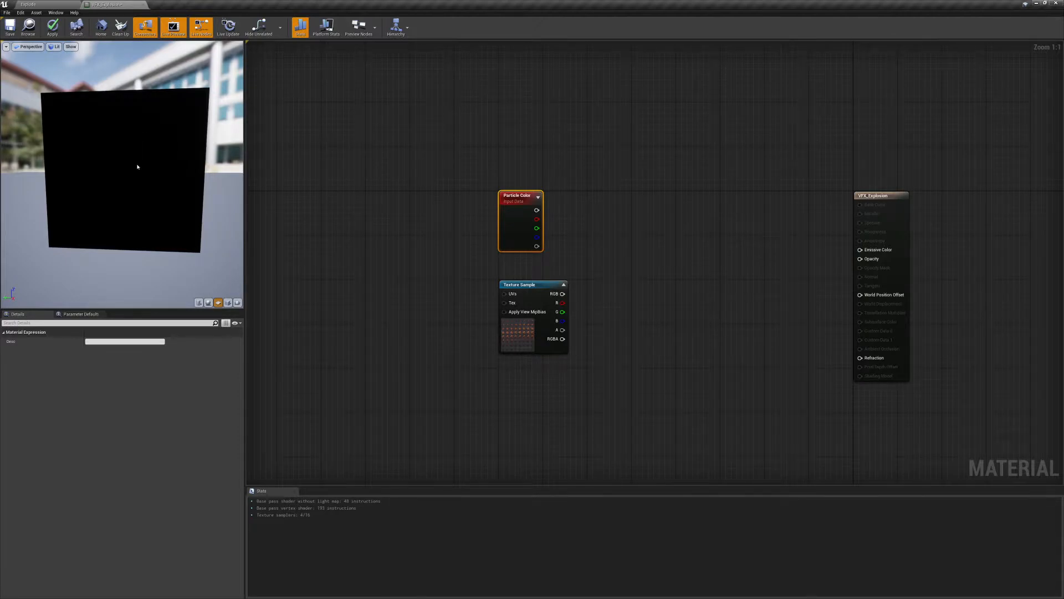
Shift the Particle Color and Texture Sample nodes up and left together, and add a Multiply node fed by Particle Color's RGB output
{"action": "left_click_drag", "start_coordinate": [488, 135], "coordinate": [558, 255]}
{"action": "left_click_drag", "start_coordinate": [463, 147], "coordinate": [577, 332]}
{"action": "left_click_drag", "start_coordinate": [533, 285], "coordinate": [488, 241]}
{"action": "left_click_drag", "start_coordinate": [492, 166], "coordinate": [620, 217]}
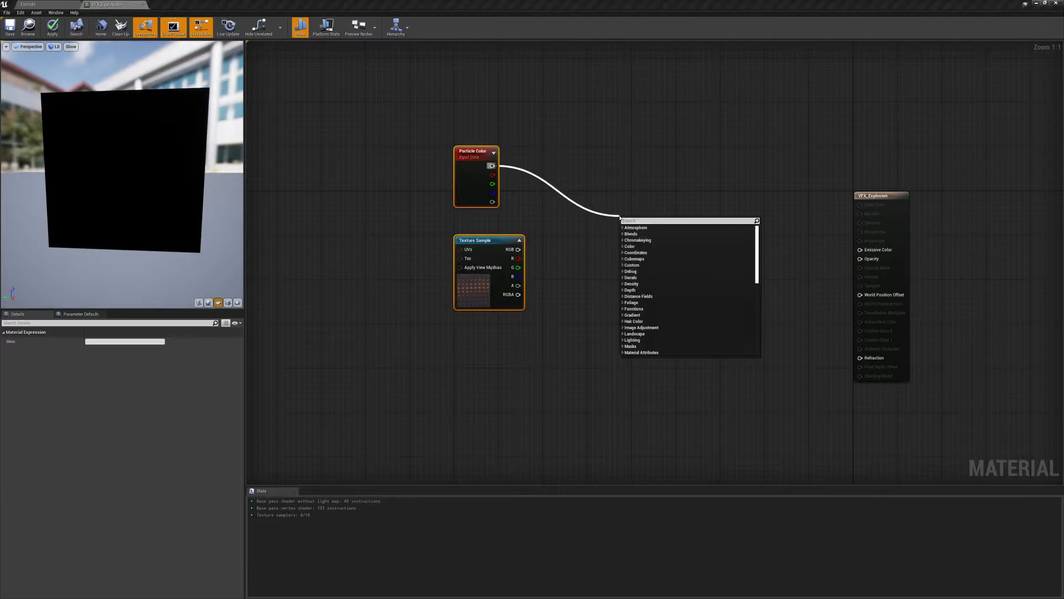
{"action": "type", "text": "mul"}
{"action": "key", "text": "Return"}
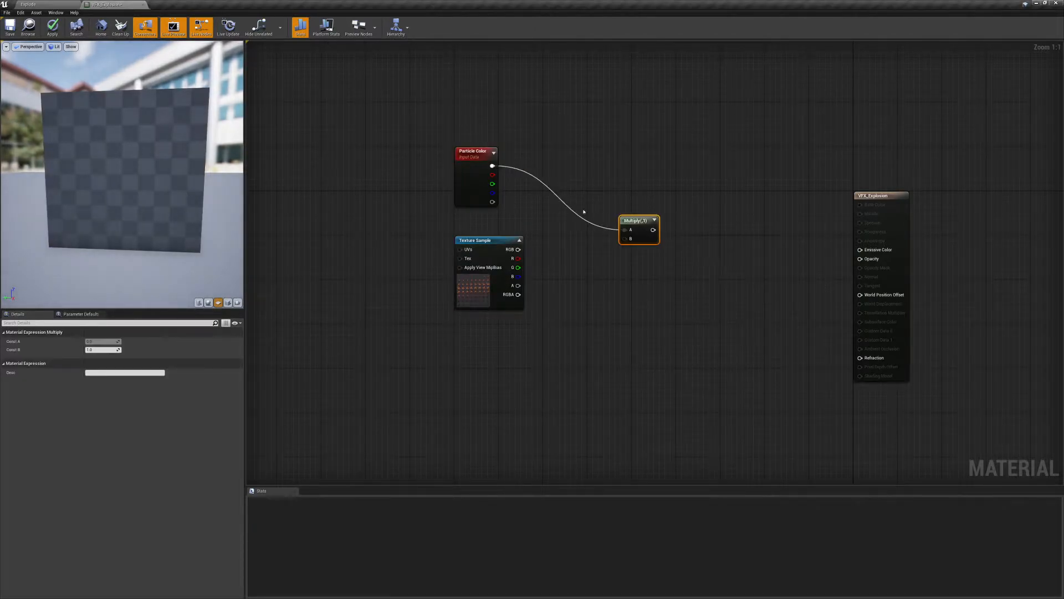
Connect the Texture Sample's RGB to the Multiply's B input and the Multiply result to Emissive Color
{"action": "left_click_drag", "start_coordinate": [518, 249], "coordinate": [859, 250]}
{"action": "left_click_drag", "start_coordinate": [631, 220], "coordinate": [639, 229]}
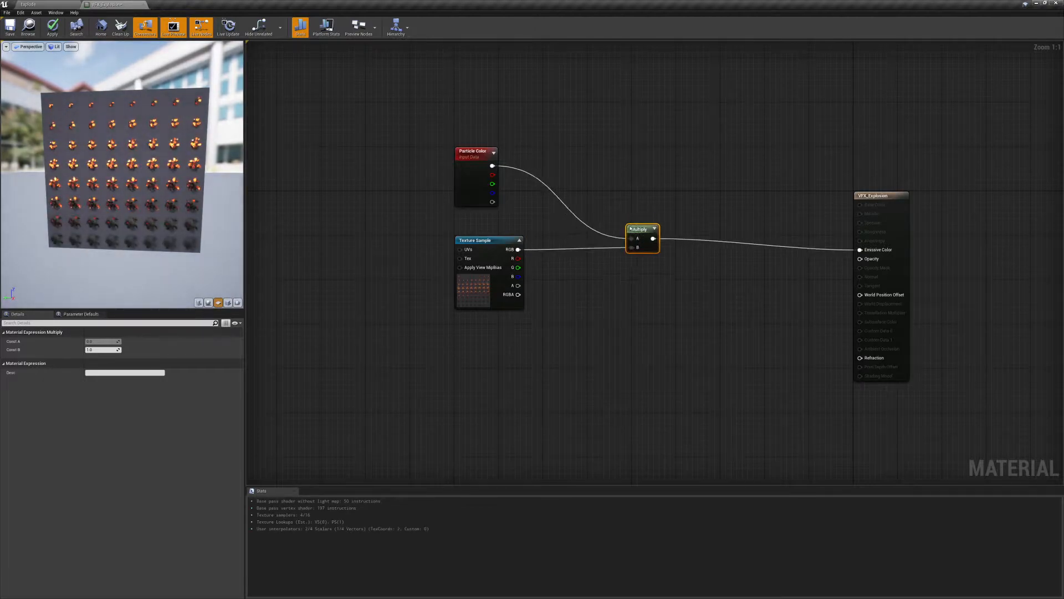
{"action": "left_click_drag", "start_coordinate": [128, 178], "coordinate": [158, 172]}
{"action": "scroll", "coordinate": [128, 178], "scroll_direction": "up", "scroll_amount": 8}
{"action": "scroll", "coordinate": [111, 151], "scroll_direction": "down", "scroll_amount": 8}
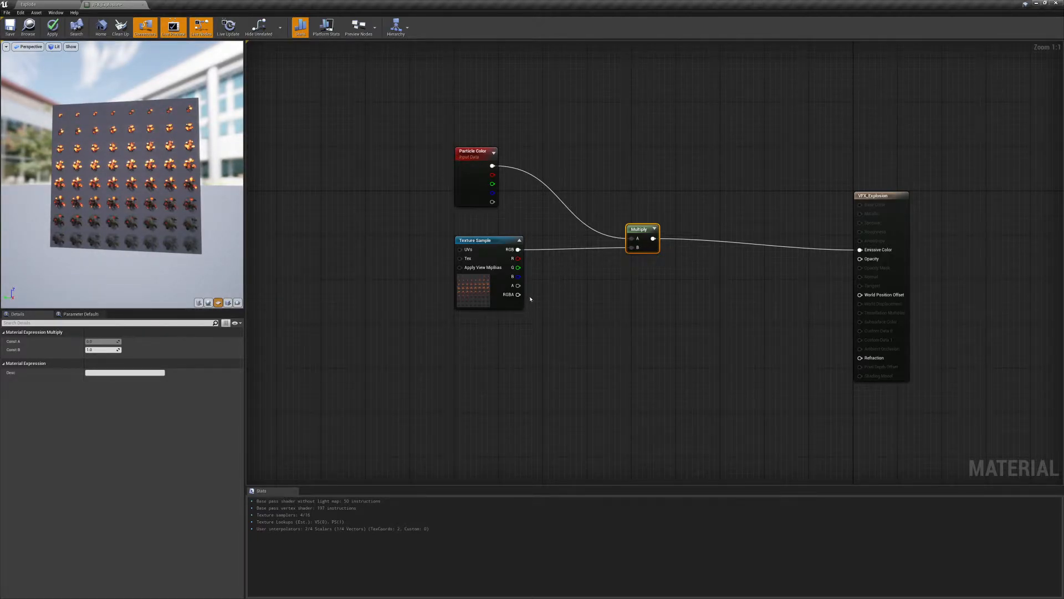
Multiply the Particle Color and Texture Sample alphas in a second Multiply node feeding Opacity, and apply the material
{"action": "left_click_drag", "start_coordinate": [518, 285], "coordinate": [612, 305]}
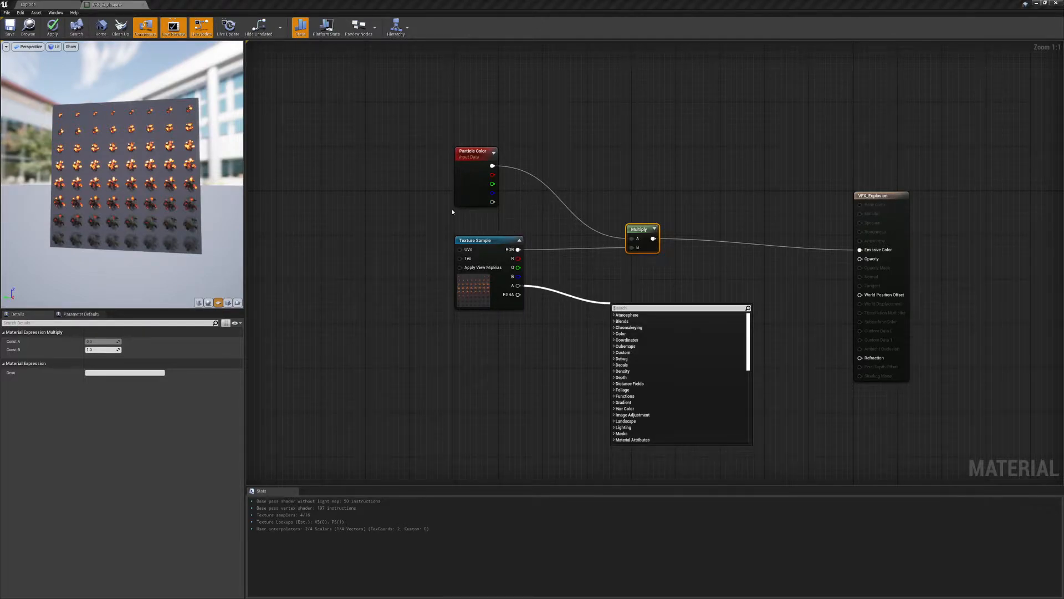
{"action": "left_click", "coordinate": [473, 224]}
{"action": "left_click_drag", "start_coordinate": [492, 203], "coordinate": [625, 285]}
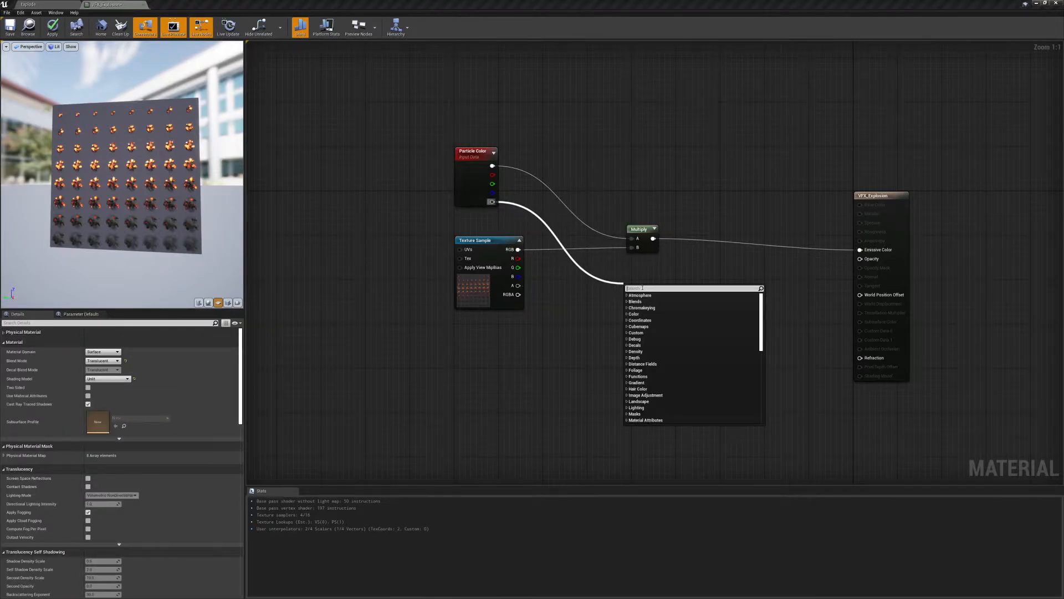
{"action": "type", "text": "mul"}
{"action": "key", "text": "Return"}
{"action": "left_click_drag", "start_coordinate": [516, 284], "coordinate": [644, 290]}
{"action": "left_click_drag", "start_coordinate": [639, 230], "coordinate": [644, 197]}
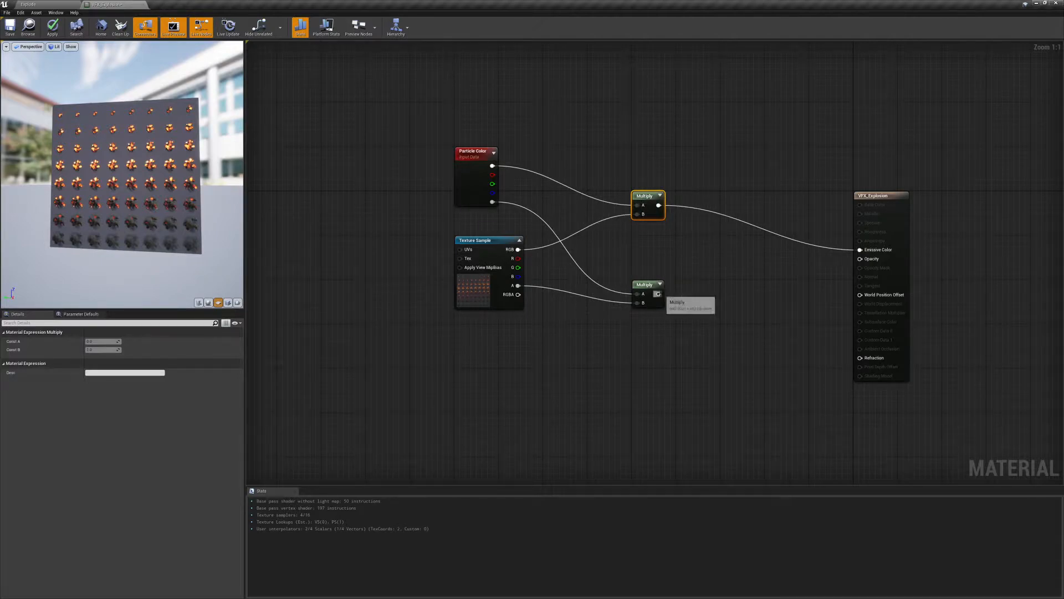
{"action": "left_click_drag", "start_coordinate": [658, 294], "coordinate": [860, 258]}
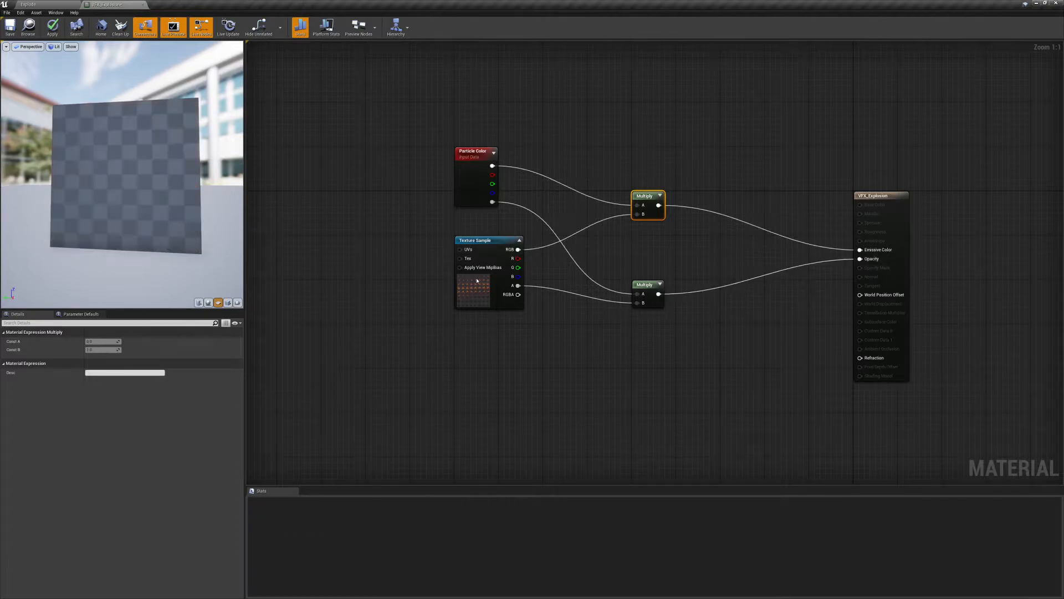
{"action": "left_click", "coordinate": [52, 26]}
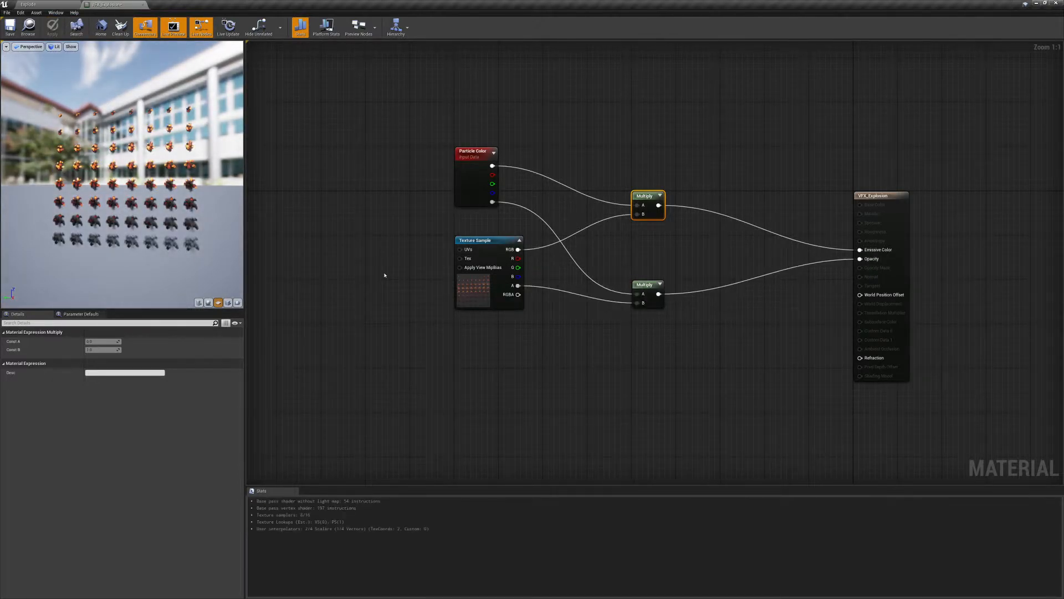
Switch to the level, place a Plane on the dark floor and rotate it upright
{"action": "left_click", "coordinate": [28, 4]}
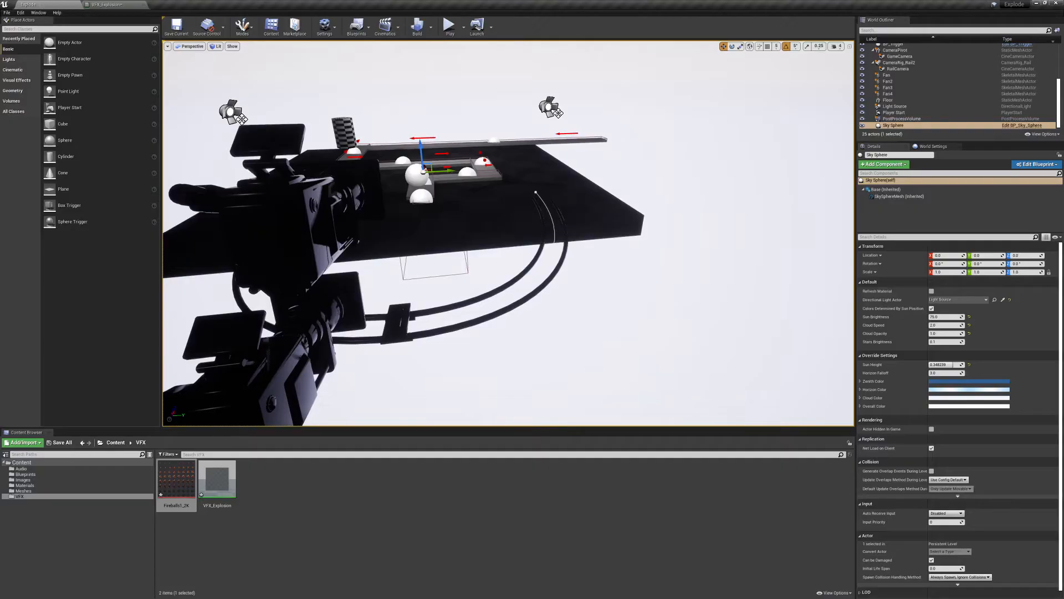
{"action": "key", "text": "w"}
{"action": "mouse_move", "coordinate": [508, 233]}
{"action": "right_mouse_down"}
{"action": "mouse_move", "coordinate": [532, 235]}
{"action": "mouse_move", "coordinate": [508, 233]}
{"action": "right_mouse_up"}
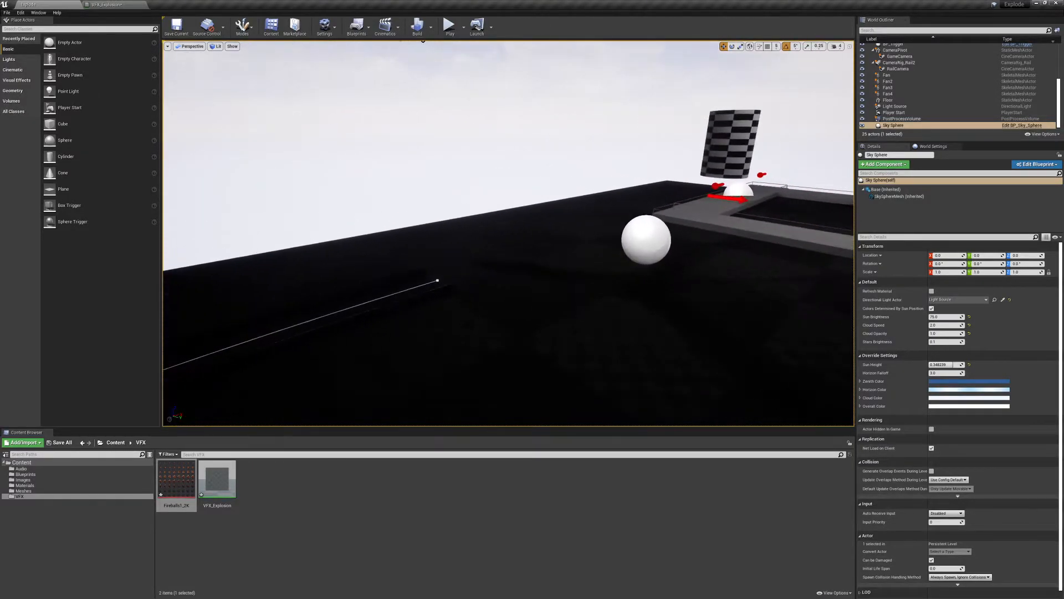
{"action": "left_click_drag", "start_coordinate": [63, 189], "coordinate": [563, 334]}
{"action": "key", "text": "e"}
Assign VFX_Explosion to the plane and lower it so a row of fireballs intersects the floor
{"action": "left_click_drag", "start_coordinate": [221, 485], "coordinate": [946, 352]}
{"action": "right_click_drag", "start_coordinate": [665, 288], "coordinate": [615, 271]}
{"action": "key", "text": "w"}
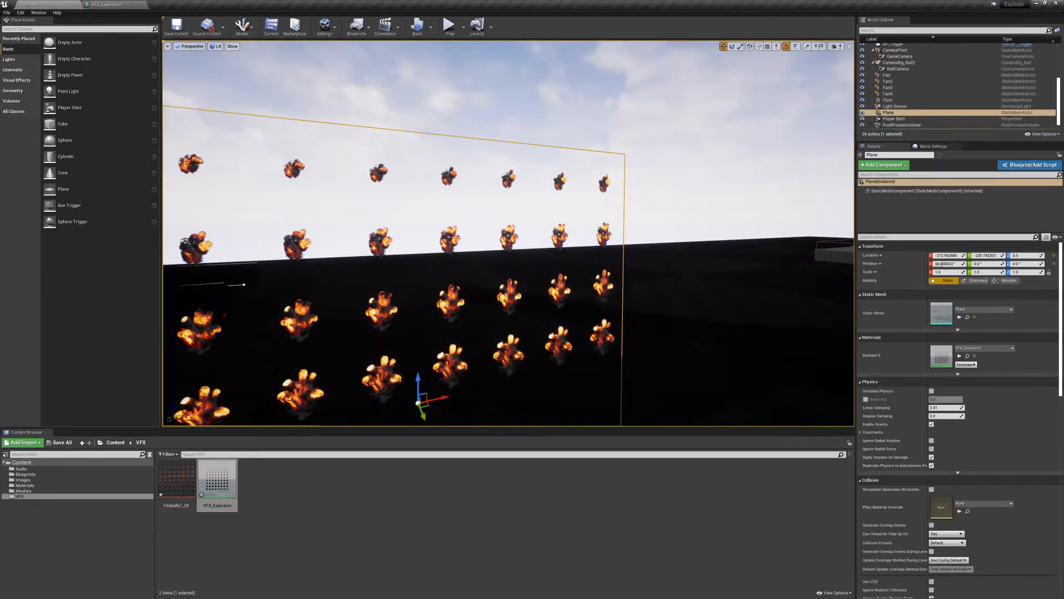
{"action": "right_click_drag", "start_coordinate": [532, 249], "coordinate": [588, 244]}
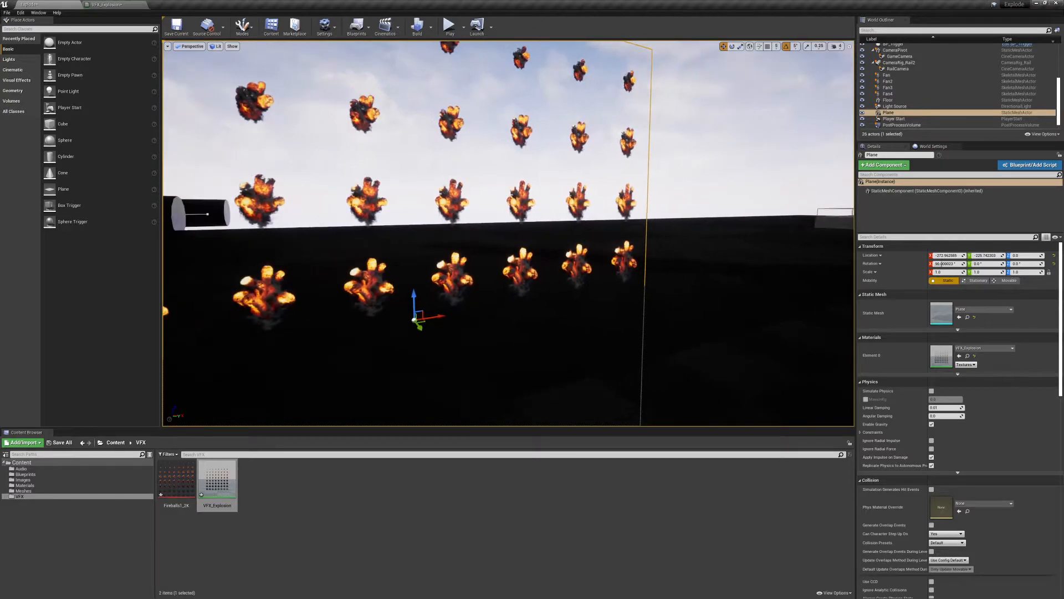
{"action": "left_click_drag", "start_coordinate": [413, 299], "coordinate": [411, 329]}
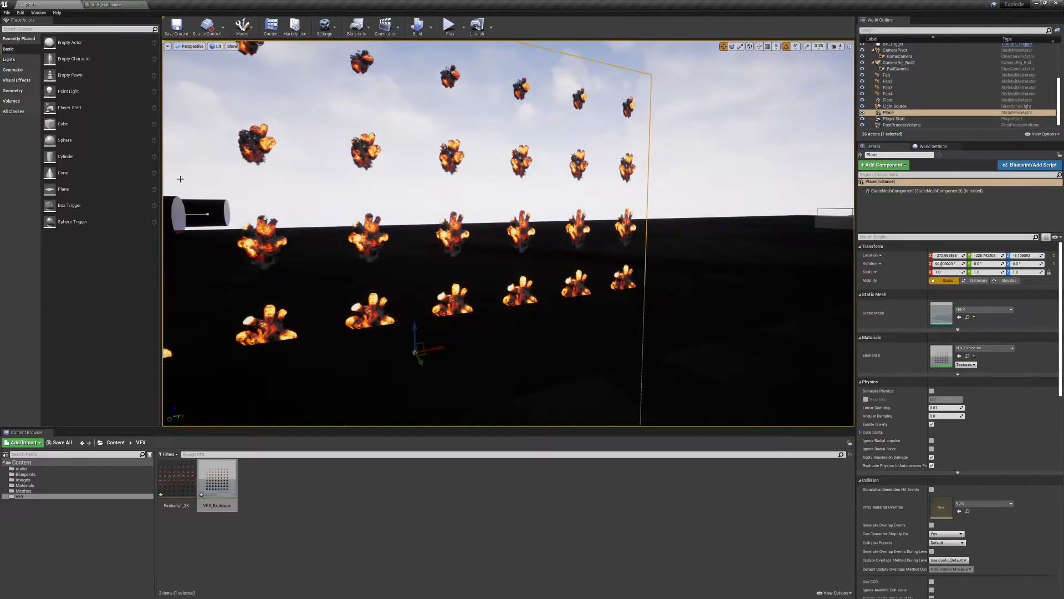
In the VFX_Explosion graph, move the opacity Multiply node up to just beneath the emissive Multiply
{"action": "left_click", "coordinate": [111, 5]}
{"action": "left_click", "coordinate": [644, 285]}
{"action": "left_click_drag", "start_coordinate": [646, 285], "coordinate": [646, 240]}
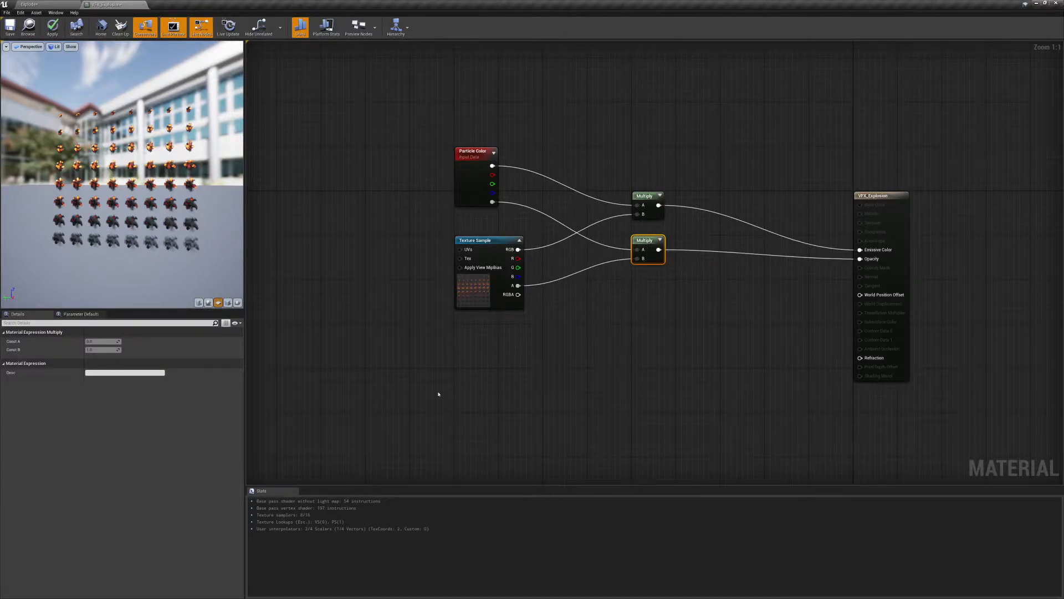
Insert a Depth Fade node between the lower Multiply and the material's Opacity input, and apply the material
{"action": "right_click", "coordinate": [701, 356]}
{"action": "type", "text": "depthfa"}
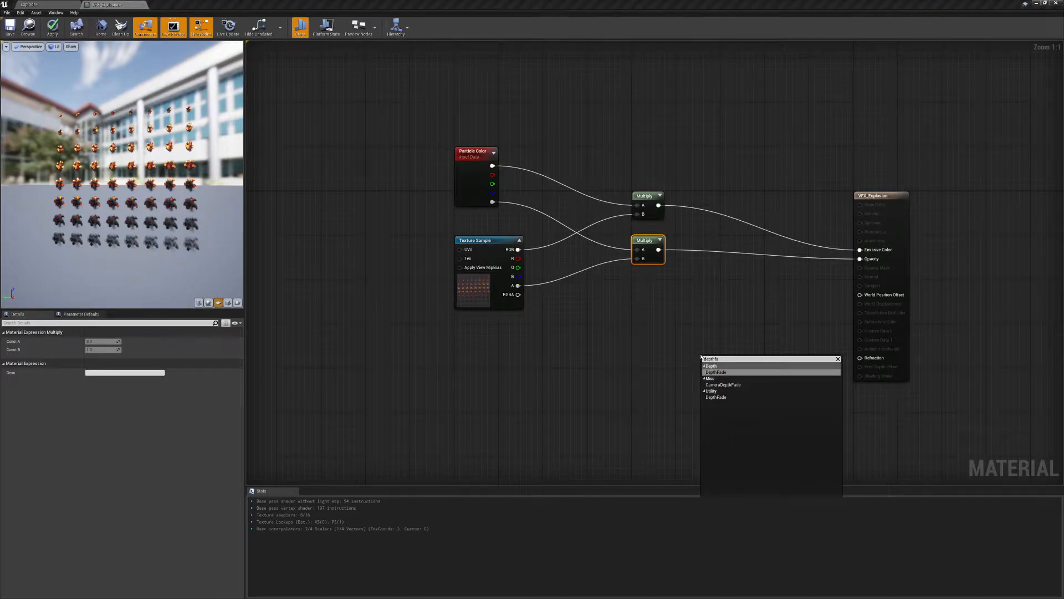
{"action": "key", "text": "Return"}
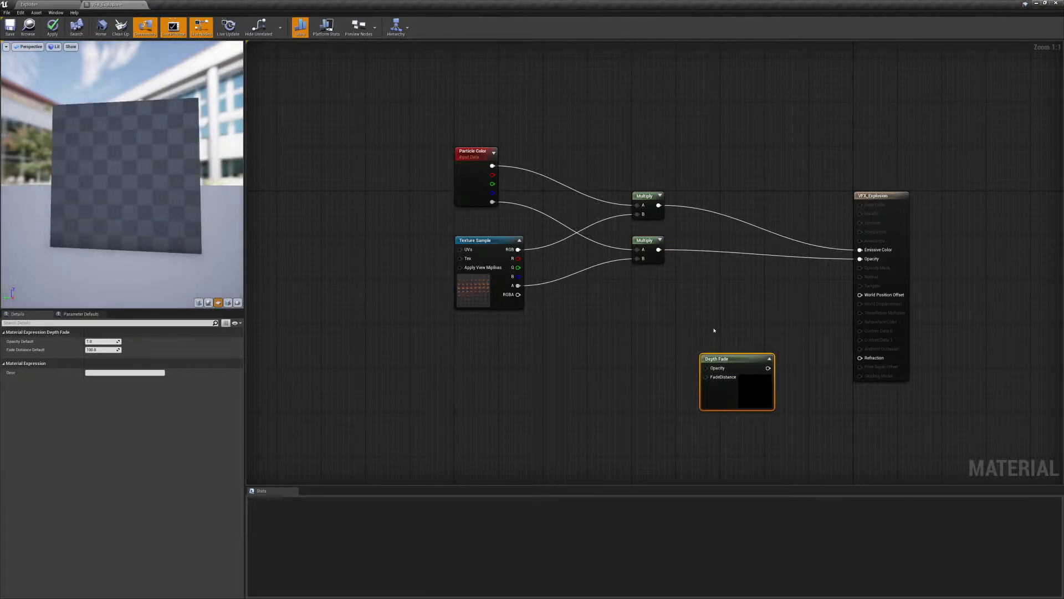
{"action": "left_click_drag", "start_coordinate": [746, 360], "coordinate": [751, 283]}
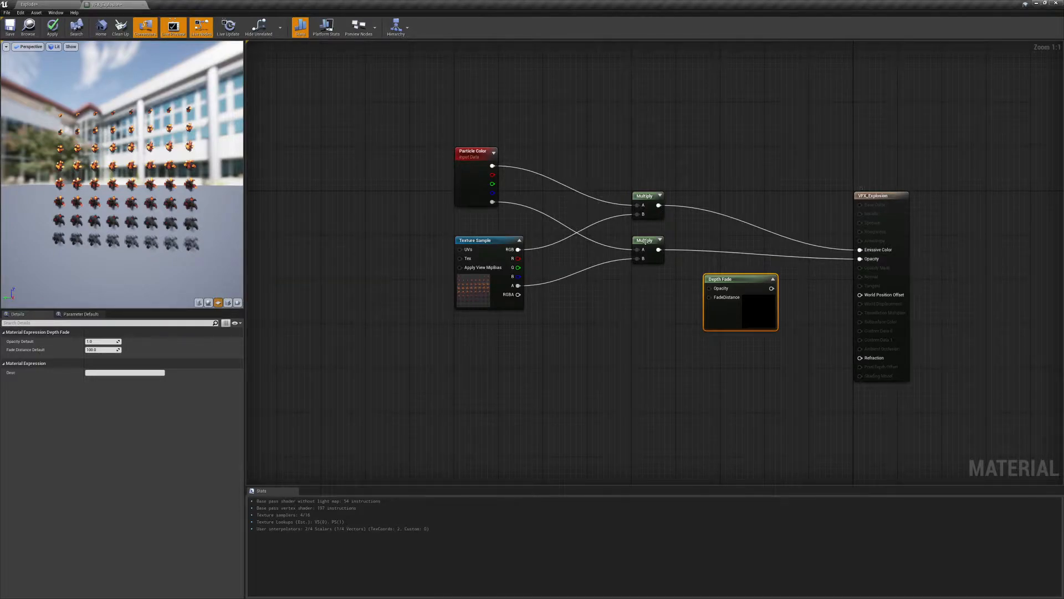
{"action": "left_click_drag", "start_coordinate": [659, 249], "coordinate": [708, 288]}
{"action": "left_click_drag", "start_coordinate": [772, 288], "coordinate": [859, 259]}
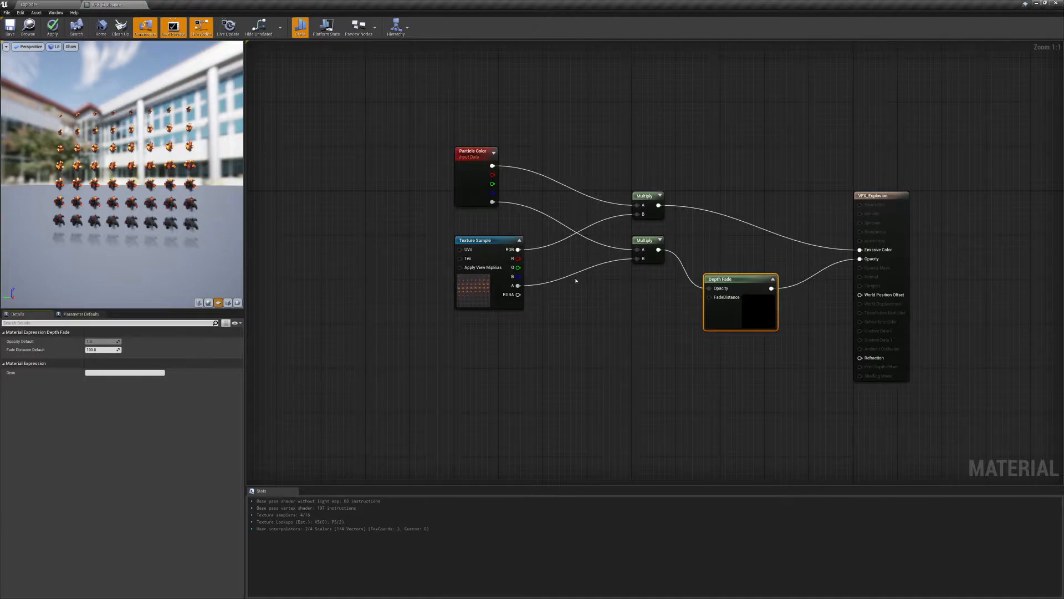
{"action": "left_click", "coordinate": [53, 29]}
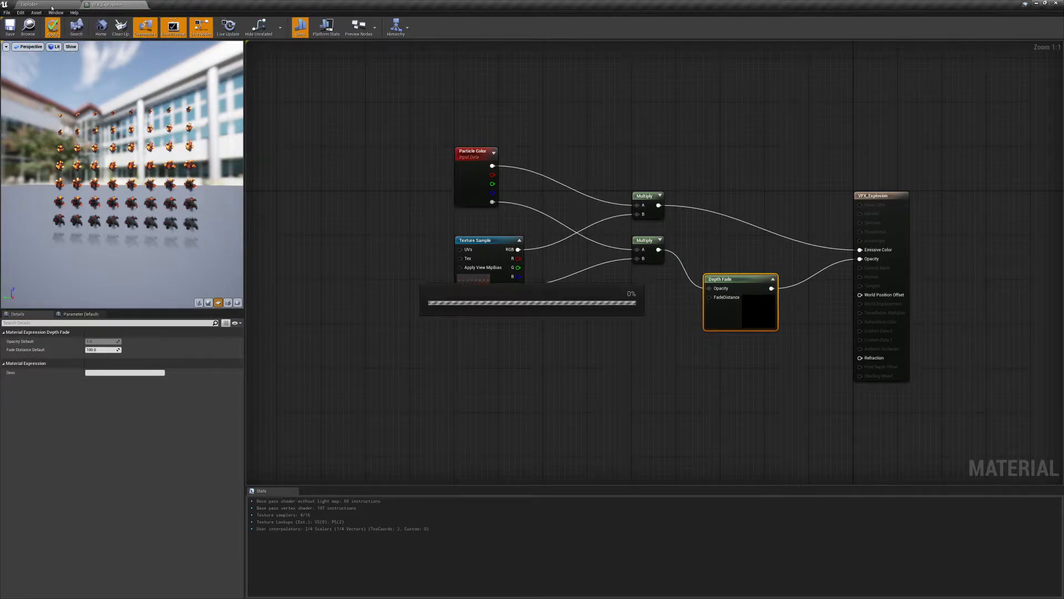
Inspect how the fireballs meet the floor in the level, and raise the plane slightly to compare the fade
{"action": "left_click", "coordinate": [51, 6]}
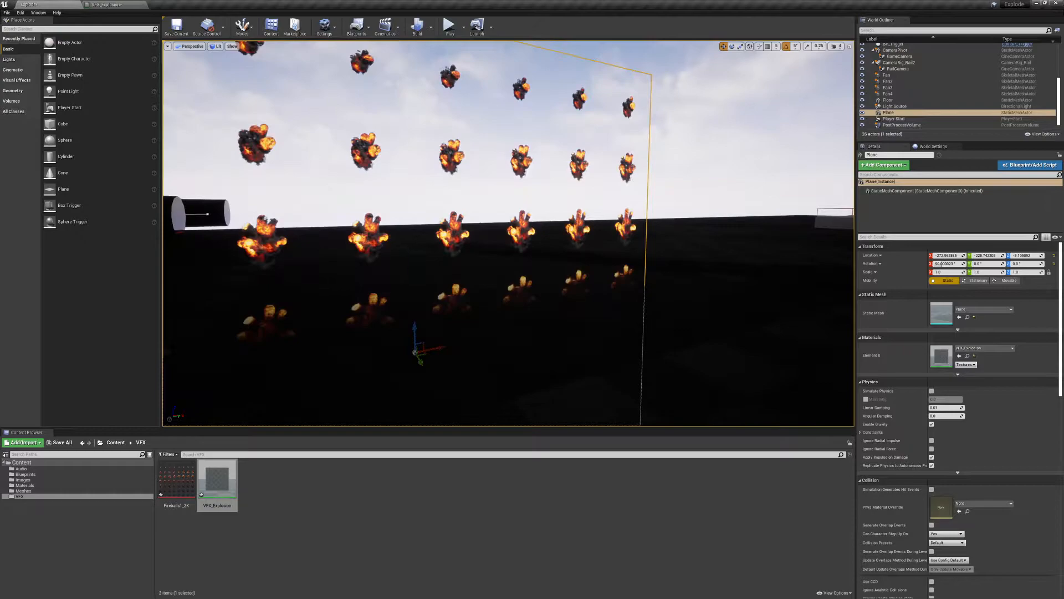
{"action": "right_click_drag", "start_coordinate": [509, 233], "coordinate": [527, 248]}
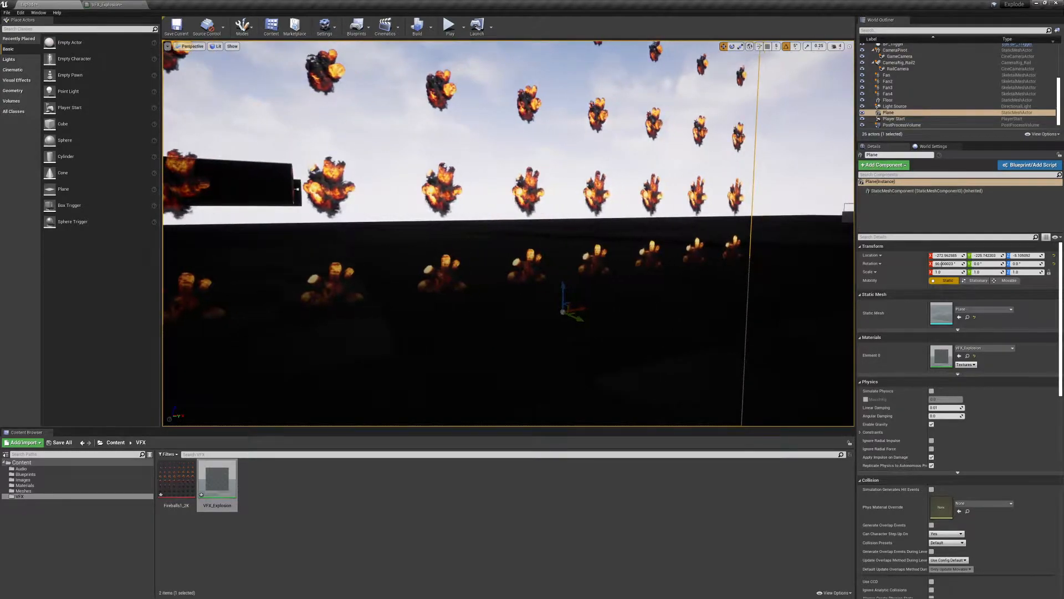
{"action": "left_click_drag", "start_coordinate": [563, 291], "coordinate": [583, 271]}
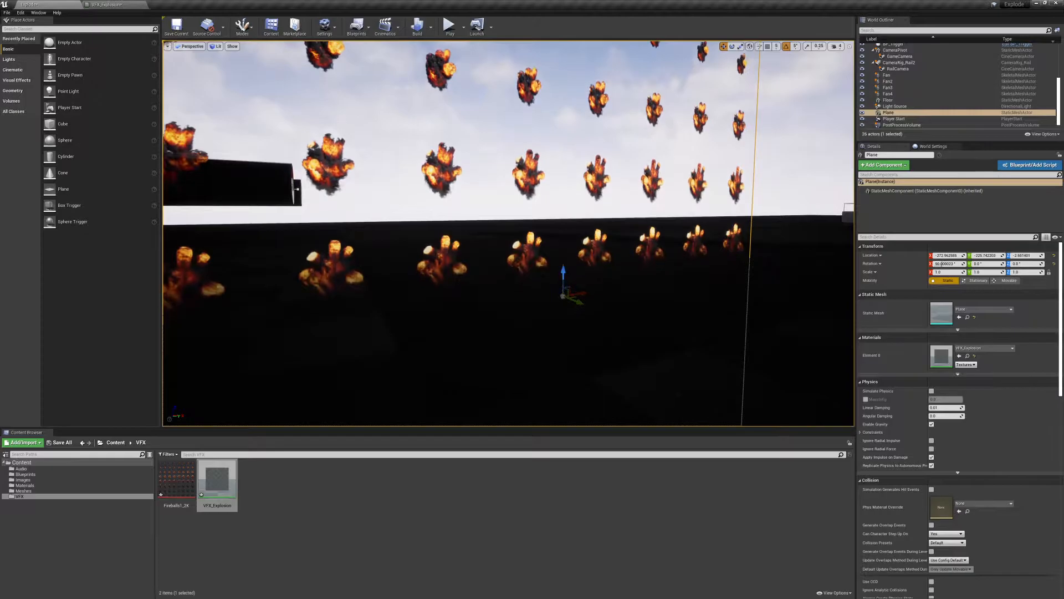
Check the Depth Fade node's default fade distance, and delete the test plane from the level
{"action": "left_click", "coordinate": [118, 5]}
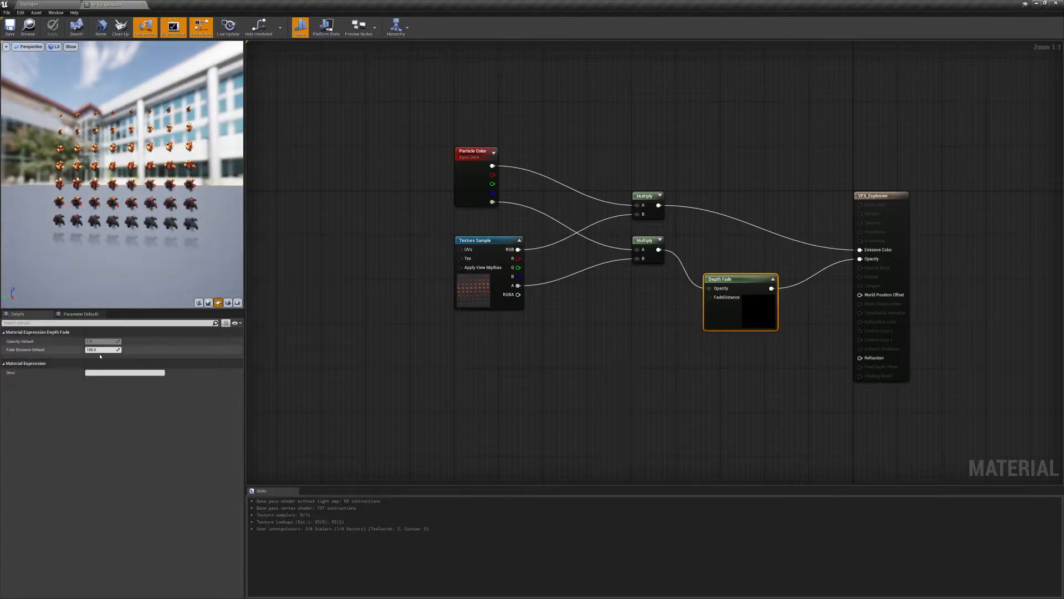
{"action": "left_click", "coordinate": [46, 5]}
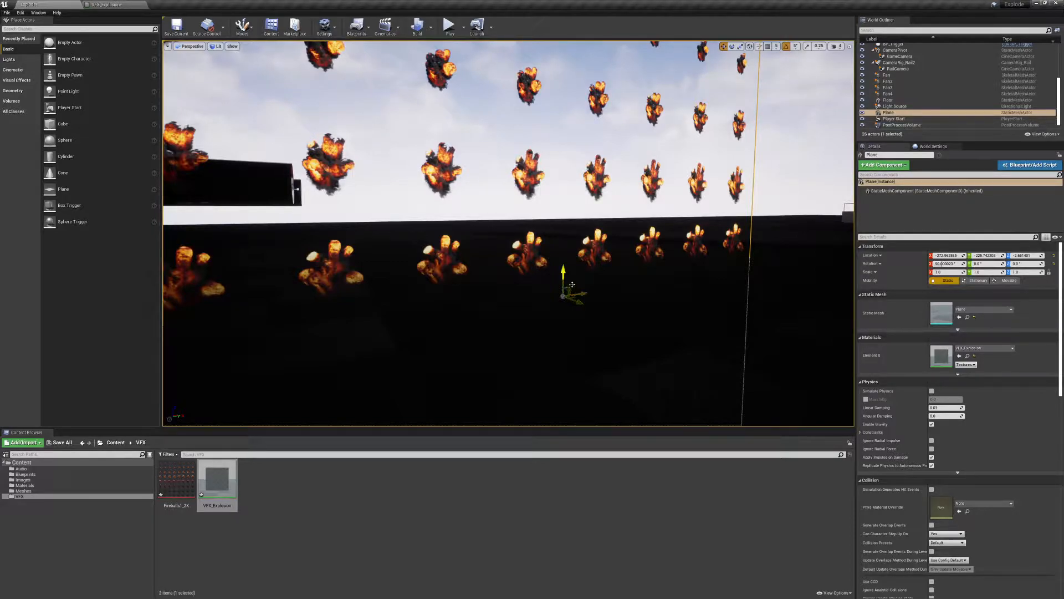
{"action": "right_click_drag", "start_coordinate": [554, 277], "coordinate": [620, 233]}
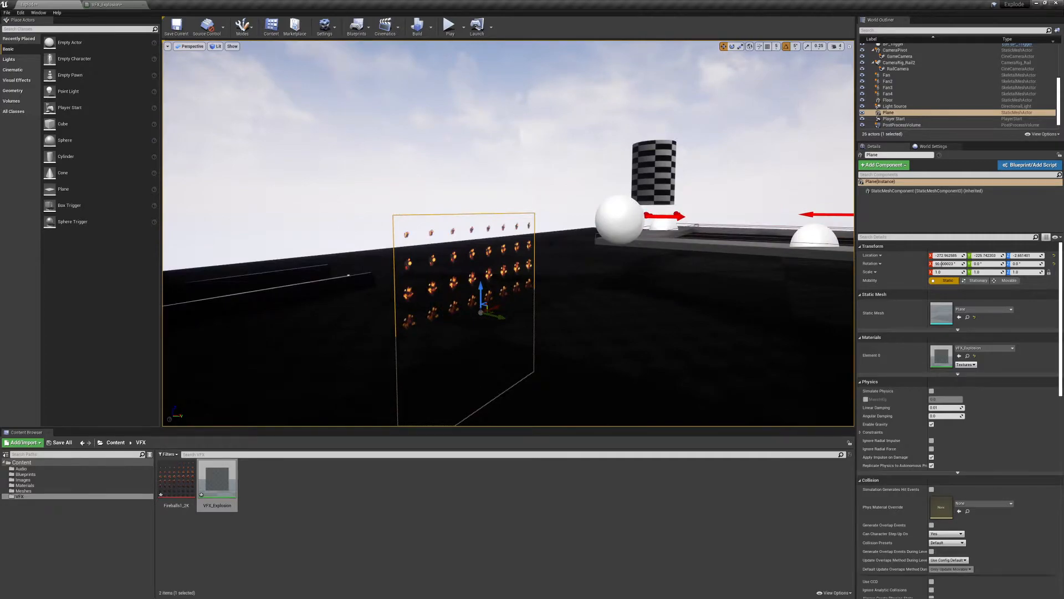
{"action": "key", "text": "Delete"}
Return to the VFX_Explosion graph and select all its nodes to review the complete setup
{"action": "left_click", "coordinate": [119, 5]}
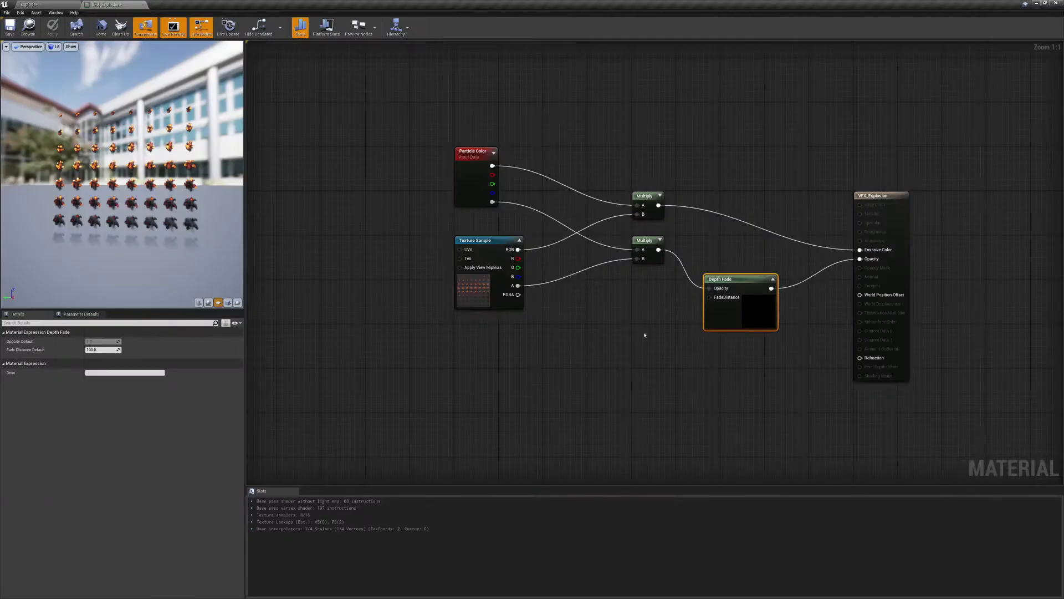
{"action": "left_click", "coordinate": [620, 341]}
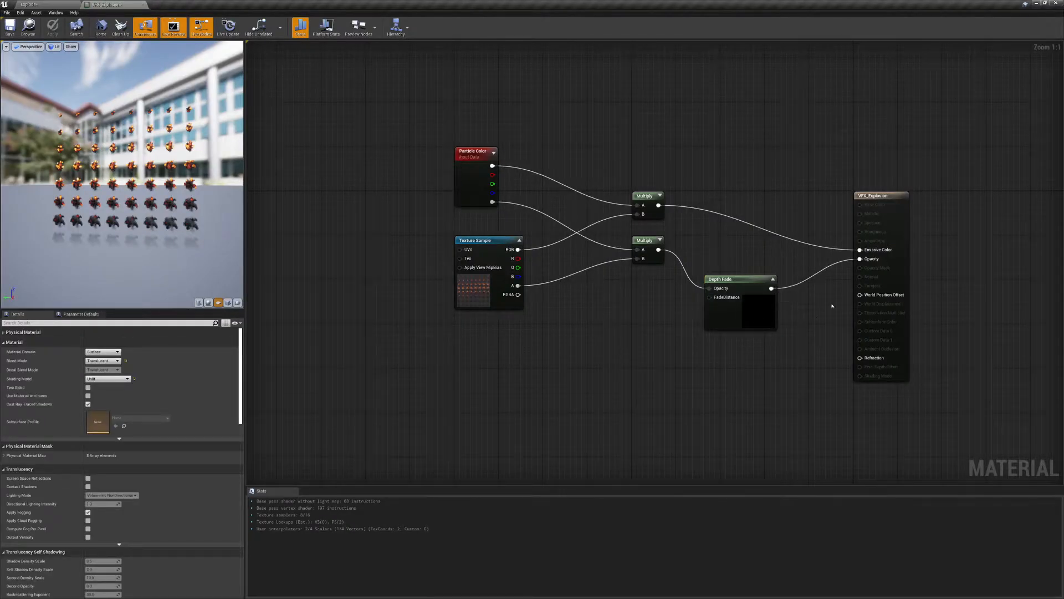
{"action": "right_click_drag", "start_coordinate": [679, 360], "coordinate": [663, 355]}
{"action": "left_click_drag", "start_coordinate": [415, 104], "coordinate": [941, 399]}
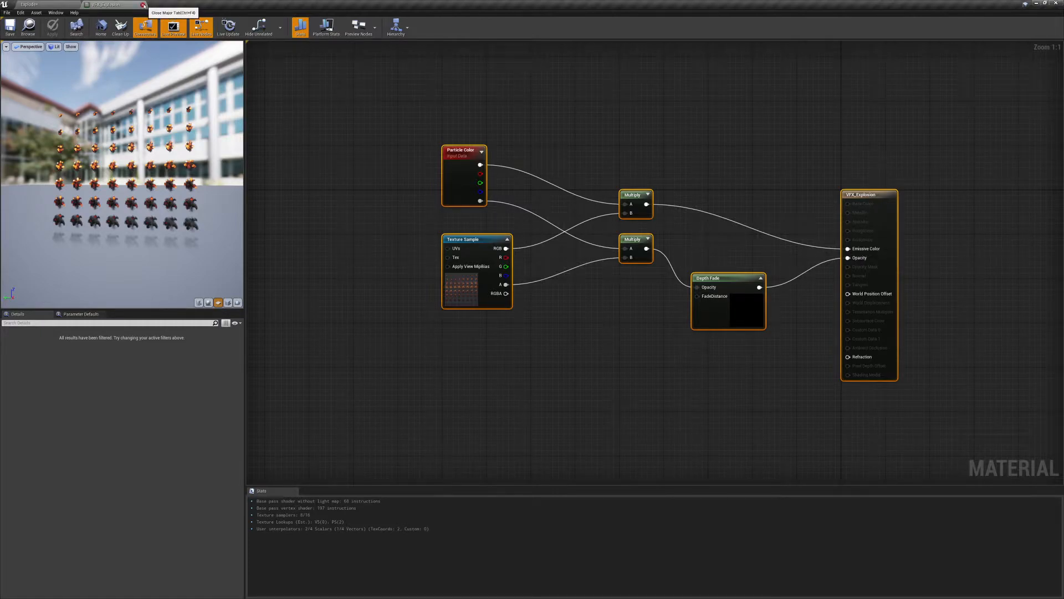
Close the material editor, create a particle system named PS_Explosion in the VFX folder, and open it for editing
{"action": "left_click", "coordinate": [143, 6]}
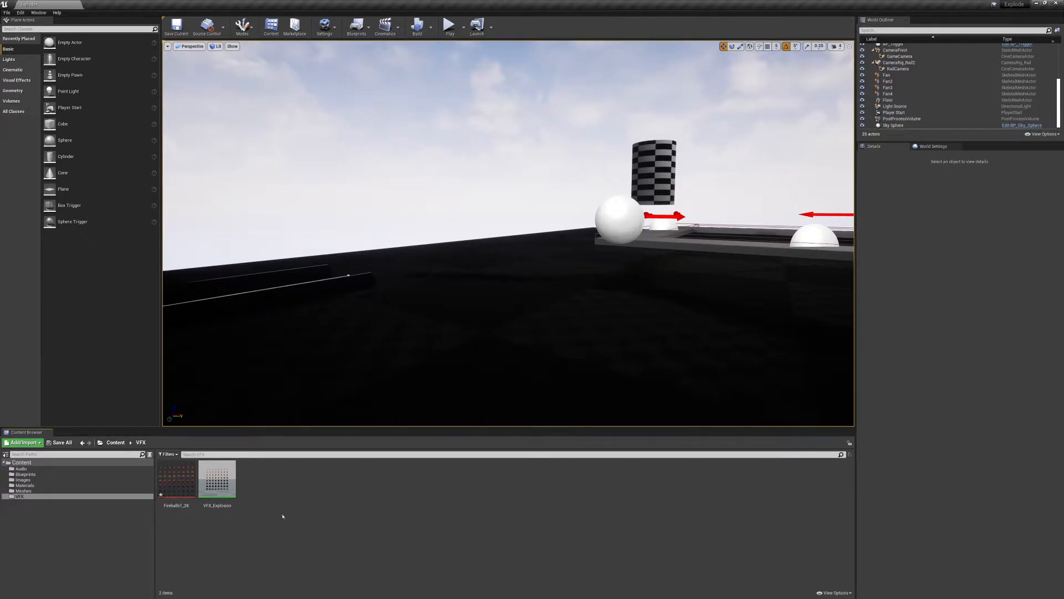
{"action": "right_click", "coordinate": [291, 486]}
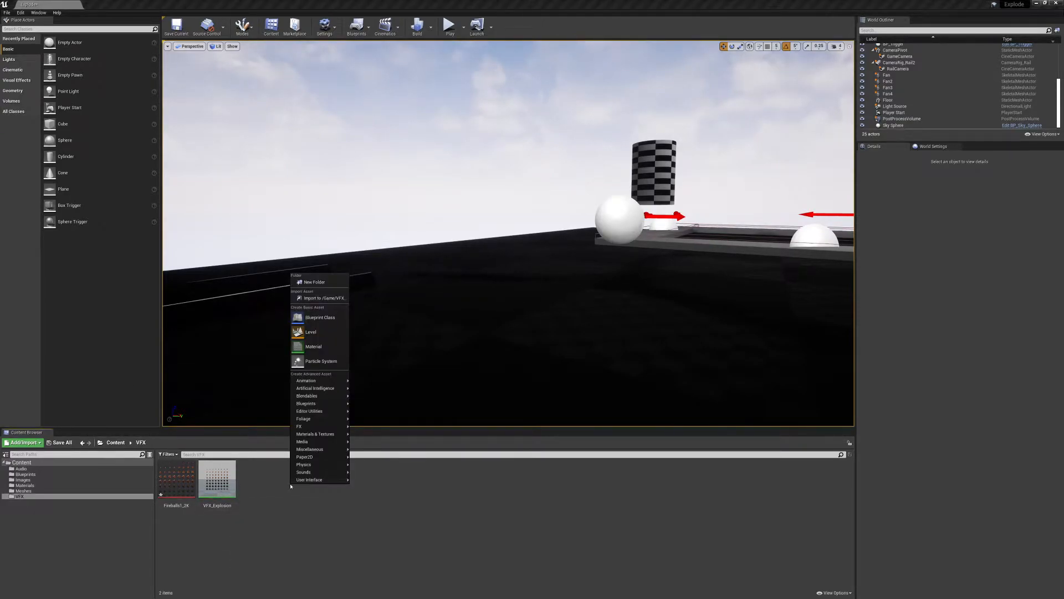
{"action": "left_click", "coordinate": [321, 361]}
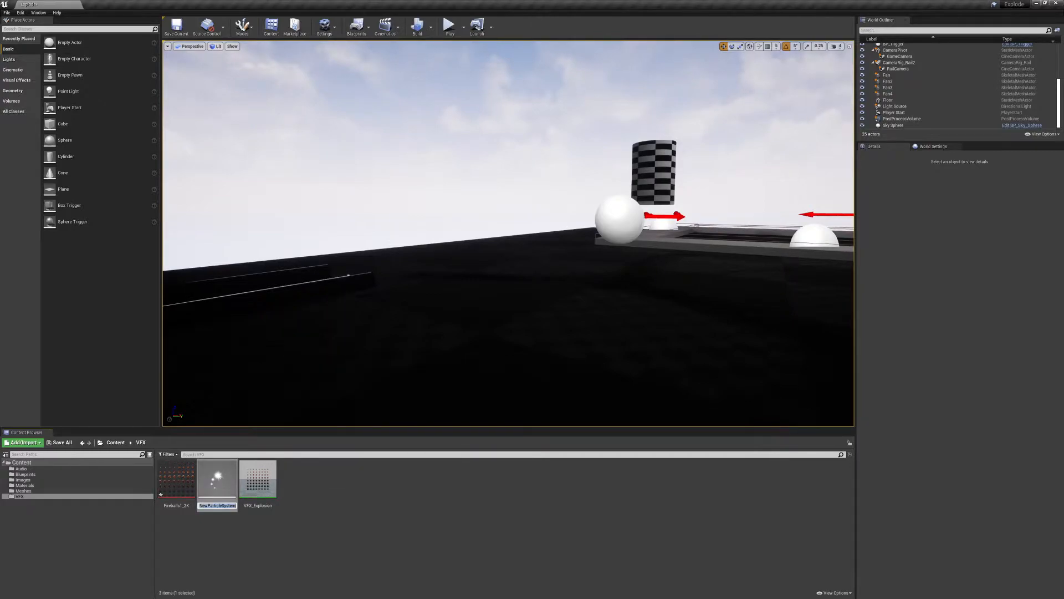
{"action": "type", "text": "VFX"}
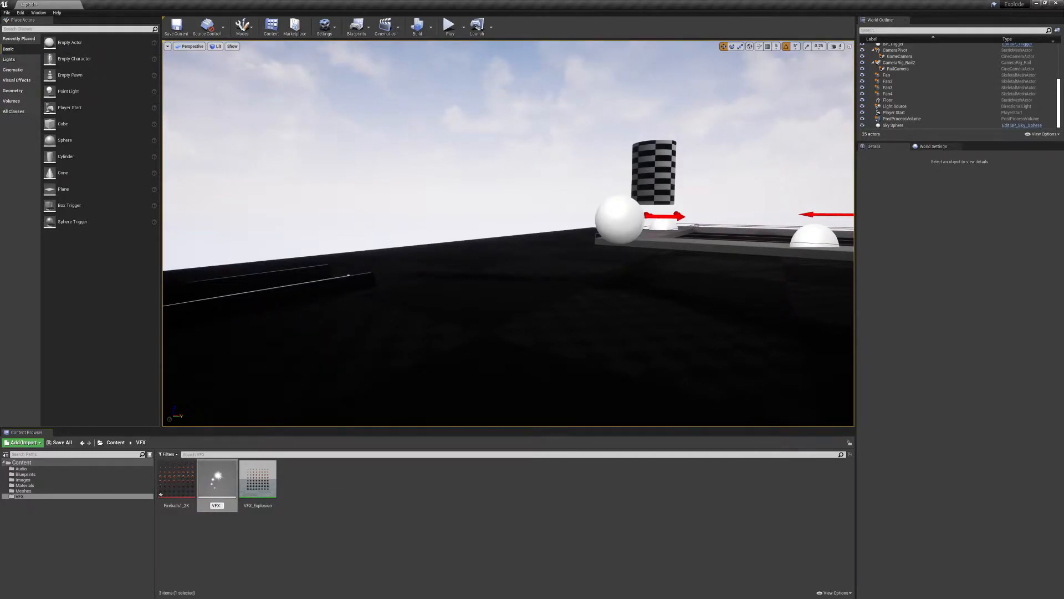
{"action": "key", "text": "BackSpace"}
{"action": "key", "text": "BackSpace"}
{"action": "type", "text": "PS_Explosion"}
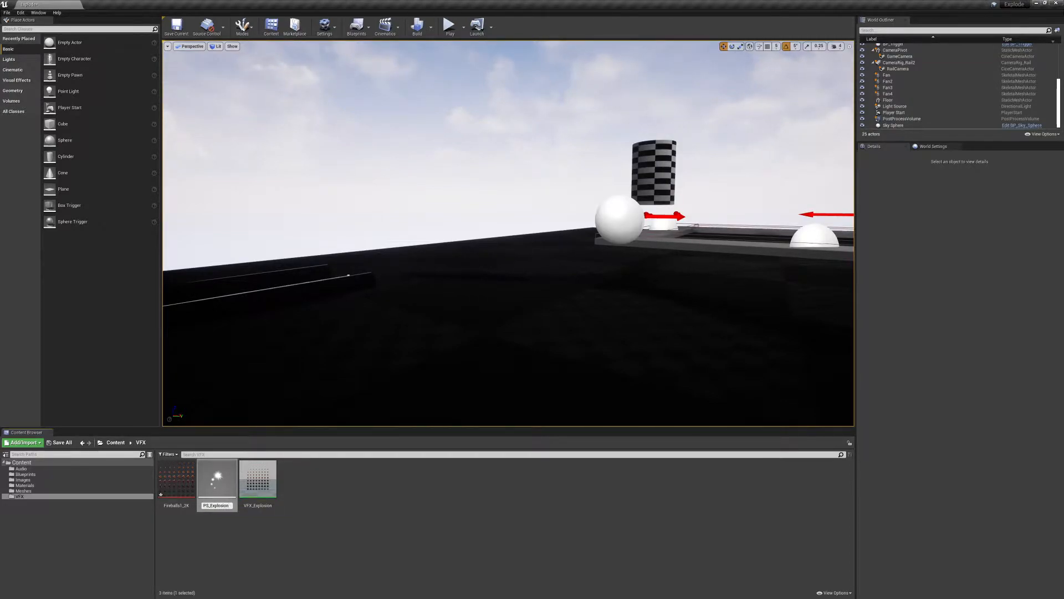
{"action": "key", "text": "Return"}
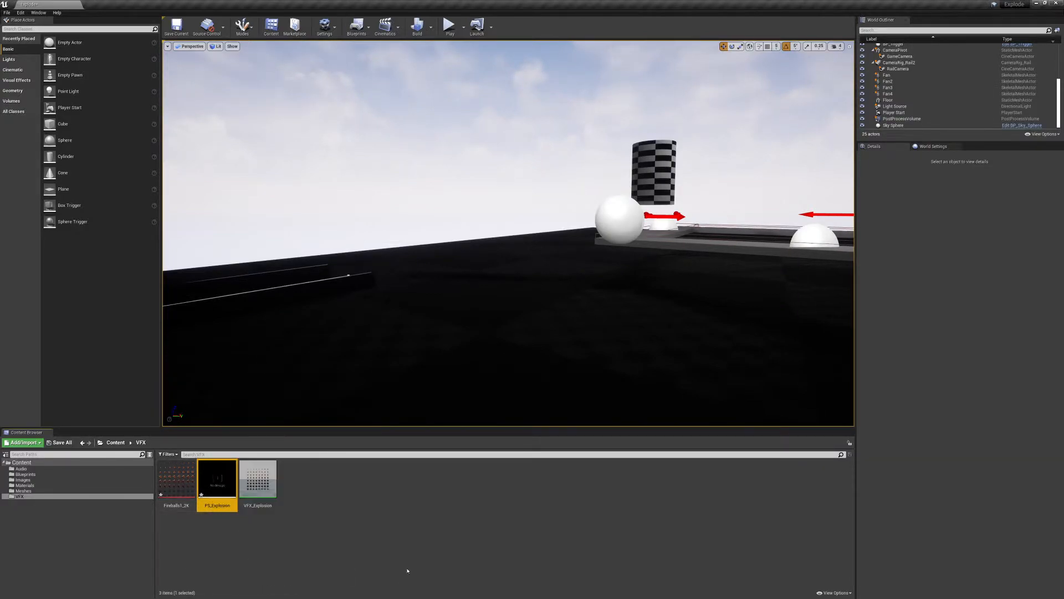
{"action": "left_click", "coordinate": [304, 549]}
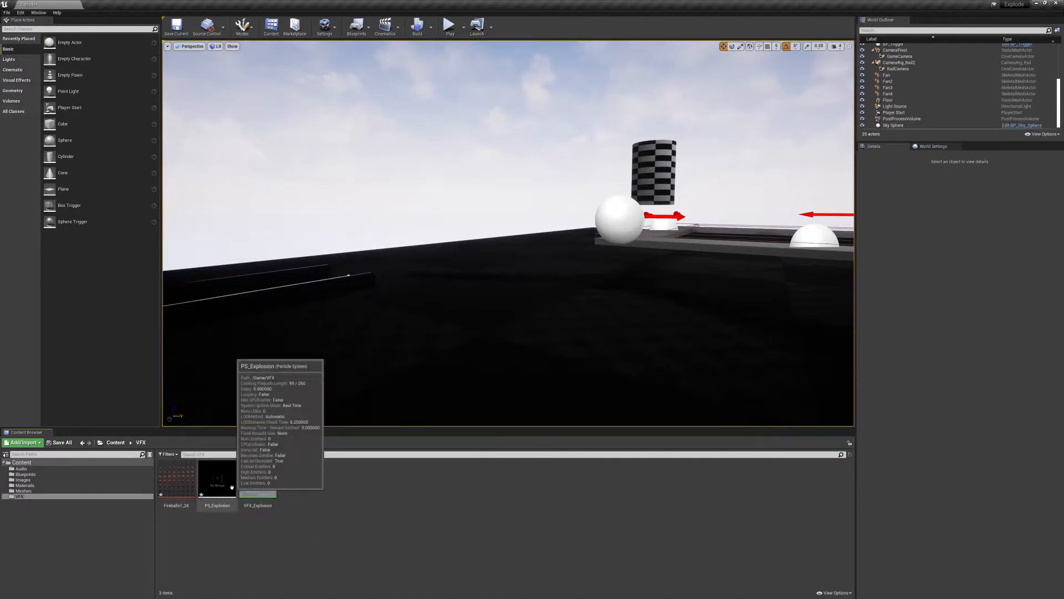
{"action": "double_click", "coordinate": [218, 468]}
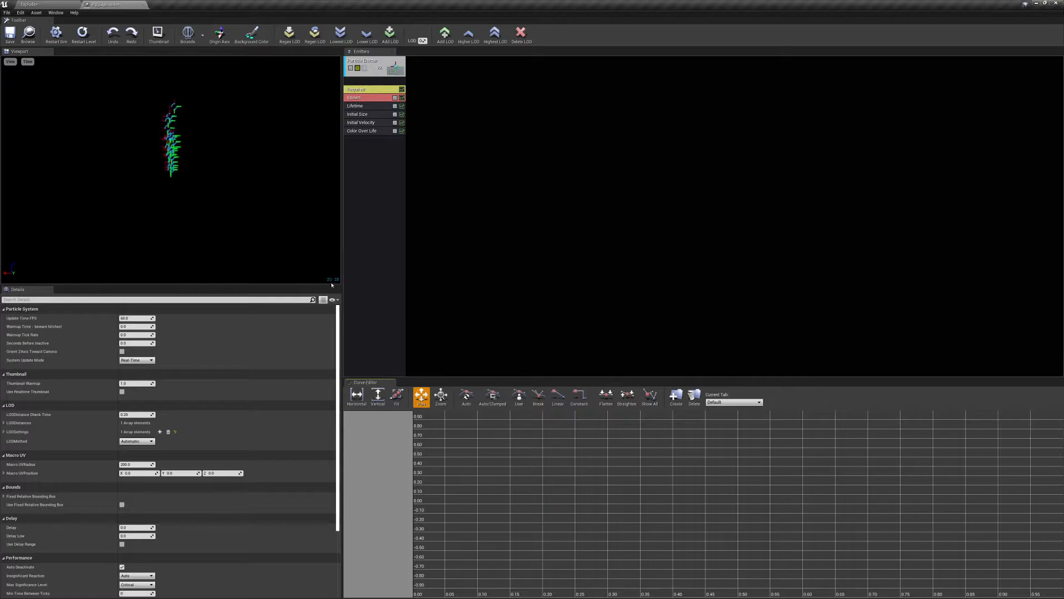
Examine the default particle emitter's properties and modules, the system-level settings, and the particle preview
{"action": "left_click", "coordinate": [388, 309]}
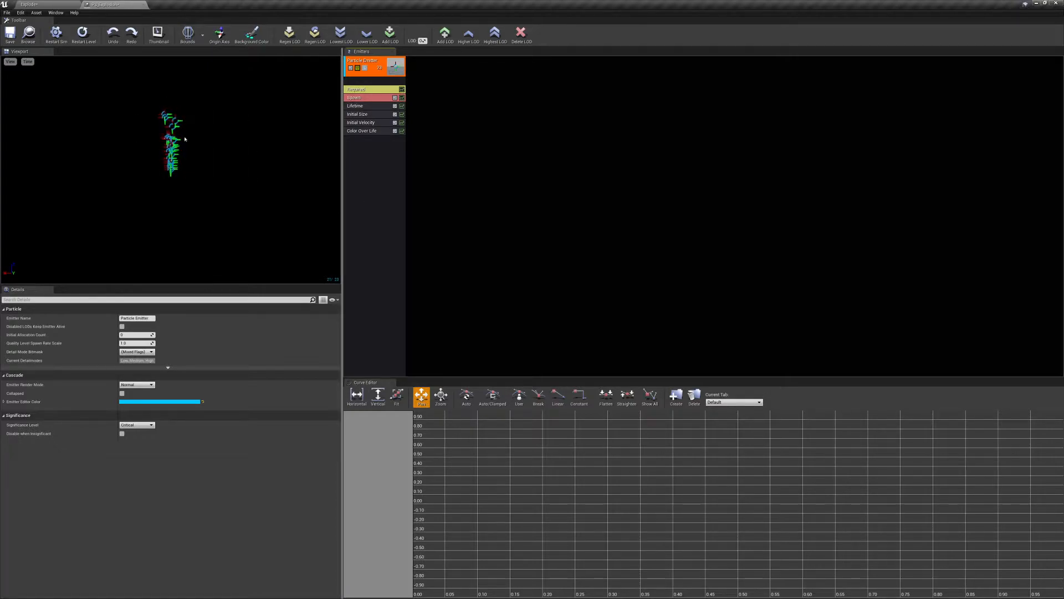
{"action": "mouse_move", "coordinate": [206, 180]}
{"action": "left_mouse_down"}
{"action": "mouse_move", "coordinate": [172, 113]}
{"action": "mouse_move", "coordinate": [196, 111]}
{"action": "mouse_move", "coordinate": [202, 161]}
{"action": "left_mouse_up"}
{"action": "mouse_move", "coordinate": [160, 191]}
{"action": "right_mouse_down"}
{"action": "mouse_move", "coordinate": [186, 172]}
{"action": "mouse_move", "coordinate": [160, 191]}
{"action": "right_mouse_up"}
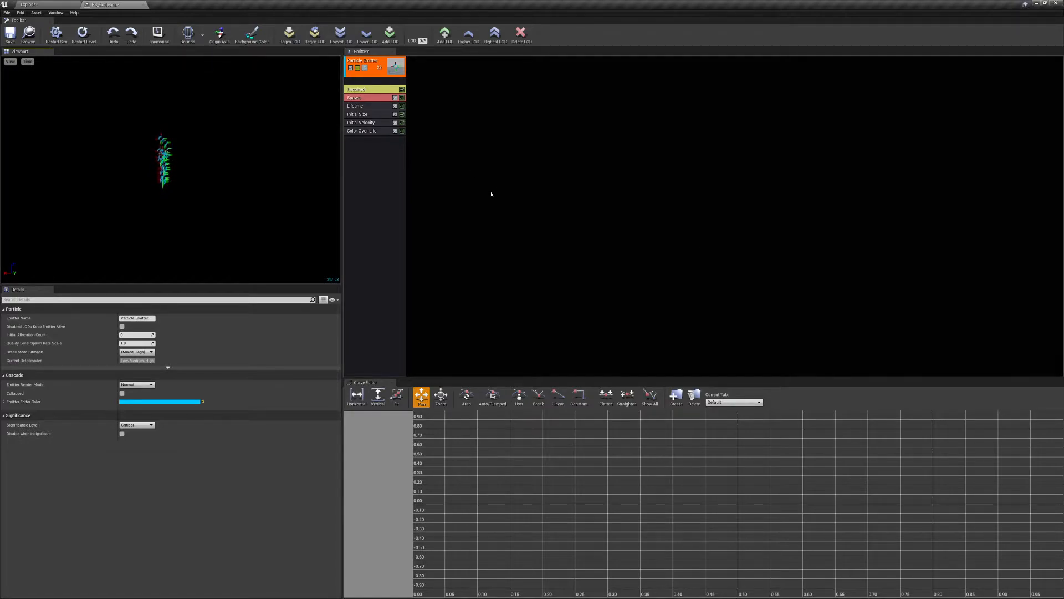
{"action": "left_click", "coordinate": [526, 132]}
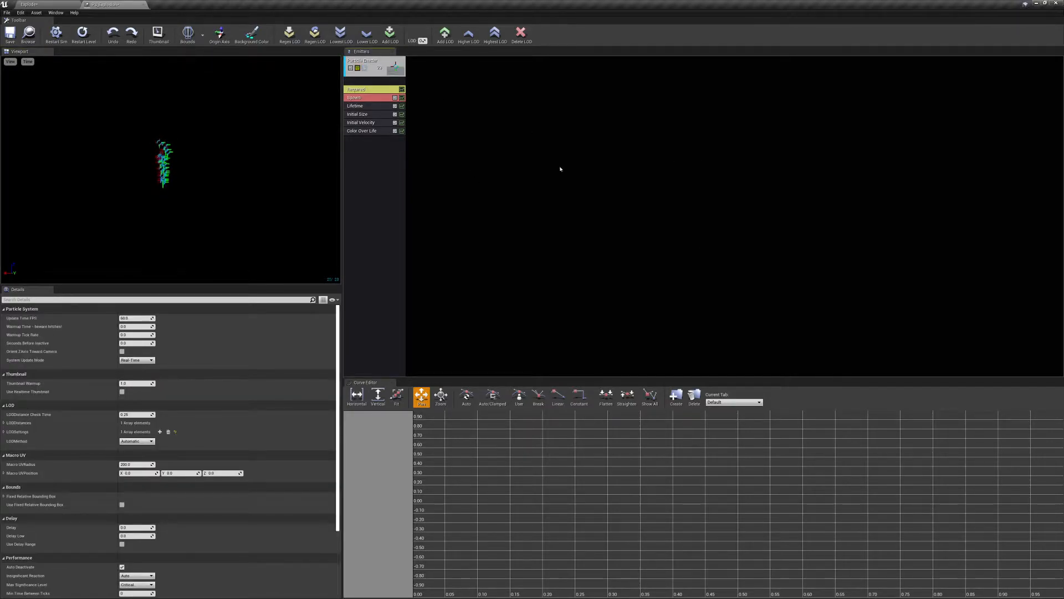
{"action": "left_click", "coordinate": [377, 194]}
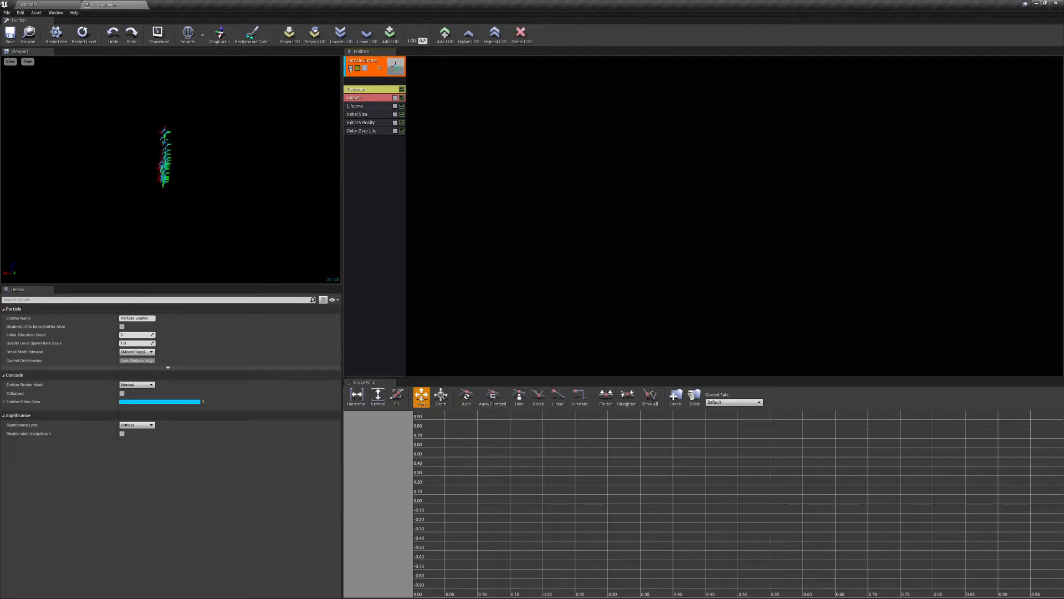
{"action": "left_click", "coordinate": [350, 68]}
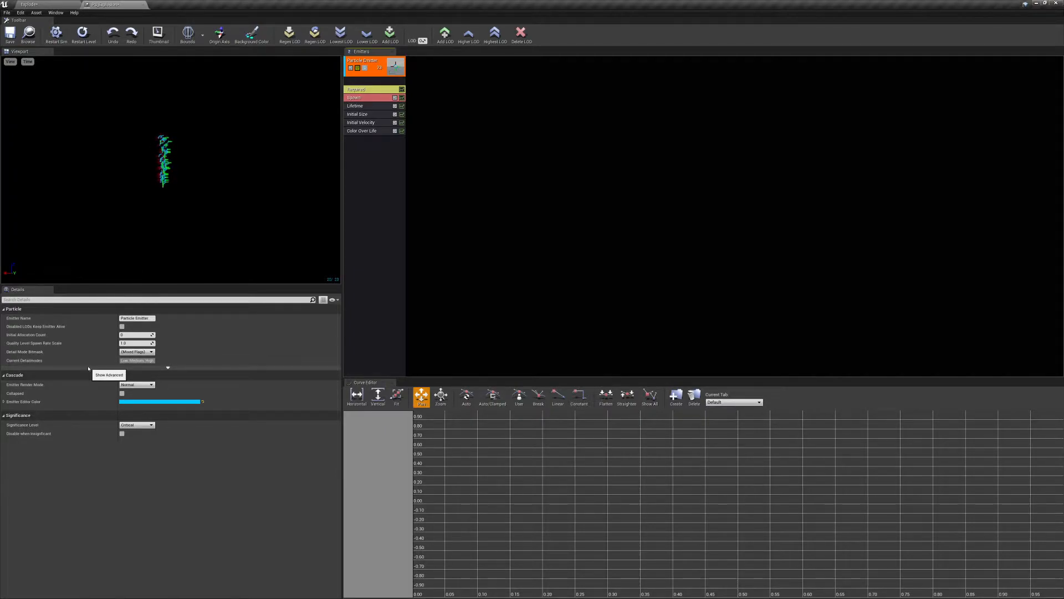
Rename the emitter as BaseExplosion, and collapse and re-expand its module column
{"action": "left_click", "coordinate": [123, 318]}
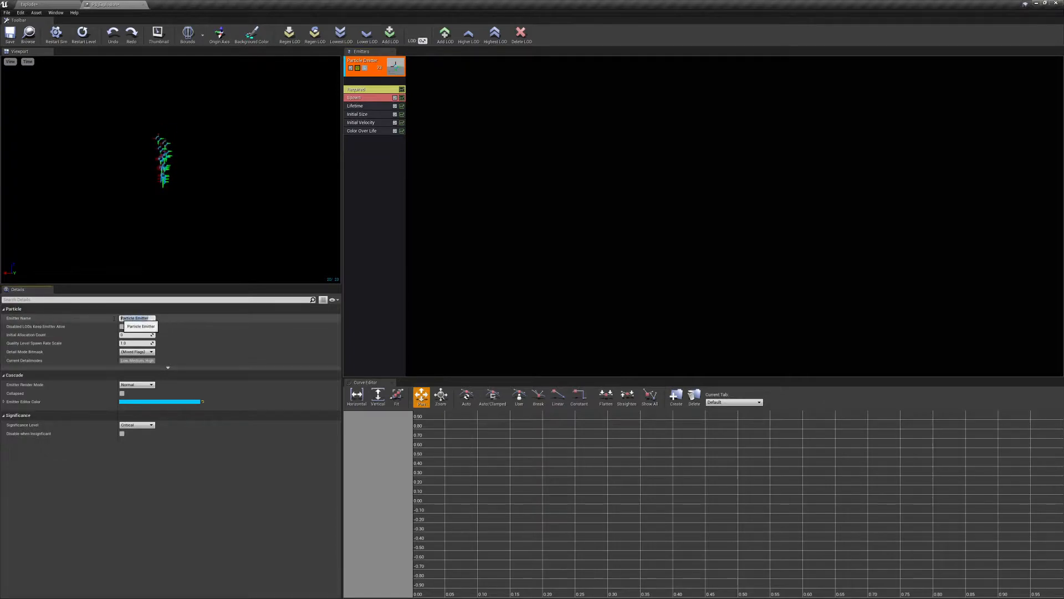
{"action": "type", "text": "BaseExplosion"}
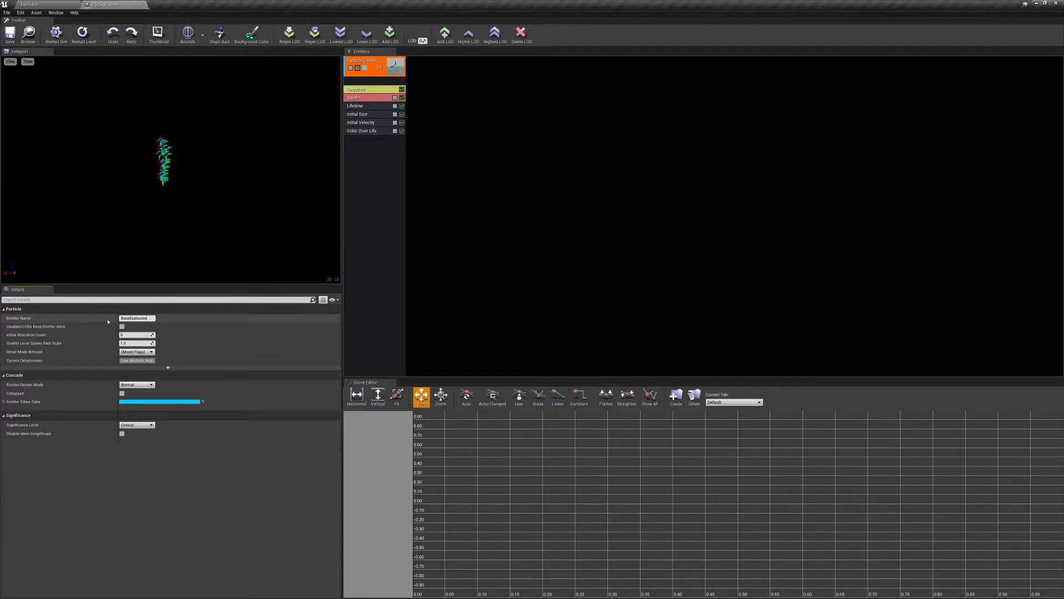
{"action": "key", "text": "Return"}
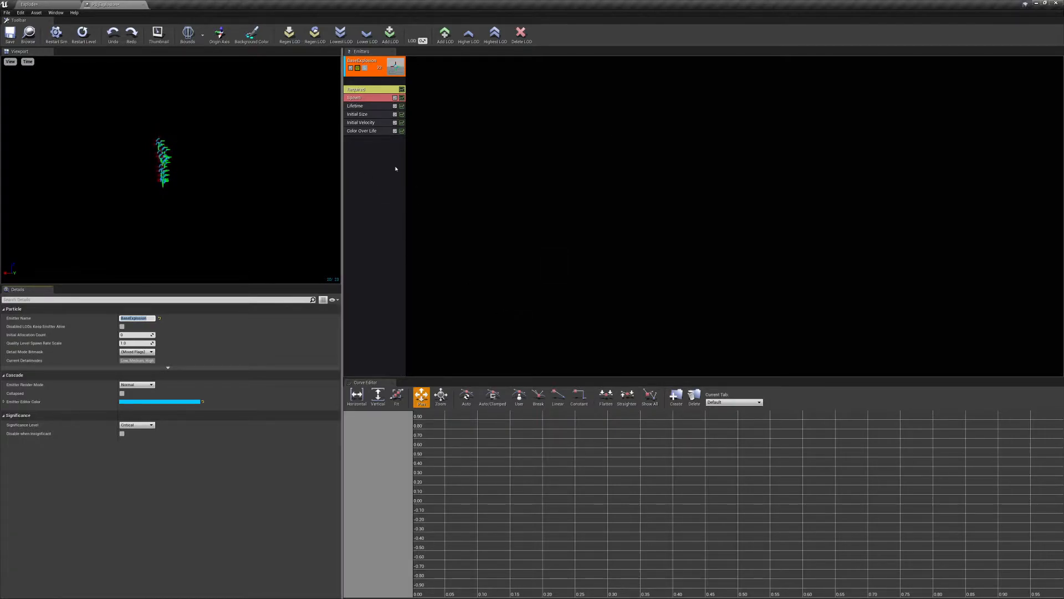
{"action": "double_click", "coordinate": [366, 211]}
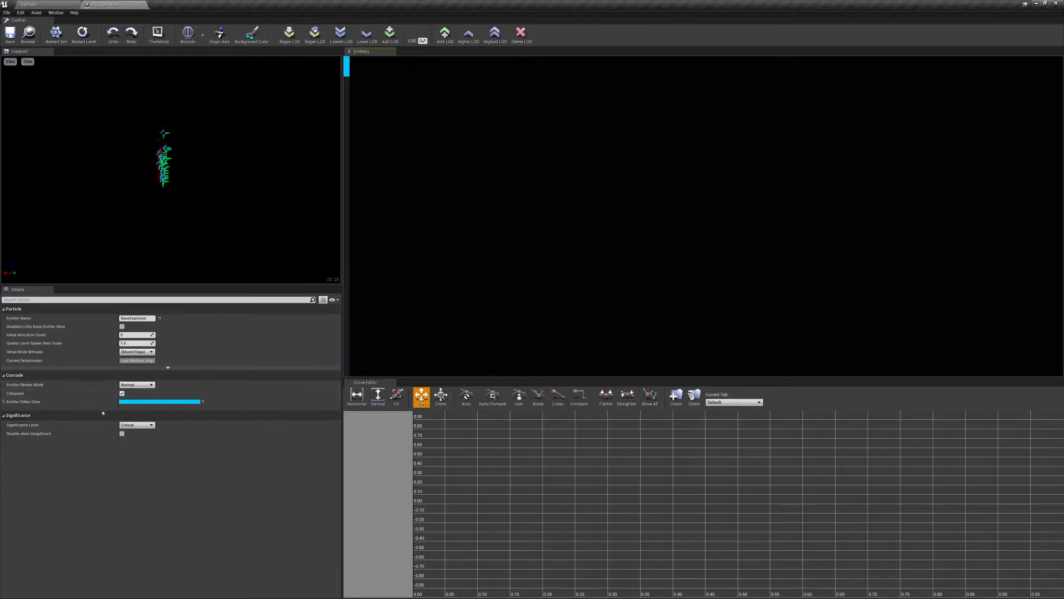
{"action": "double_click", "coordinate": [348, 143]}
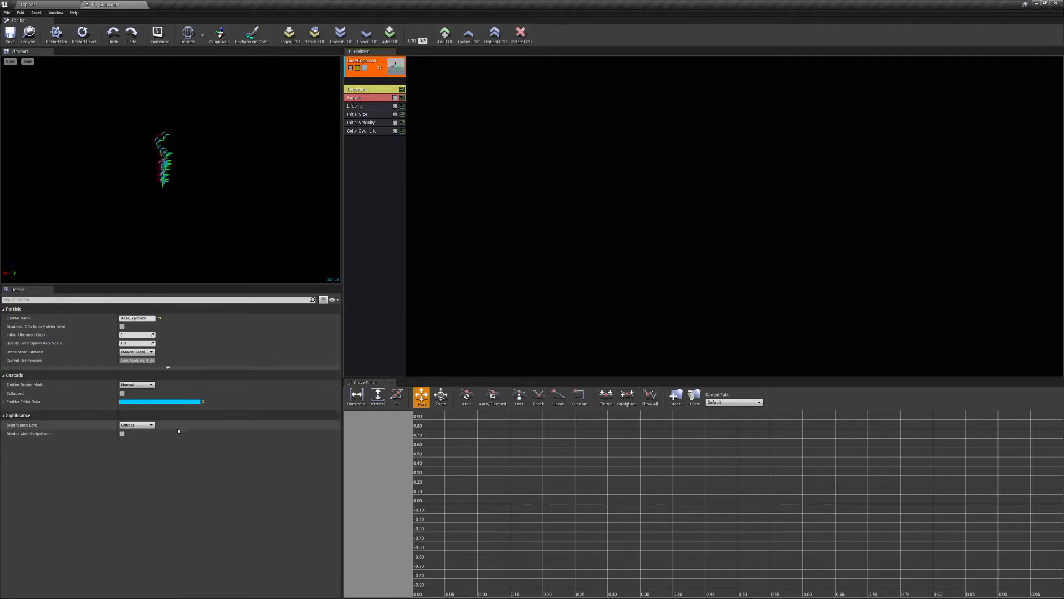
Assign the VFX_Explosion material to the BaseExplosion emitter in its Required module
{"action": "left_click", "coordinate": [379, 90]}
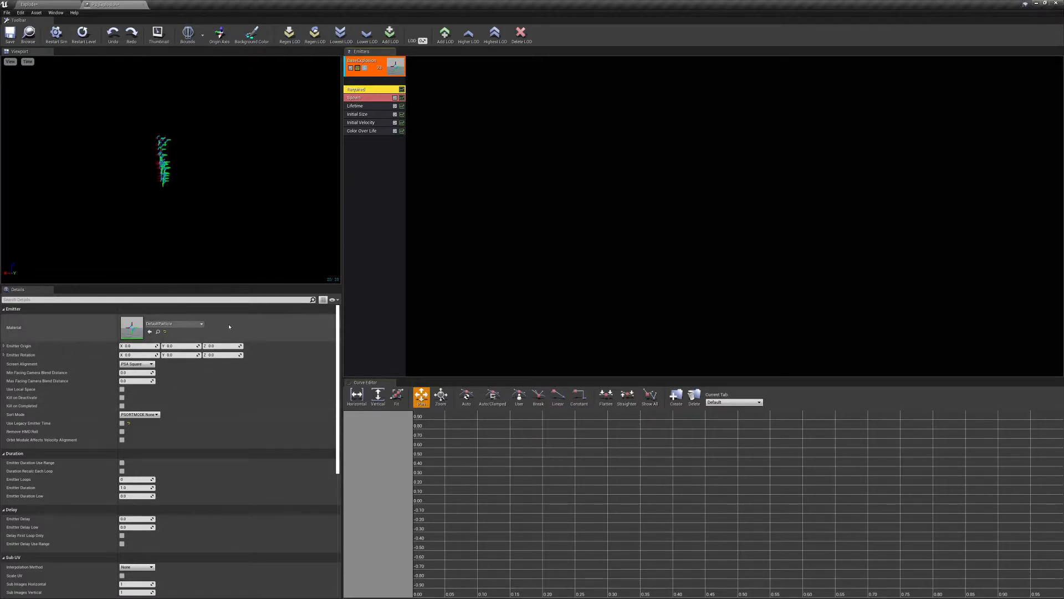
{"action": "left_click", "coordinate": [172, 325]}
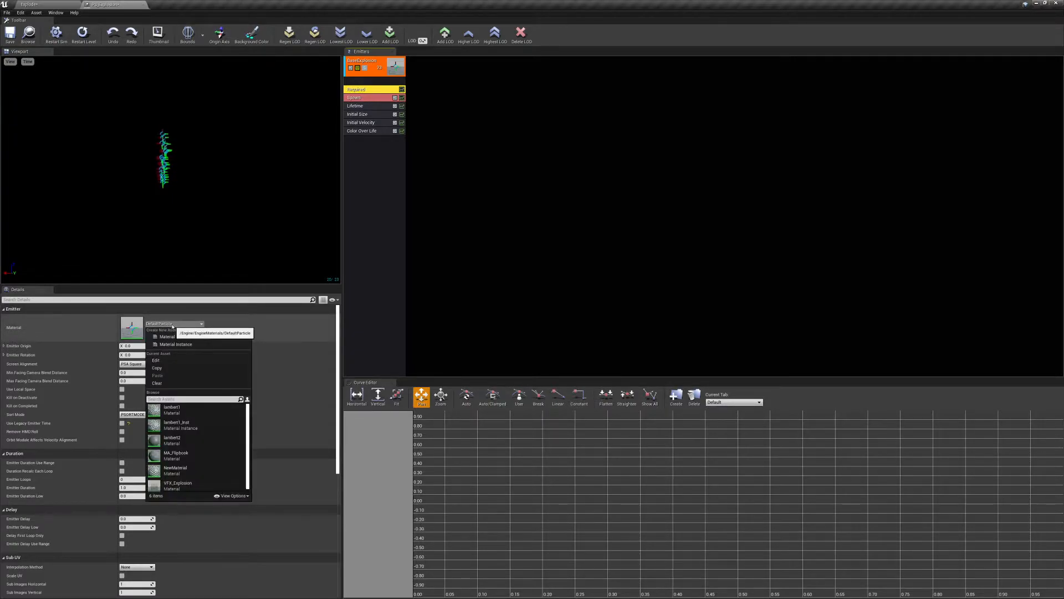
{"action": "type", "text": "vfx"}
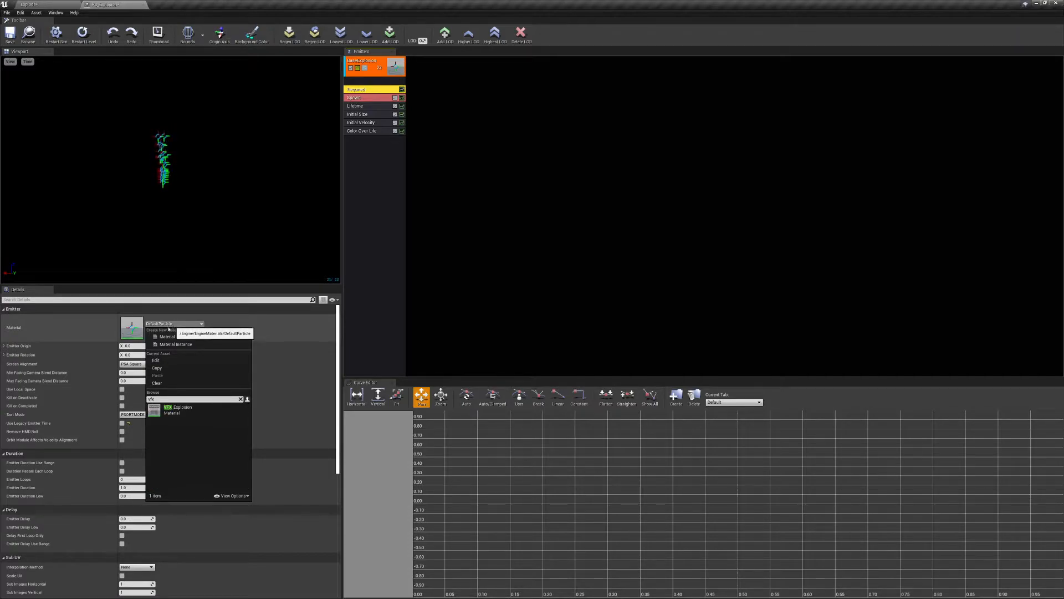
{"action": "left_click", "coordinate": [175, 413]}
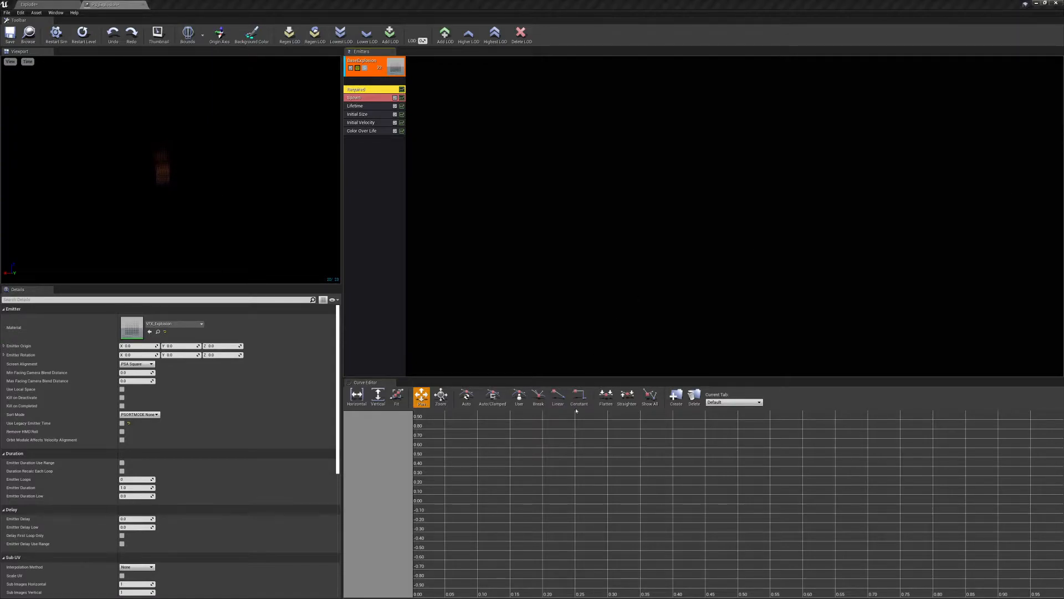
{"action": "left_click", "coordinate": [477, 290]}
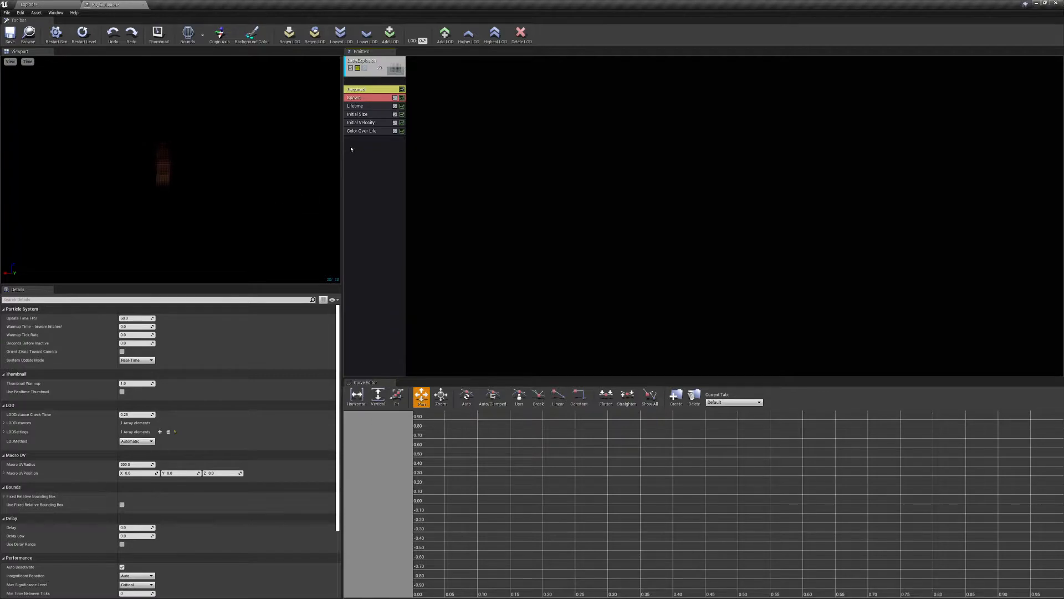
Set the Required module's Sort Mode to PSORTMODE Age Newest First
{"action": "left_click", "coordinate": [363, 90]}
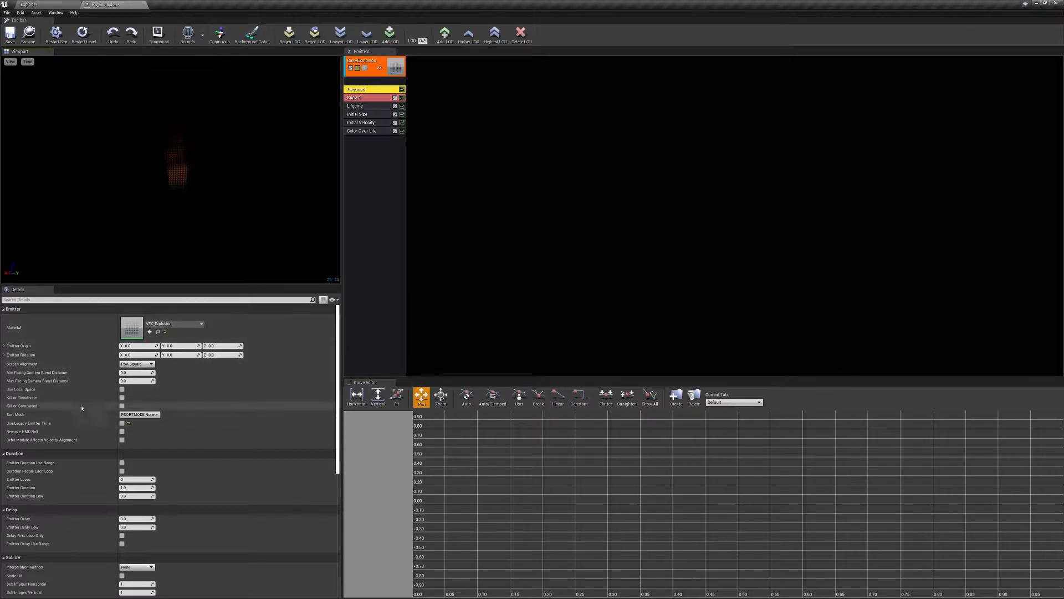
{"action": "left_click", "coordinate": [139, 415]}
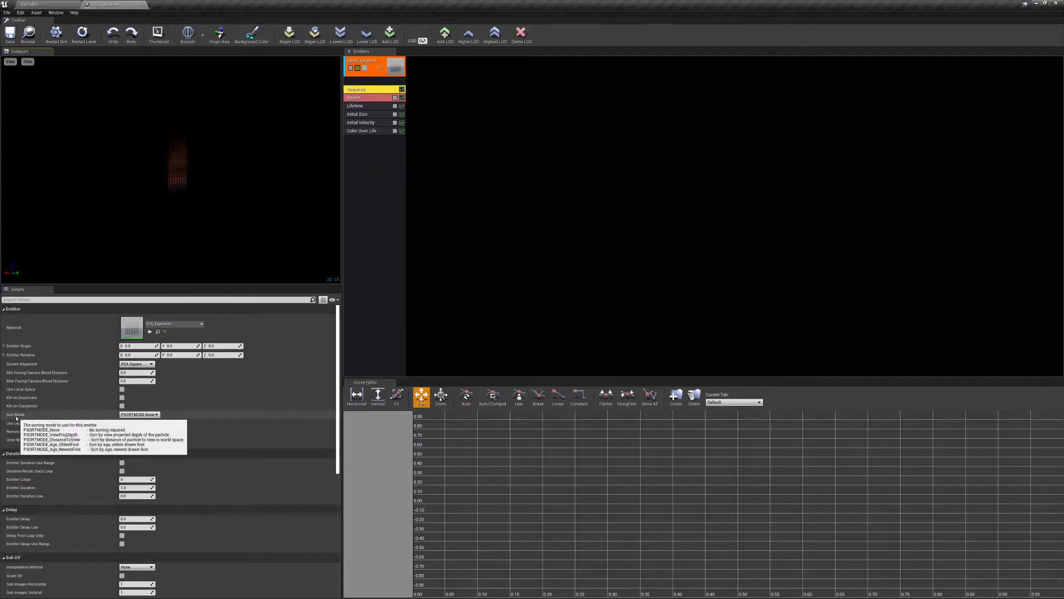
{"action": "left_click", "coordinate": [38, 419]}
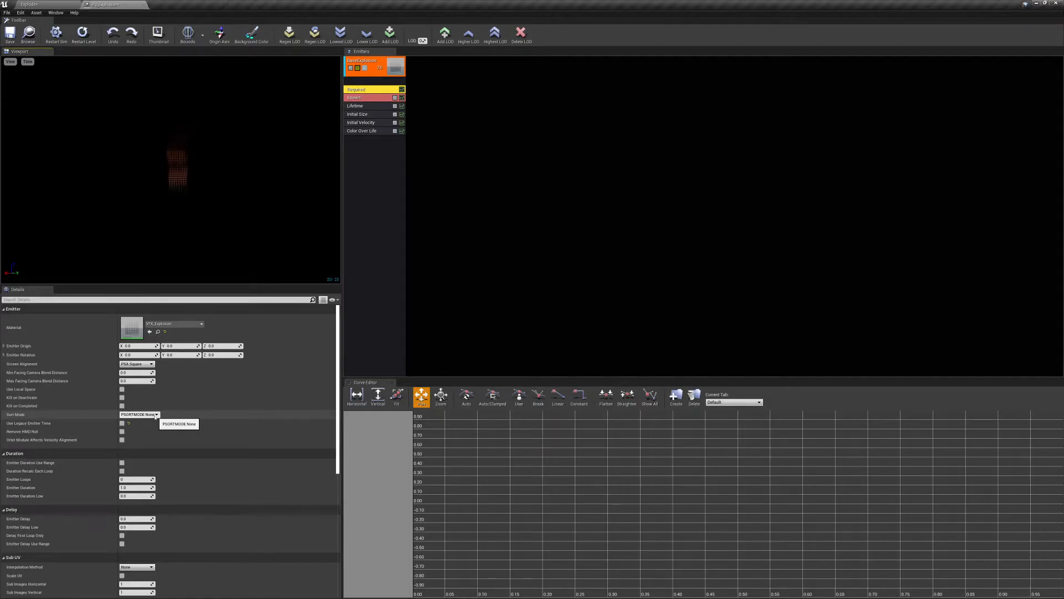
{"action": "left_click", "coordinate": [155, 415]}
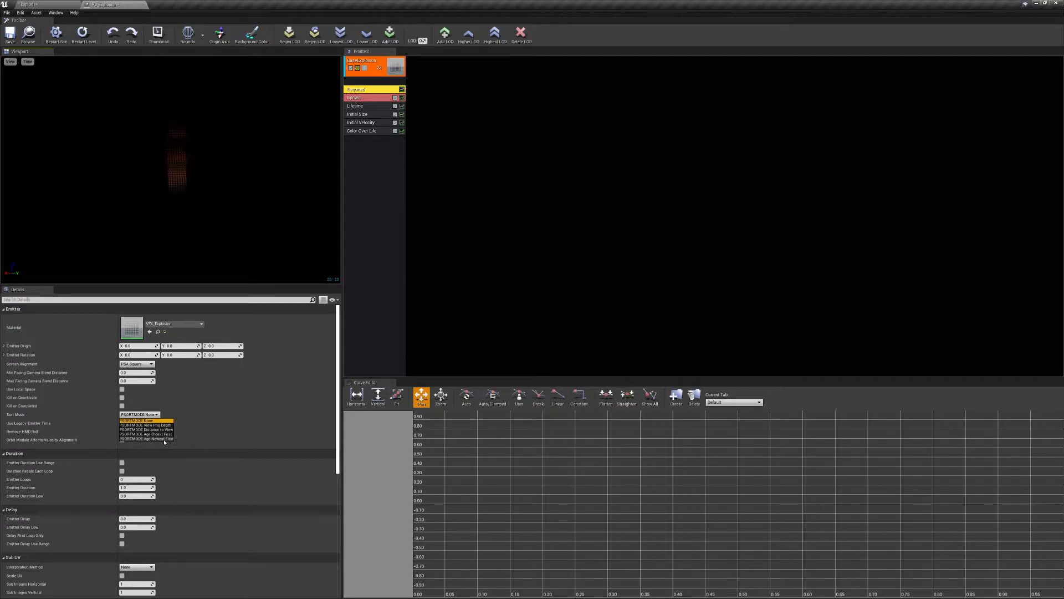
{"action": "left_click", "coordinate": [164, 438]}
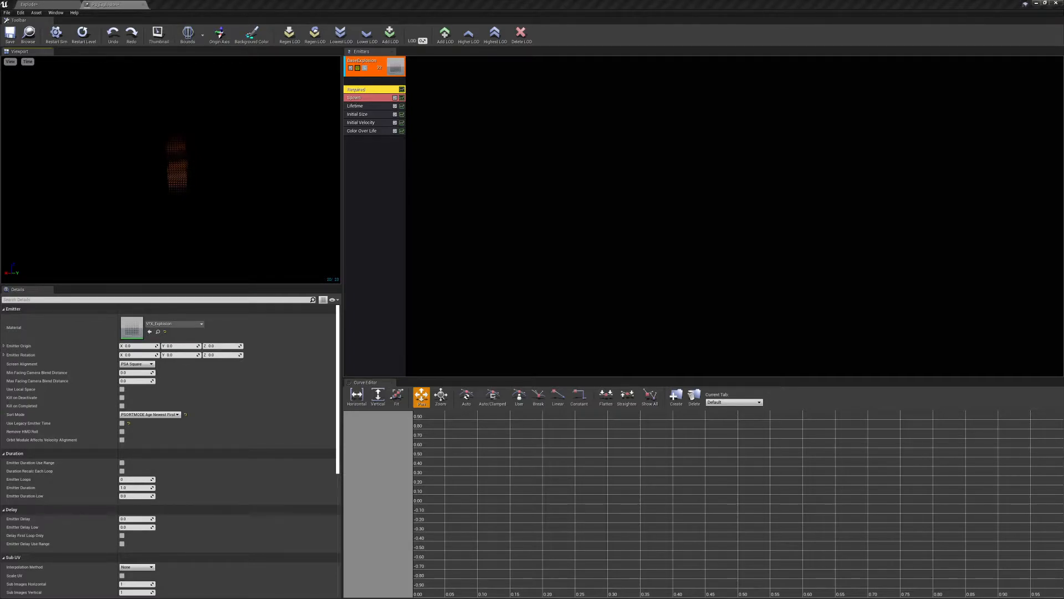
{"action": "left_click", "coordinate": [368, 216]}
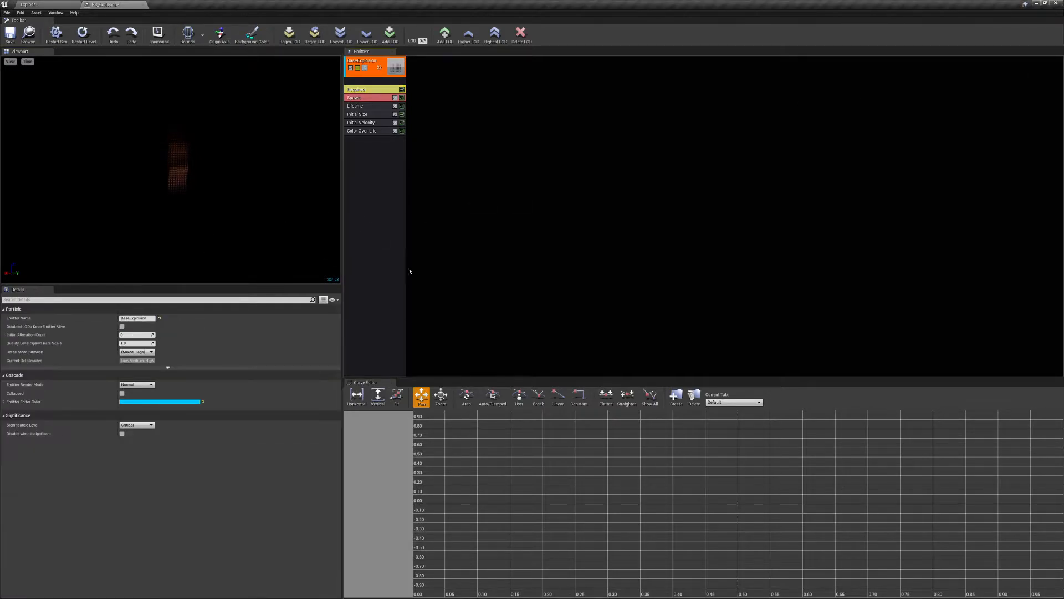
Set the Required module's Emitter Loops to 1 and its Emitter Duration to 1.5
{"action": "left_click", "coordinate": [364, 89]}
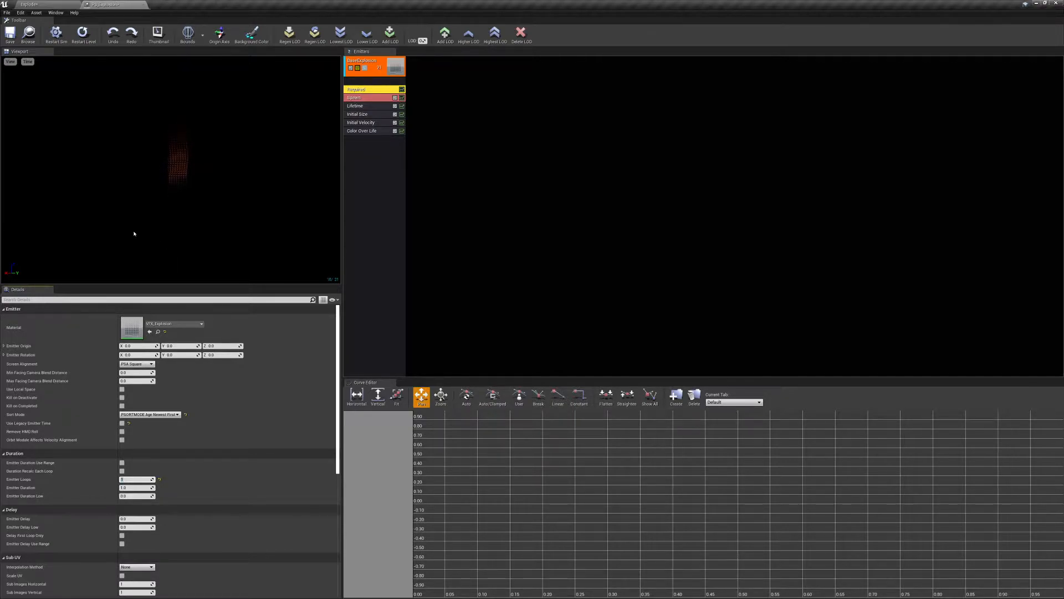
{"action": "left_click", "coordinate": [134, 487]}
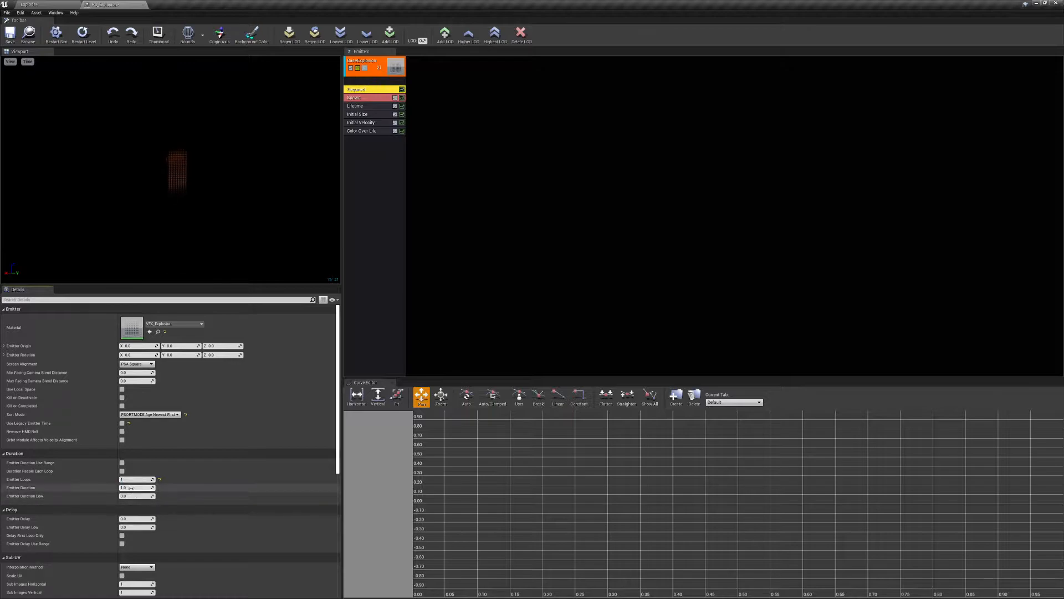
{"action": "type", "text": "1.5"}
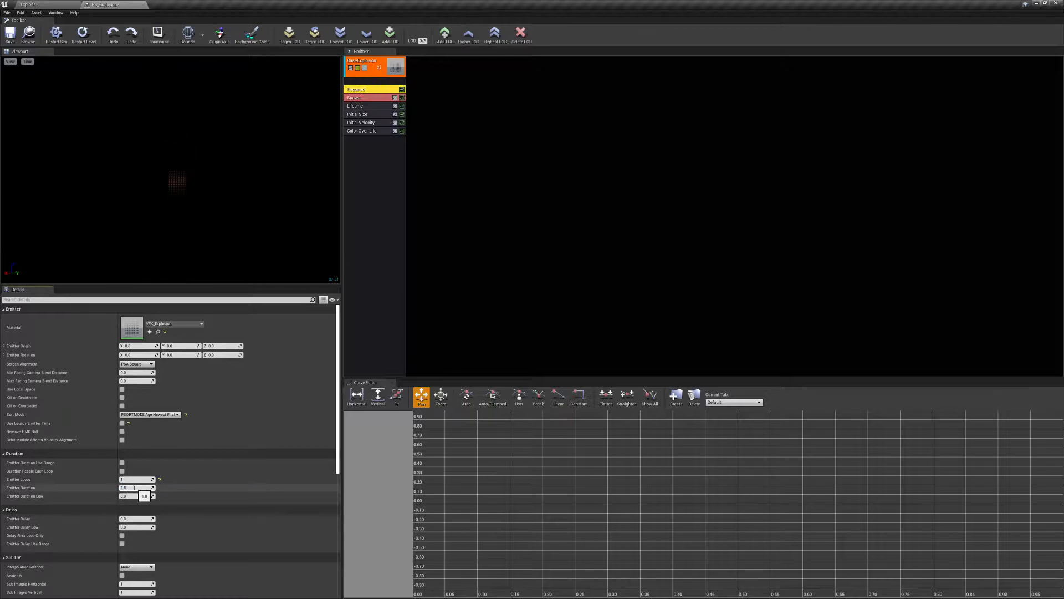
{"action": "key", "text": "Return"}
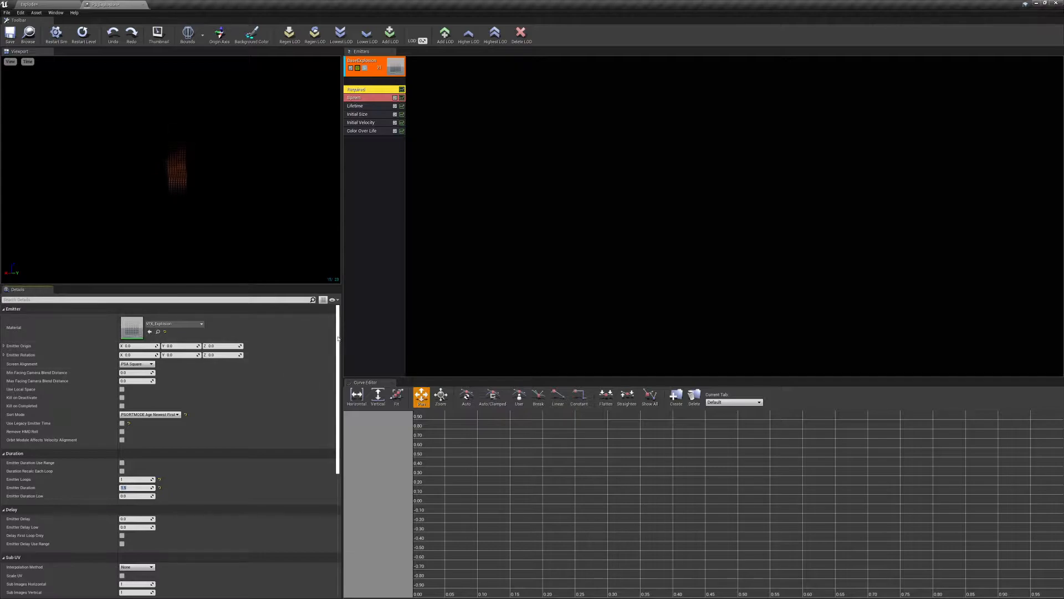
{"action": "key", "text": "Return"}
Set the Required module's Sub UV interpolation method to Linear, with 8 horizontal and 8 vertical sub images
{"action": "left_click_drag", "start_coordinate": [338, 328], "coordinate": [336, 442]}
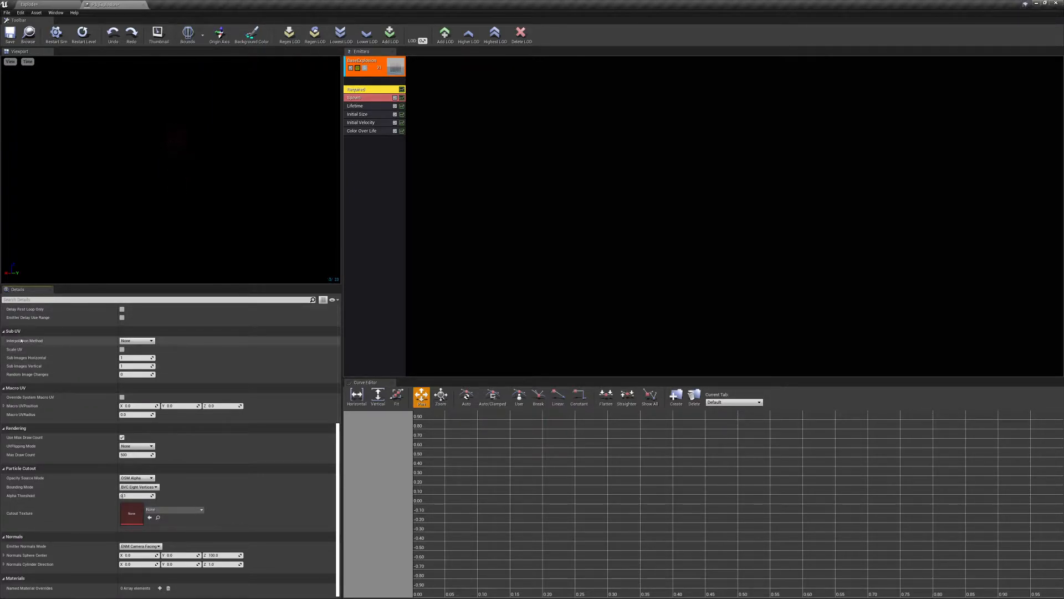
{"action": "left_click", "coordinate": [152, 341]}
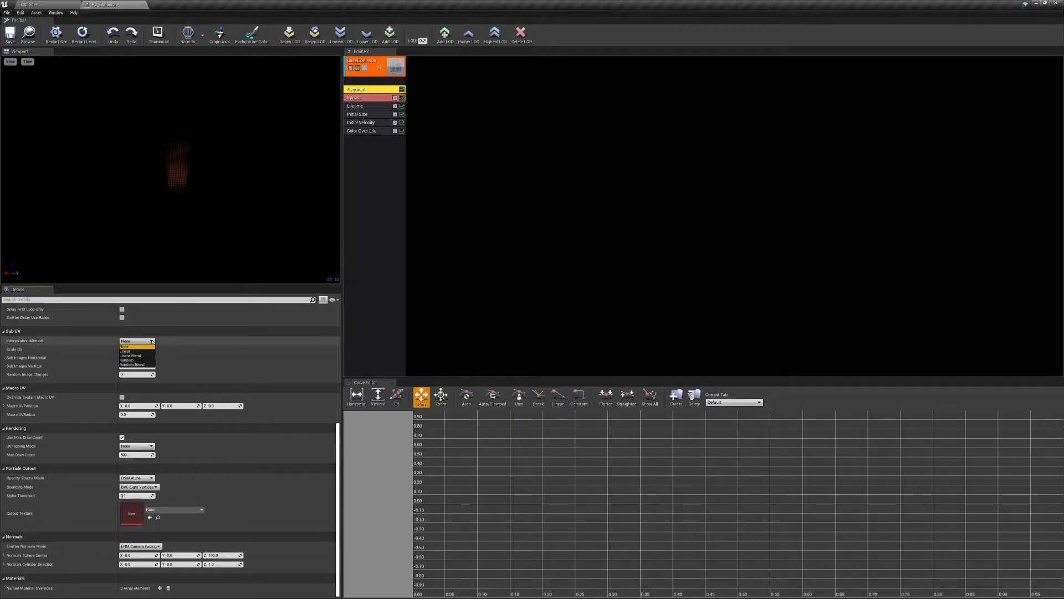
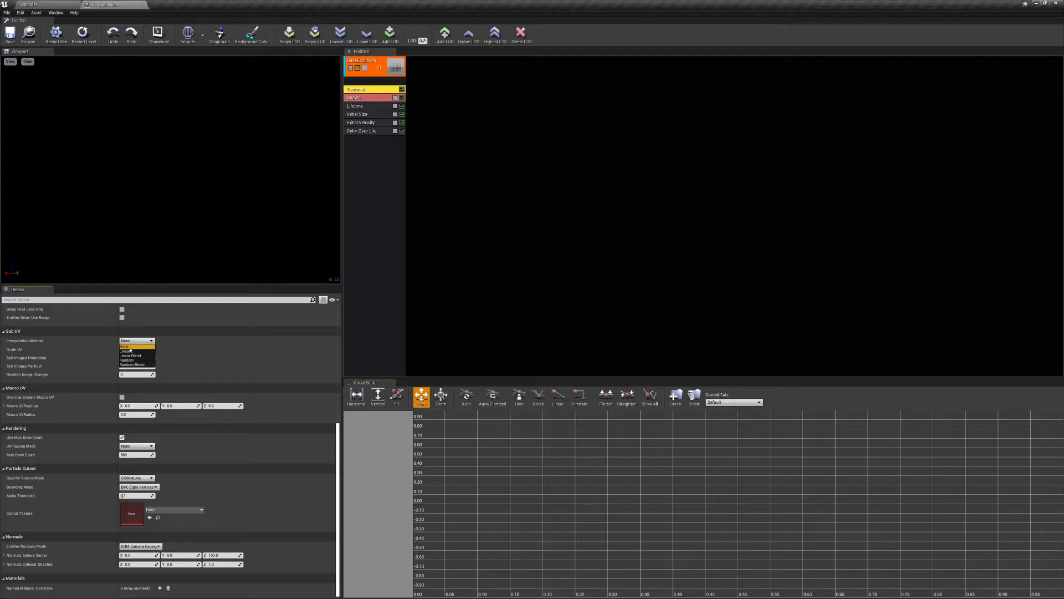
{"action": "left_click", "coordinate": [125, 351]}
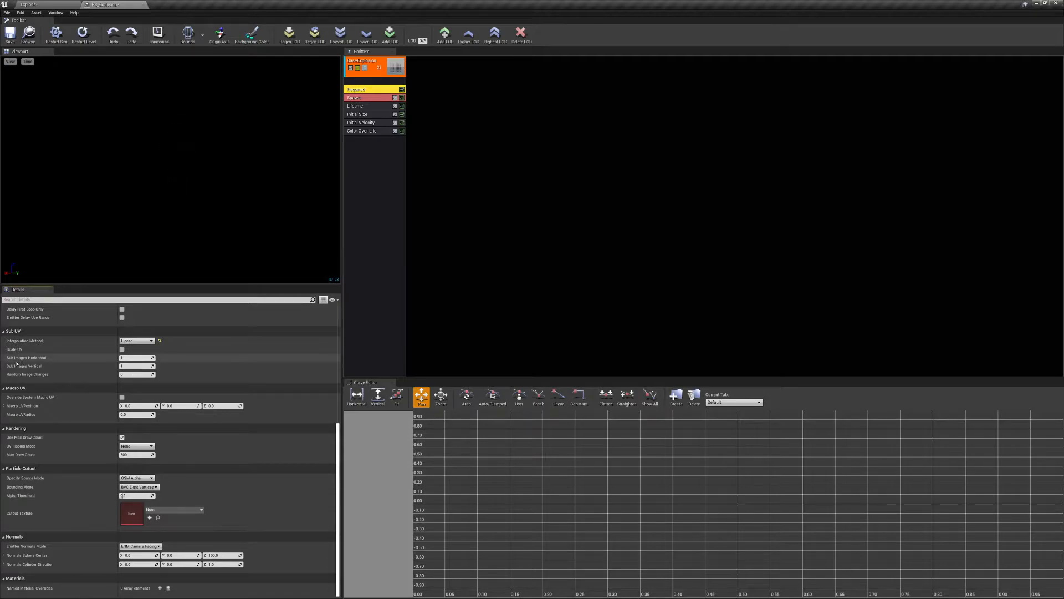
{"action": "left_click", "coordinate": [125, 357]}
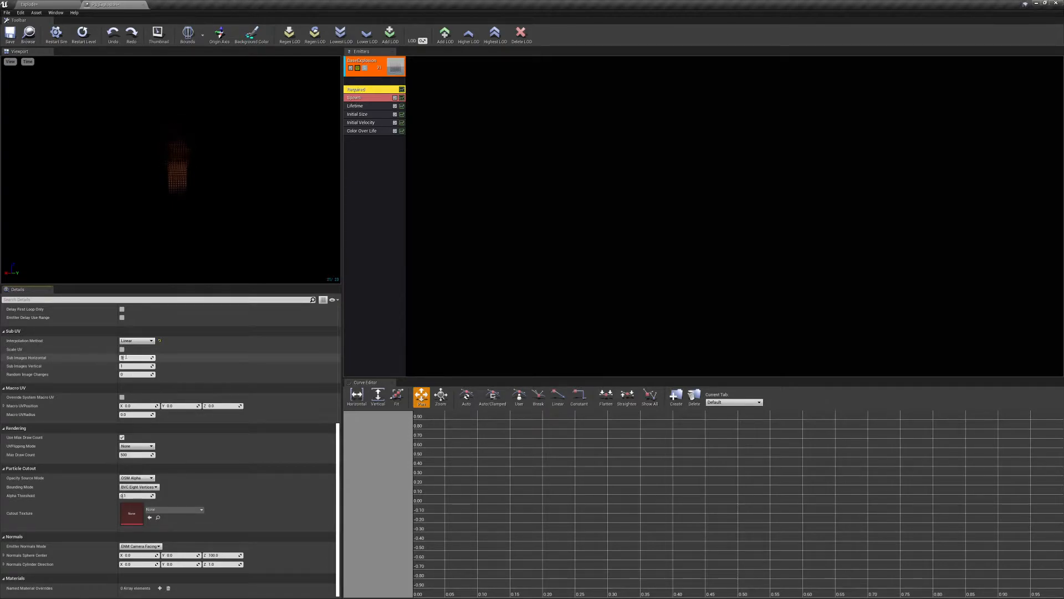
{"action": "type", "text": "8"}
{"action": "key", "text": "Return"}
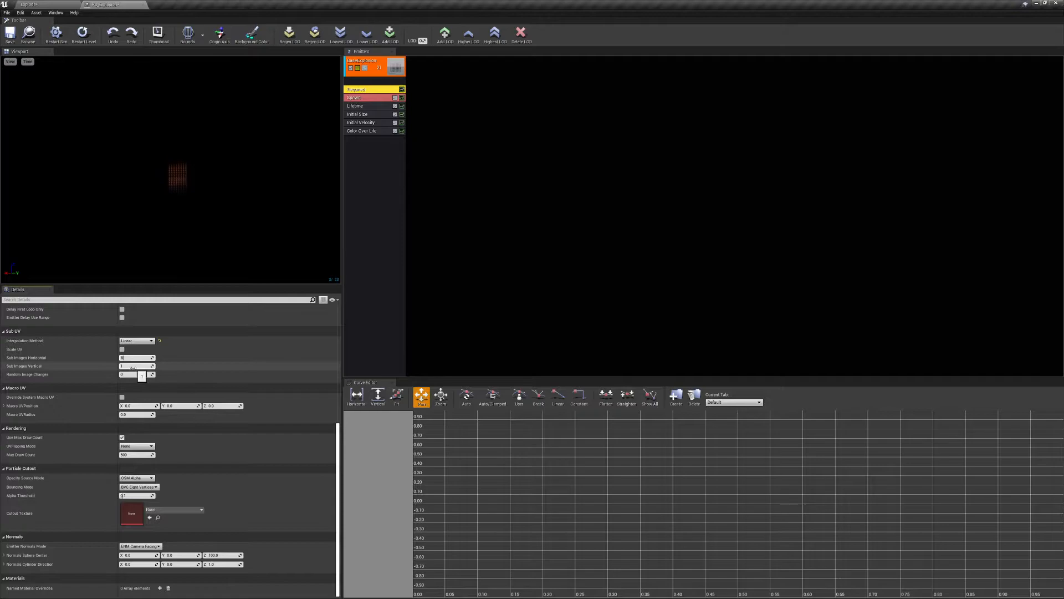
{"action": "left_click", "coordinate": [133, 367]}
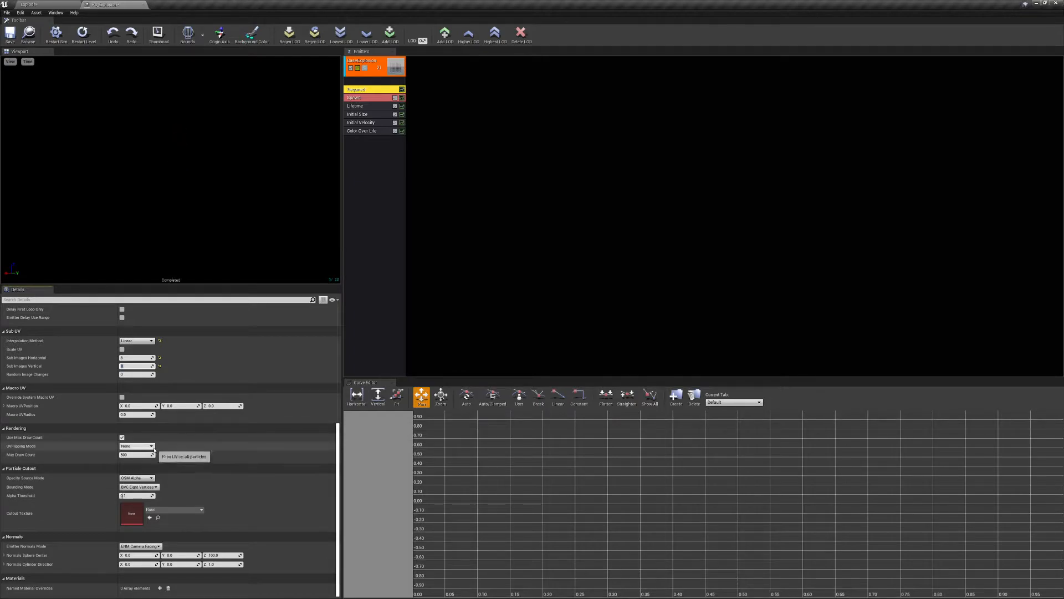
Set the Required module's UV Flipping Mode to Random Flip UV Independent
{"action": "left_click", "coordinate": [152, 447]}
{"action": "left_click", "coordinate": [154, 451]}
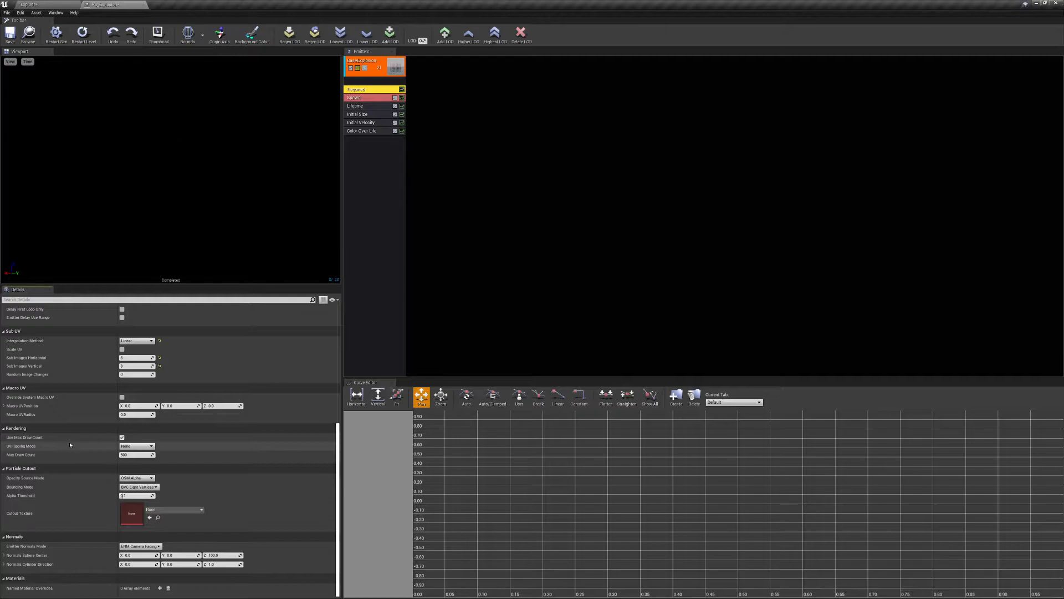
{"action": "left_click", "coordinate": [142, 448]}
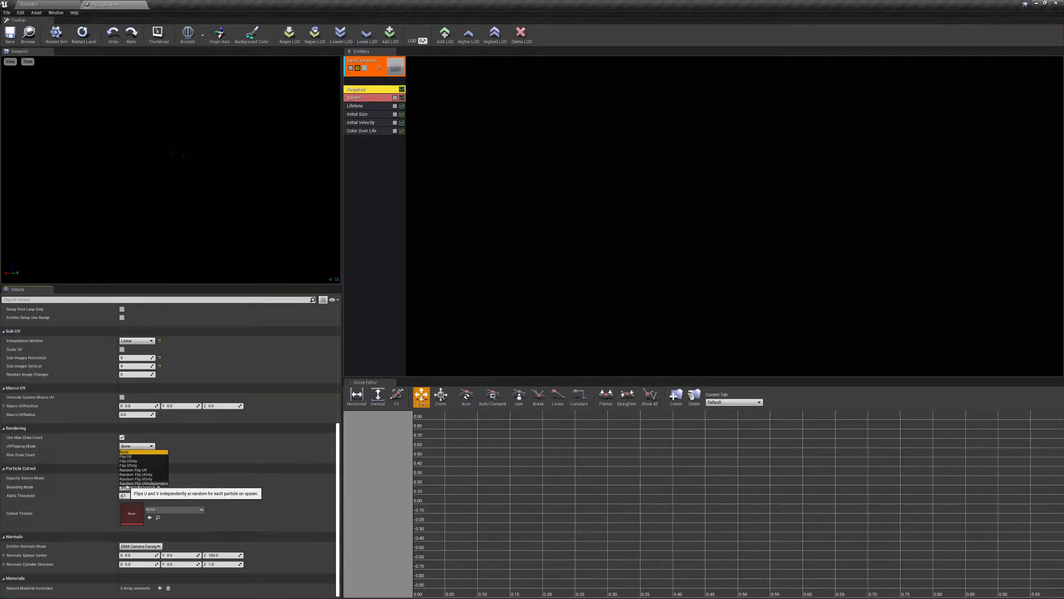
{"action": "left_click", "coordinate": [164, 483]}
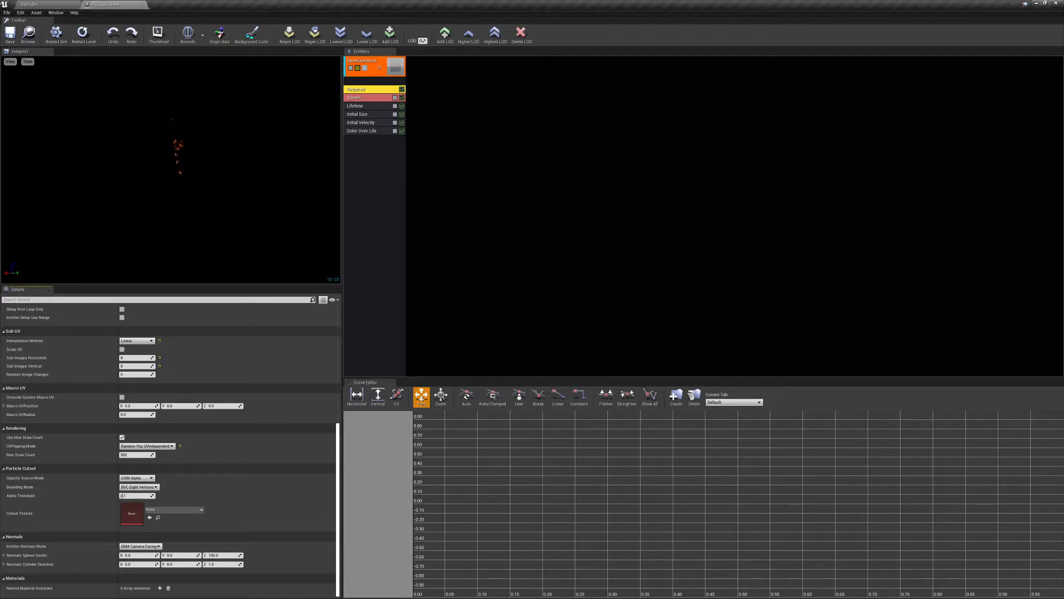
Set the Spawn module's constant rate to 0, and add and expand one element in its Burst List
{"action": "left_click", "coordinate": [363, 98]}
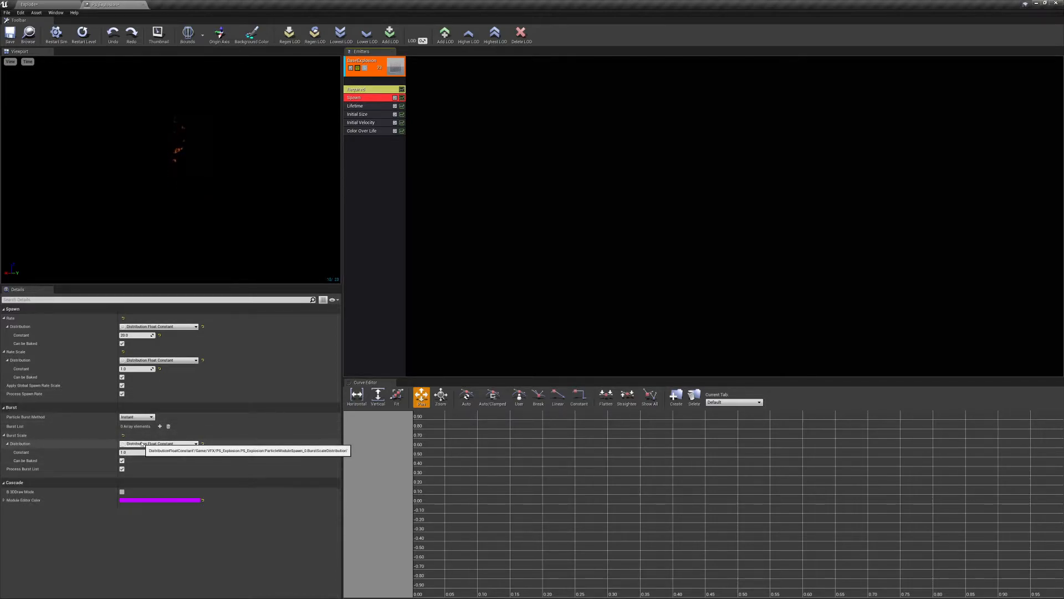
{"action": "left_click", "coordinate": [132, 335]}
{"action": "type", "text": "0"}
{"action": "key", "text": "Return"}
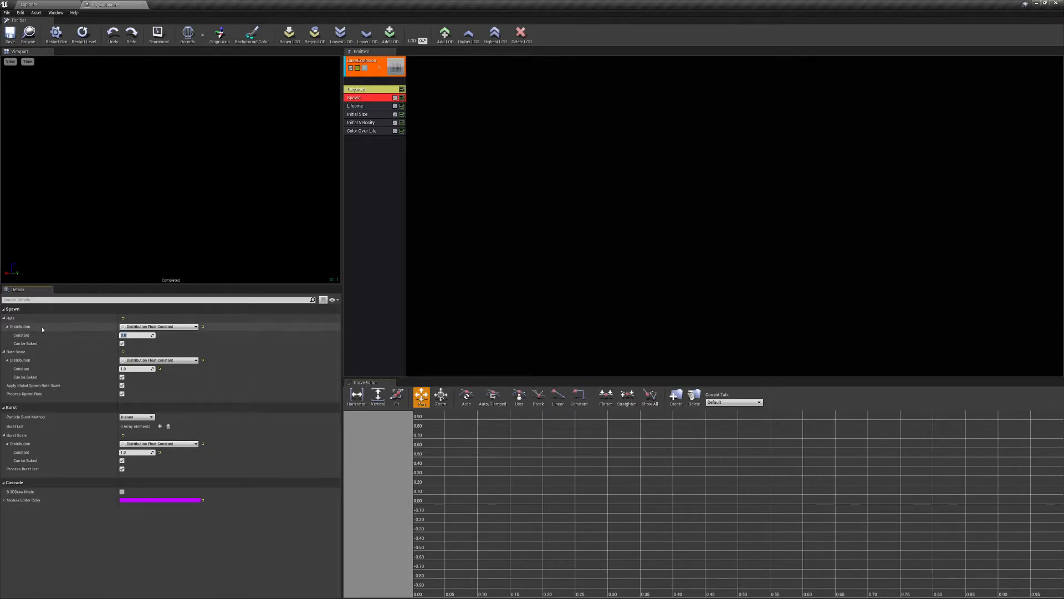
{"action": "left_click", "coordinate": [147, 335]}
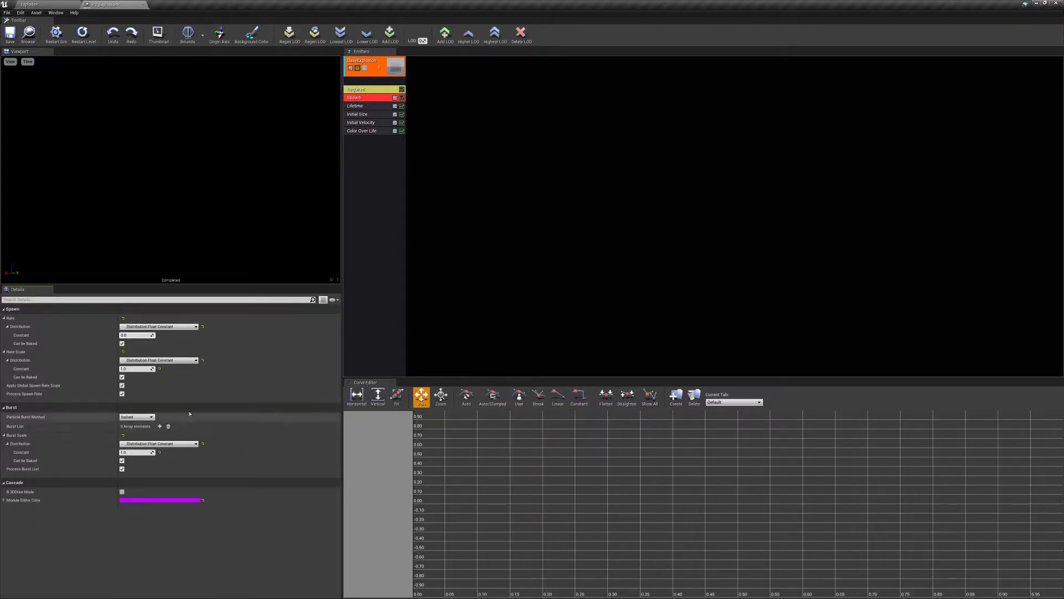
{"action": "left_click", "coordinate": [160, 426]}
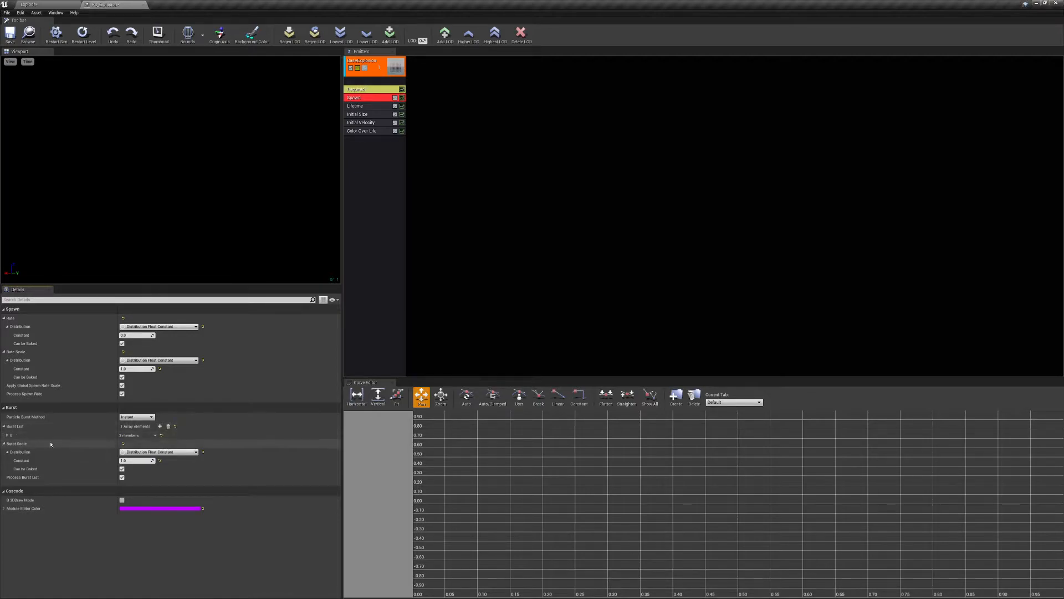
{"action": "left_click", "coordinate": [8, 435]}
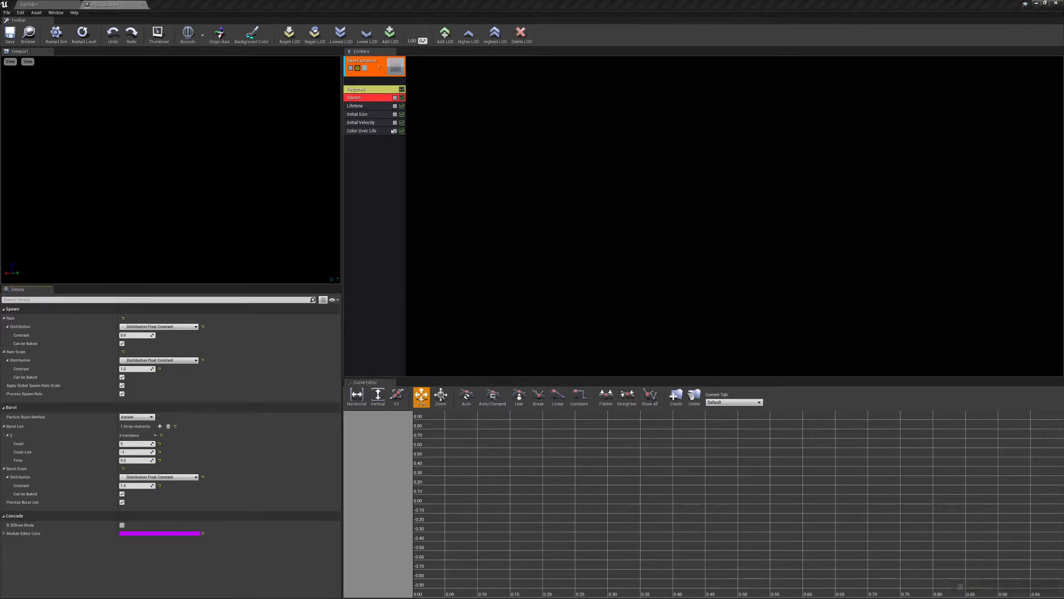
Set the Lifetime module's uniform distribution to a Min of 1.5 and a Max of 2
{"action": "left_click", "coordinate": [370, 105]}
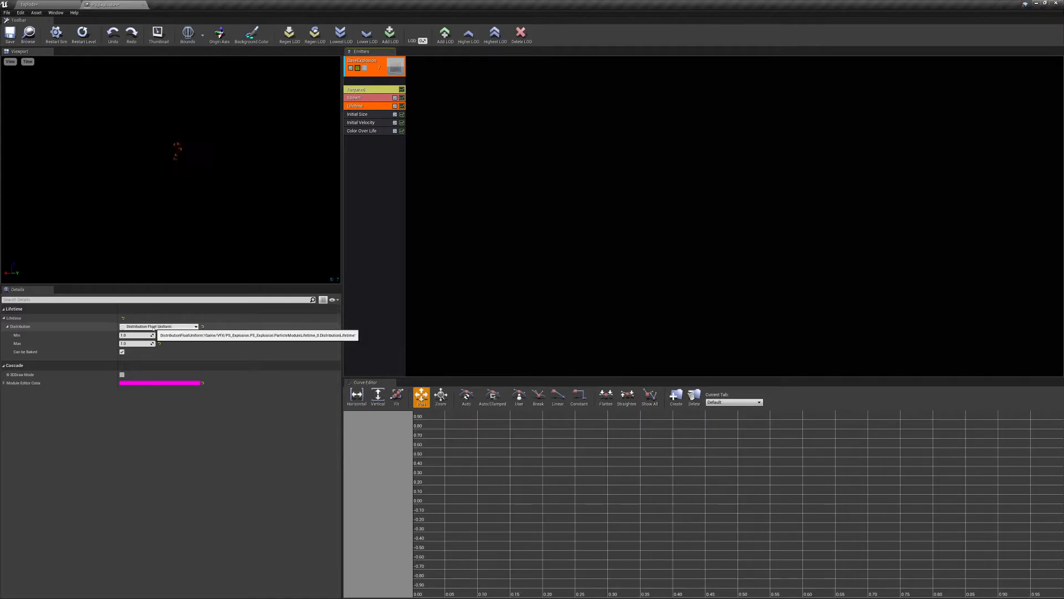
{"action": "left_click", "coordinate": [136, 335]}
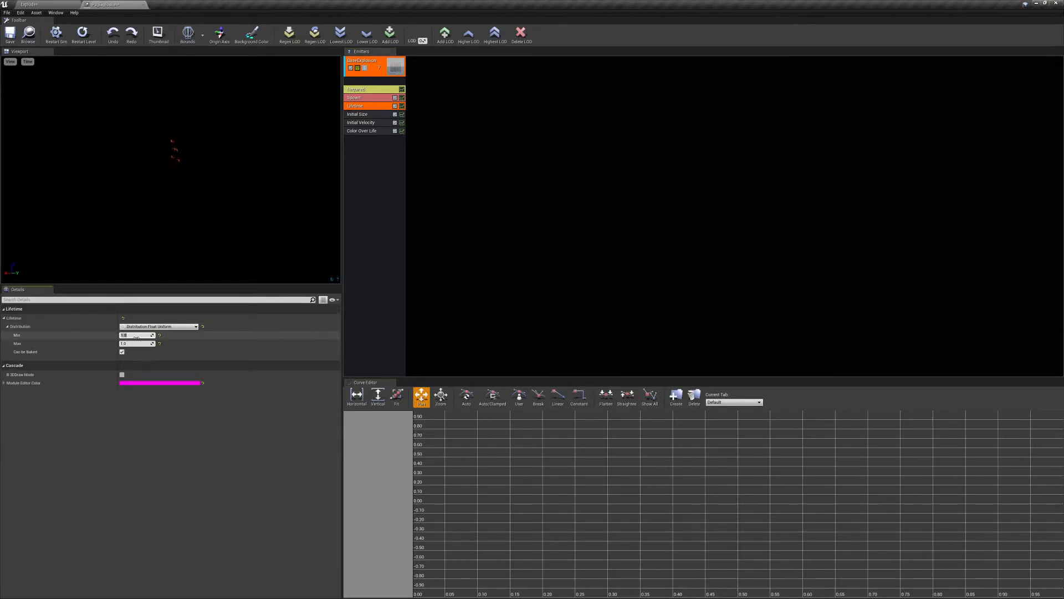
{"action": "left_click", "coordinate": [136, 344]}
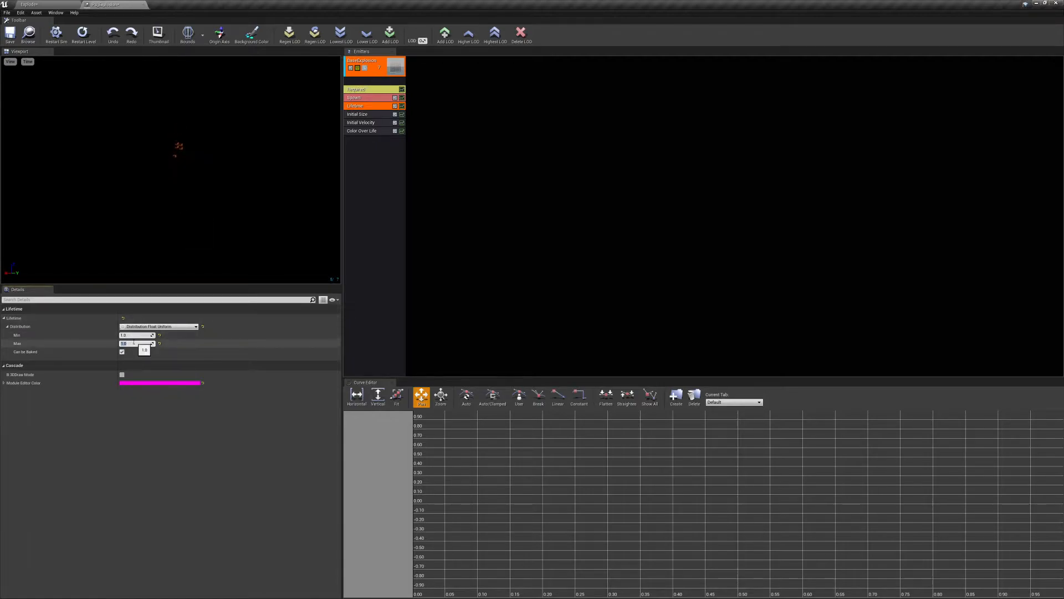
{"action": "type", "text": "2"}
{"action": "key", "text": "Return"}
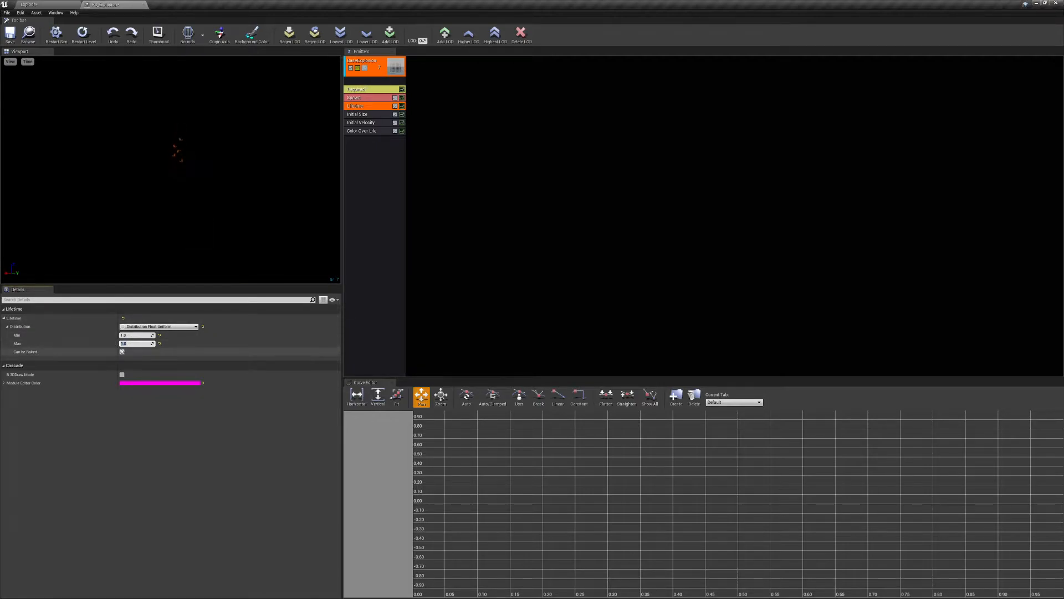
{"action": "left_click", "coordinate": [133, 335]}
{"action": "type", "text": "1"}
{"action": "key", "text": "Return"}
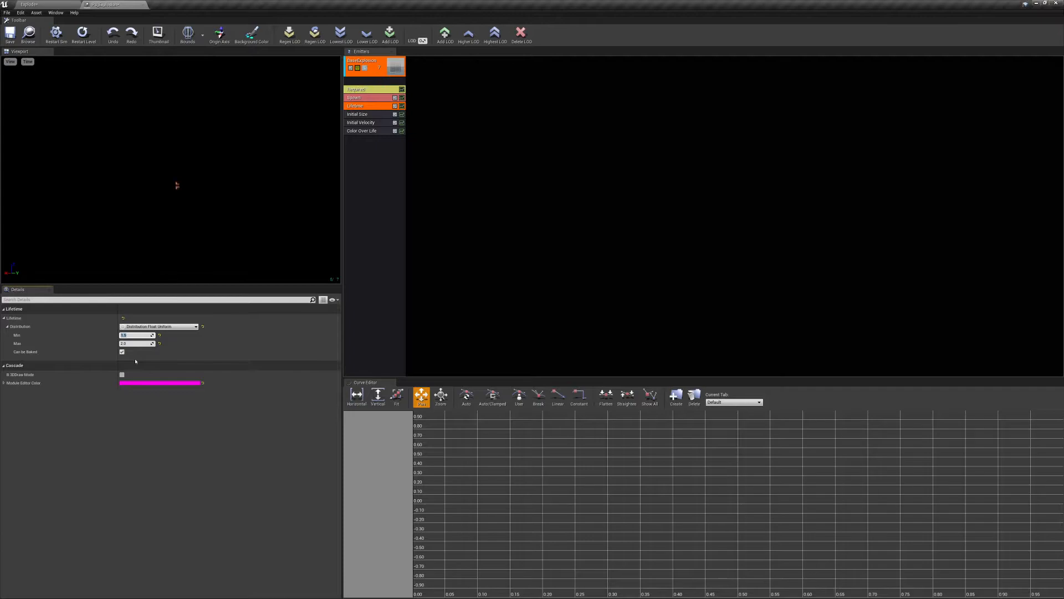
{"action": "left_click", "coordinate": [134, 335]}
{"action": "left_click_drag", "start_coordinate": [215, 191], "coordinate": [215, 187]}
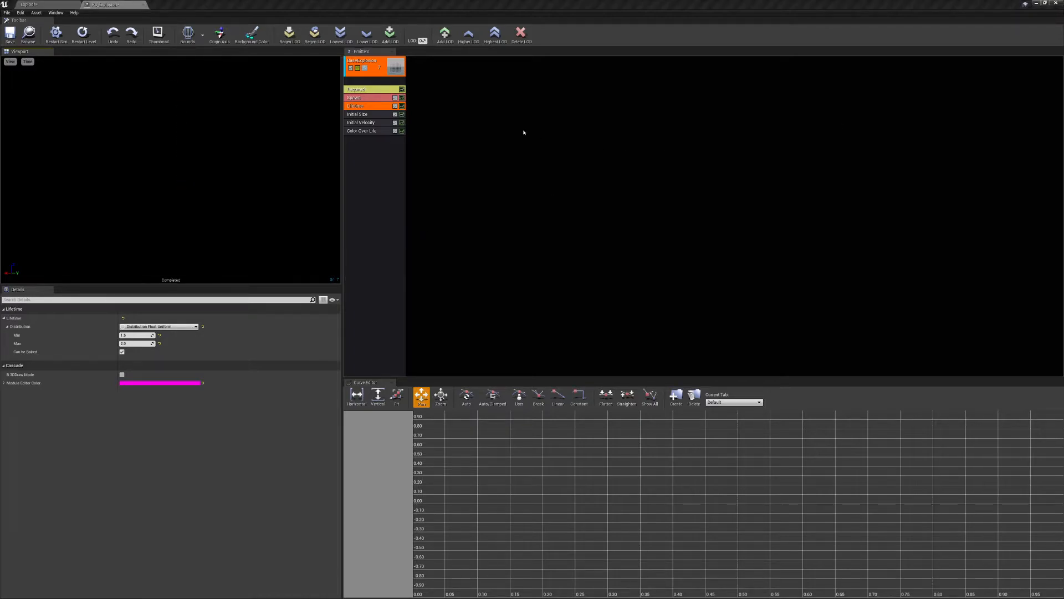
Set the Initial Size module's Start Size to a Max X of 200 and a Min X of 150
{"action": "left_click", "coordinate": [377, 114]}
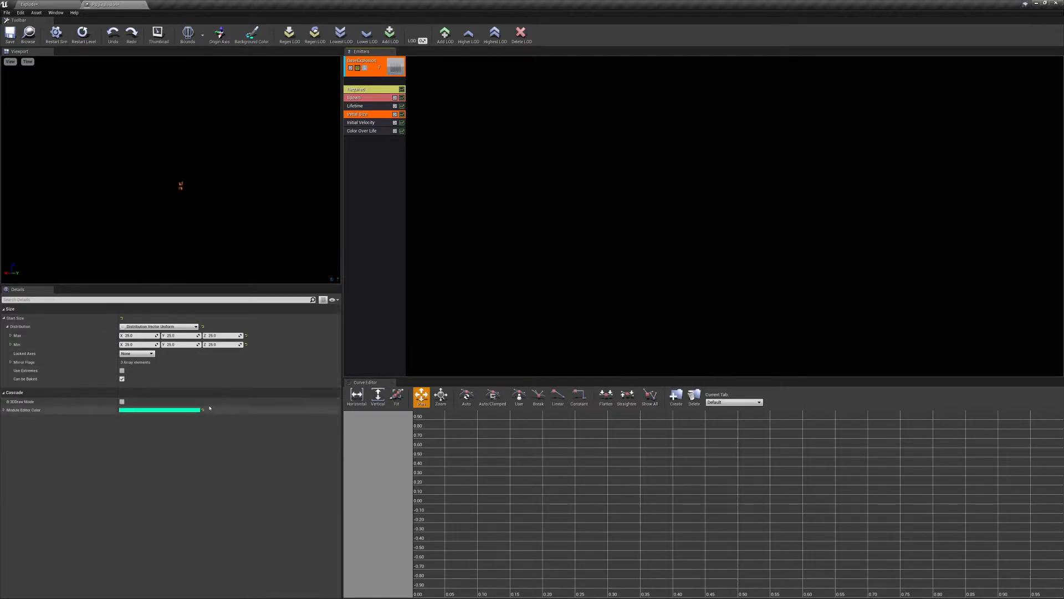
{"action": "left_click_drag", "start_coordinate": [143, 204], "coordinate": [161, 204]}
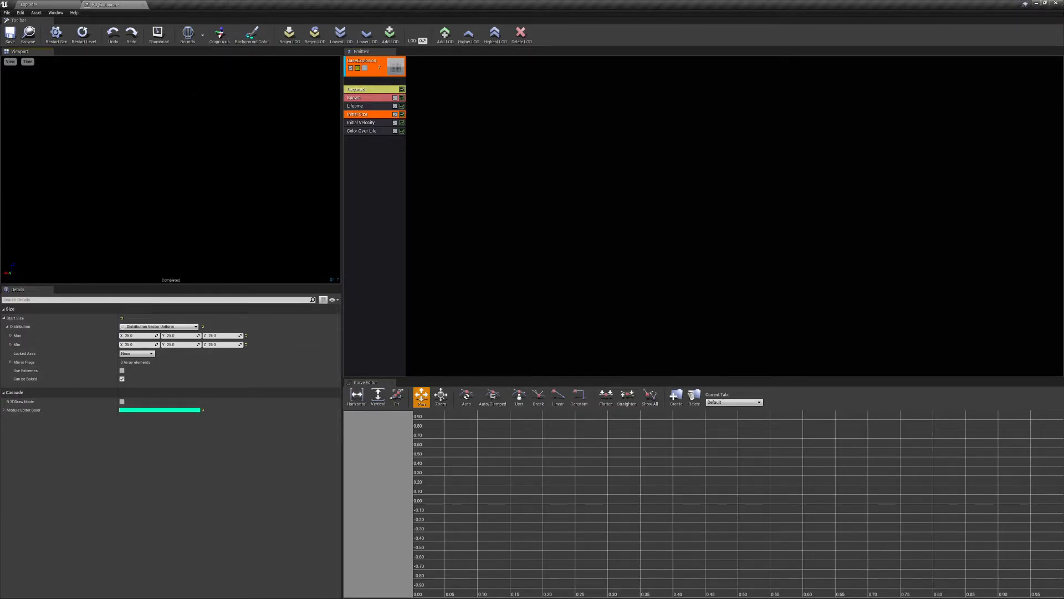
{"action": "left_click_drag", "start_coordinate": [126, 231], "coordinate": [140, 231]}
{"action": "left_click", "coordinate": [134, 336]}
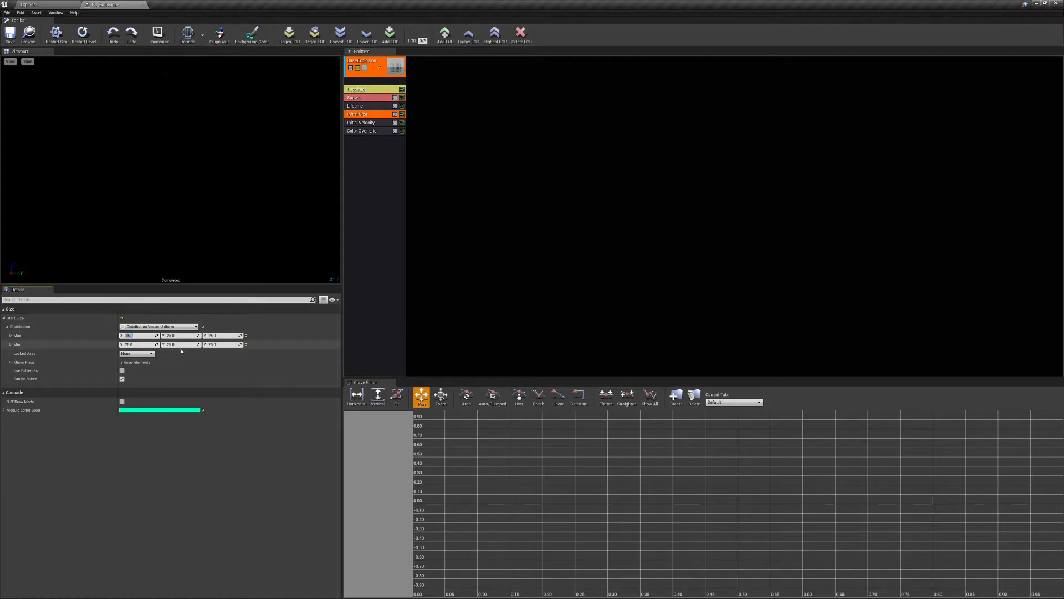
{"action": "type", "text": "200"}
{"action": "key", "text": "Return"}
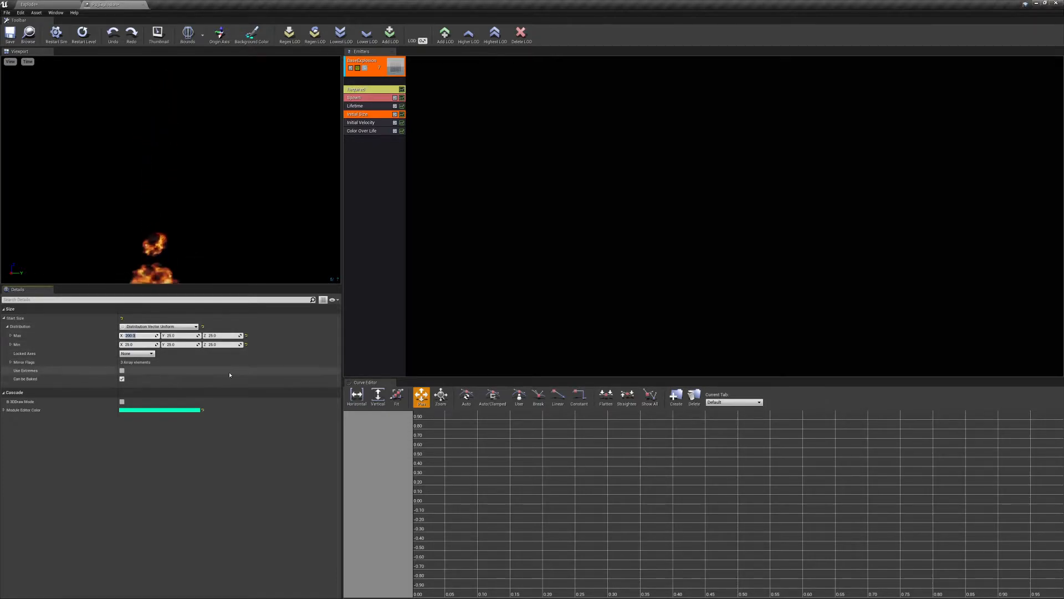
{"action": "left_click", "coordinate": [138, 344]}
{"action": "type", "text": "150"}
{"action": "key", "text": "Return"}
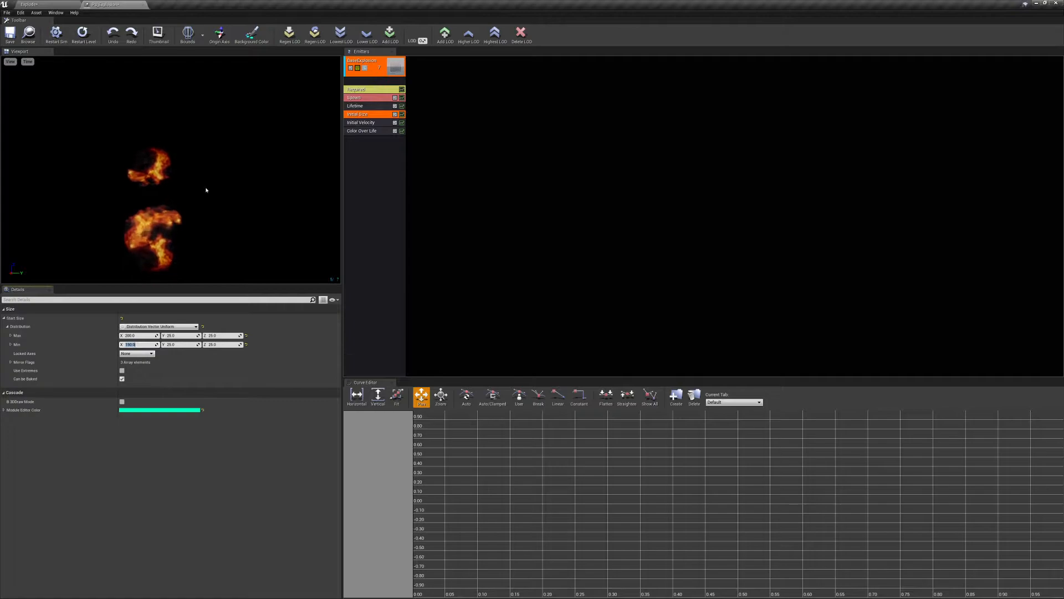
{"action": "left_click", "coordinate": [228, 178]}
{"action": "left_click_drag", "start_coordinate": [221, 185], "coordinate": [214, 195]}
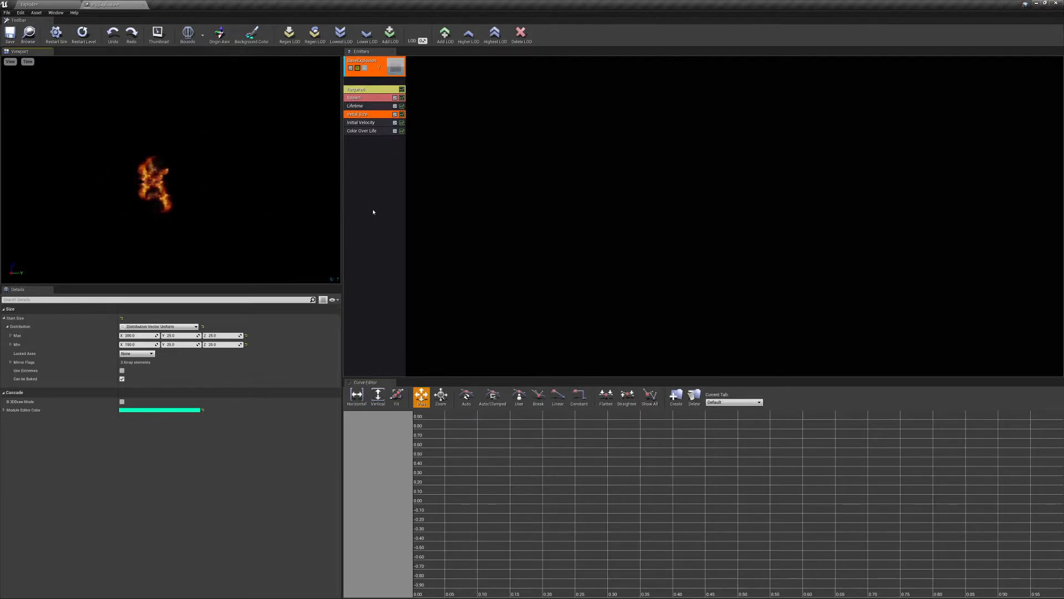
Add a SubImage Index module from the SubUV category to the BaseExplosion emitter
{"action": "left_click", "coordinate": [360, 158]}
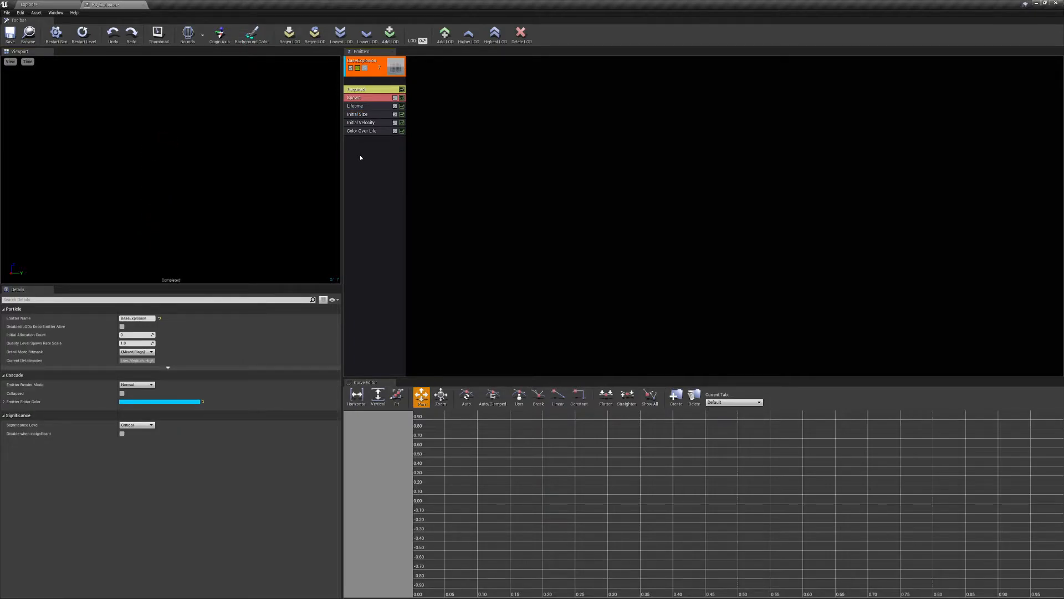
{"action": "right_click", "coordinate": [361, 157]}
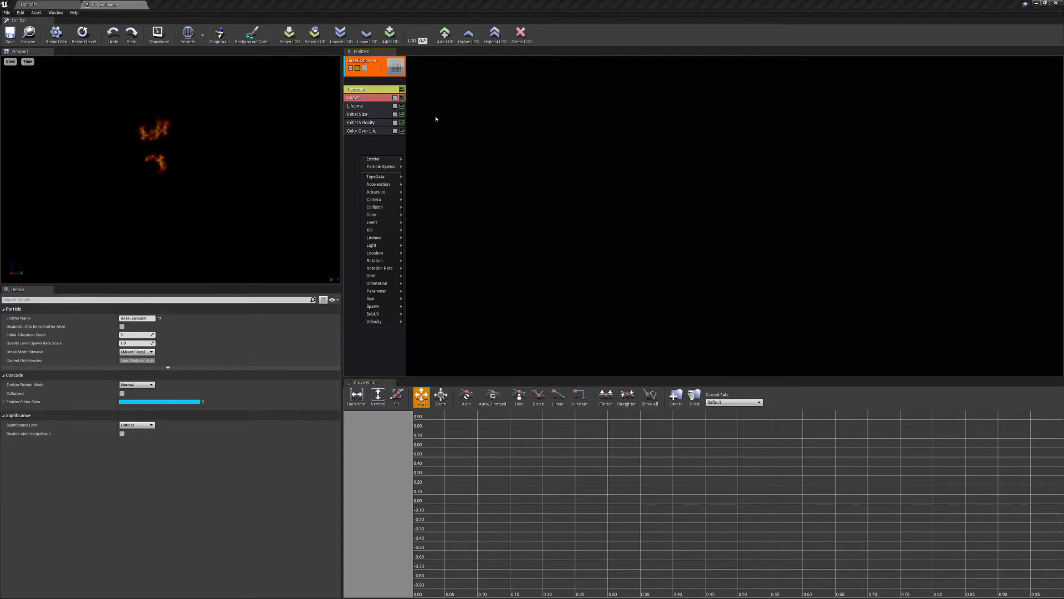
{"action": "mouse_move", "coordinate": [394, 161]}
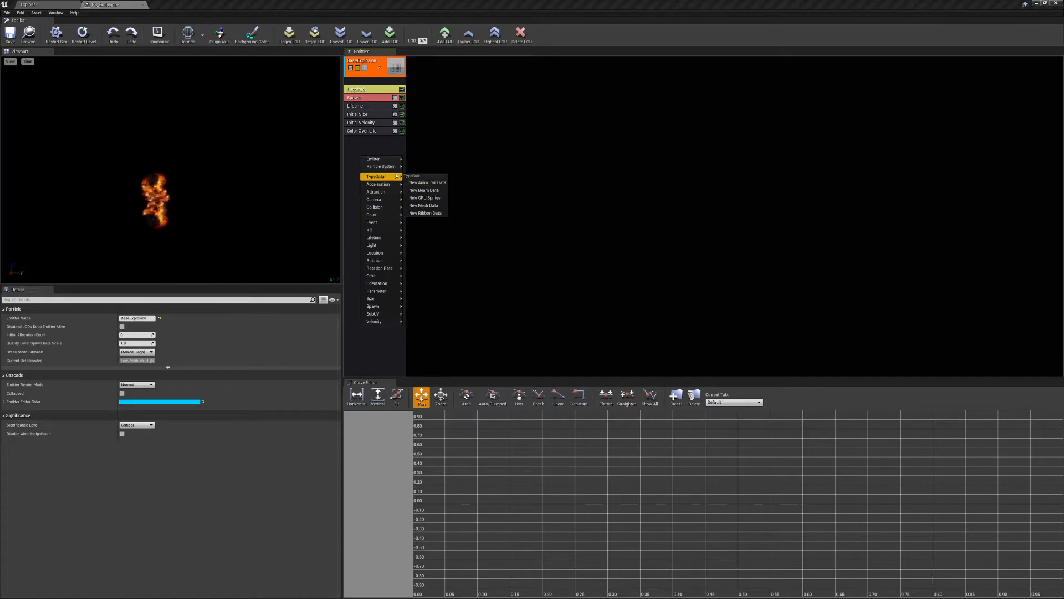
{"action": "mouse_move", "coordinate": [384, 314]}
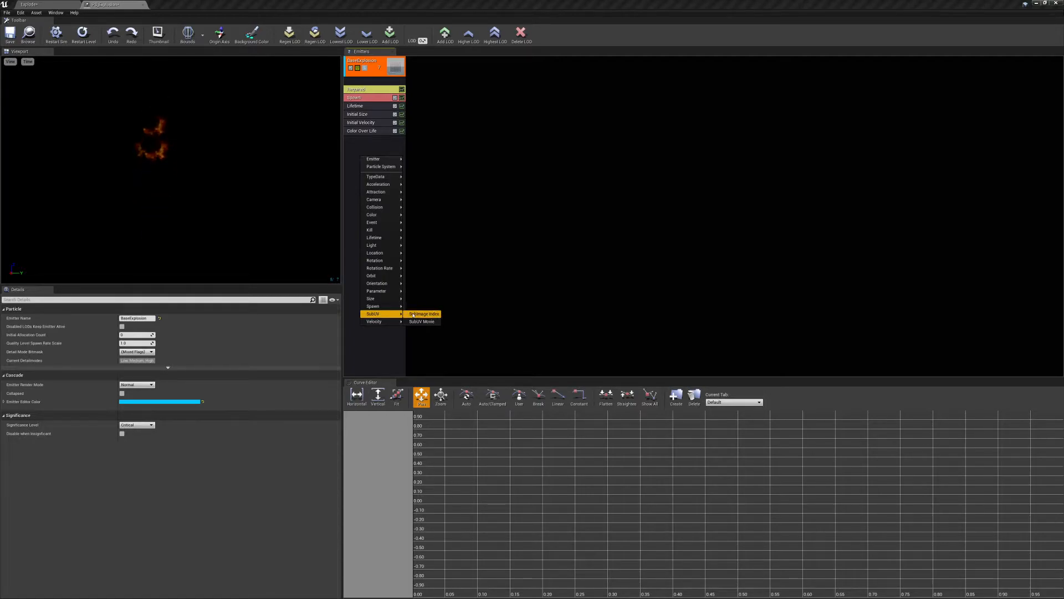
{"action": "left_click", "coordinate": [435, 314]}
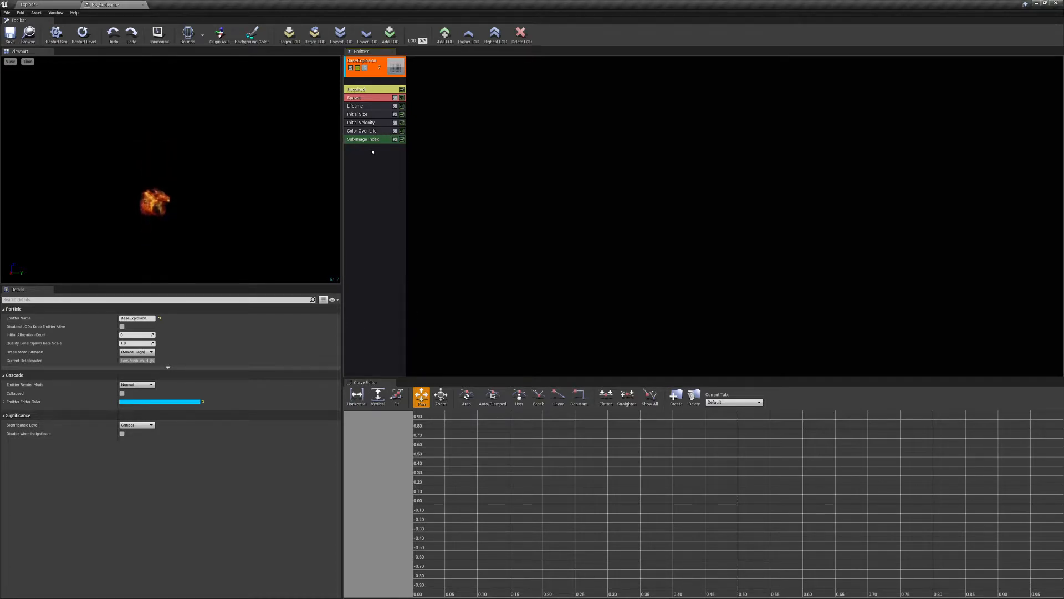
Set the Out Val of point 1 in the SubImage Index module's constant curve to 63
{"action": "mouse_move", "coordinate": [368, 142]}
{"action": "left_mouse_down"}
{"action": "mouse_move", "coordinate": [367, 119]}
{"action": "mouse_move", "coordinate": [367, 143]}
{"action": "left_mouse_up"}
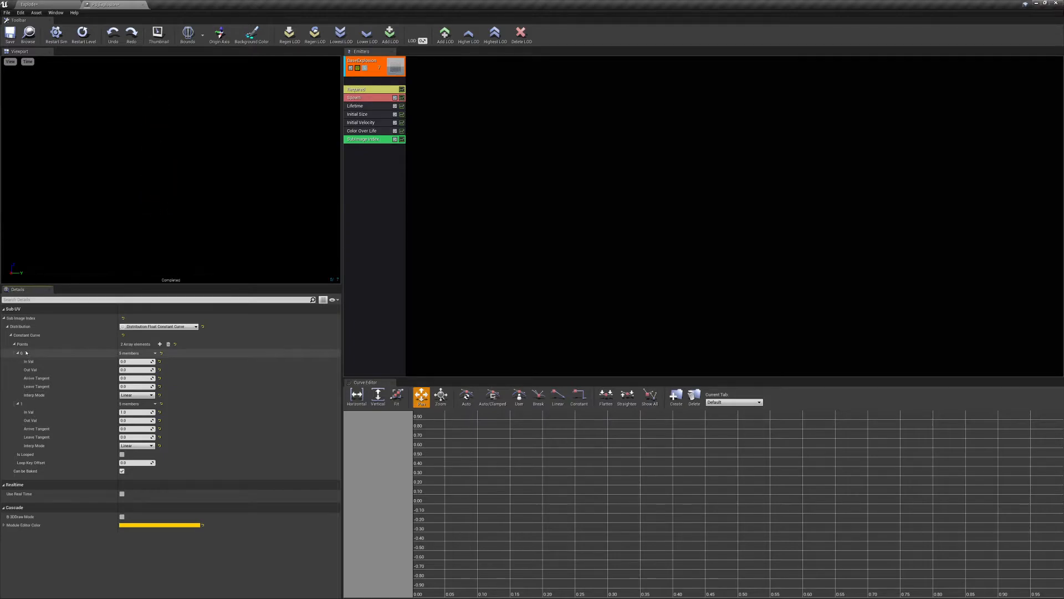
{"action": "left_click", "coordinate": [135, 362]}
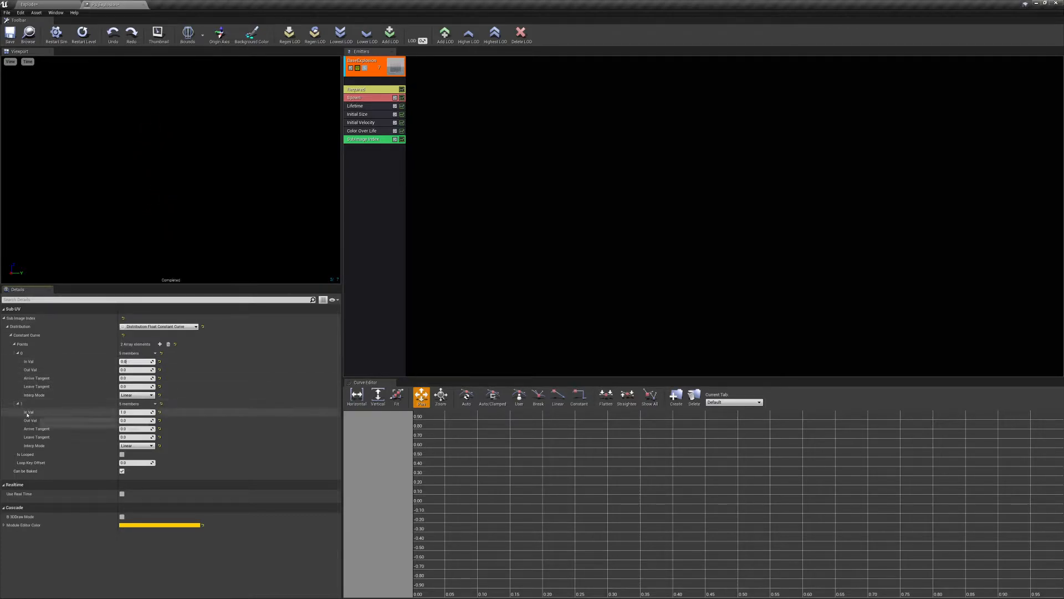
{"action": "left_click", "coordinate": [123, 411]}
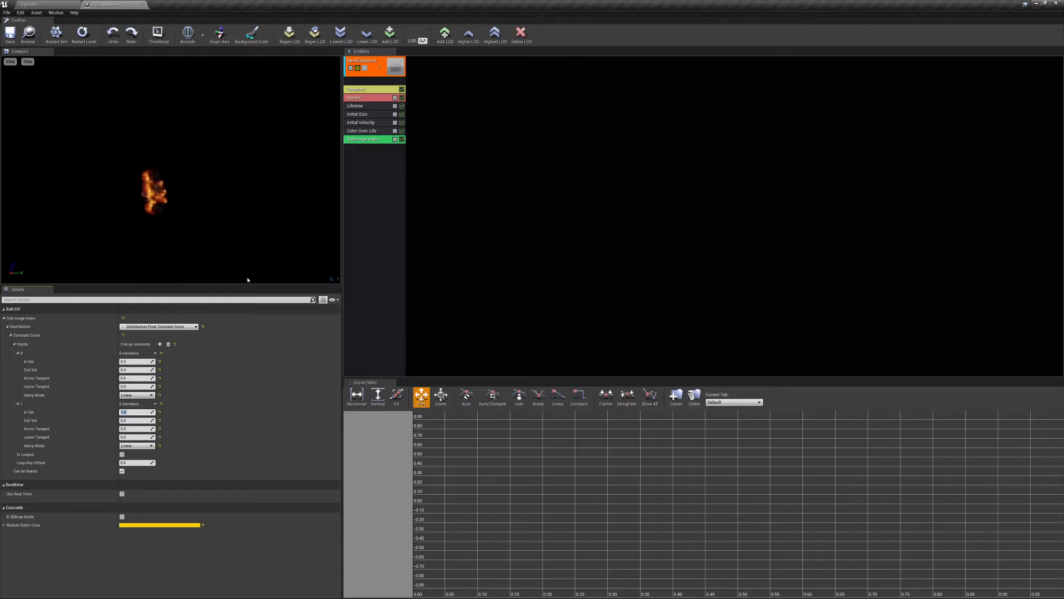
{"action": "left_click", "coordinate": [124, 370]}
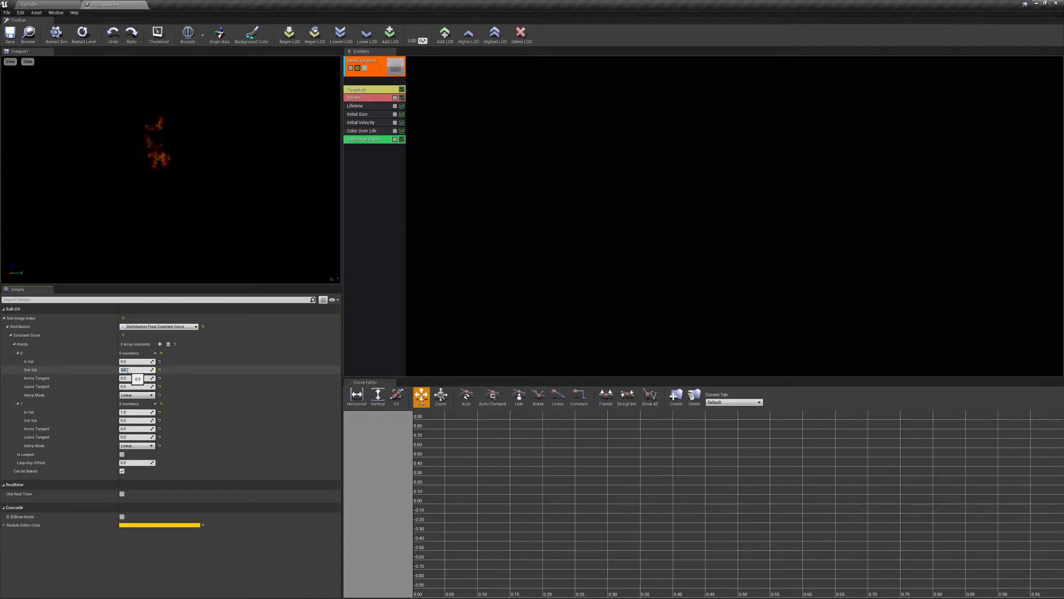
{"action": "left_click", "coordinate": [135, 362]}
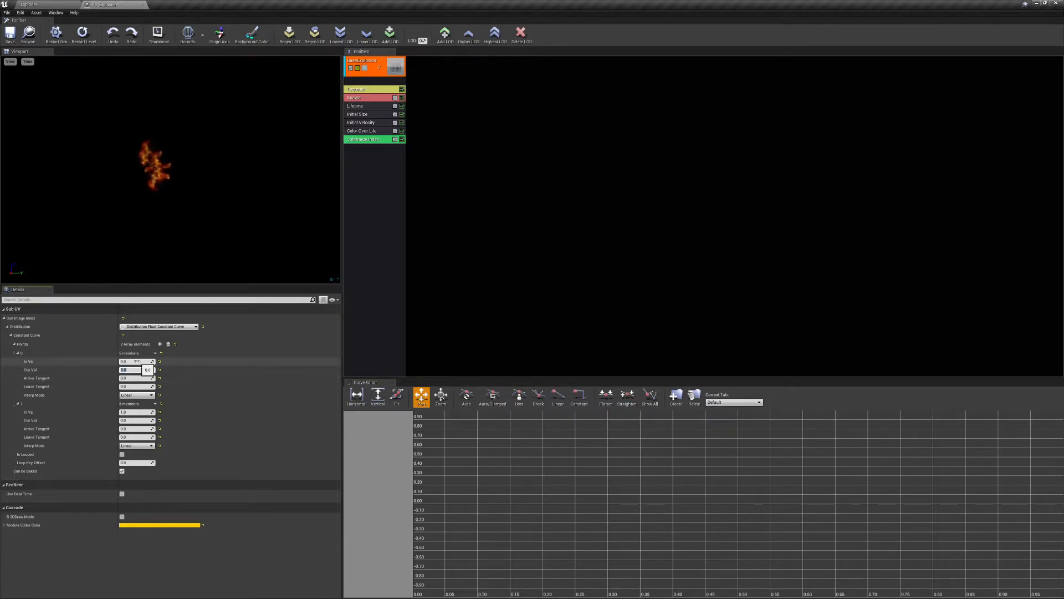
{"action": "left_click", "coordinate": [130, 371]}
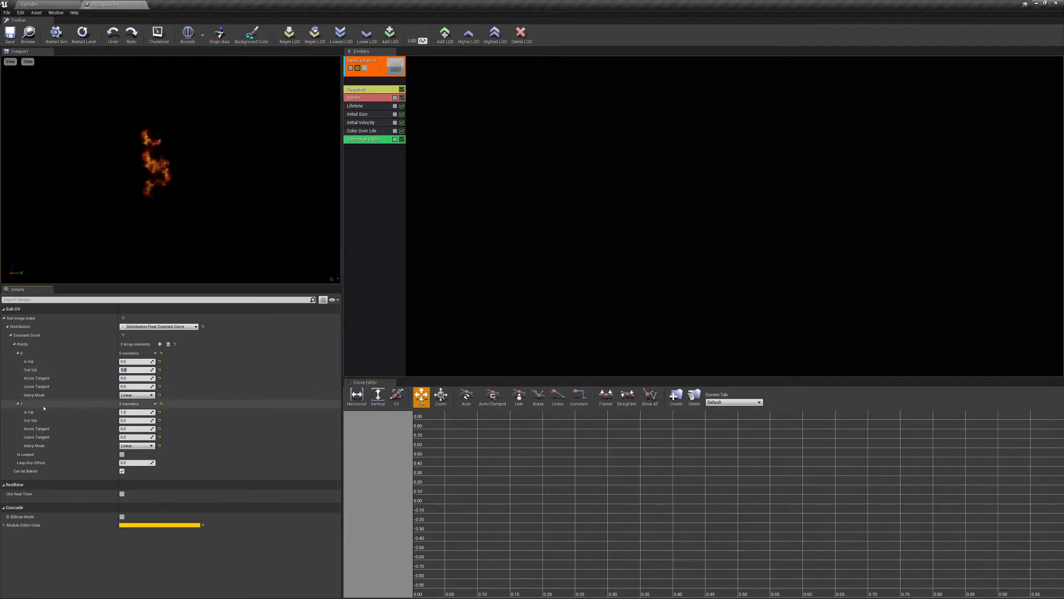
{"action": "left_click", "coordinate": [132, 411]}
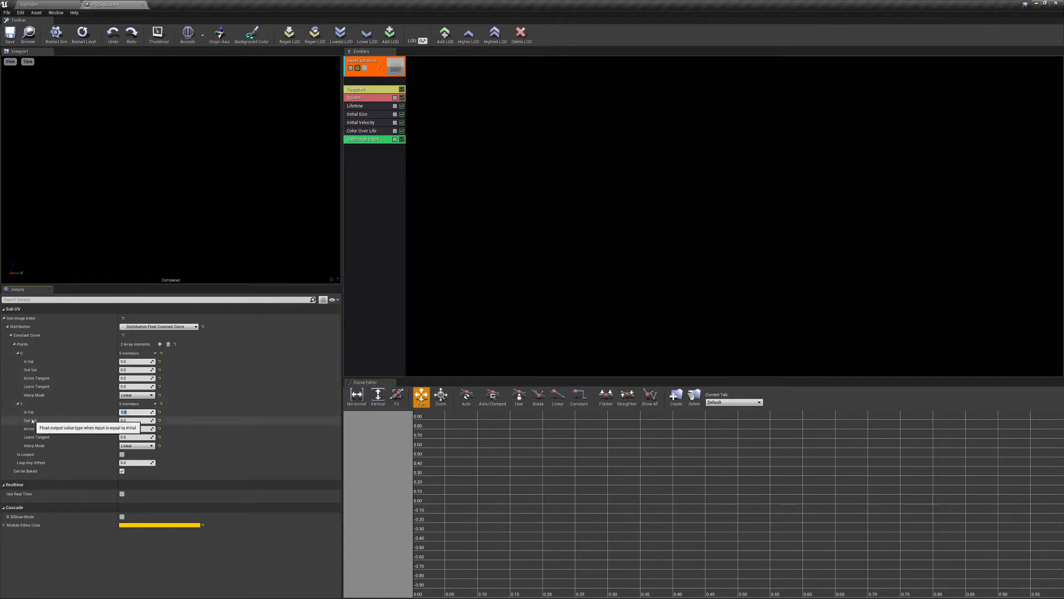
{"action": "left_click", "coordinate": [128, 420]}
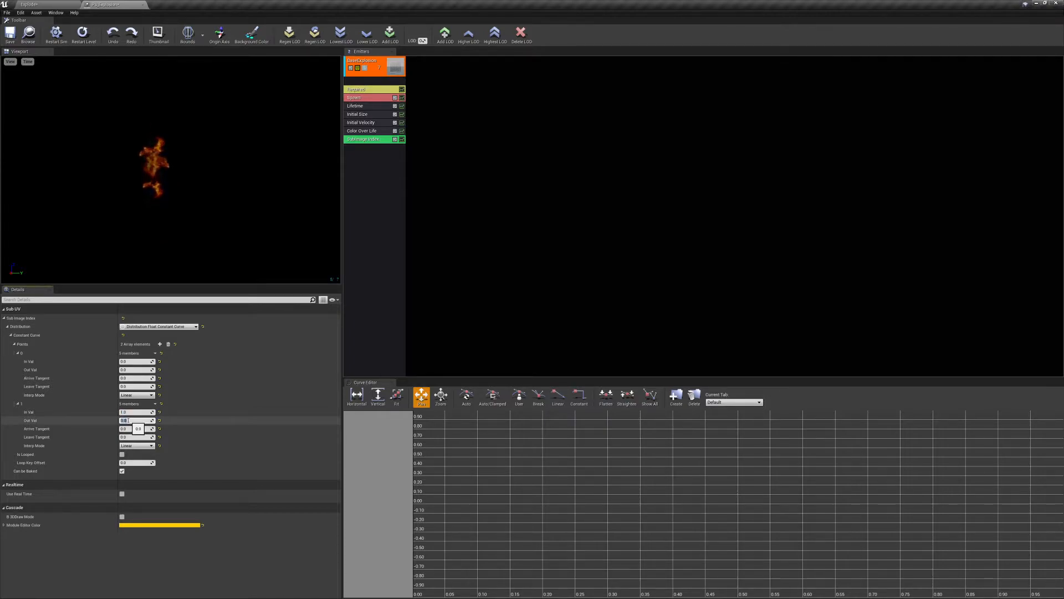
{"action": "type", "text": "63"}
{"action": "key", "text": "Return"}
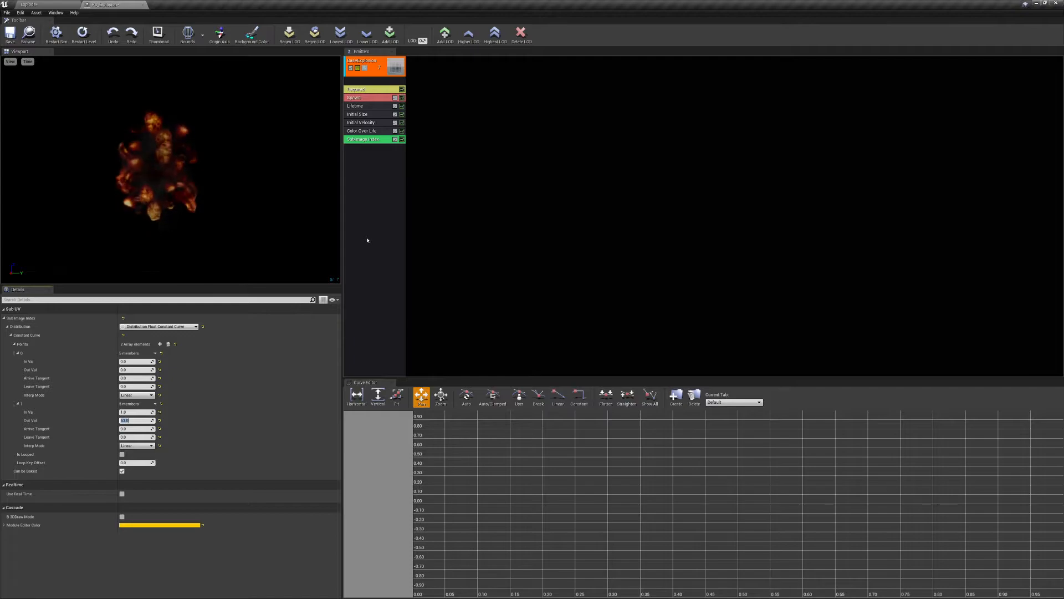
Switch the Initial Velocity module's Start Velocity to Distribution Vector Constant with a Z of 250
{"action": "left_click", "coordinate": [371, 125]}
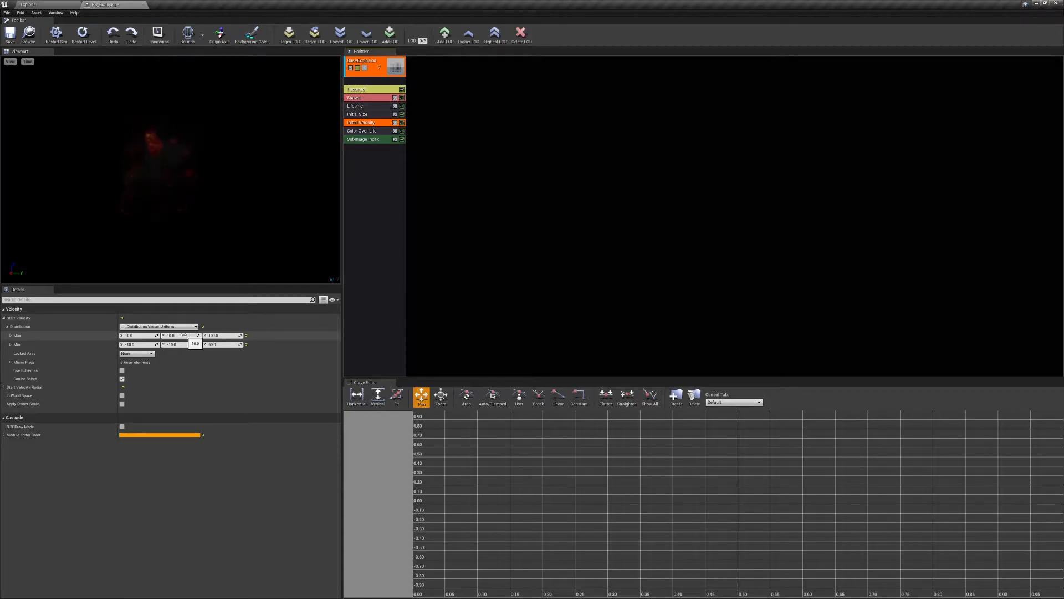
{"action": "left_click", "coordinate": [196, 326]}
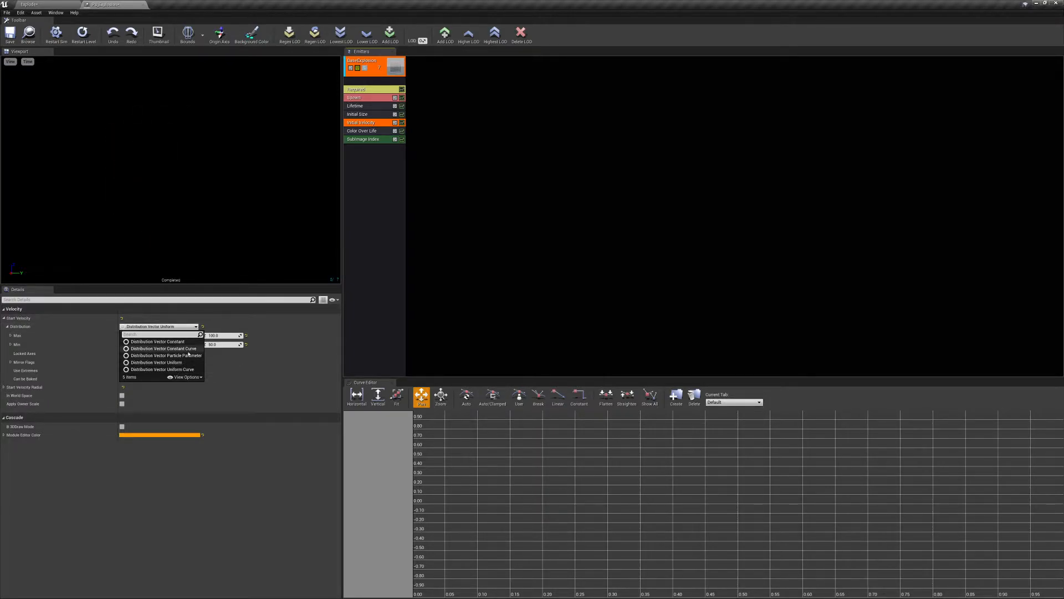
{"action": "left_click", "coordinate": [183, 342]}
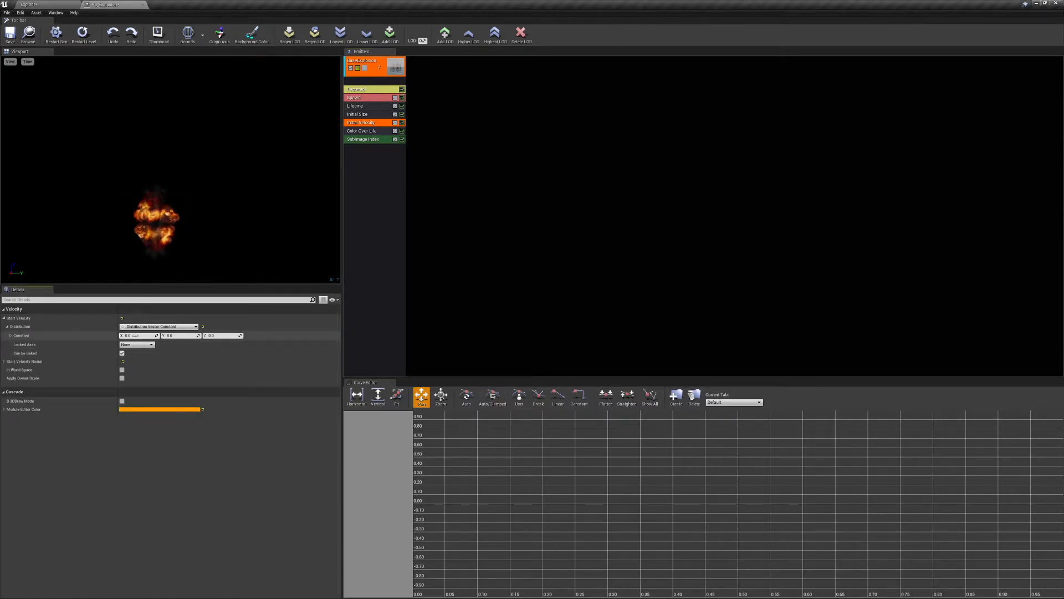
{"action": "left_click", "coordinate": [233, 335]}
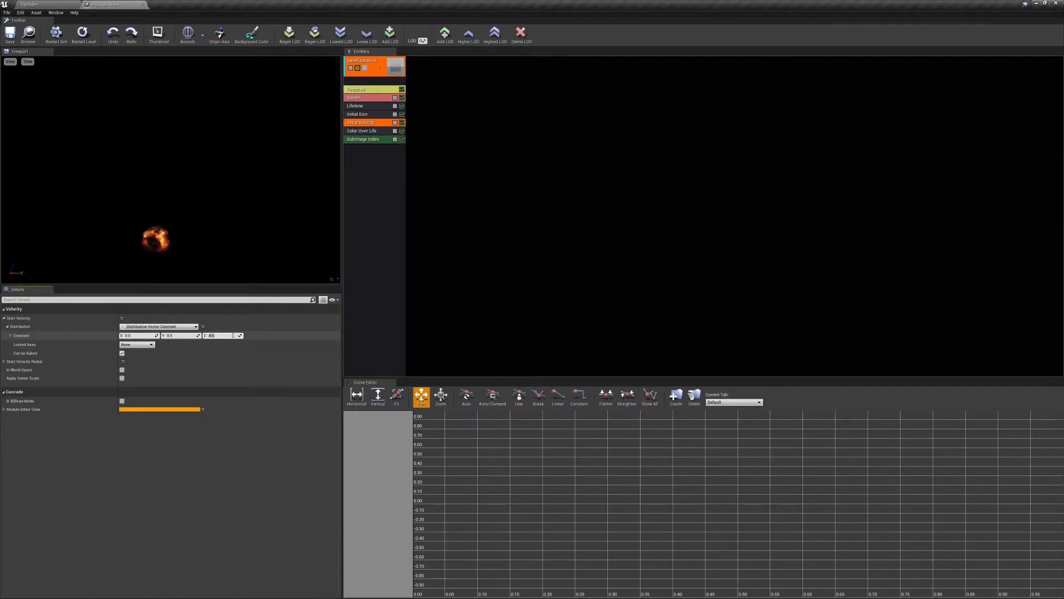
{"action": "type", "text": "250"}
{"action": "key", "text": "Return"}
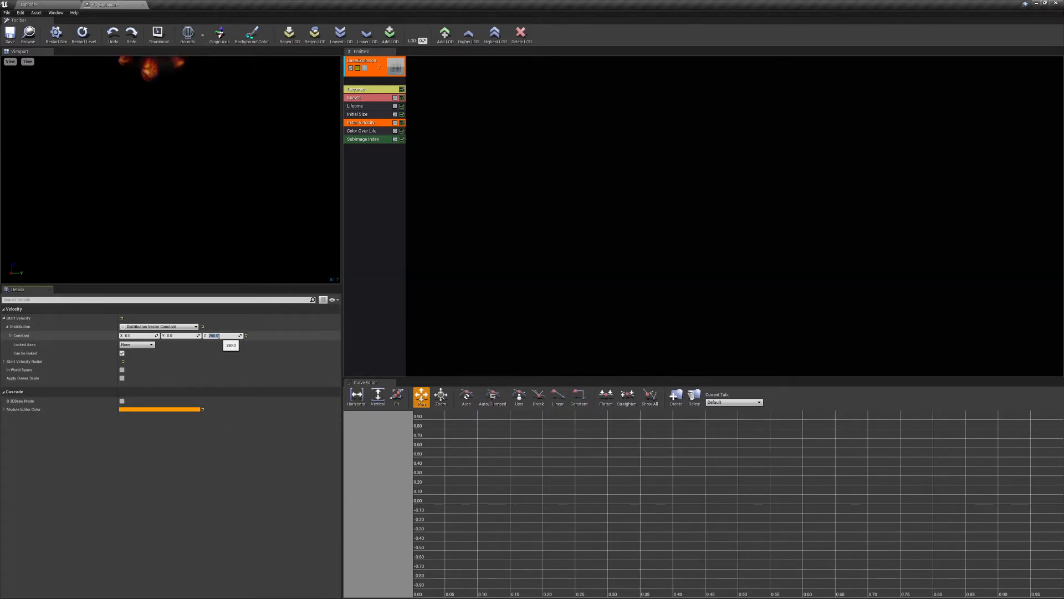
Set the Z component of the constant Start Velocity to -250 and preview the particles
{"action": "type", "text": "-250"}
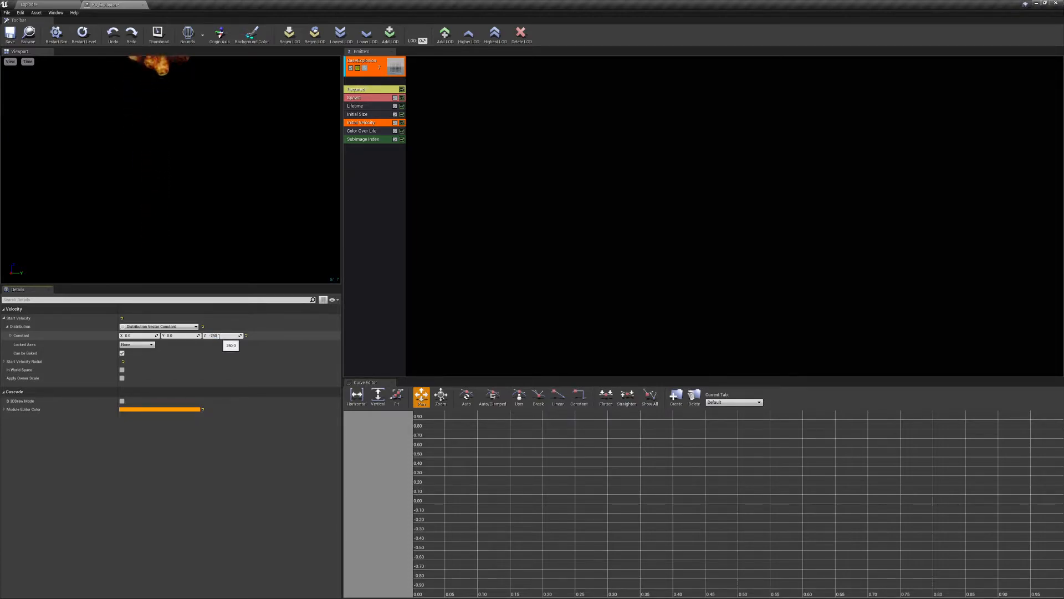
{"action": "key", "text": "Return"}
{"action": "left_click", "coordinate": [226, 175]}
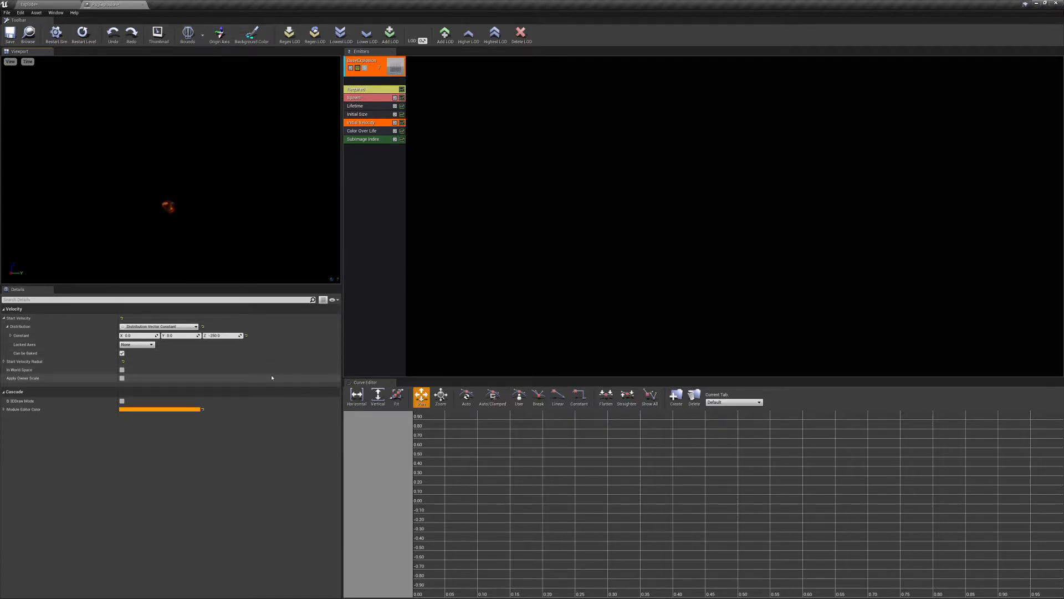
{"action": "left_click", "coordinate": [139, 336]}
{"action": "key", "text": "Tab"}
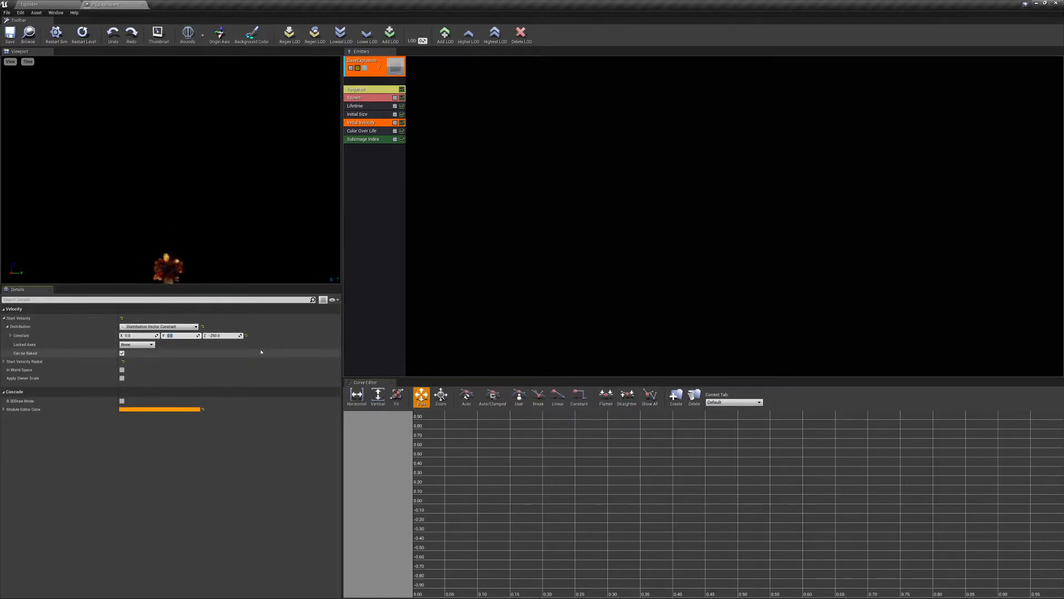
Switch Start Velocity to Distribution Vector Constant Curve, and add and expand two curve points
{"action": "left_click", "coordinate": [195, 327]}
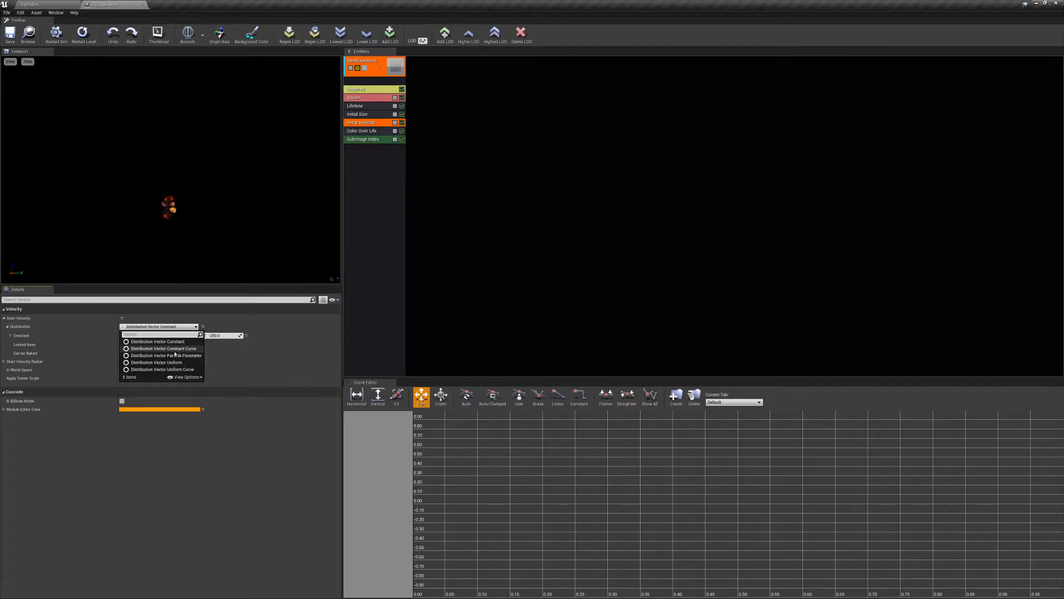
{"action": "left_click", "coordinate": [192, 351]}
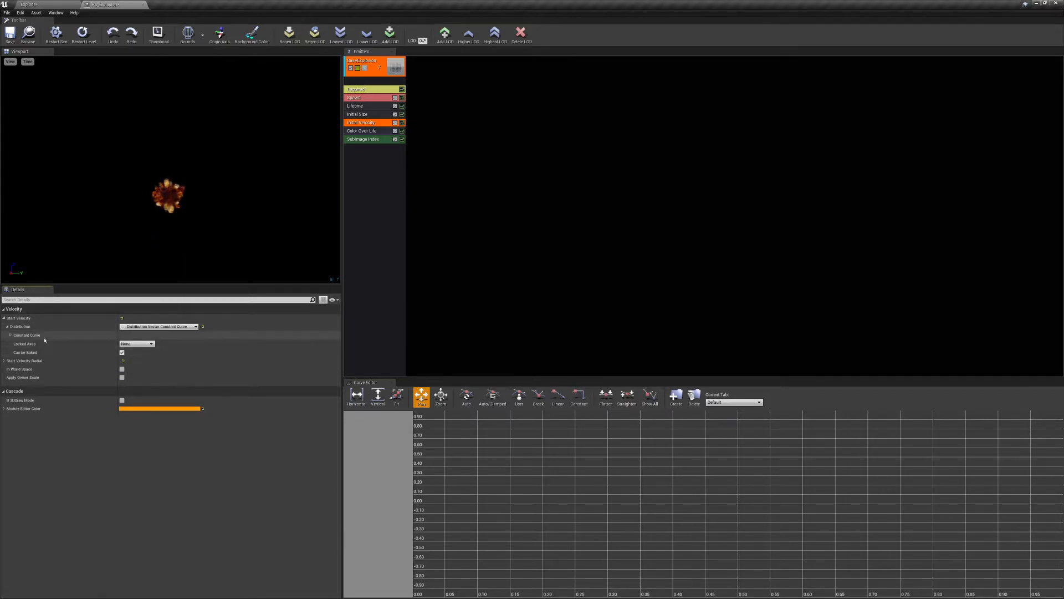
{"action": "left_click", "coordinate": [10, 336]}
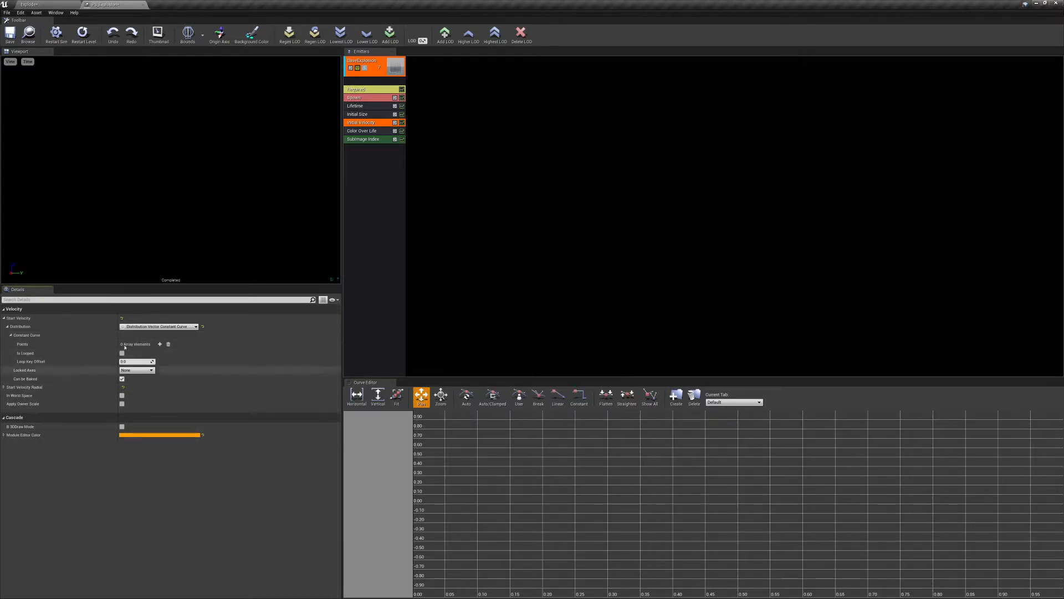
{"action": "left_click", "coordinate": [160, 344]}
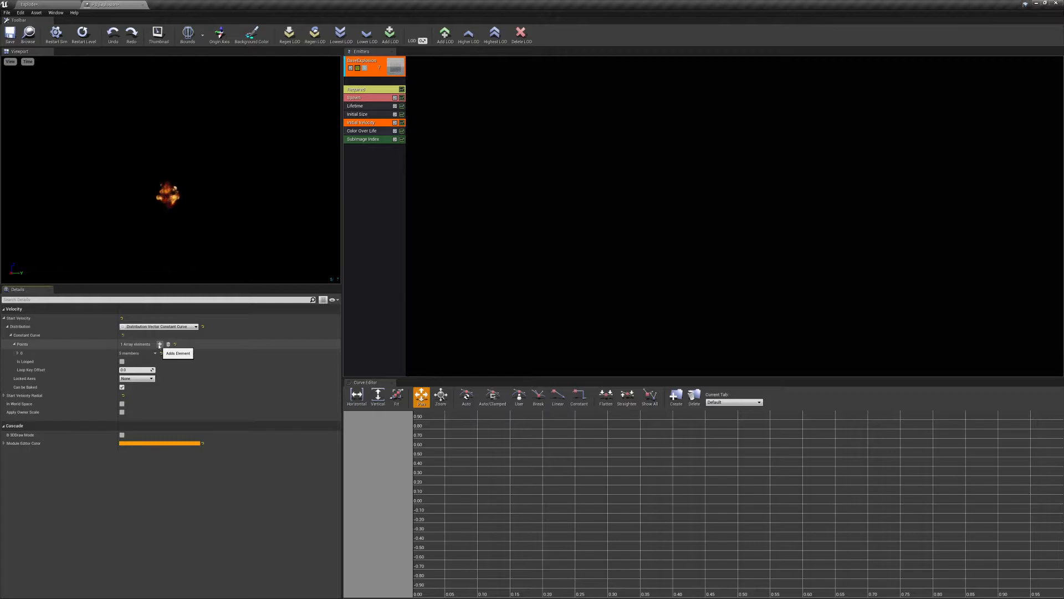
{"action": "left_click", "coordinate": [160, 345]}
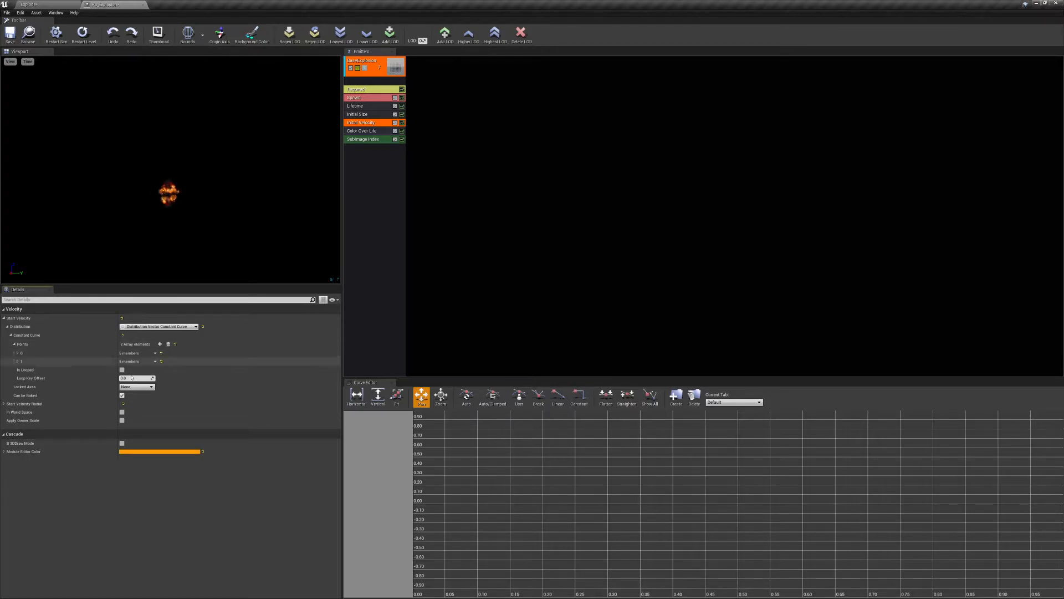
{"action": "left_click", "coordinate": [18, 353]}
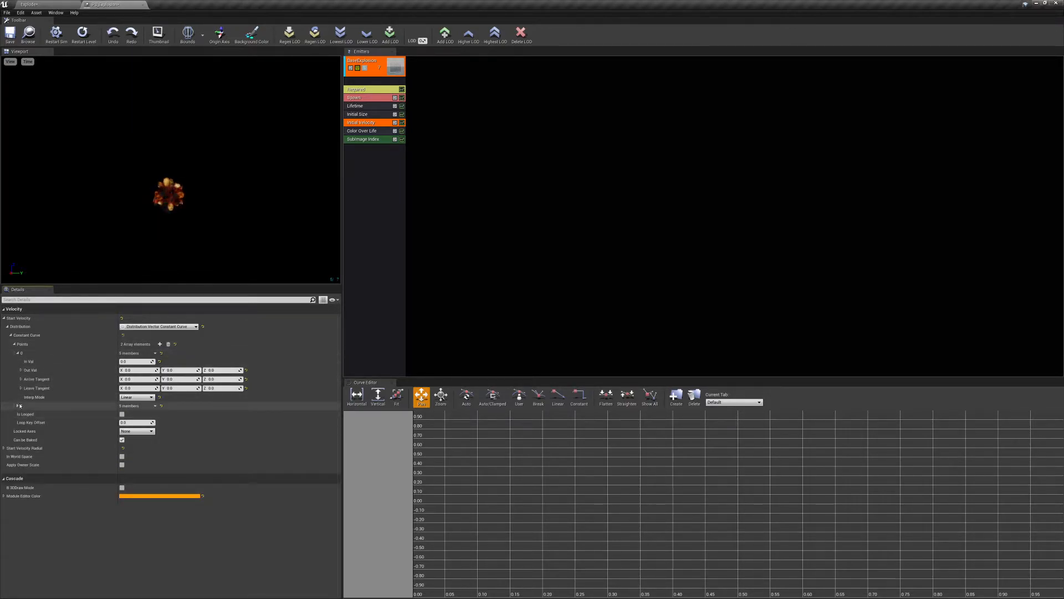
{"action": "left_click", "coordinate": [137, 361]}
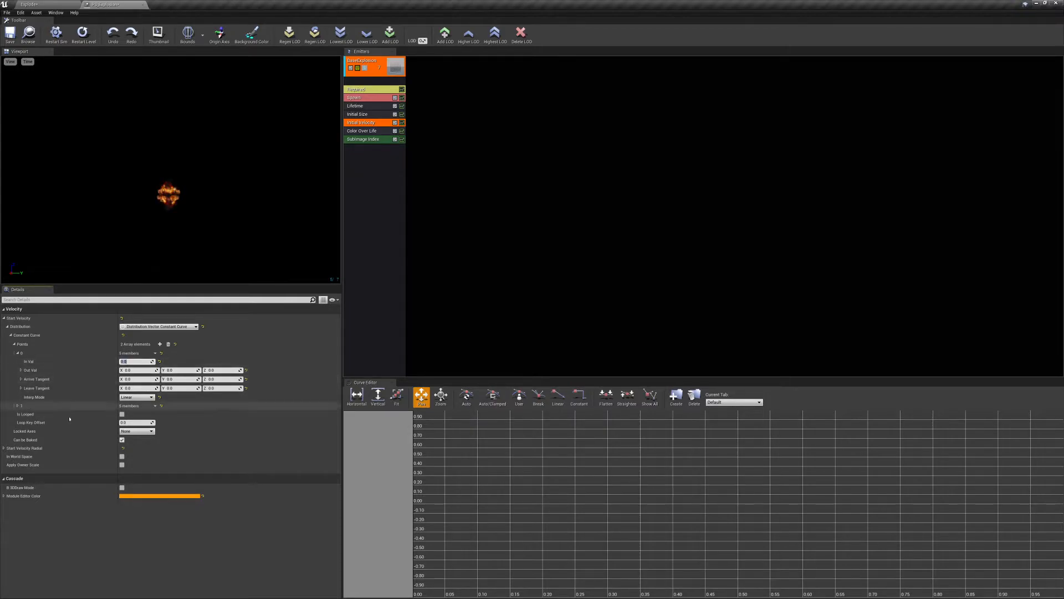
{"action": "left_click", "coordinate": [18, 406]}
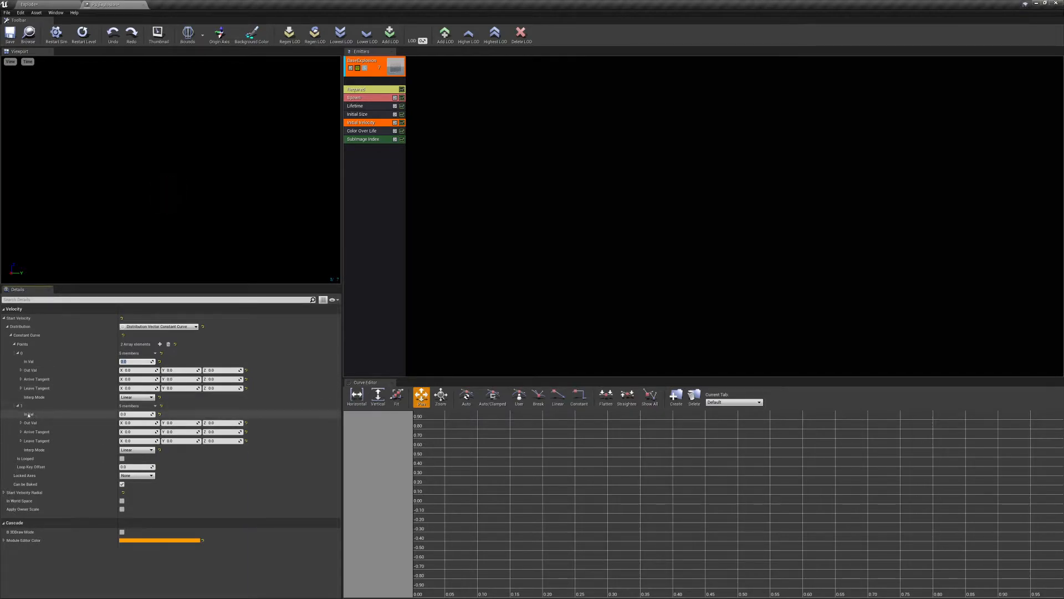
Set curve point 1's In Val to 1, and the Out Val Z to 500 for point 0 and -800 for point 1
{"action": "type", "text": "1"}
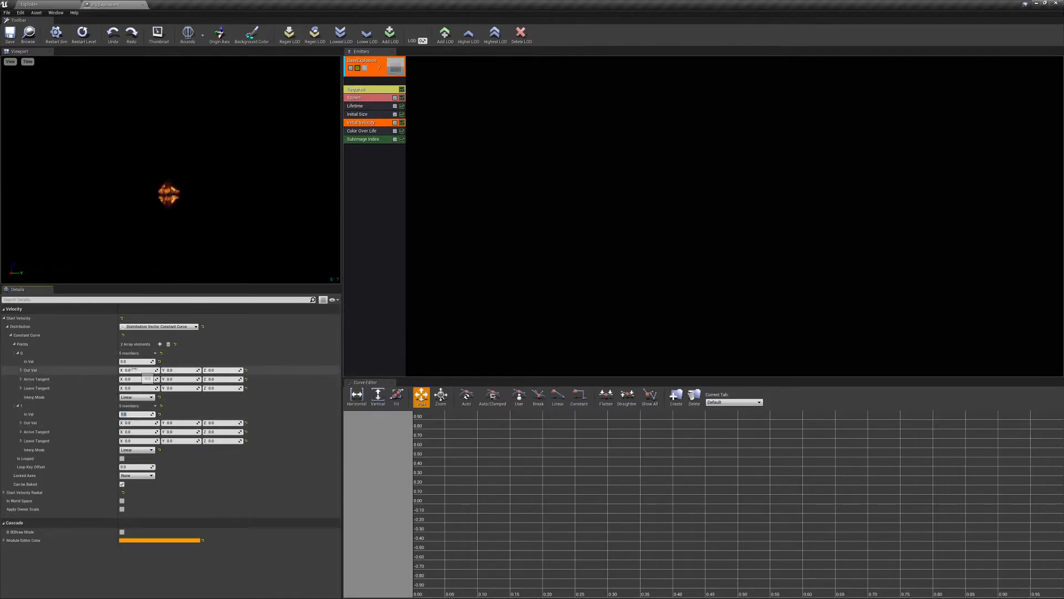
{"action": "left_click", "coordinate": [136, 370]}
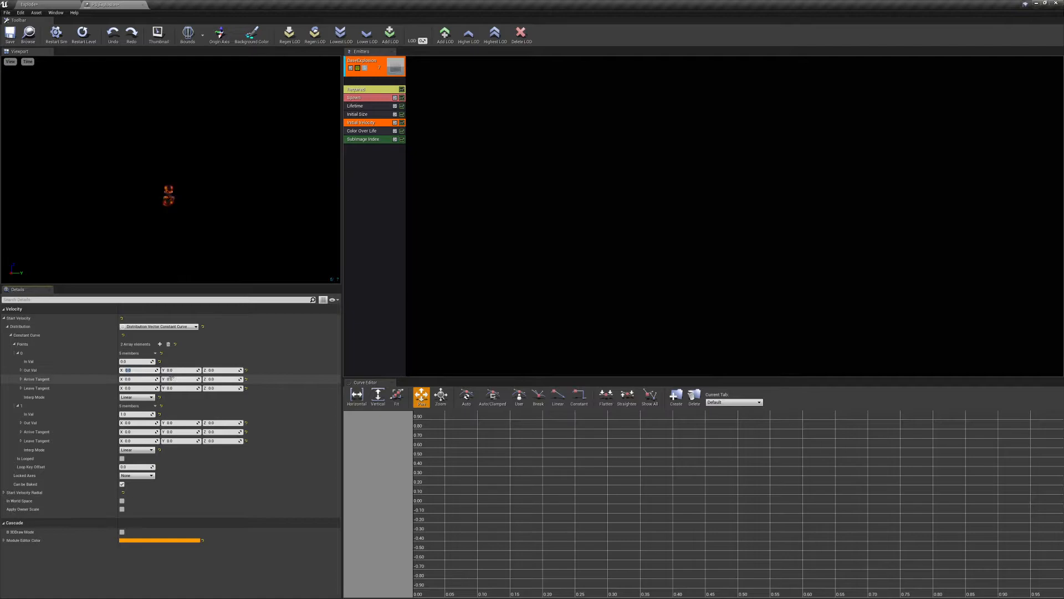
{"action": "left_click", "coordinate": [227, 370]}
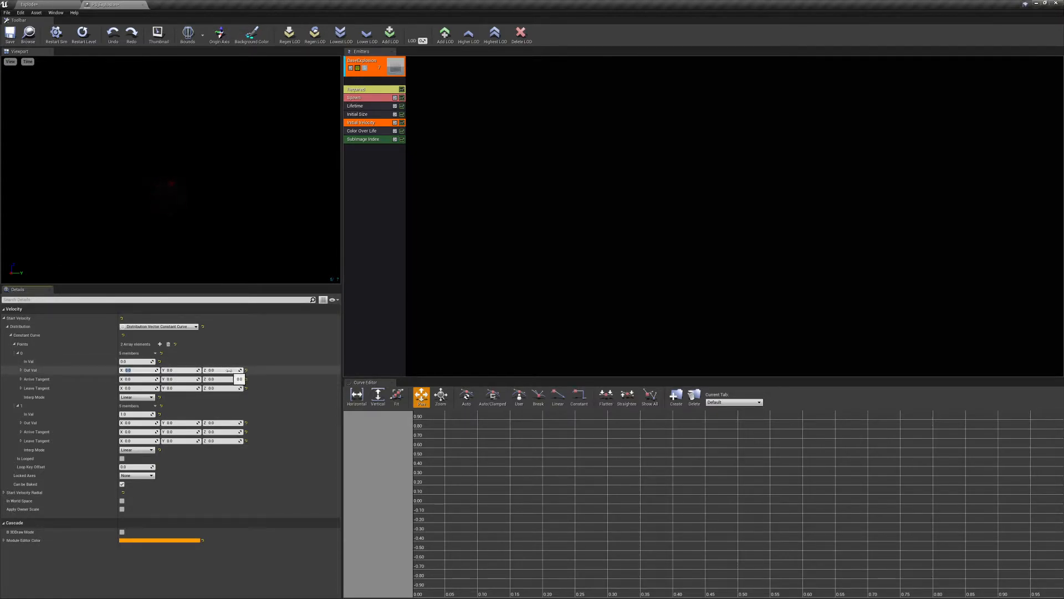
{"action": "type", "text": "500"}
{"action": "key", "text": "Return"}
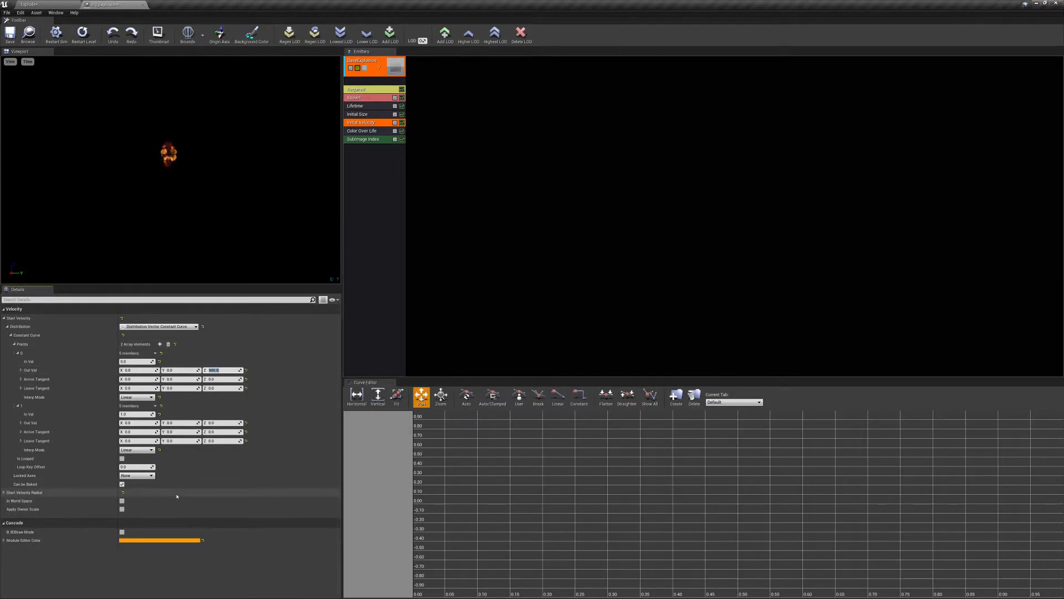
{"action": "left_click", "coordinate": [221, 423]}
{"action": "type", "text": "-800"}
{"action": "key", "text": "Return"}
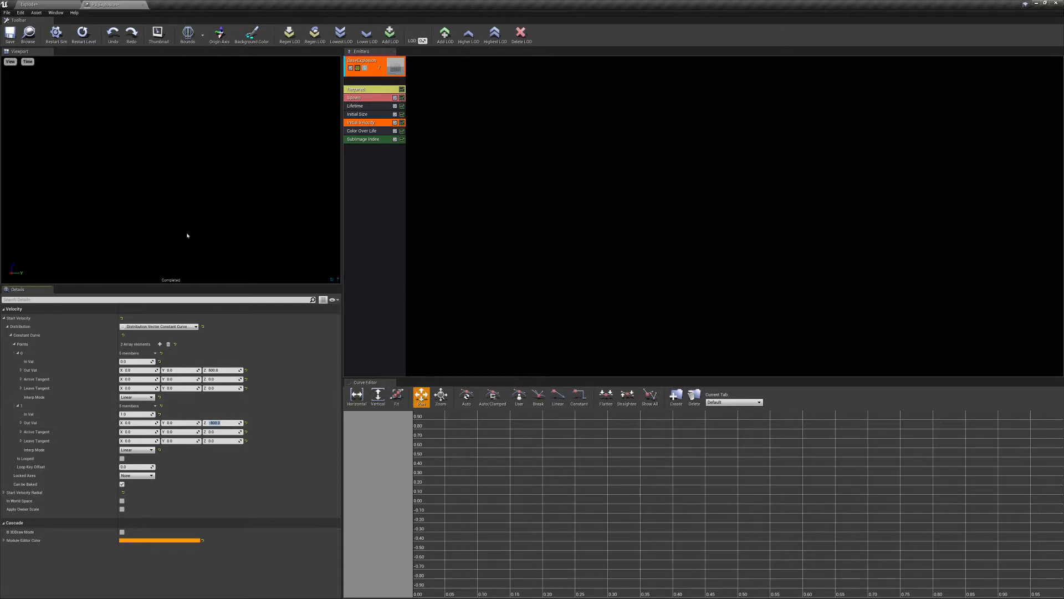
{"action": "left_click_drag", "start_coordinate": [211, 183], "coordinate": [238, 162]}
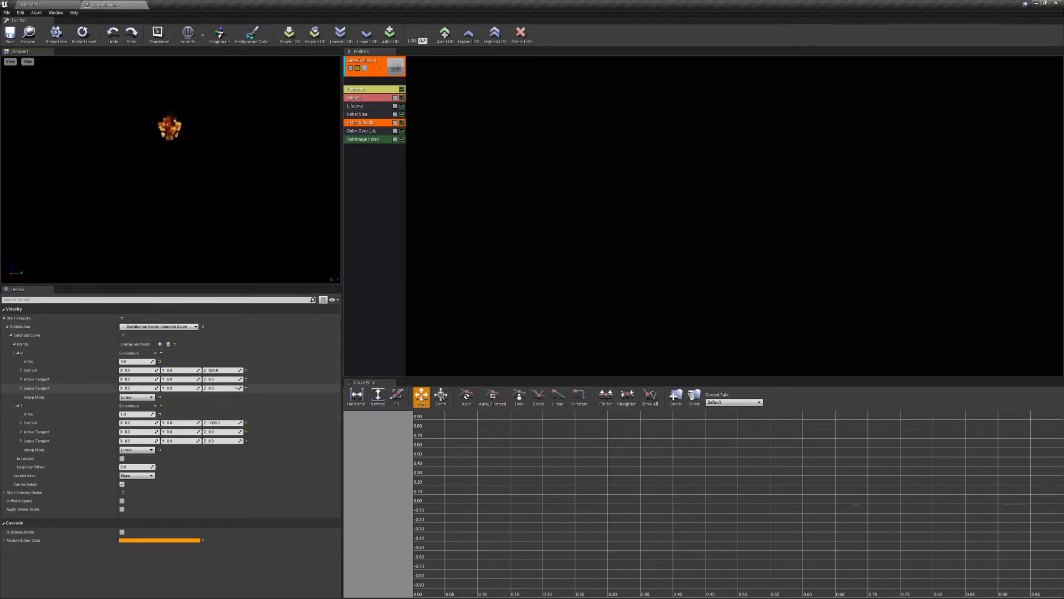
Try Distribution Vector Particle Parameter for Start Velocity, and set the distribution to Distribution Vector Uniform instead
{"action": "left_click", "coordinate": [195, 326]}
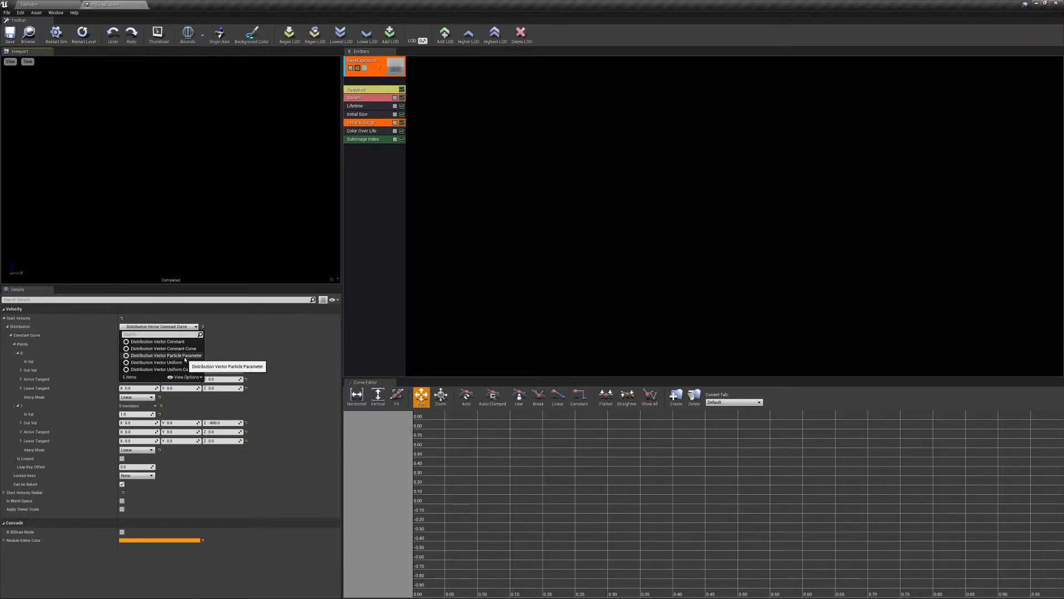
{"action": "left_click", "coordinate": [185, 356]}
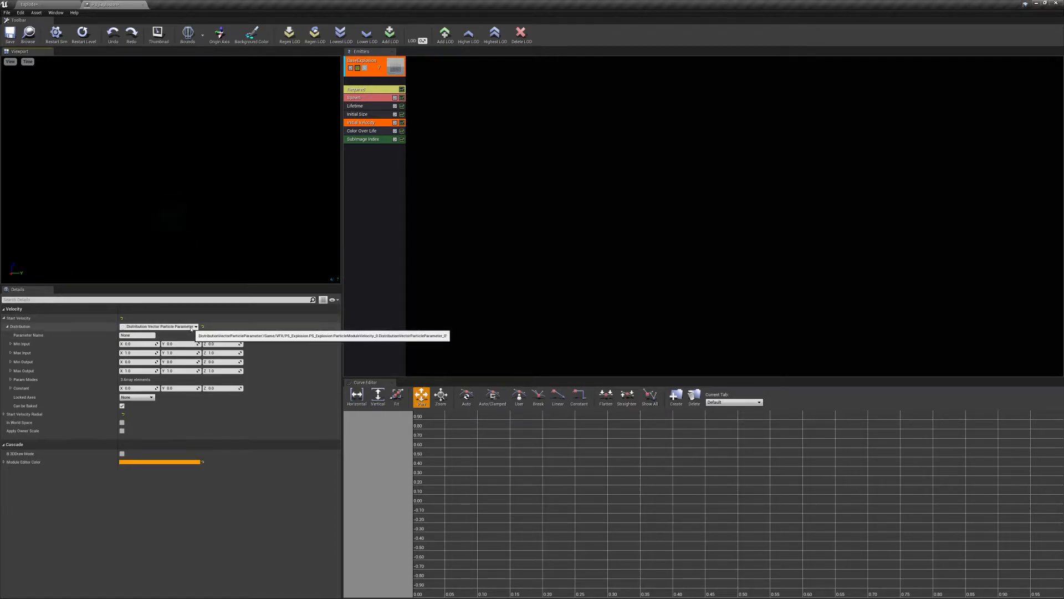
{"action": "left_click", "coordinate": [191, 327]}
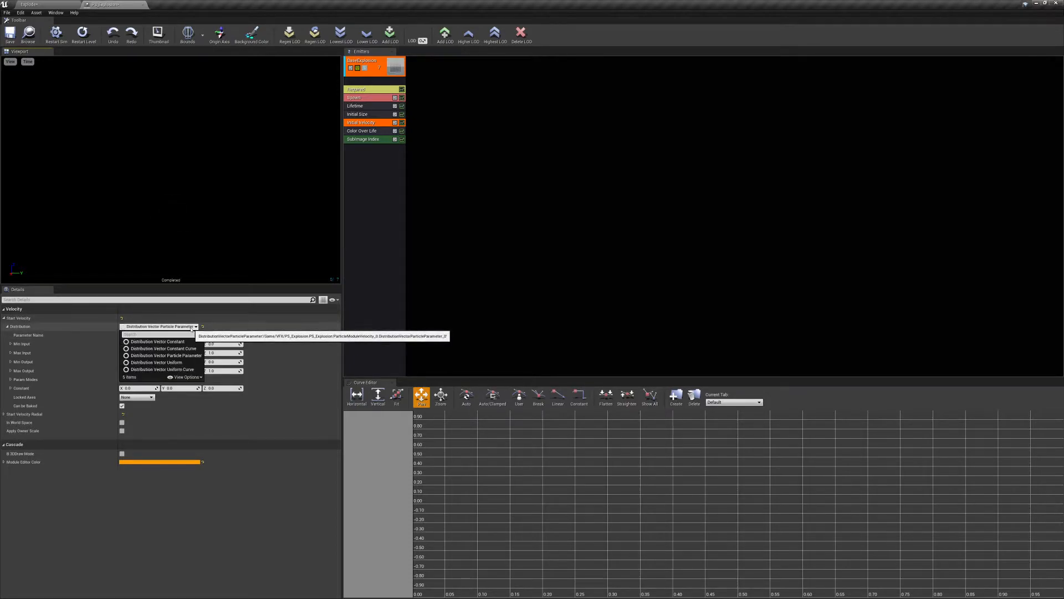
{"action": "left_click", "coordinate": [175, 363]}
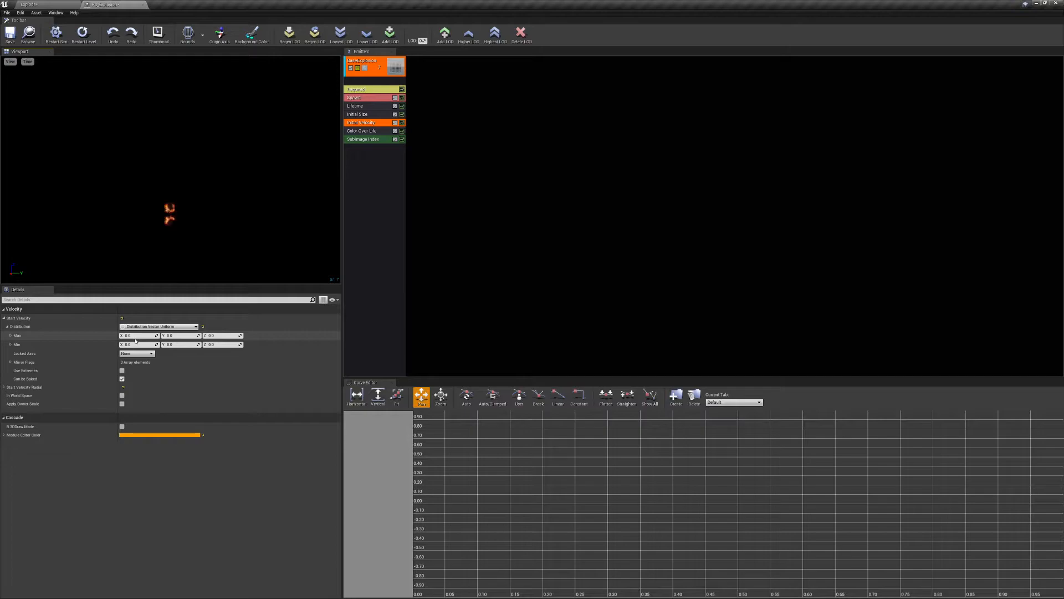
Try Distribution Vector Uniform Curve for Start Velocity, inspect its Constant Curve settings, and return to Distribution Vector Uniform
{"action": "left_click", "coordinate": [161, 326]}
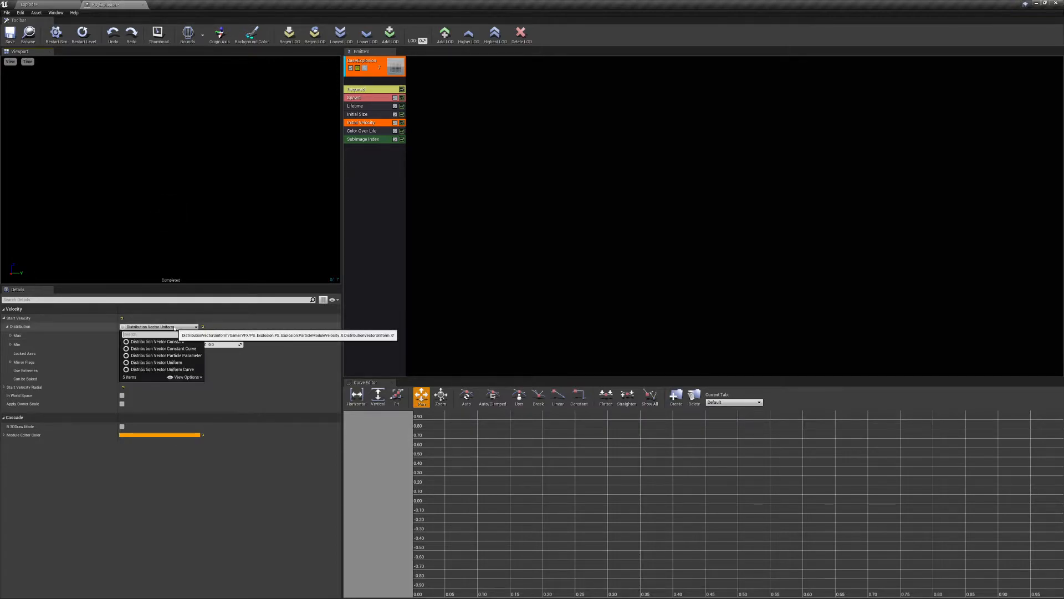
{"action": "left_click", "coordinate": [162, 369]}
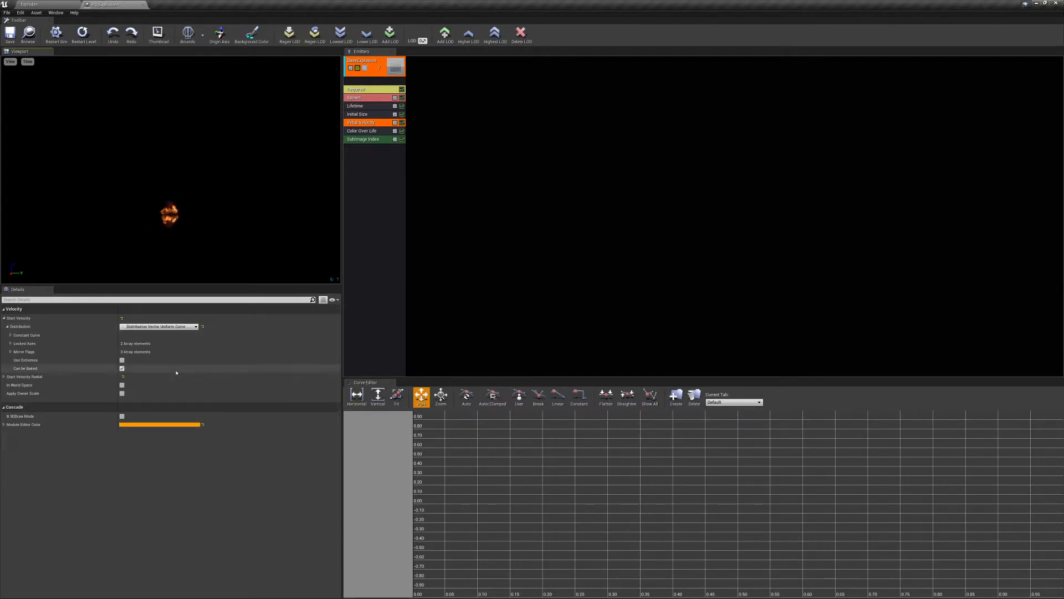
{"action": "left_click", "coordinate": [10, 335]}
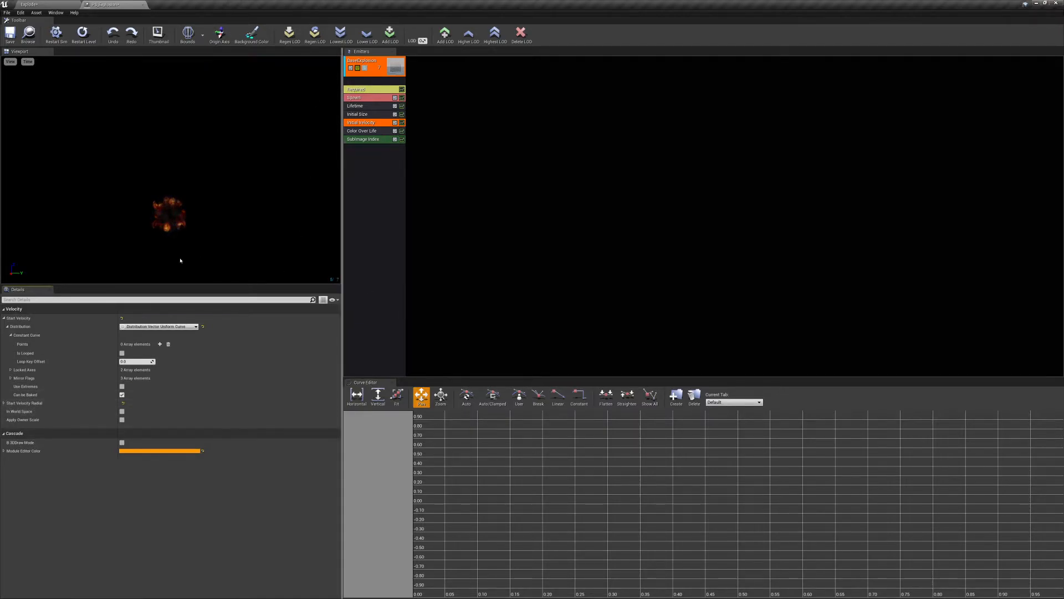
{"action": "left_click", "coordinate": [191, 326]}
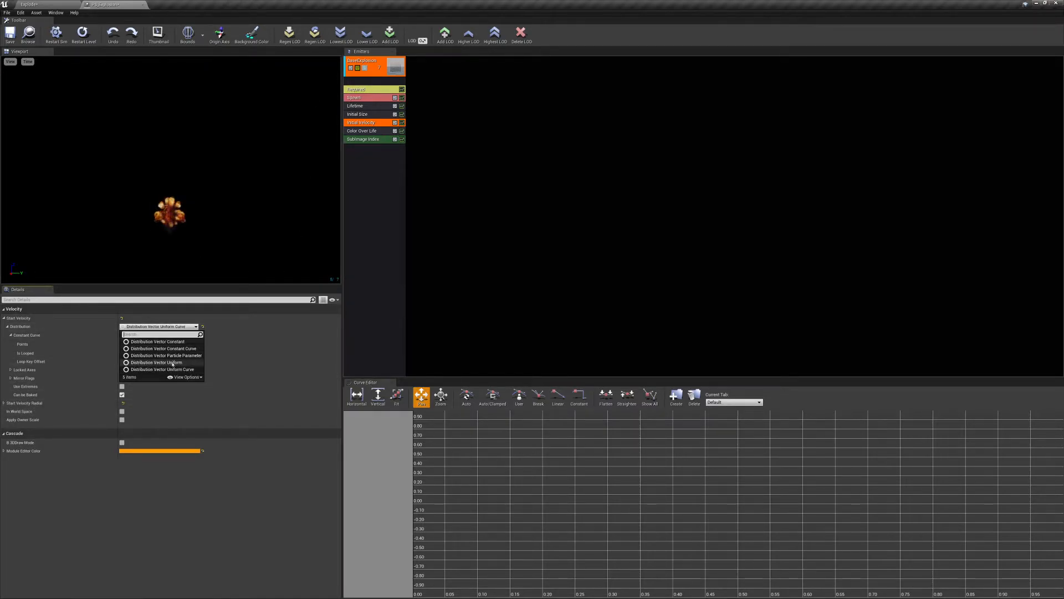
{"action": "left_click", "coordinate": [170, 363]}
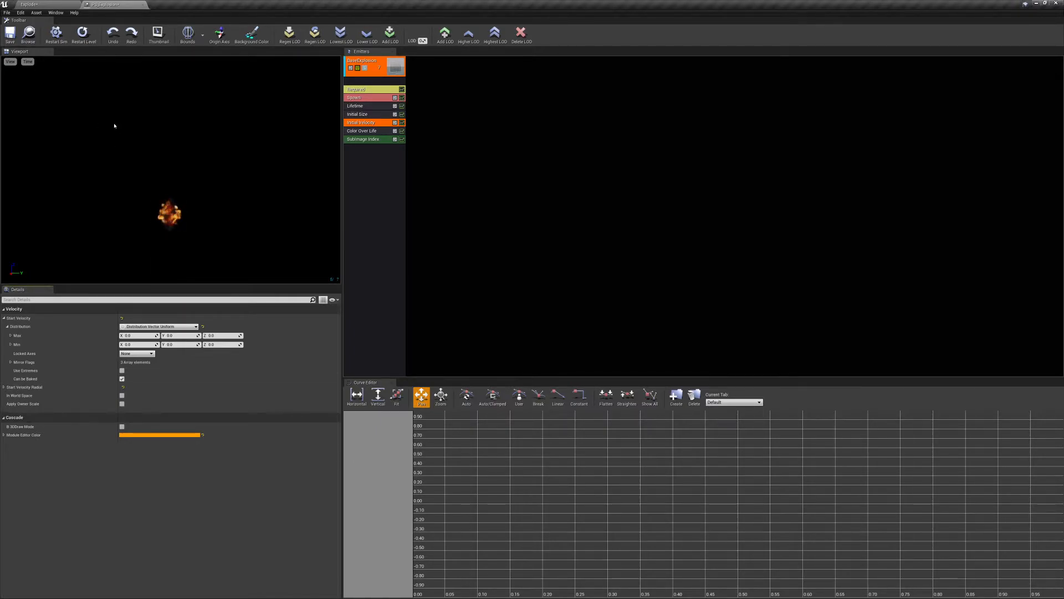
Set the Start Velocity Max vector to X 50, Y 50 and Z 35, and preview the particles
{"action": "left_click", "coordinate": [137, 337]}
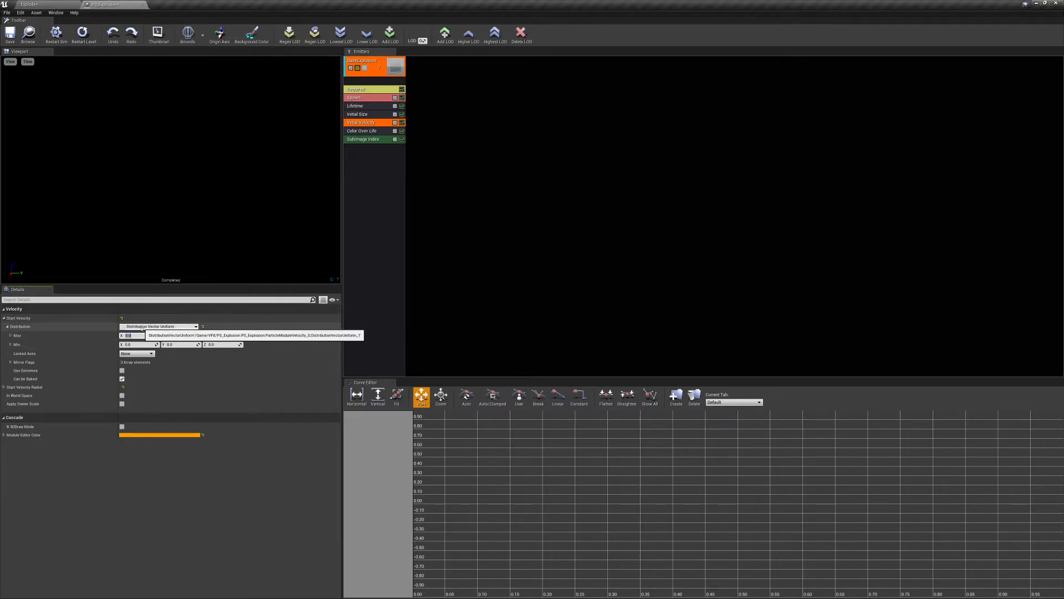
{"action": "type", "text": "50"}
{"action": "key", "text": "Return"}
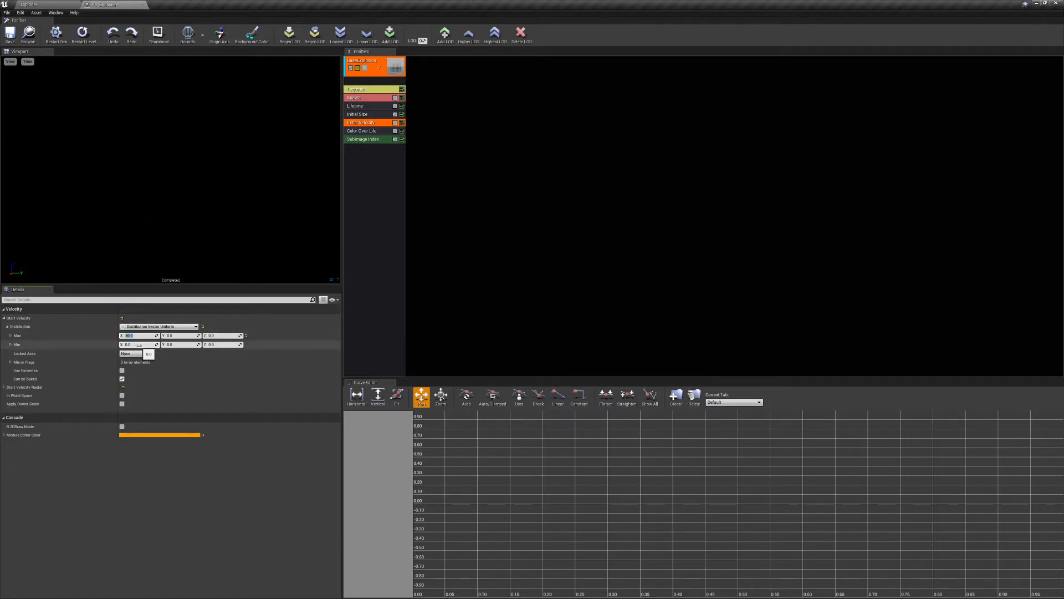
{"action": "left_click", "coordinate": [170, 336]}
{"action": "type", "text": "50"}
{"action": "key", "text": "Return"}
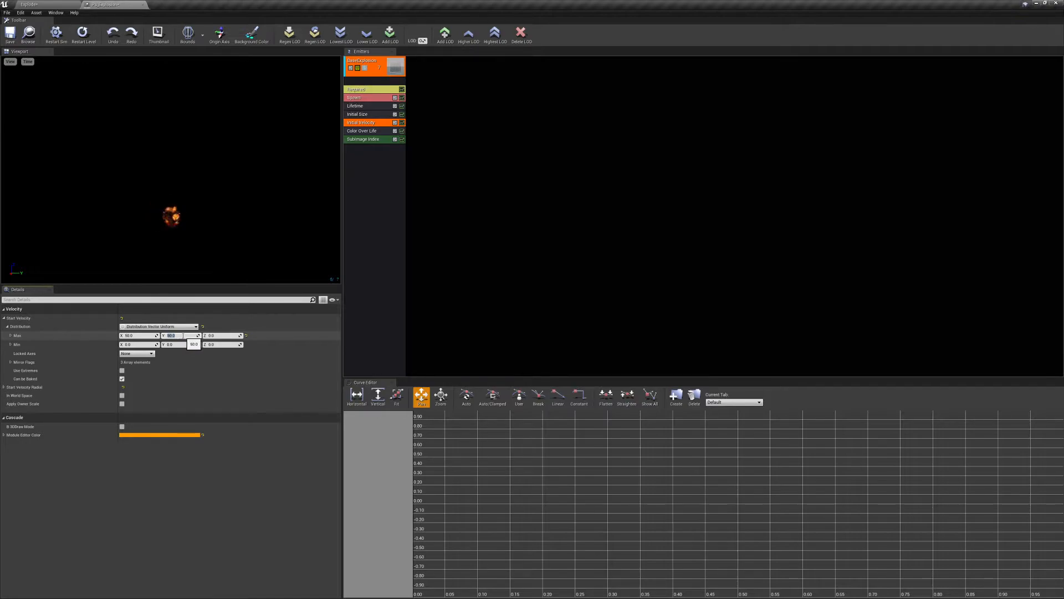
{"action": "left_click", "coordinate": [218, 334]}
{"action": "type", "text": "35"}
{"action": "key", "text": "Return"}
{"action": "left_click_drag", "start_coordinate": [220, 250], "coordinate": [228, 250]}
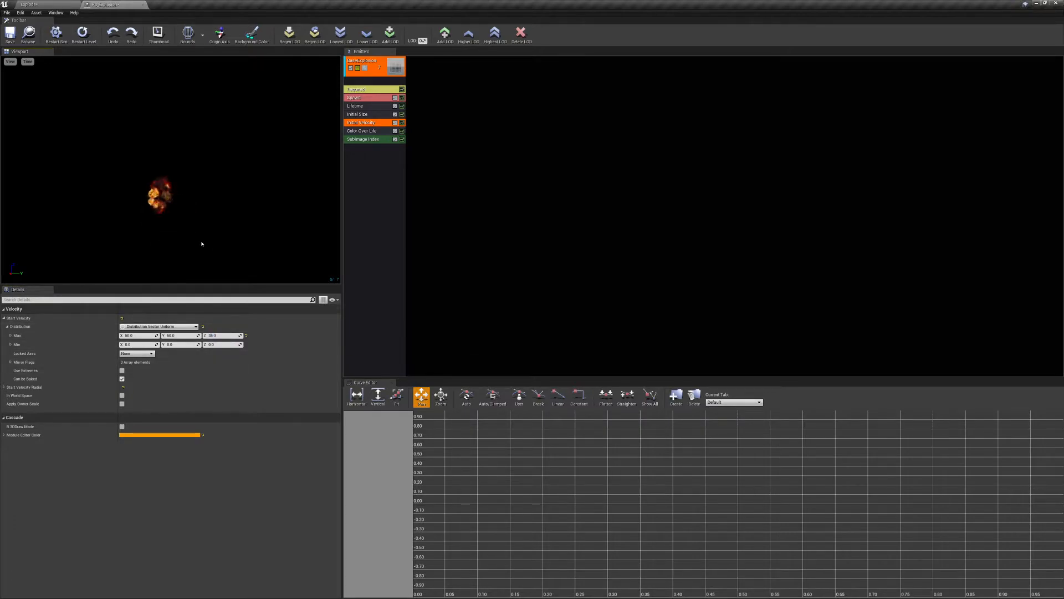
Set the Start Velocity Min vector to X -50, Y -50 and Z -35
{"action": "left_click", "coordinate": [129, 344]}
{"action": "type", "text": "-50"}
{"action": "key", "text": "Return"}
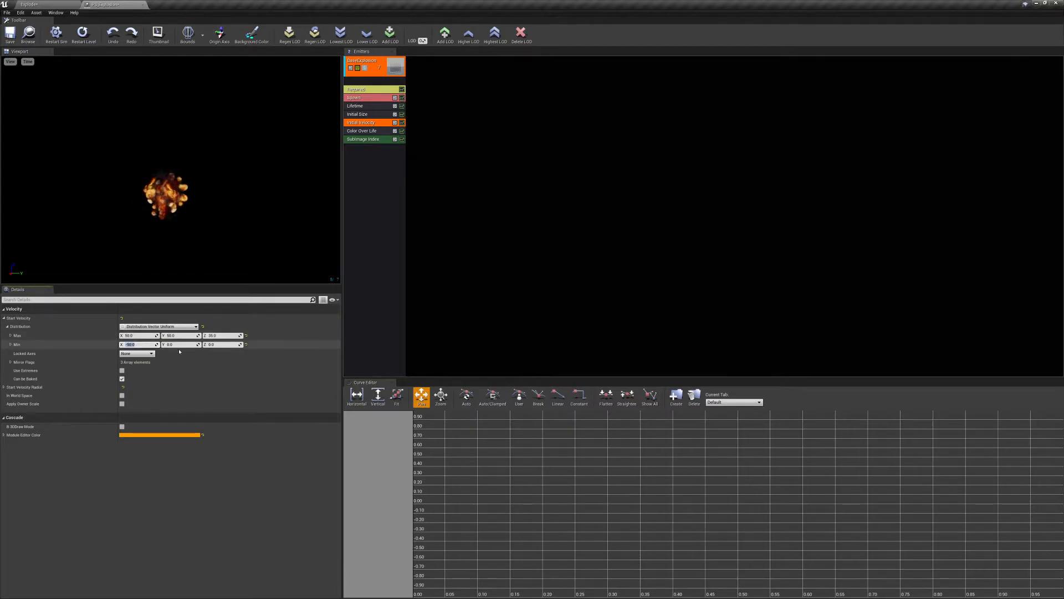
{"action": "left_click", "coordinate": [180, 344]}
{"action": "type", "text": "-50"}
{"action": "key", "text": "Return"}
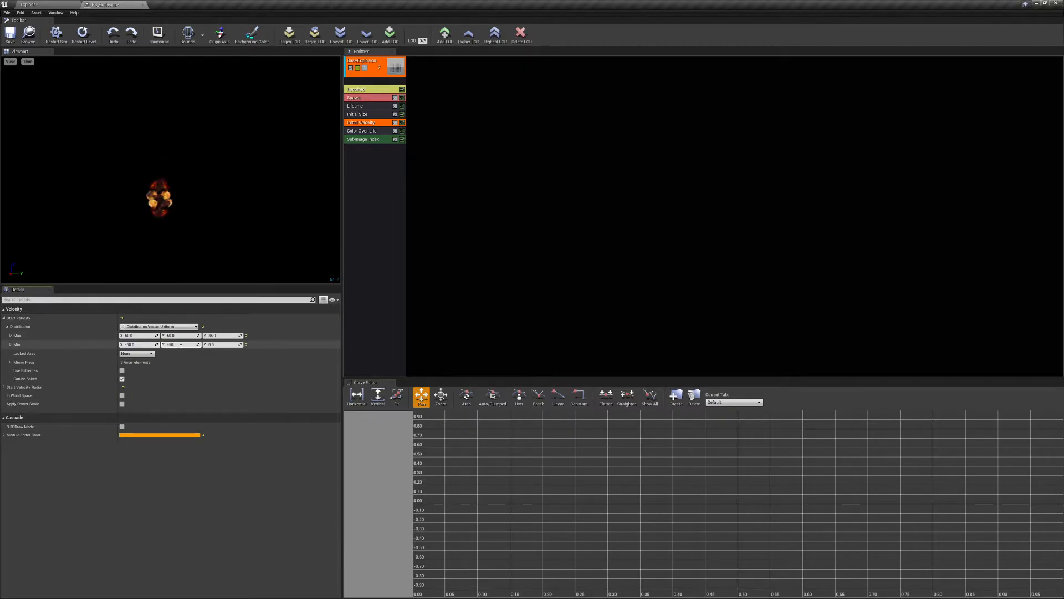
{"action": "left_click", "coordinate": [215, 345]}
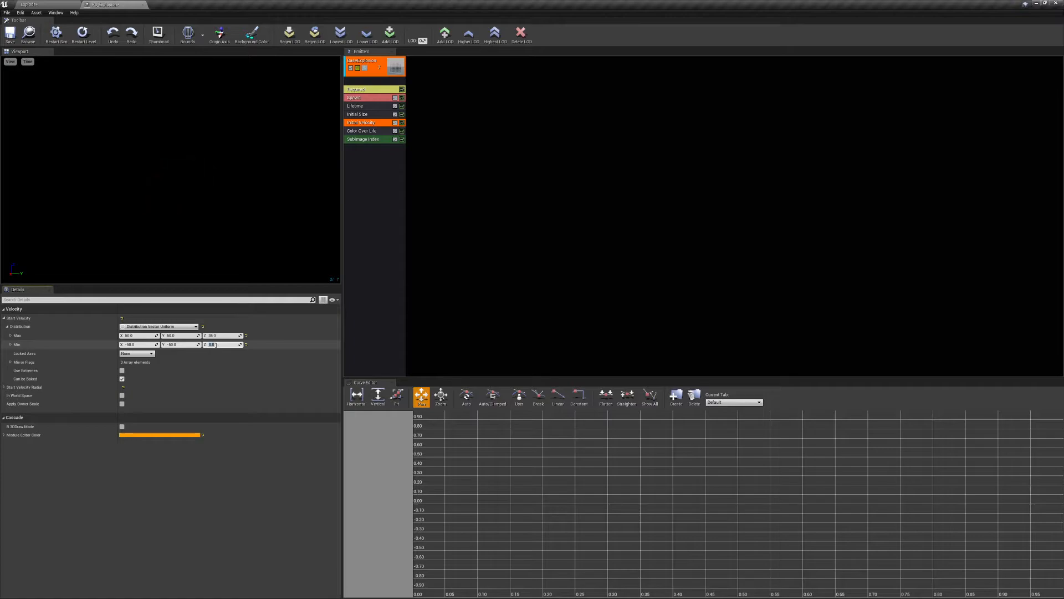
{"action": "type", "text": "-35"}
{"action": "key", "text": "Return"}
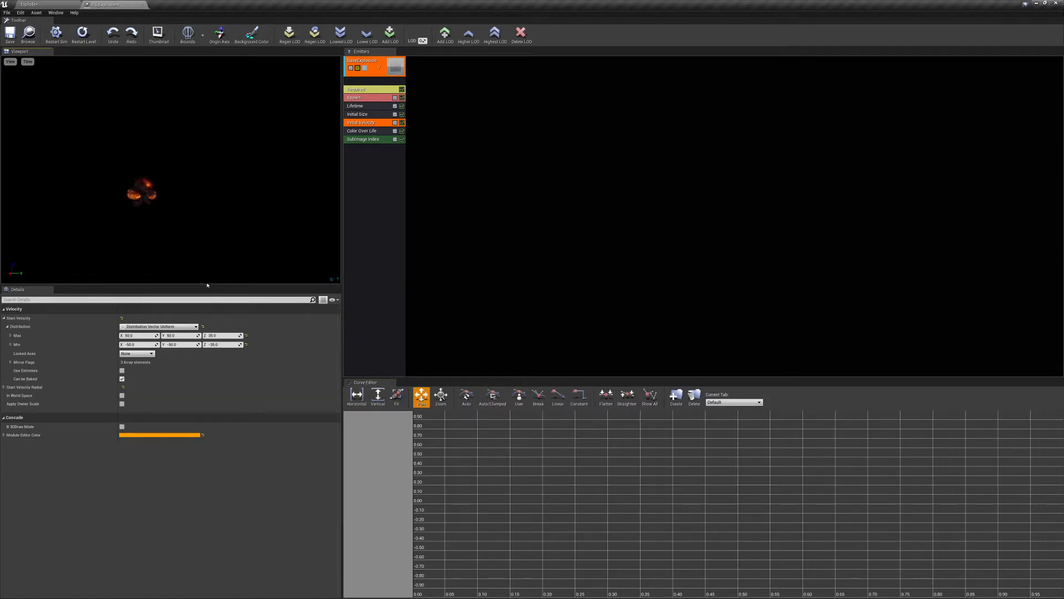
Open the VFX_Explosion material, connect the Texture Sample's R output to input B of the Emissive Color Multiply node, and apply the change
{"action": "left_click", "coordinate": [376, 133]}
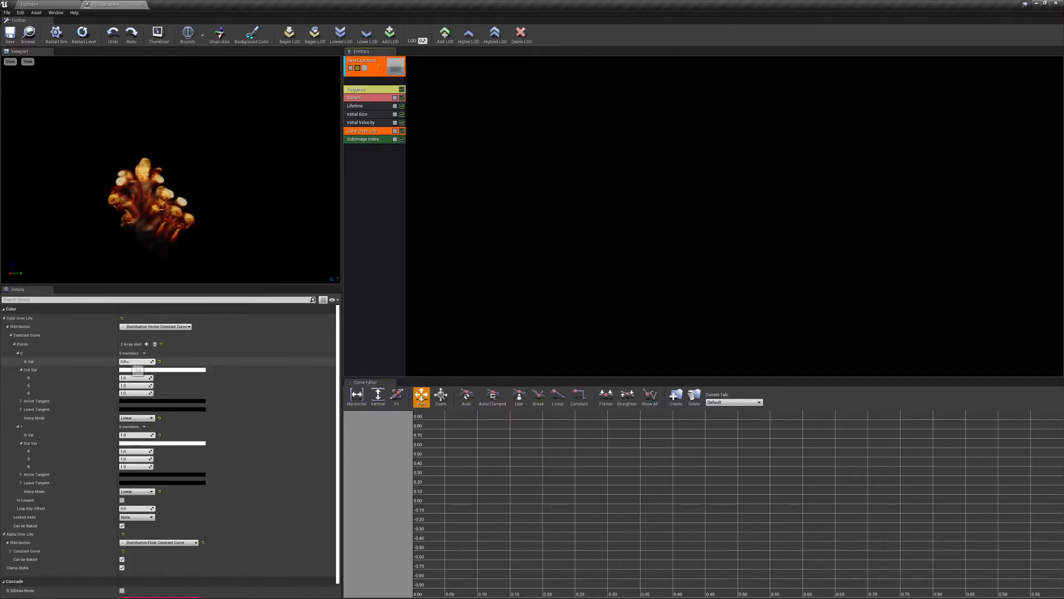
{"action": "left_click", "coordinate": [61, 5]}
{"action": "double_click", "coordinate": [258, 478]}
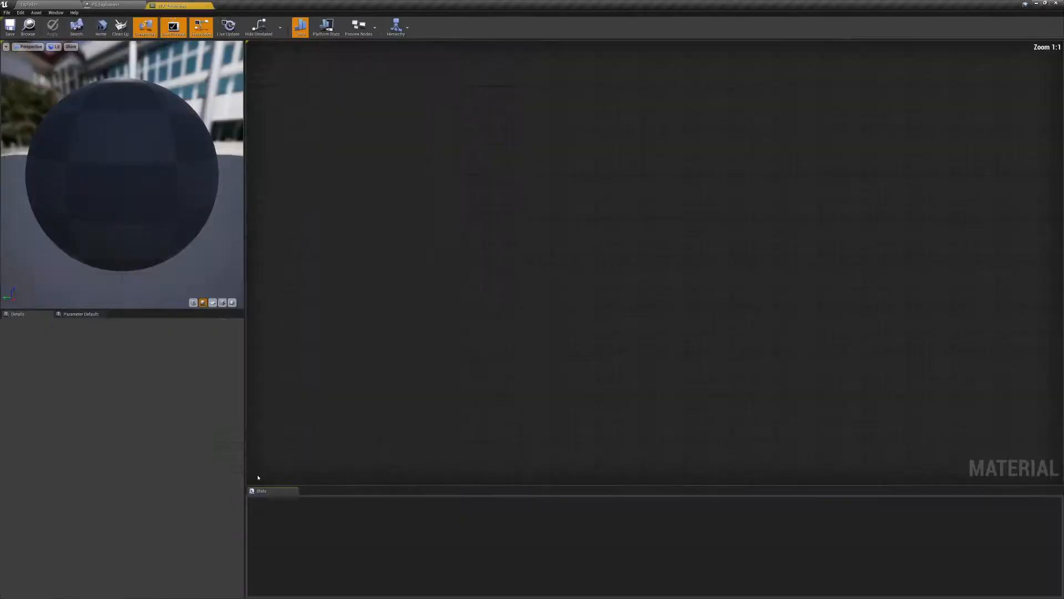
{"action": "left_click_drag", "start_coordinate": [415, 251], "coordinate": [533, 209]}
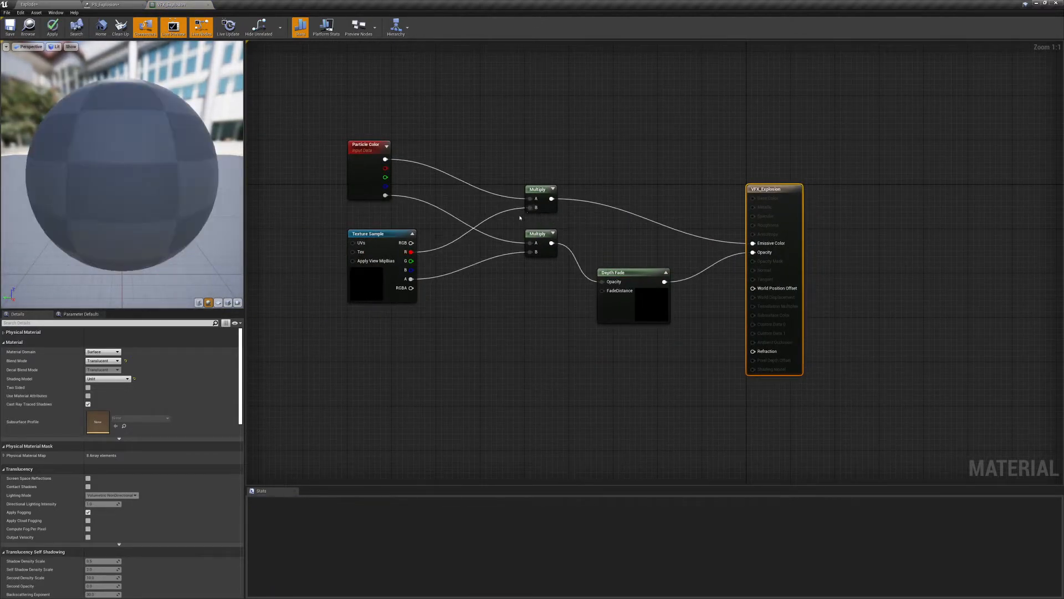
{"action": "left_click", "coordinate": [53, 26]}
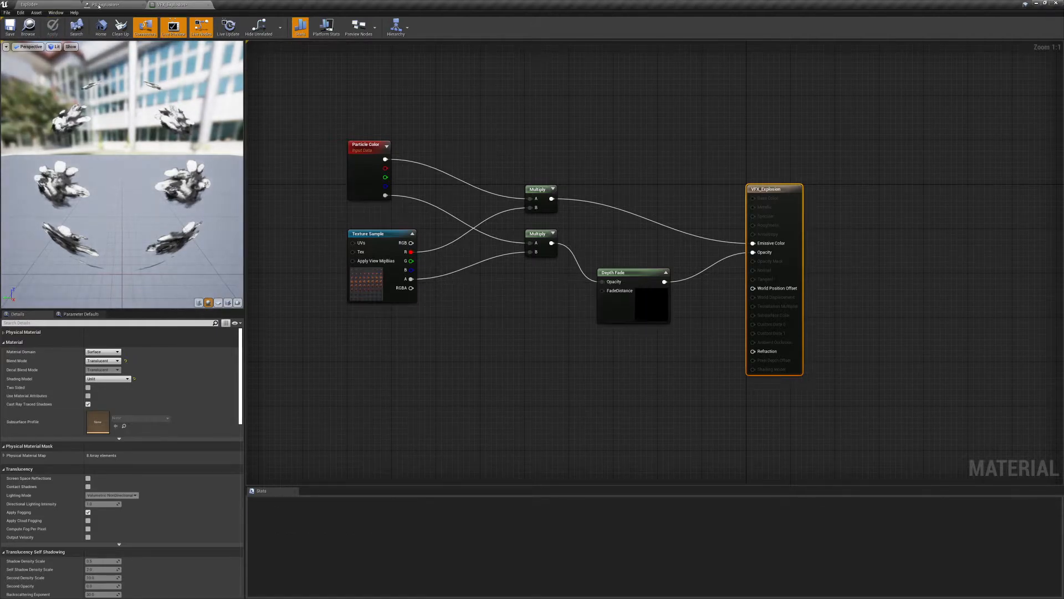
Back in the PS_Explosion particle system, set the Out Val of Color Over Life's curve point 0 to saturated yellow
{"action": "left_click", "coordinate": [99, 6]}
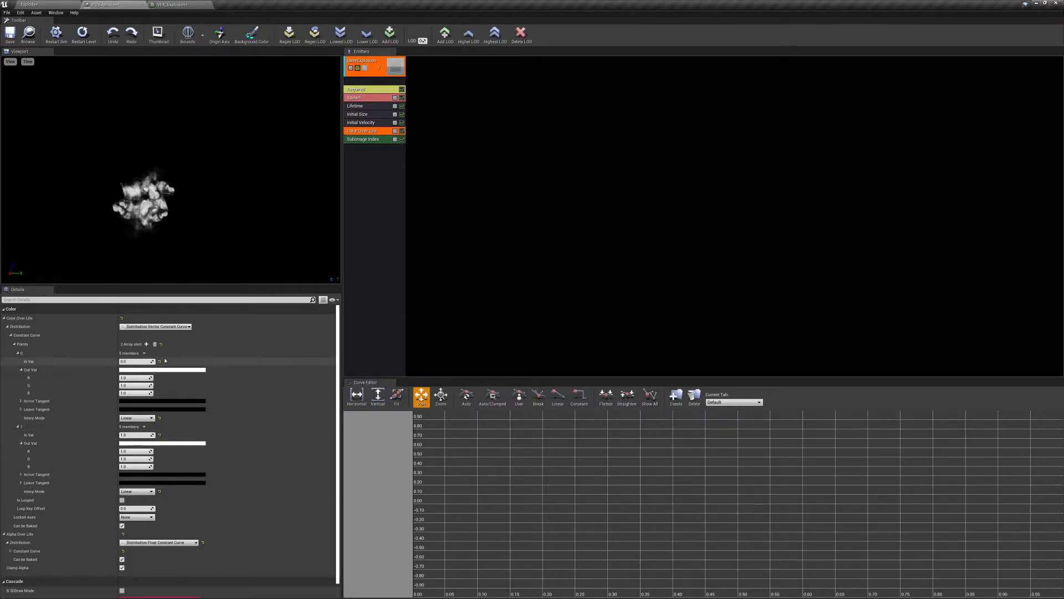
{"action": "left_click", "coordinate": [132, 361]}
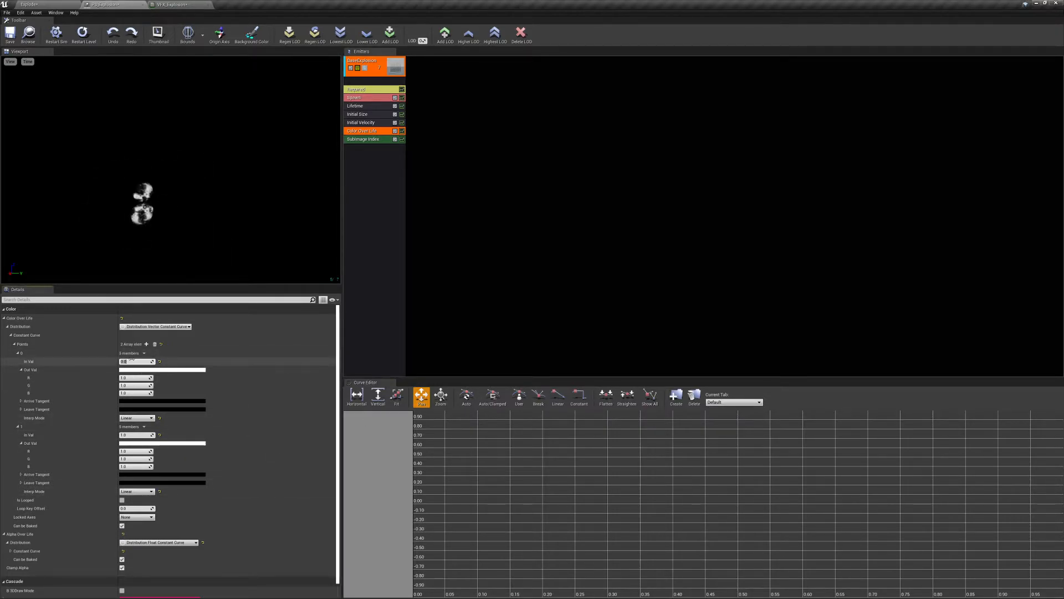
{"action": "left_click", "coordinate": [21, 369]}
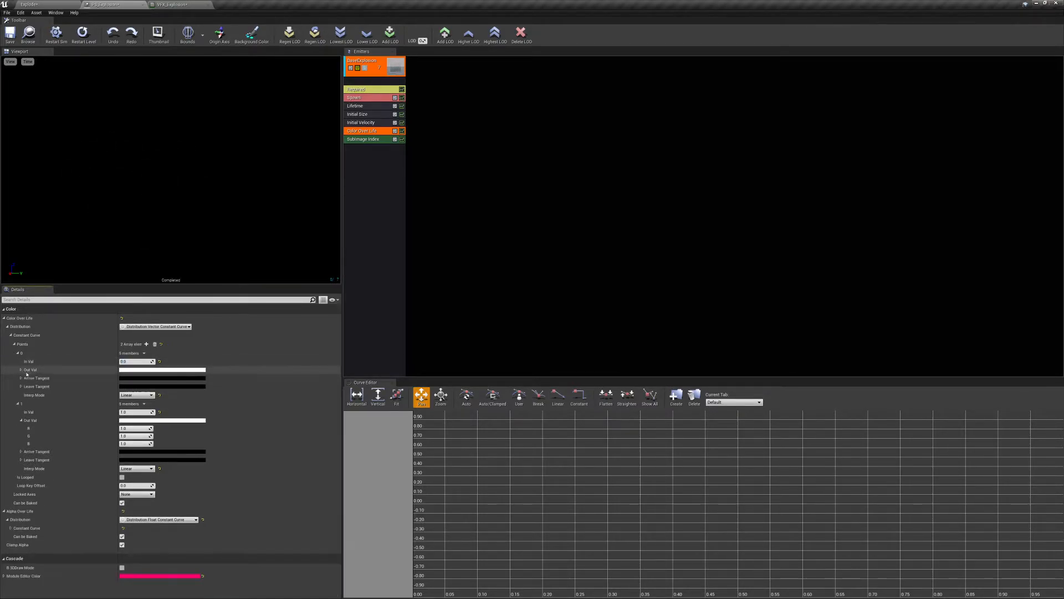
{"action": "left_click", "coordinate": [21, 420]}
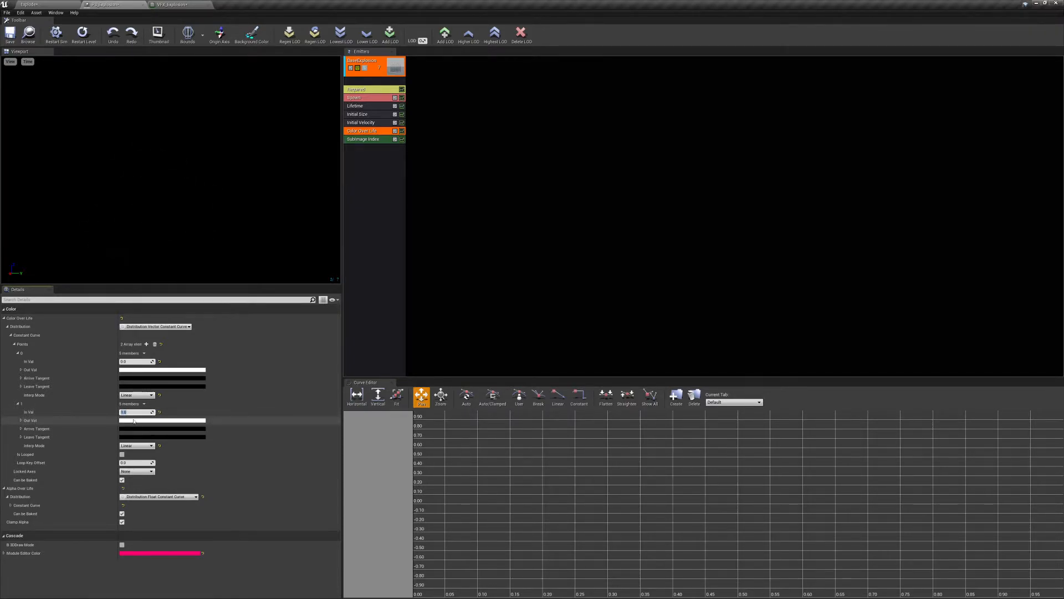
{"action": "left_click", "coordinate": [206, 165]}
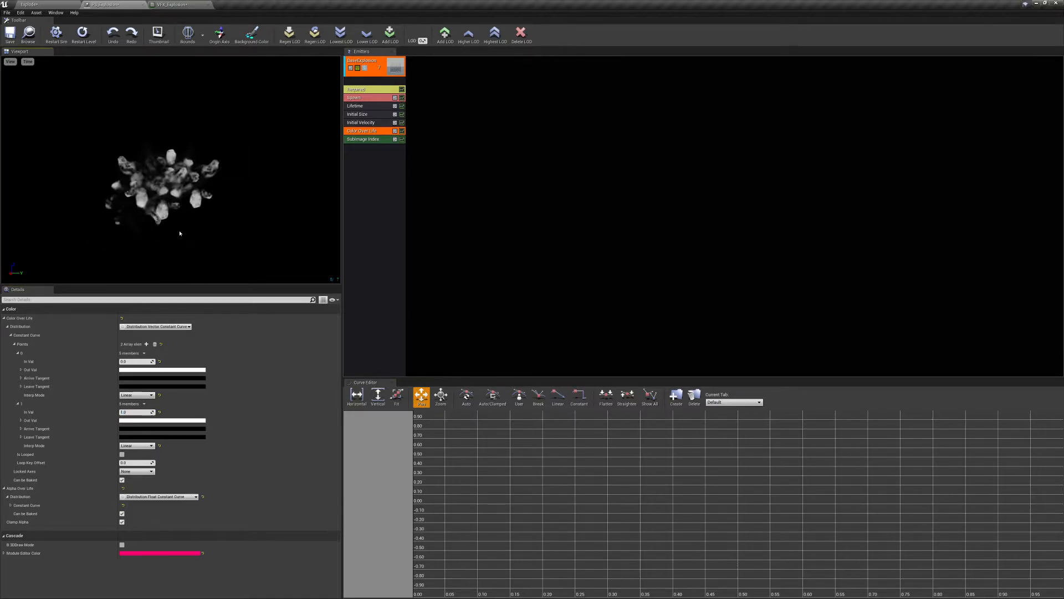
{"action": "left_click", "coordinate": [136, 371]}
{"action": "left_click_drag", "start_coordinate": [183, 438], "coordinate": [208, 463]}
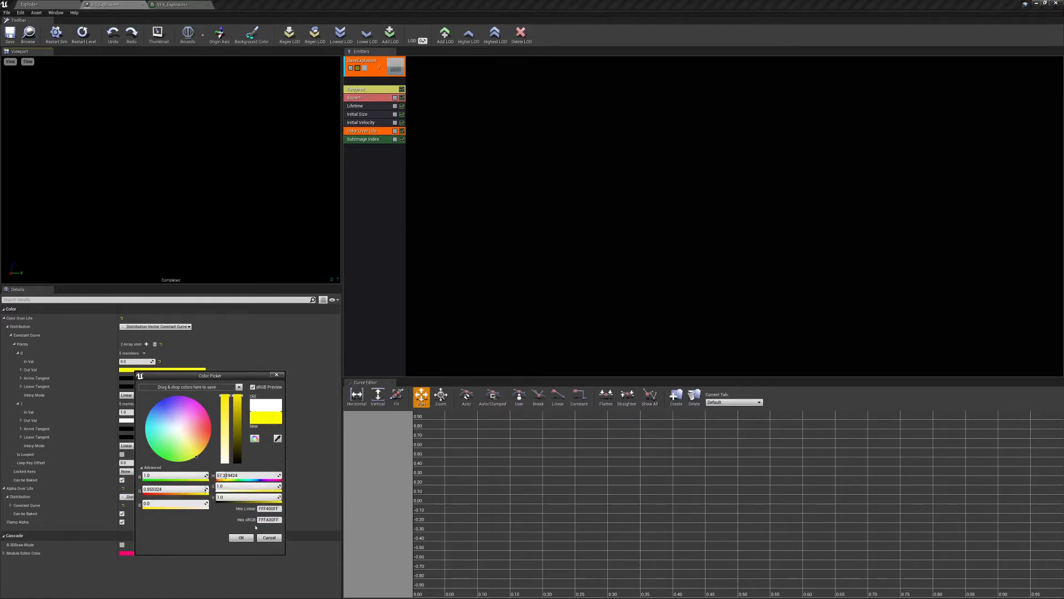
{"action": "left_click", "coordinate": [241, 537]}
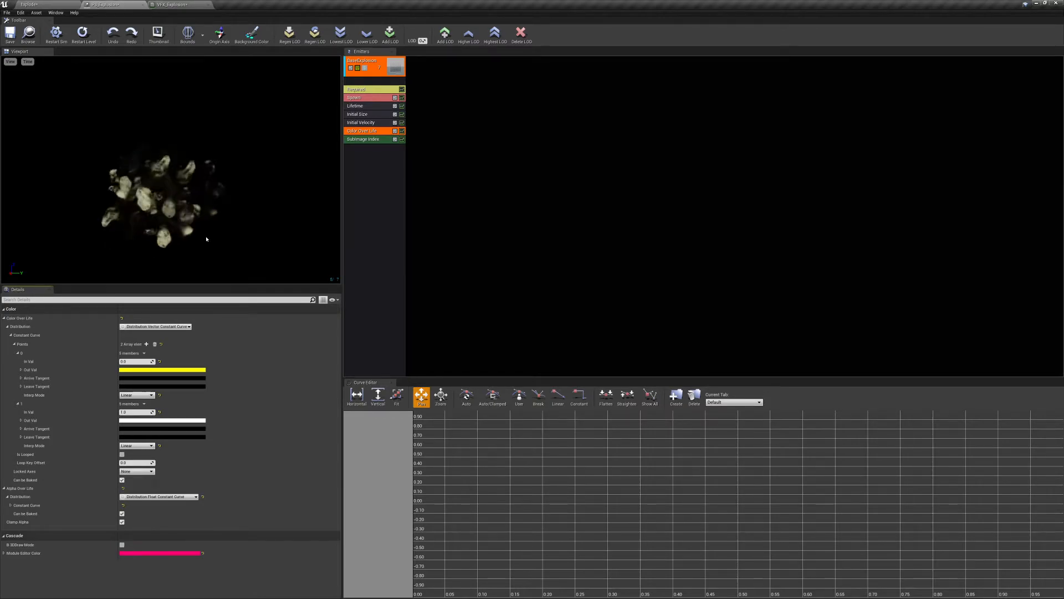
Set the Out Val of Color Over Life's curve point 1 to a fully saturated orange
{"action": "left_click", "coordinate": [127, 421]}
{"action": "left_click_drag", "start_coordinate": [195, 491], "coordinate": [201, 486]}
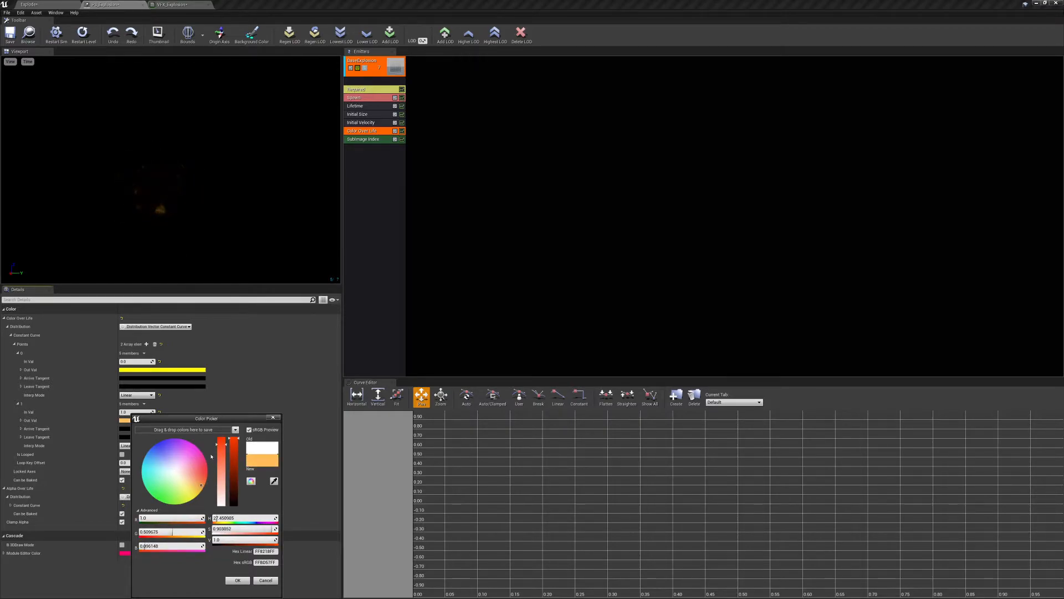
{"action": "left_click_drag", "start_coordinate": [226, 447], "coordinate": [226, 437]}
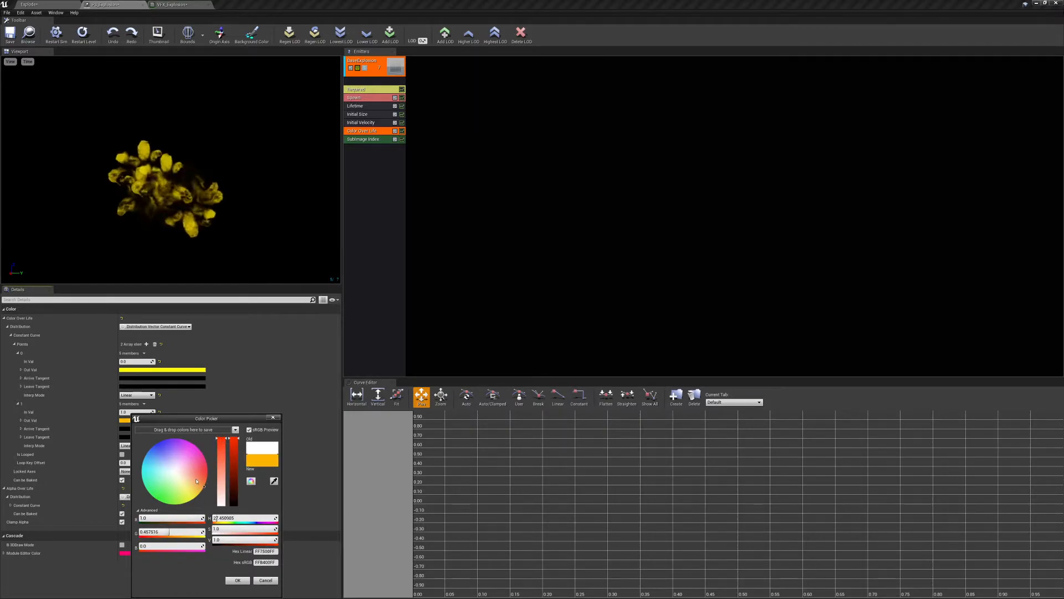
{"action": "left_click_drag", "start_coordinate": [202, 485], "coordinate": [207, 485]}
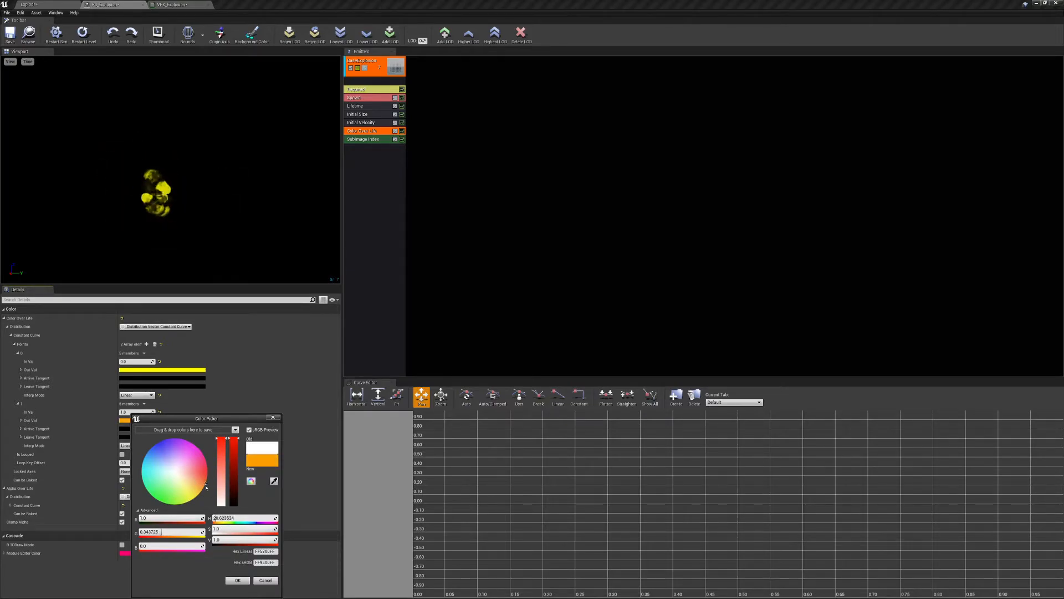
{"action": "left_click", "coordinate": [237, 580]}
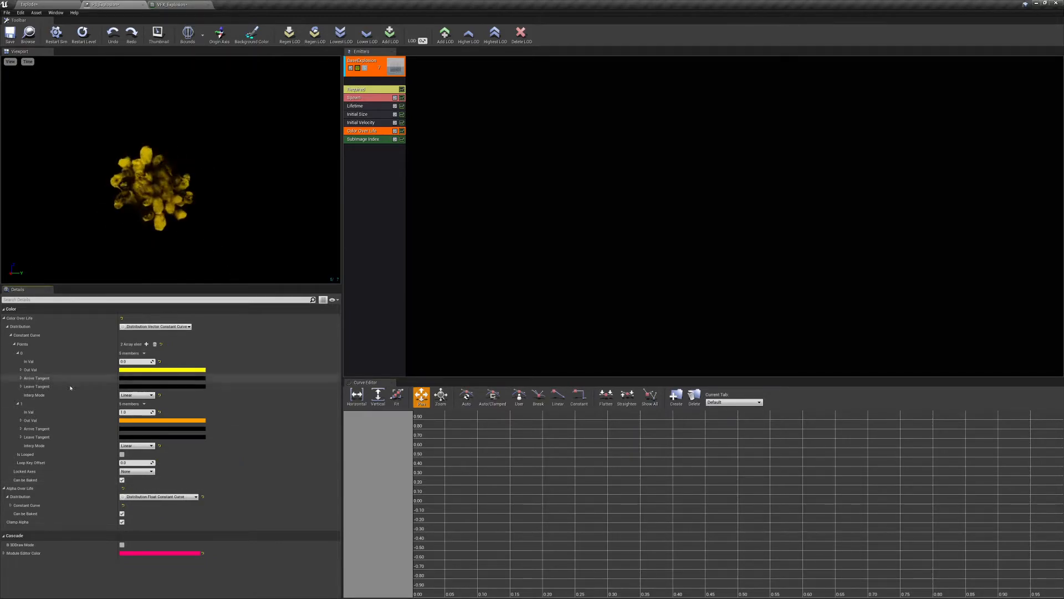
Shift curve point 1's Out Val color to red-orange by lowering its green value to about 0.05
{"action": "left_click", "coordinate": [139, 420]}
{"action": "left_click_drag", "start_coordinate": [171, 532], "coordinate": [152, 532]}
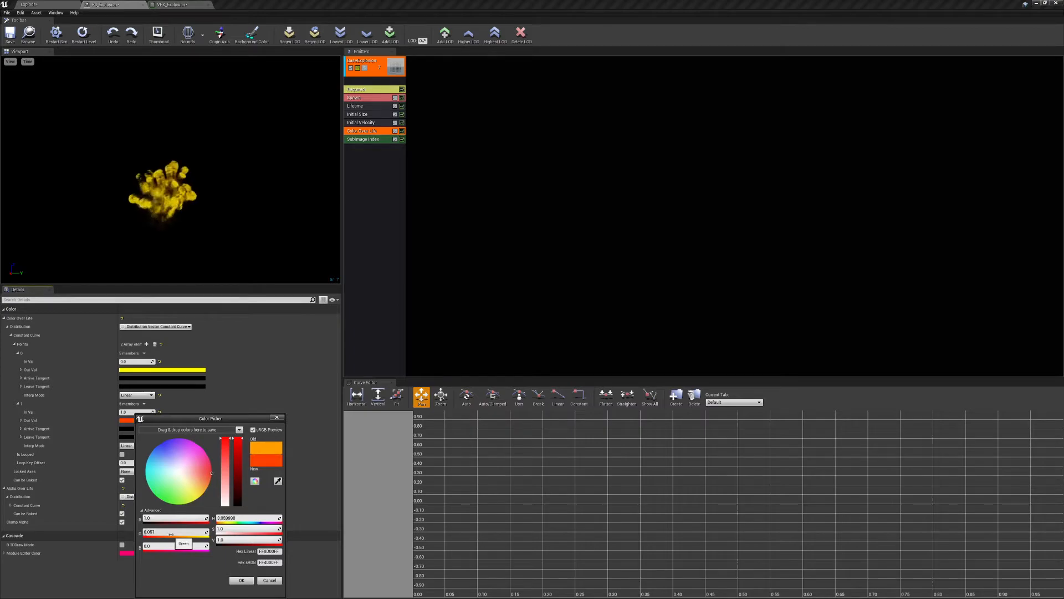
{"action": "left_click", "coordinate": [241, 579]}
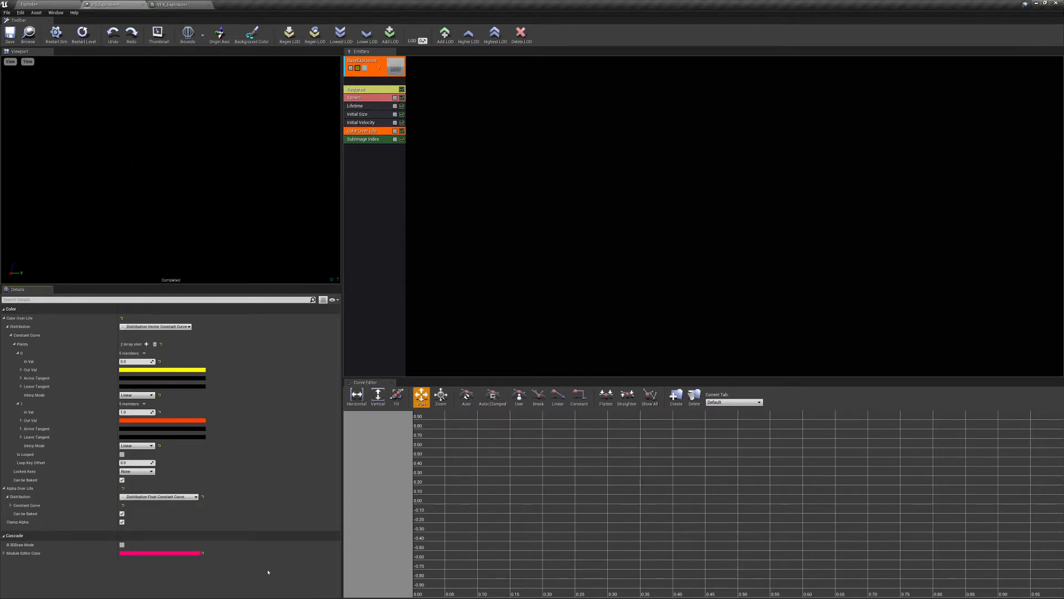
Add a third Color Over Life curve point, and set the In Val to 0.5 for point 1 and 1 for point 2
{"action": "left_click", "coordinate": [146, 344]}
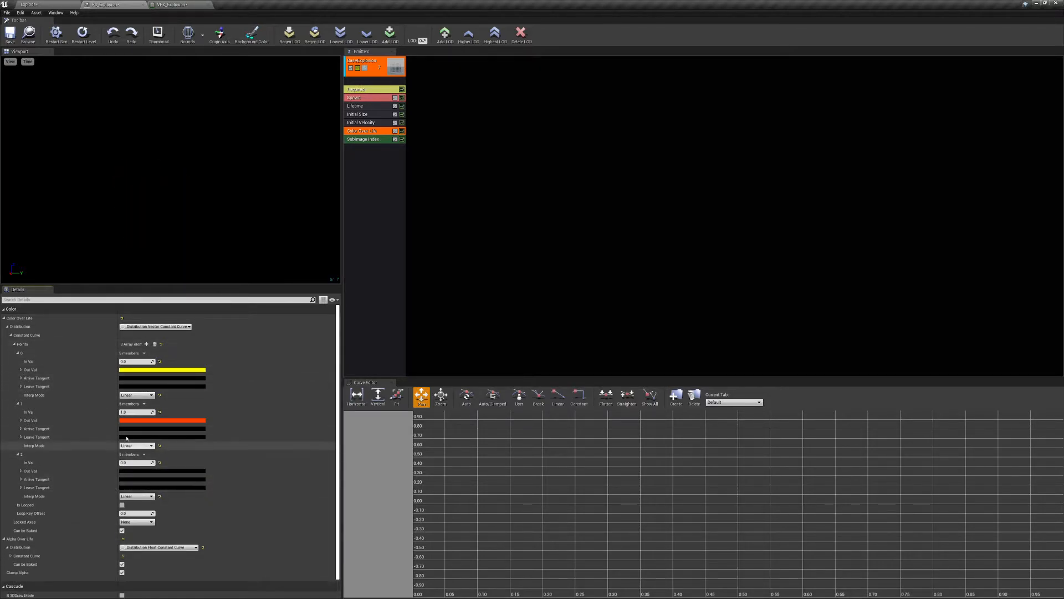
{"action": "left_click", "coordinate": [130, 412]}
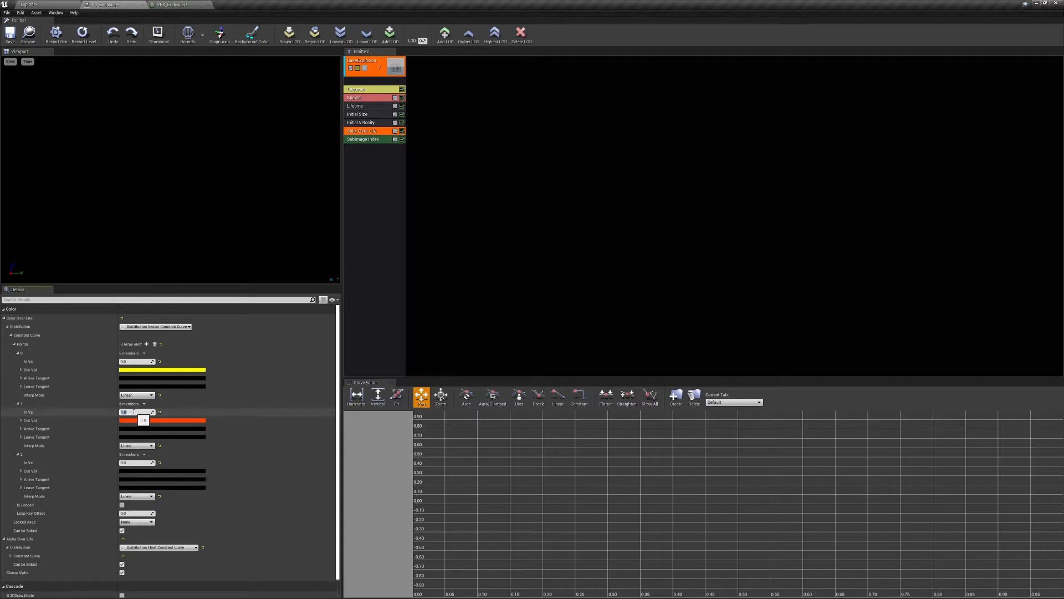
{"action": "key", "text": "Return"}
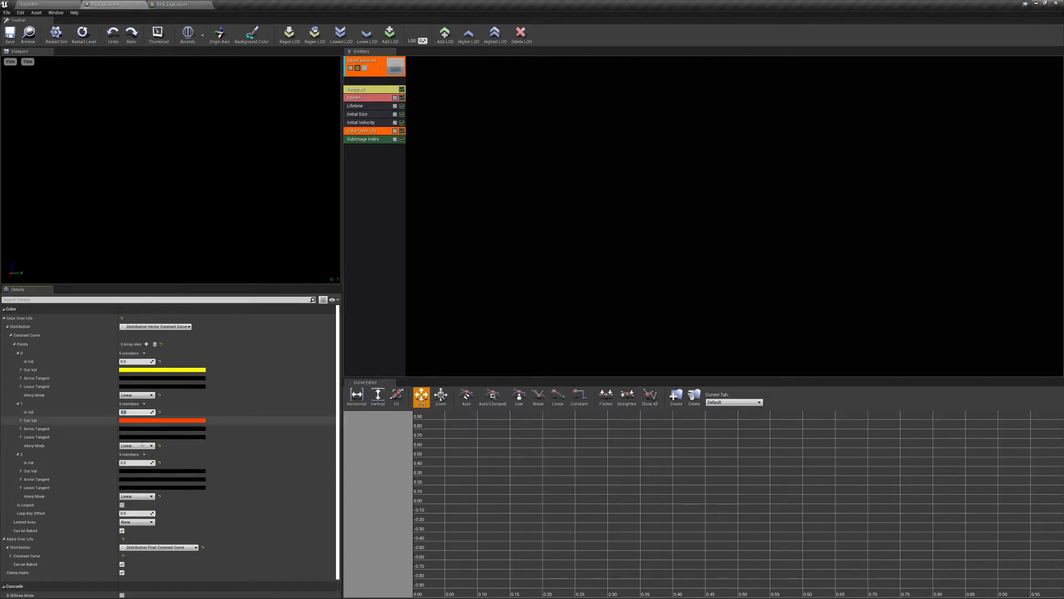
{"action": "left_click_drag", "start_coordinate": [134, 463], "coordinate": [137, 463]}
{"action": "left_click", "coordinate": [123, 462]}
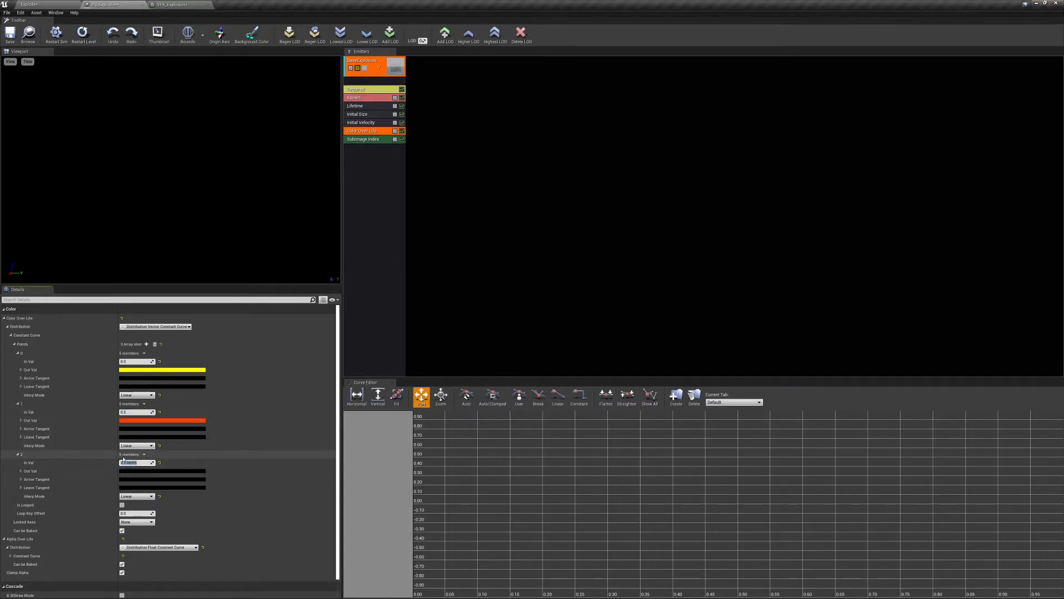
{"action": "type", "text": "1"}
{"action": "key", "text": "Return"}
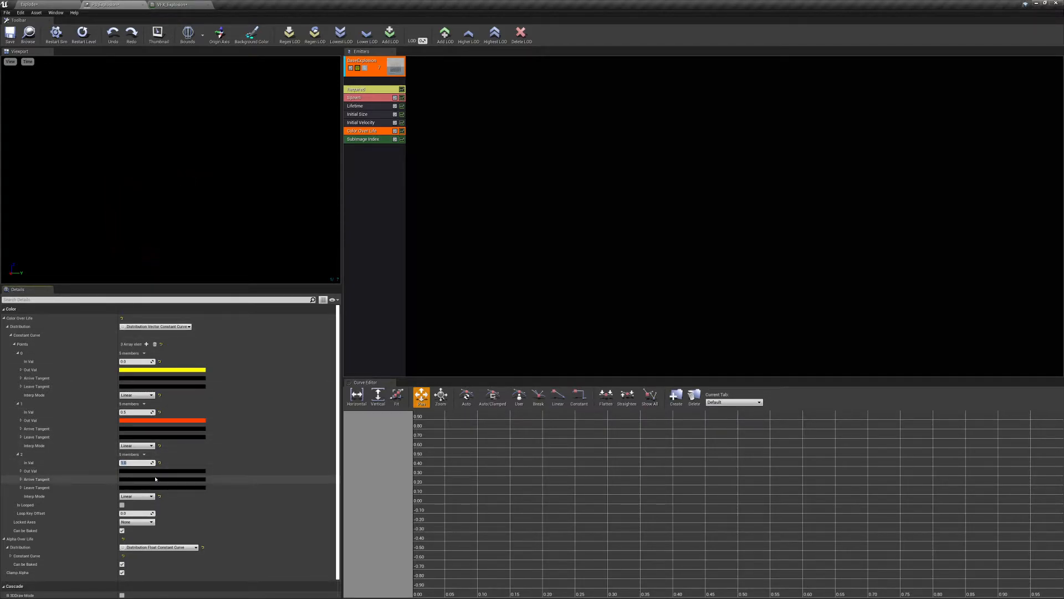
Set the R and G of Color Over Life point 0's Out Val to 10
{"action": "left_click", "coordinate": [21, 369]}
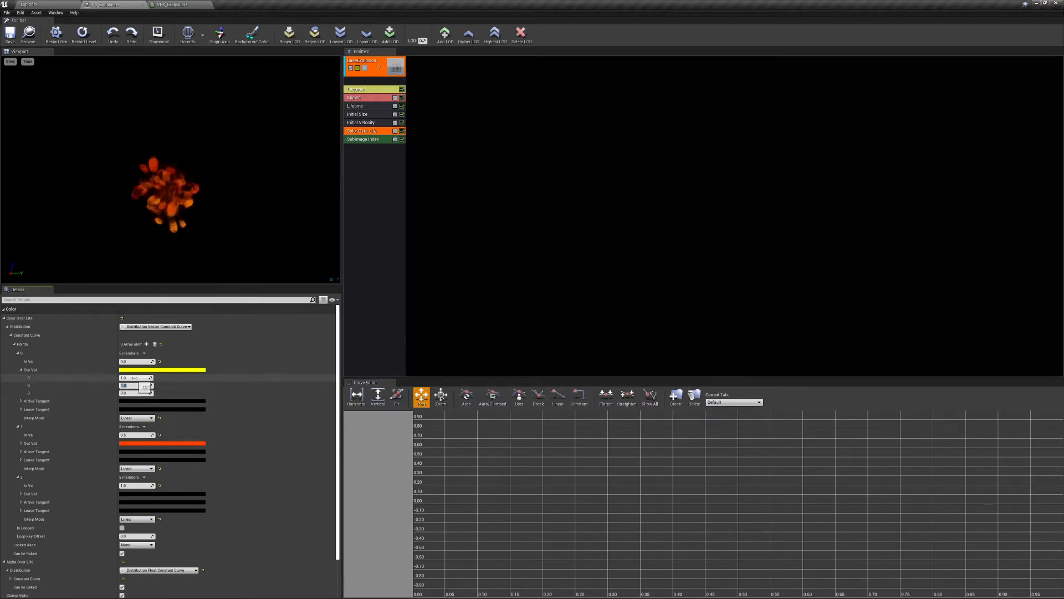
{"action": "left_click", "coordinate": [127, 377]}
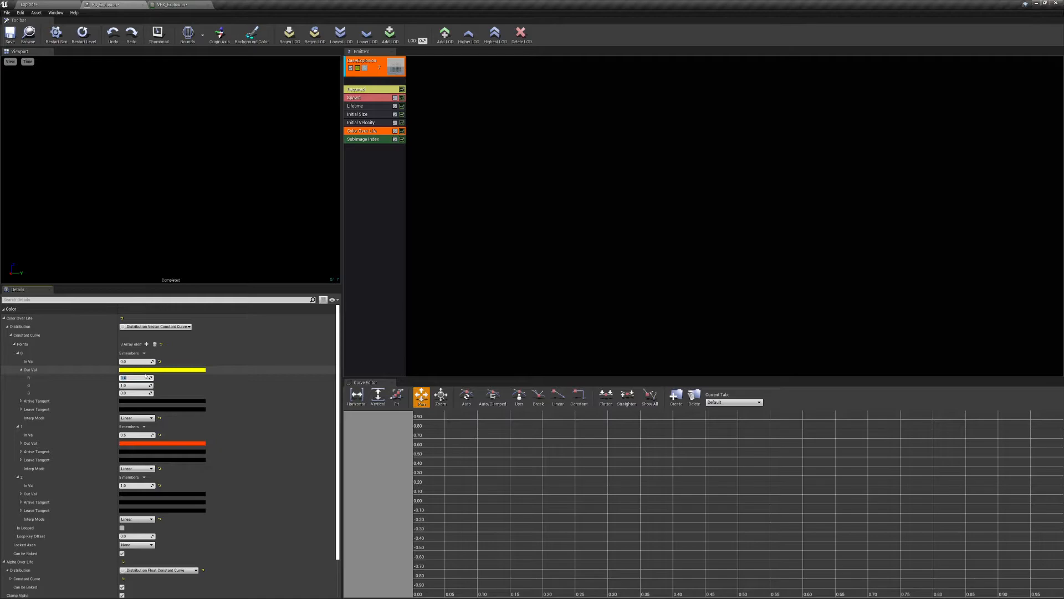
{"action": "type", "text": "1"}
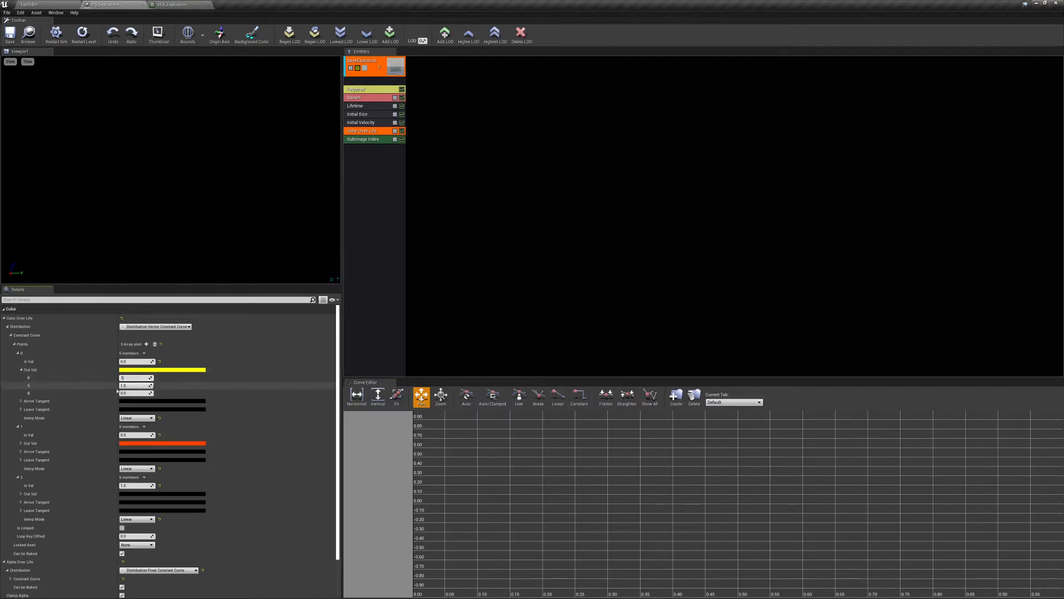
{"action": "type", "text": "0"}
{"action": "left_click", "coordinate": [134, 384]}
{"action": "type", "text": "10"}
{"action": "key", "text": "Return"}
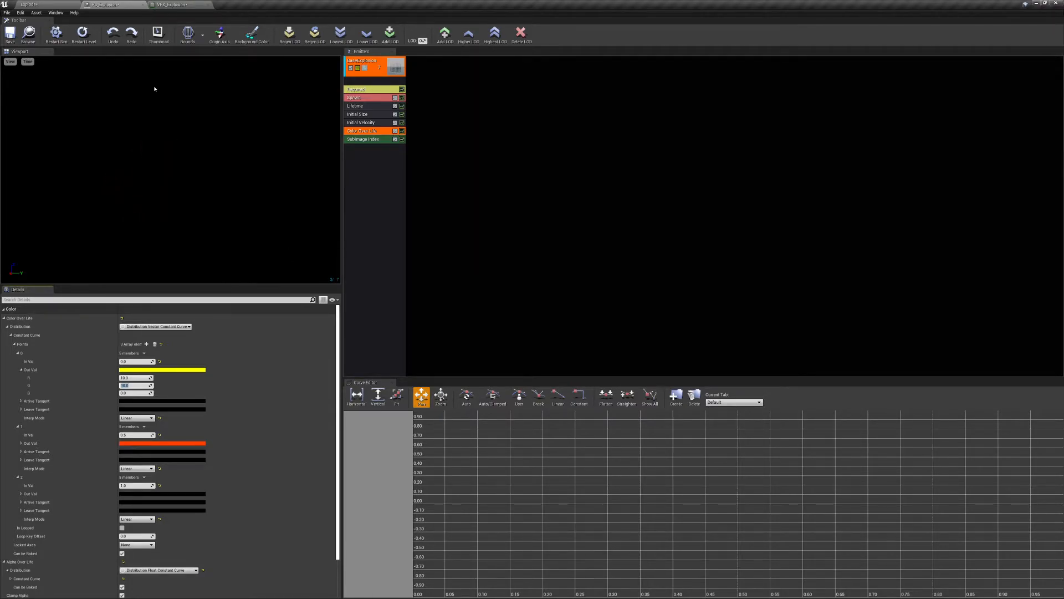
In the VFX_Explosion material, feed the Texture Sample's RGB output into the emissive Multiply's B input, apply the change, and return to PS_Explosion
{"action": "left_click", "coordinate": [184, 6]}
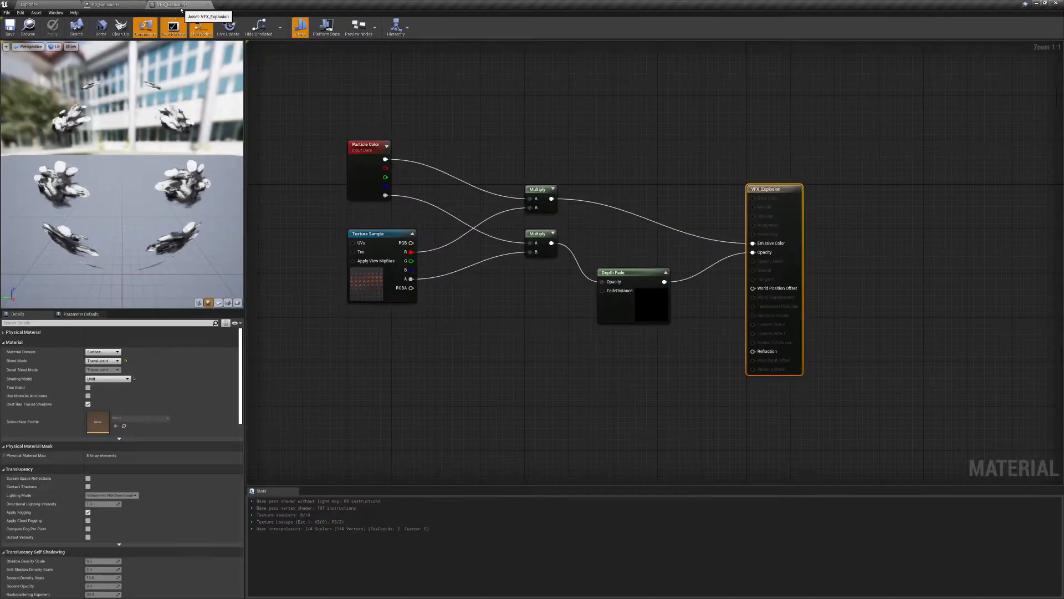
{"action": "left_click_drag", "start_coordinate": [411, 243], "coordinate": [530, 208]}
{"action": "left_click", "coordinate": [53, 26]}
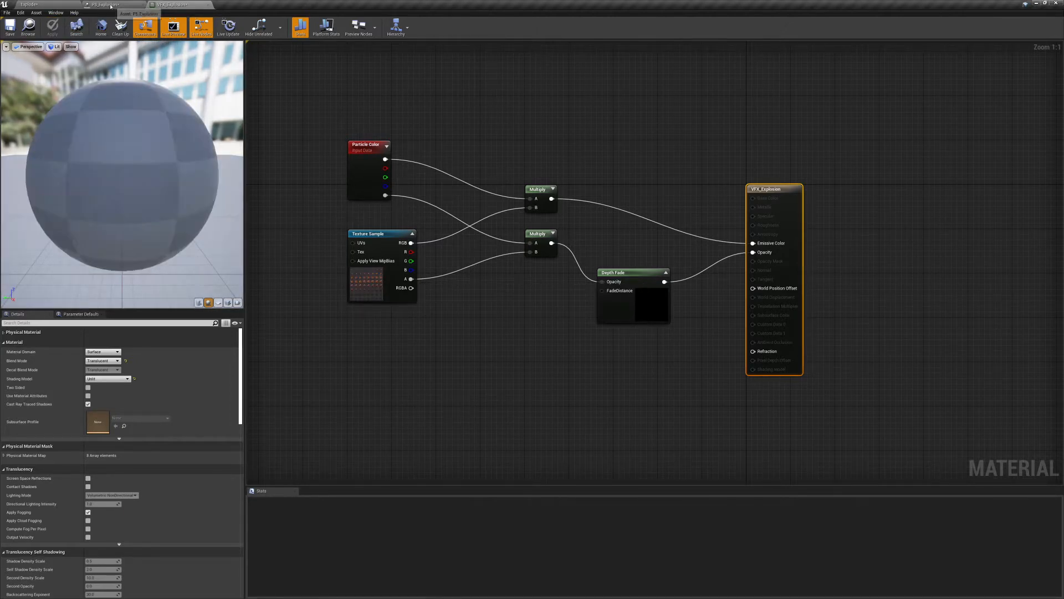
{"action": "left_click", "coordinate": [105, 4]}
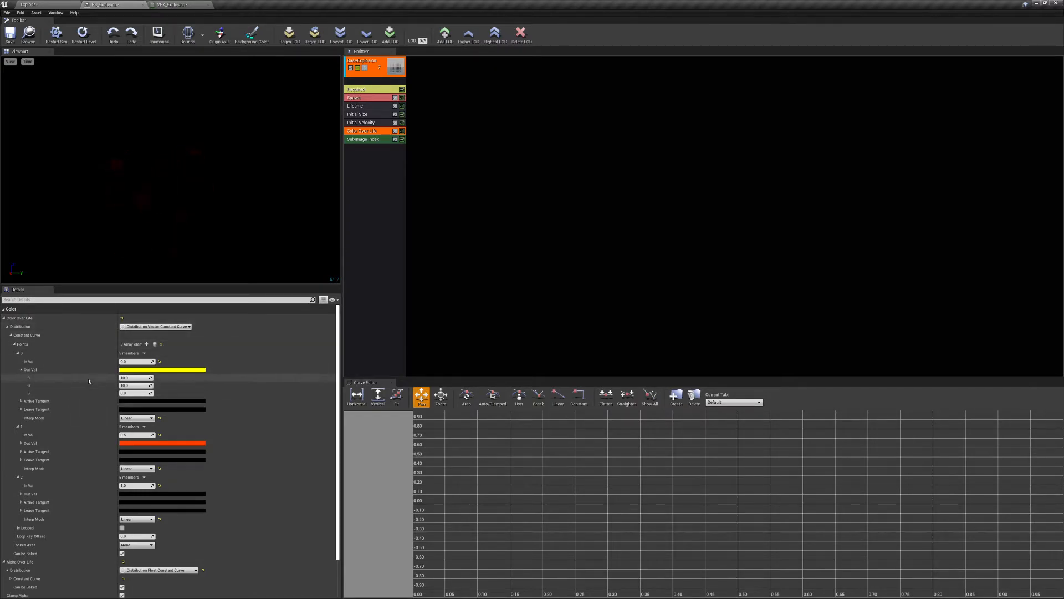
Clear all Color Over Life curve points and add a single new point
{"action": "left_click", "coordinate": [19, 478]}
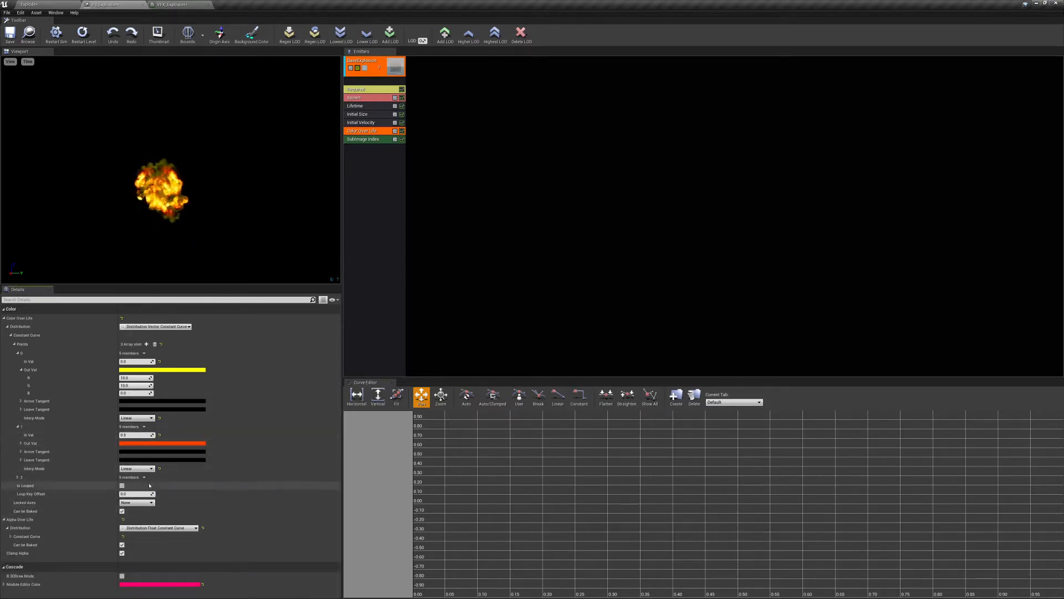
{"action": "left_click", "coordinate": [154, 344]}
{"action": "left_click", "coordinate": [147, 344]}
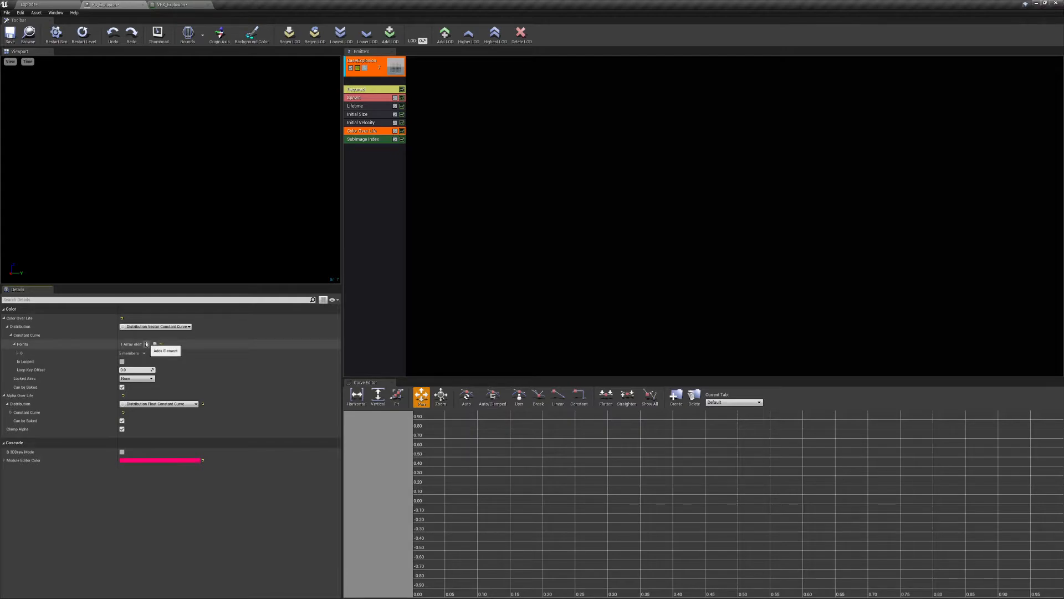
{"action": "left_click", "coordinate": [147, 344]}
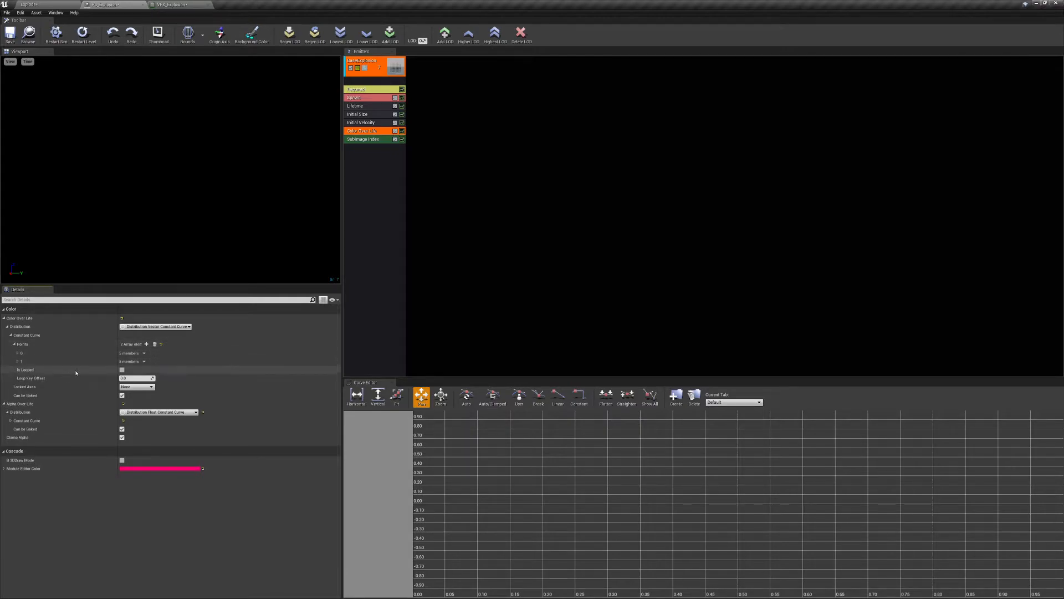
{"action": "left_click", "coordinate": [155, 344]}
{"action": "left_click", "coordinate": [147, 344]}
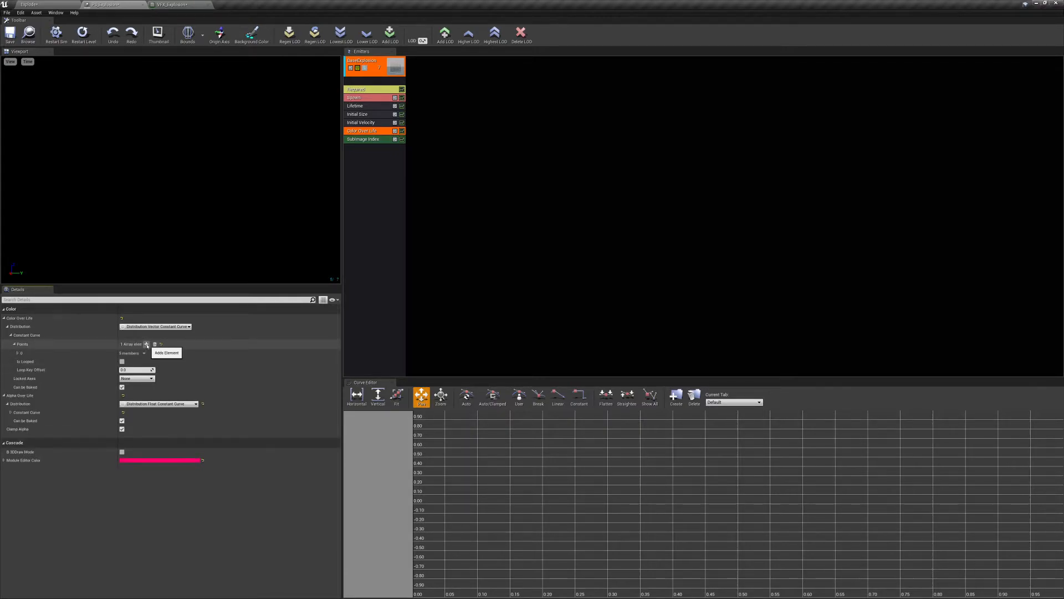
{"action": "left_click", "coordinate": [145, 353]}
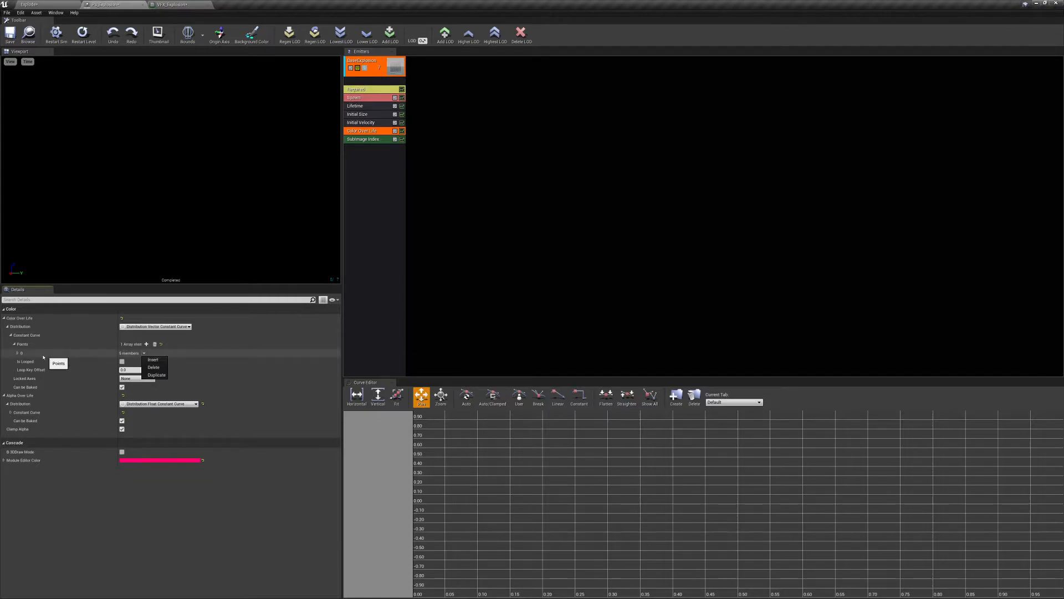
Set the Out Val color of the single Color Over Life point to white, and collapse the Color Over Life settings
{"action": "left_click", "coordinate": [17, 353]}
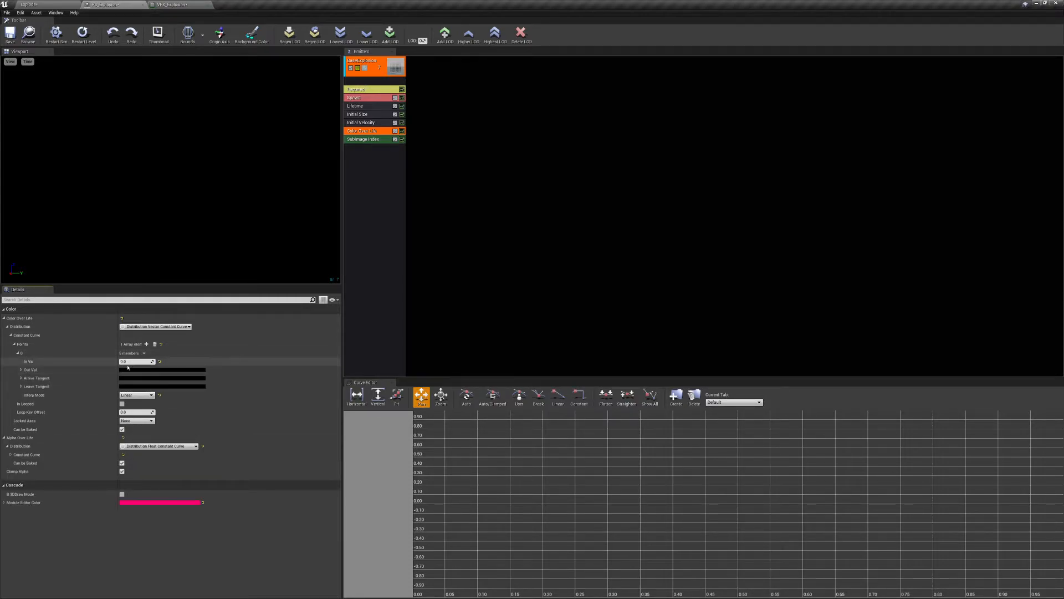
{"action": "left_click", "coordinate": [128, 369]}
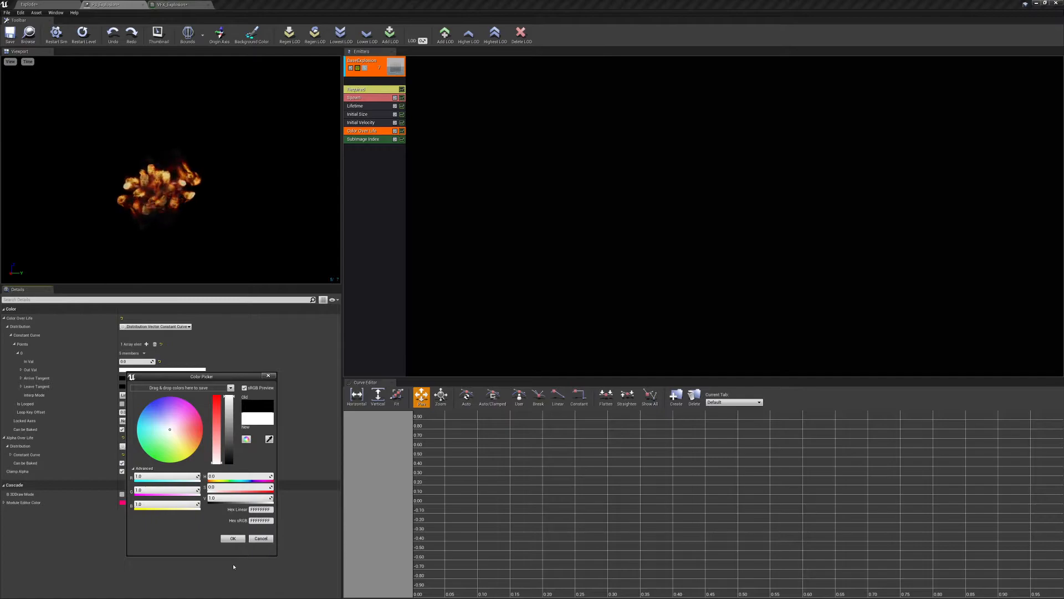
{"action": "left_click", "coordinate": [234, 537]}
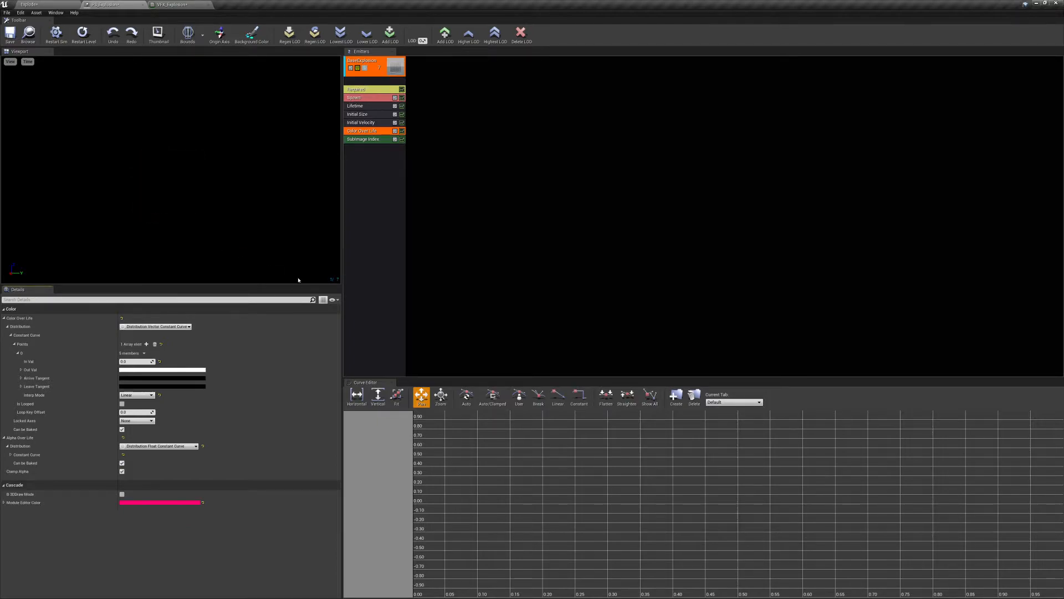
{"action": "left_click", "coordinate": [8, 326]}
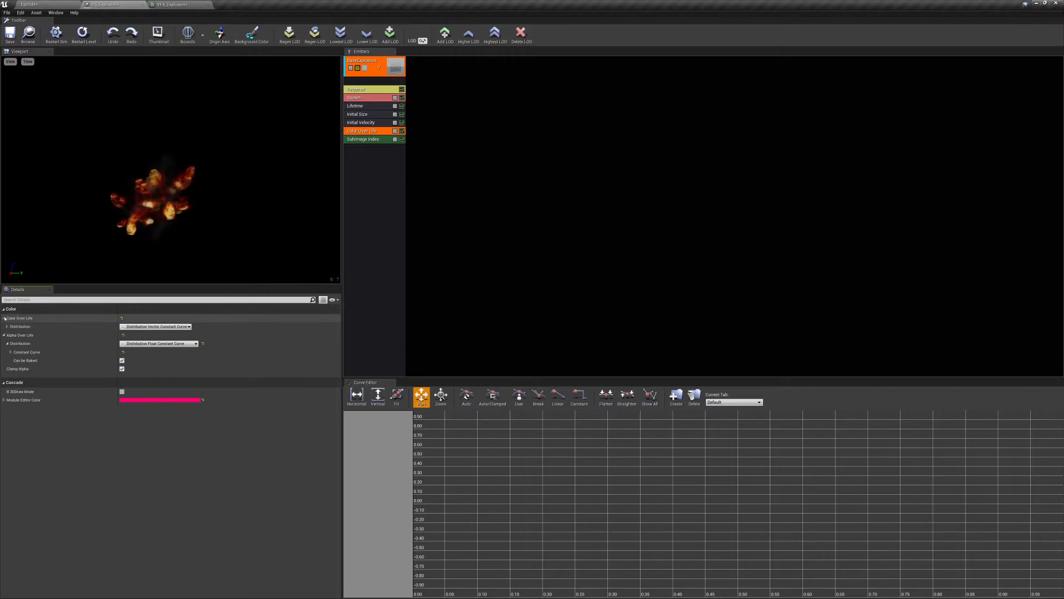
{"action": "left_click", "coordinate": [4, 318]}
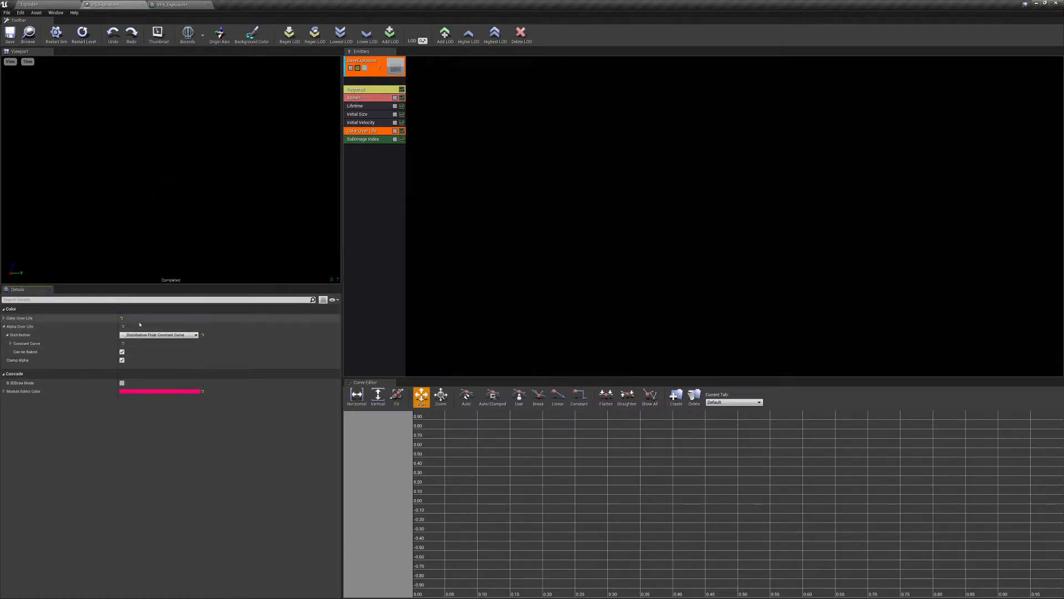
Enlarge the particle preview and change its background color from black to a dark gray
{"action": "left_click_drag", "start_coordinate": [204, 286], "coordinate": [204, 329]}
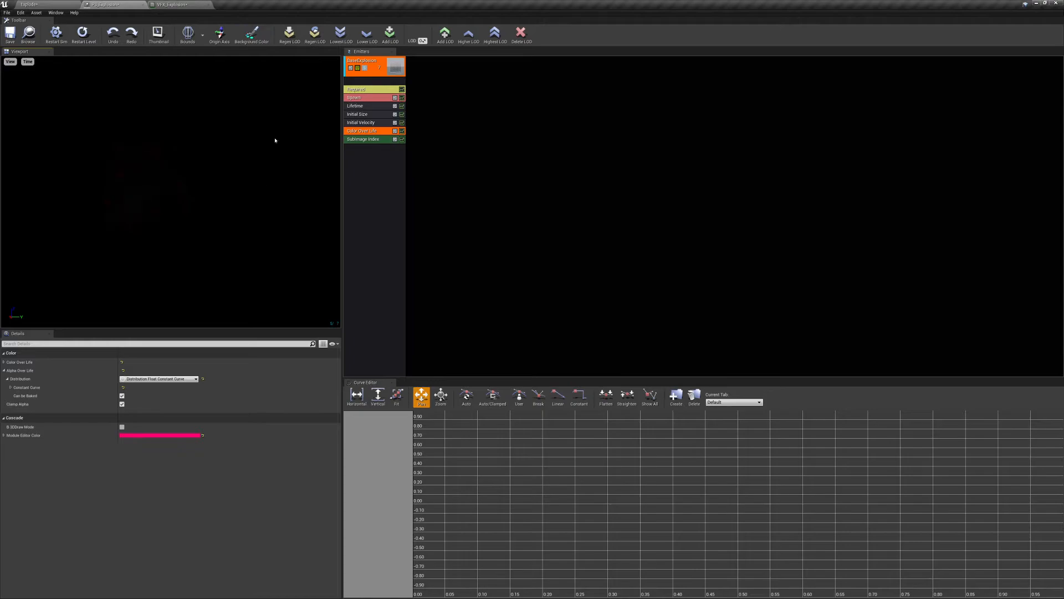
{"action": "left_click", "coordinate": [251, 33]}
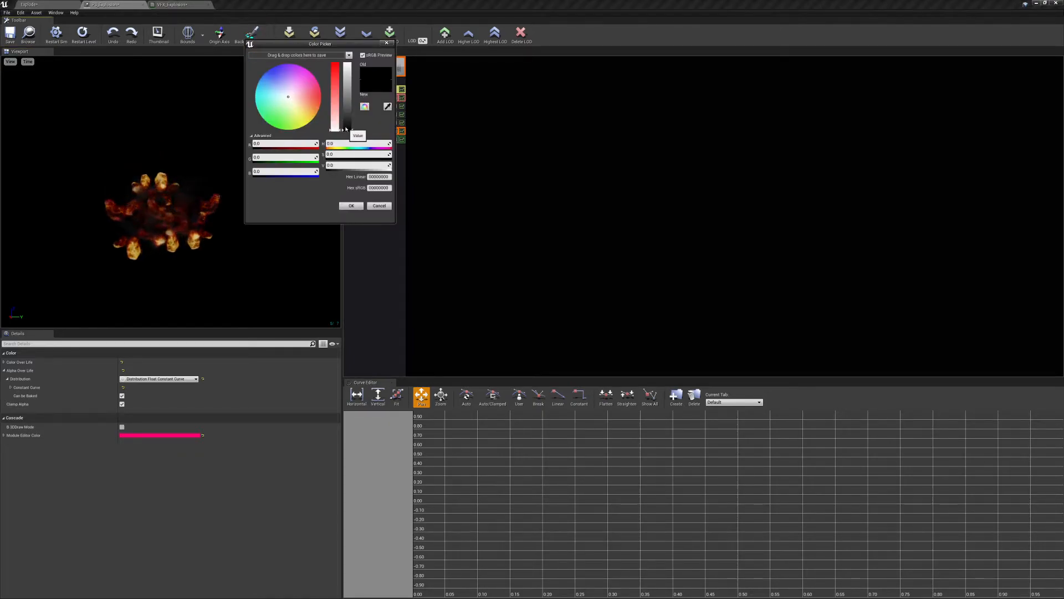
{"action": "left_click_drag", "start_coordinate": [347, 130], "coordinate": [347, 127]}
{"action": "left_click", "coordinate": [350, 206]}
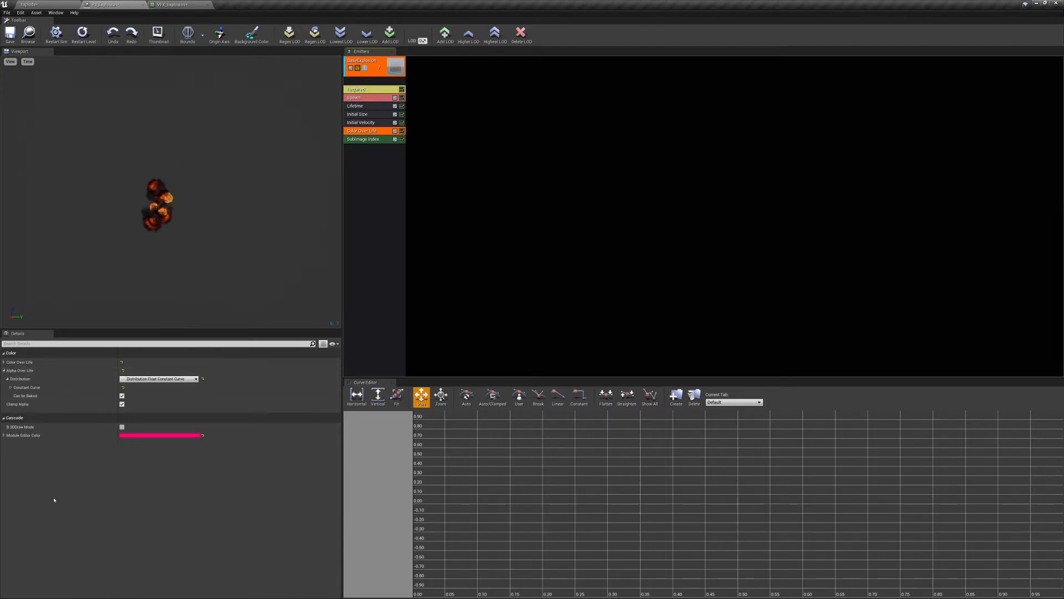
Add two more points to the Alpha Over Life constant curve, making four in total
{"action": "left_click", "coordinate": [10, 387]}
{"action": "left_click", "coordinate": [14, 396]}
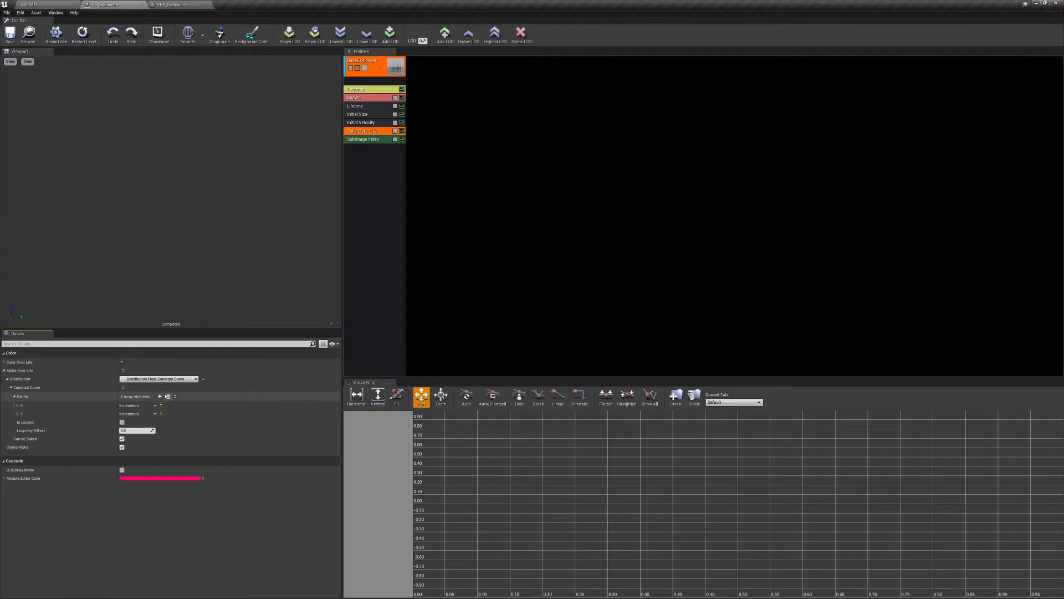
{"action": "left_click", "coordinate": [160, 397]}
{"action": "left_click", "coordinate": [160, 397]}
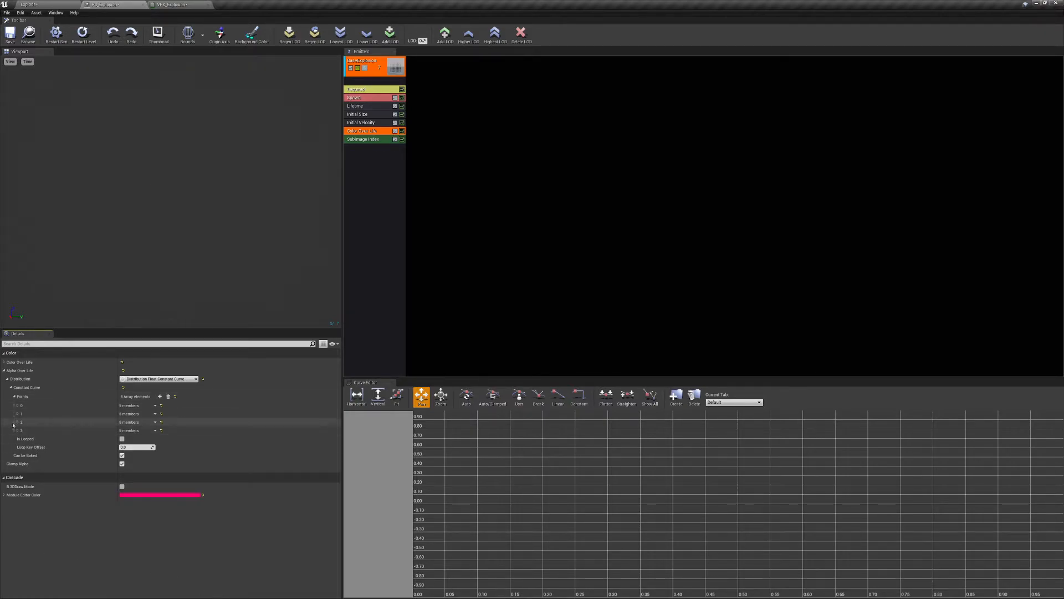
Set Alpha Over Life point 0's Out Val to 0, with its In Val at 0
{"action": "left_click", "coordinate": [17, 406]}
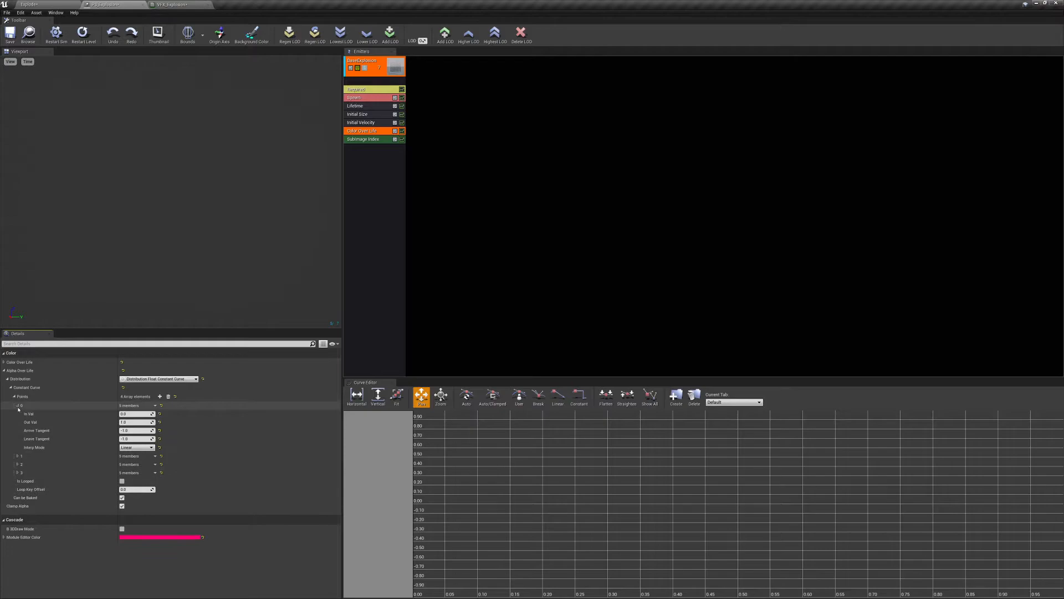
{"action": "left_click", "coordinate": [134, 414]}
{"action": "left_click", "coordinate": [131, 423]}
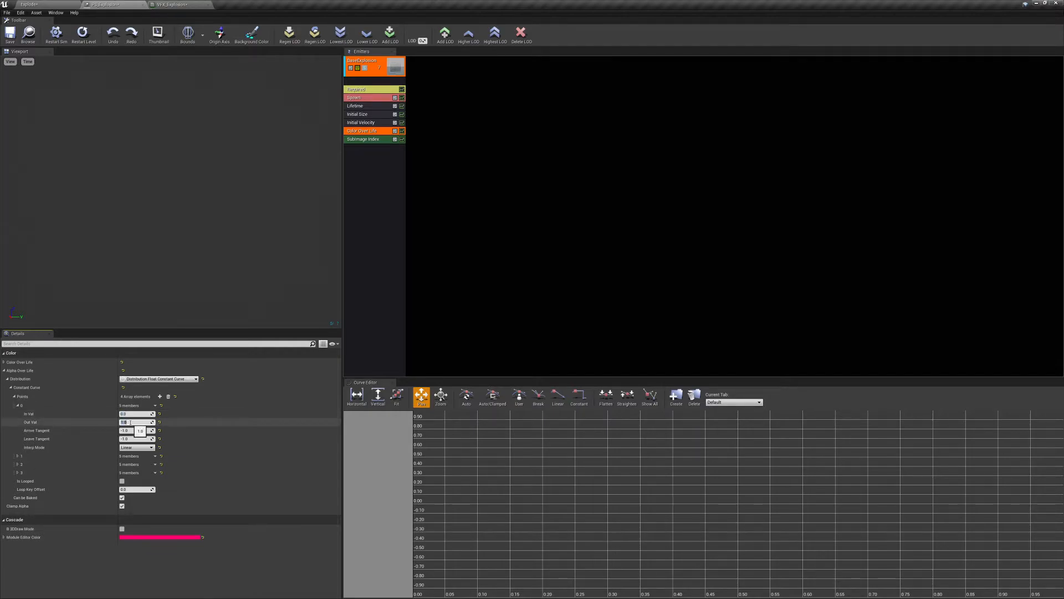
{"action": "type", "text": "0.0"}
{"action": "left_click", "coordinate": [118, 413]}
{"action": "left_click", "coordinate": [118, 422]}
Set Alpha Over Life point 1's In Val to 0.1 and its Out Val to 1
{"action": "left_click", "coordinate": [17, 457]}
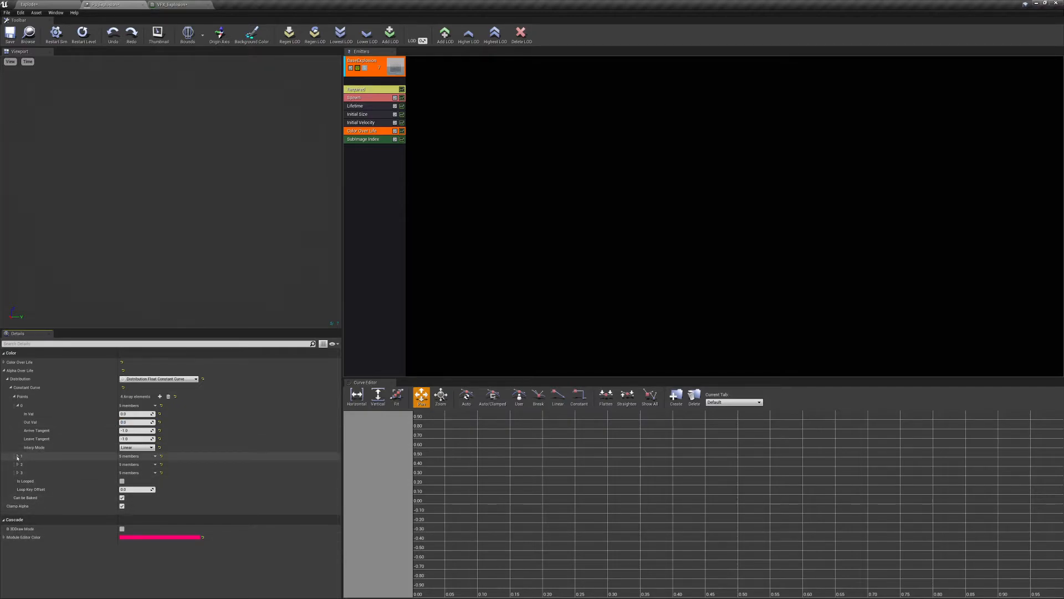
{"action": "left_click", "coordinate": [18, 457]}
{"action": "left_click_drag", "start_coordinate": [152, 329], "coordinate": [152, 235]}
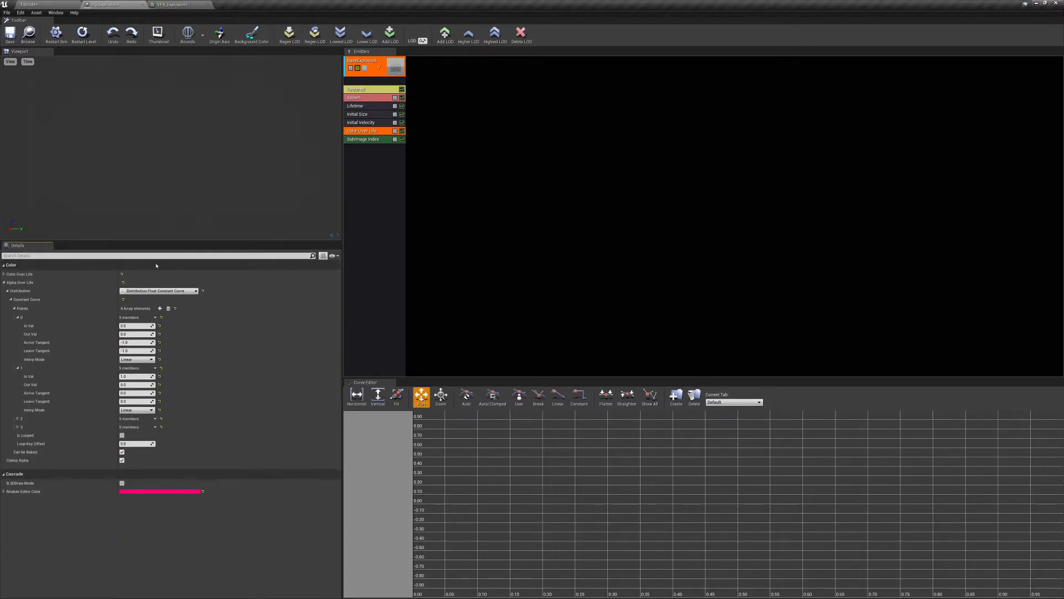
{"action": "left_click", "coordinate": [138, 376]}
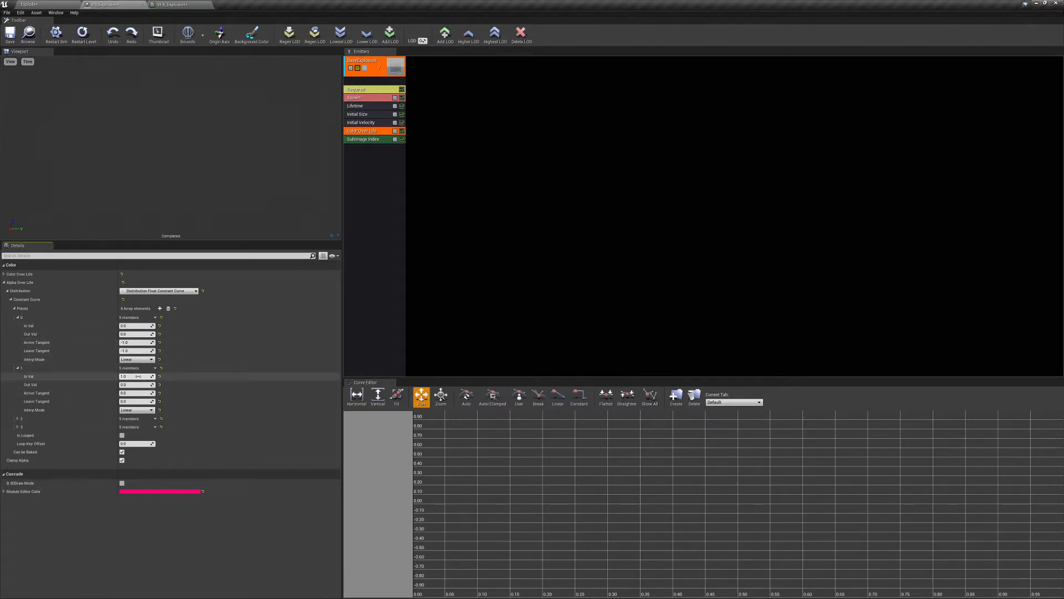
{"action": "type", "text": "0.1"}
{"action": "left_click", "coordinate": [131, 384]}
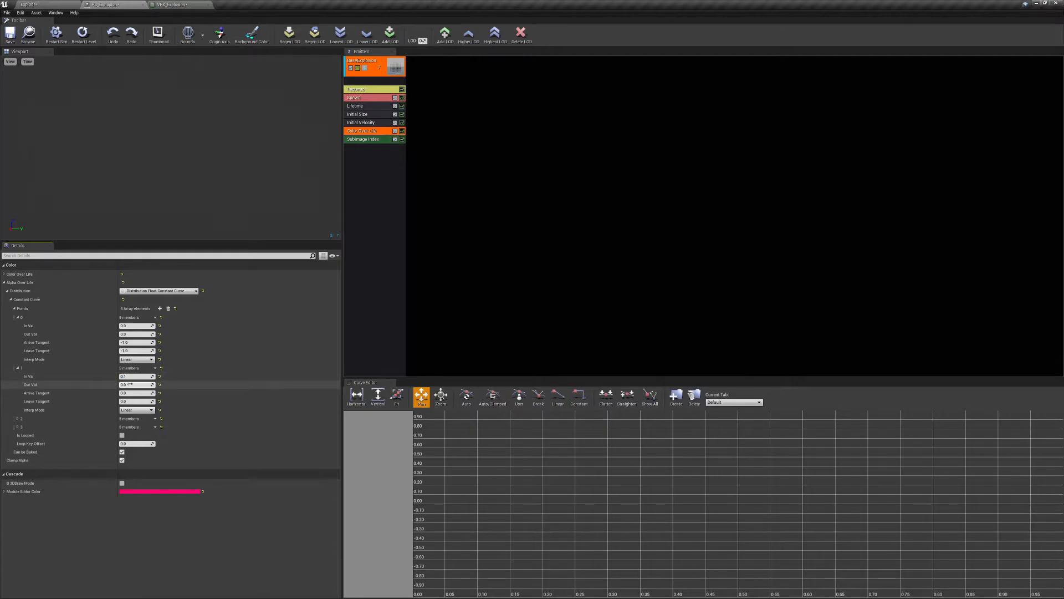
{"action": "type", "text": "1.0"}
Set Alpha Over Life point 2's In Val to 0.85 and its Out Val to 1
{"action": "left_click", "coordinate": [19, 419]}
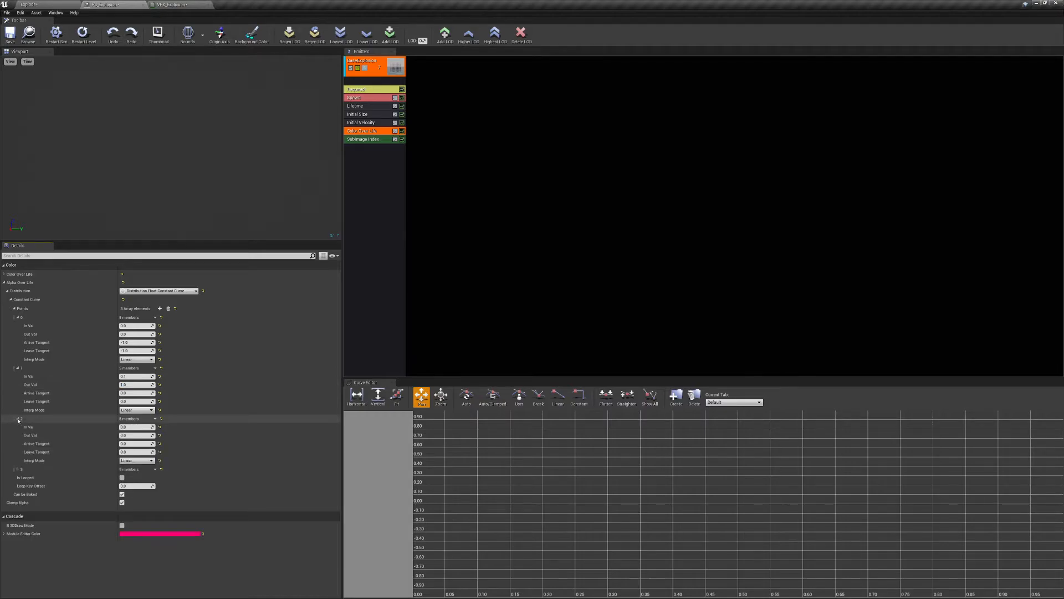
{"action": "left_click", "coordinate": [132, 427]}
{"action": "key", "text": "BackSpace"}
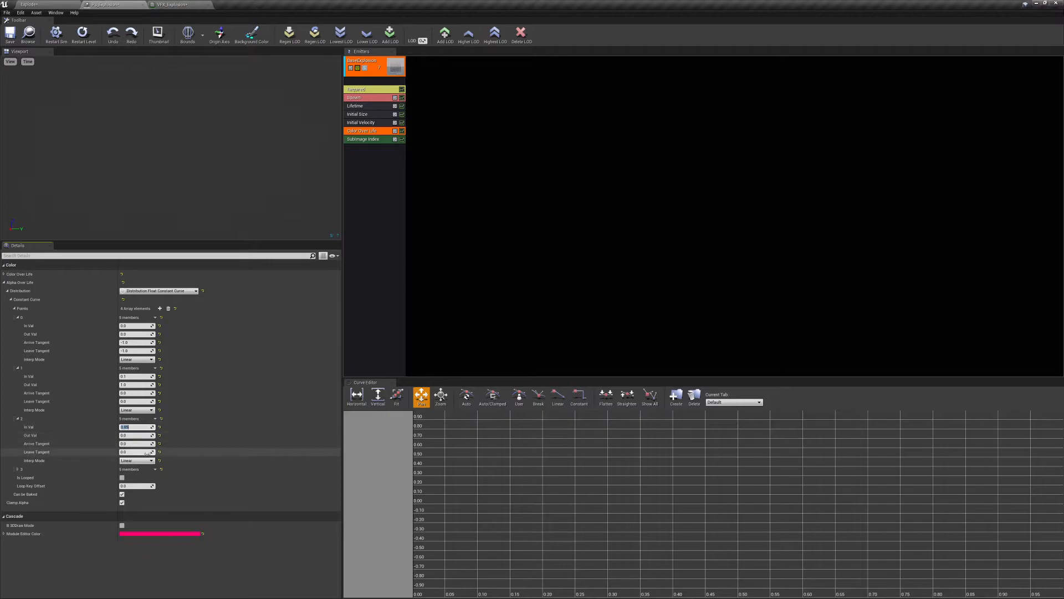
{"action": "key", "text": "Return"}
{"action": "left_click", "coordinate": [136, 436]}
{"action": "type", "text": "1.0"}
{"action": "key", "text": "Return"}
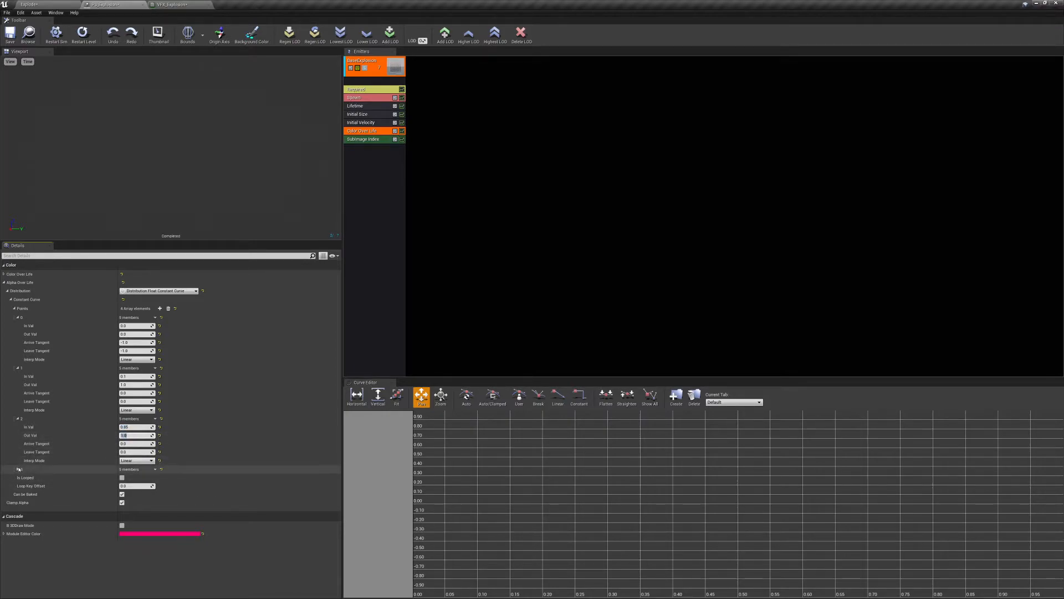
Set Alpha Over Life point 3's In Val to 1, with its Out Val at 0
{"action": "left_click", "coordinate": [18, 469]}
{"action": "left_click", "coordinate": [128, 477]}
{"action": "type", "text": "1.0"}
{"action": "left_click", "coordinate": [128, 486]}
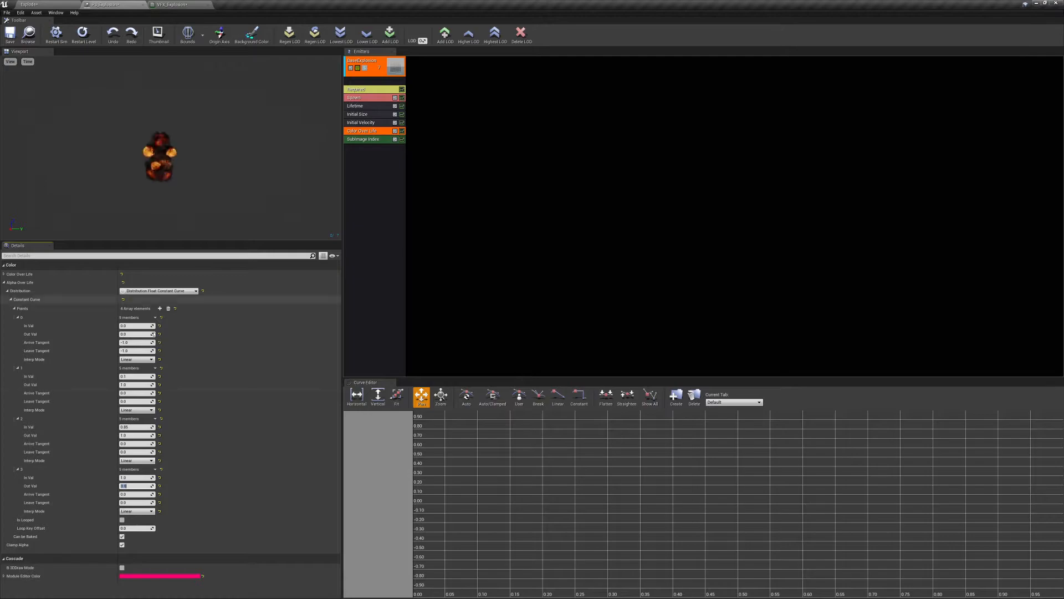
{"action": "left_click", "coordinate": [133, 377]}
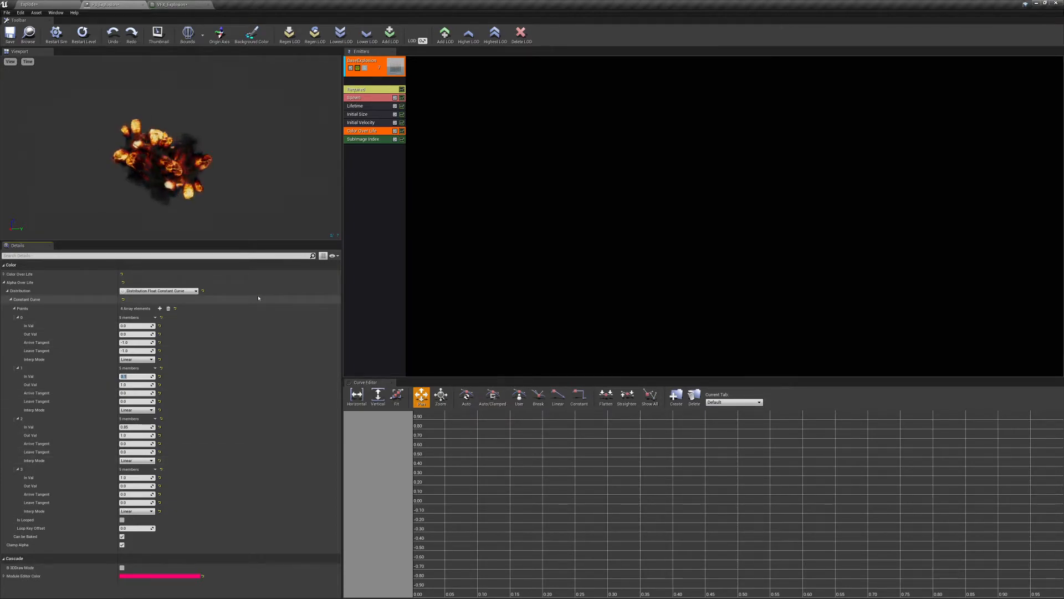
{"action": "left_click", "coordinate": [133, 326]}
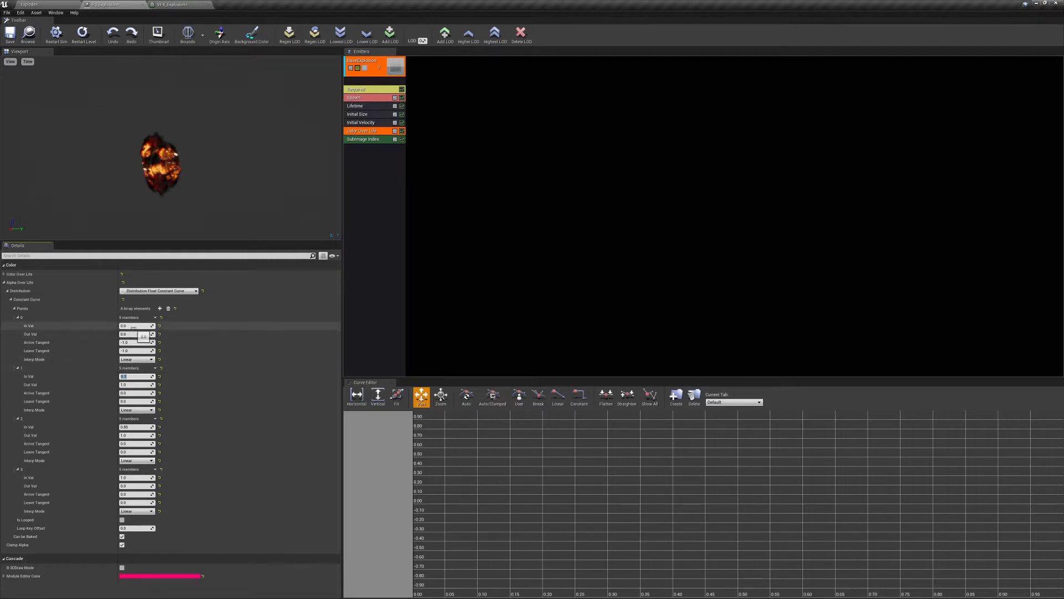
{"action": "left_click", "coordinate": [135, 334]}
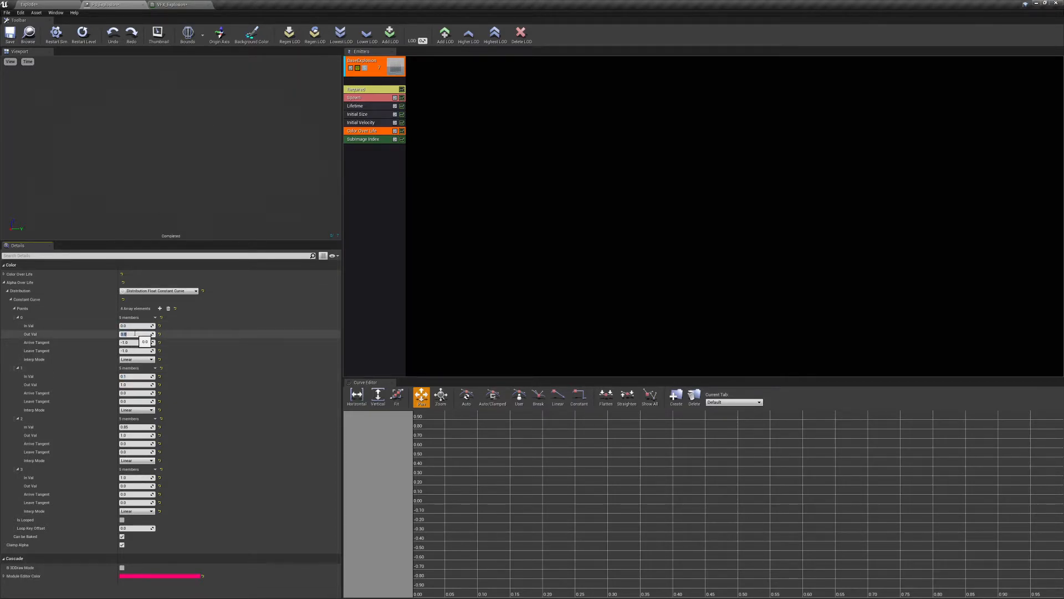
Review the In Val and Out Val entries of Alpha Over Life points 1, 2 and 3
{"action": "left_click", "coordinate": [136, 376]}
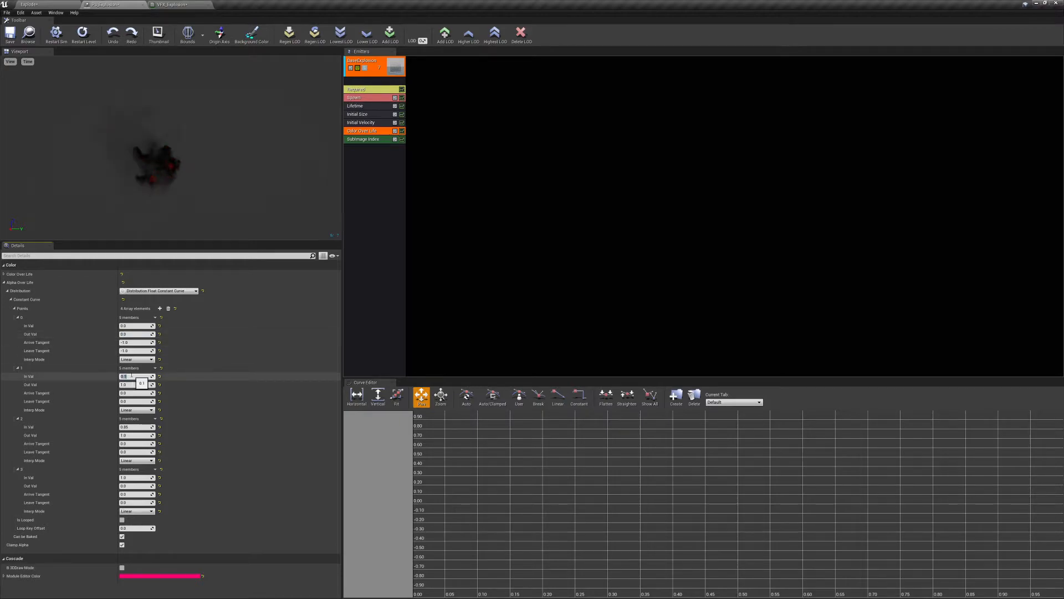
{"action": "left_click", "coordinate": [136, 384]}
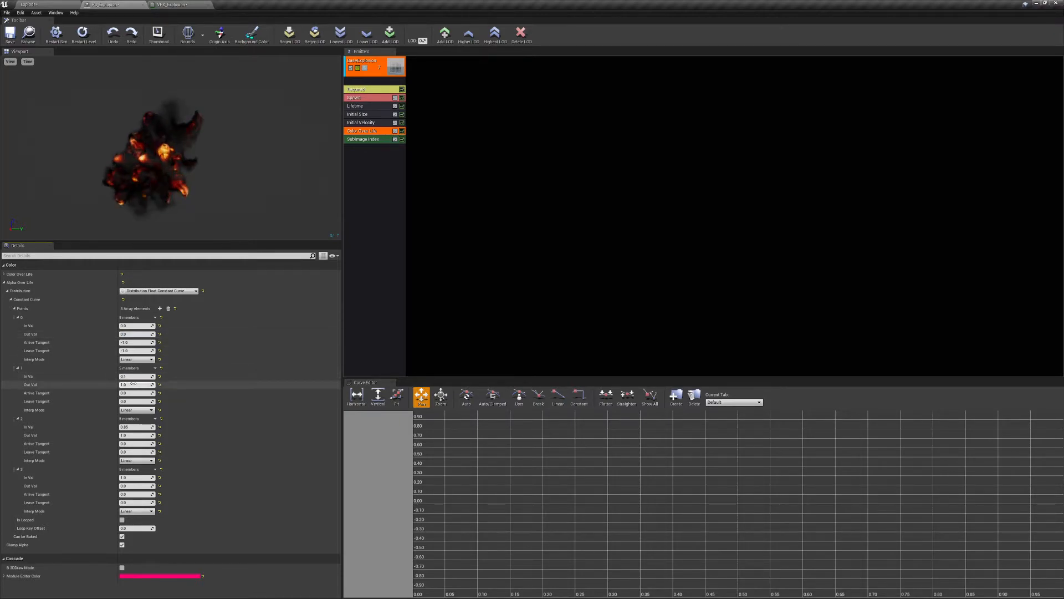
{"action": "left_click", "coordinate": [131, 426]}
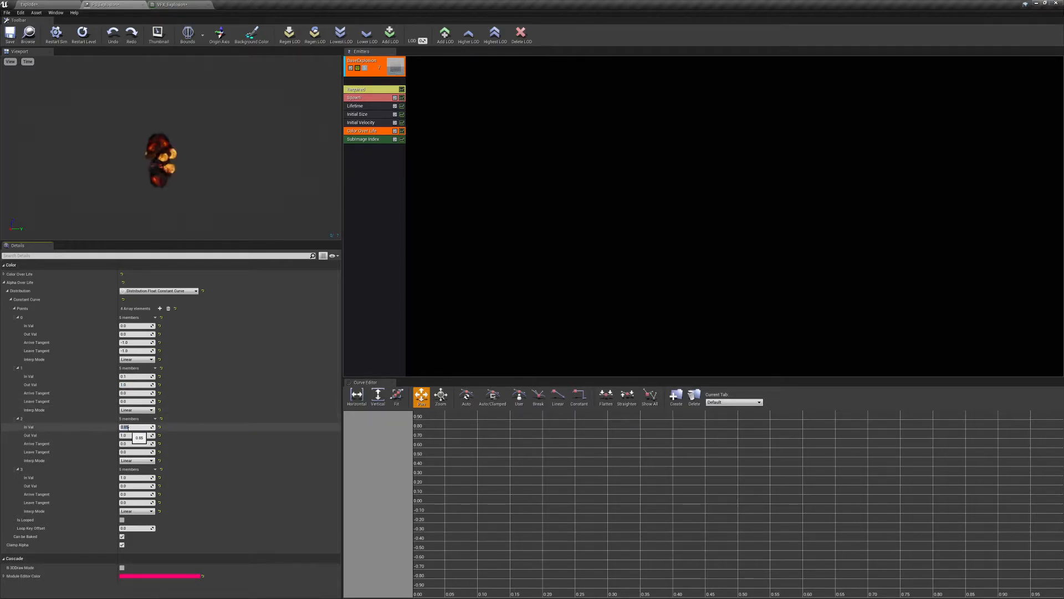
{"action": "left_click", "coordinate": [133, 435]}
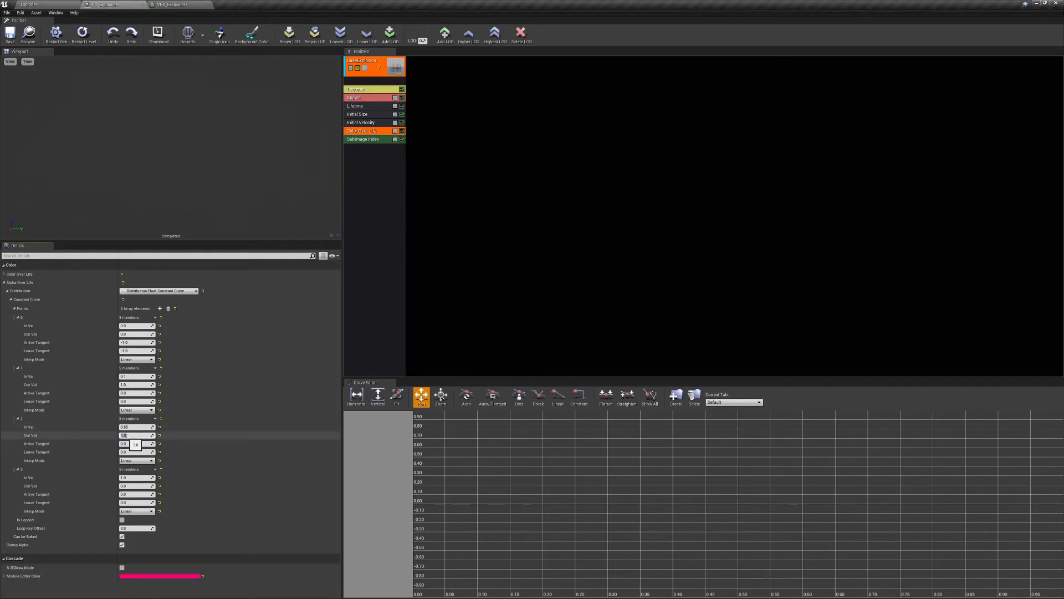
{"action": "left_click", "coordinate": [126, 478]}
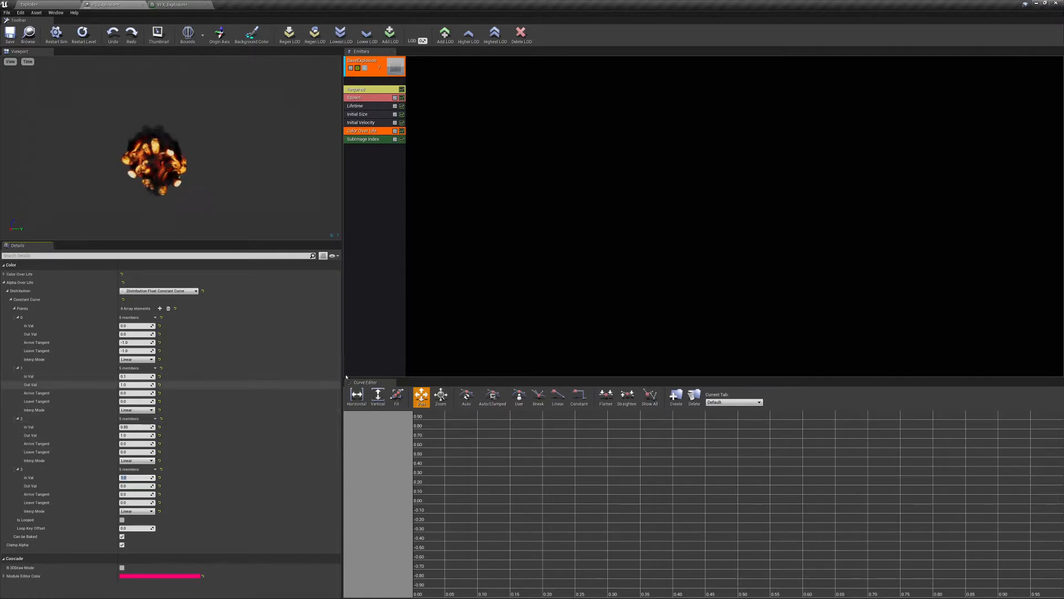
Enlarge the curve editor, plot the Color Over Life module's curves fitted to view, and hide the color curve
{"action": "left_click_drag", "start_coordinate": [363, 377], "coordinate": [386, 269]}
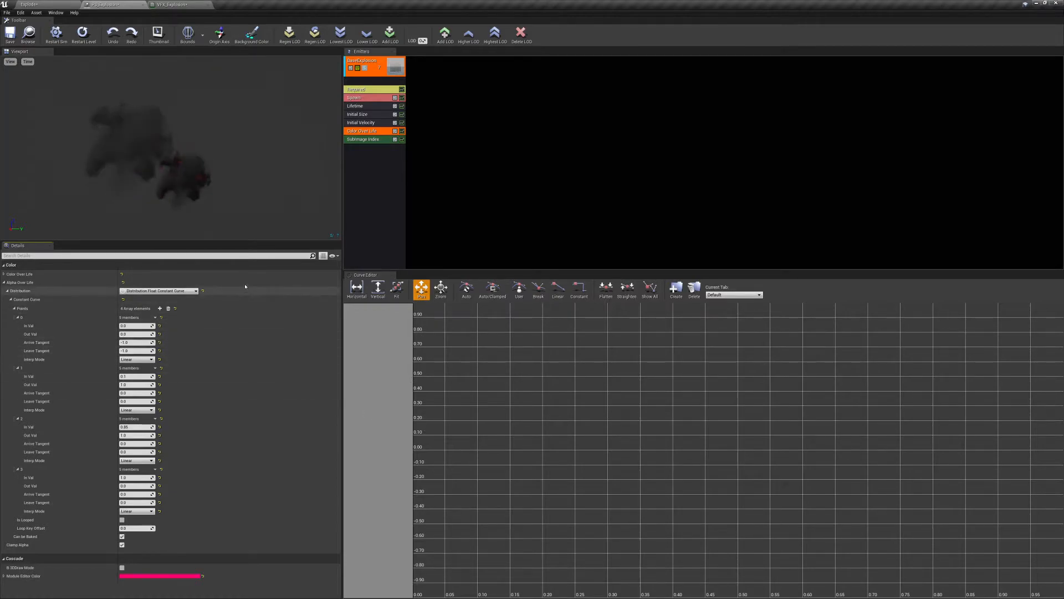
{"action": "left_click", "coordinate": [401, 131]}
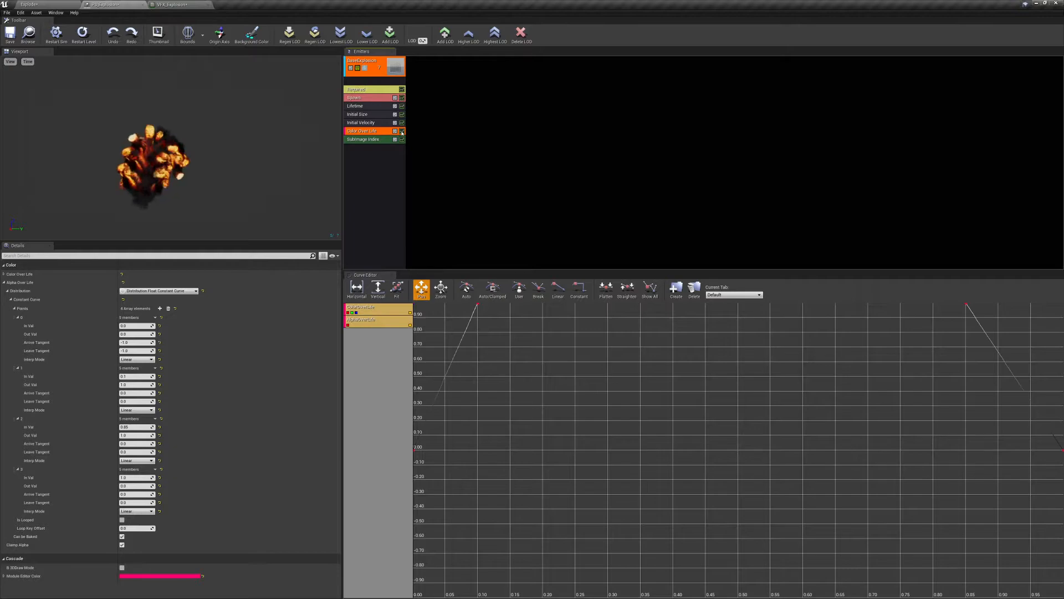
{"action": "left_click", "coordinate": [397, 289]}
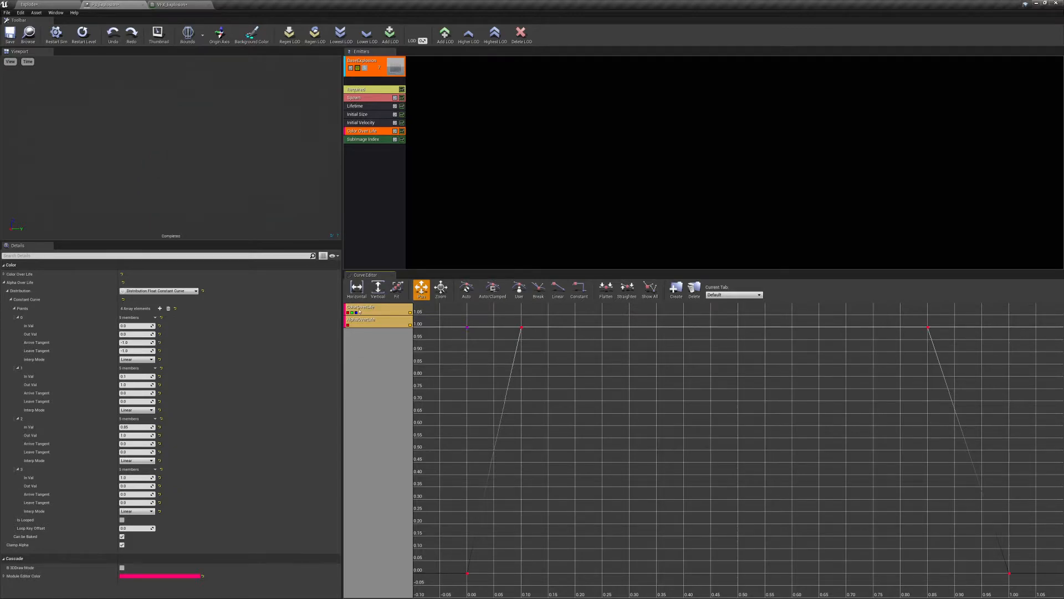
{"action": "left_click", "coordinate": [410, 313]}
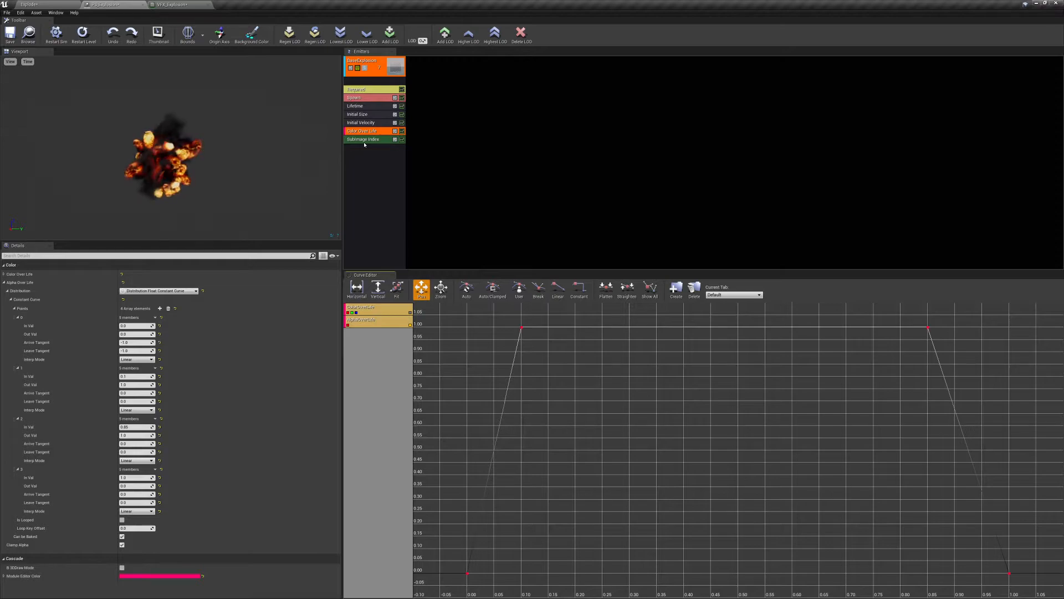
Add a Size By Life module to the BaseExplosion emitter and slightly enlarge the preview viewport
{"action": "left_click", "coordinate": [361, 159]}
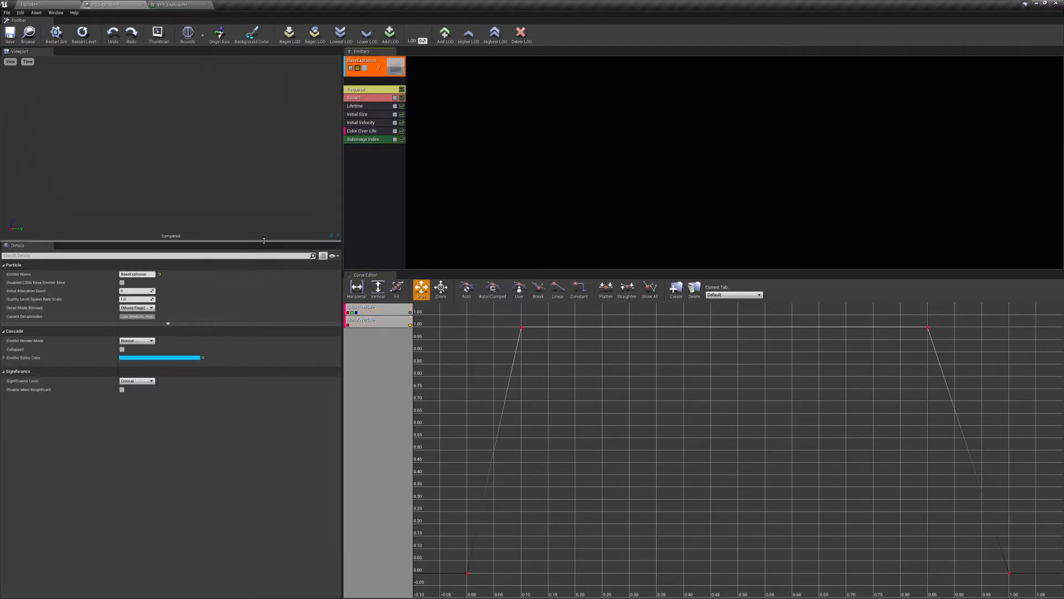
{"action": "left_click_drag", "start_coordinate": [263, 245], "coordinate": [264, 253]}
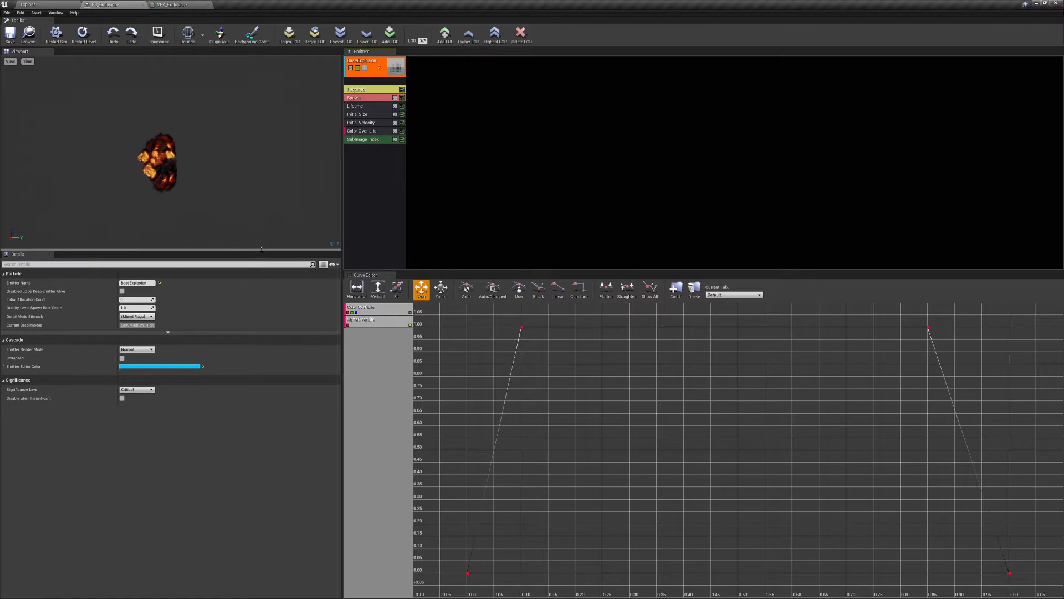
{"action": "right_click", "coordinate": [358, 162]}
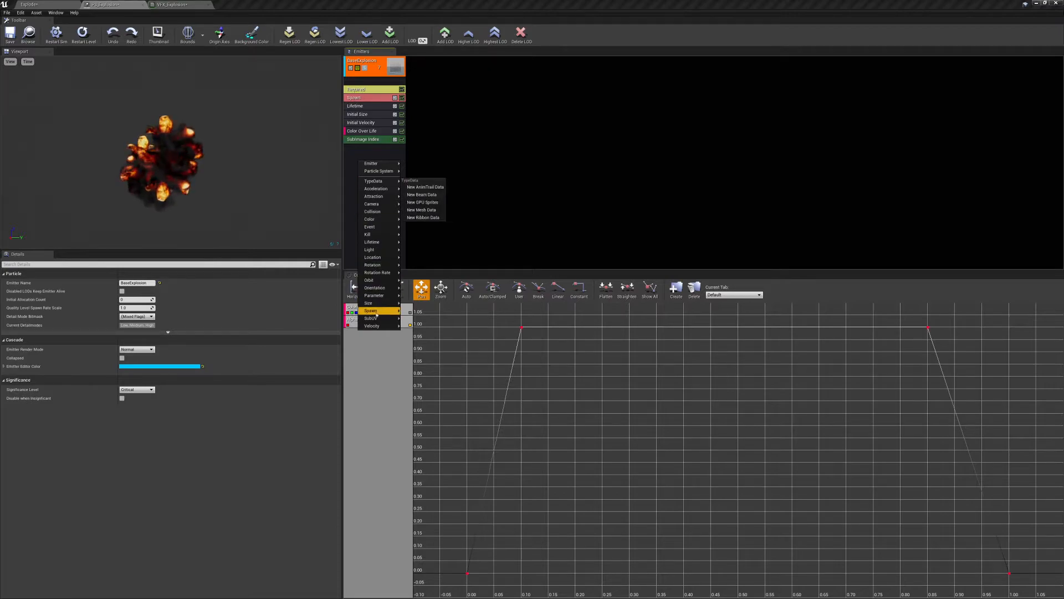
{"action": "mouse_move", "coordinate": [376, 305]}
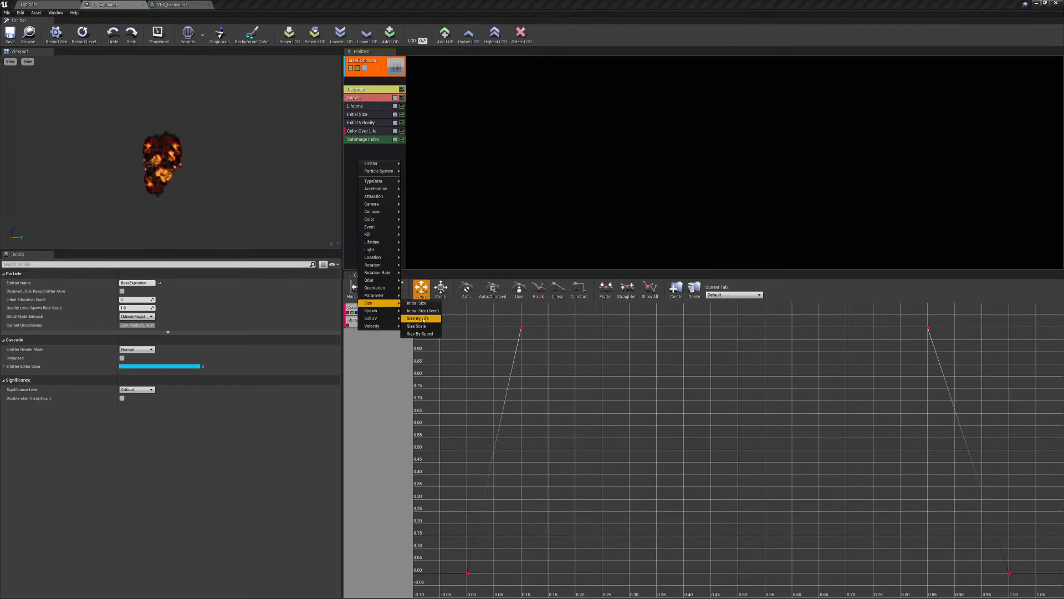
{"action": "left_click", "coordinate": [423, 319]}
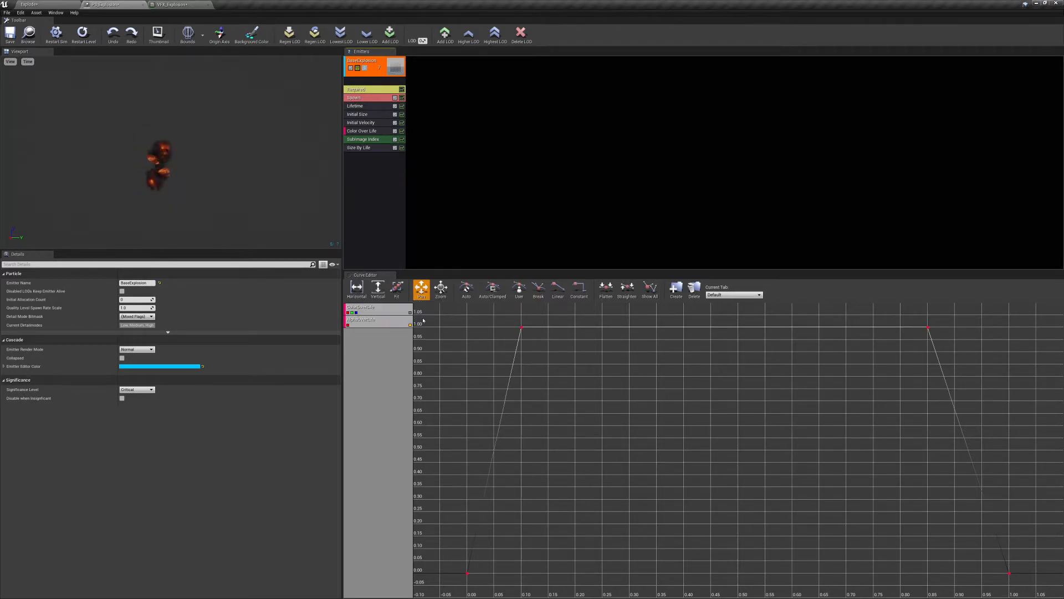
Add two more points to the Size By Life module's Life Multiplier curve
{"action": "left_click", "coordinate": [380, 148]}
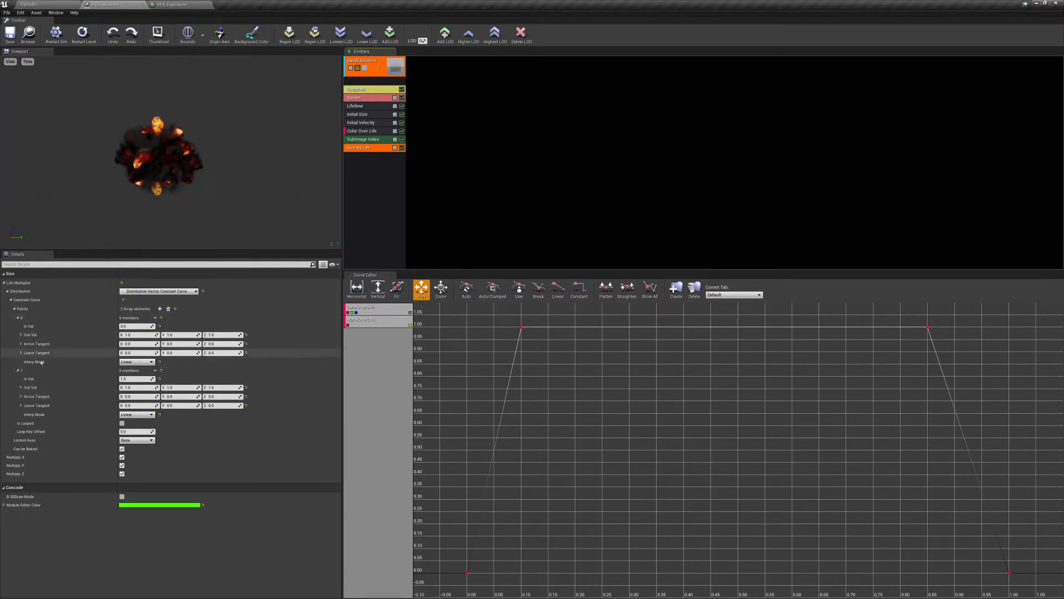
{"action": "left_click", "coordinate": [159, 308]}
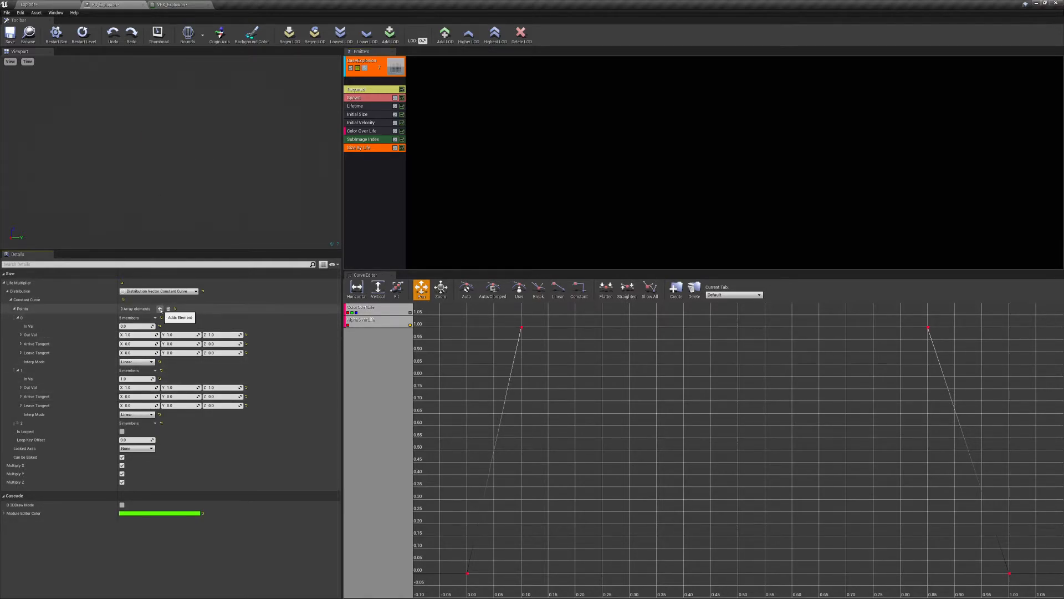
{"action": "left_click", "coordinate": [160, 309]}
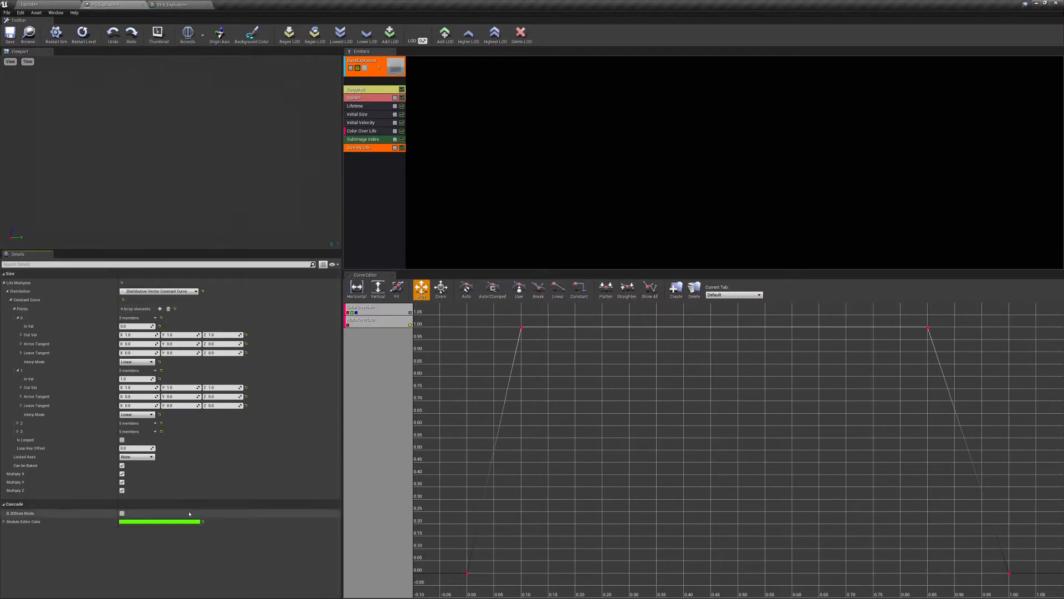
Set Life Multiplier point 0's Out Val to 0 on X, Y and Z, with its In Val at 0
{"action": "left_click", "coordinate": [132, 327]}
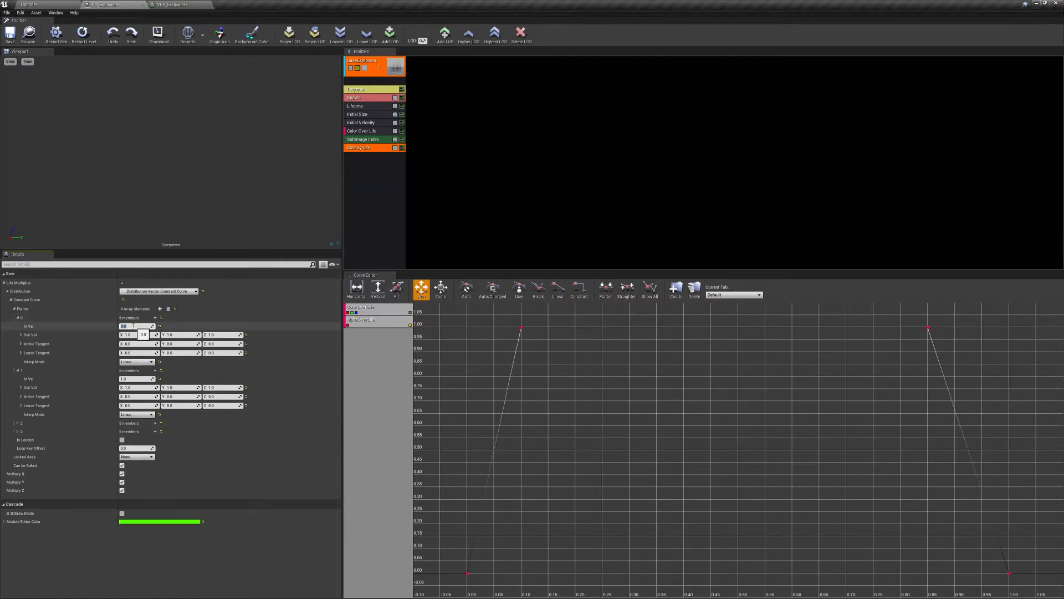
{"action": "left_click", "coordinate": [148, 335]}
{"action": "type", "text": "0"}
{"action": "key", "text": "Return"}
{"action": "left_click", "coordinate": [176, 335]}
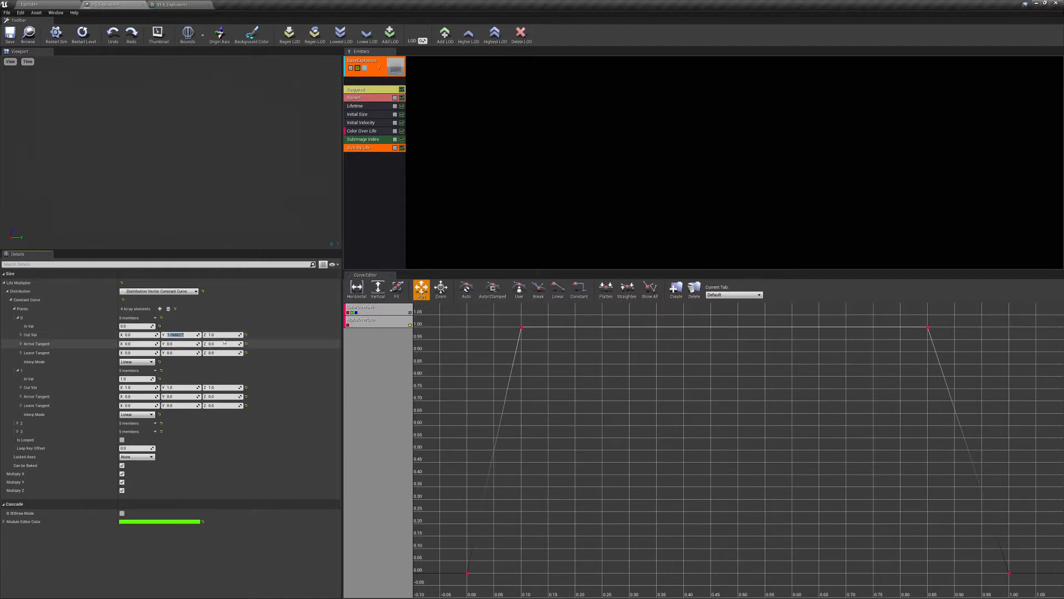
{"action": "type", "text": "0"}
{"action": "key", "text": "Return"}
{"action": "left_click", "coordinate": [220, 335]}
{"action": "type", "text": "0"}
{"action": "key", "text": "Return"}
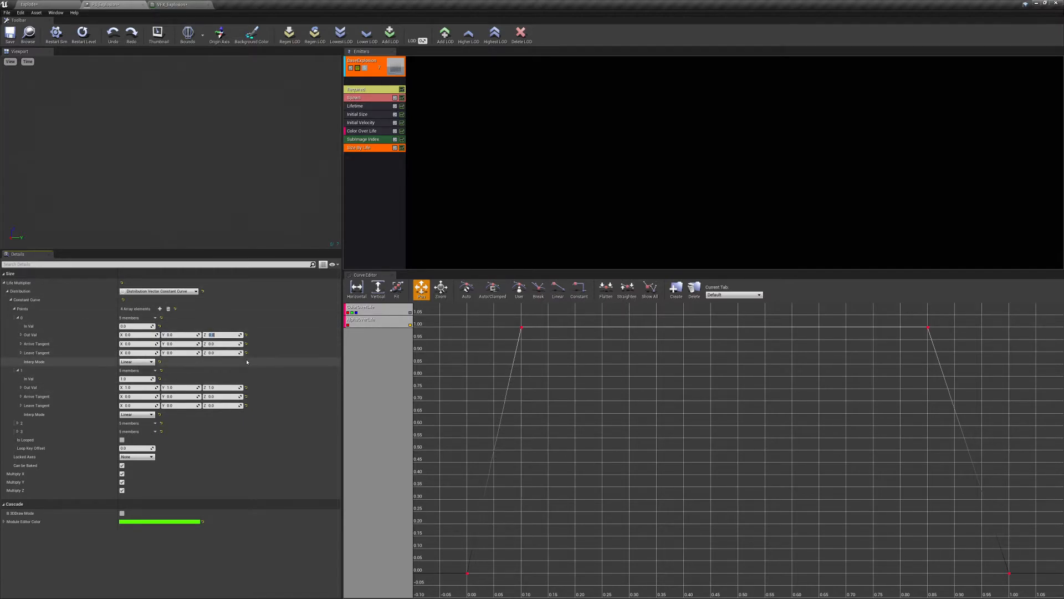
Set Life Multiplier point 1's In Val to 0.1, and the X of its Out Val, Arrive Tangent and Leave Tangent to 3
{"action": "left_click", "coordinate": [133, 379]}
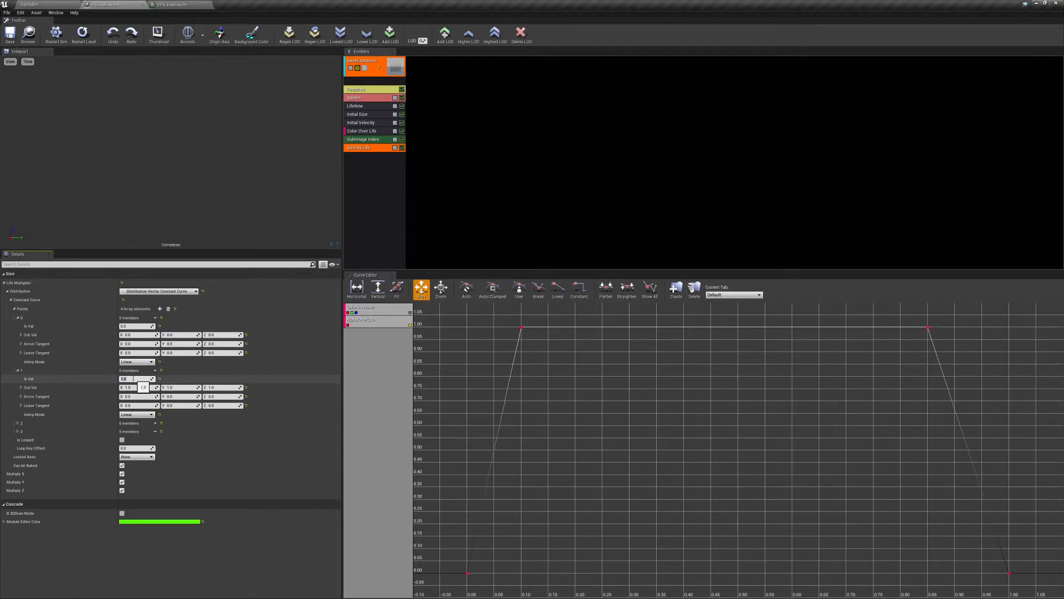
{"action": "key", "text": "BackSpace"}
{"action": "type", "text": "0.1"}
{"action": "key", "text": "Return"}
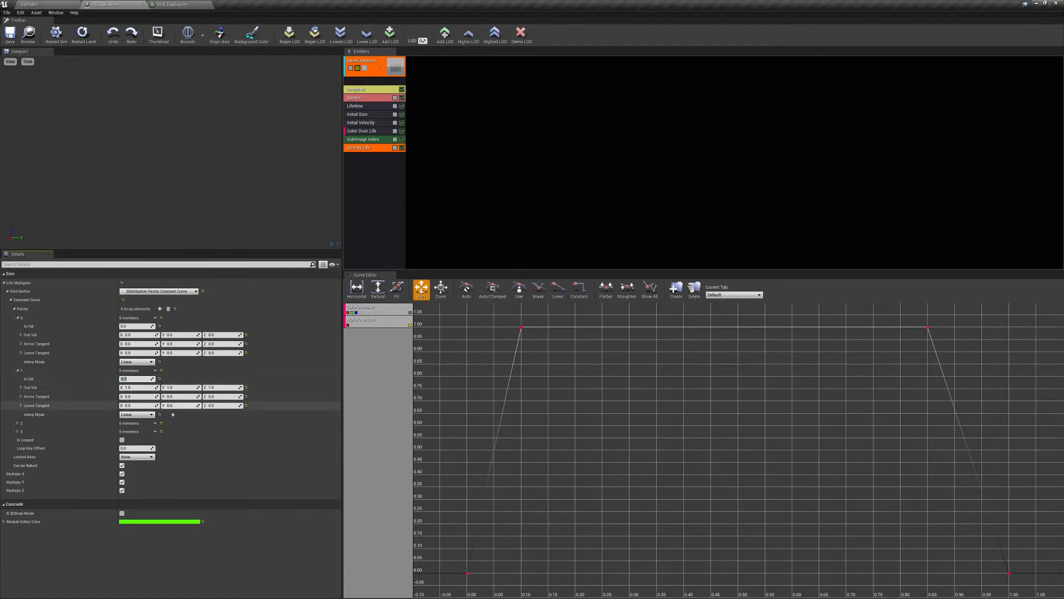
{"action": "left_click", "coordinate": [136, 386]}
{"action": "type", "text": "3"}
{"action": "left_click", "coordinate": [137, 397]}
{"action": "type", "text": "3"}
{"action": "left_click", "coordinate": [135, 406]}
Set Life Multiplier point 2's In Val to 0.5 and its Out Val to X 3, Y 1, Z 1
{"action": "left_click", "coordinate": [17, 424]}
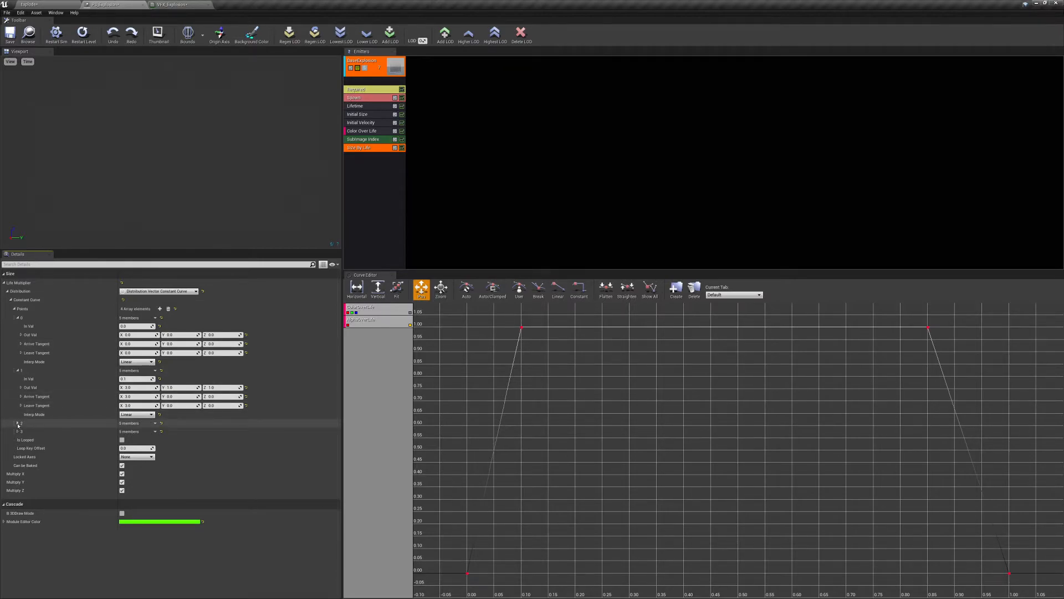
{"action": "left_click", "coordinate": [17, 424]}
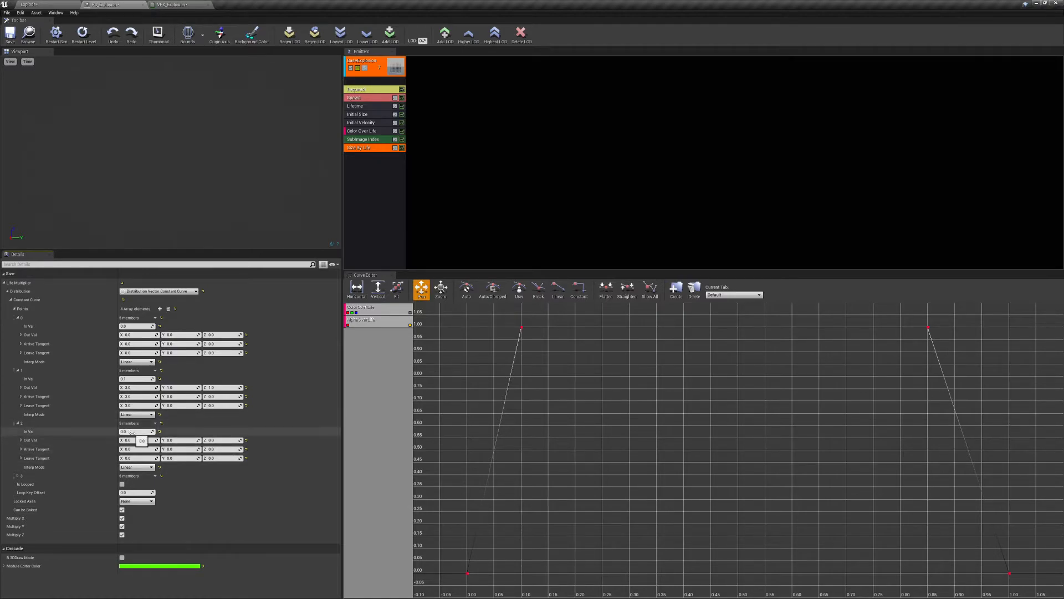
{"action": "type", "text": "0.5"}
{"action": "key", "text": "Return"}
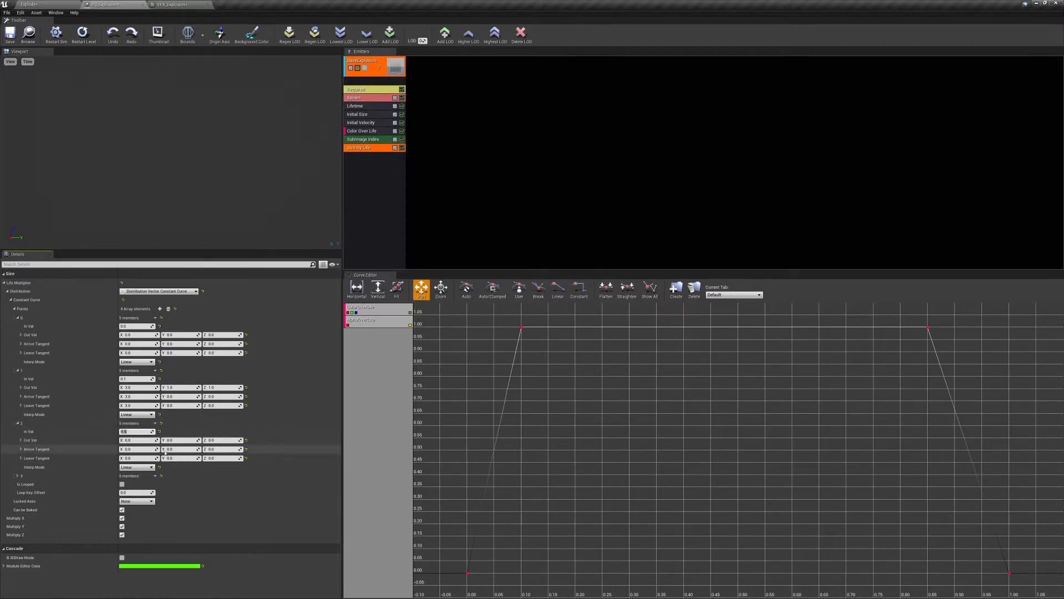
{"action": "left_click", "coordinate": [154, 439]}
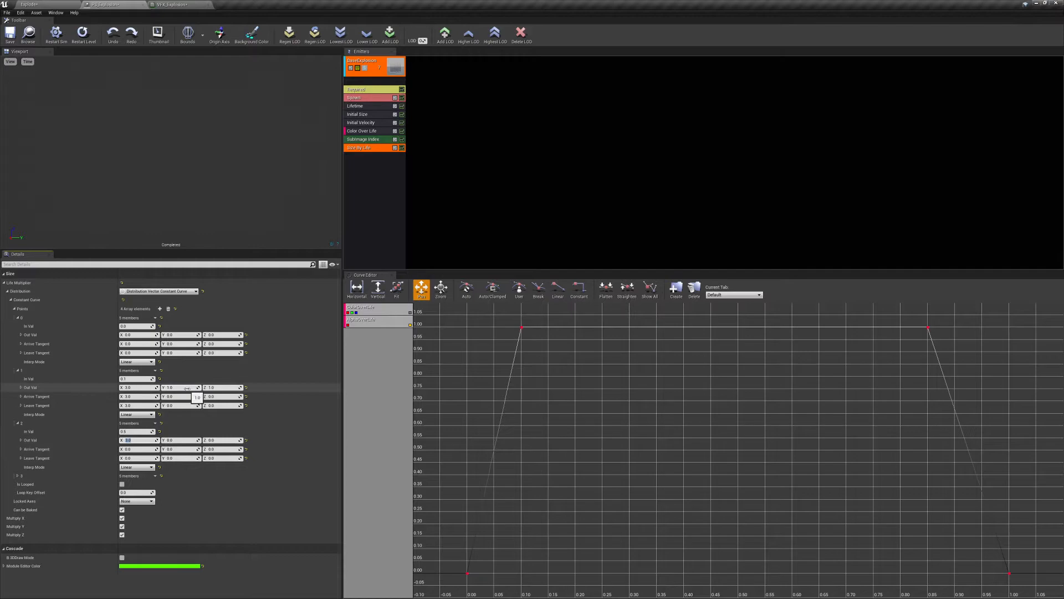
{"action": "left_click", "coordinate": [189, 441]}
{"action": "type", "text": "1.0"}
{"action": "left_click", "coordinate": [218, 439]}
{"action": "type", "text": "1.0"}
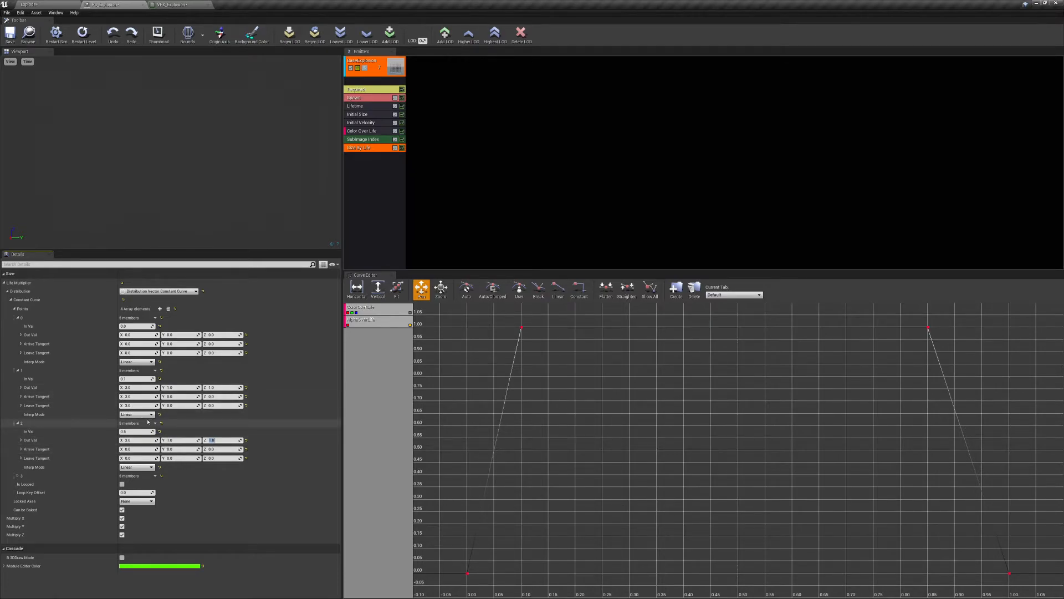
Set Life Multiplier point 3's In Val to 1 and its Out Val to 2 on X, Y and Z
{"action": "left_click", "coordinate": [18, 476]}
{"action": "left_click", "coordinate": [137, 484]}
{"action": "type", "text": "1"}
{"action": "key", "text": "Return"}
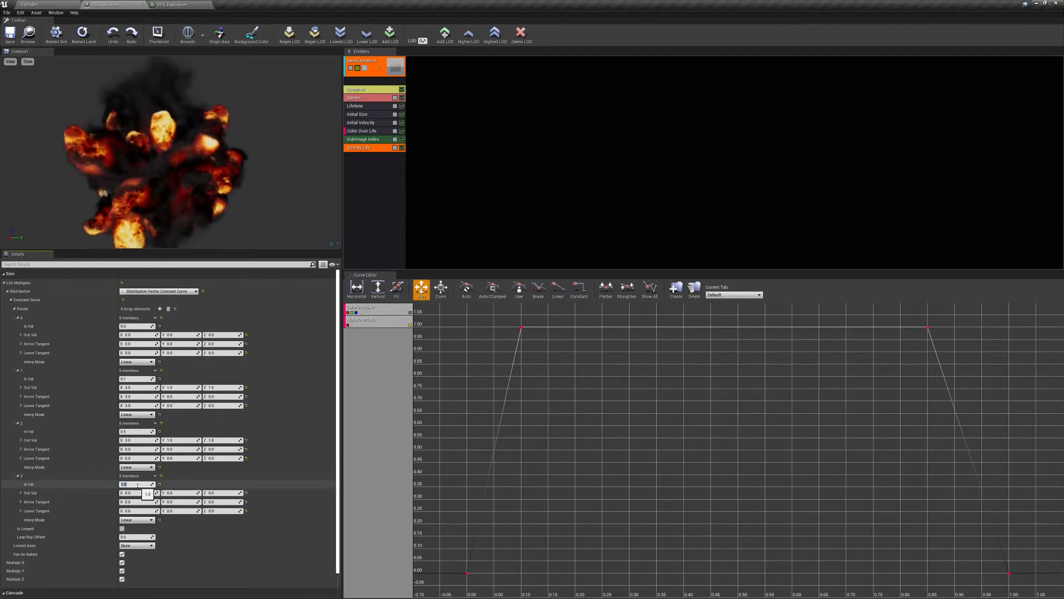
{"action": "left_click", "coordinate": [160, 172]}
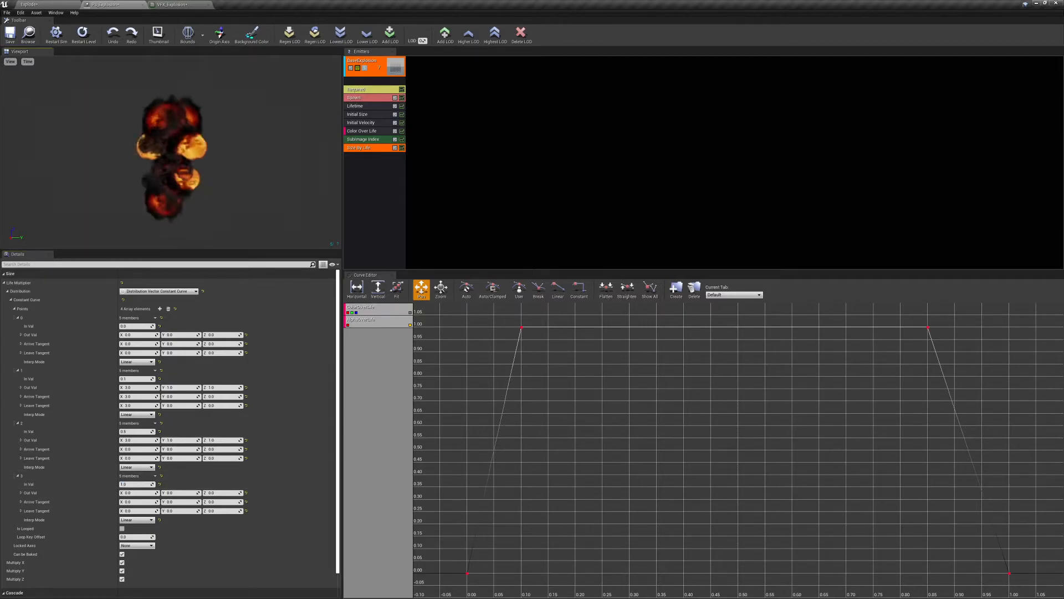
{"action": "left_click", "coordinate": [135, 493]}
{"action": "type", "text": "2"}
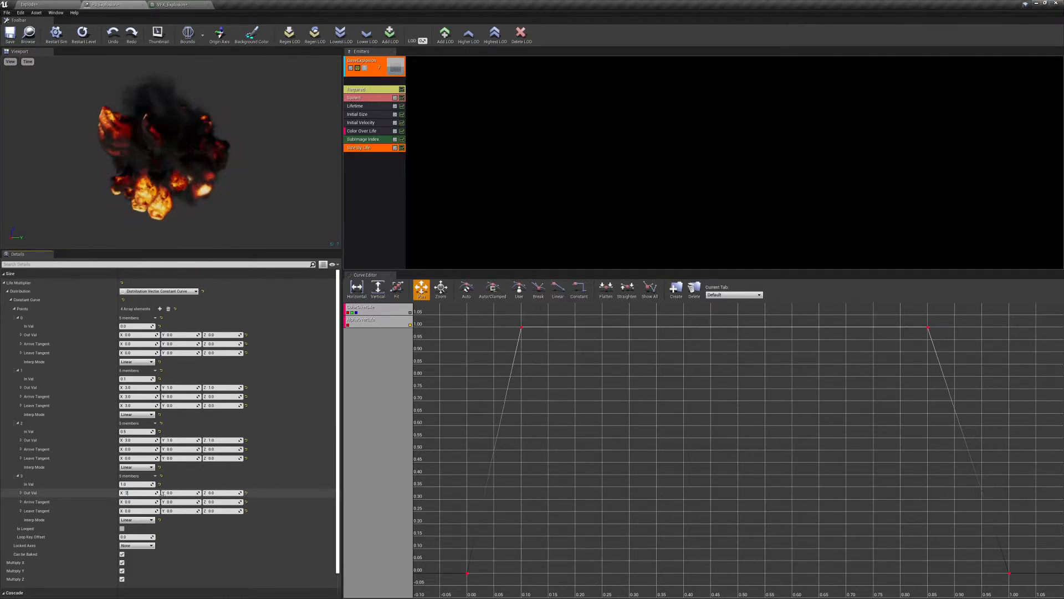
{"action": "key", "text": "Tab"}
{"action": "type", "text": "2"}
{"action": "key", "text": "Tab"}
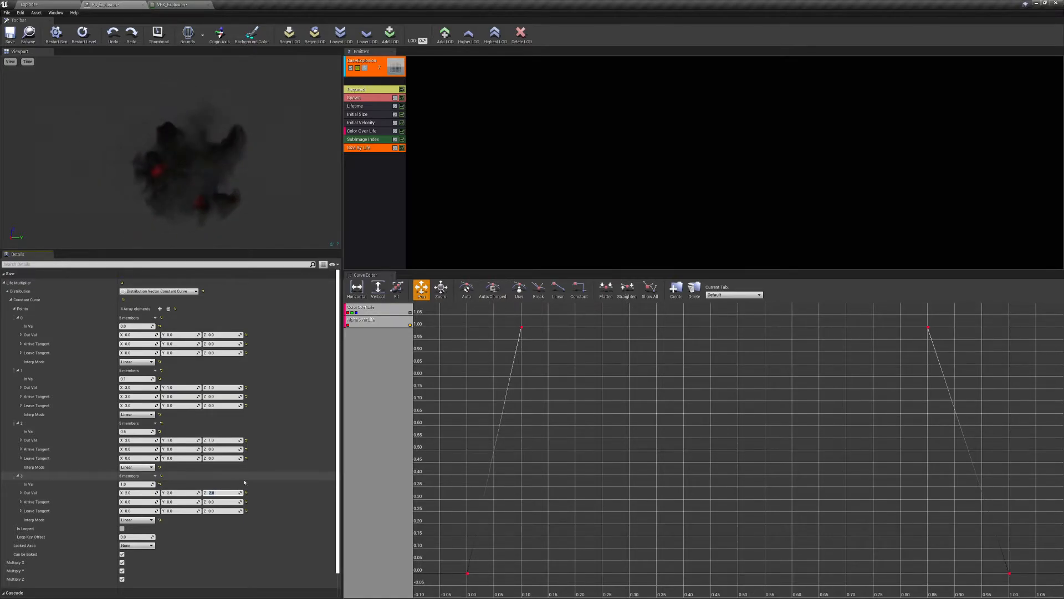
Hide the Color Over Life module's color and alpha curves in the curve editor
{"action": "left_click", "coordinate": [411, 326]}
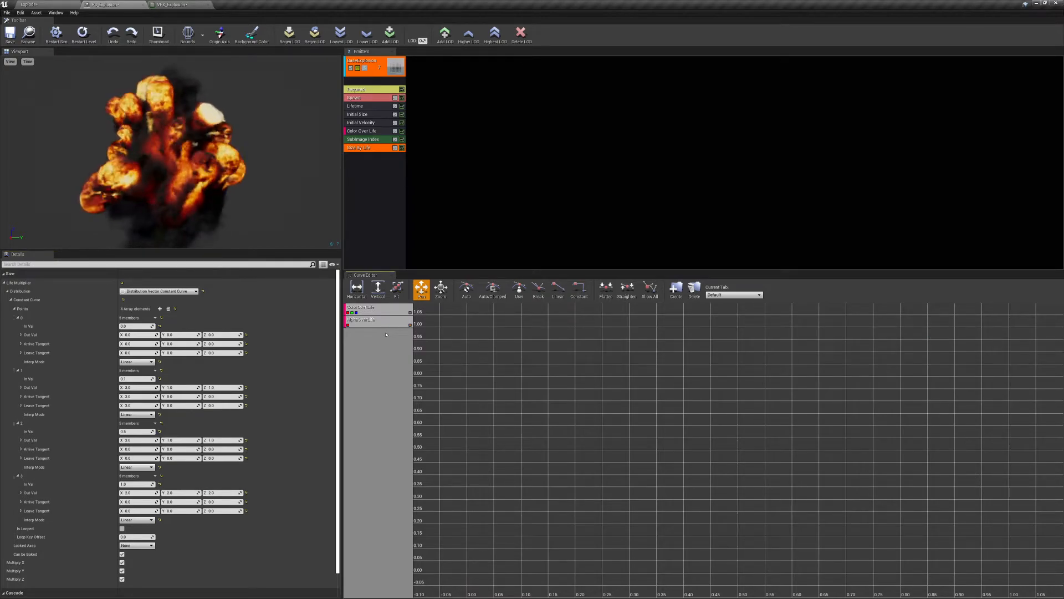
{"action": "left_click", "coordinate": [401, 133]}
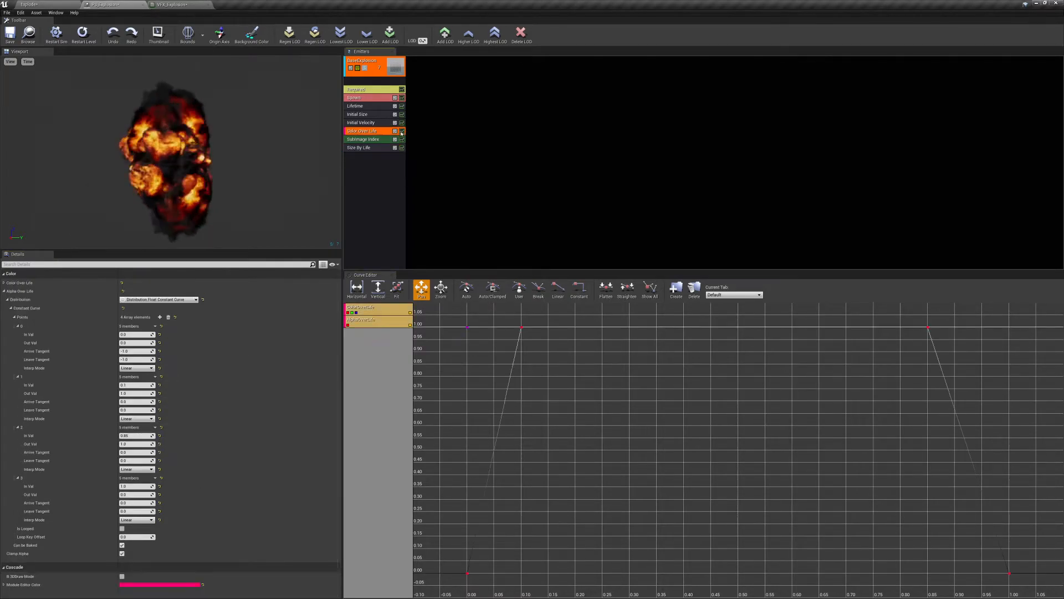
{"action": "left_click", "coordinate": [411, 314]}
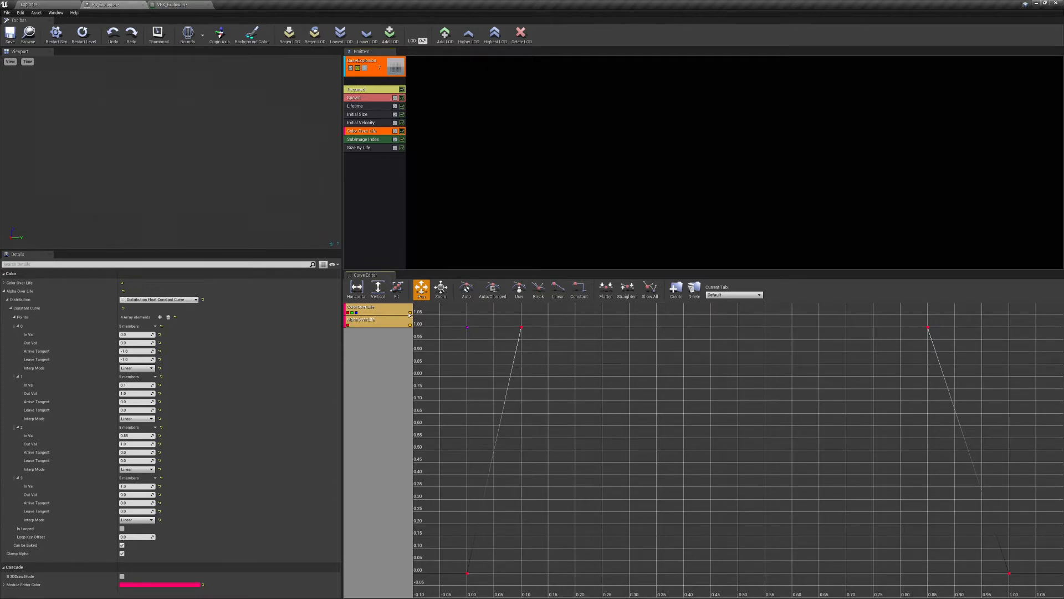
{"action": "left_click", "coordinate": [410, 313]}
{"action": "left_click", "coordinate": [411, 326]}
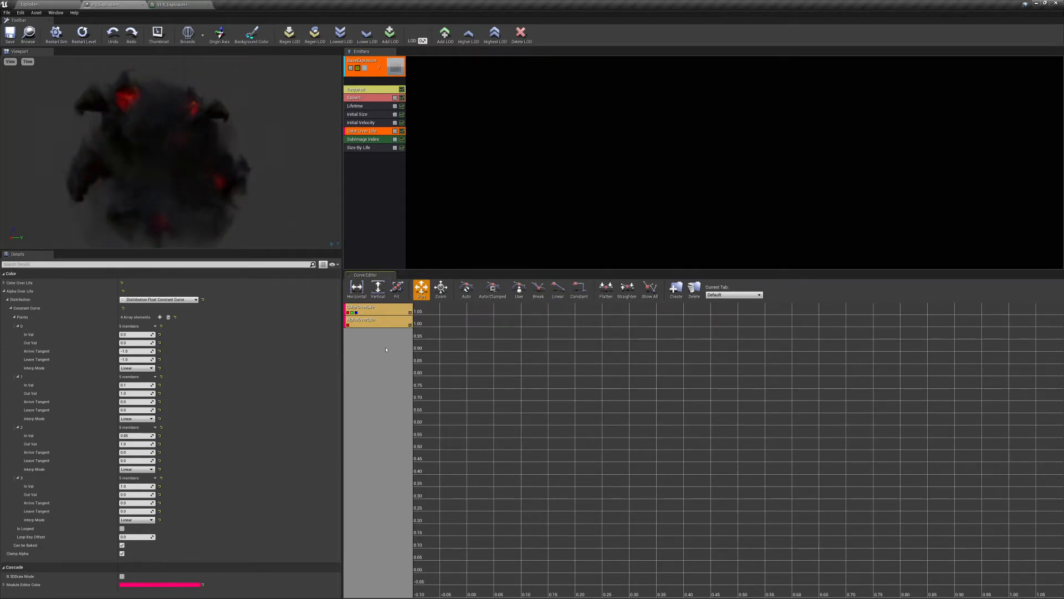
Show the Size By Life module's Life Multiplier curve in the curve editor and fit it to the view
{"action": "left_click", "coordinate": [372, 150]}
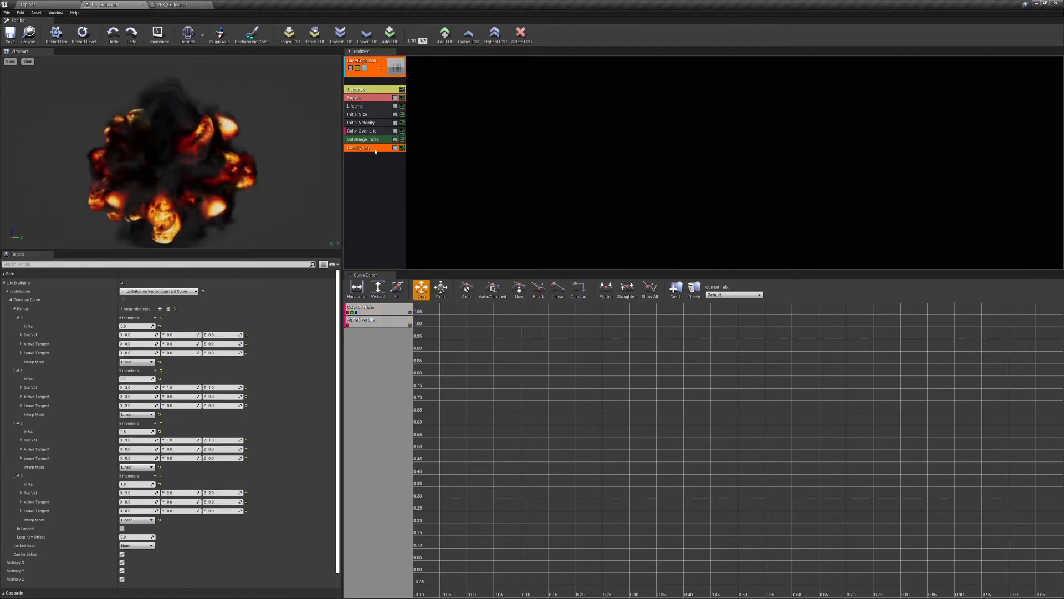
{"action": "left_click", "coordinate": [401, 148]}
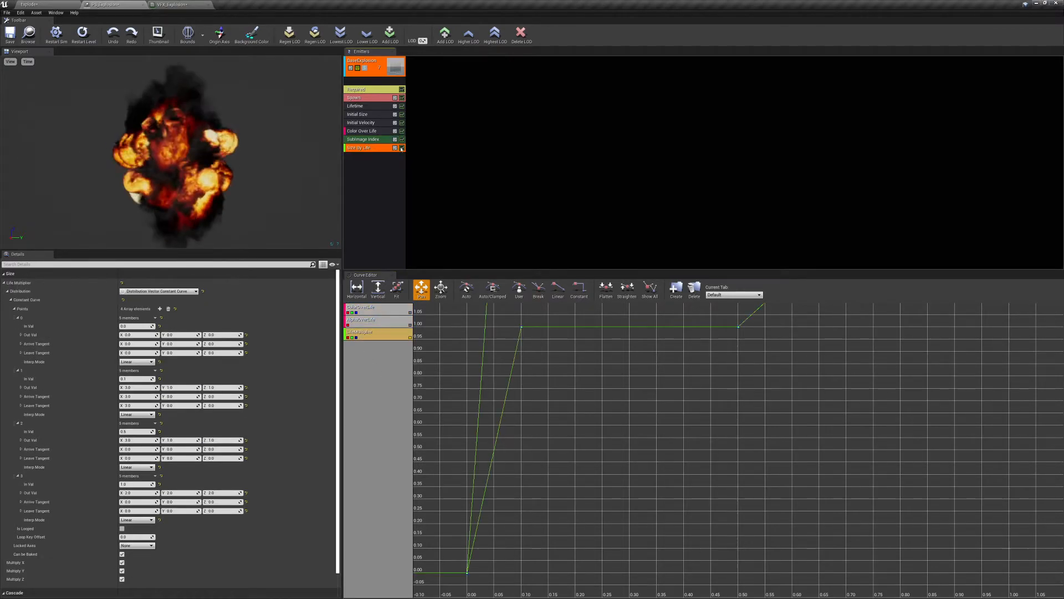
{"action": "left_click", "coordinate": [394, 289]}
{"action": "left_click", "coordinate": [393, 289]}
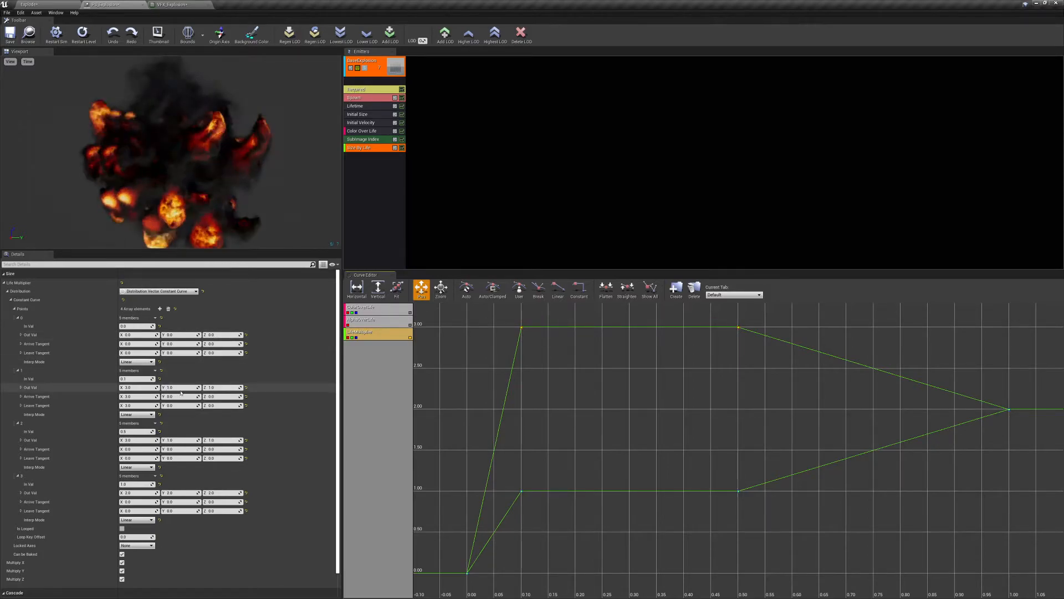
Set the Y and Z of Life Multiplier point 1's Out Val to 3
{"action": "left_click", "coordinate": [191, 388]}
{"action": "type", "text": "3"}
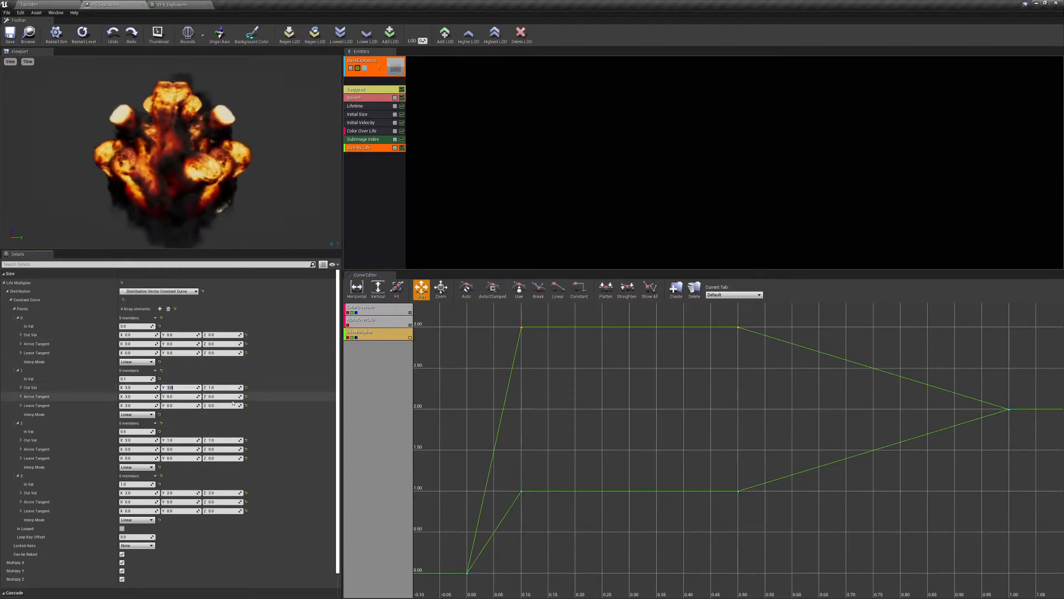
{"action": "key", "text": "Return"}
{"action": "left_click", "coordinate": [224, 388]}
{"action": "type", "text": "3"}
{"action": "key", "text": "Return"}
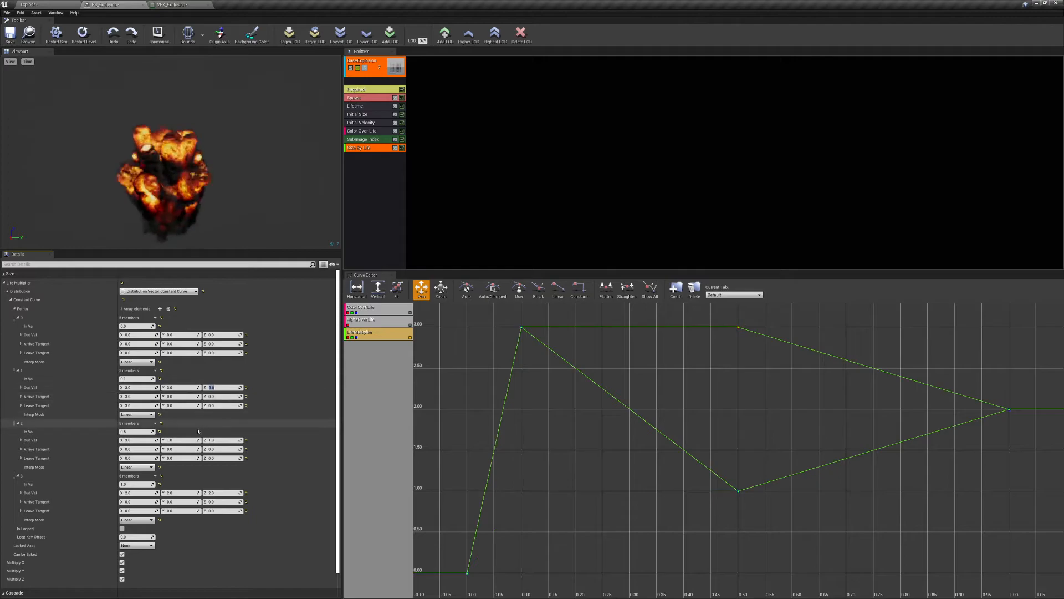
Set the Y and Z of Life Multiplier point 2's Out Val to 3
{"action": "left_click", "coordinate": [190, 440]}
{"action": "type", "text": "3"}
{"action": "key", "text": "Return"}
{"action": "left_click", "coordinate": [224, 440]}
{"action": "type", "text": "3"}
{"action": "key", "text": "Return"}
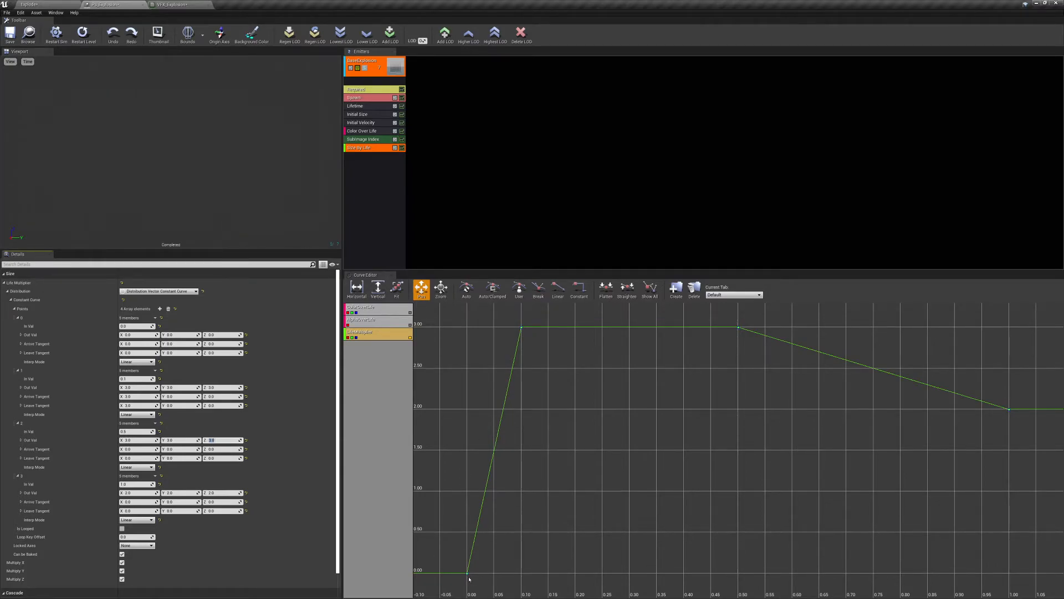
Set the Interp Mode of Life Multiplier points 0, 1, 2 and 3 to Curve Auto
{"action": "mouse_move", "coordinate": [467, 575]}
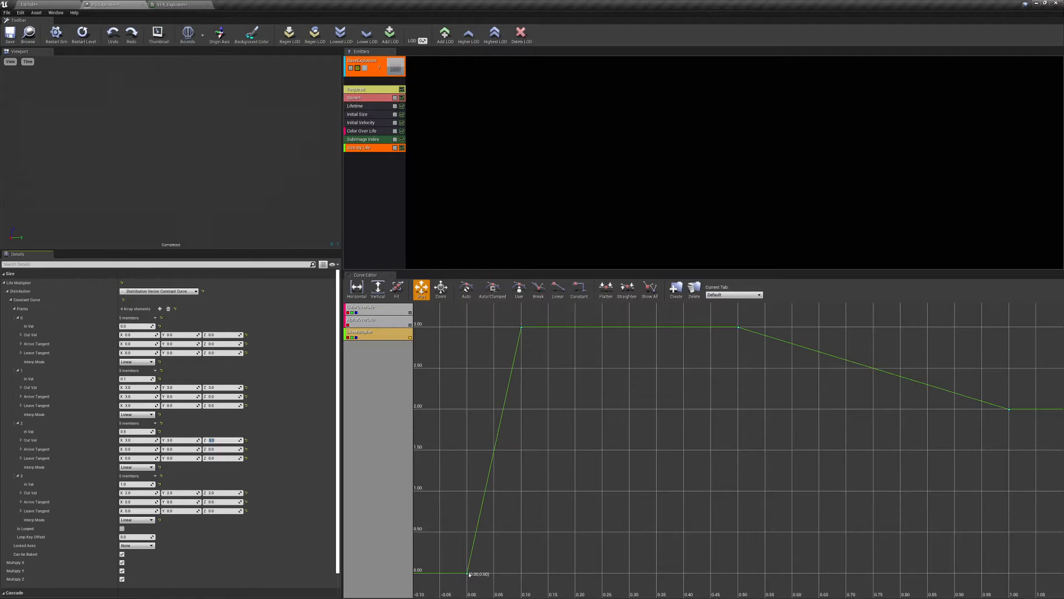
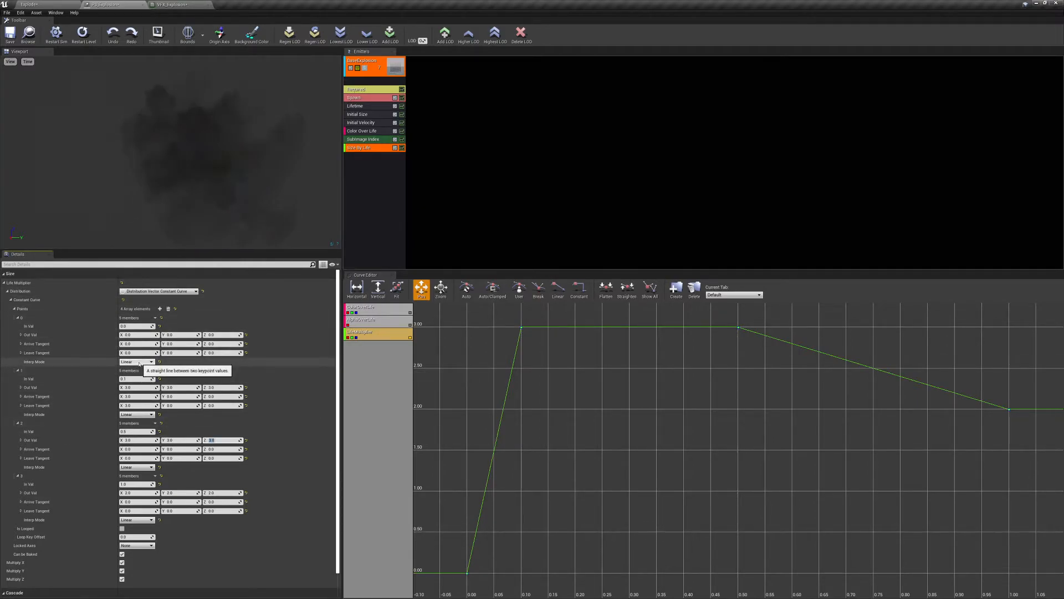
{"action": "left_click", "coordinate": [137, 362]}
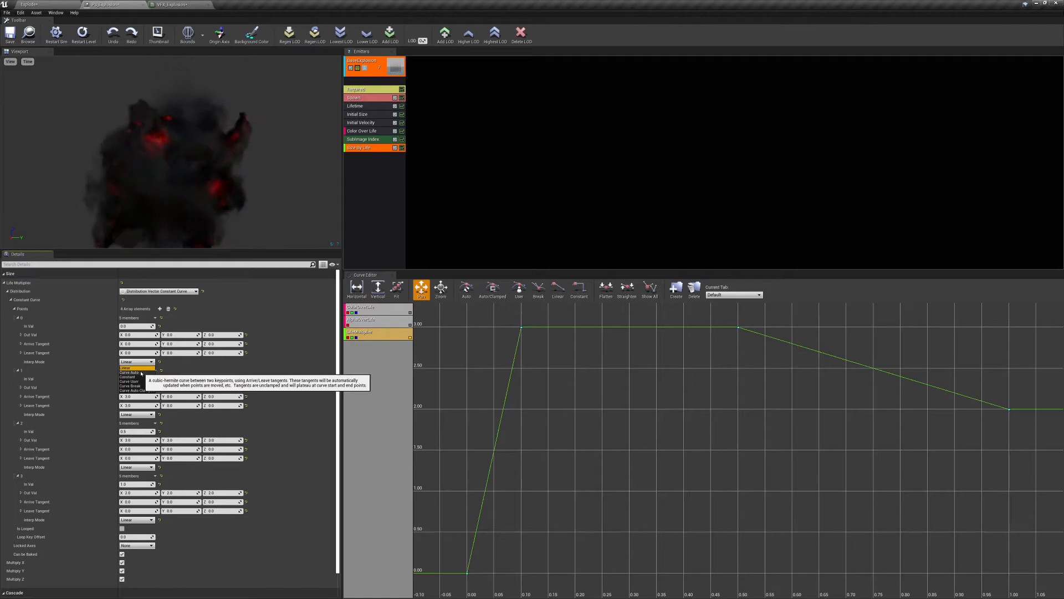
{"action": "left_click", "coordinate": [138, 373]}
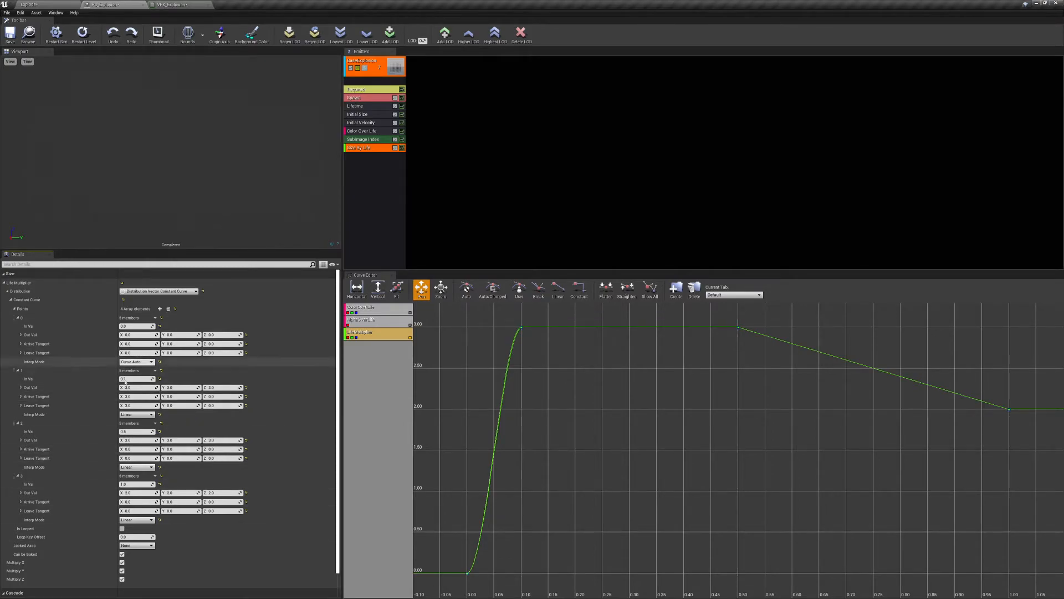
{"action": "left_click", "coordinate": [137, 415]}
{"action": "left_click", "coordinate": [129, 425]}
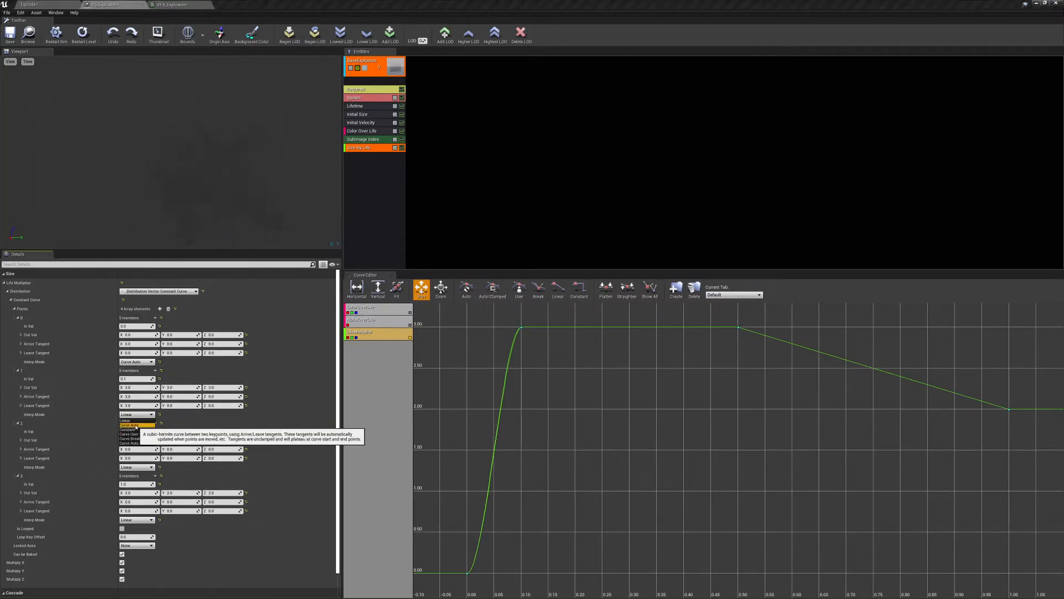
{"action": "left_click", "coordinate": [137, 467]}
{"action": "left_click", "coordinate": [137, 478]}
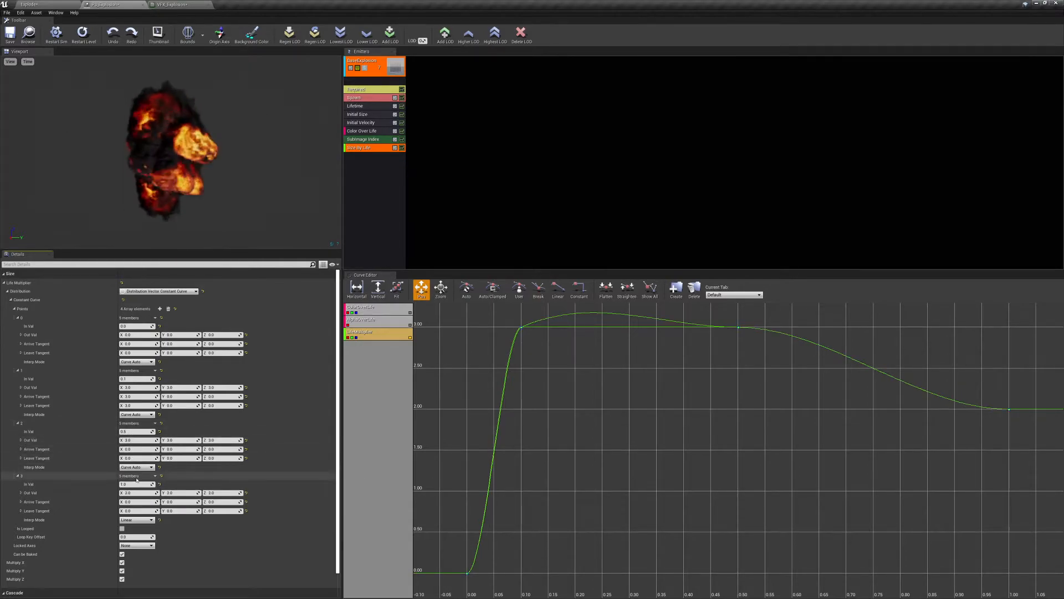
{"action": "left_click", "coordinate": [137, 519]}
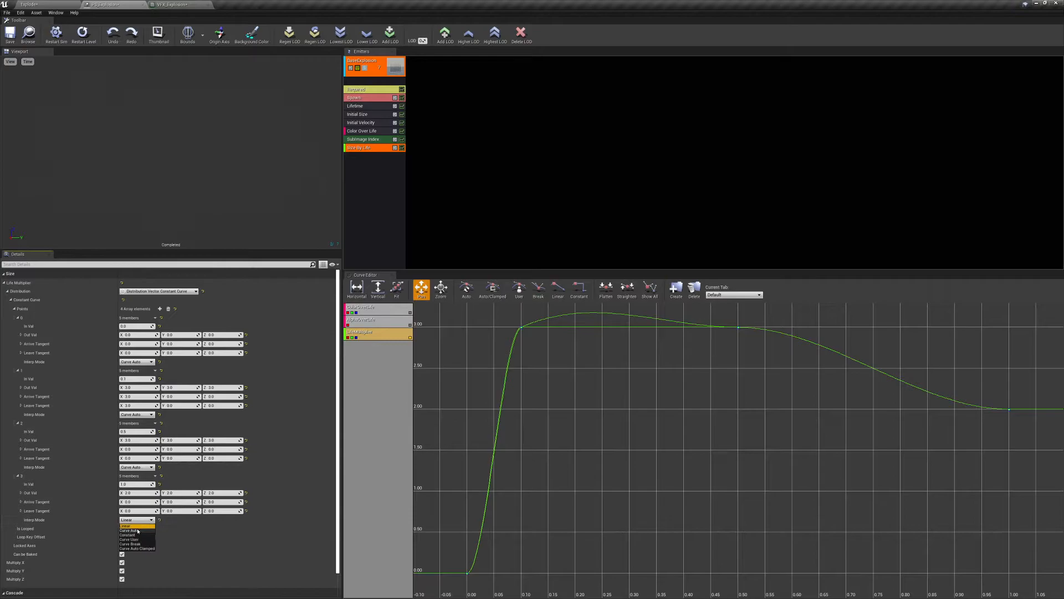
{"action": "left_click", "coordinate": [138, 531]}
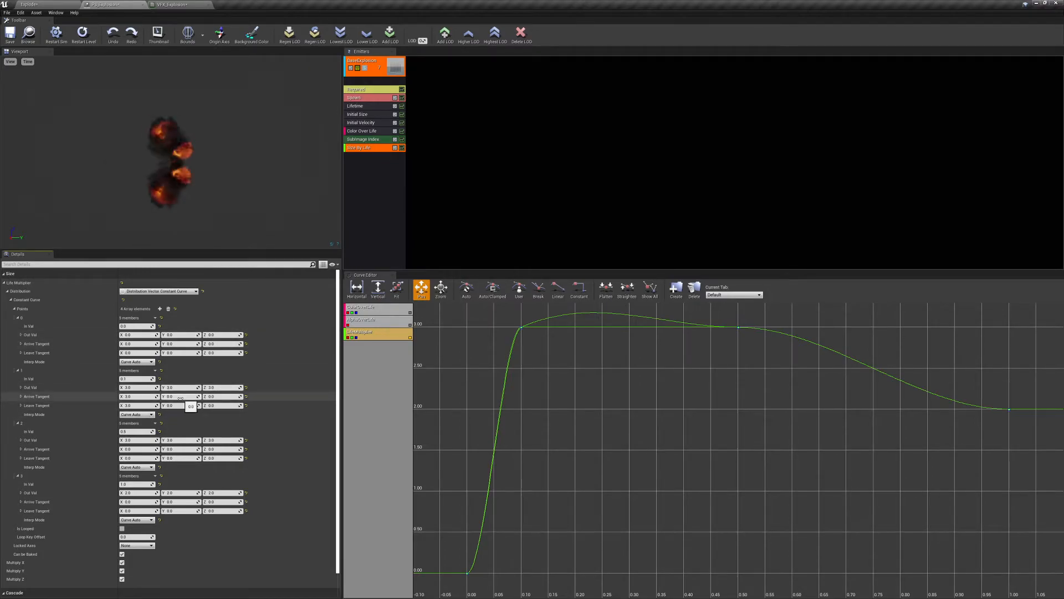
Set the X of Life Multiplier point 1's Arrive Tangent and Leave Tangent to 0
{"action": "left_click", "coordinate": [144, 398]}
{"action": "type", "text": "0"}
{"action": "left_click", "coordinate": [144, 406]}
{"action": "type", "text": "0"}
{"action": "key", "text": "Return"}
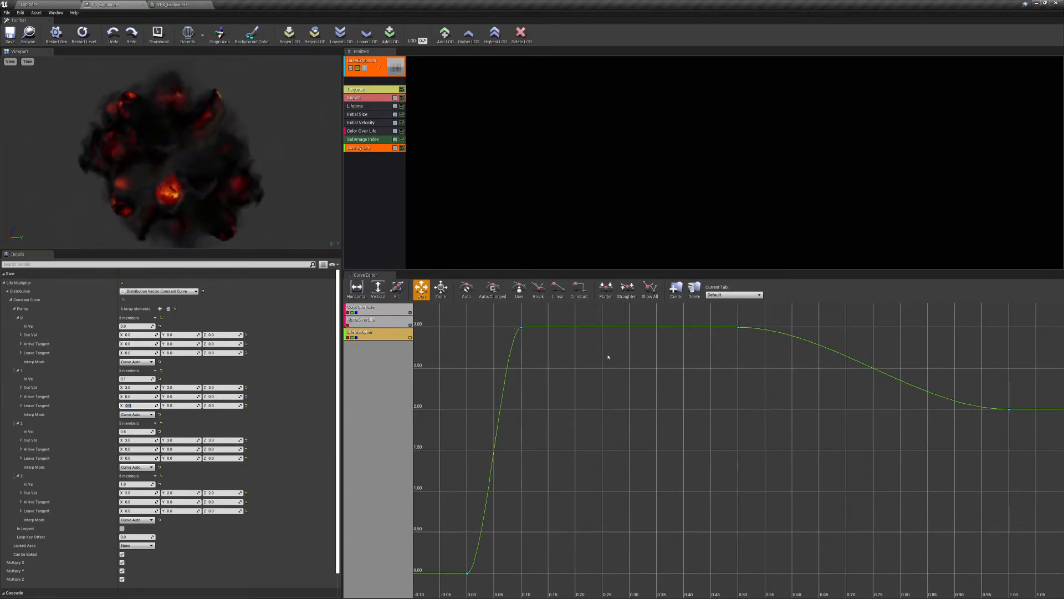
Move Life Multiplier point 2 to about 0.54 on the time axis and lower its Y and Z keys to about 2.56
{"action": "left_click_drag", "start_coordinate": [723, 318], "coordinate": [708, 371]}
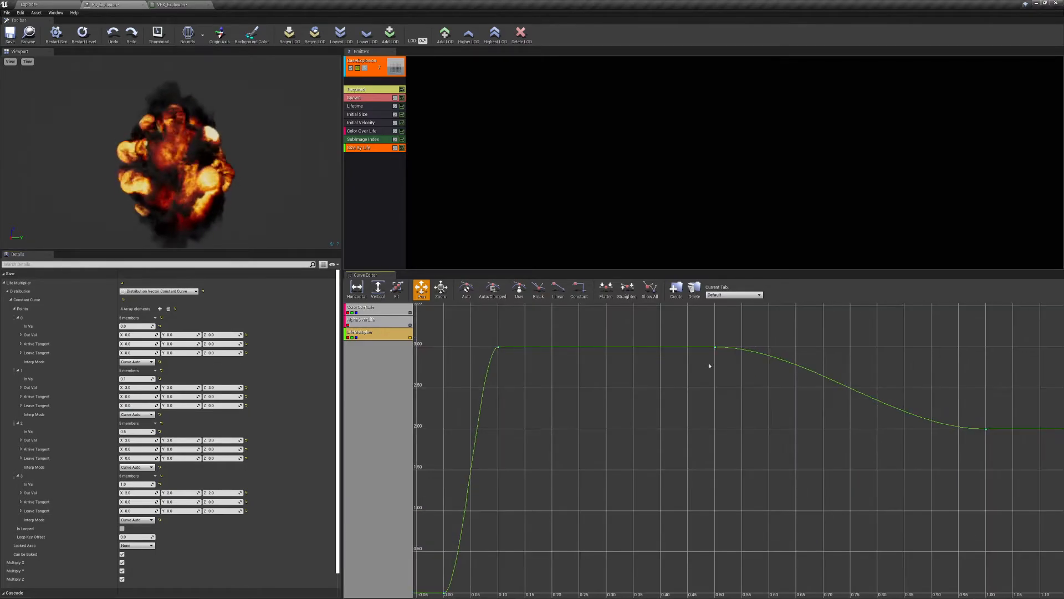
{"action": "left_click", "coordinate": [715, 347]}
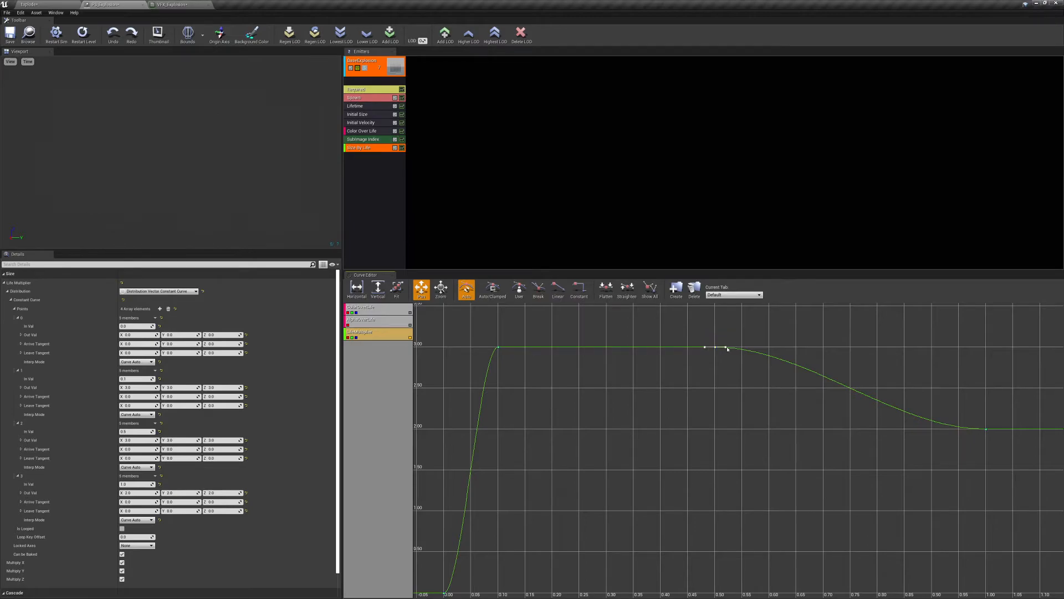
{"action": "mouse_move", "coordinate": [484, 330]}
{"action": "left_mouse_down"}
{"action": "mouse_move", "coordinate": [508, 355]}
{"action": "mouse_move", "coordinate": [495, 343]}
{"action": "left_mouse_up"}
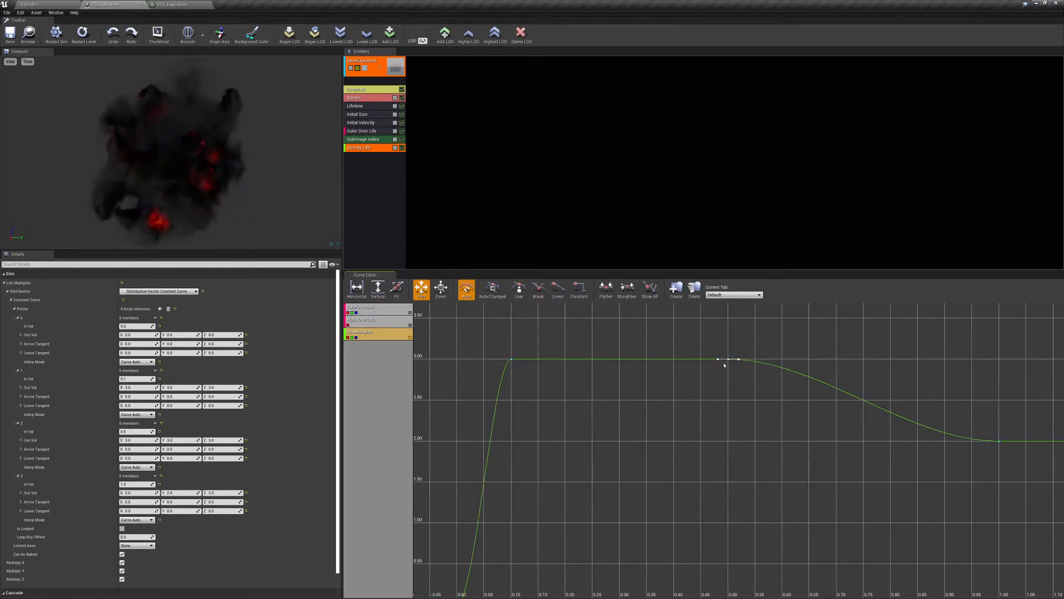
{"action": "left_click_drag", "start_coordinate": [728, 359], "coordinate": [752, 397], "text": "ctrl"}
{"action": "left_click", "coordinate": [747, 361]}
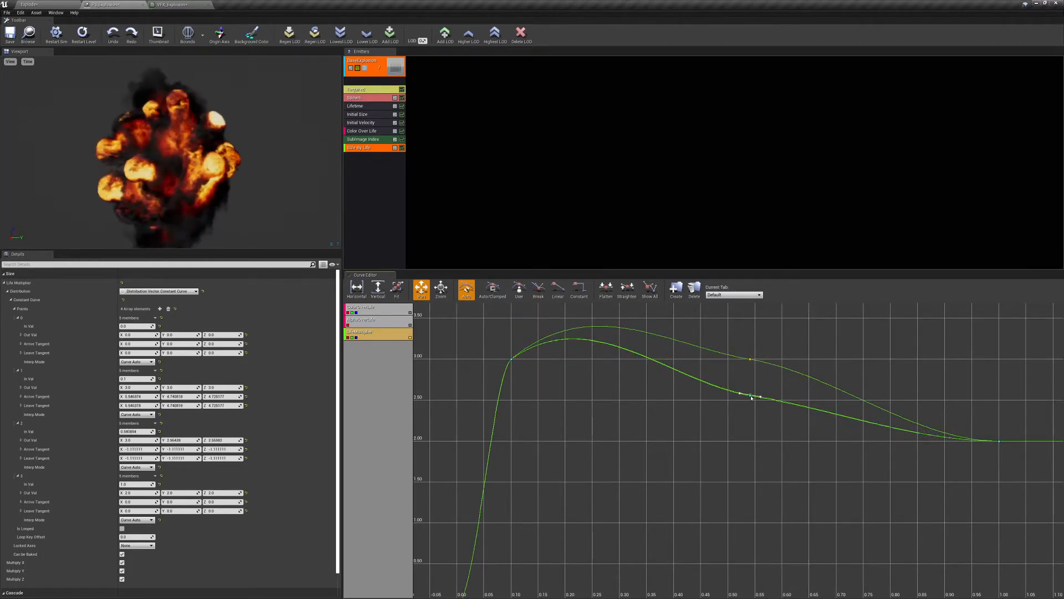
Undo the extra key added to the Life Multiplier curve and lower point 2's X key to match its Y and Z keys
{"action": "left_click", "coordinate": [750, 359]}
{"action": "left_click_drag", "start_coordinate": [750, 359], "coordinate": [720, 393], "text": "ctrl"}
{"action": "left_click", "coordinate": [721, 393], "text": "ctrl"}
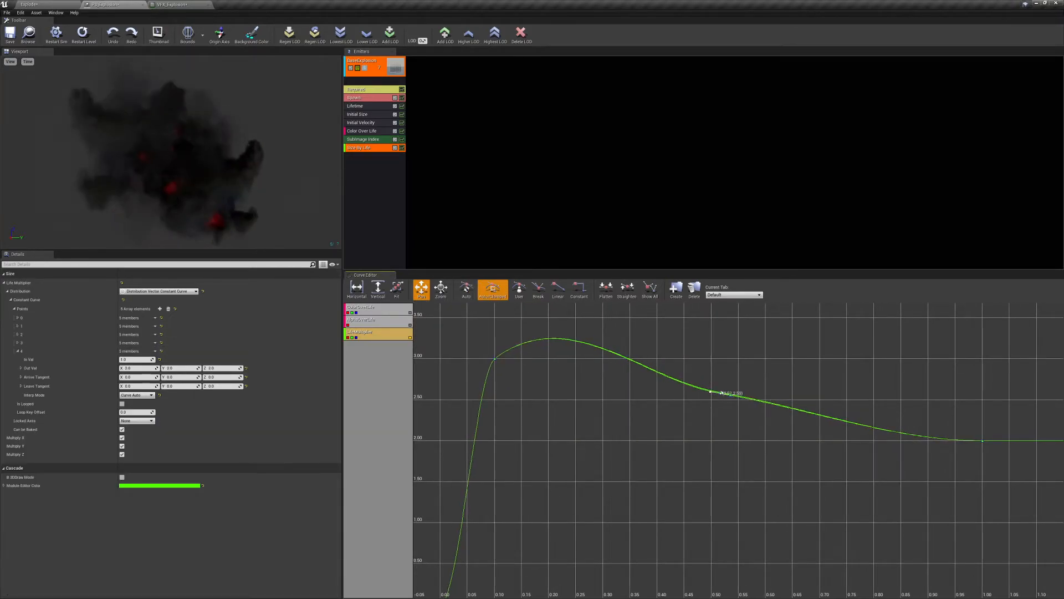
{"action": "key", "text": "ctrl+z"}
{"action": "left_click_drag", "start_coordinate": [725, 384], "coordinate": [720, 396]}
{"action": "left_click", "coordinate": [728, 397]}
Adjust the tangent handles of Life Multiplier points 1 and 2 so the X, Y and Z curves nearly coincide
{"action": "left_click", "coordinate": [492, 361]}
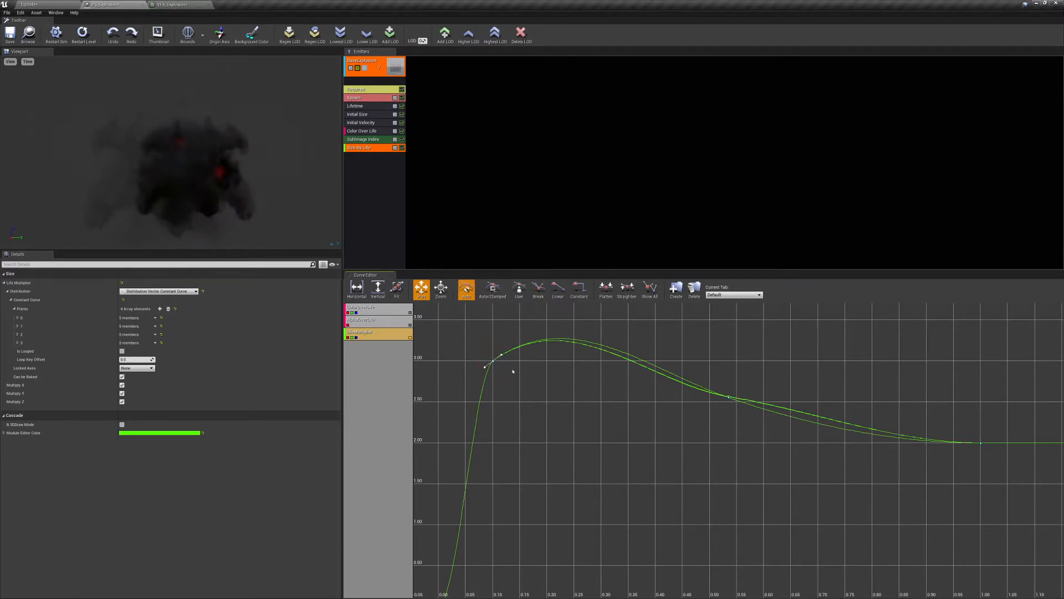
{"action": "left_click_drag", "start_coordinate": [502, 355], "coordinate": [520, 361]}
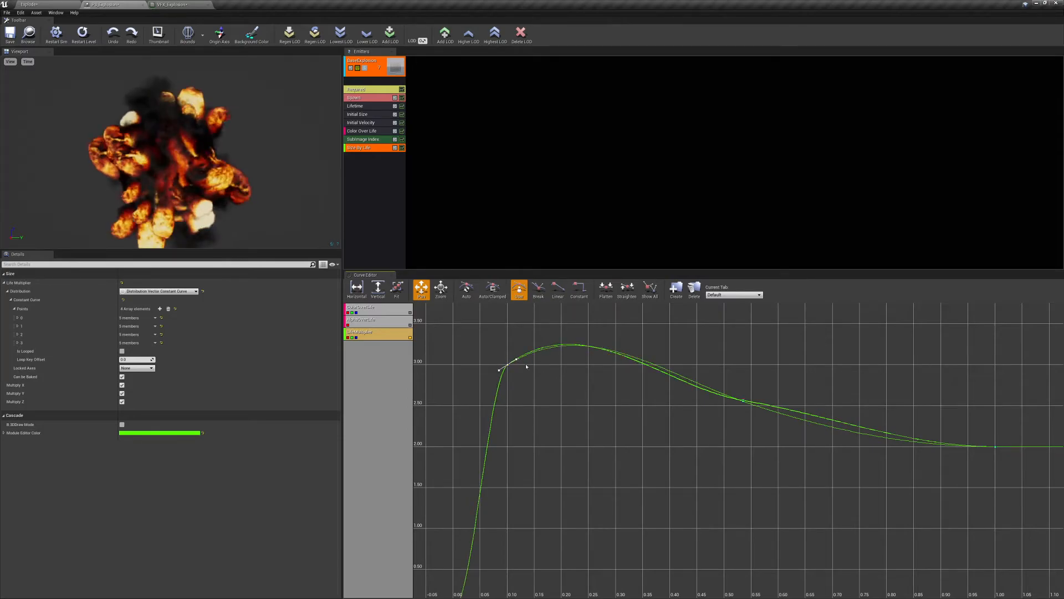
{"action": "scroll", "coordinate": [751, 399], "scroll_direction": "up", "scroll_amount": 10}
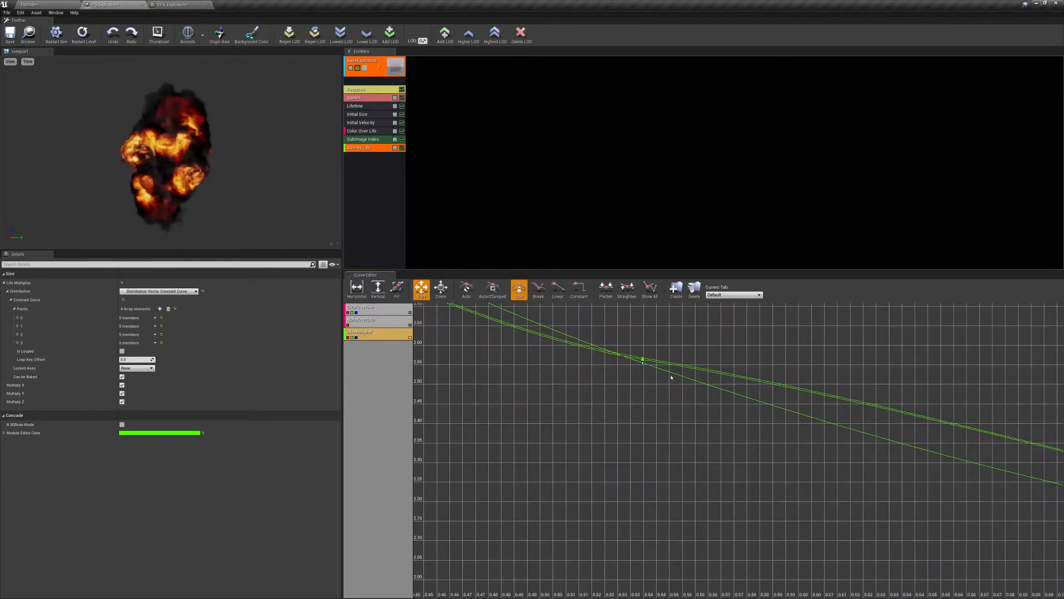
{"action": "left_click_drag", "start_coordinate": [636, 372], "coordinate": [651, 400]}
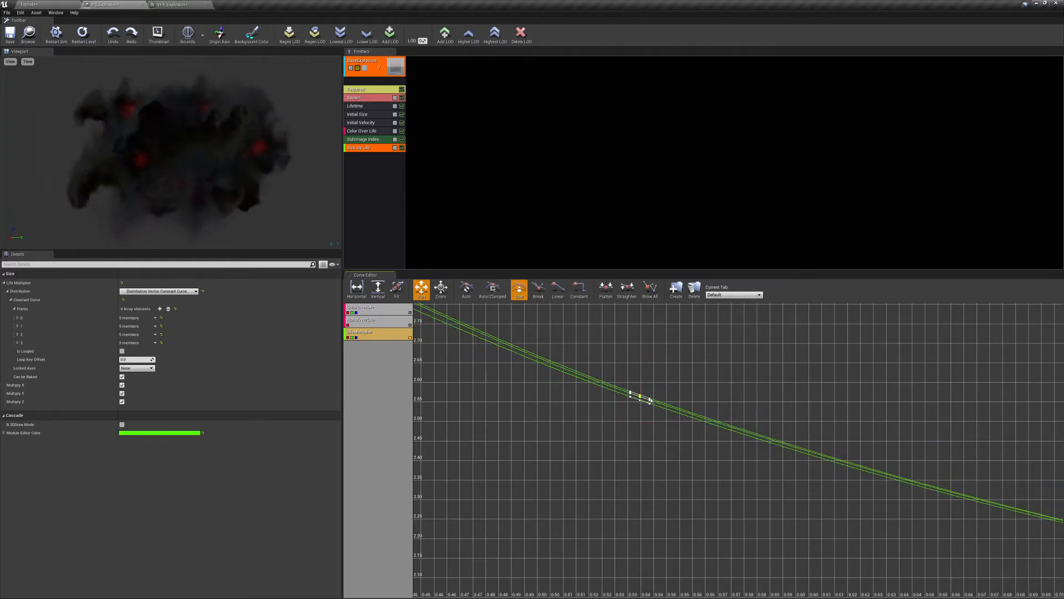
{"action": "scroll", "coordinate": [651, 400], "scroll_direction": "down", "scroll_amount": 10}
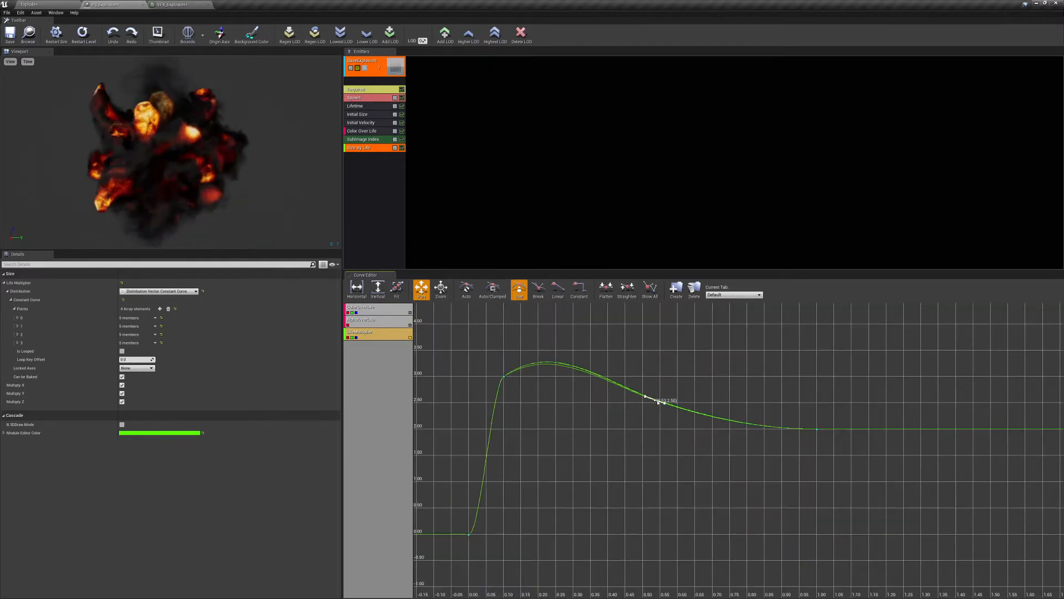
{"action": "scroll", "coordinate": [599, 427], "scroll_direction": "up", "scroll_amount": 3}
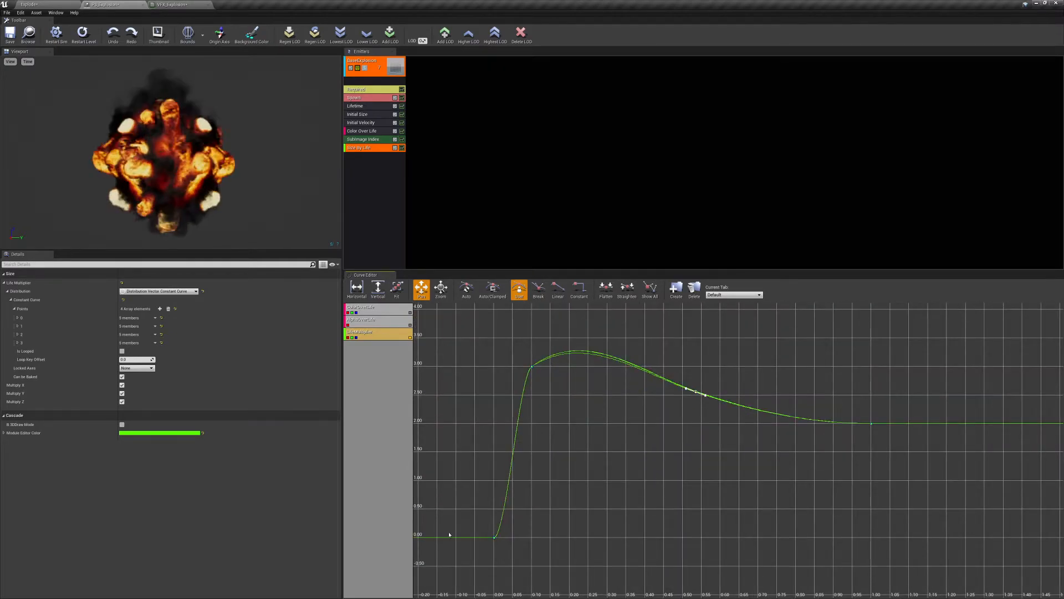
{"action": "left_click_drag", "start_coordinate": [526, 360], "coordinate": [547, 378]}
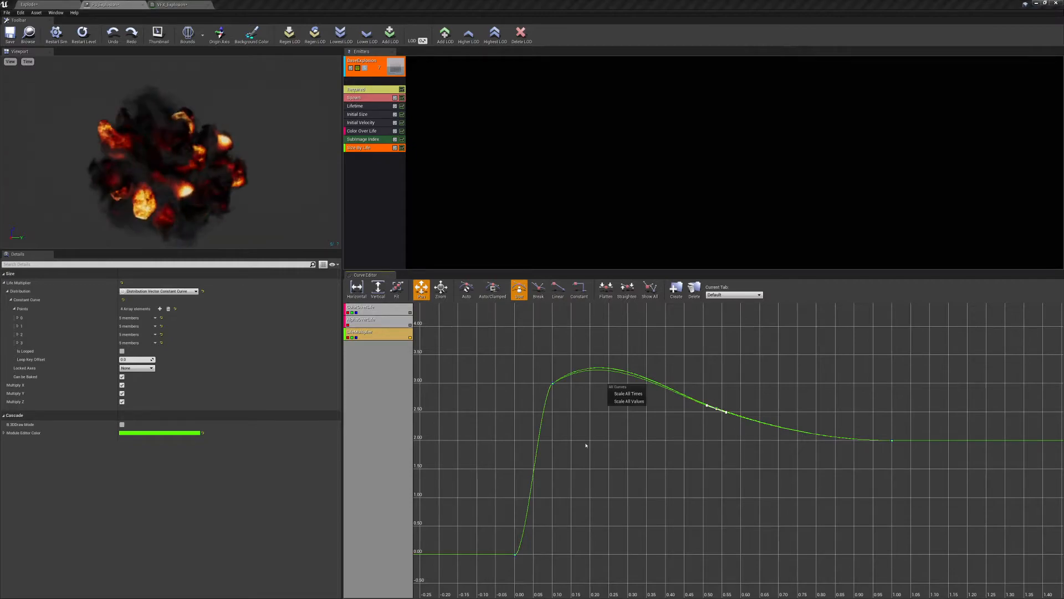
{"action": "left_click_drag", "start_coordinate": [553, 440], "coordinate": [566, 382]}
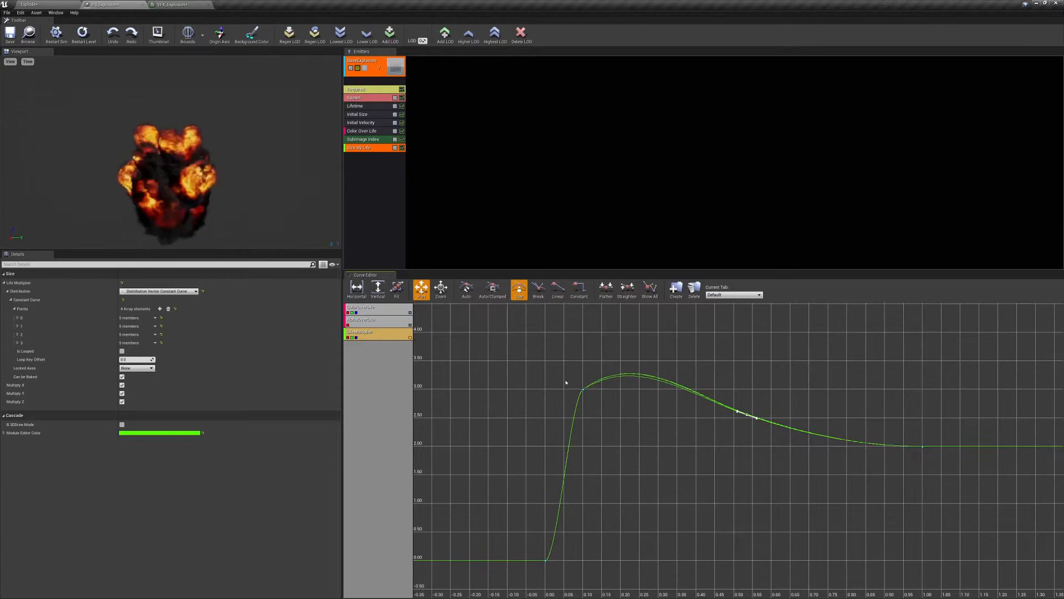
{"action": "left_click", "coordinate": [583, 389]}
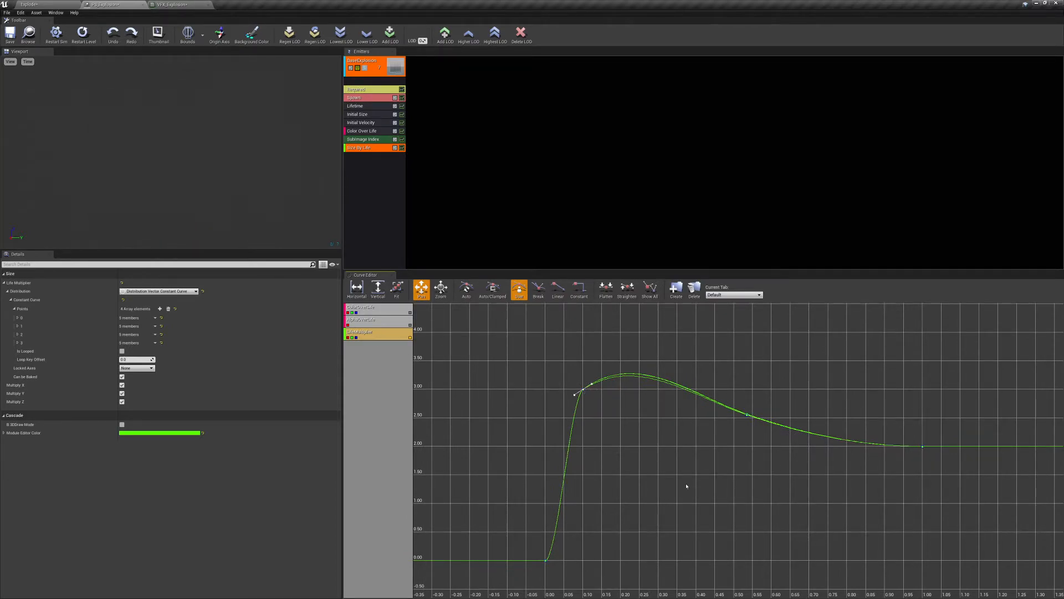
{"action": "left_click_drag", "start_coordinate": [687, 464], "coordinate": [684, 462]}
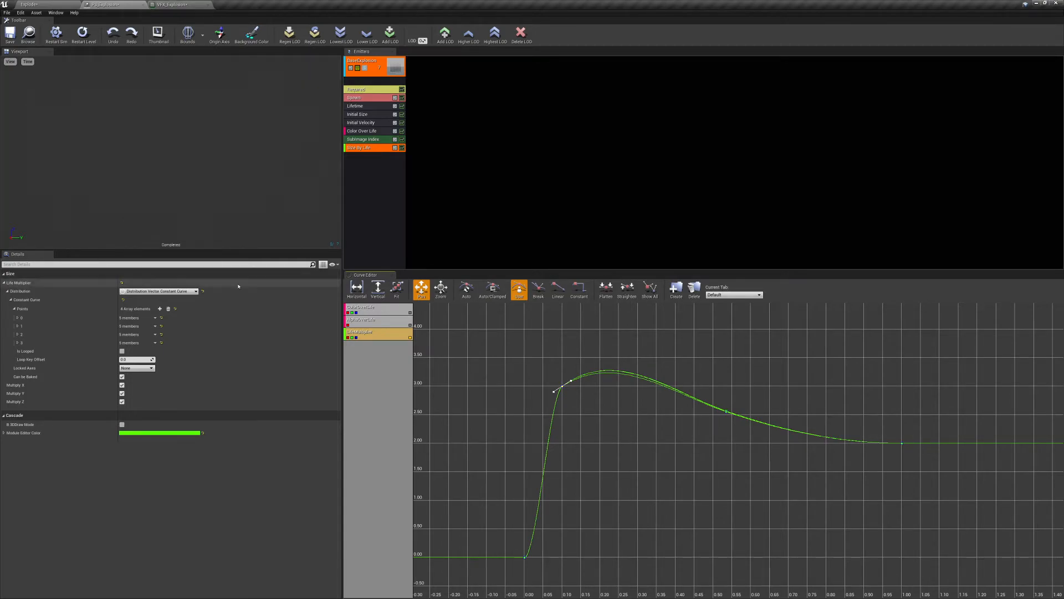
Add an Initial Rotation module to the BaseExplosion emitter and display its settings
{"action": "left_click", "coordinate": [366, 215]}
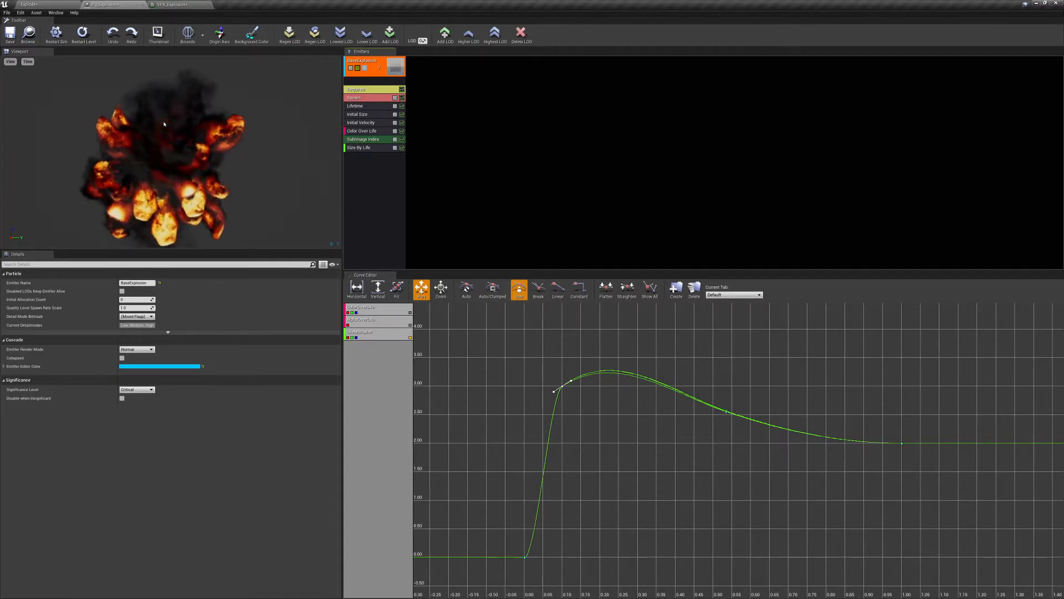
{"action": "right_click", "coordinate": [366, 168]}
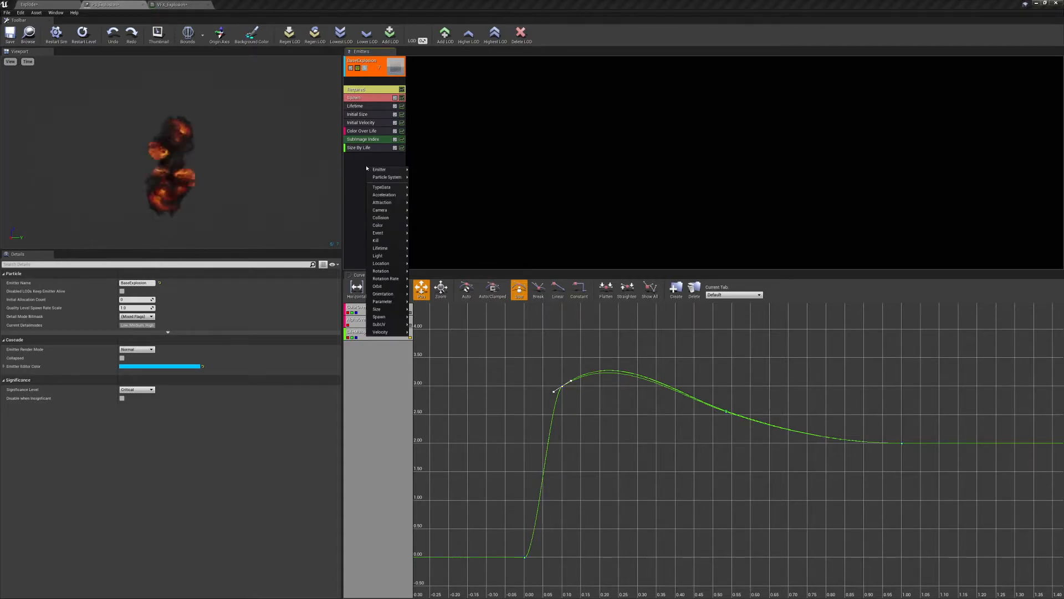
{"action": "mouse_move", "coordinate": [388, 271]}
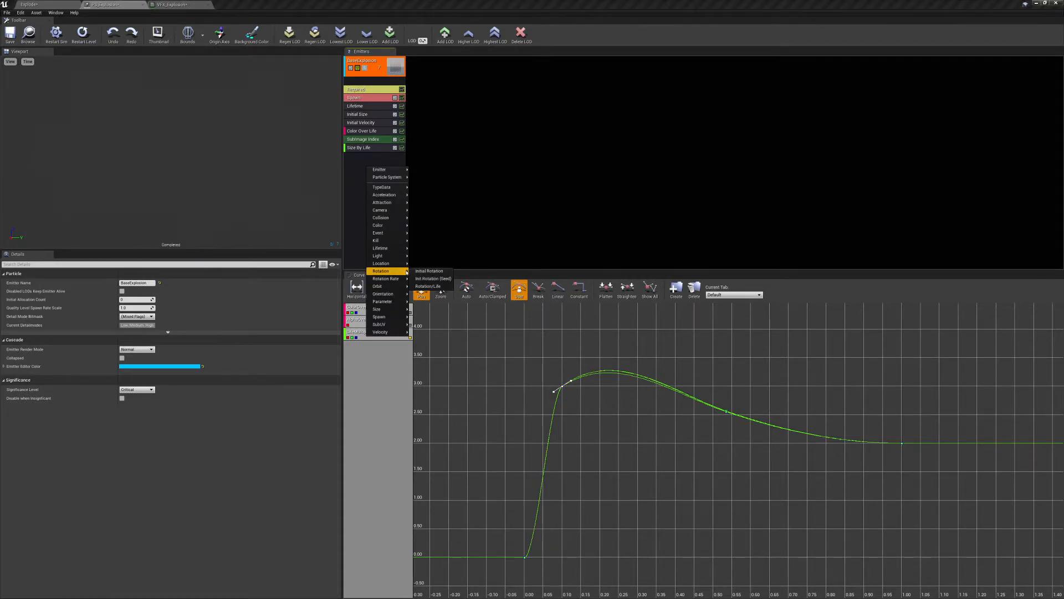
{"action": "left_click", "coordinate": [448, 271]}
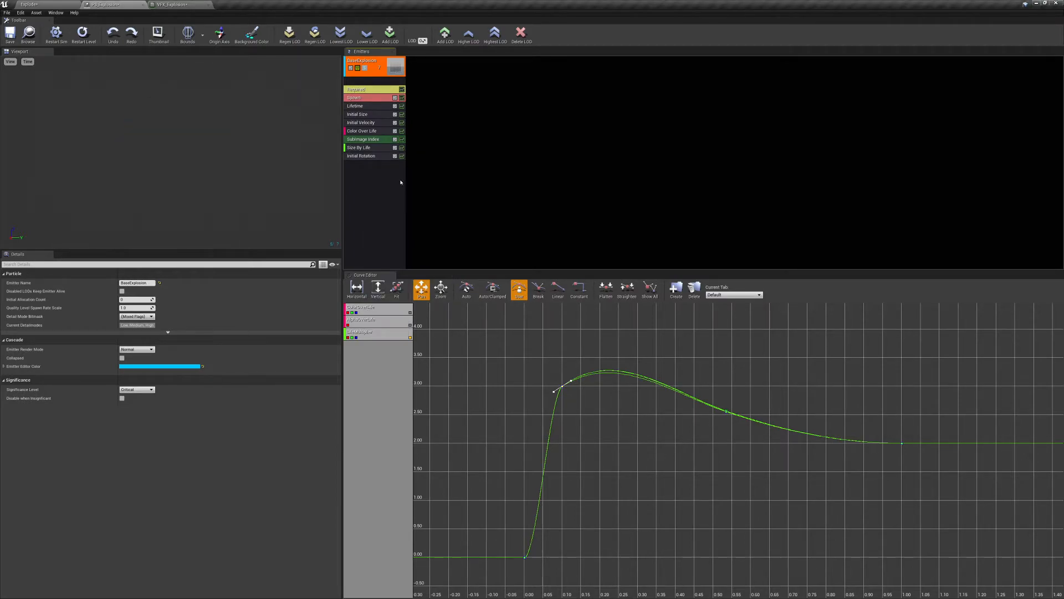
{"action": "left_click", "coordinate": [379, 157]}
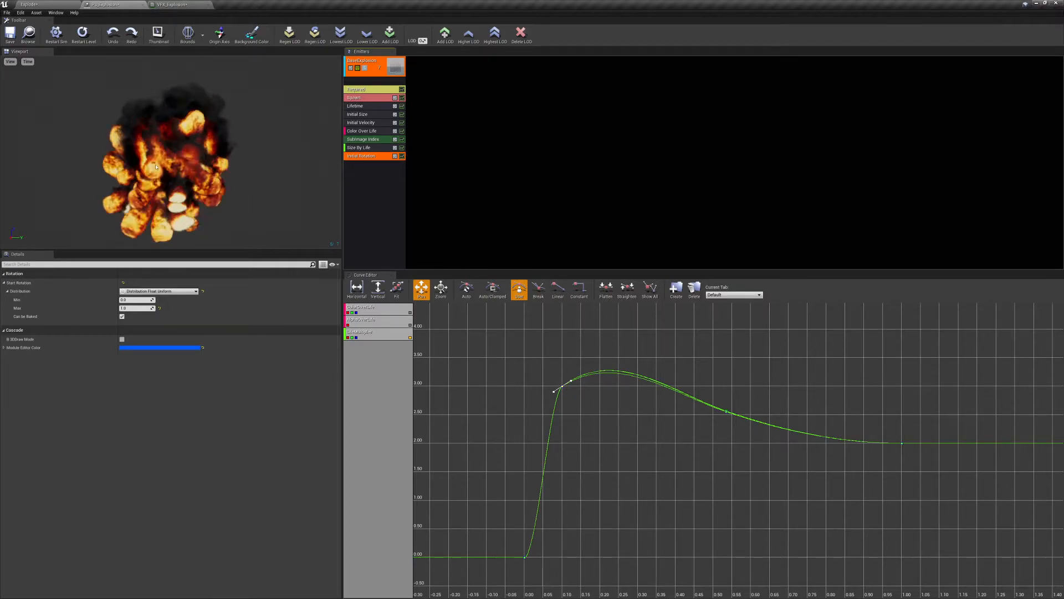
Add an Initial Rotation Rate module to the BaseExplosion emitter and display its settings
{"action": "right_click", "coordinate": [361, 182]}
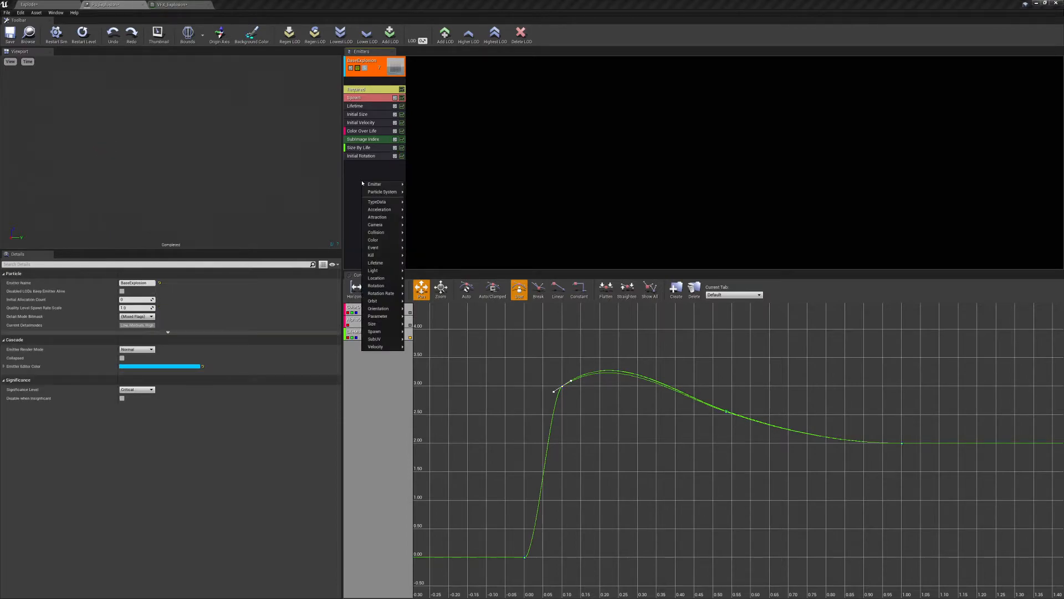
{"action": "mouse_move", "coordinate": [386, 288]}
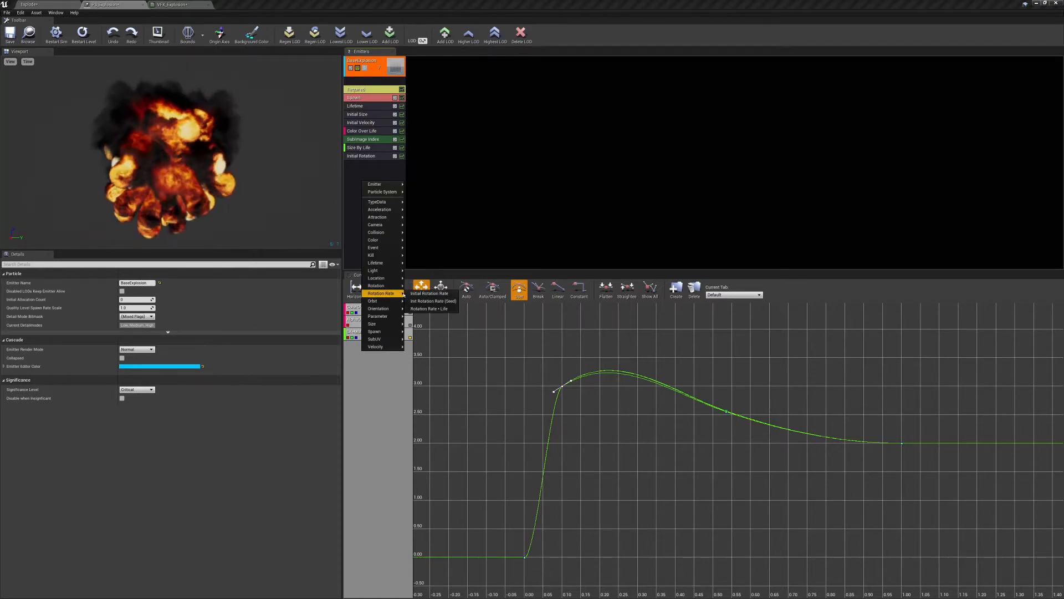
{"action": "left_click", "coordinate": [446, 294]}
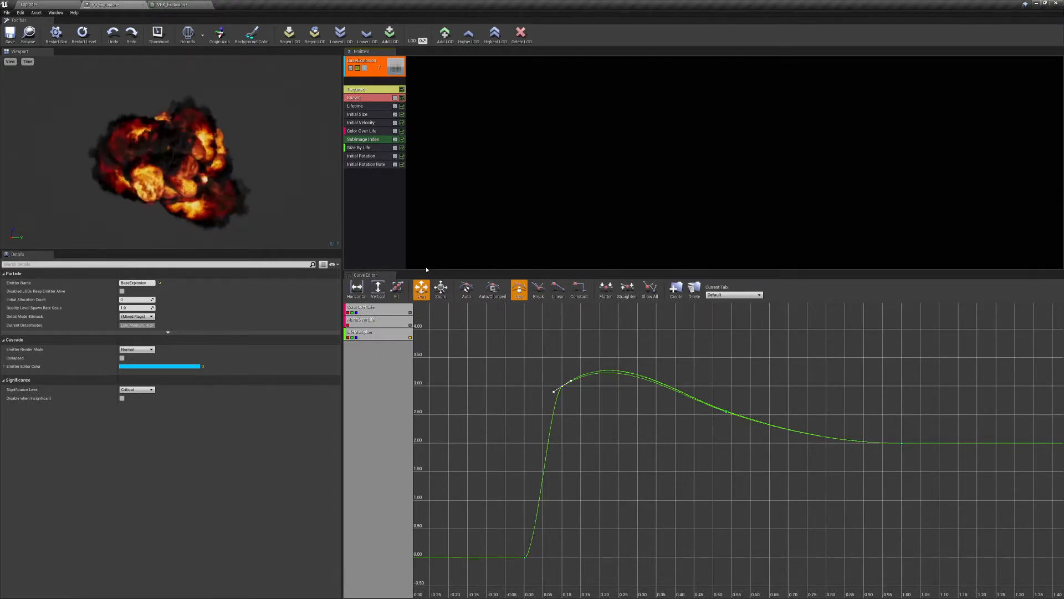
{"action": "left_click", "coordinate": [366, 164]}
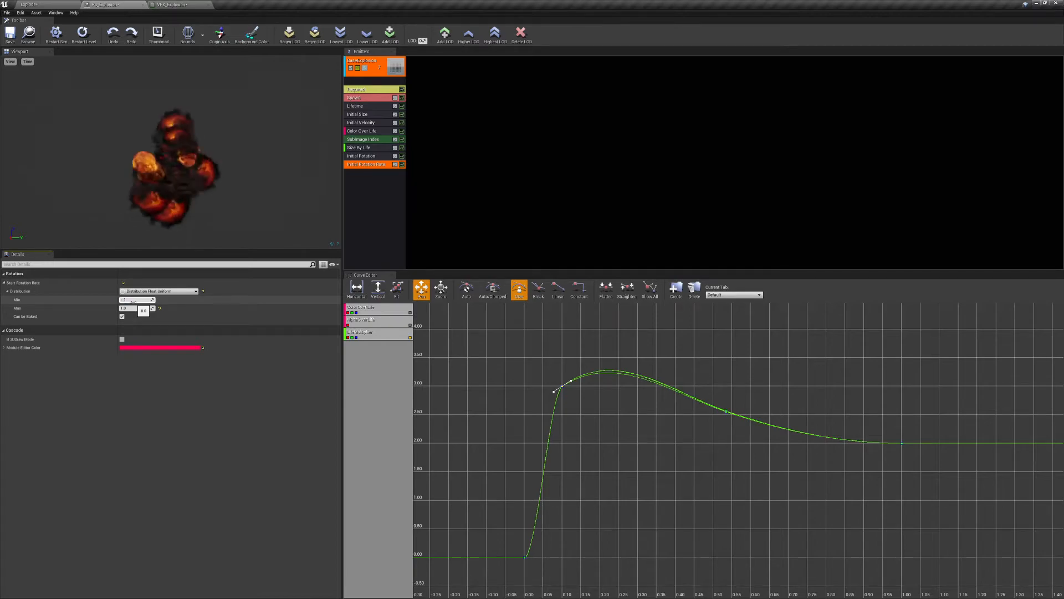
Set the Start Rotation Rate distribution's Min to -0.1 and Max to 0.1
{"action": "type", "text": "0.1"}
{"action": "key", "text": "Return"}
{"action": "left_click", "coordinate": [131, 308]}
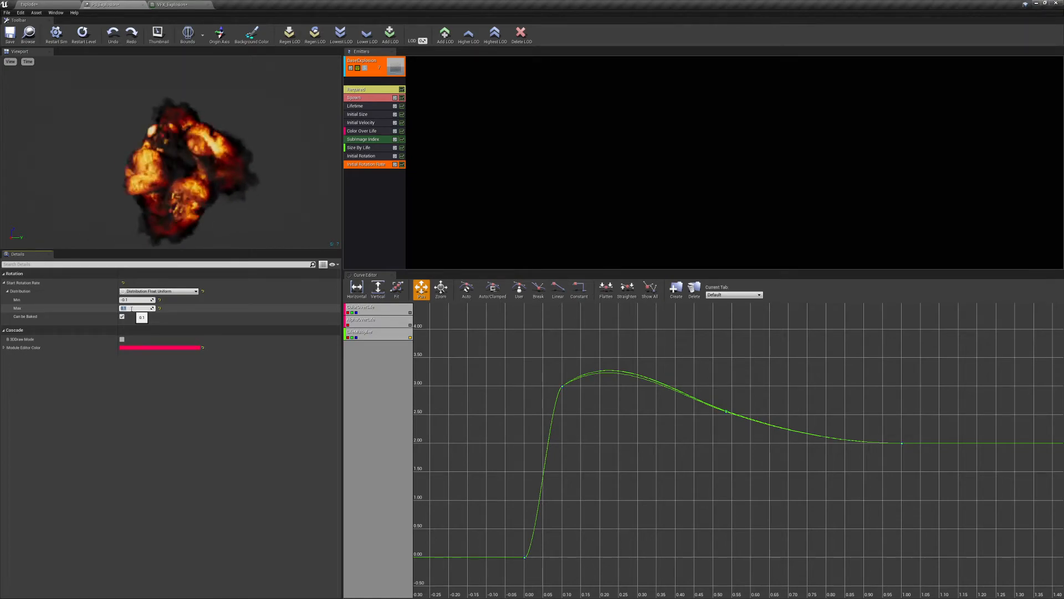
Widen the Start Rotation Rate distribution to a Min of -0.25 and a Max of 0.25
{"action": "left_click", "coordinate": [133, 300]}
{"action": "type", "text": "-0.25"}
{"action": "key", "text": "Return"}
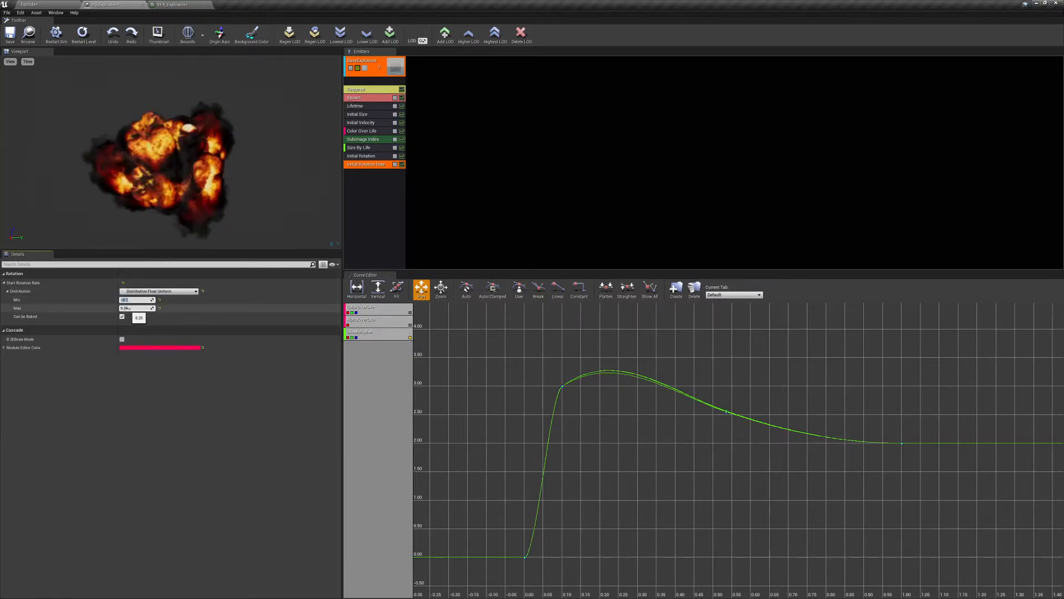
Set the maximum start rotation rate of the explosion emitter to 0.1 and deselect the module
{"action": "left_click", "coordinate": [130, 308]}
{"action": "type", "text": "0.1"}
{"action": "key", "text": "Return"}
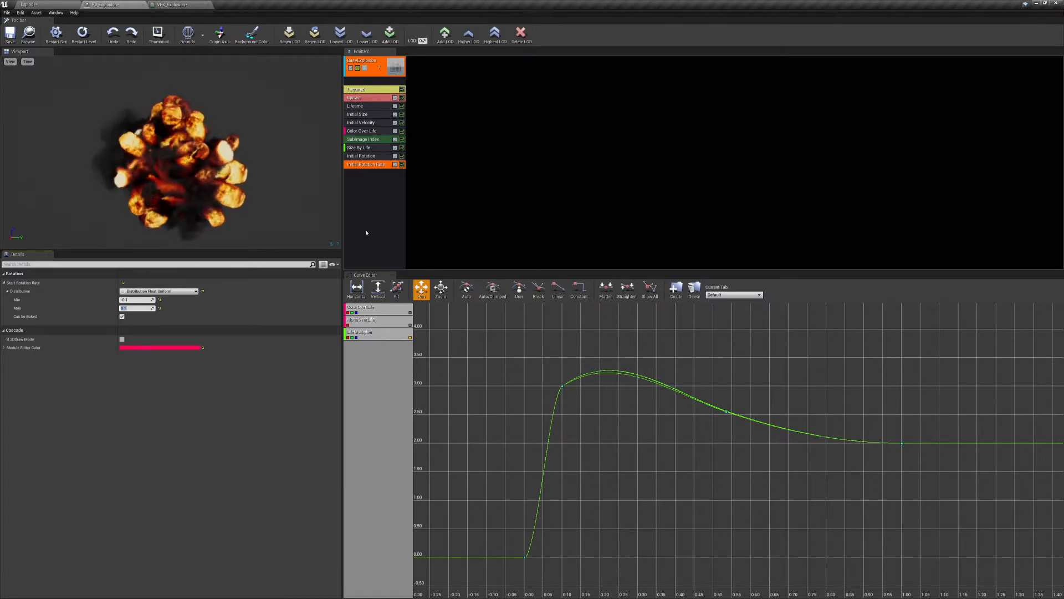
{"action": "left_click", "coordinate": [472, 215]}
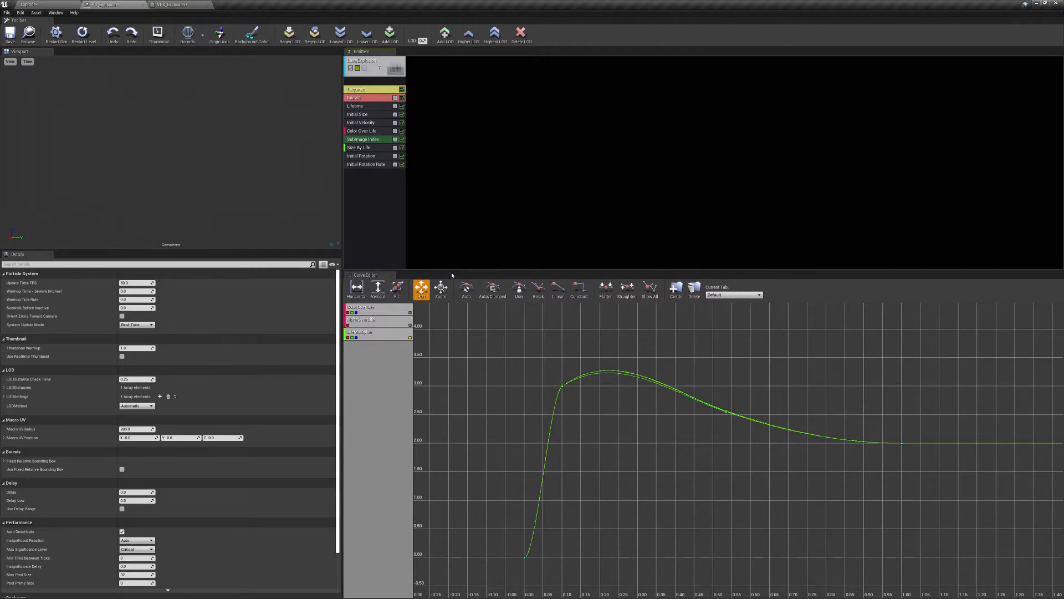
Create a new material named VFX_Embers in the VFX folder of the level project
{"action": "left_click", "coordinate": [48, 4]}
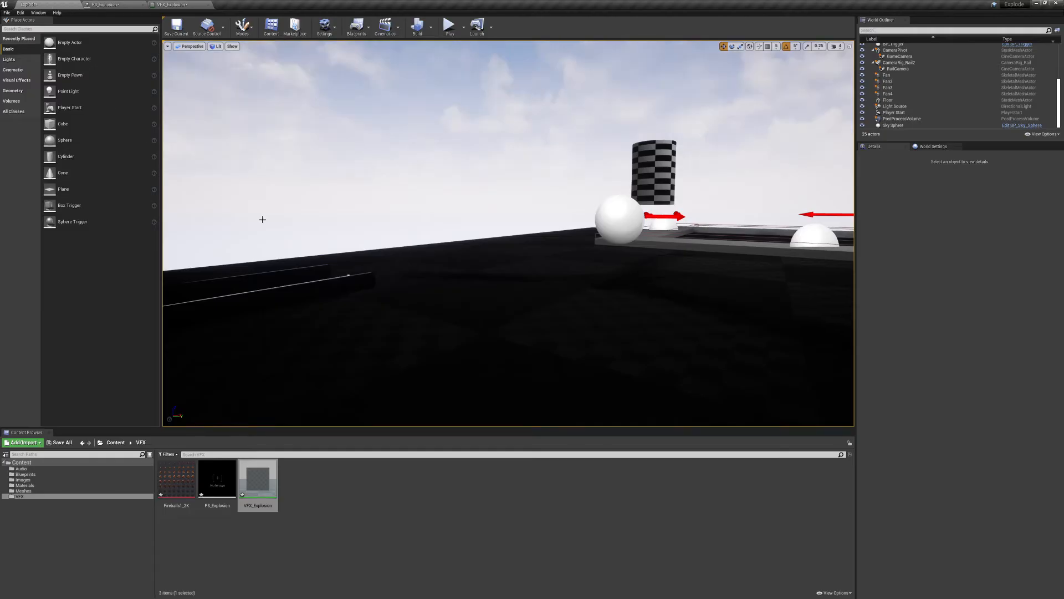
{"action": "right_click", "coordinate": [309, 498]}
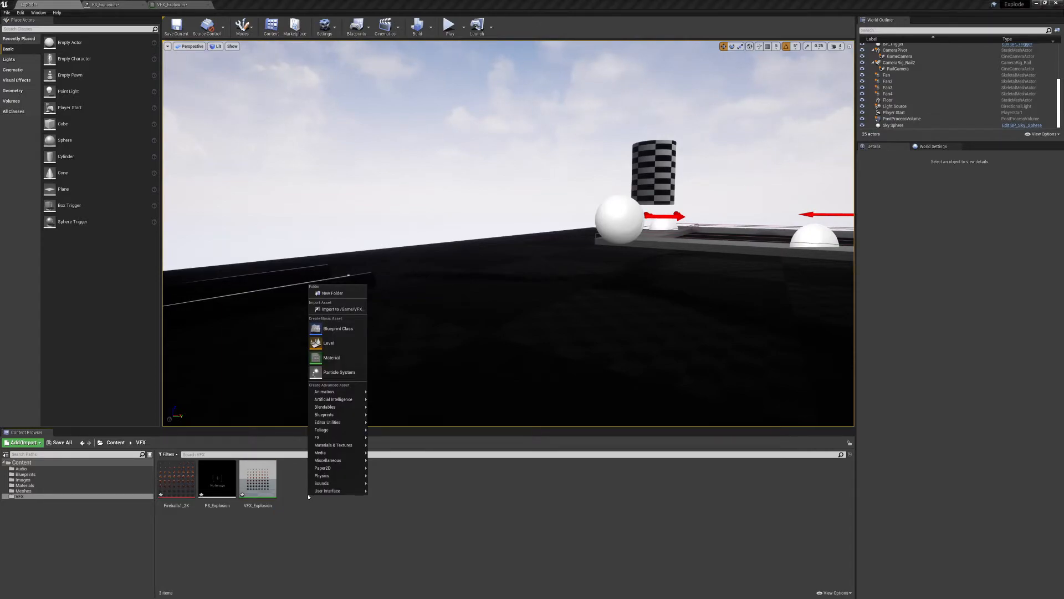
{"action": "left_click", "coordinate": [344, 360]}
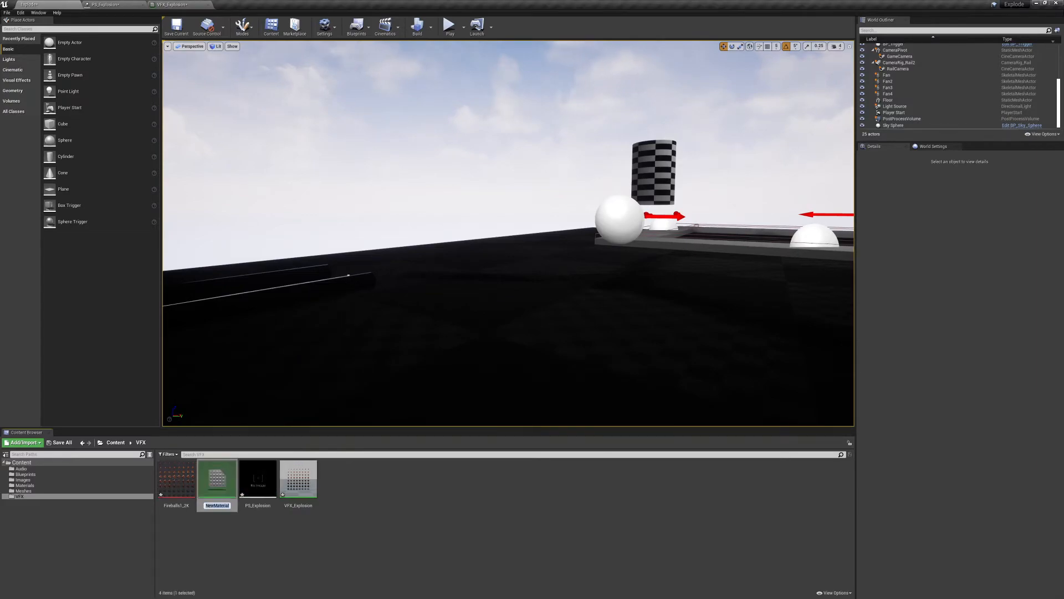
{"action": "type", "text": "VFX_Embers"}
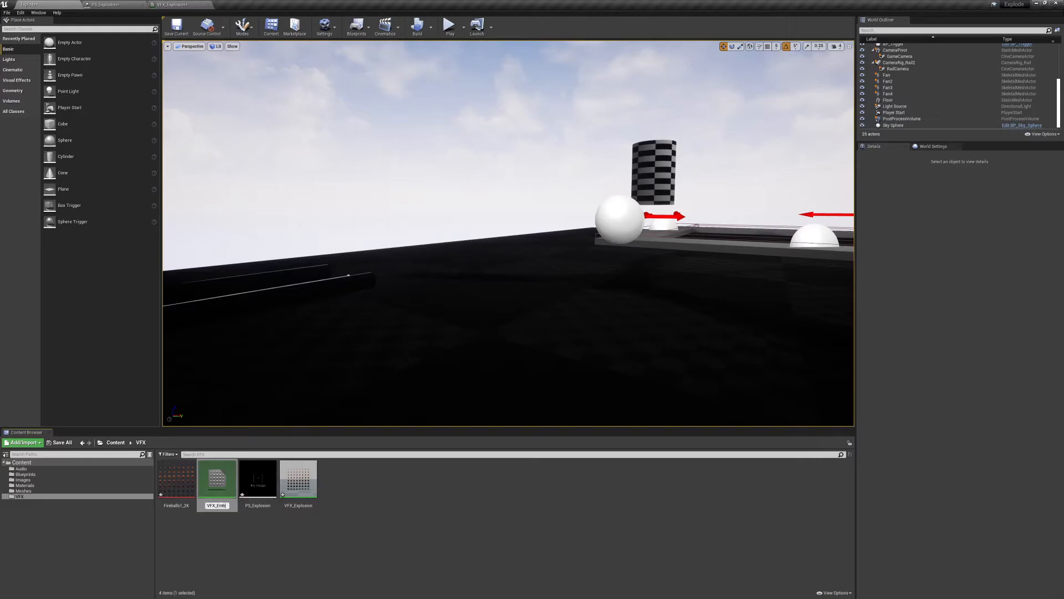
{"action": "key", "text": "Return"}
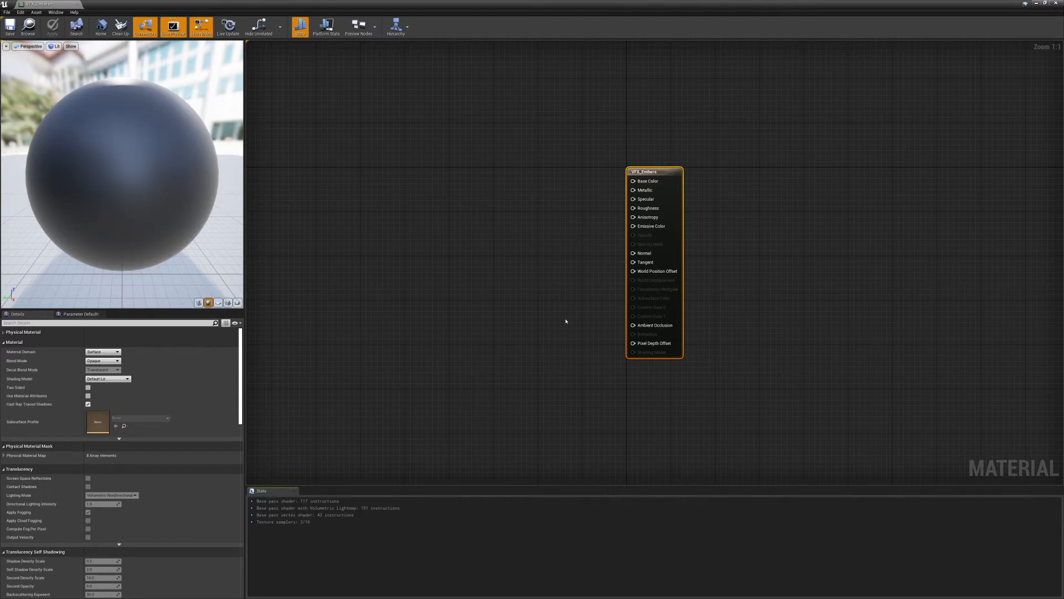
Set the VFX_Embers material to Translucent blend mode and Unlit shading, and enable its use with particle sprites
{"action": "left_click", "coordinate": [102, 361]}
{"action": "left_click", "coordinate": [102, 375]}
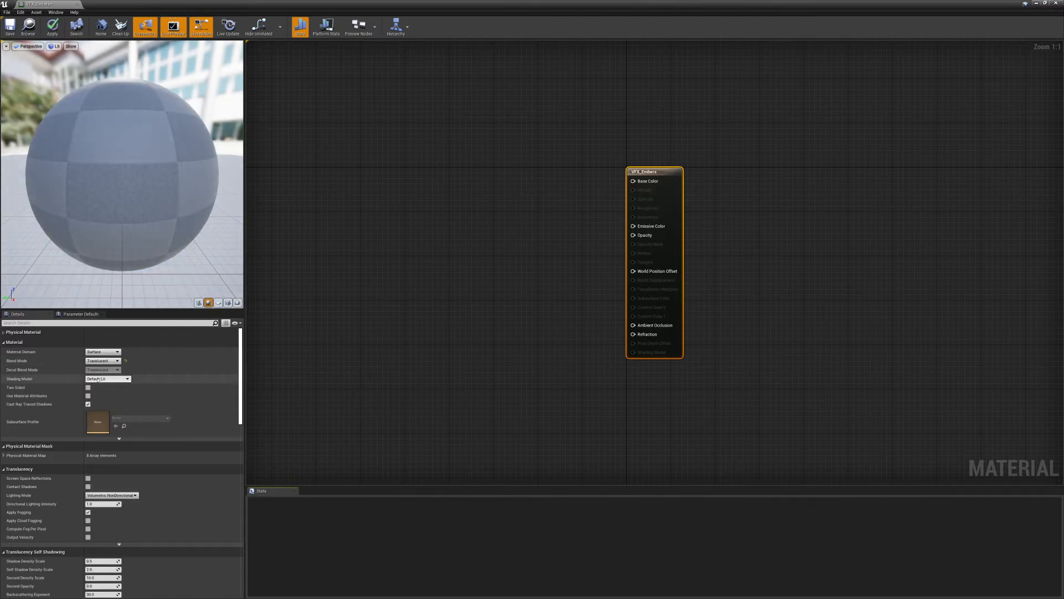
{"action": "left_click", "coordinate": [98, 379]}
{"action": "left_click", "coordinate": [100, 385]}
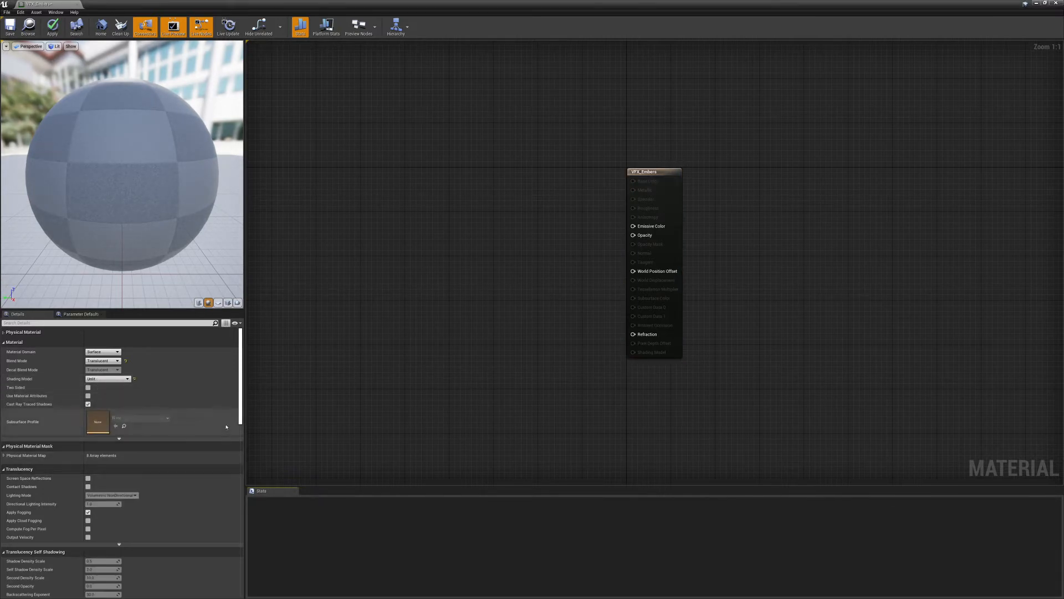
{"action": "scroll", "coordinate": [44, 436], "scroll_direction": "down", "scroll_amount": 6}
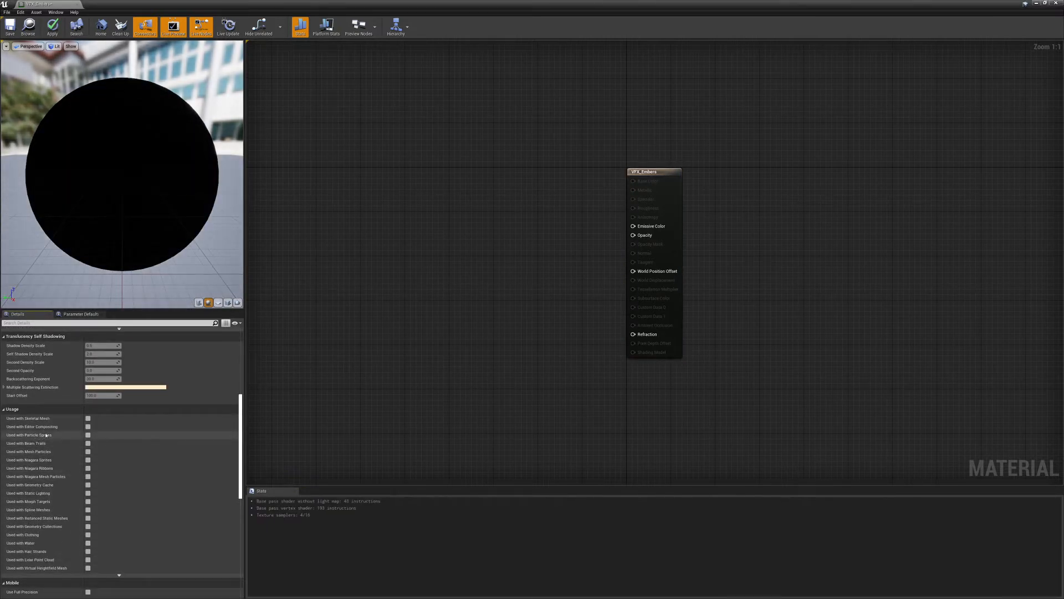
{"action": "left_click", "coordinate": [88, 435]}
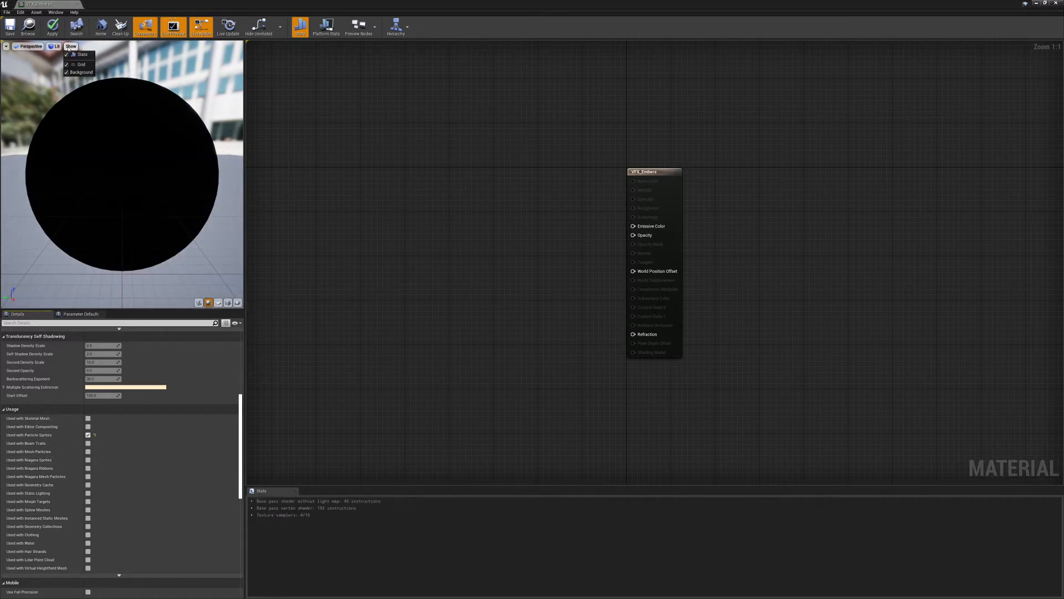
Display the material preview on a plane and frame it facing the camera
{"action": "left_click", "coordinate": [219, 302]}
{"action": "left_click_drag", "start_coordinate": [192, 164], "coordinate": [192, 183]}
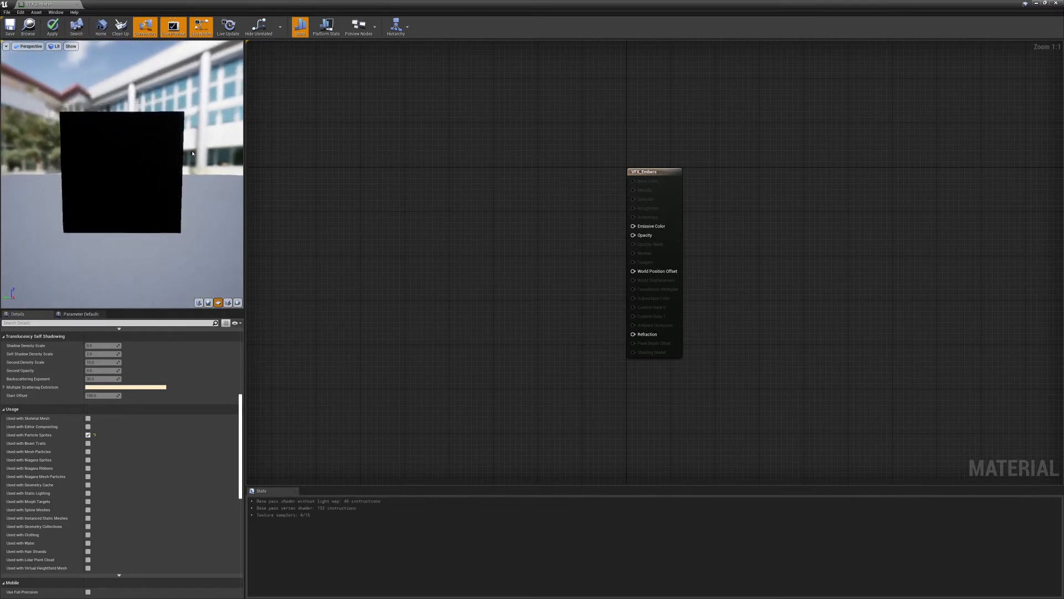
{"action": "scroll", "coordinate": [191, 164], "scroll_direction": "up", "scroll_amount": 4}
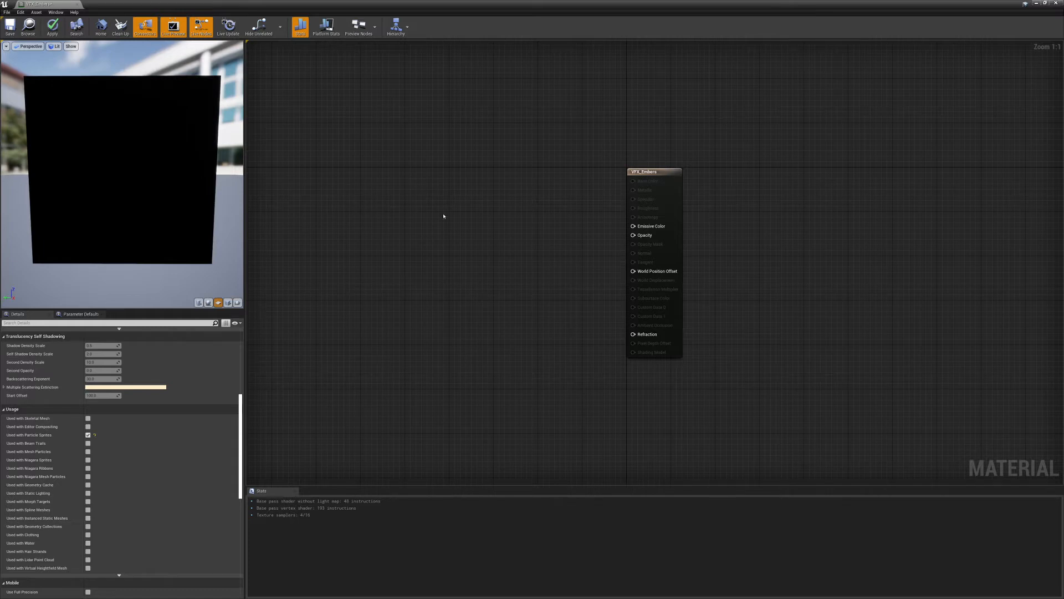
Add a Particle Color node to the material graph and place it ahead of the VFX_Embers output node
{"action": "right_click_drag", "start_coordinate": [470, 180], "coordinate": [577, 198]}
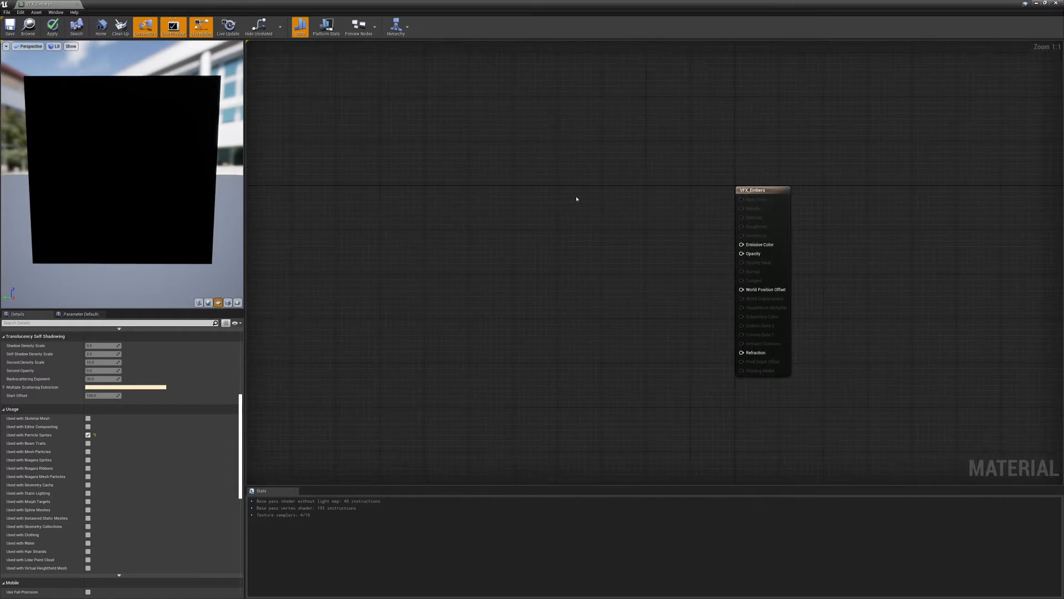
{"action": "right_click", "coordinate": [518, 207]}
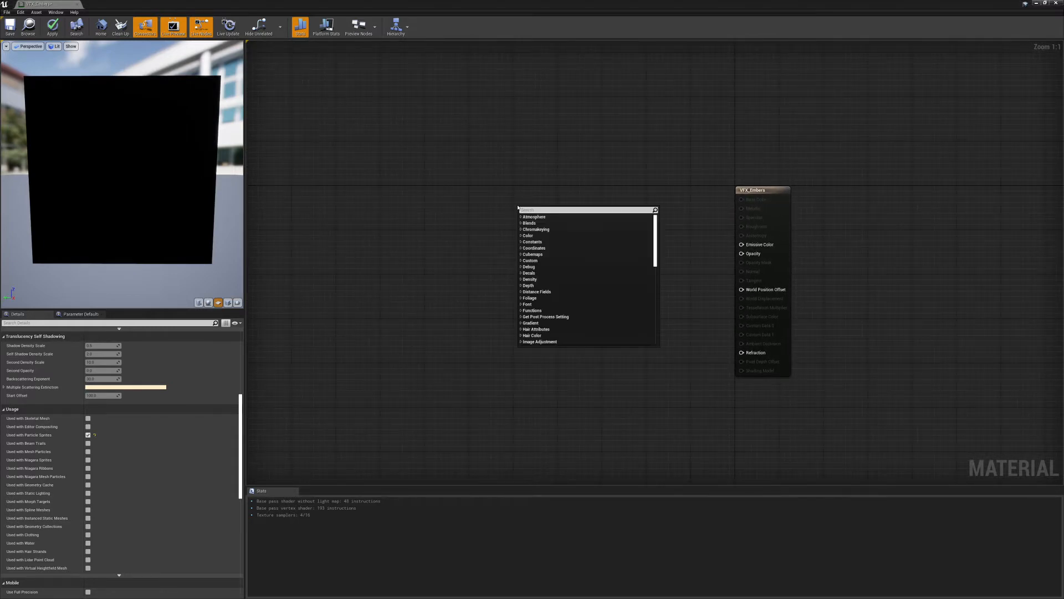
{"action": "type", "text": "particleco"}
{"action": "key", "text": "Return"}
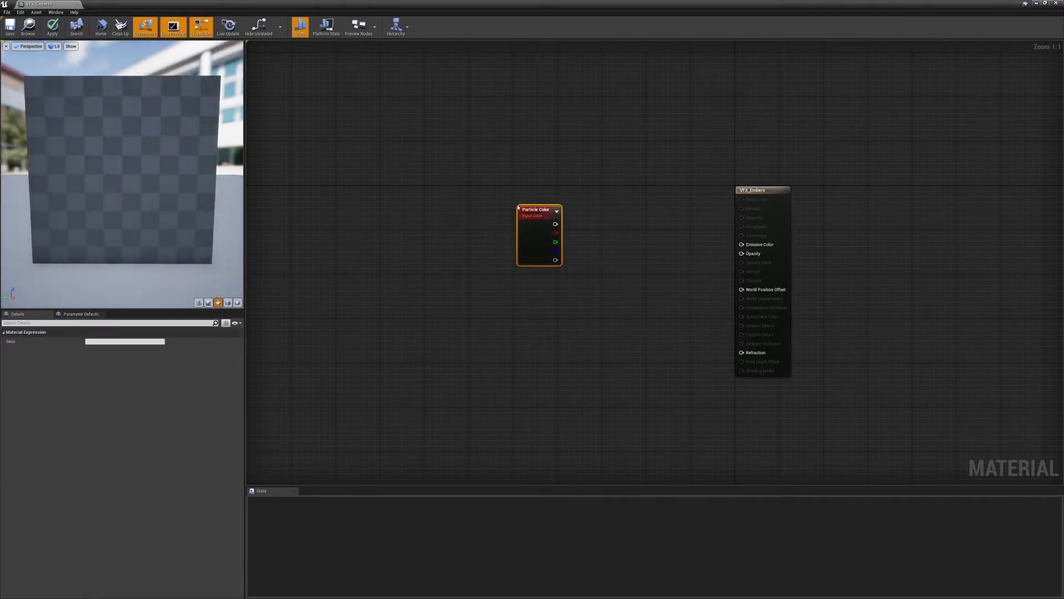
{"action": "left_click_drag", "start_coordinate": [531, 201], "coordinate": [489, 185]}
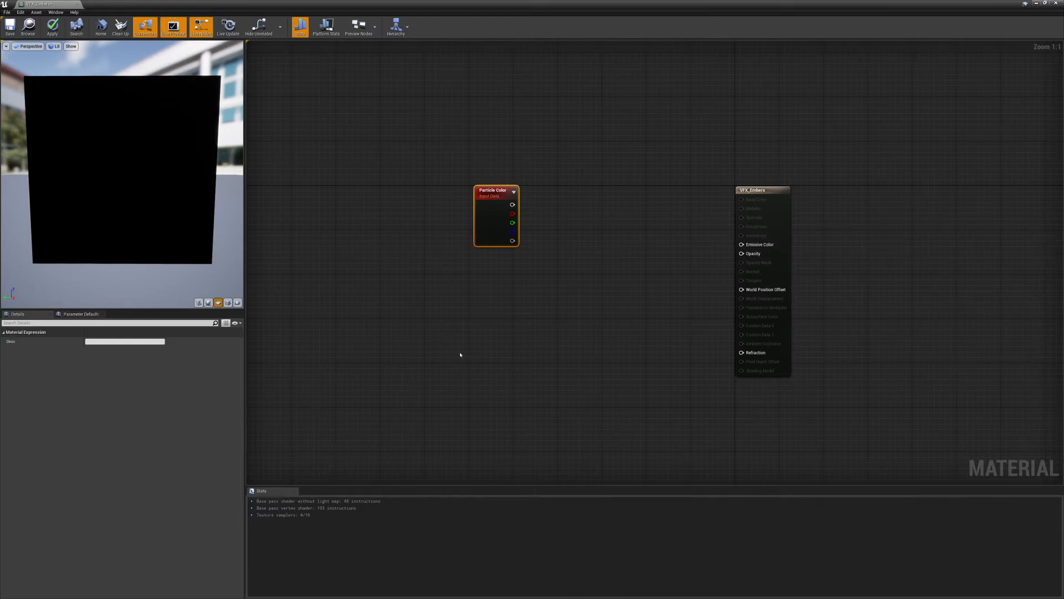
Add a RadialGradientExponential node and place it directly below the Particle Color node
{"action": "right_click", "coordinate": [429, 310]}
{"action": "type", "text": "radial"}
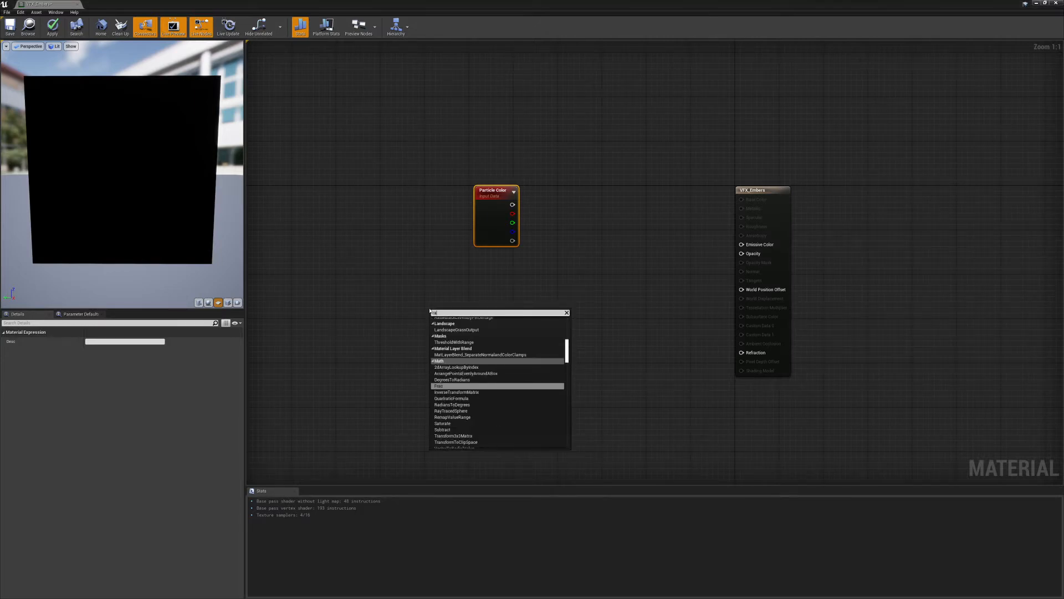
{"action": "key", "text": "Up"}
{"action": "key", "text": "Up"}
{"action": "key", "text": "Up"}
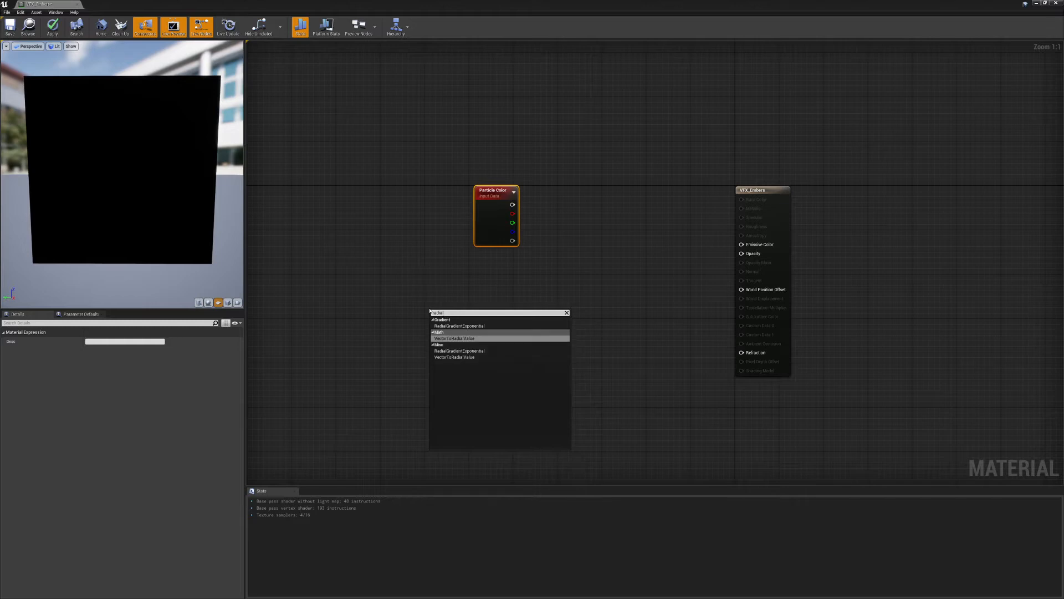
{"action": "key", "text": "Return"}
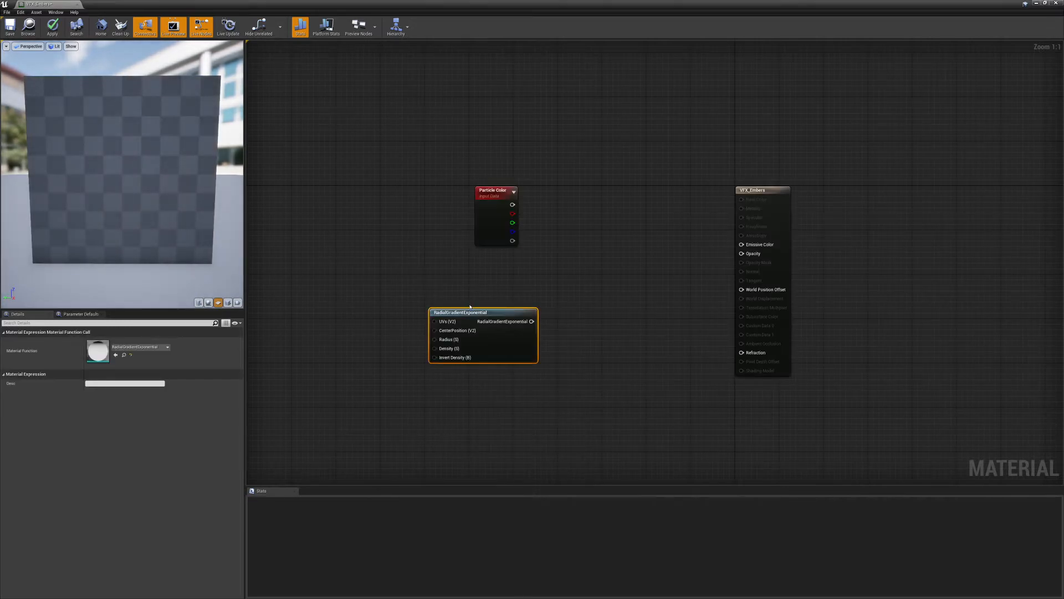
{"action": "left_click_drag", "start_coordinate": [489, 306], "coordinate": [470, 254]}
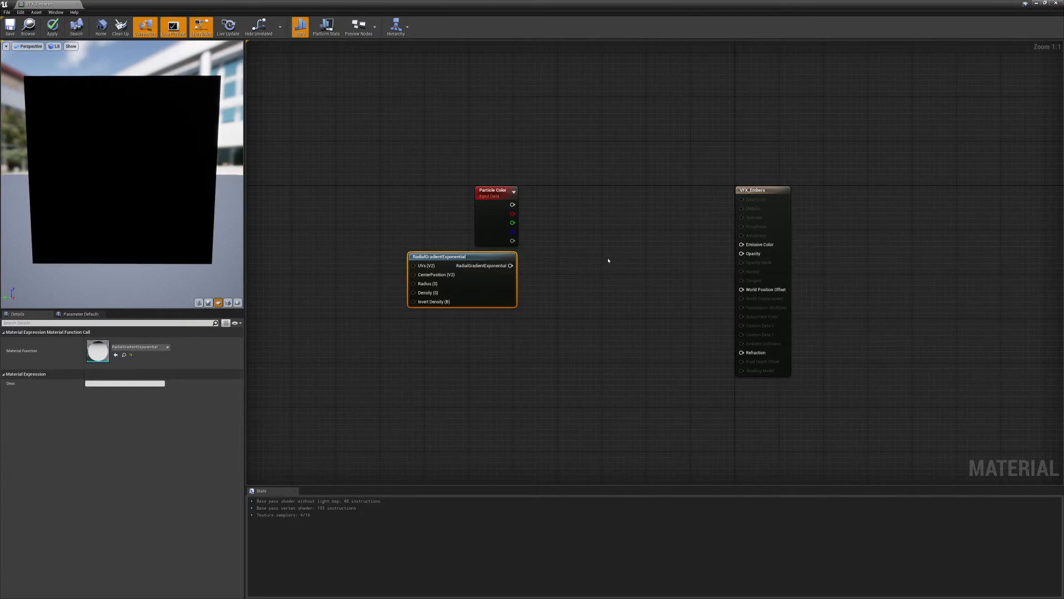
Add two Multiply nodes and feed Particle Color's RGB output and the radial gradient into the upper one's A and B inputs
{"action": "left_click", "coordinate": [580, 227]}
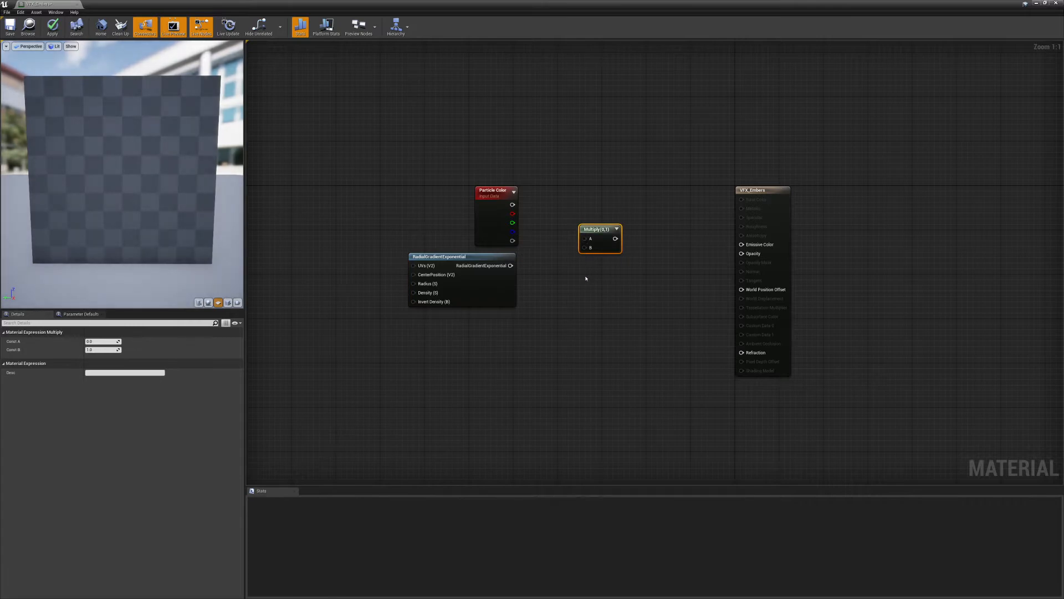
{"action": "left_click", "coordinate": [583, 270]}
{"action": "left_click_drag", "start_coordinate": [512, 205], "coordinate": [585, 239]}
{"action": "left_click_drag", "start_coordinate": [510, 265], "coordinate": [584, 247]}
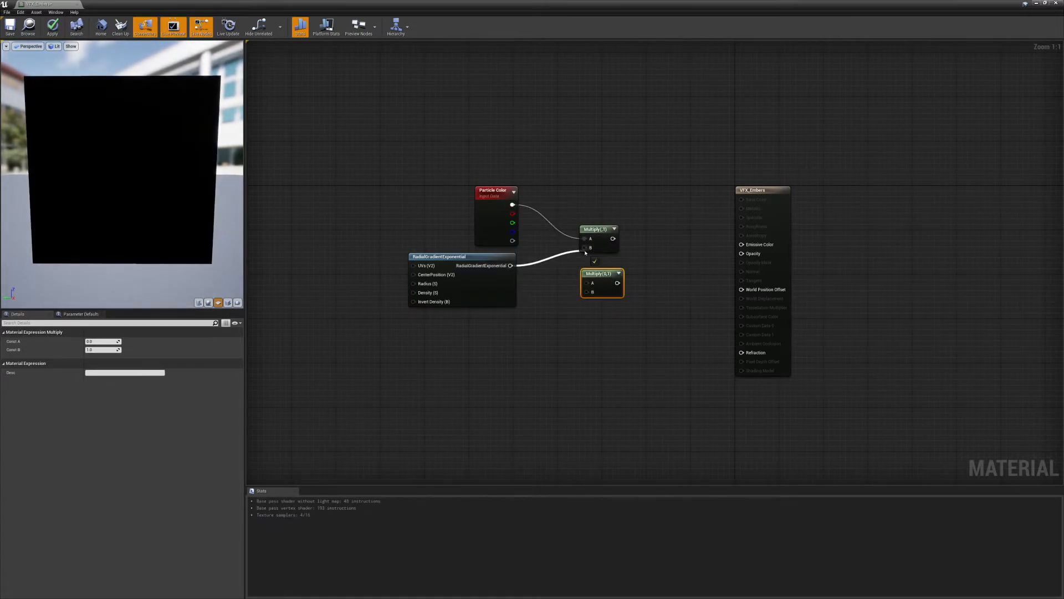
Feed Particle Color's alpha and the radial gradient into the lower Multiply, and connect the upper Multiply to Emissive Color and the lower to Opacity
{"action": "left_click_drag", "start_coordinate": [511, 241], "coordinate": [587, 283]}
{"action": "left_click_drag", "start_coordinate": [510, 266], "coordinate": [586, 291]}
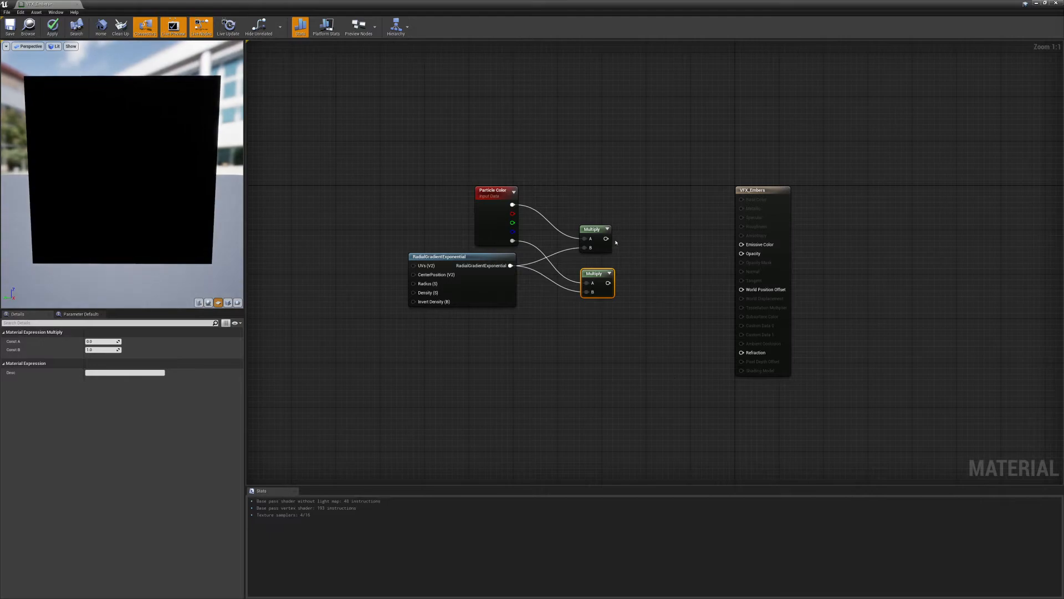
{"action": "left_click_drag", "start_coordinate": [605, 239], "coordinate": [741, 244]}
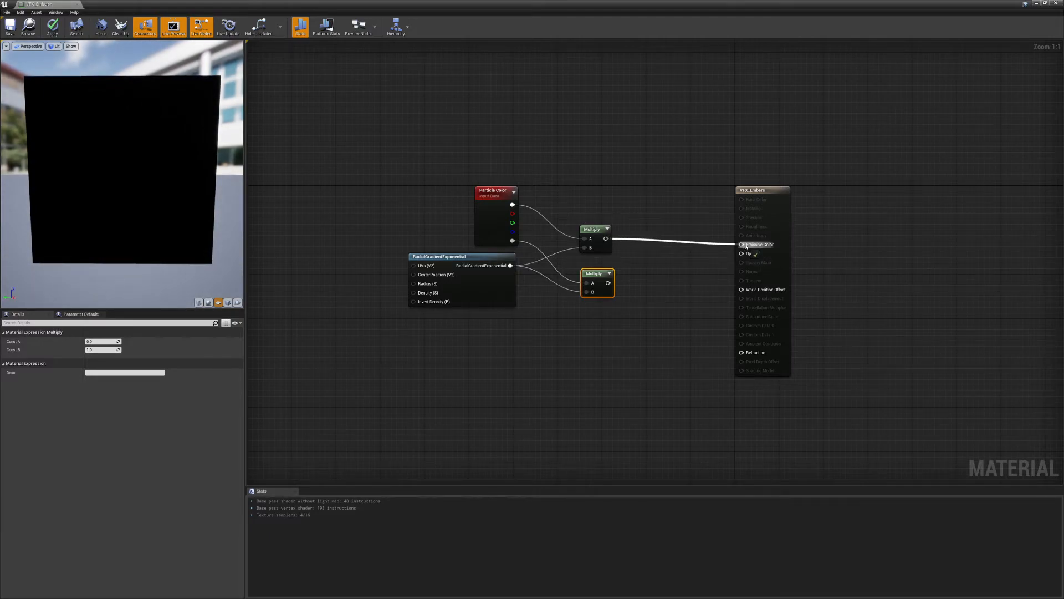
{"action": "left_click_drag", "start_coordinate": [608, 282], "coordinate": [741, 254]}
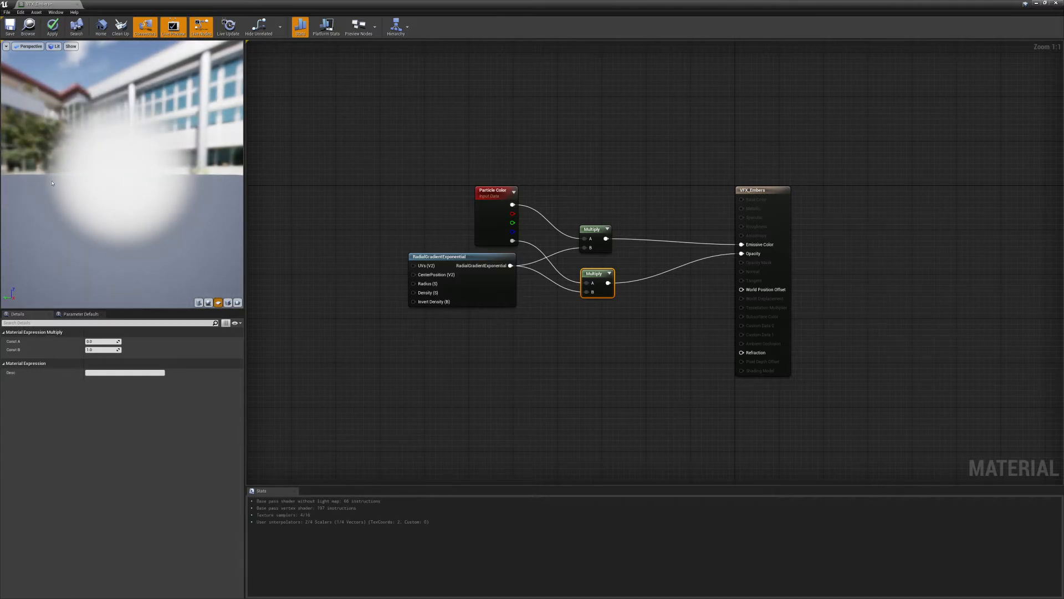
Inspect the ember material on the preview plane from several angles and distances, and review the Particle Color node
{"action": "mouse_move", "coordinate": [122, 175]}
{"action": "left_mouse_down"}
{"action": "mouse_move", "coordinate": [125, 210]}
{"action": "mouse_move", "coordinate": [100, 174]}
{"action": "mouse_move", "coordinate": [126, 177]}
{"action": "left_mouse_up"}
{"action": "scroll", "coordinate": [122, 174], "scroll_direction": "down", "scroll_amount": 5}
{"action": "middle_click_drag", "start_coordinate": [123, 177], "coordinate": [128, 240]}
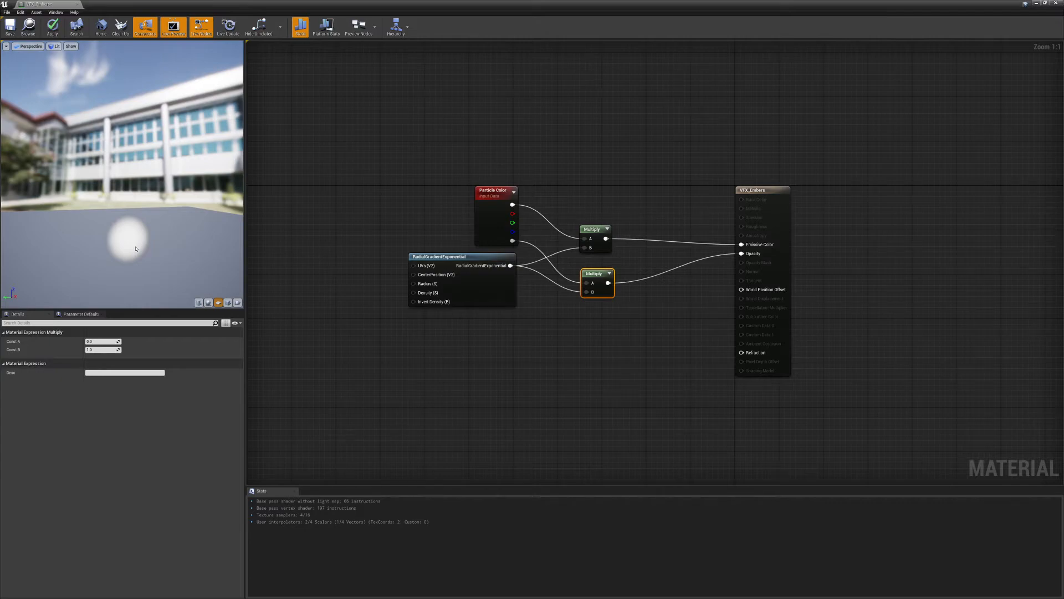
{"action": "right_click_drag", "start_coordinate": [515, 322], "coordinate": [577, 337]}
{"action": "left_click_drag", "start_coordinate": [161, 269], "coordinate": [122, 258]}
{"action": "right_click_drag", "start_coordinate": [122, 258], "coordinate": [122, 244]}
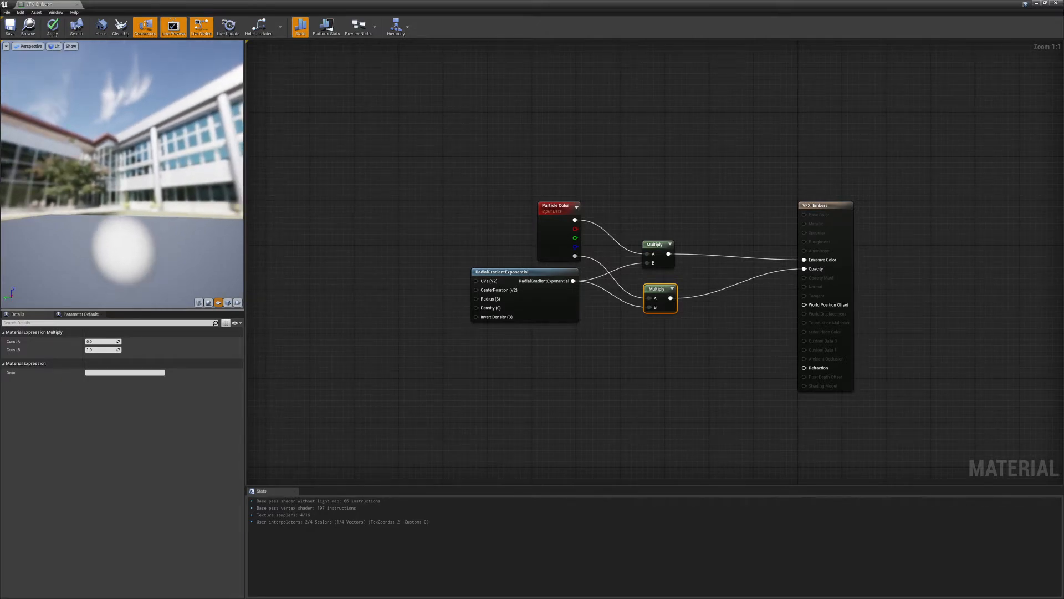
{"action": "middle_click_drag", "start_coordinate": [123, 250], "coordinate": [114, 240]}
{"action": "left_click_drag", "start_coordinate": [114, 240], "coordinate": [138, 238]}
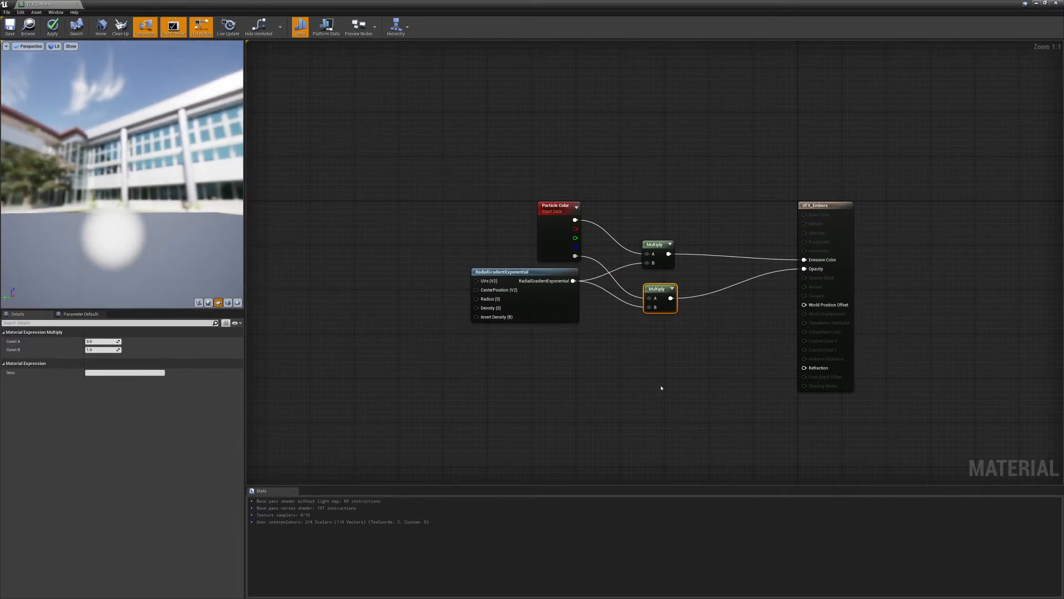
{"action": "left_click_drag", "start_coordinate": [555, 182], "coordinate": [524, 226]}
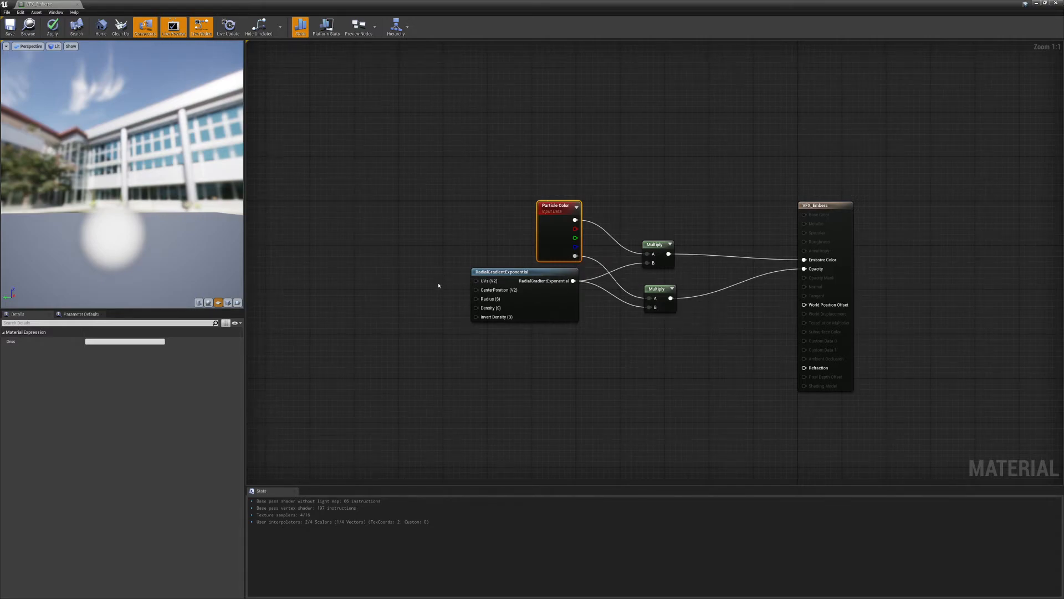
{"action": "left_click_drag", "start_coordinate": [149, 182], "coordinate": [188, 186]}
{"action": "left_click_drag", "start_coordinate": [131, 240], "coordinate": [131, 240]}
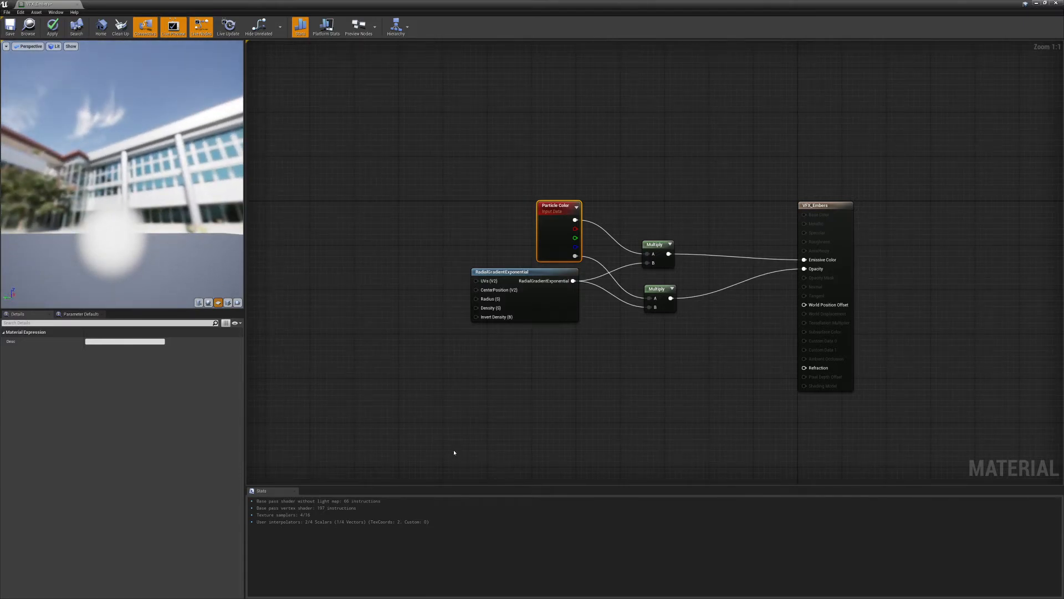
Apply the VFX_Embers material changes, close its editor and return to the level editor
{"action": "left_click", "coordinate": [52, 26]}
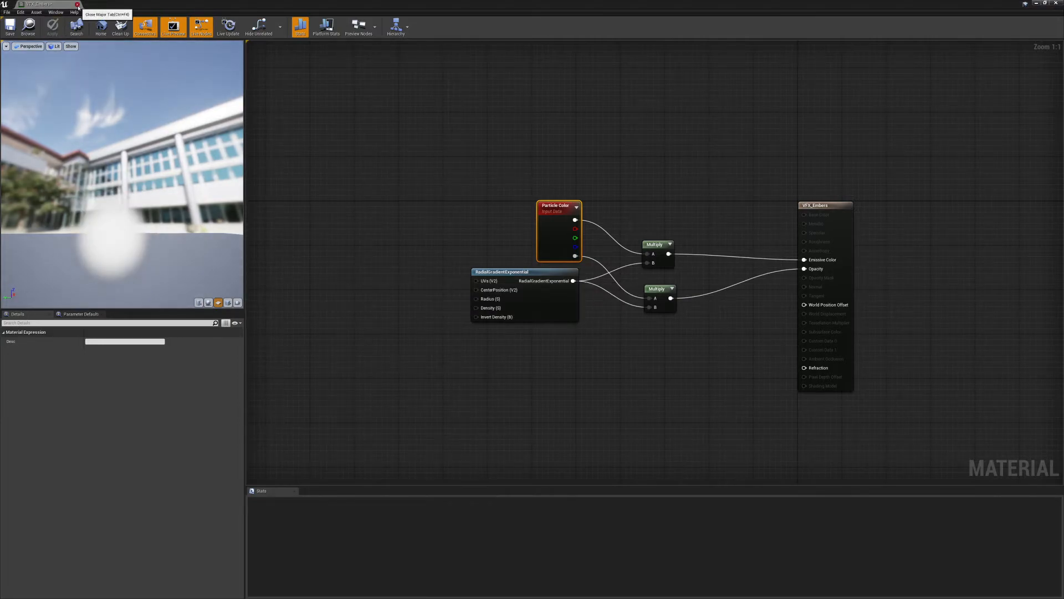
{"action": "left_click", "coordinate": [77, 5]}
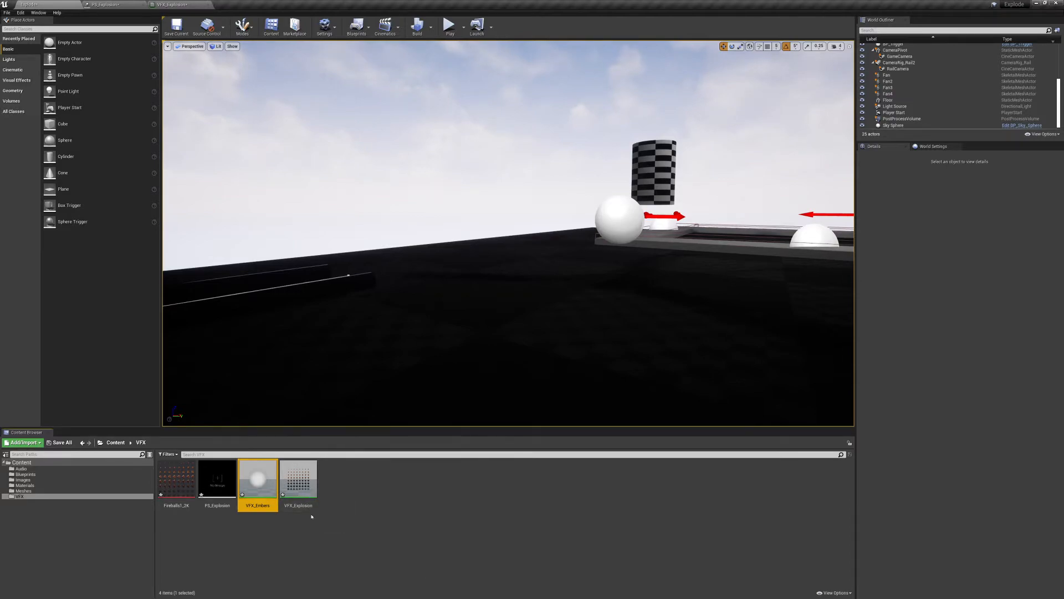
{"action": "left_click", "coordinate": [169, 4]}
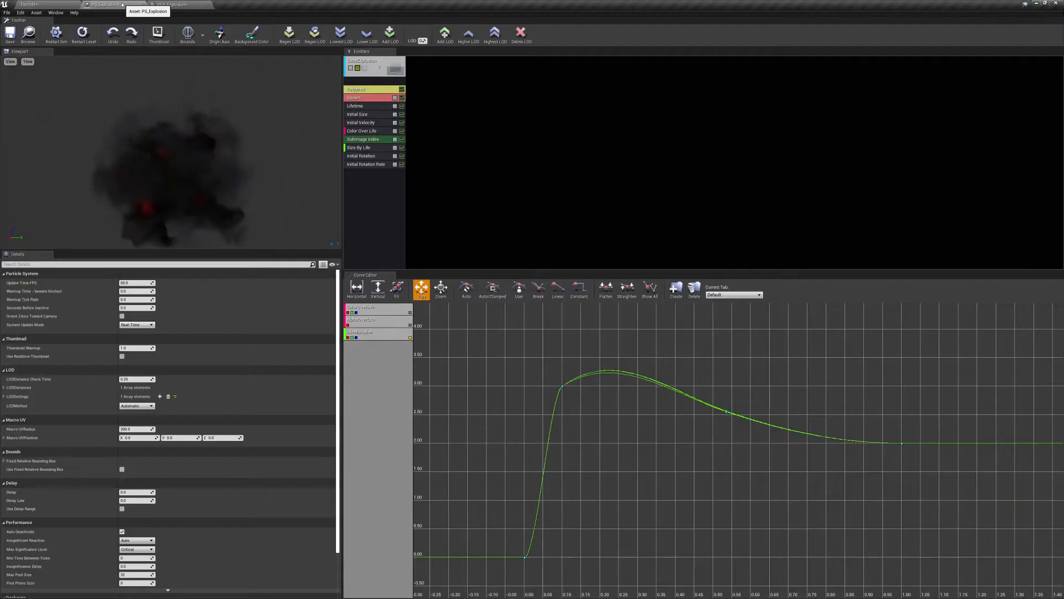
{"action": "left_click", "coordinate": [53, 5]}
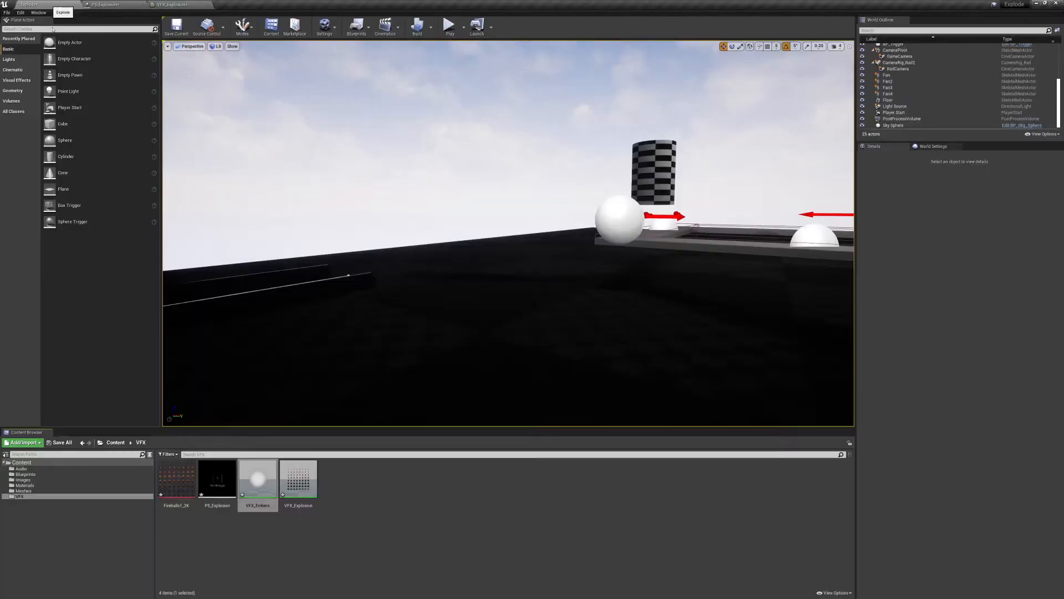
With the VFX_Embers material selected, add a new particle sprite emitter to PS_Explosion and open its Required settings
{"action": "left_click", "coordinate": [259, 480]}
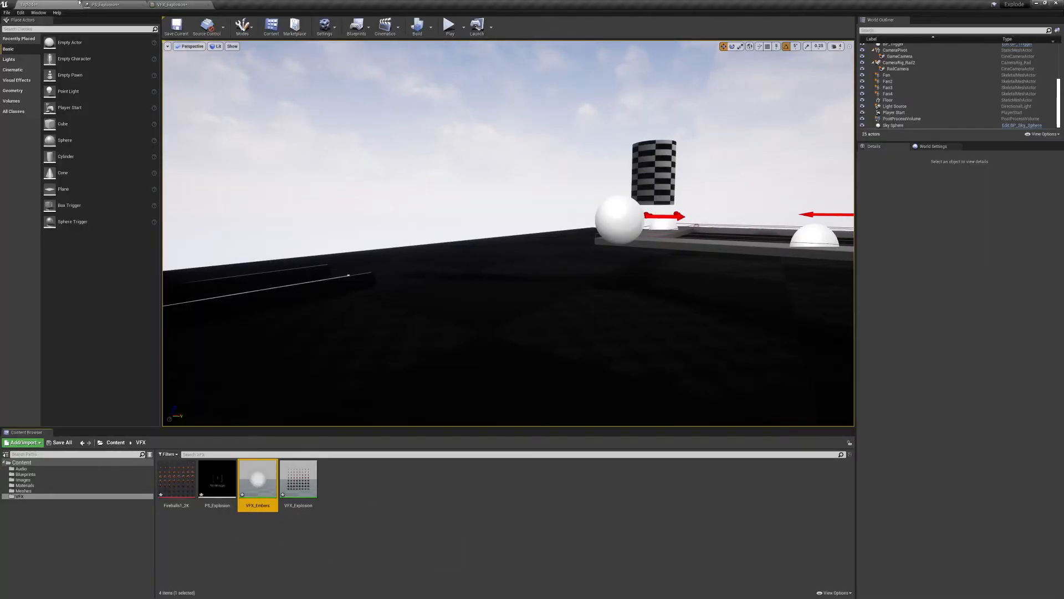
{"action": "left_click", "coordinate": [108, 4]}
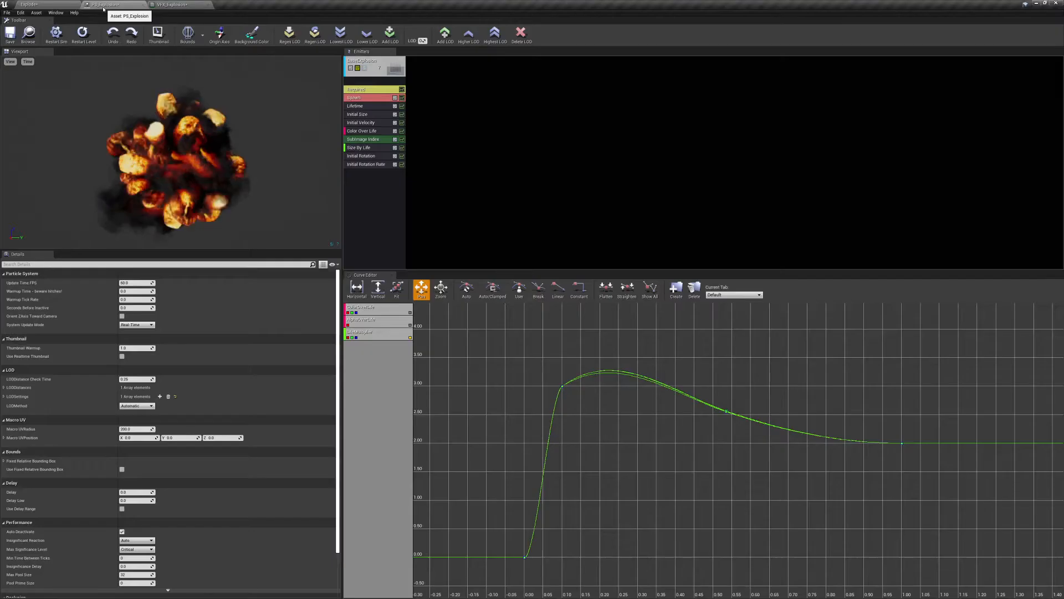
{"action": "right_click", "coordinate": [433, 106]}
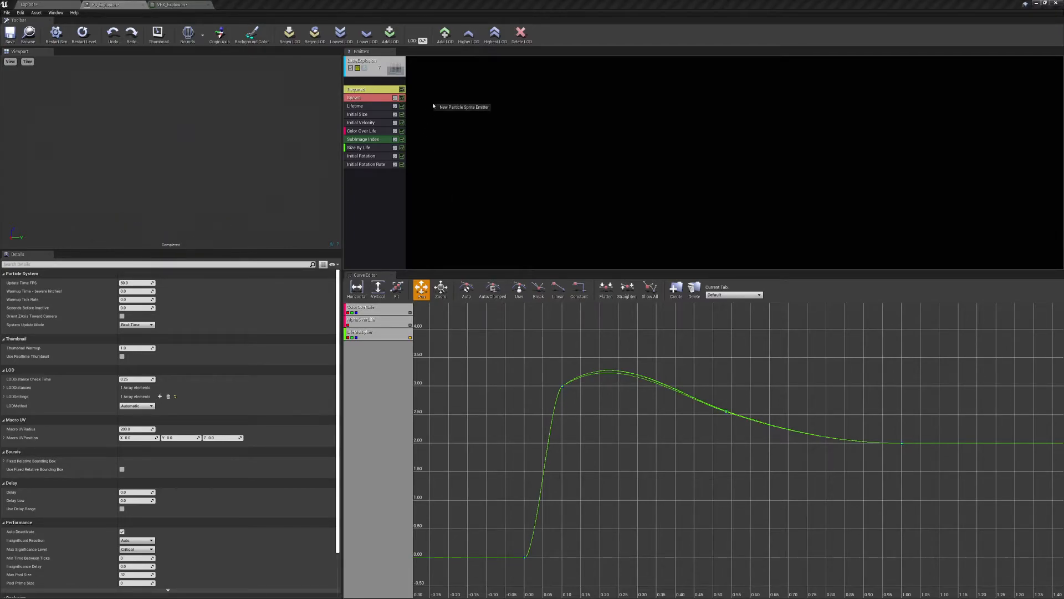
{"action": "left_click", "coordinate": [483, 108]}
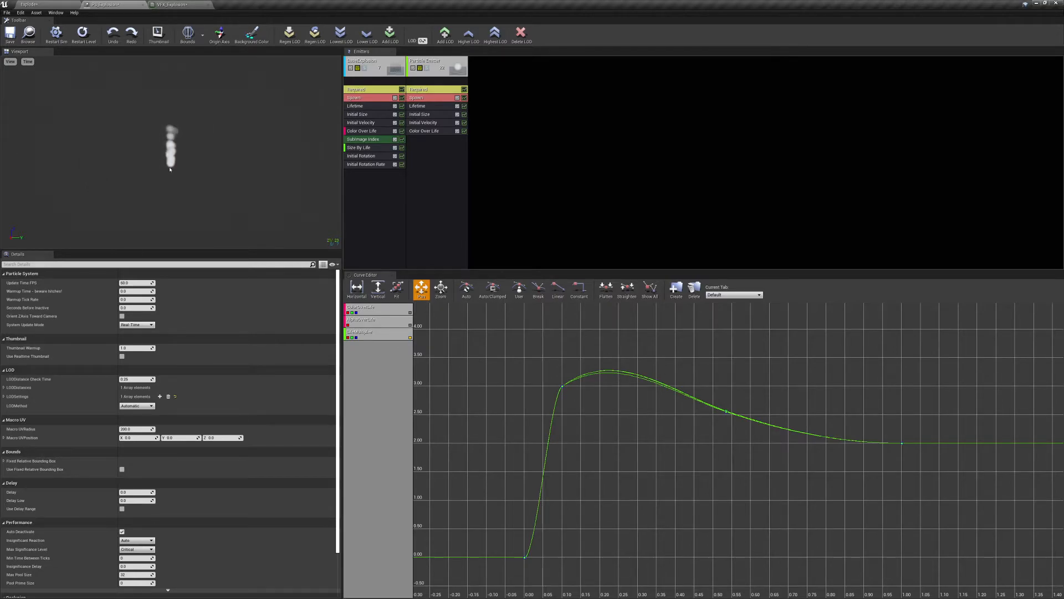
{"action": "left_click", "coordinate": [62, 4]}
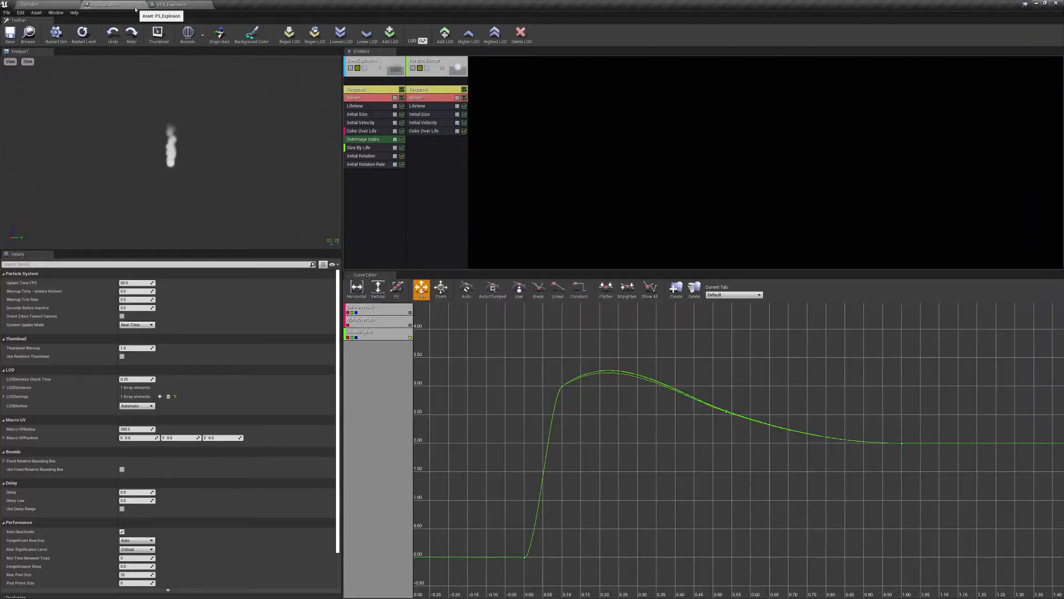
{"action": "left_click", "coordinate": [135, 6]}
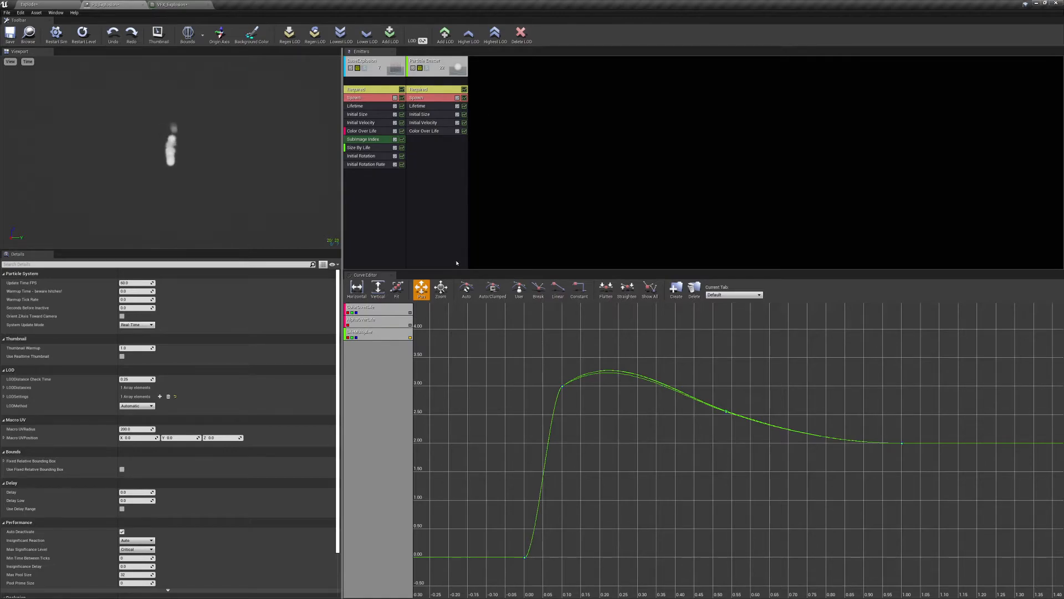
{"action": "left_click", "coordinate": [443, 91]}
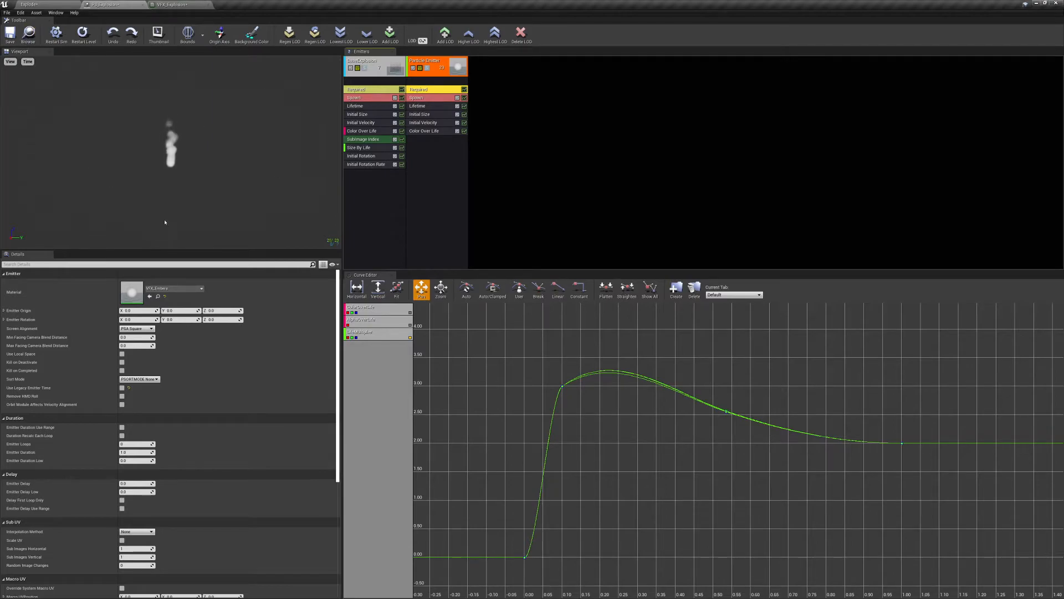
{"action": "left_click", "coordinate": [55, 33]}
Rename the new particle emitter as Embers
{"action": "left_click", "coordinate": [432, 167]}
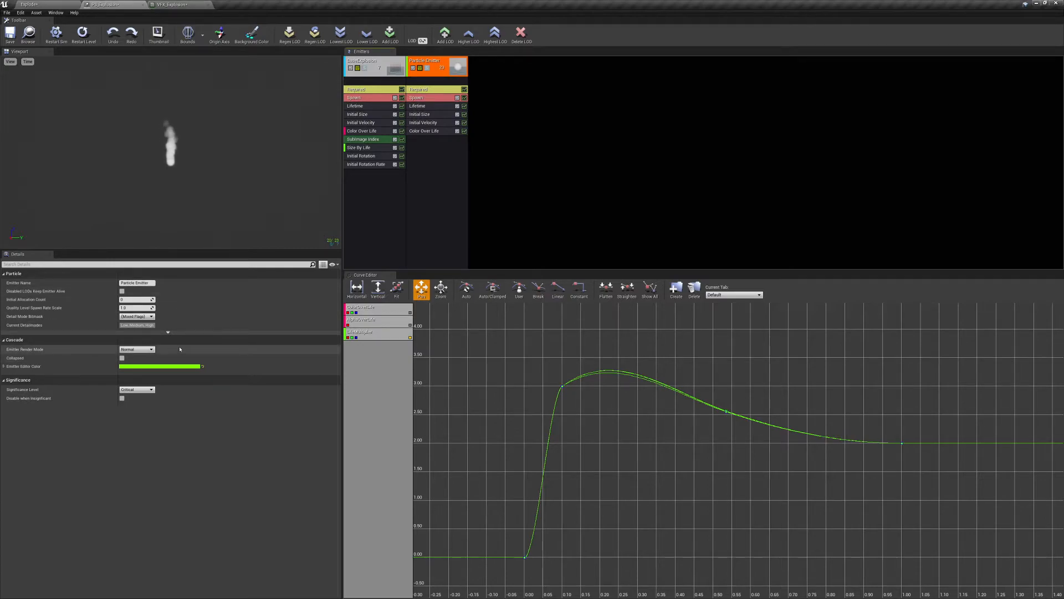
{"action": "left_click", "coordinate": [138, 283]}
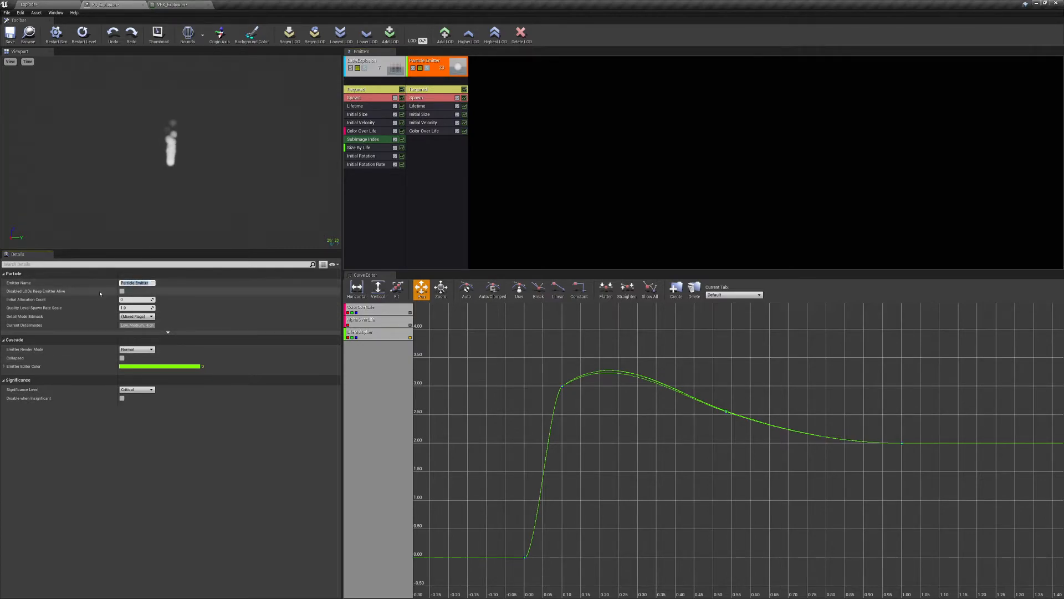
{"action": "type", "text": "Embers"}
{"action": "key", "text": "Return"}
{"action": "type", "text": "Tmbers"}
{"action": "key", "text": "Return"}
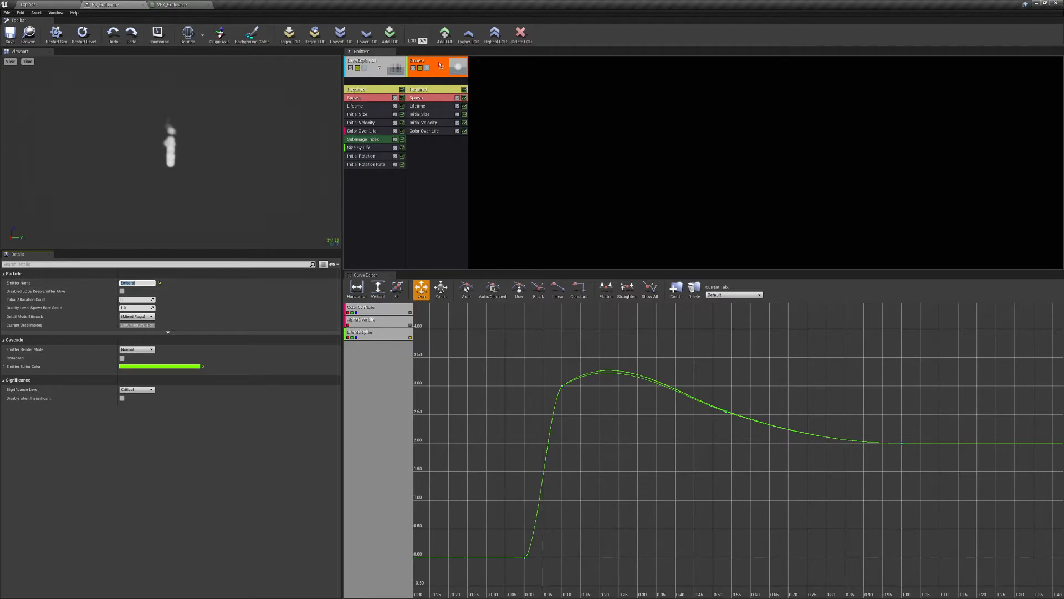
In the Embers emitter's Required module, set Screen Alignment to PSA Velocity and Emitter Loops to 1
{"action": "left_click", "coordinate": [440, 90]}
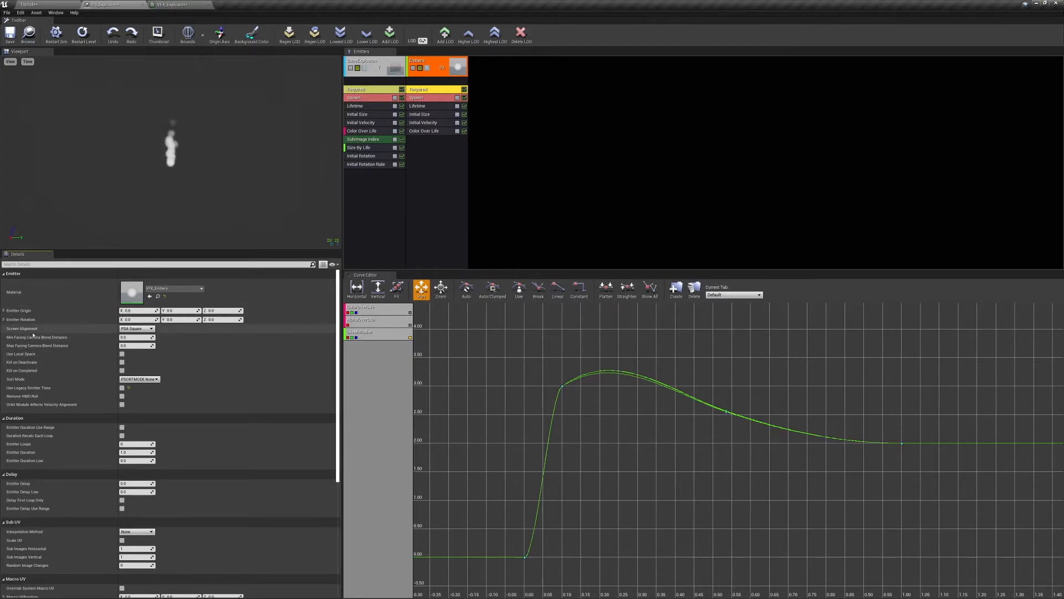
{"action": "left_click", "coordinate": [148, 329]}
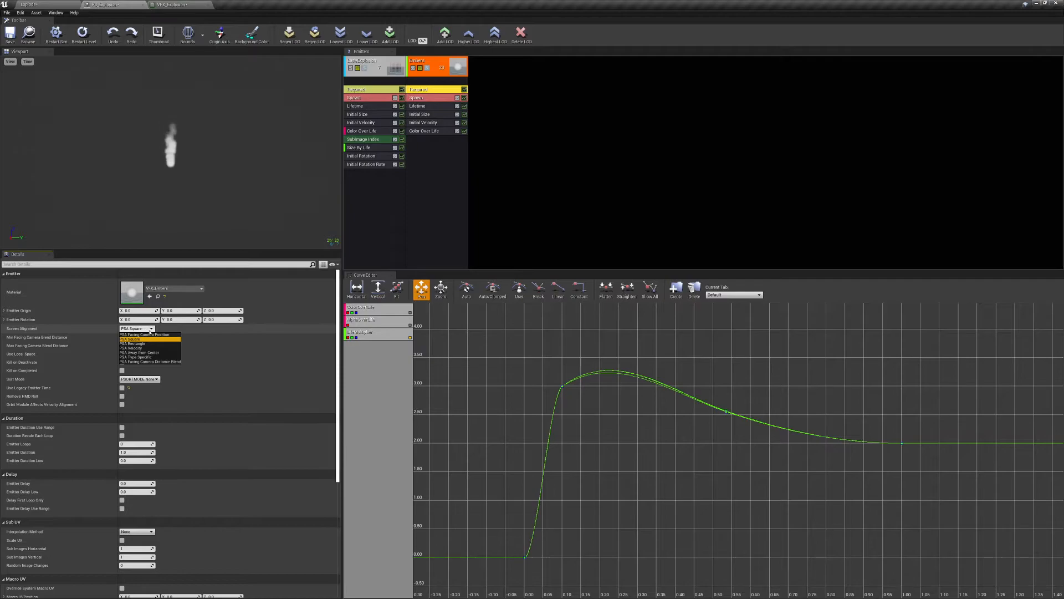
{"action": "left_click", "coordinate": [137, 348]}
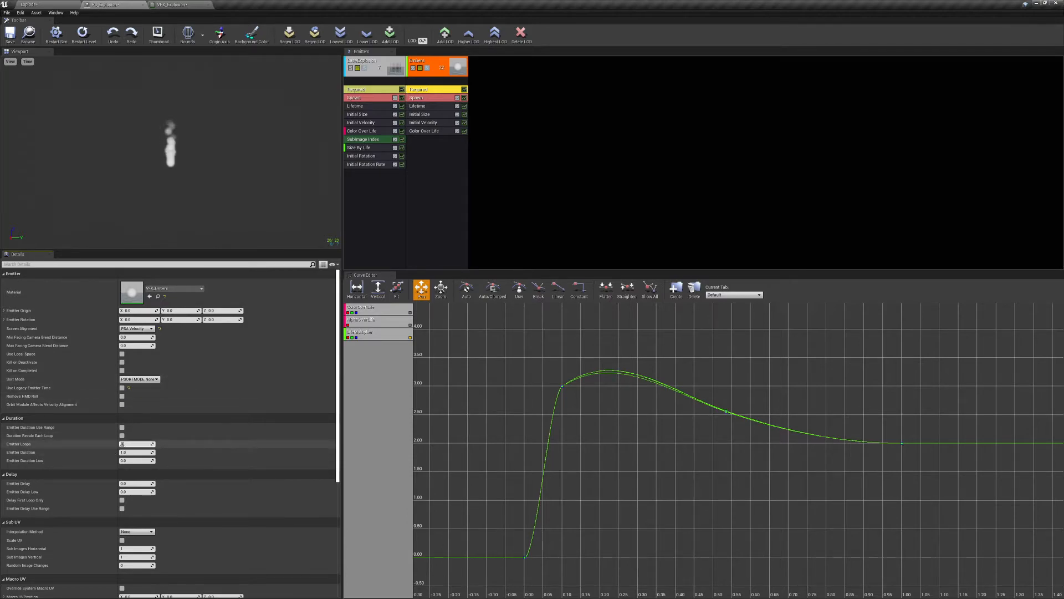
{"action": "type", "text": "1"}
{"action": "key", "text": "Return"}
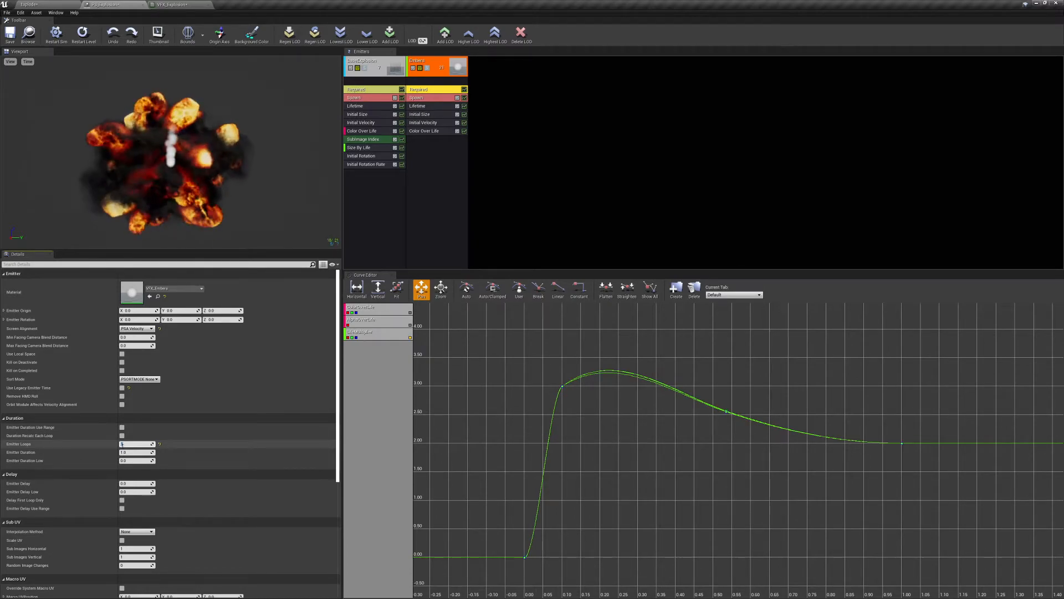
Set the Embers emitter's duration to 0.35 and its emitter delay to 0.15
{"action": "left_click_drag", "start_coordinate": [131, 452], "coordinate": [136, 453]}
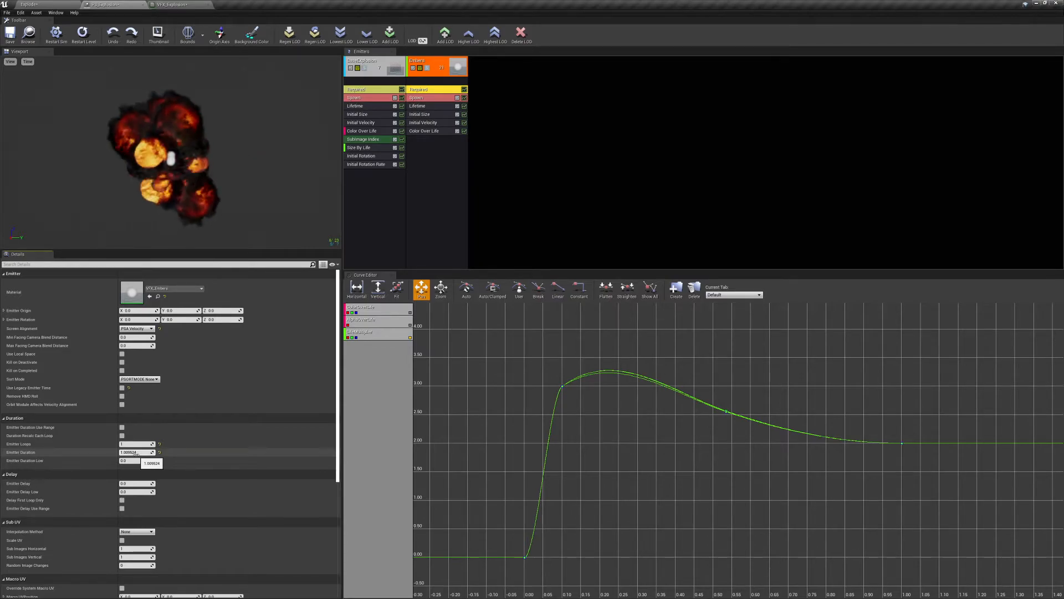
{"action": "left_click", "coordinate": [135, 452]}
{"action": "type", "text": "1"}
{"action": "type", "text": ".35"}
{"action": "key", "text": "Return"}
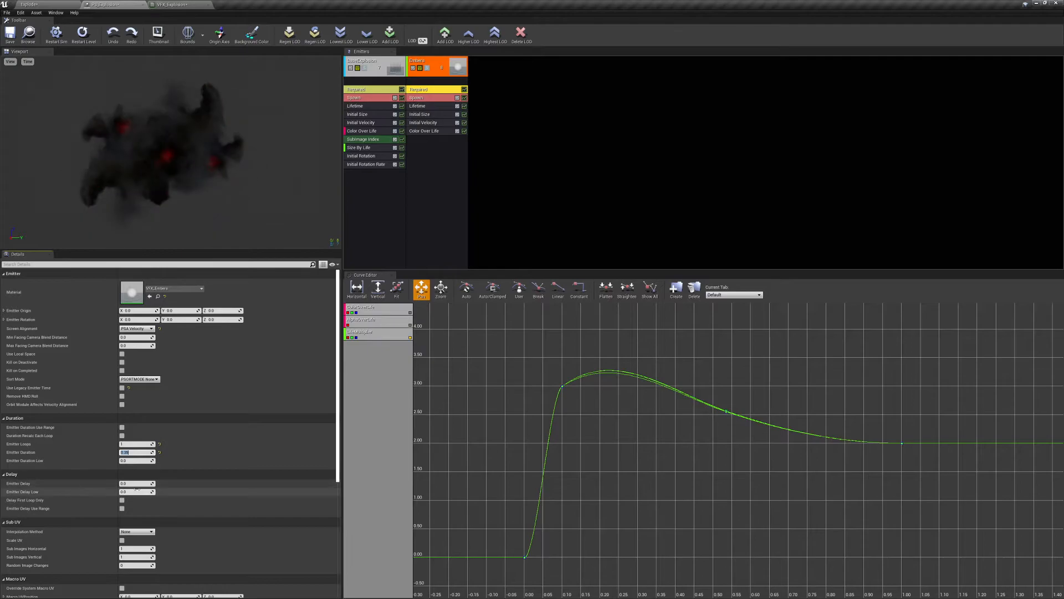
{"action": "type", "text": "0.15"}
{"action": "key", "text": "Return"}
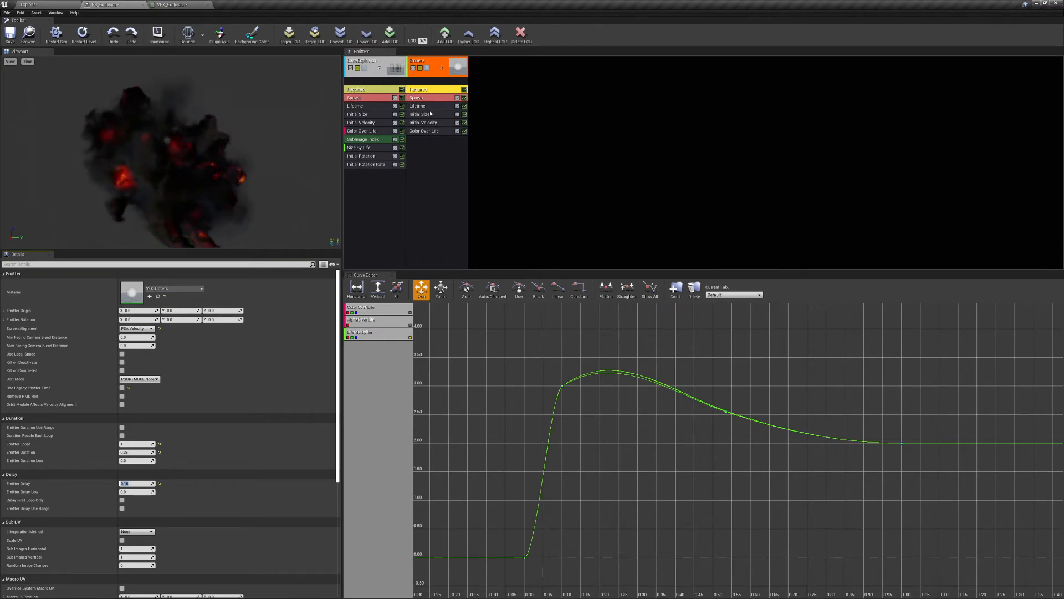
Add GPU Sprites type data to the Embers emitter and set fixed bounds for the particle system
{"action": "left_click", "coordinate": [431, 168]}
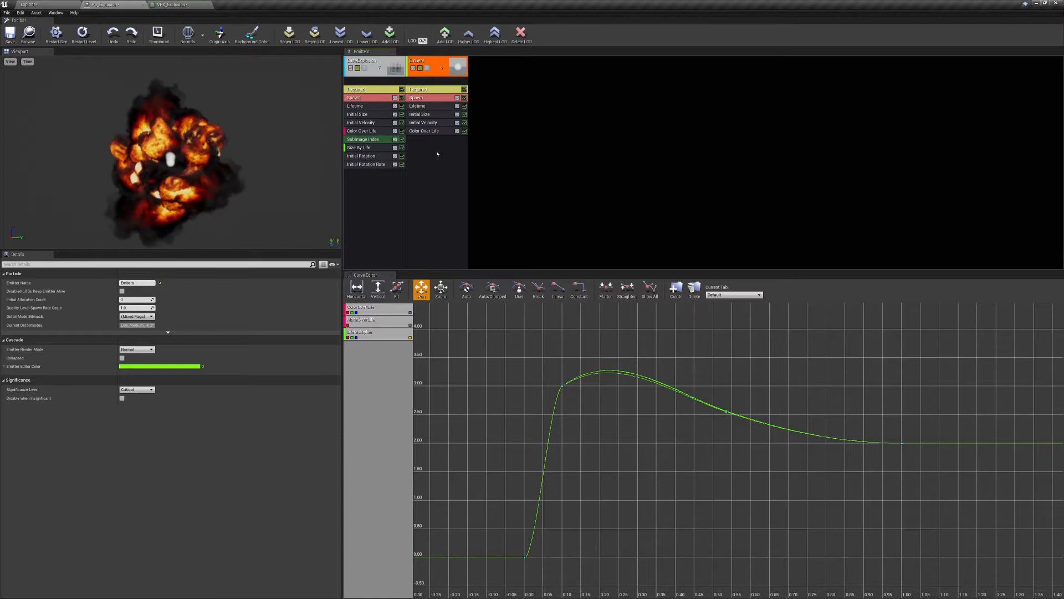
{"action": "right_click", "coordinate": [437, 154]}
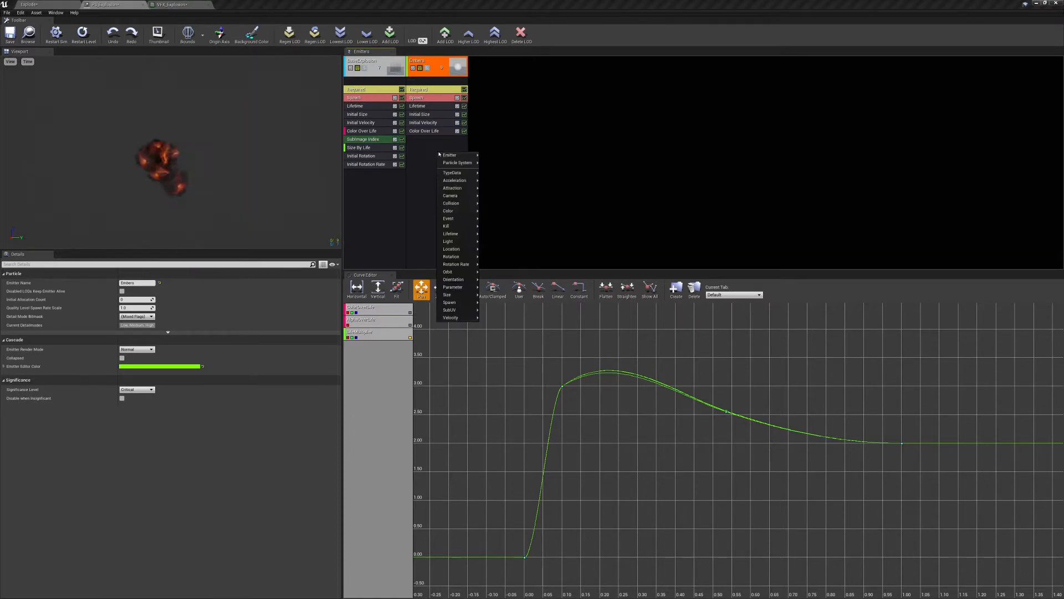
{"action": "mouse_move", "coordinate": [445, 173]}
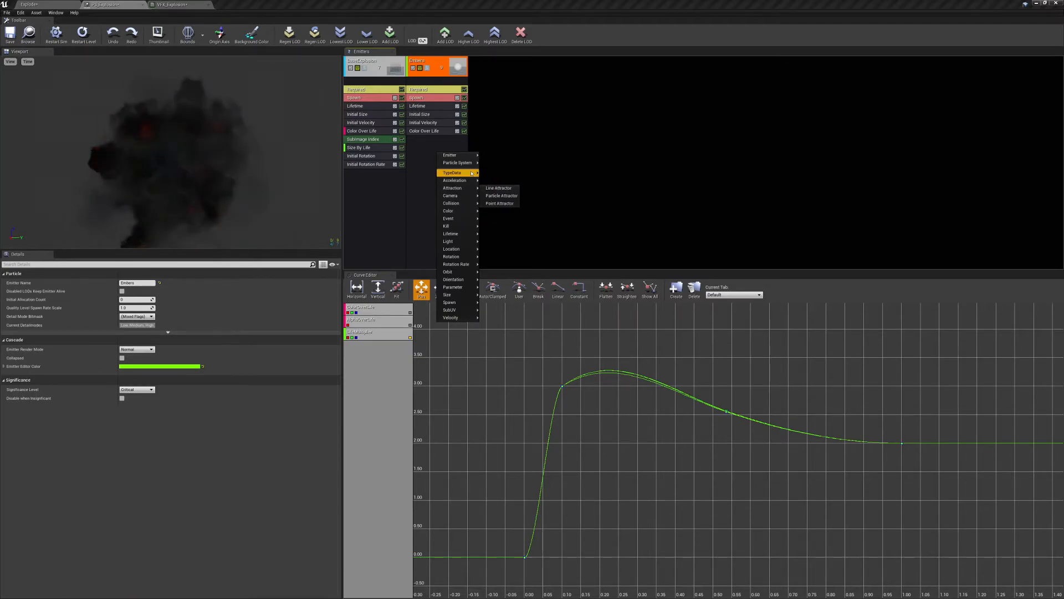
{"action": "mouse_move", "coordinate": [471, 173]}
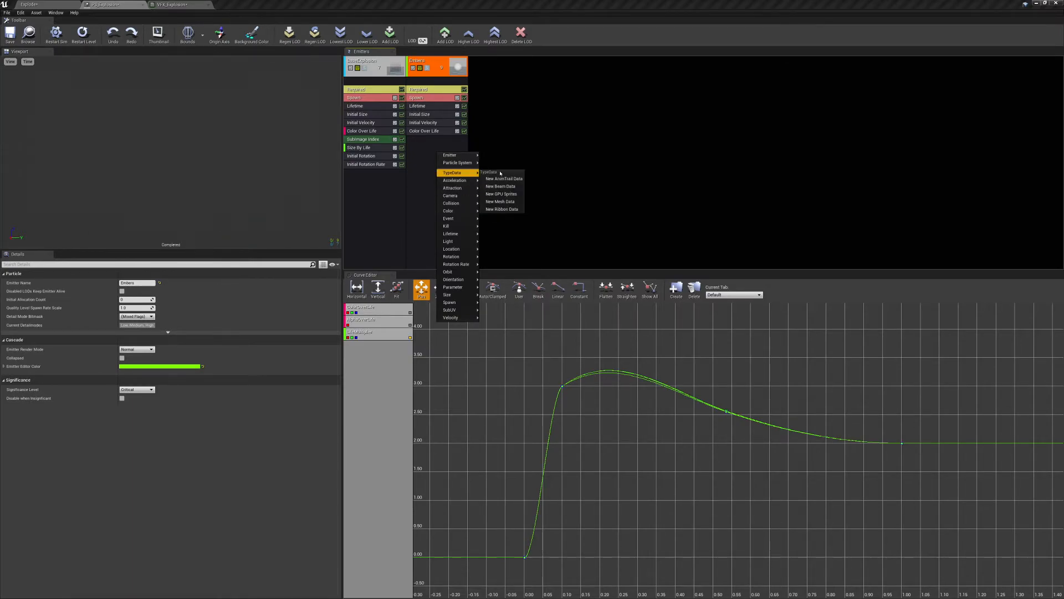
{"action": "left_click", "coordinate": [520, 194]}
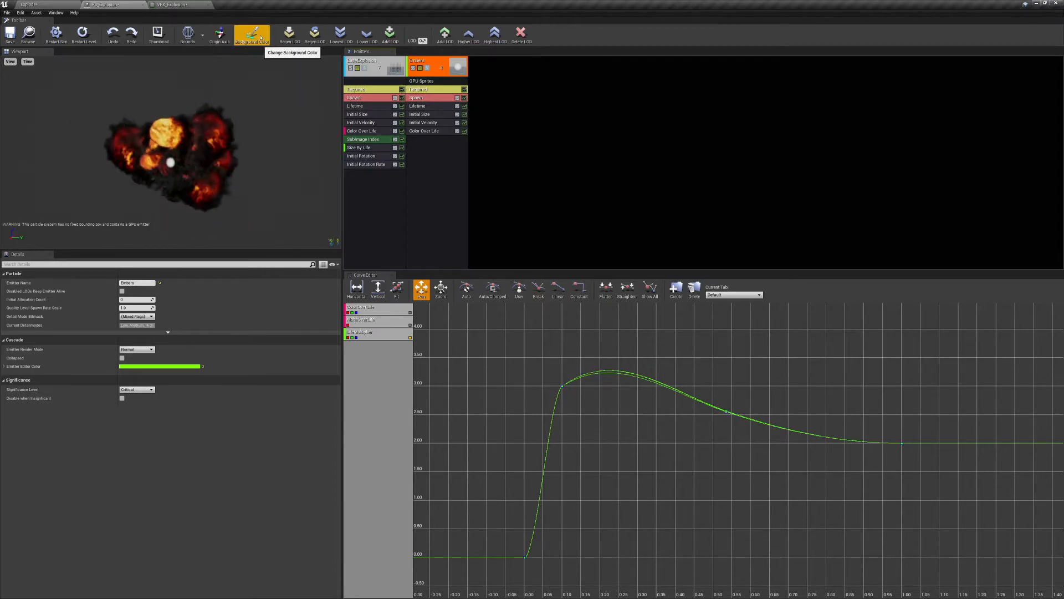
{"action": "left_click", "coordinate": [204, 38]}
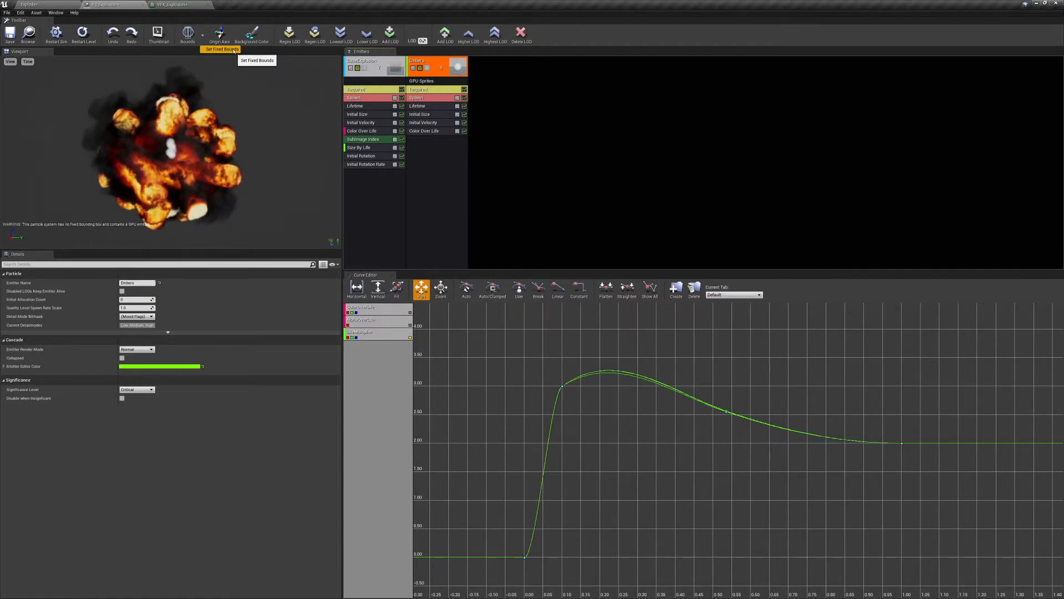
{"action": "left_click", "coordinate": [233, 50]}
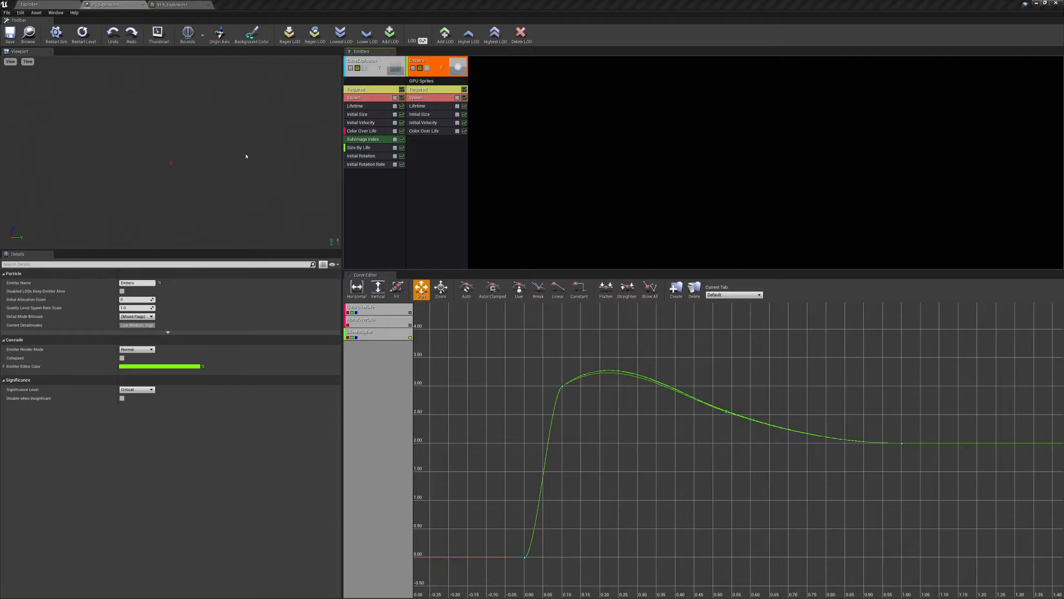
Set the Embers spawn rate constant to 0 and add a burst list entry with a count of 350
{"action": "left_click", "coordinate": [435, 101]}
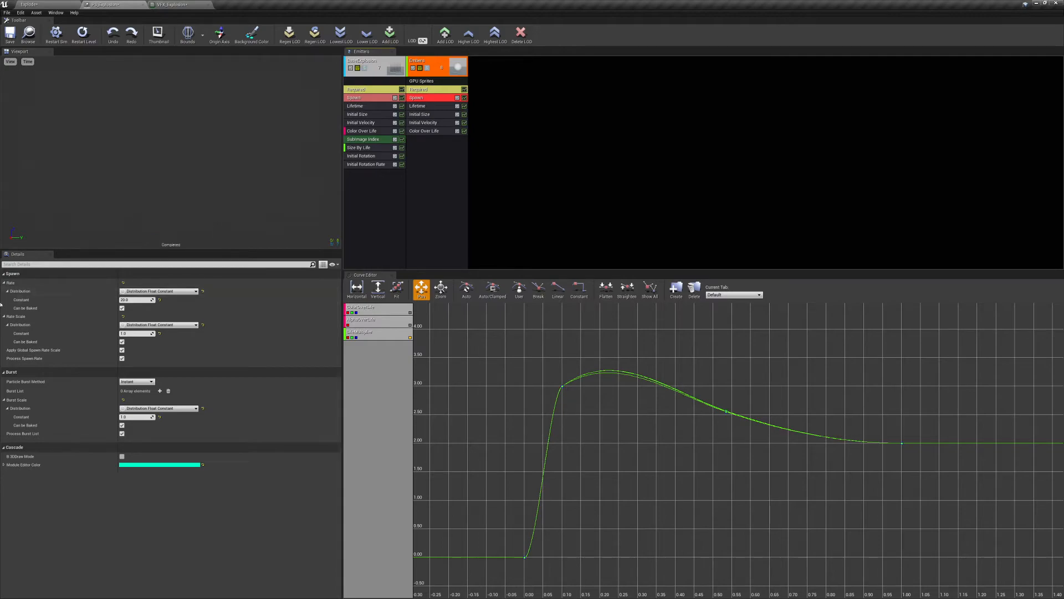
{"action": "left_click", "coordinate": [143, 300]}
{"action": "type", "text": "0"}
{"action": "key", "text": "Return"}
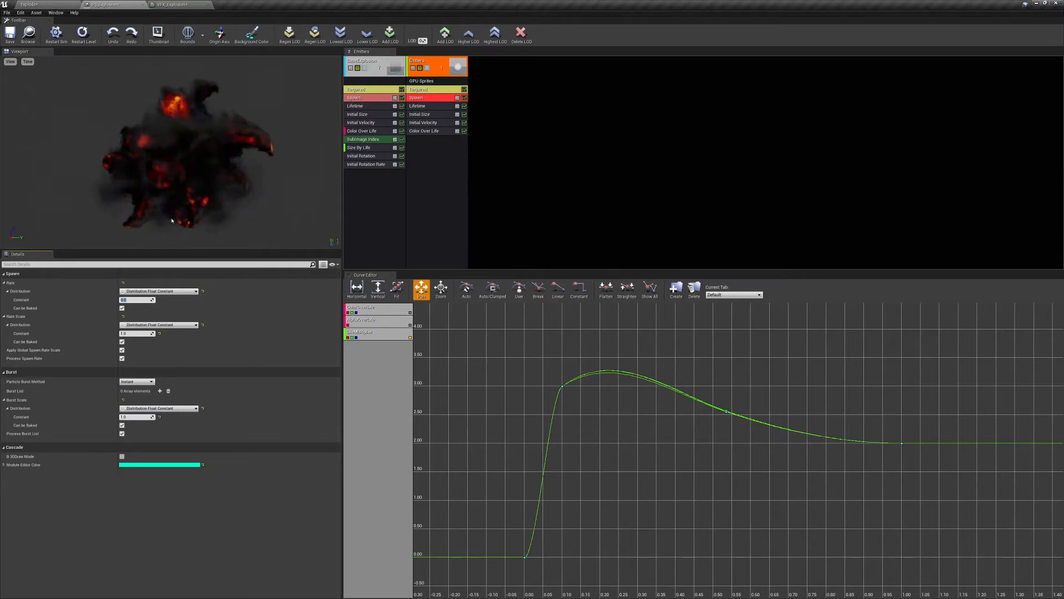
{"action": "left_click", "coordinate": [159, 391]}
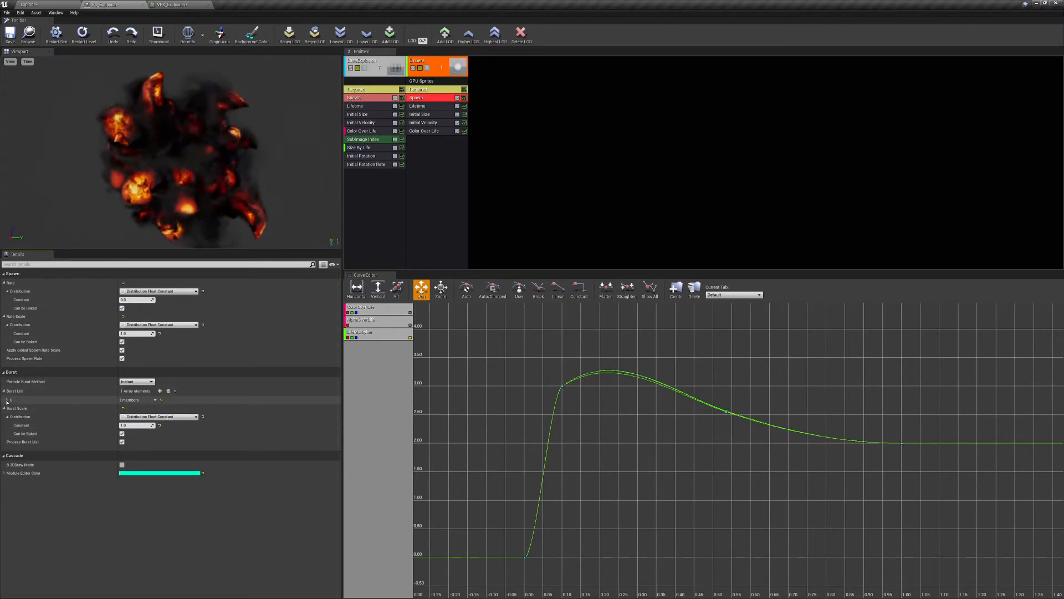
{"action": "left_click", "coordinate": [10, 400]}
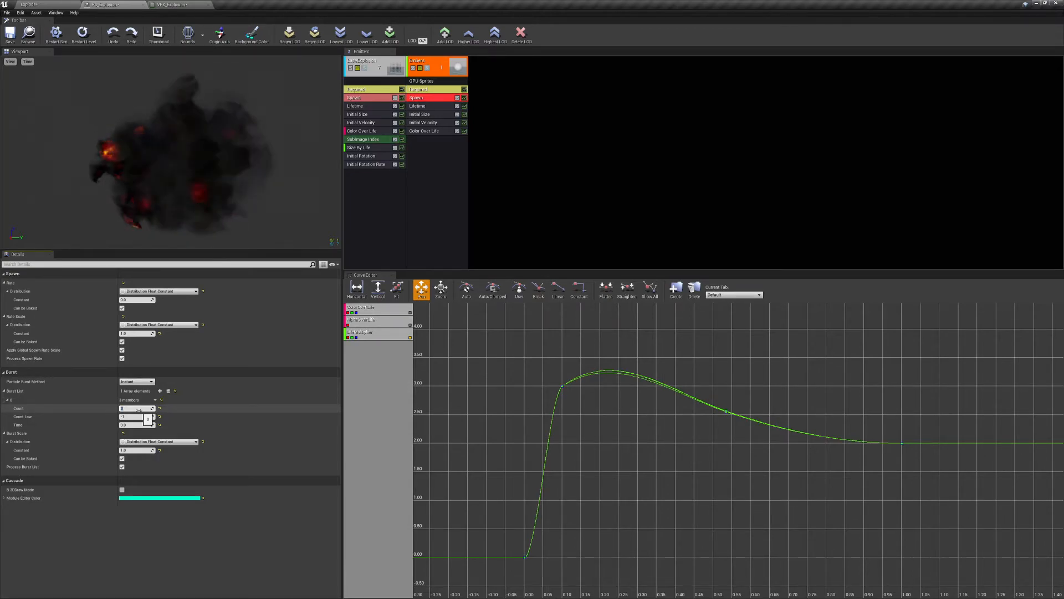
{"action": "type", "text": "350"}
{"action": "key", "text": "Return"}
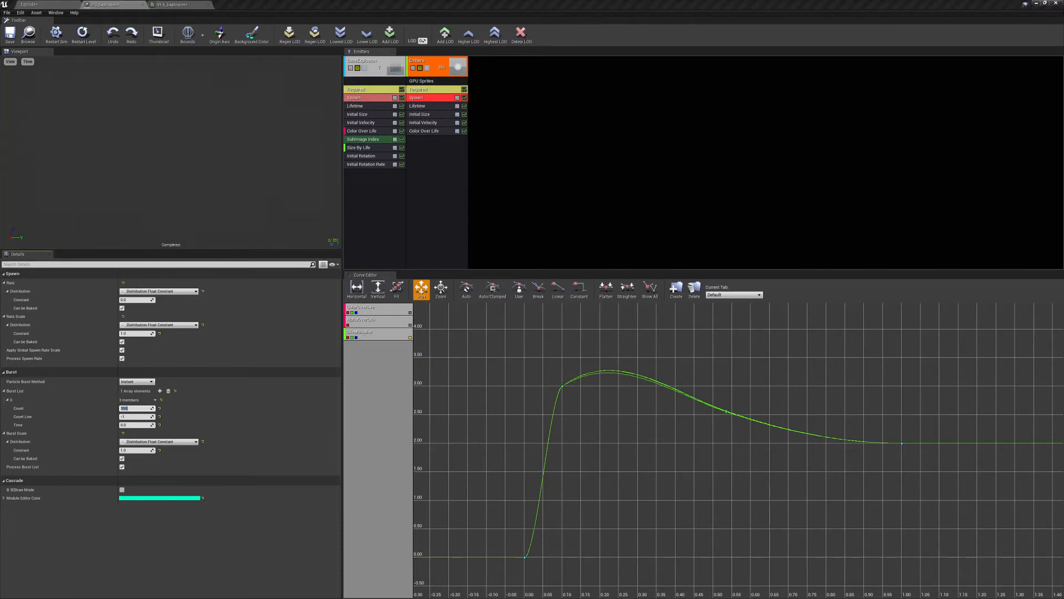
Set the Embers emitter's maximum lifetime to 3.0 and check the particles in the preview
{"action": "left_click", "coordinate": [442, 106]}
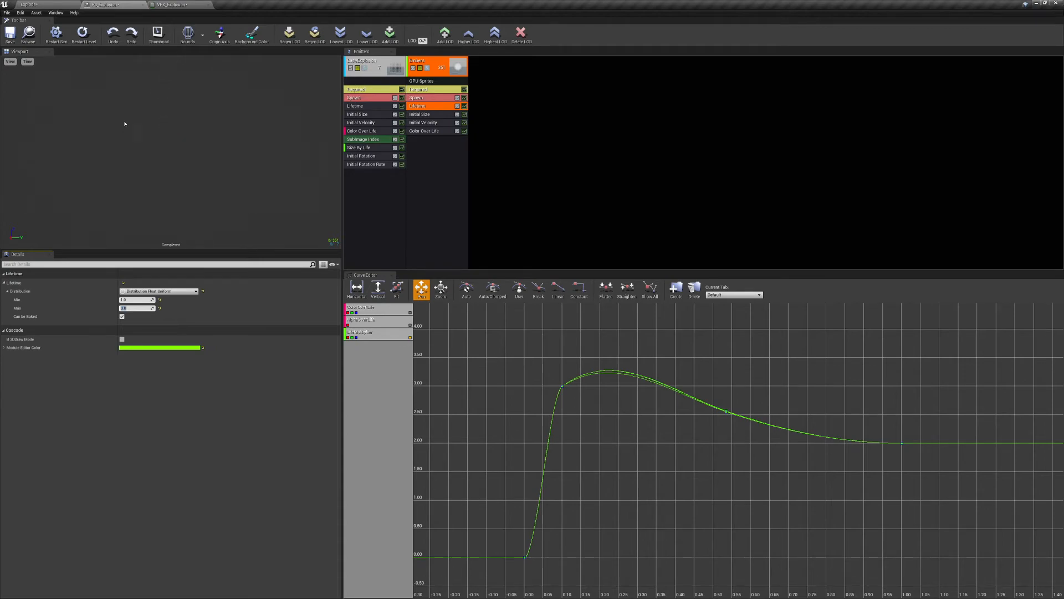
{"action": "left_click_drag", "start_coordinate": [206, 121], "coordinate": [106, 154]}
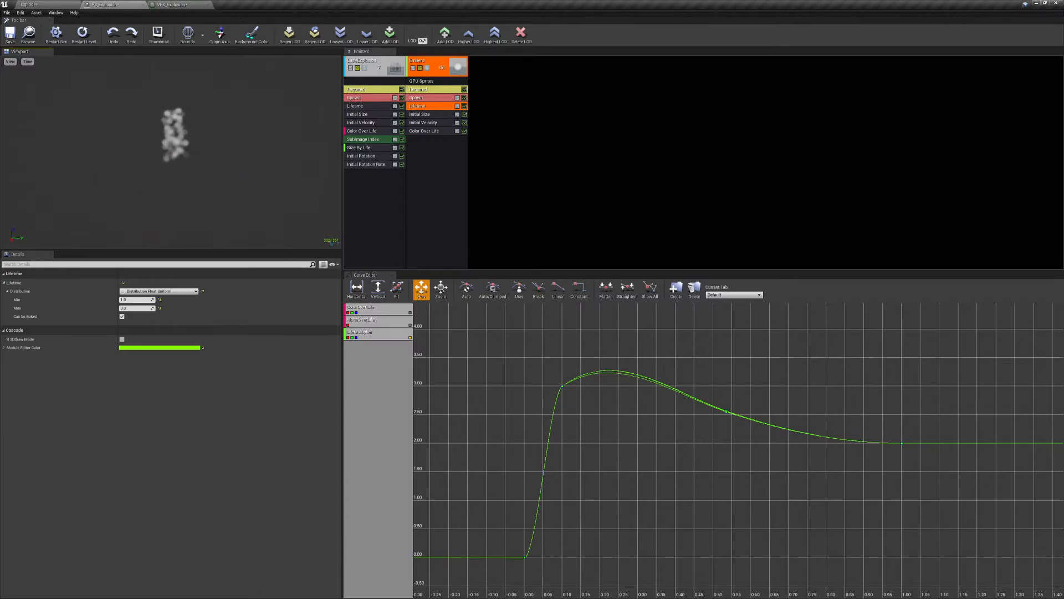
Set the Embers emitter's maximum initial size to 1.5 in X and 3.0 in Y
{"action": "left_click", "coordinate": [444, 117]}
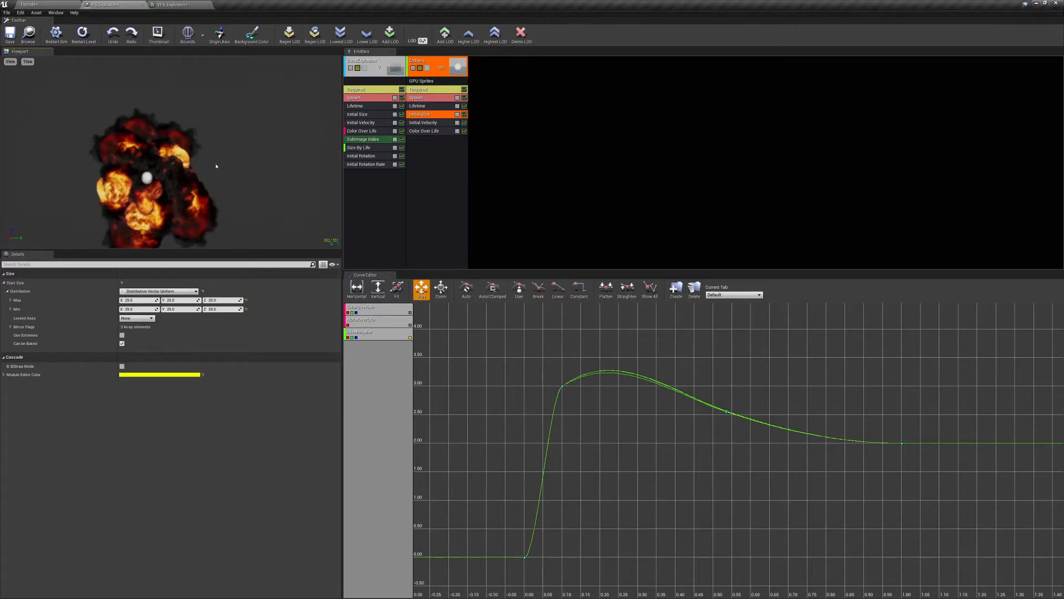
{"action": "left_click", "coordinate": [144, 299]}
{"action": "type", "text": "1.5"}
{"action": "key", "text": "Return"}
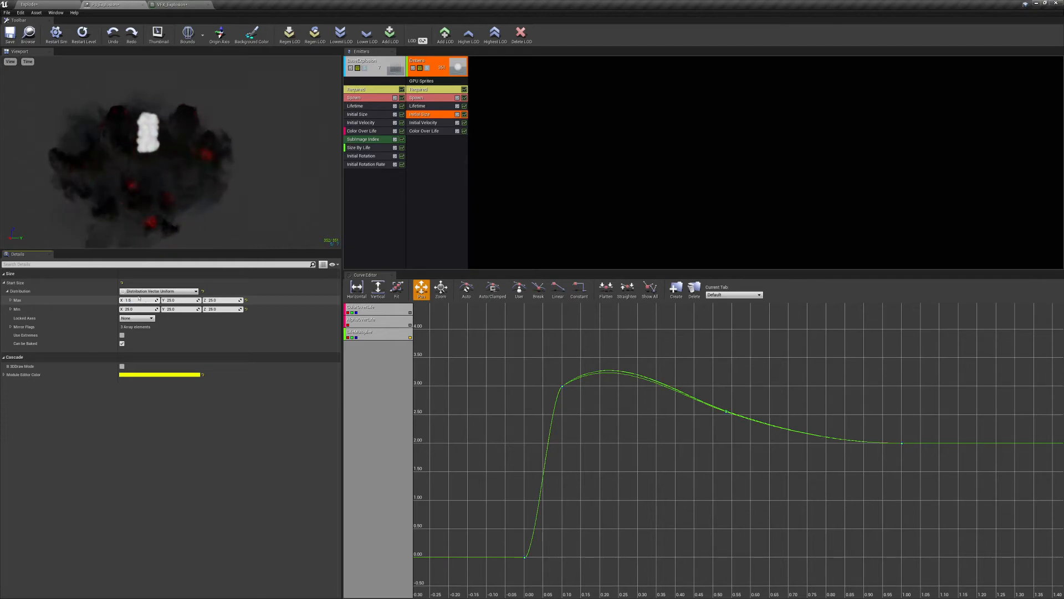
{"action": "left_click", "coordinate": [173, 300]}
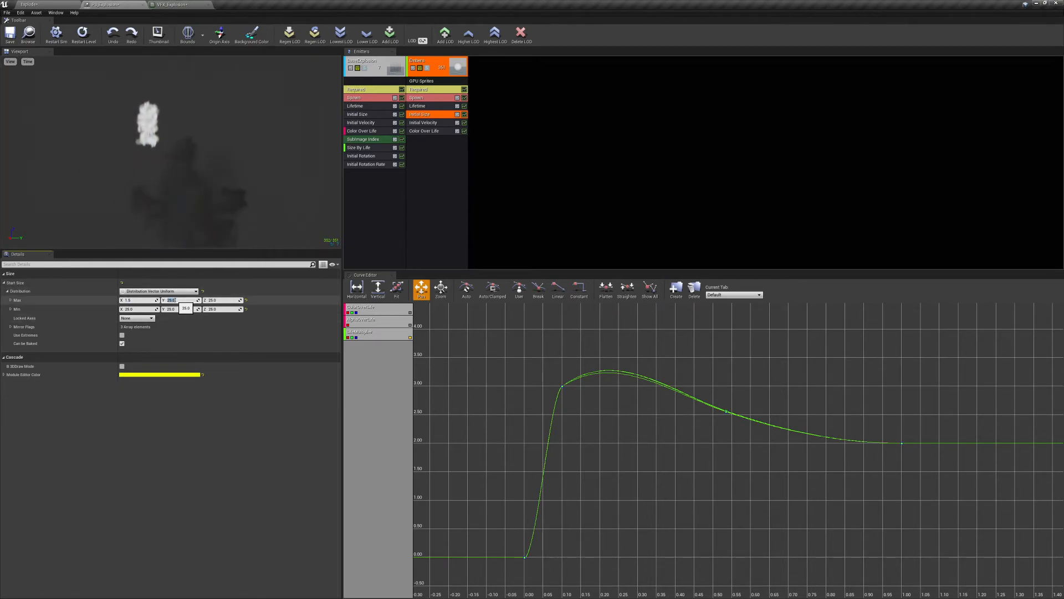
{"action": "type", "text": "3.0"}
{"action": "key", "text": "Return"}
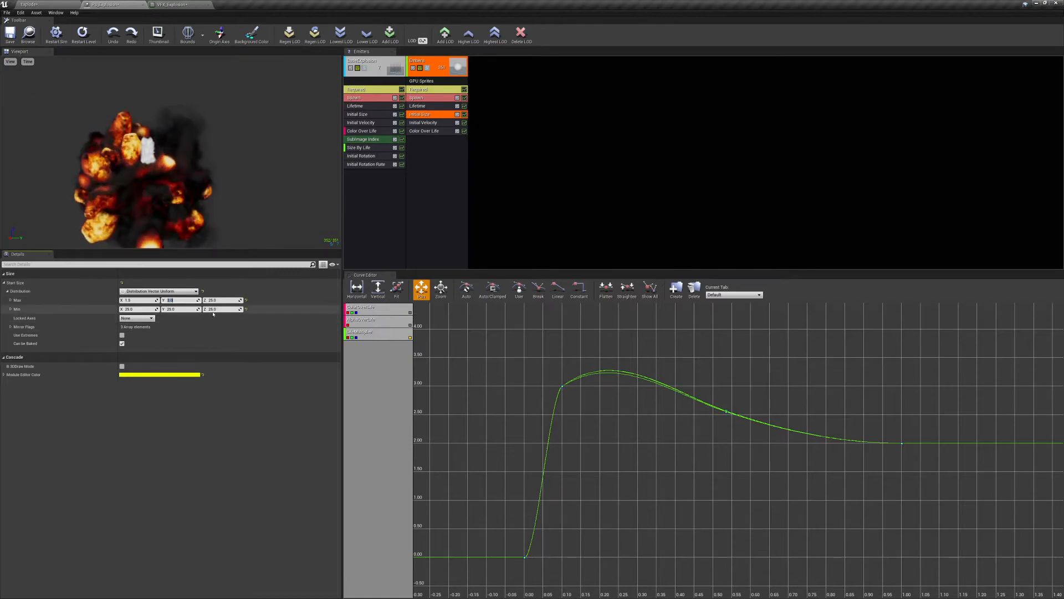
Set the Embers emitter's minimum initial size to 1.0 in X and 2.5 in Y, and check the preview
{"action": "left_click", "coordinate": [130, 309]}
{"action": "type", "text": "1.0"}
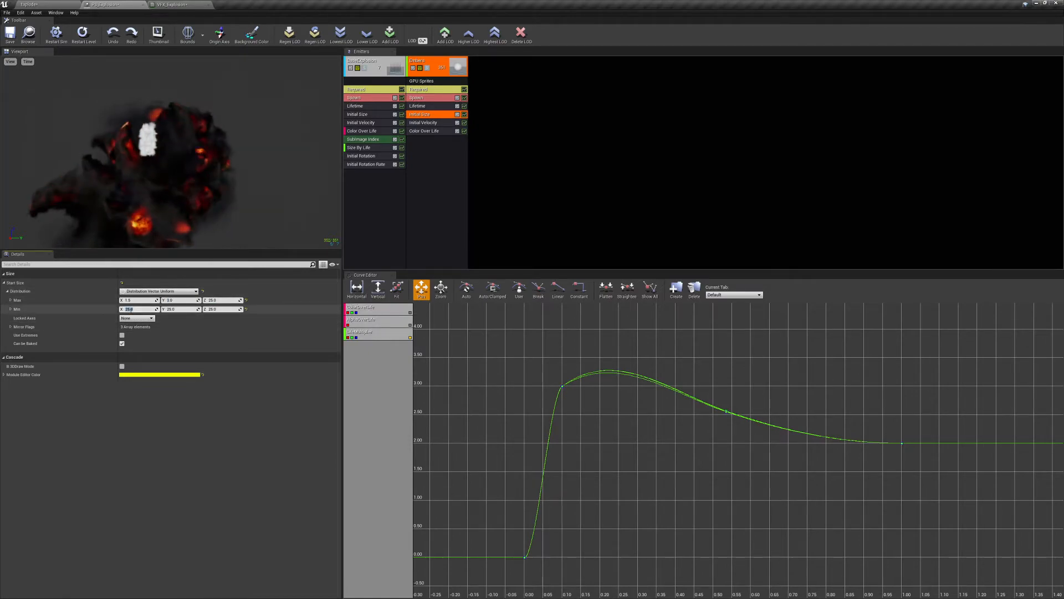
{"action": "key", "text": "Return"}
{"action": "left_click", "coordinate": [177, 309]}
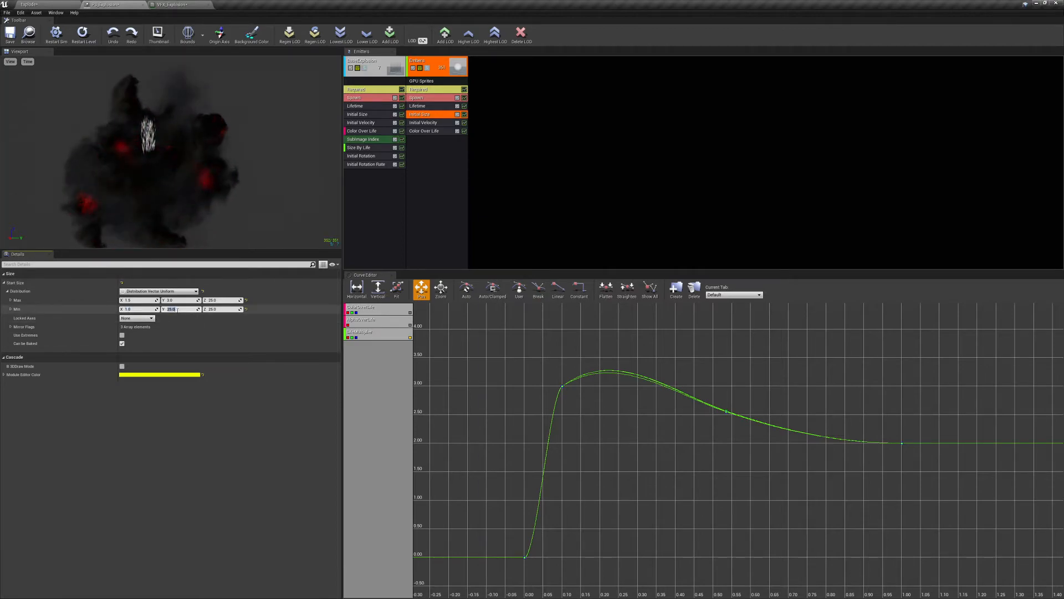
{"action": "type", "text": "2.5"}
{"action": "key", "text": "Return"}
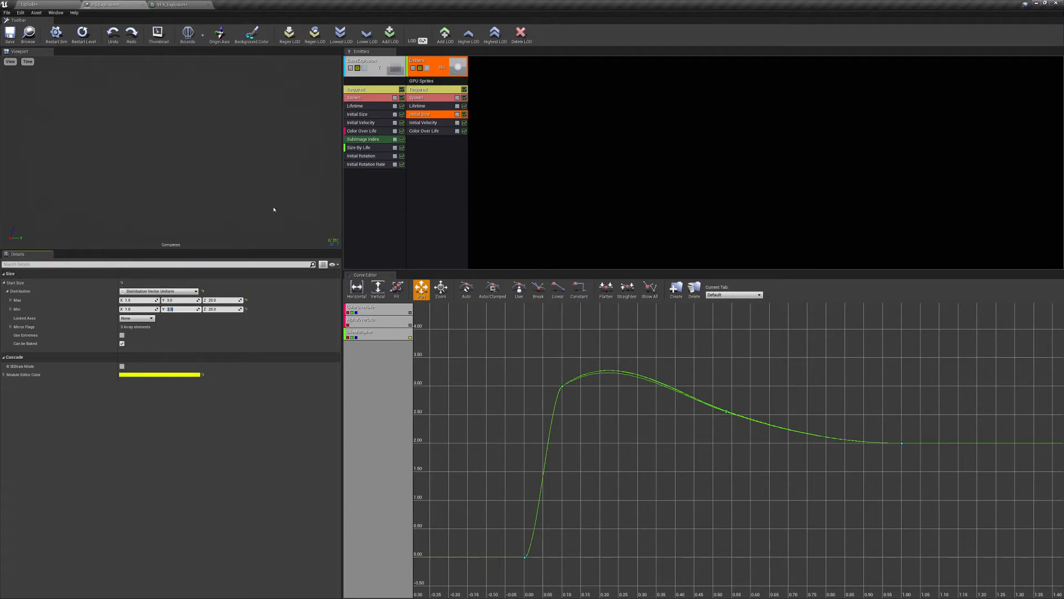
{"action": "left_click", "coordinate": [300, 178]}
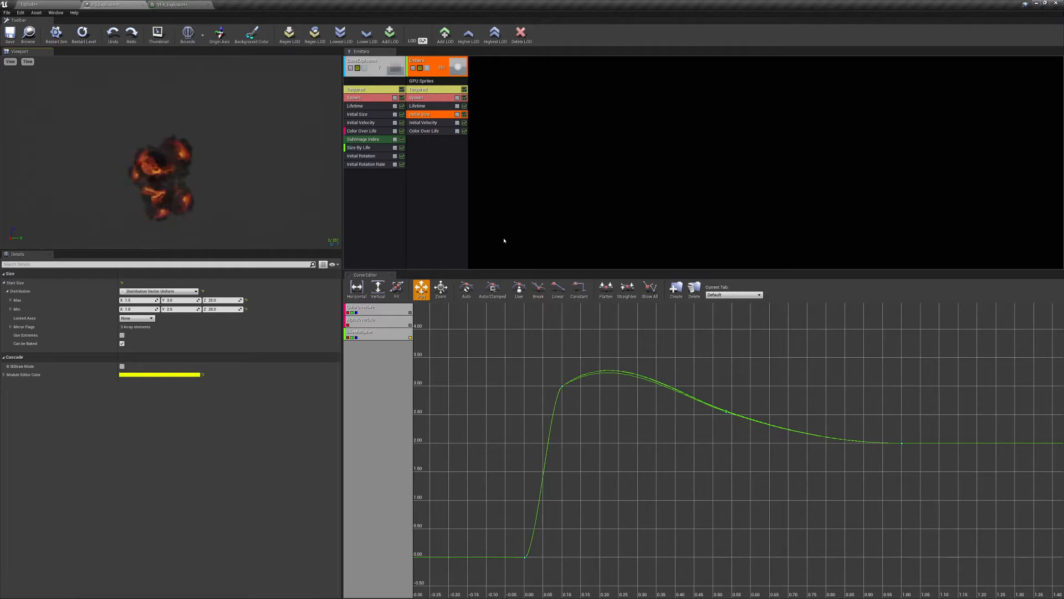
Change the Embers emitter's Alpha Over Life distribution to Distribution Float Constant with a constant of 1.0
{"action": "left_click", "coordinate": [442, 131]}
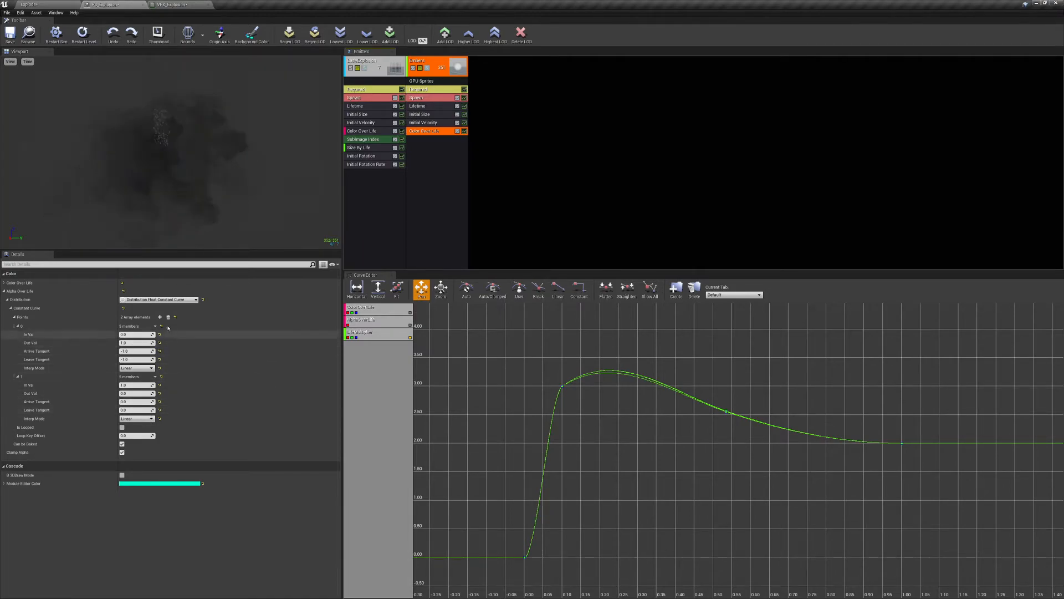
{"action": "left_click", "coordinate": [159, 300]}
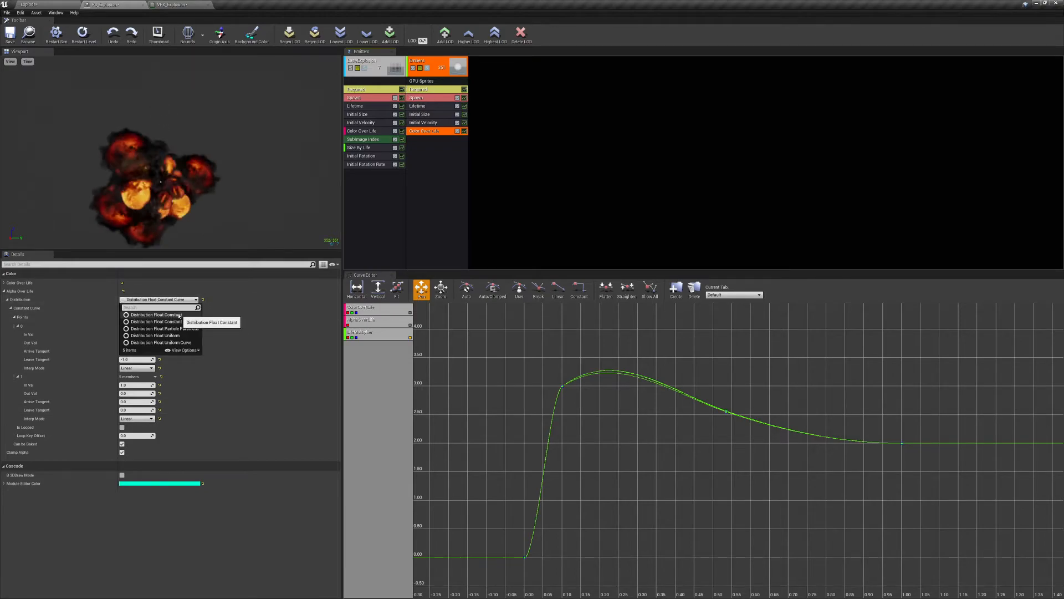
{"action": "left_click", "coordinate": [178, 314]}
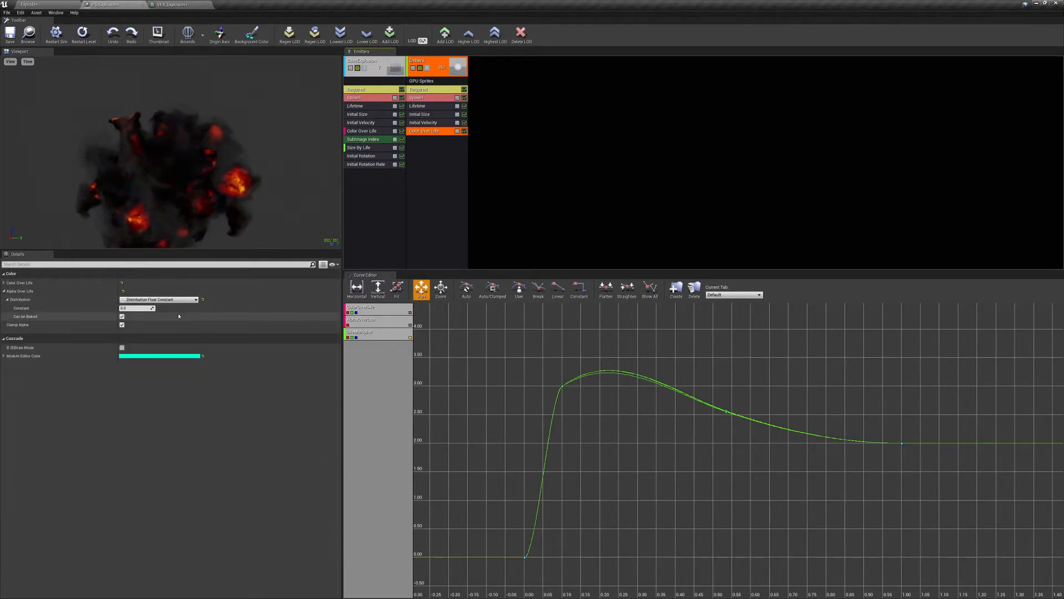
{"action": "left_click", "coordinate": [166, 299]}
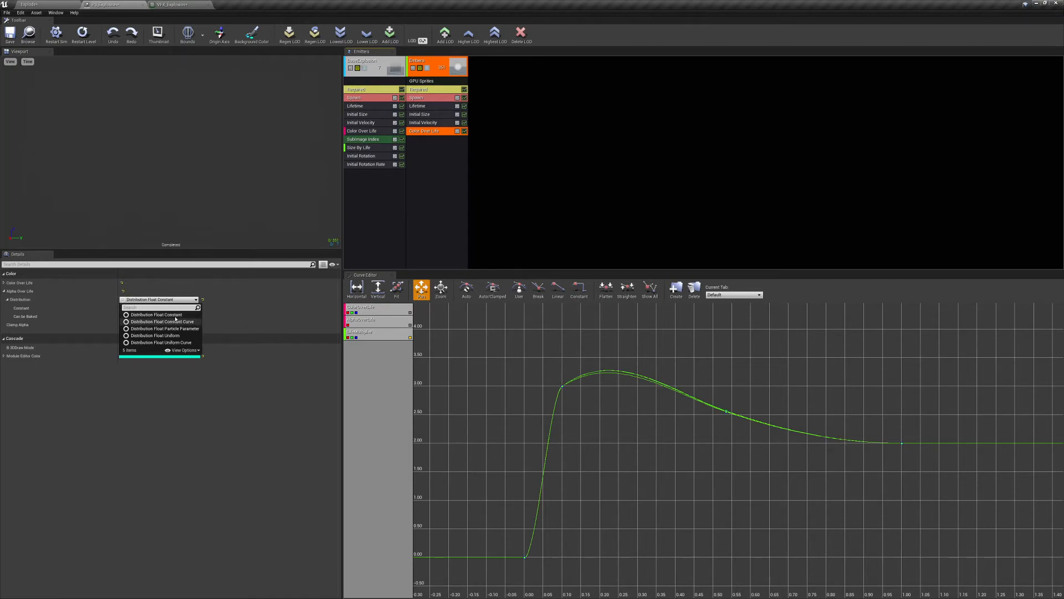
{"action": "left_click", "coordinate": [4, 283]}
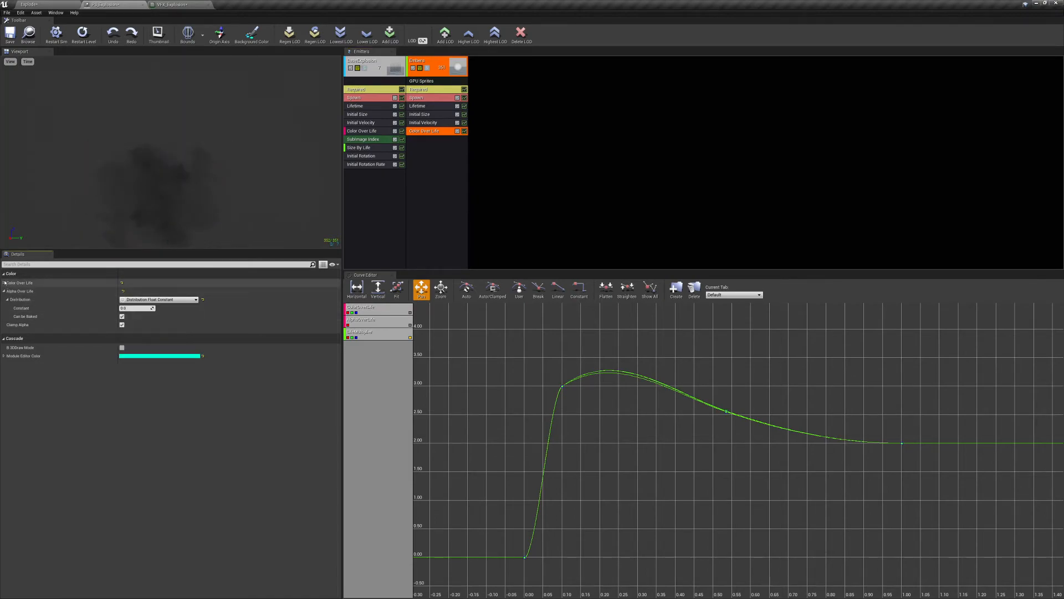
{"action": "left_click", "coordinate": [125, 308]}
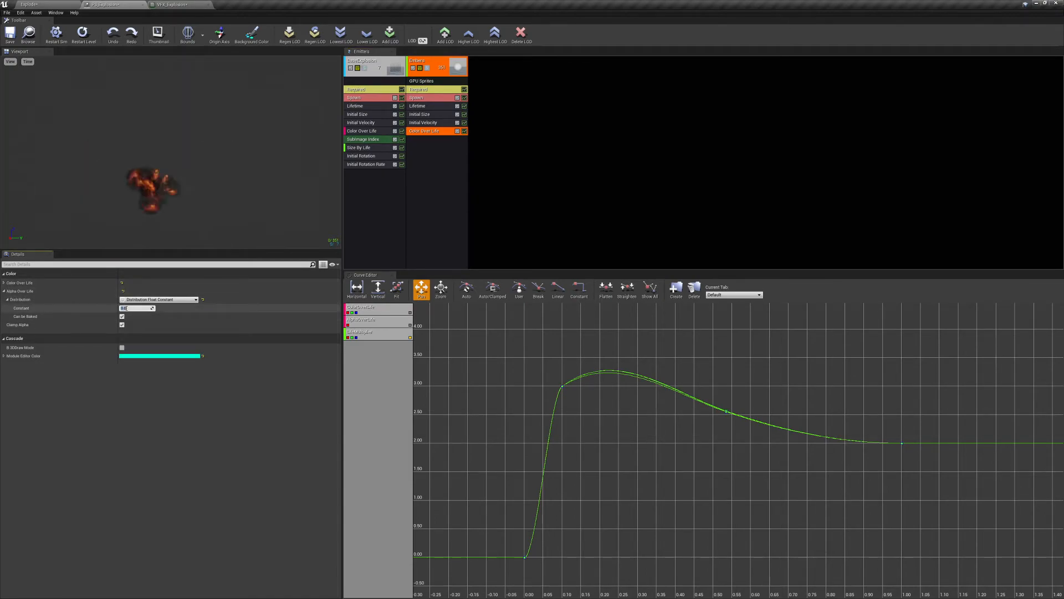
Change the Embers emitter's Color Over Life distribution to Distribution Vector Constant, expand its constant channels and reset the alpha constant
{"action": "left_click", "coordinate": [4, 283]}
{"action": "left_click", "coordinate": [158, 290]}
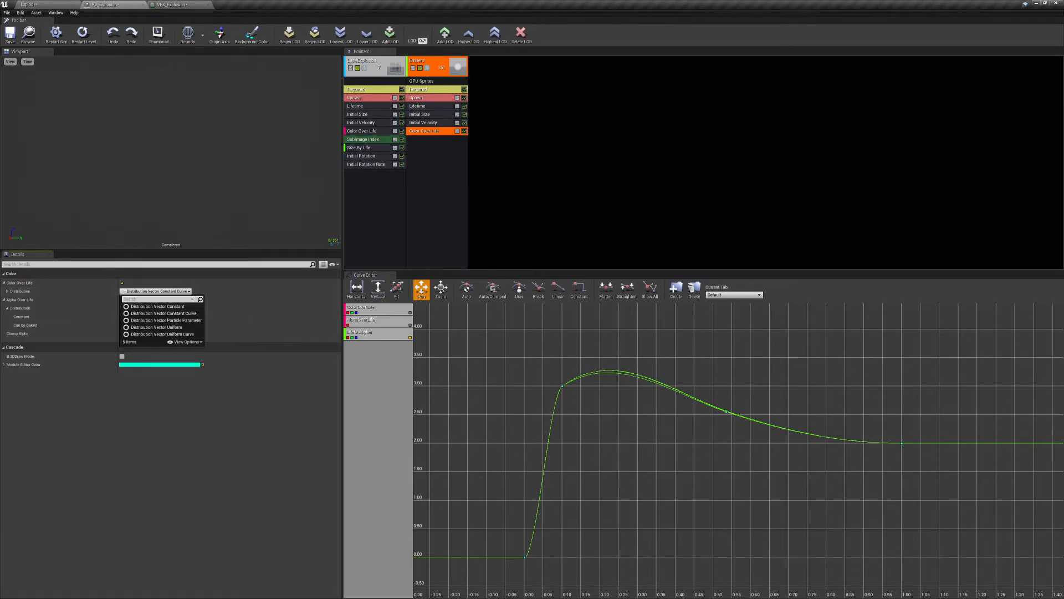
{"action": "left_click", "coordinate": [180, 306]}
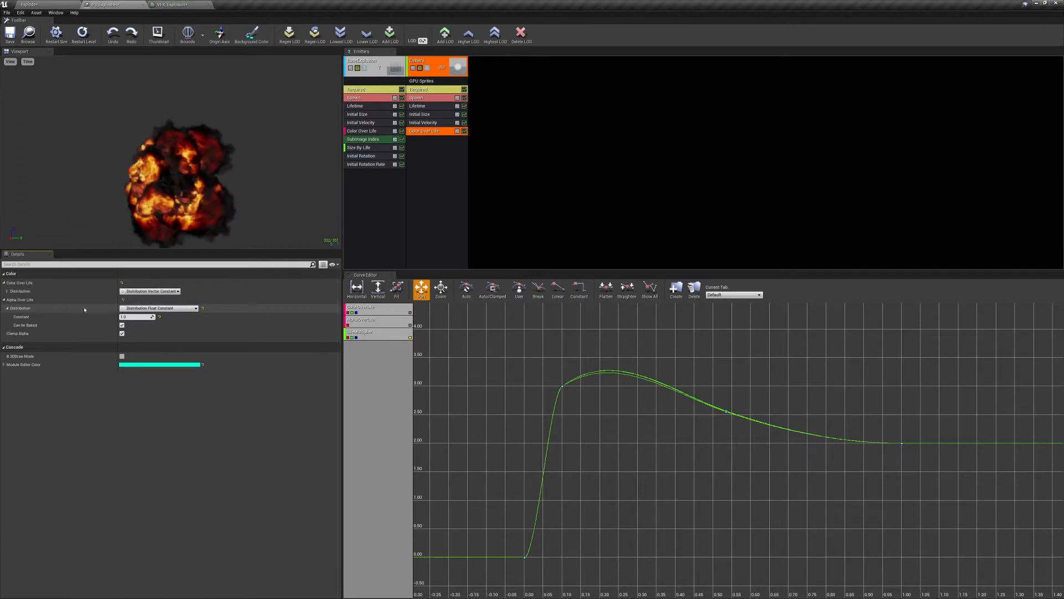
{"action": "left_click", "coordinate": [11, 299]}
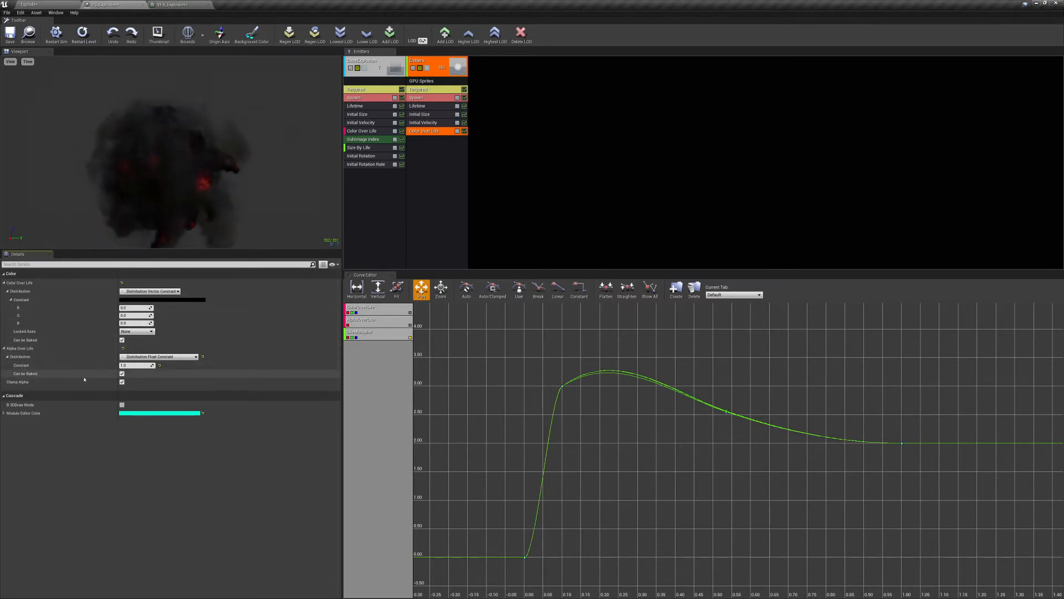
{"action": "left_click", "coordinate": [160, 366]}
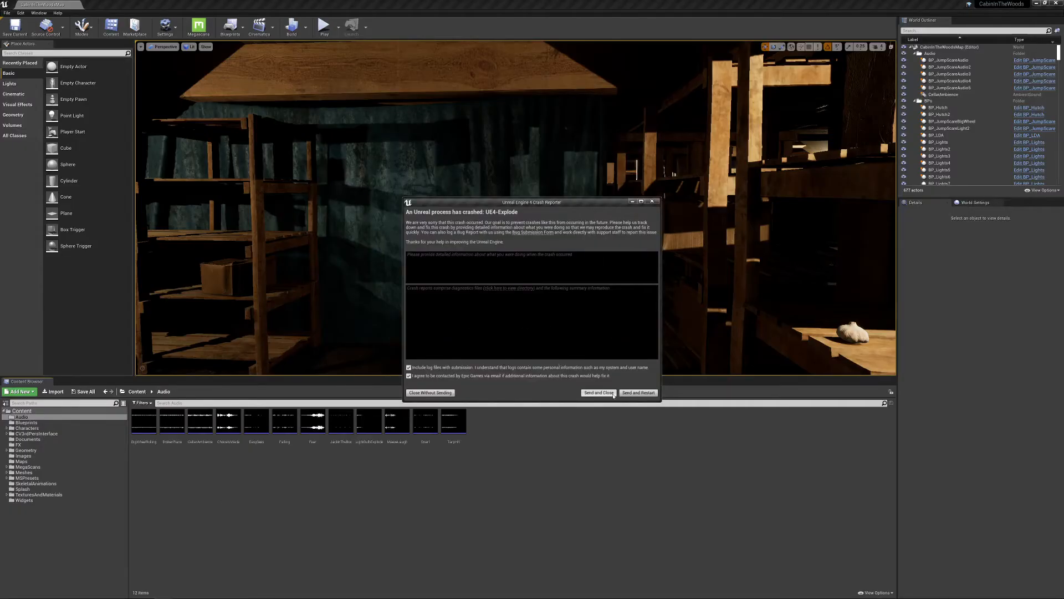
Send and close the crash report, and reopen the Explode project from the Epic Games Launcher library
{"action": "left_click", "coordinate": [599, 393]}
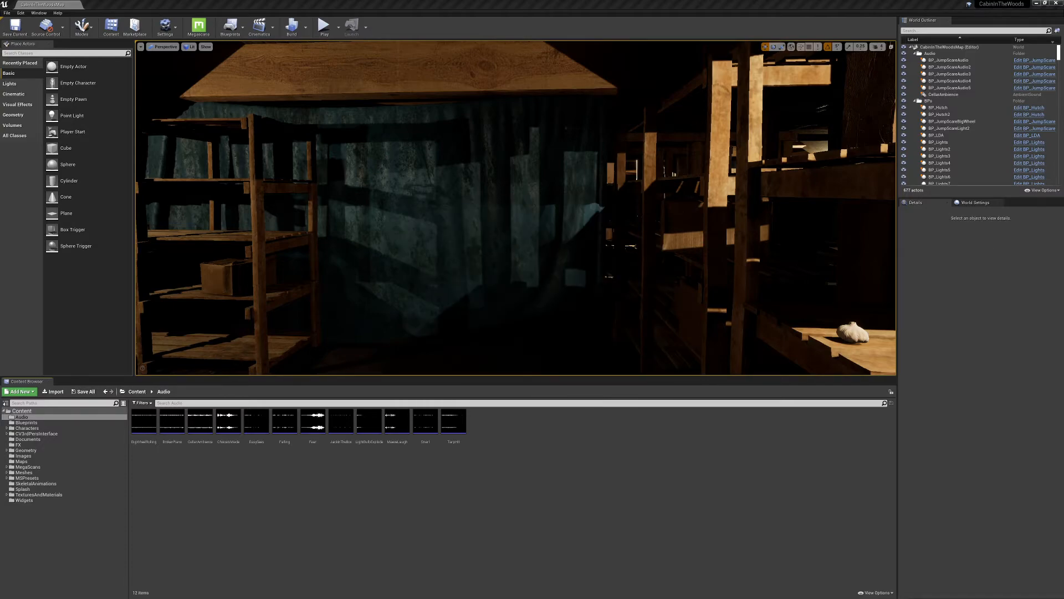
{"action": "key", "text": "super"}
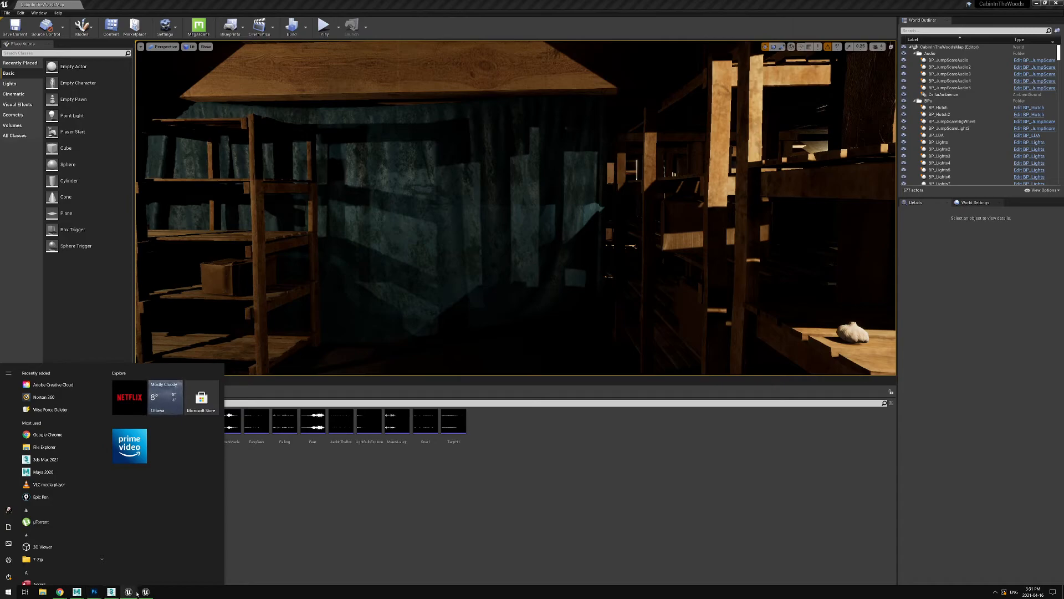
{"action": "type", "text": "epic"}
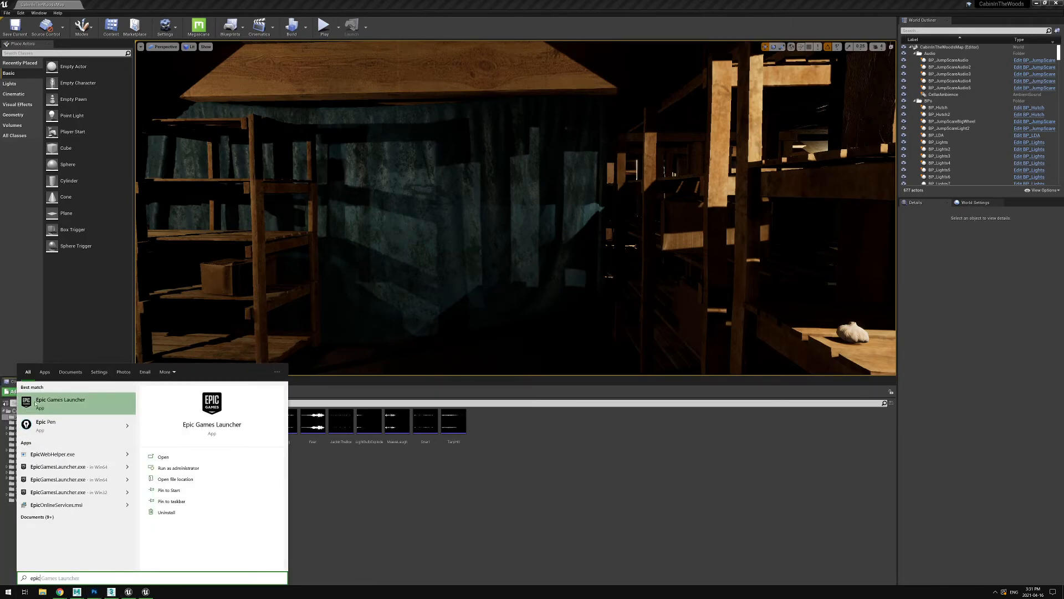
{"action": "key", "text": "Return"}
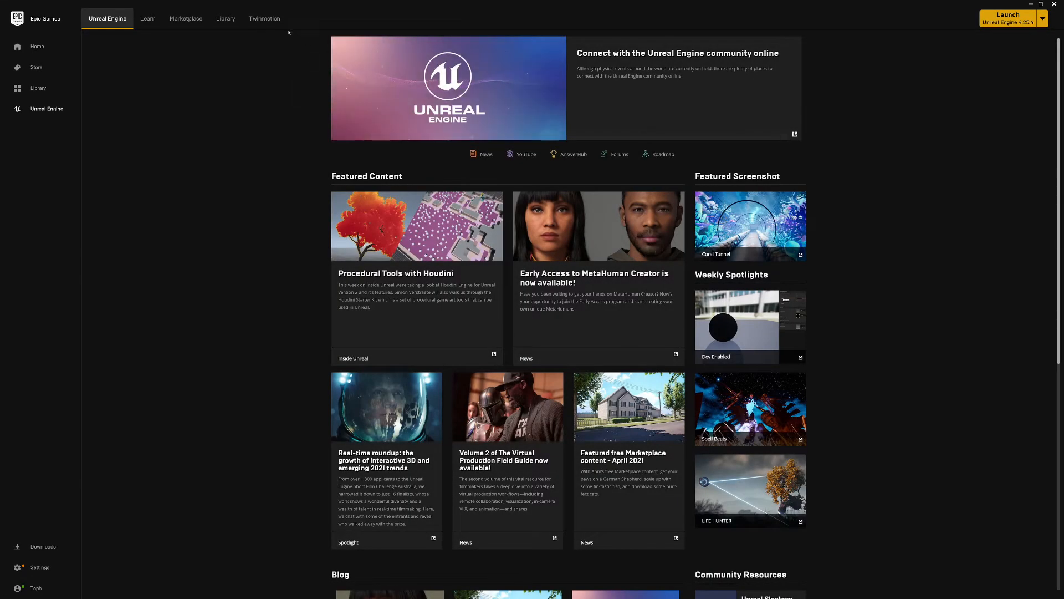
{"action": "left_click", "coordinate": [225, 18]}
{"action": "double_click", "coordinate": [658, 199]}
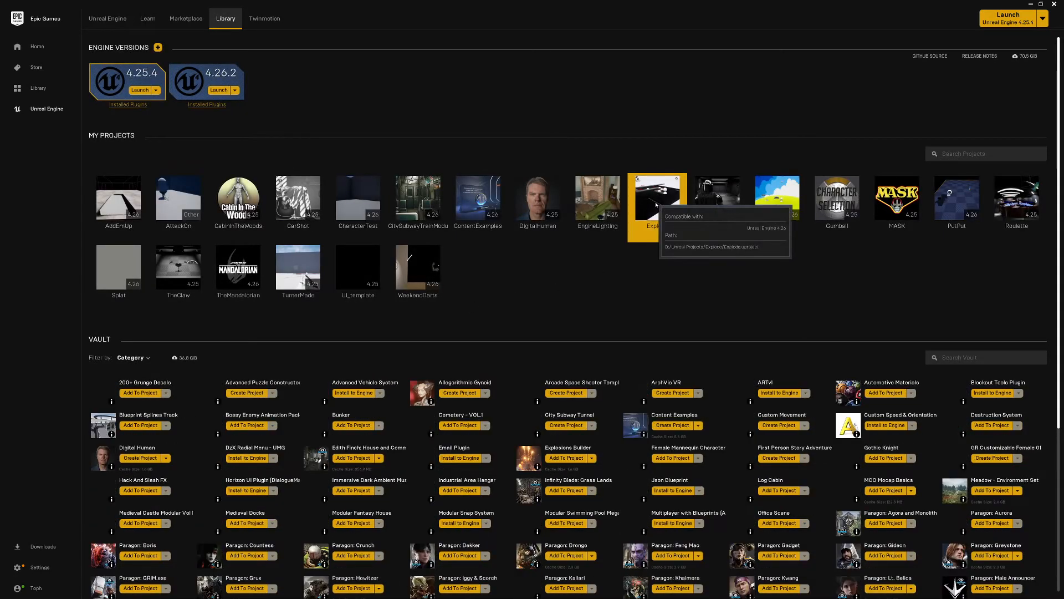
{"action": "left_click", "coordinate": [1032, 4]}
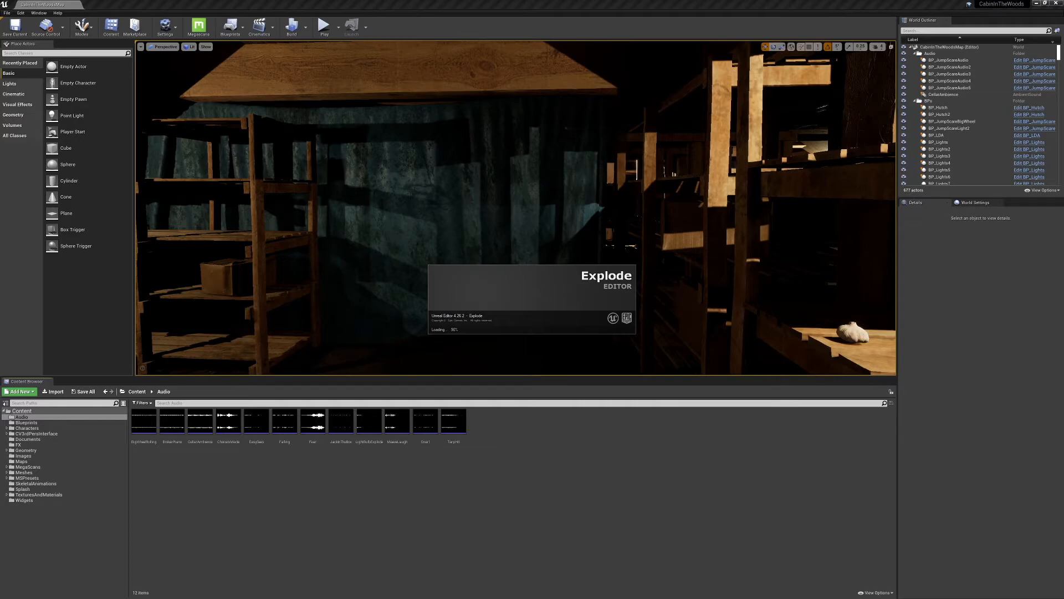
Restore the autosaved Fireballs1_2K, Explode and VFX_Explosion packages and dismiss the source control message
{"action": "left_click", "coordinate": [381, 256]}
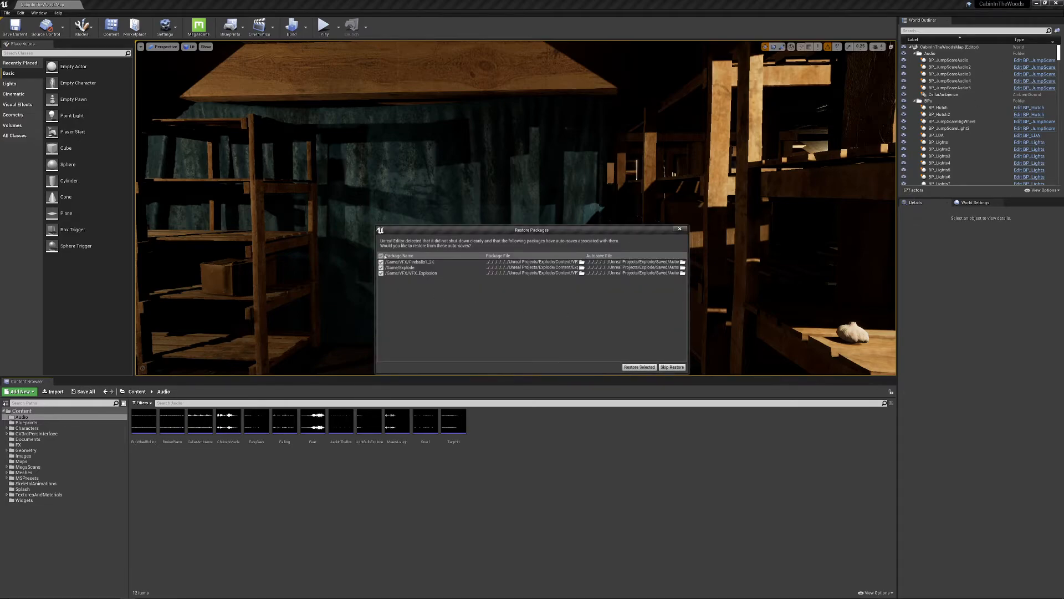
{"action": "left_click", "coordinate": [639, 367]}
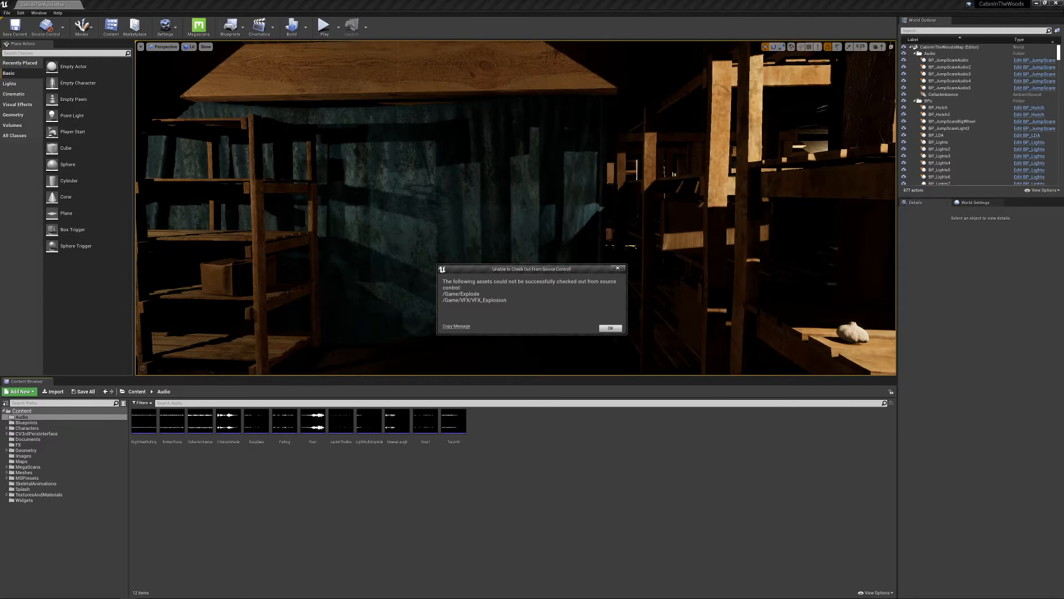
{"action": "left_click", "coordinate": [610, 327]}
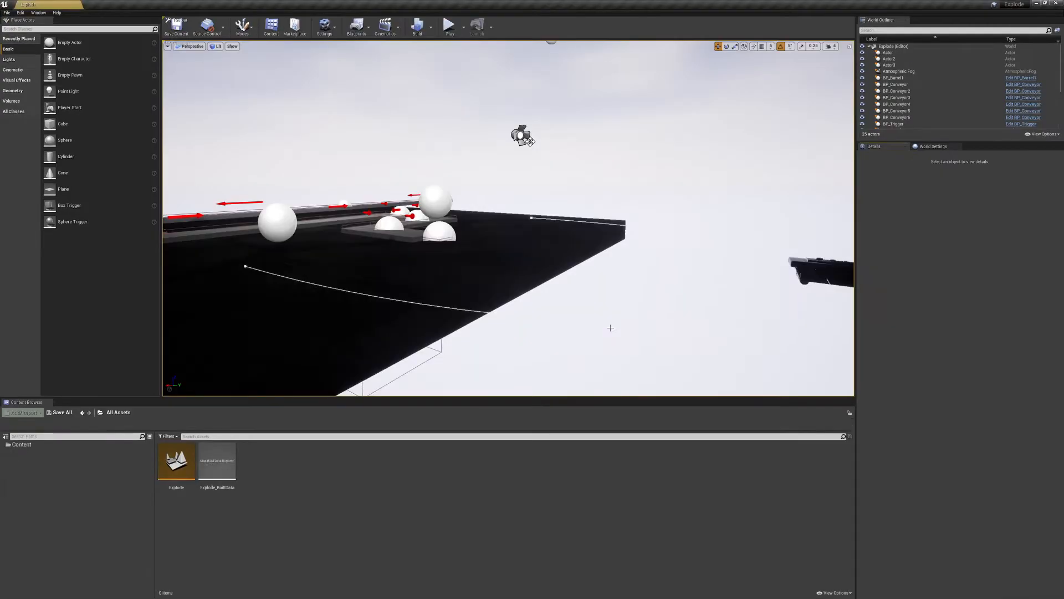
Open the VFX_Explosion material from the VFX folder to check its node graph, and return to the level
{"action": "left_click", "coordinate": [28, 468]}
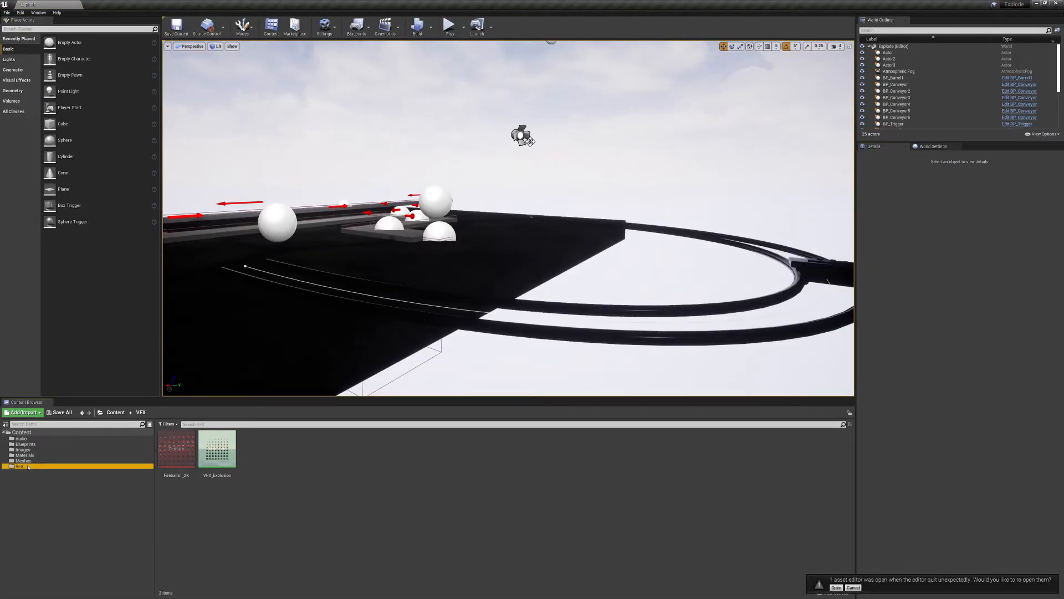
{"action": "double_click", "coordinate": [217, 450]}
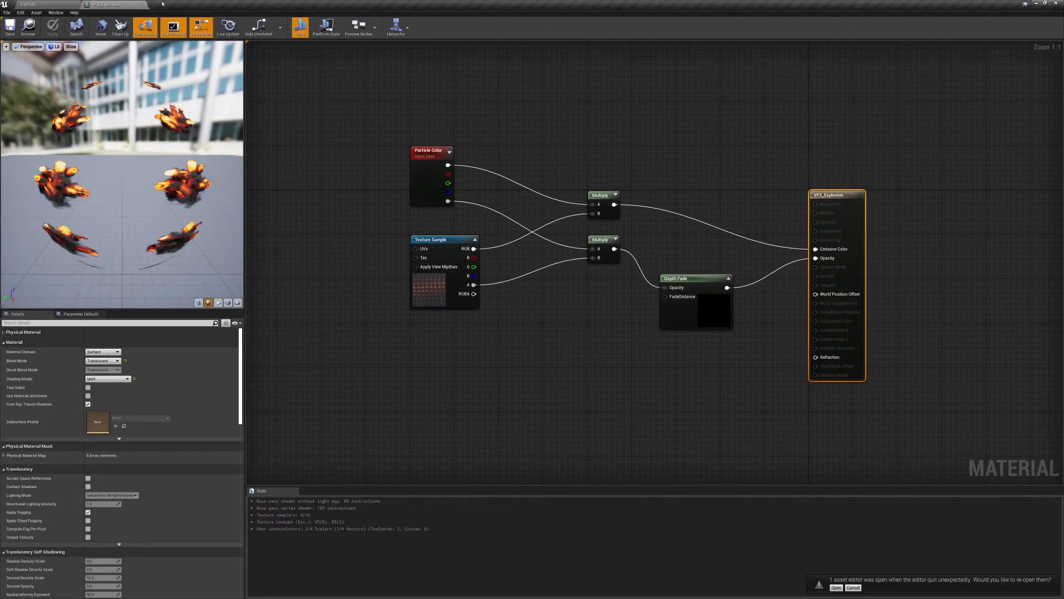
{"action": "left_click", "coordinate": [28, 5]}
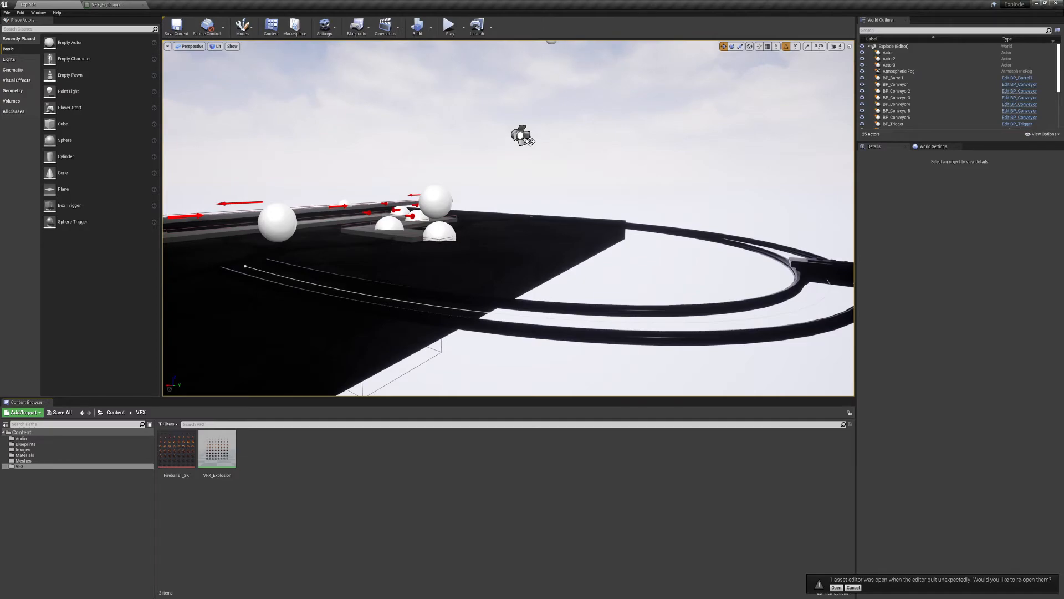
{"action": "key", "text": "super"}
{"action": "key", "text": "super"}
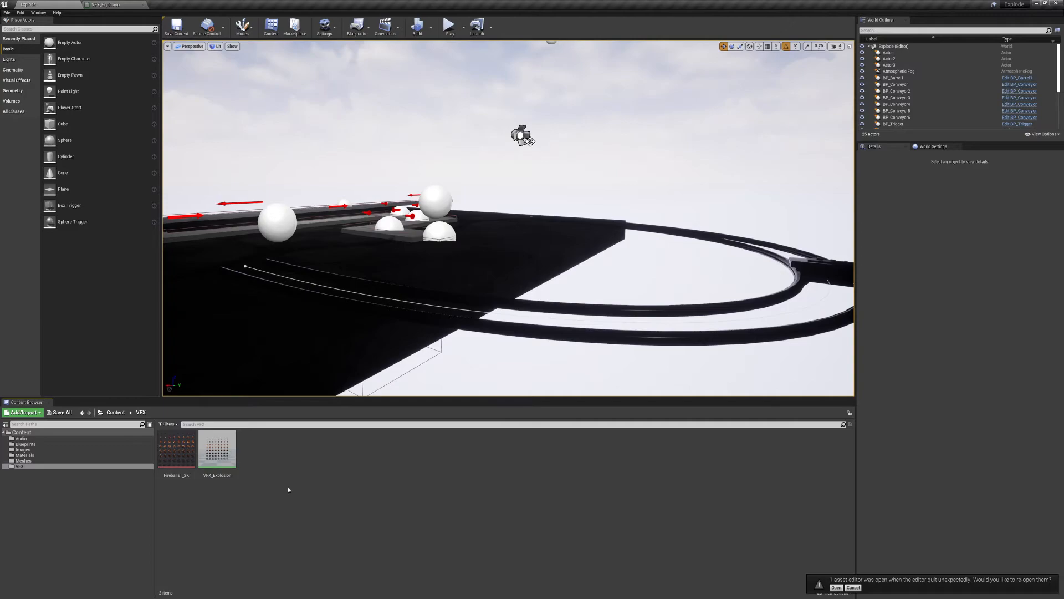
Accept reopening the asset editor from the interrupted session, and close the VFX_Explosion material editor
{"action": "left_click", "coordinate": [836, 587]}
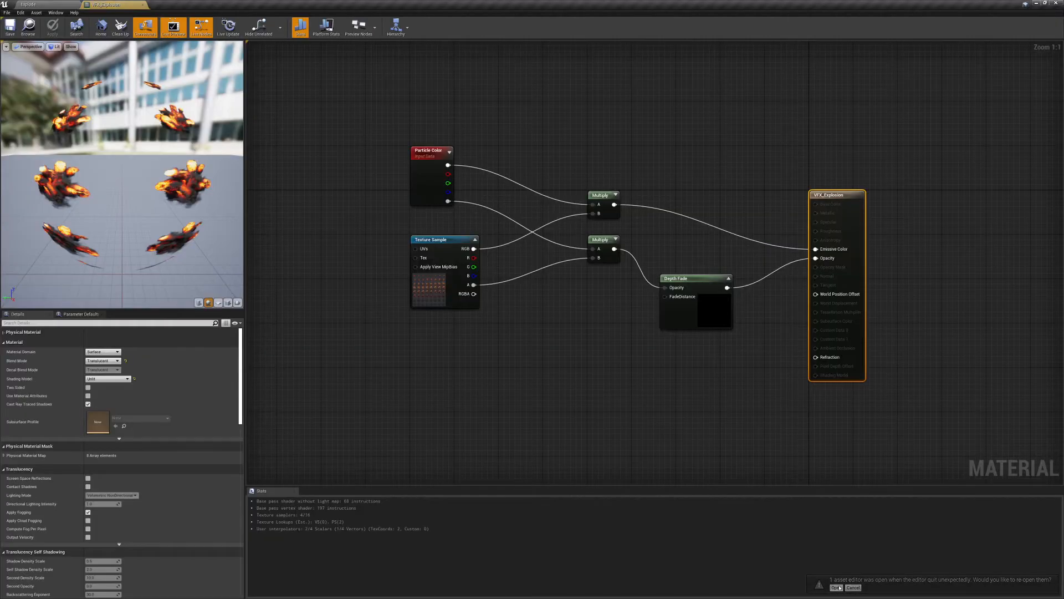
{"action": "left_click", "coordinate": [143, 4]}
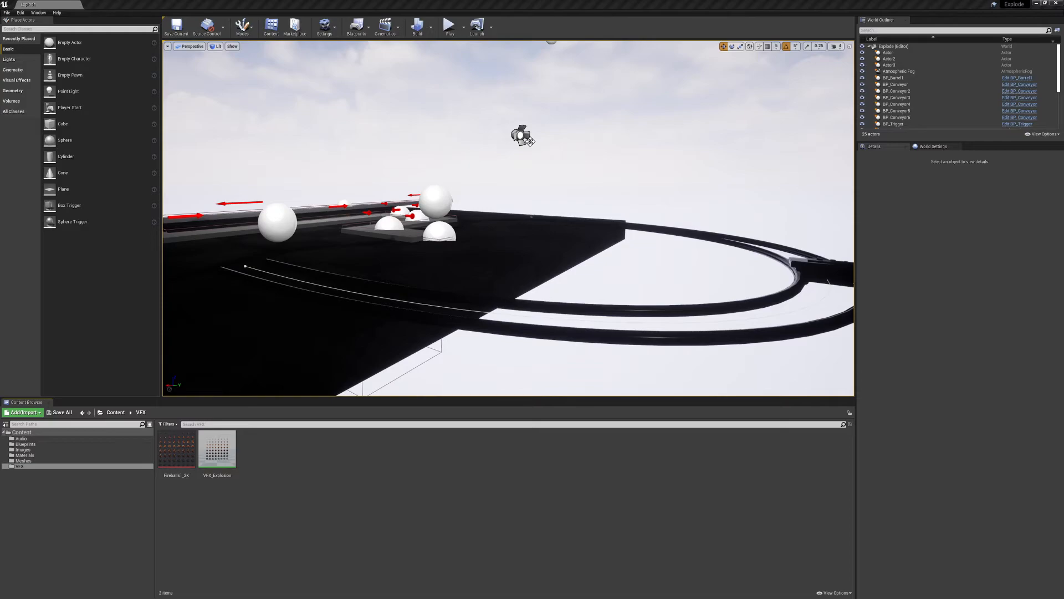
{"action": "key", "text": "super"}
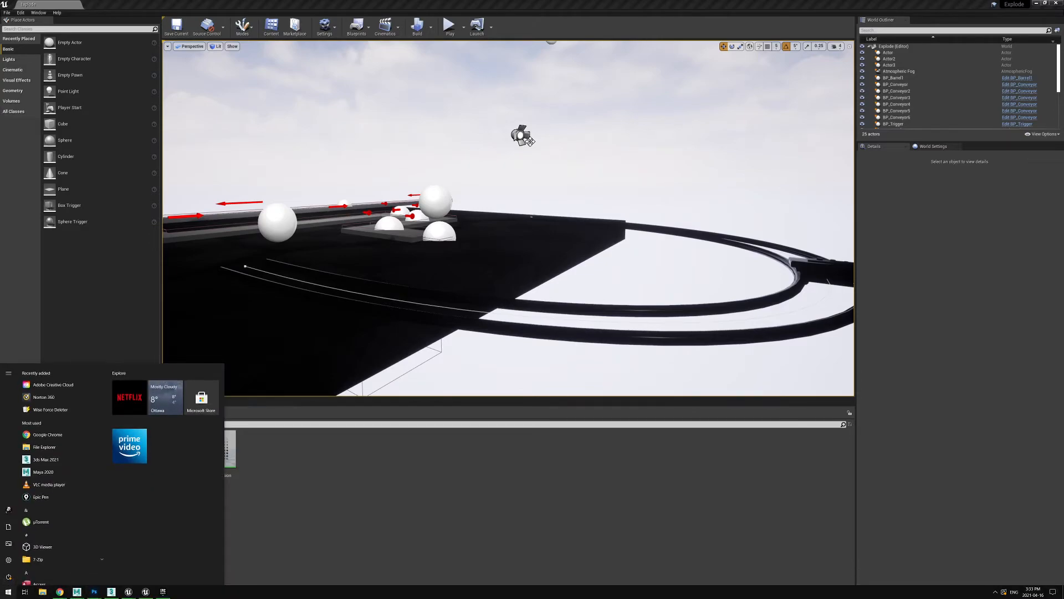
{"action": "key", "text": "Escape"}
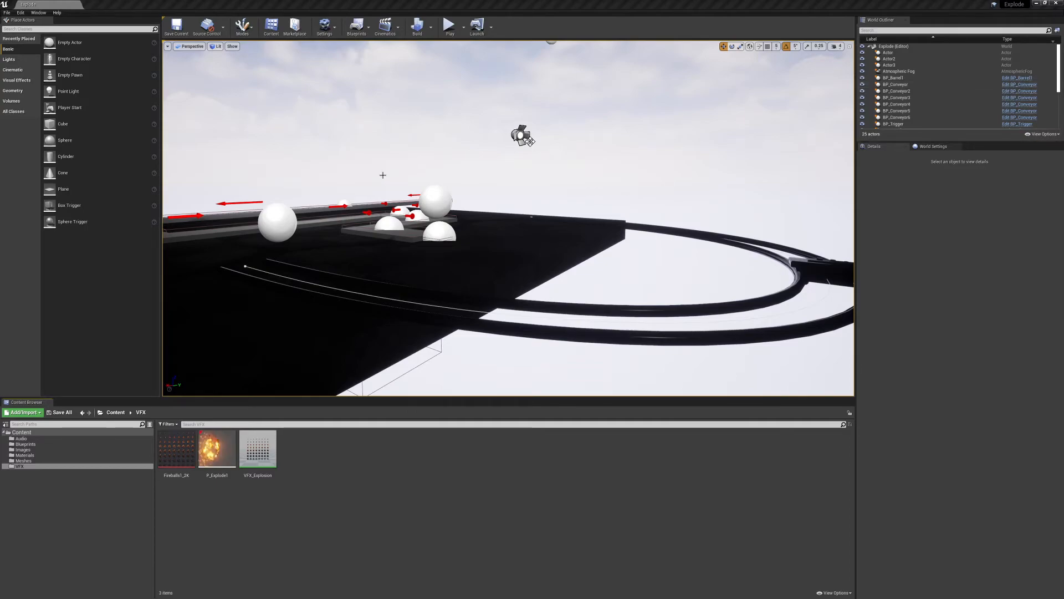
Open the P_Explode1 particle system and delete its lights-only Particle Emitter
{"action": "double_click", "coordinate": [217, 448]}
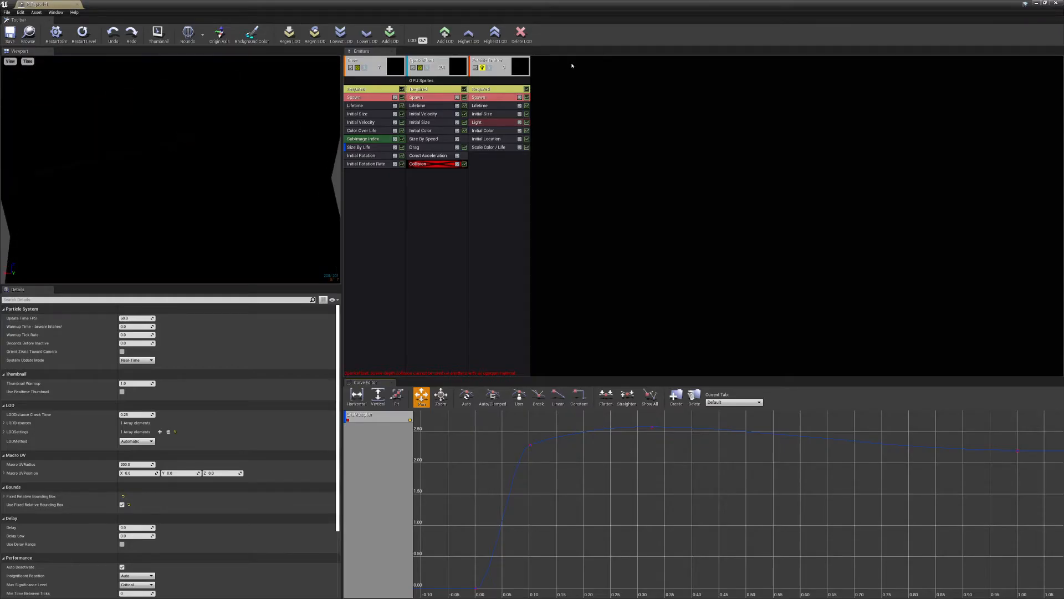
{"action": "right_click", "coordinate": [502, 65]}
{"action": "mouse_move", "coordinate": [509, 69]}
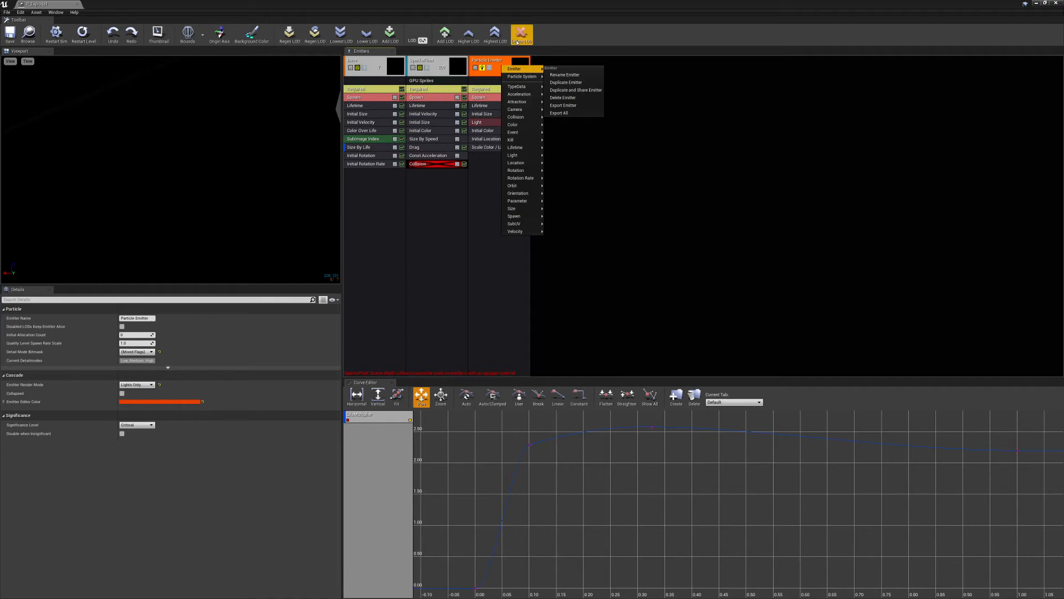
{"action": "left_click", "coordinate": [573, 98]}
Delete the Collision module from the GPU-sprite sparks emitter
{"action": "left_click", "coordinate": [447, 166]}
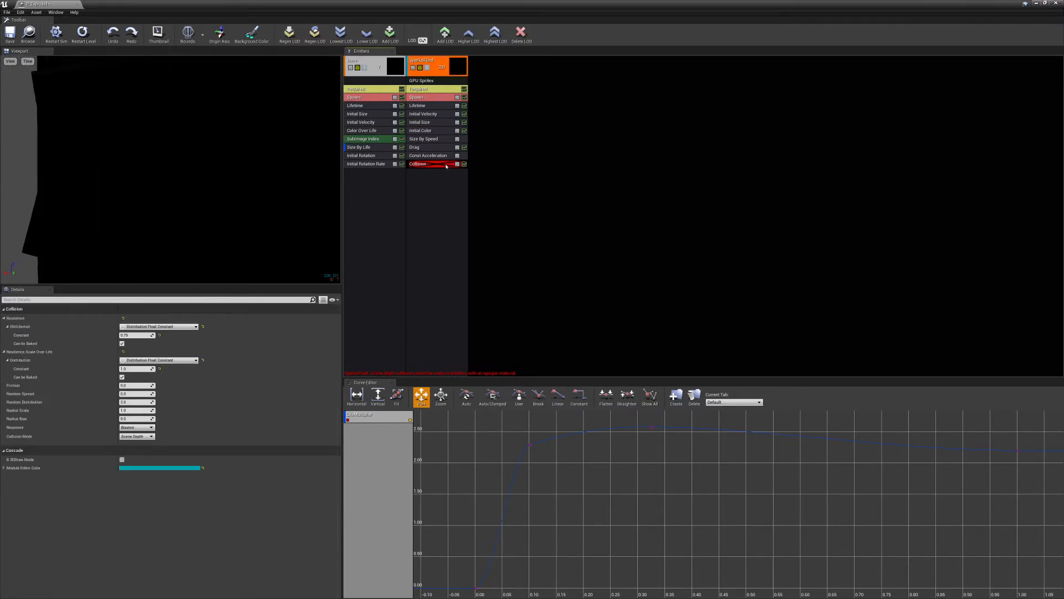
{"action": "right_click", "coordinate": [446, 165]}
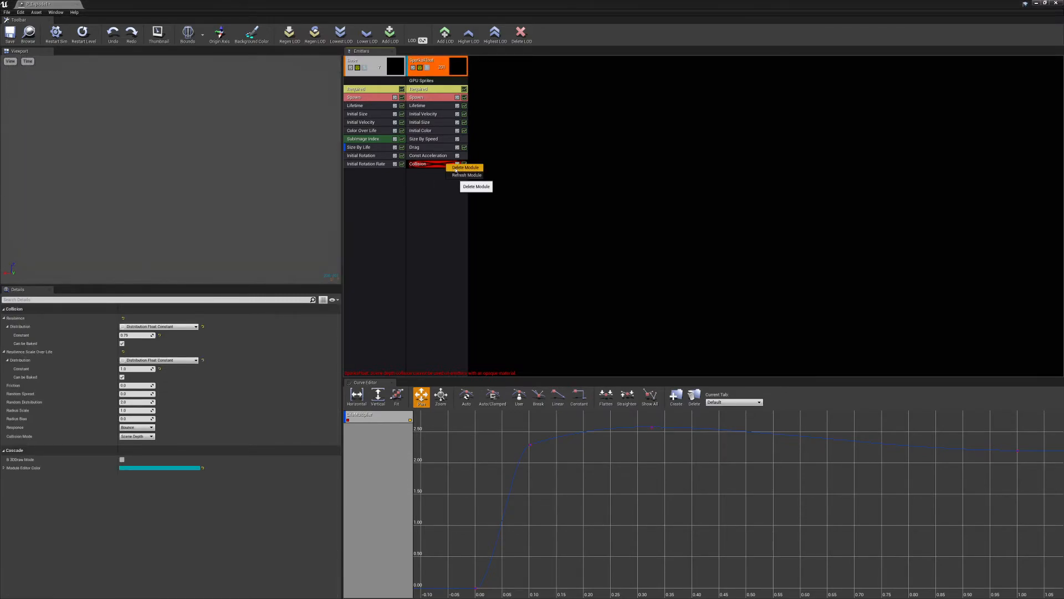
{"action": "left_click", "coordinate": [457, 167]}
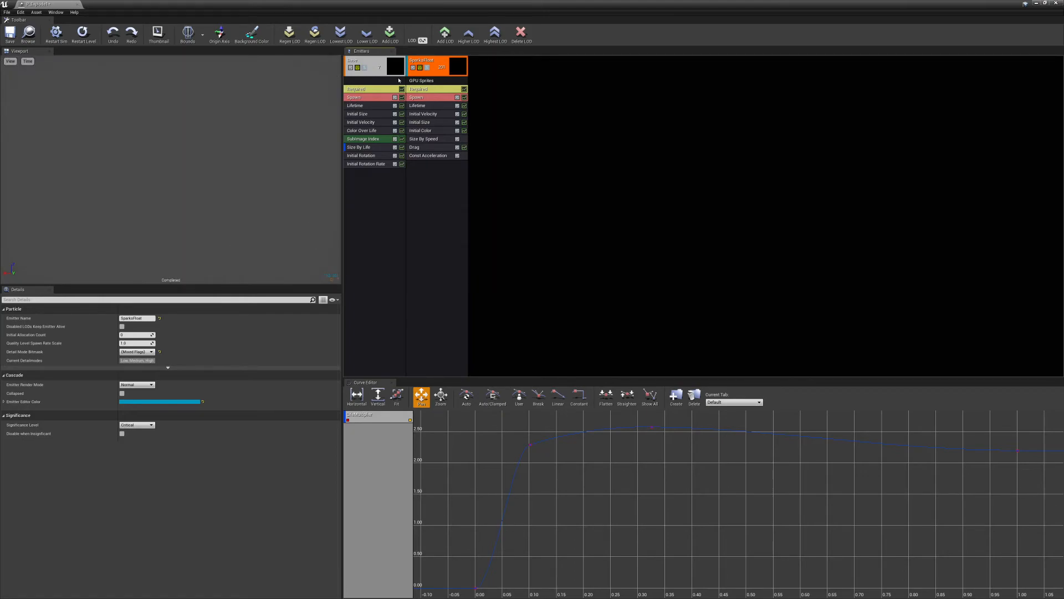
Assign the VFX_Explosion material in the Required module of the first emitter
{"action": "left_click", "coordinate": [382, 61]}
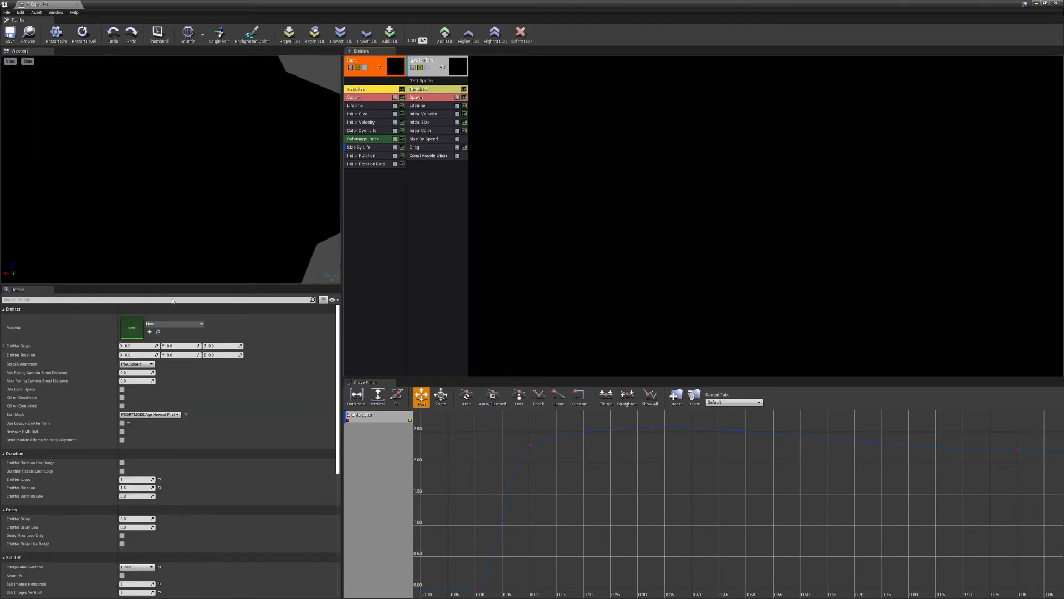
{"action": "left_click", "coordinate": [189, 326]}
{"action": "type", "text": "v"}
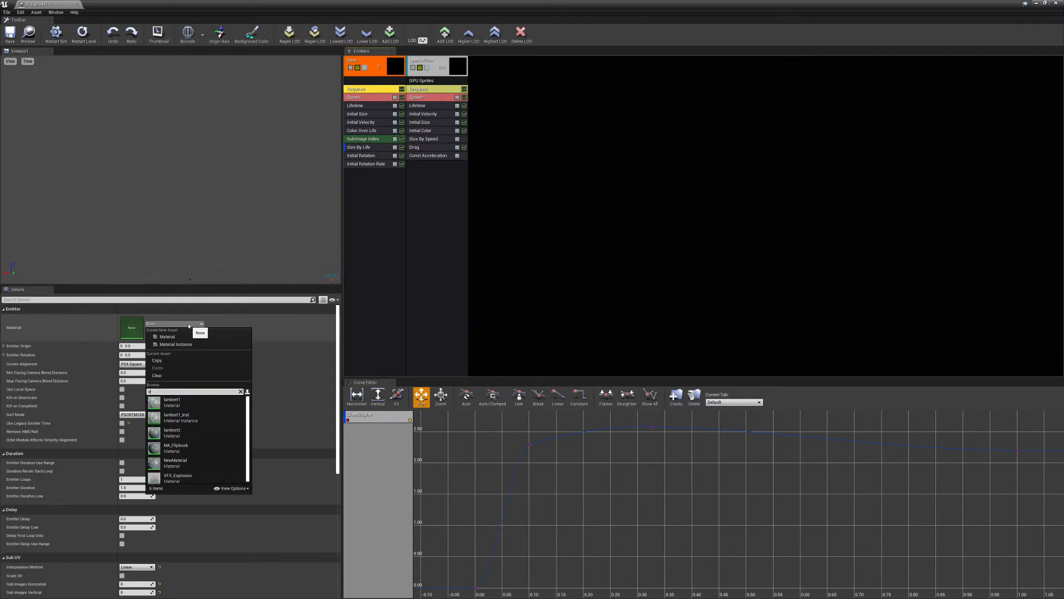
{"action": "type", "text": "fx"}
{"action": "key", "text": "Return"}
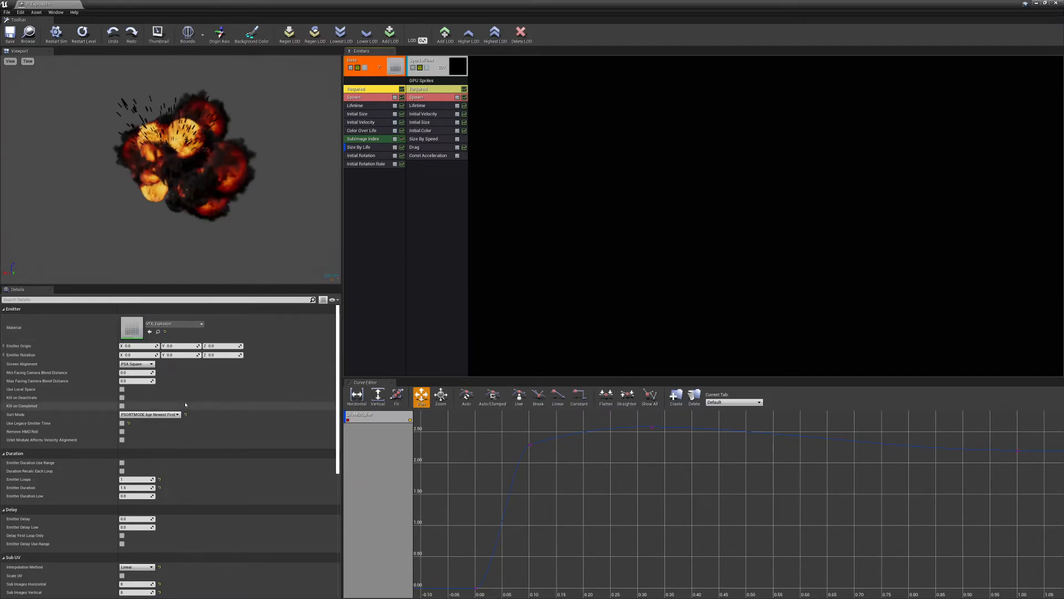
Dock the particle editor beside the level editor, and create and open a material named VFX_Embers in the VFX folder
{"action": "left_click_drag", "start_coordinate": [45, 5], "coordinate": [112, 5]}
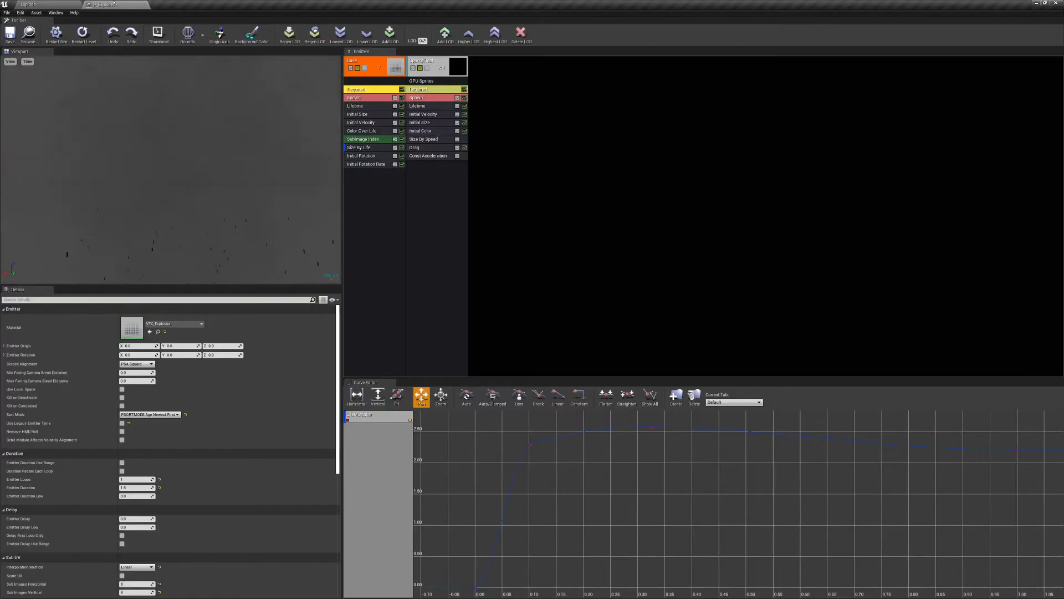
{"action": "left_click", "coordinate": [46, 5]}
{"action": "right_click", "coordinate": [326, 472]}
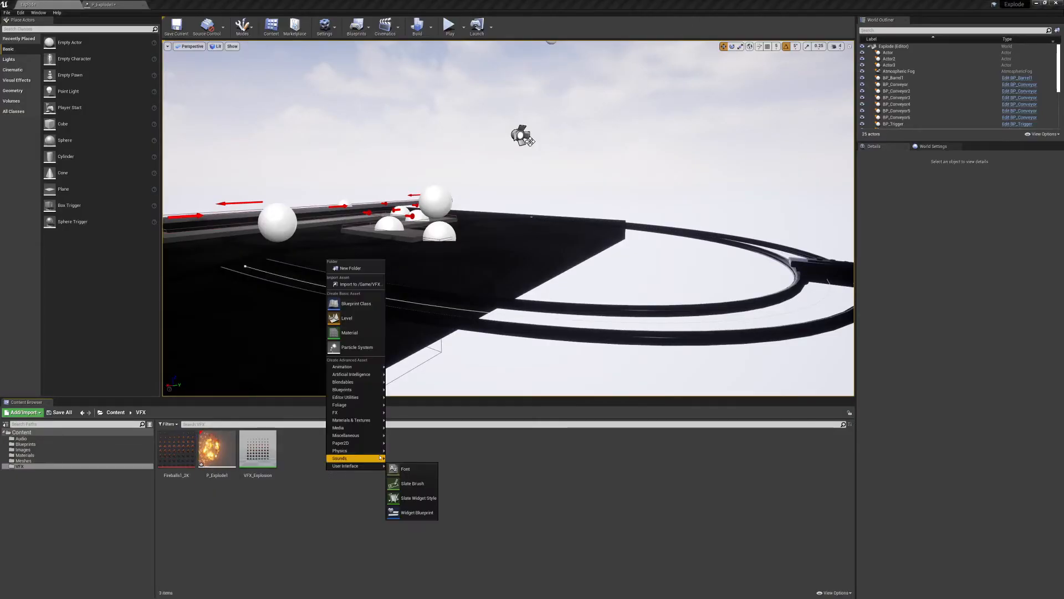
{"action": "left_click", "coordinate": [355, 333]}
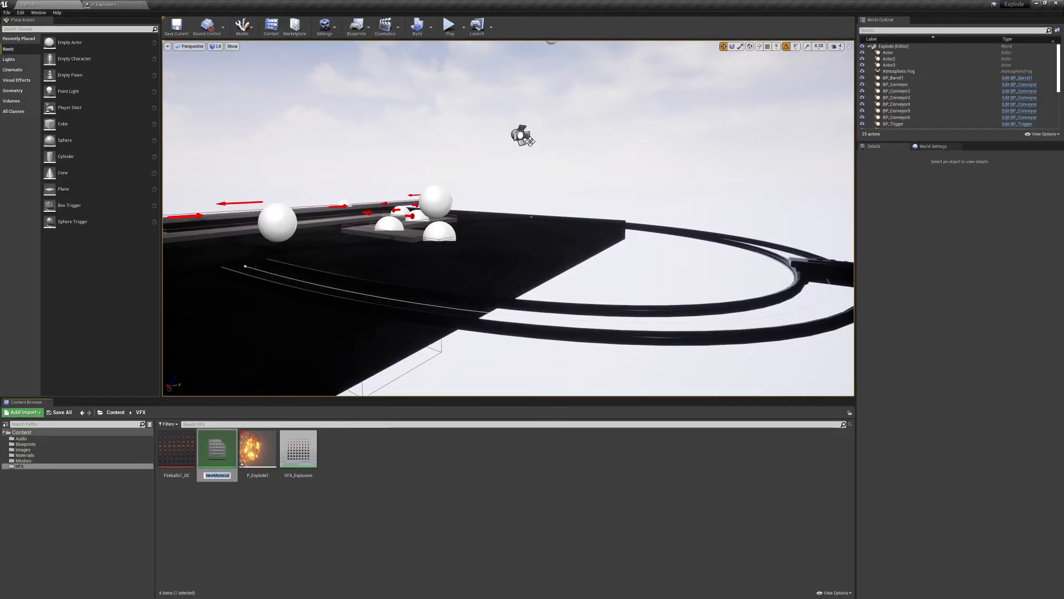
{"action": "type", "text": "VFX_Embers"}
{"action": "key", "text": "Return"}
{"action": "key", "text": "Return"}
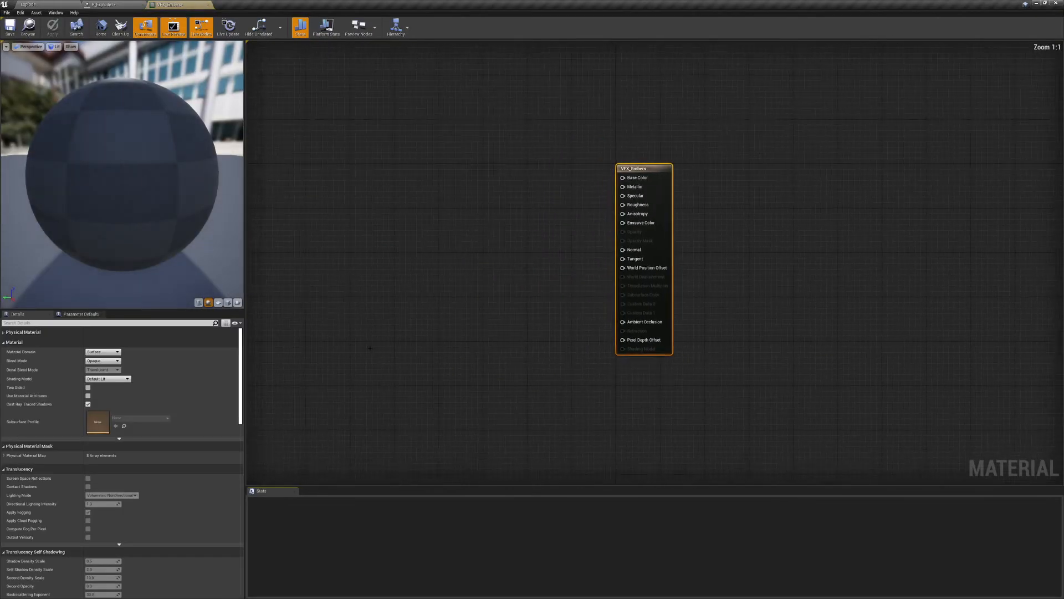
Add a Particle Color node to the VFX_Embers graph and place it level with the top of the material node
{"action": "right_click", "coordinate": [344, 255]}
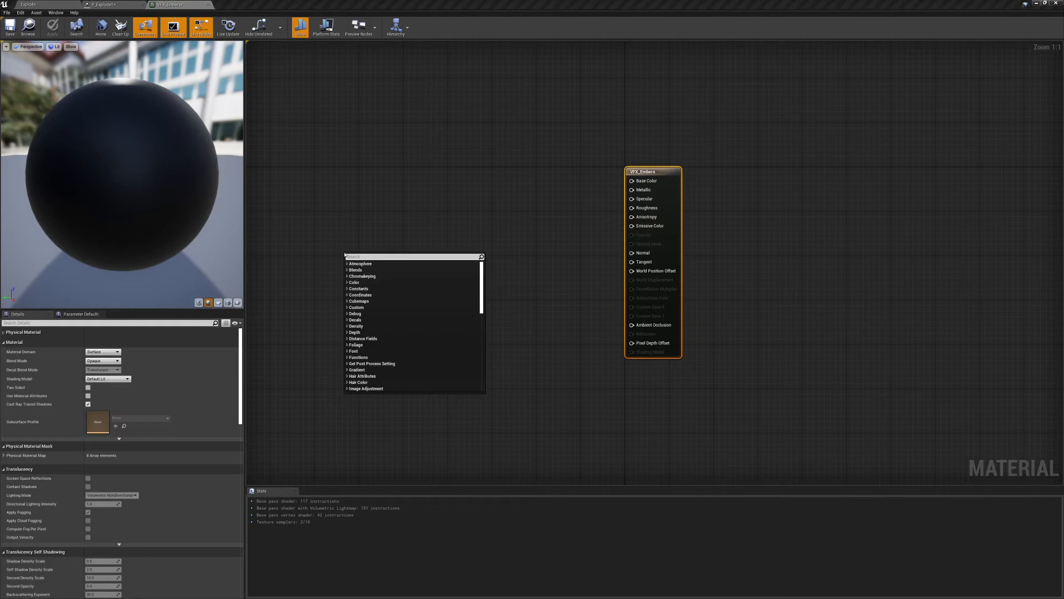
{"action": "type", "text": "partic"}
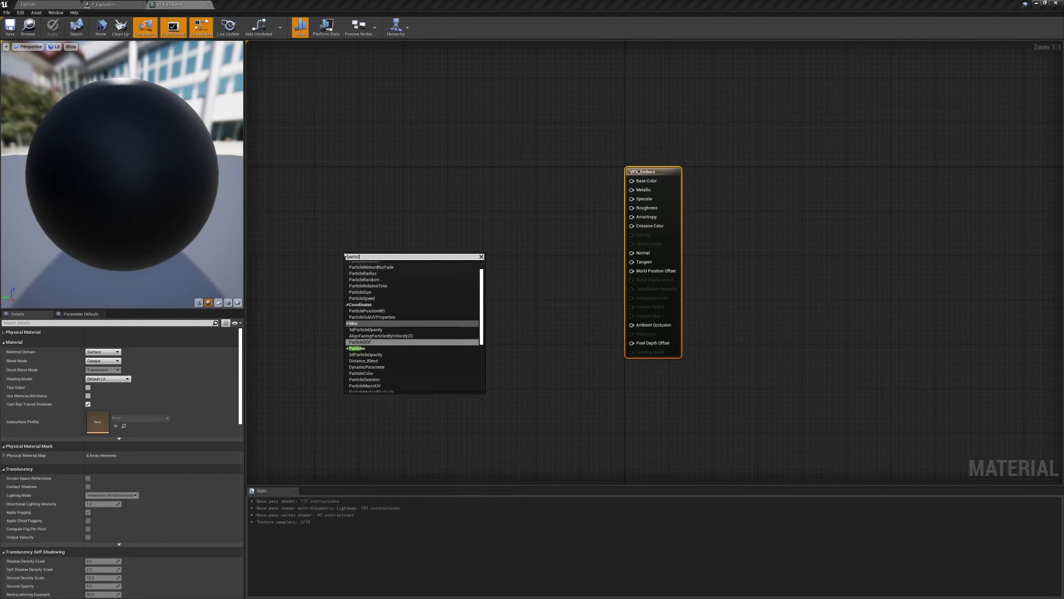
{"action": "type", "text": "lecolor"}
{"action": "key", "text": "Return"}
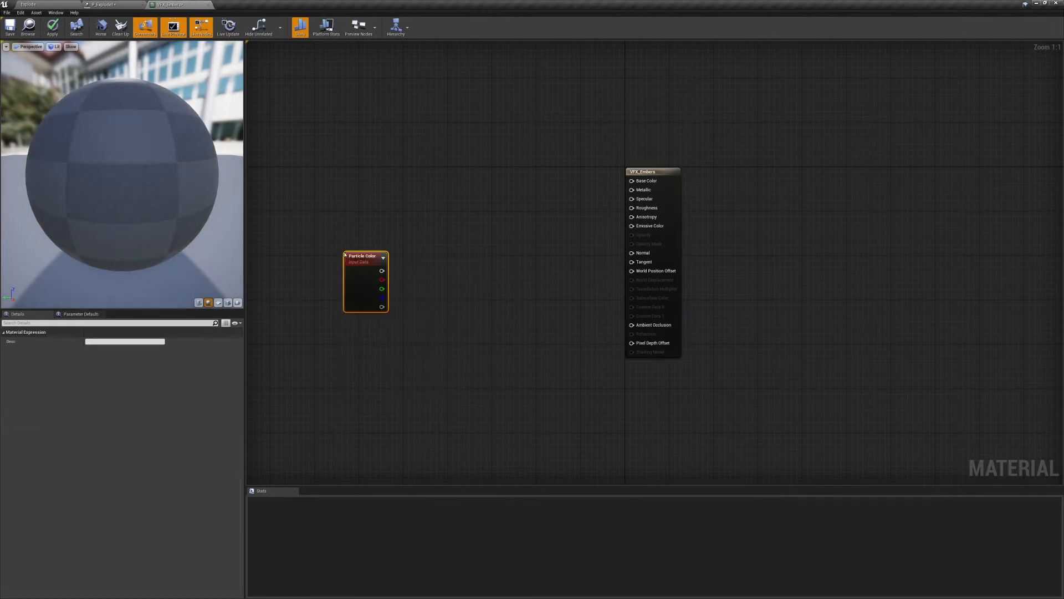
{"action": "left_click_drag", "start_coordinate": [362, 270], "coordinate": [380, 162]}
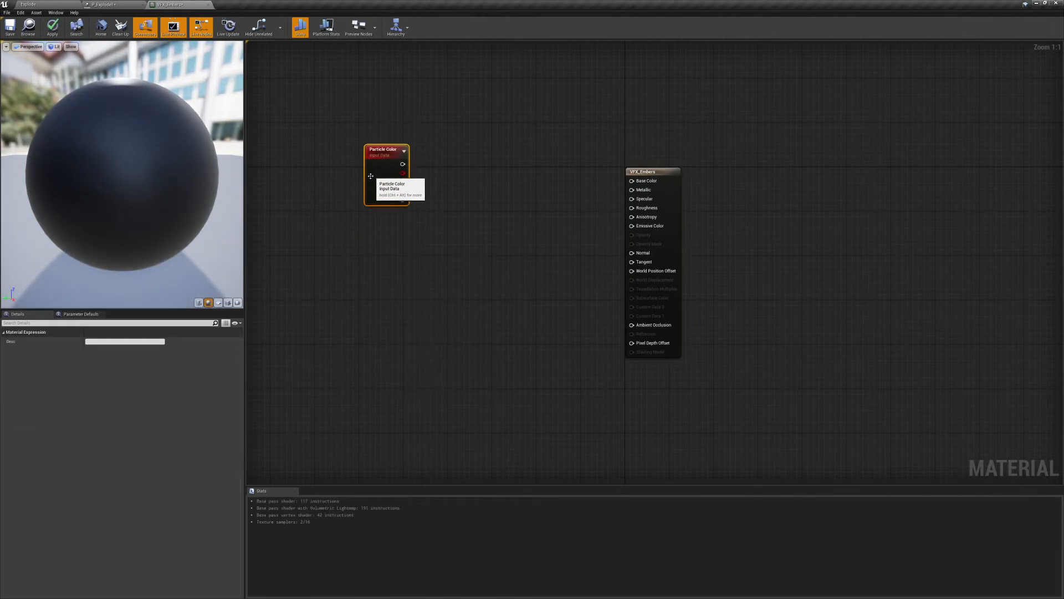
Add a RadialGradientExponential node to the VFX_Embers graph
{"action": "right_click", "coordinate": [350, 300]}
{"action": "type", "text": "fra"}
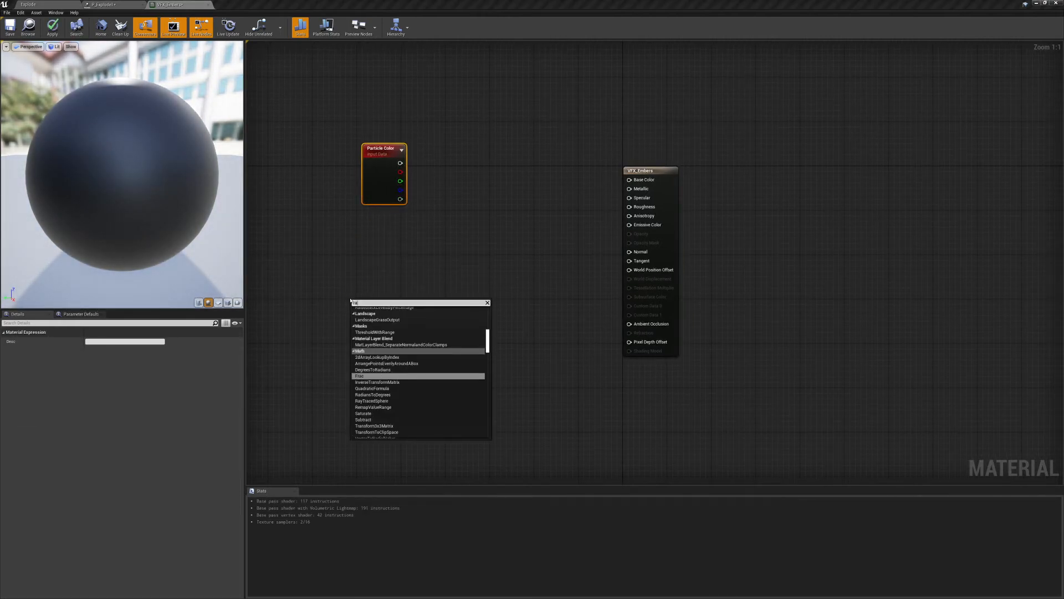
{"action": "type", "text": "dial"}
{"action": "key", "text": "Up"}
{"action": "key", "text": "Up"}
{"action": "key", "text": "Up"}
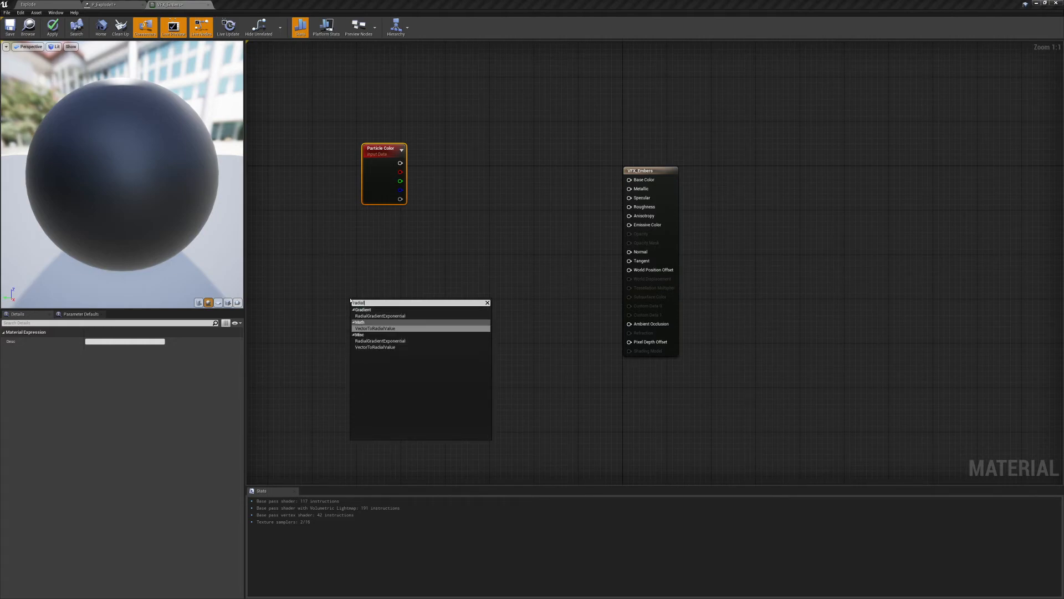
{"action": "key", "text": "Return"}
Create two Multiply nodes fed by the radial gradient, and wire Particle Color's combined colour output into the first
{"action": "left_click_drag", "start_coordinate": [438, 303], "coordinate": [469, 224]}
{"action": "type", "text": "*"}
{"action": "key", "text": "Return"}
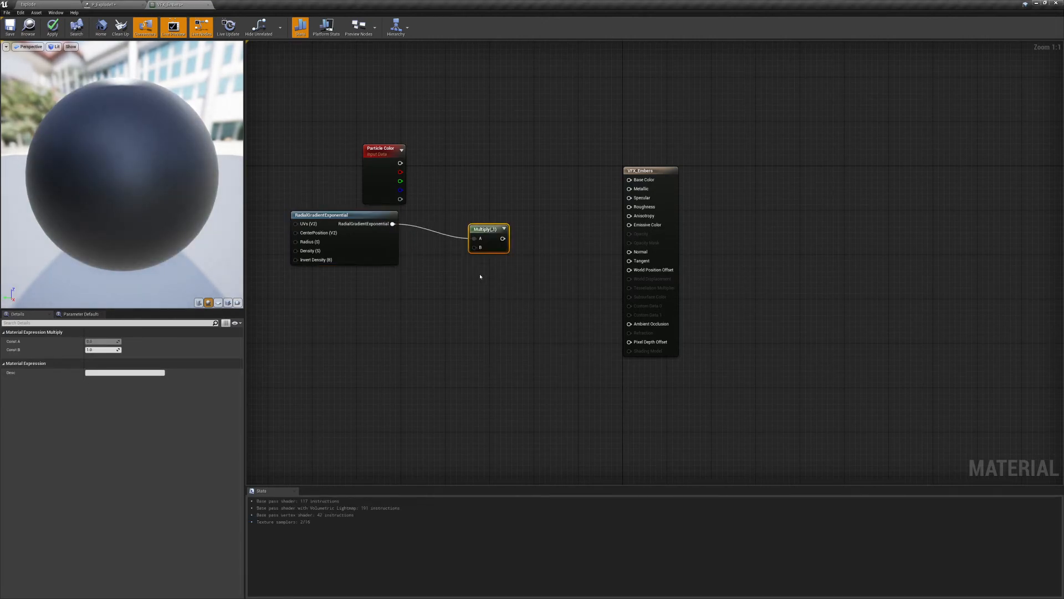
{"action": "key", "text": "ctrl+v"}
{"action": "left_click_drag", "start_coordinate": [393, 225], "coordinate": [484, 295]}
{"action": "left_click_drag", "start_coordinate": [475, 239], "coordinate": [399, 162], "text": "ctrl"}
Wire the alpha Multiply to Opacity and the colour Multiply to Emissive Color, and line up both Multiply nodes
{"action": "left_click_drag", "start_coordinate": [400, 199], "coordinate": [629, 234]}
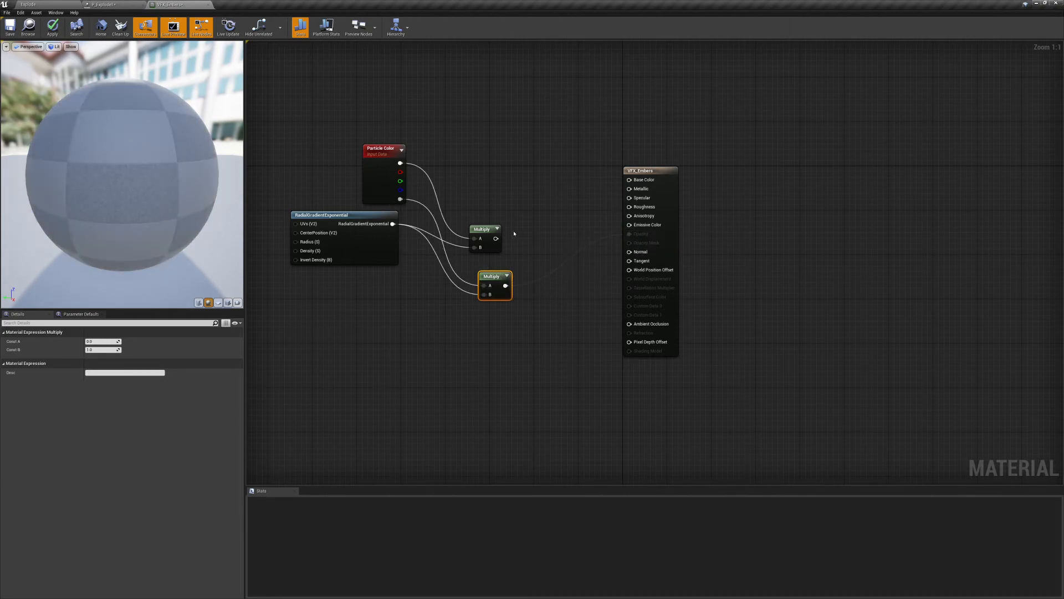
{"action": "left_click_drag", "start_coordinate": [496, 239], "coordinate": [630, 225]}
{"action": "left_click_drag", "start_coordinate": [482, 229], "coordinate": [487, 171]}
{"action": "left_click_drag", "start_coordinate": [492, 276], "coordinate": [492, 243]}
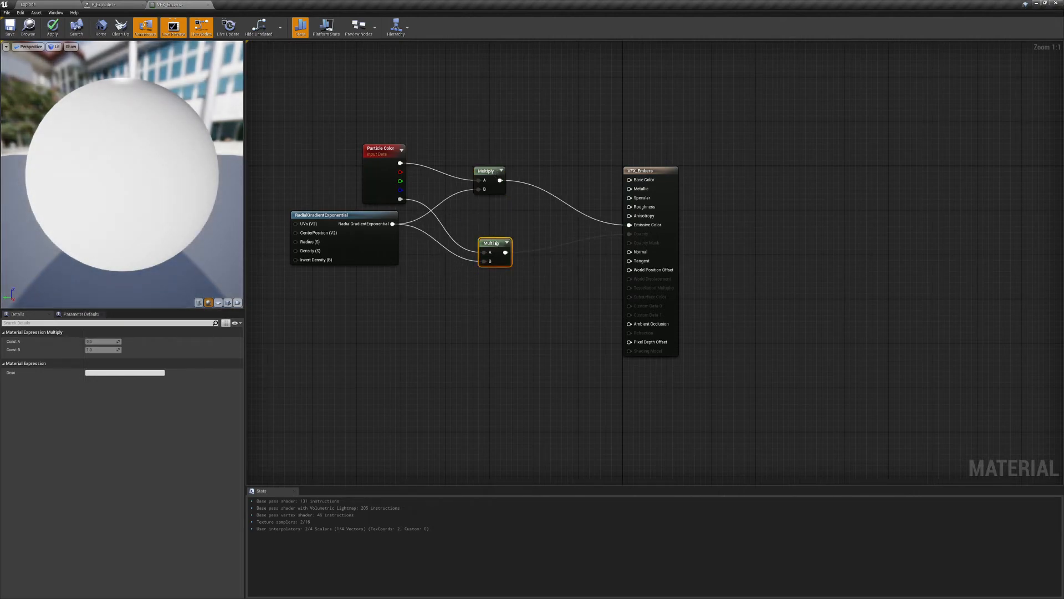
Set the VFX_Embers material's blend mode to Translucent and its shading model to Unlit
{"action": "left_click", "coordinate": [421, 345]}
{"action": "left_click", "coordinate": [102, 360]}
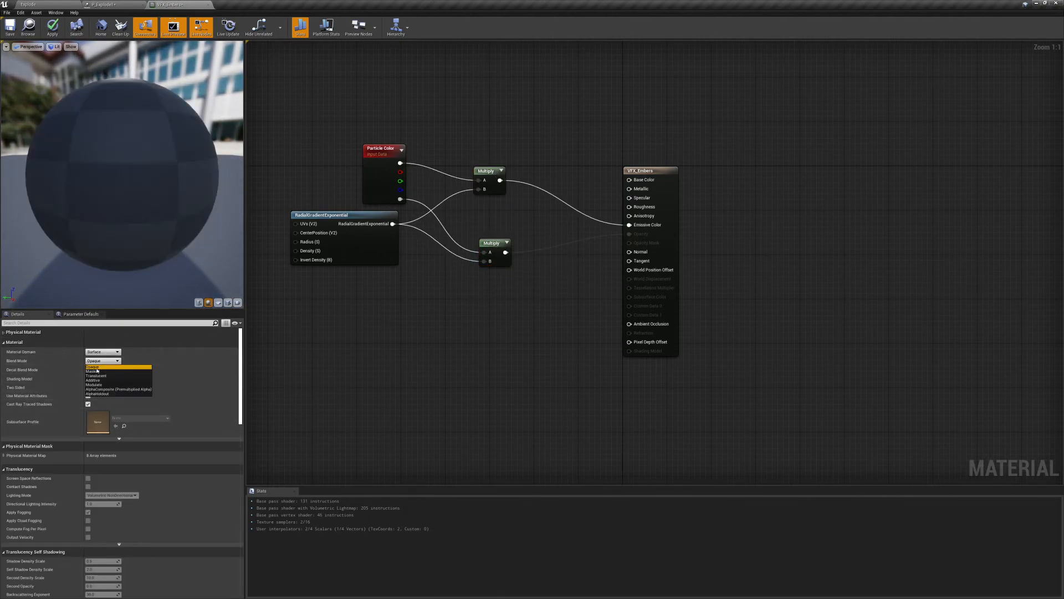
{"action": "left_click", "coordinate": [96, 376]}
{"action": "left_click", "coordinate": [107, 378]}
{"action": "left_click", "coordinate": [91, 384]}
Enable Used with Particle Sprites for the VFX_Embers material and apply the changes
{"action": "scroll", "coordinate": [103, 469], "scroll_direction": "down", "scroll_amount": 6}
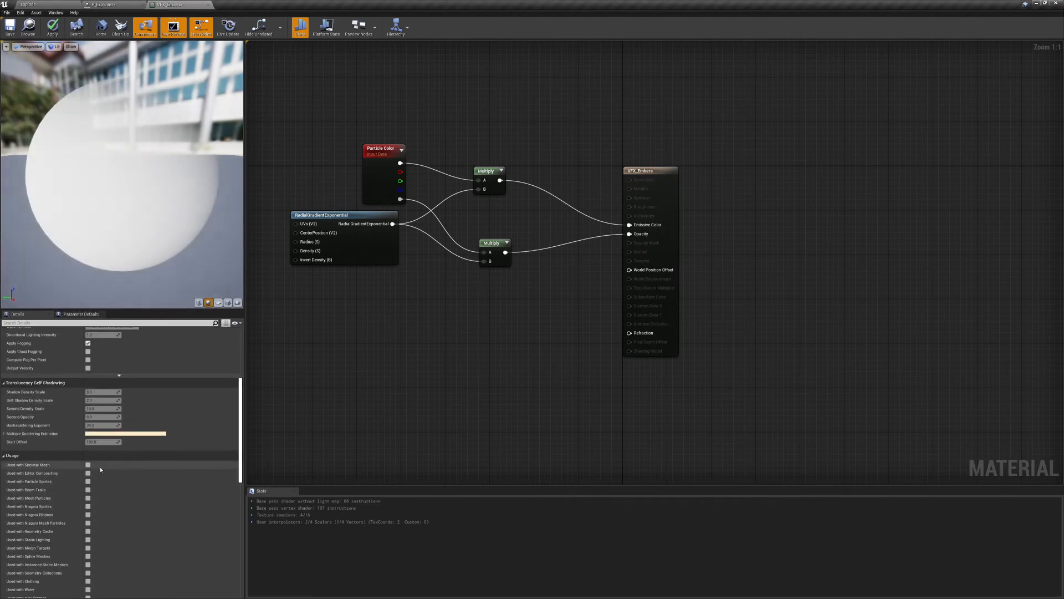
{"action": "left_click", "coordinate": [87, 481]}
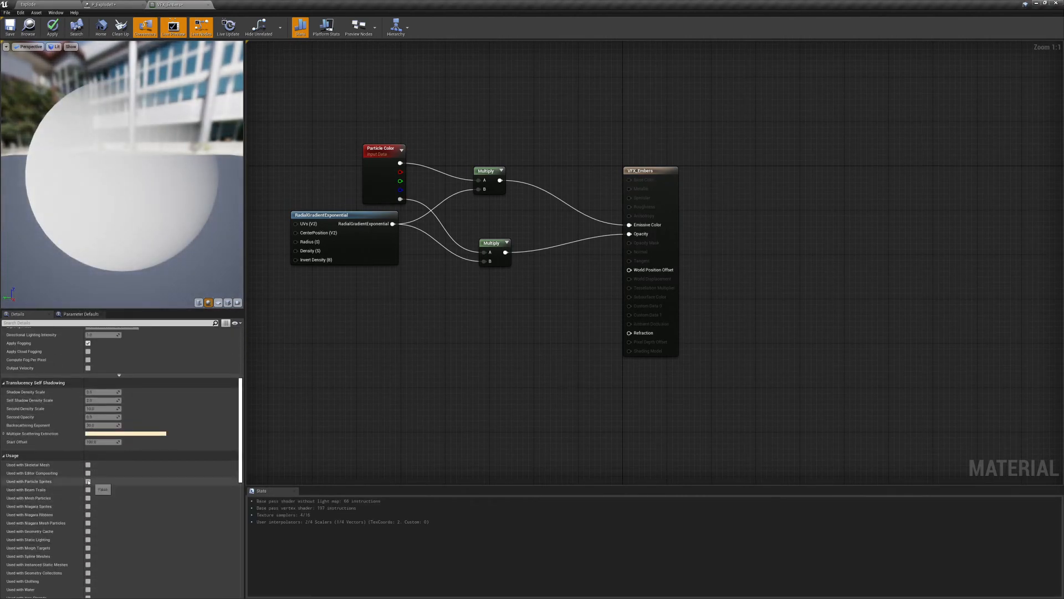
{"action": "left_click", "coordinate": [52, 26]}
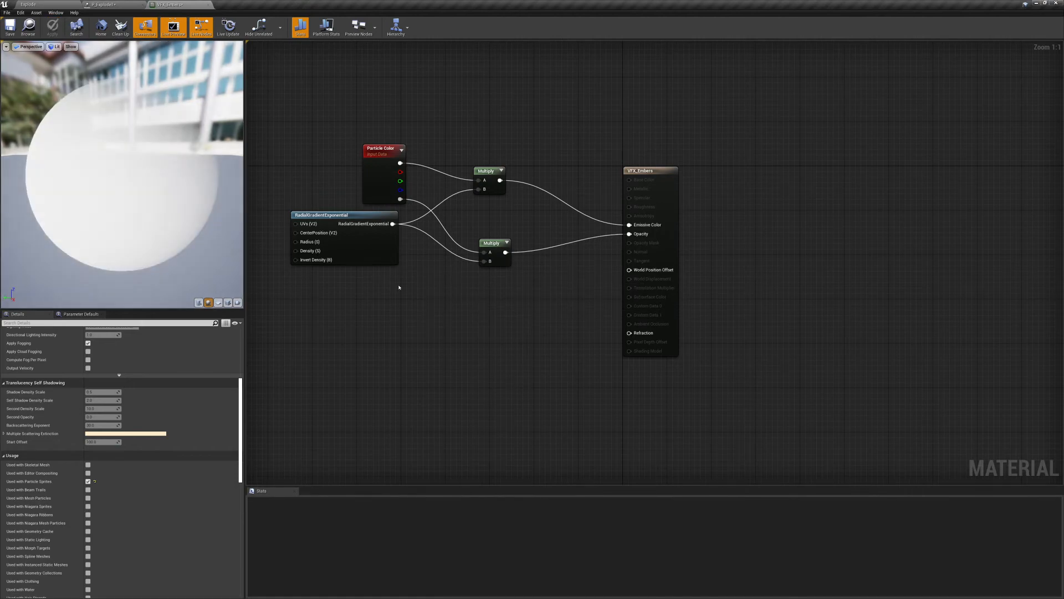
Close the material editor and assign VFX_Embers in the Required module of the GPU-sprite sparks emitter
{"action": "left_click", "coordinate": [203, 6]}
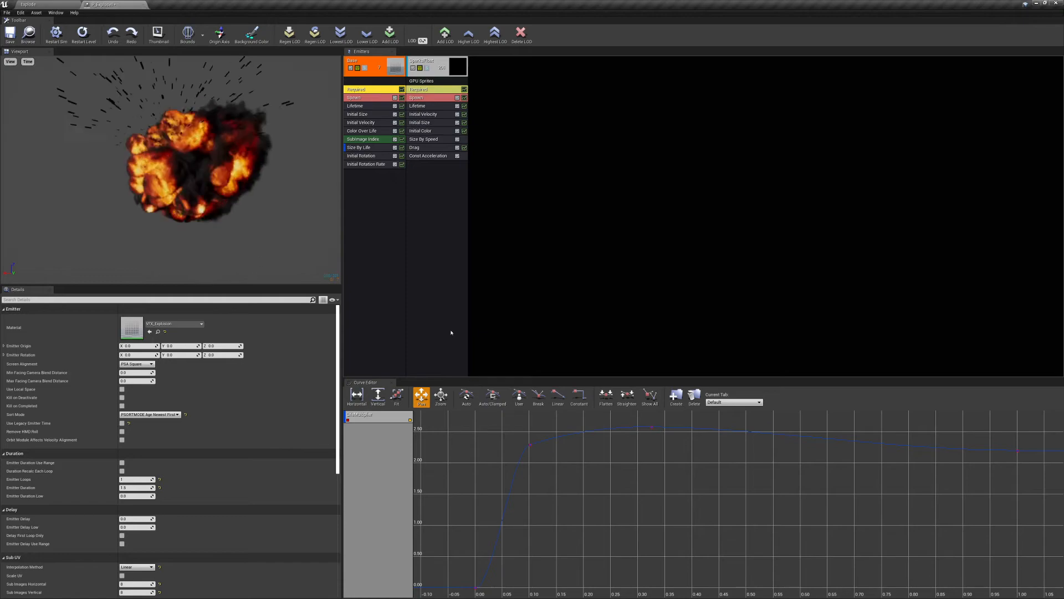
{"action": "left_click", "coordinate": [448, 71]}
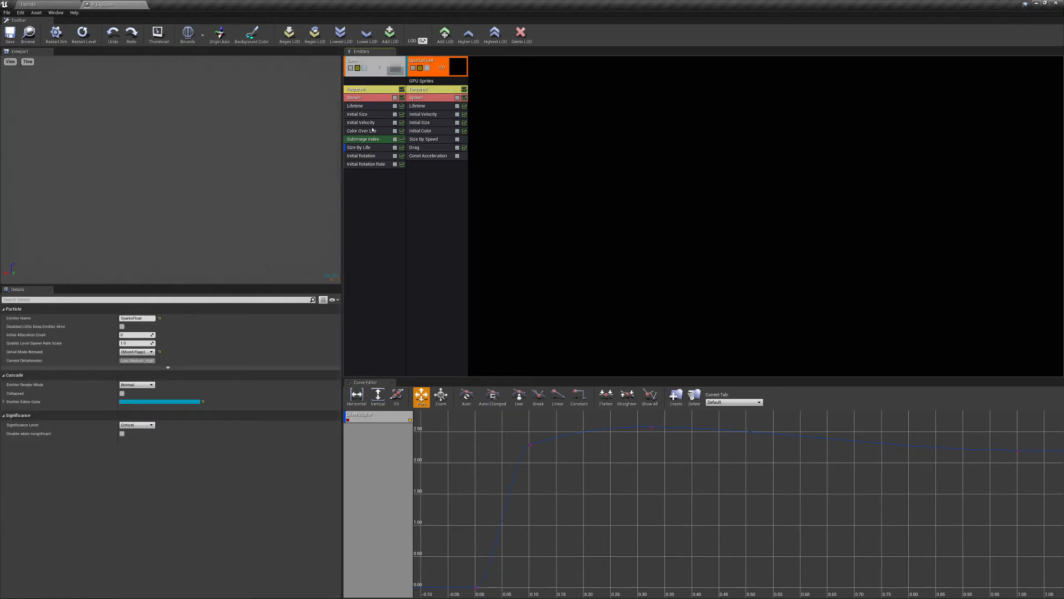
{"action": "left_click", "coordinate": [432, 90]}
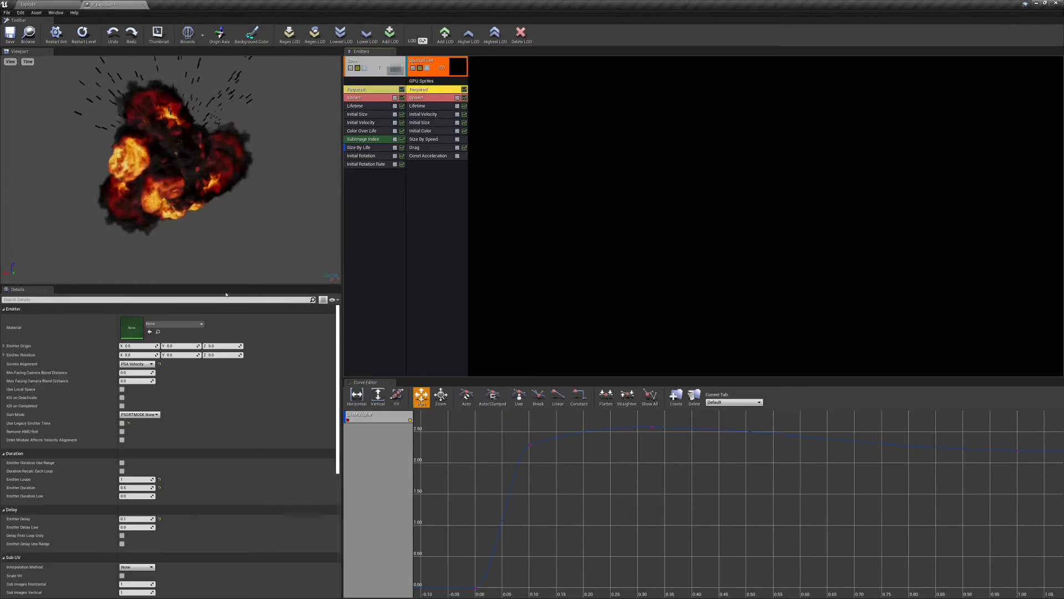
{"action": "left_click", "coordinate": [164, 324]}
{"action": "type", "text": "vfx"}
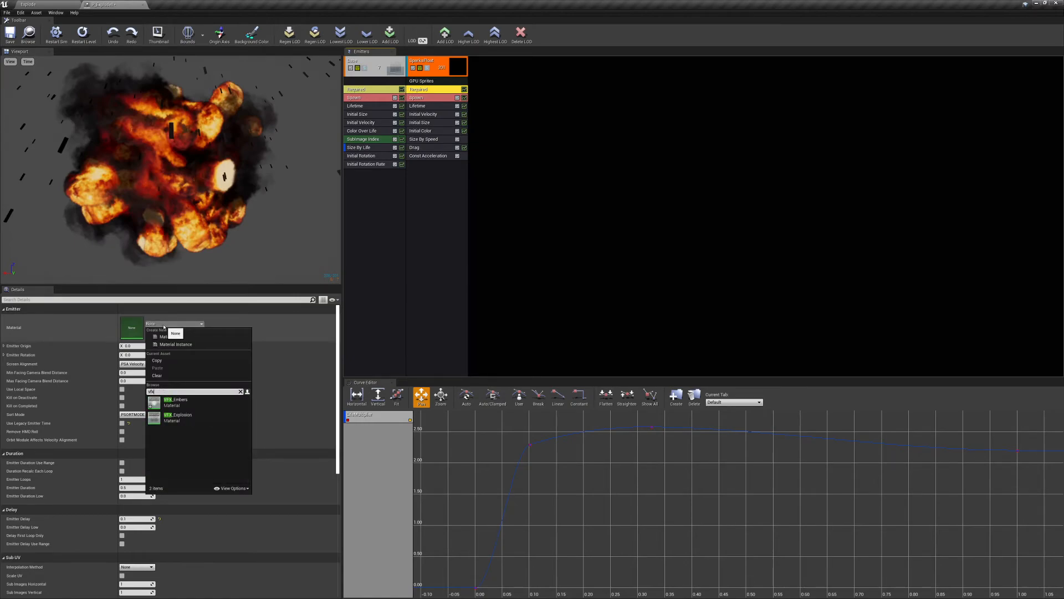
{"action": "left_click", "coordinate": [177, 402]}
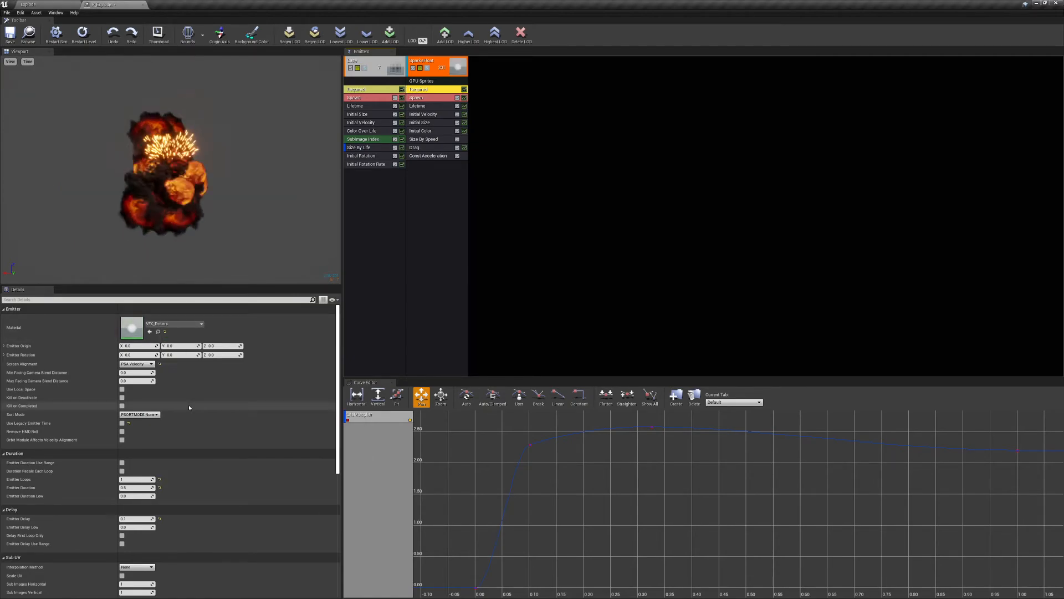
Delete the Drag, Const Acceleration and Size By Speed modules from the sparks emitter
{"action": "right_click", "coordinate": [429, 148]}
{"action": "left_click", "coordinate": [433, 151]}
{"action": "left_click", "coordinate": [431, 148]}
{"action": "key", "text": "Delete"}
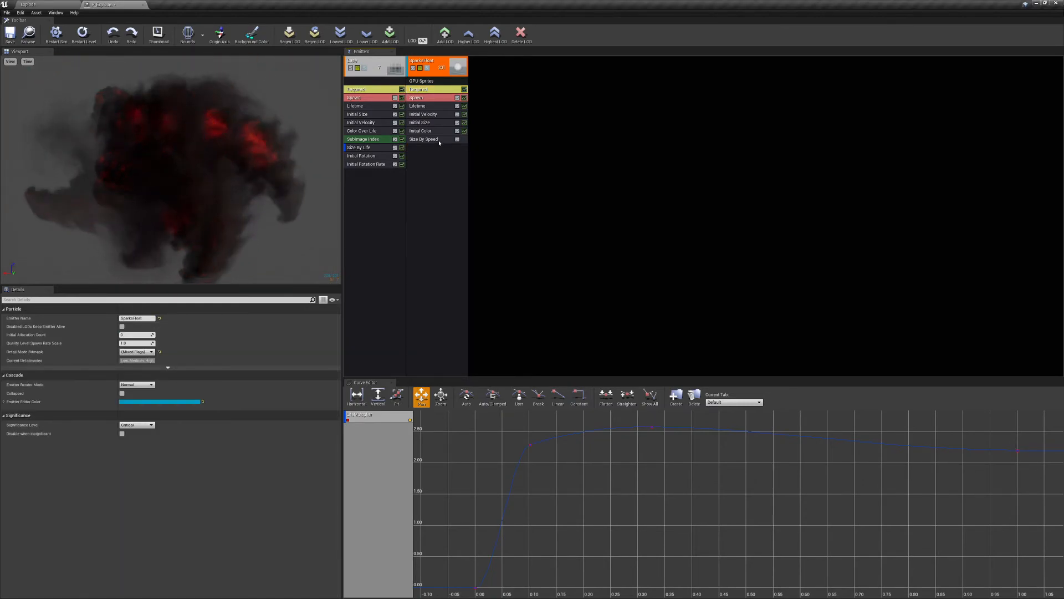
{"action": "left_click", "coordinate": [433, 139]}
{"action": "key", "text": "Delete"}
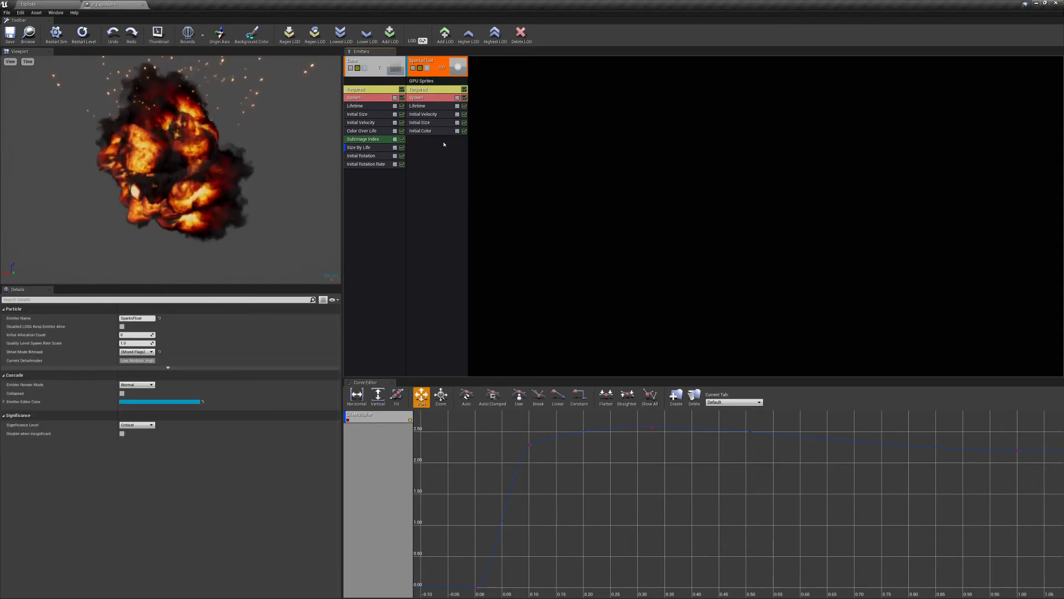
Delete the sparks emitter's Initial Velocity module and open its Initial Color settings
{"action": "left_click", "coordinate": [437, 133]}
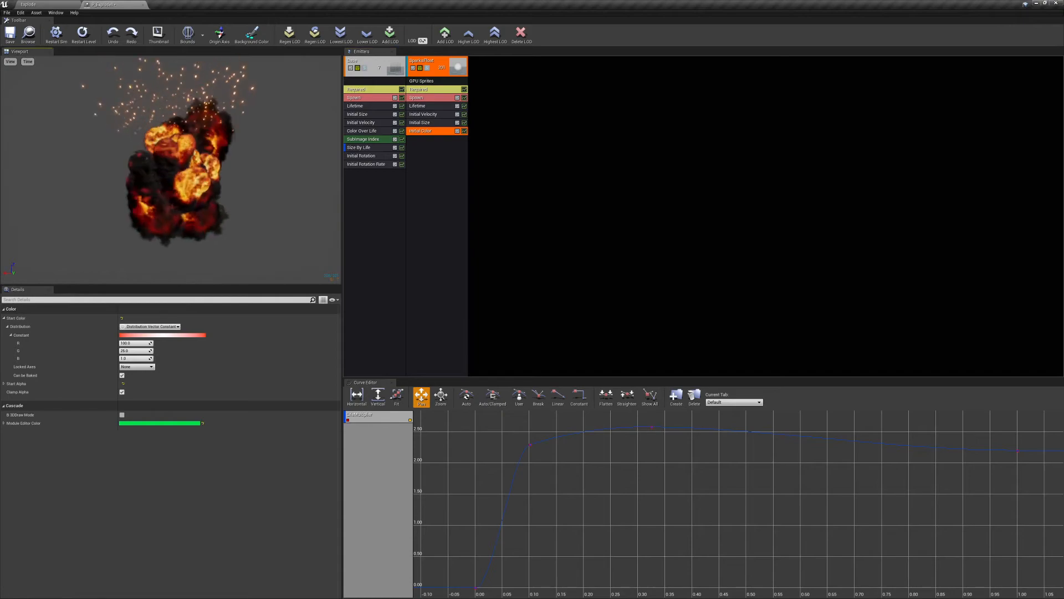
{"action": "right_click", "coordinate": [426, 117]}
{"action": "left_click", "coordinate": [449, 117]}
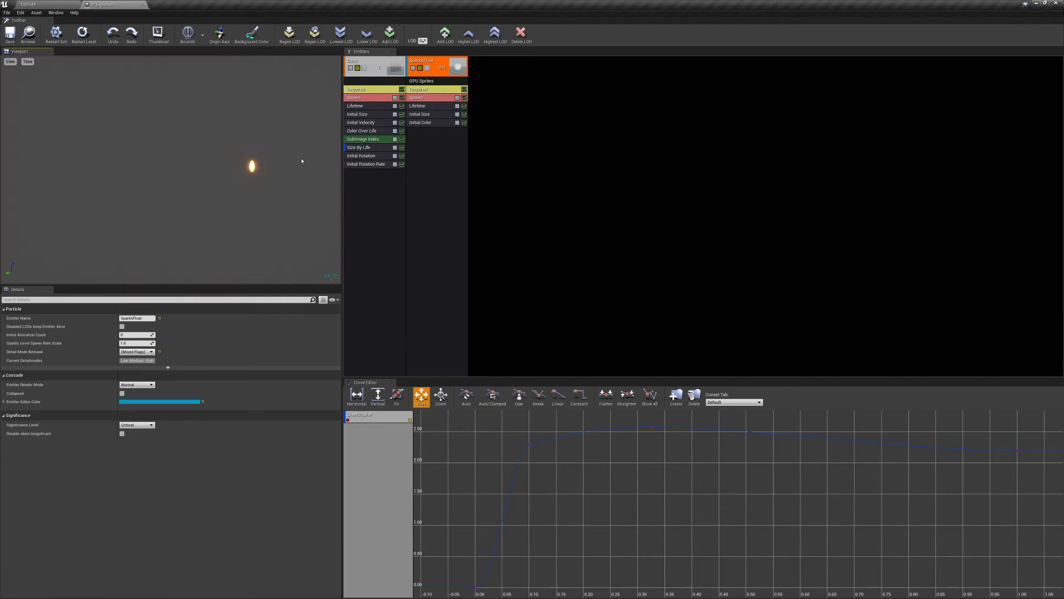
{"action": "left_click", "coordinate": [429, 122]}
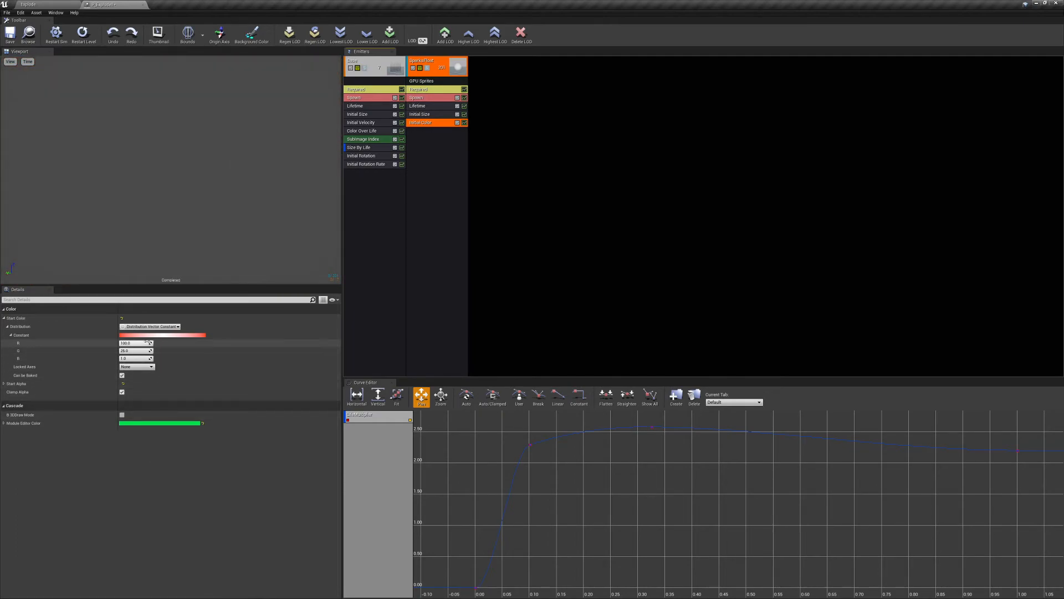
Open the VFX_Embers material and preview it on a plane mesh
{"action": "left_click", "coordinate": [137, 351]}
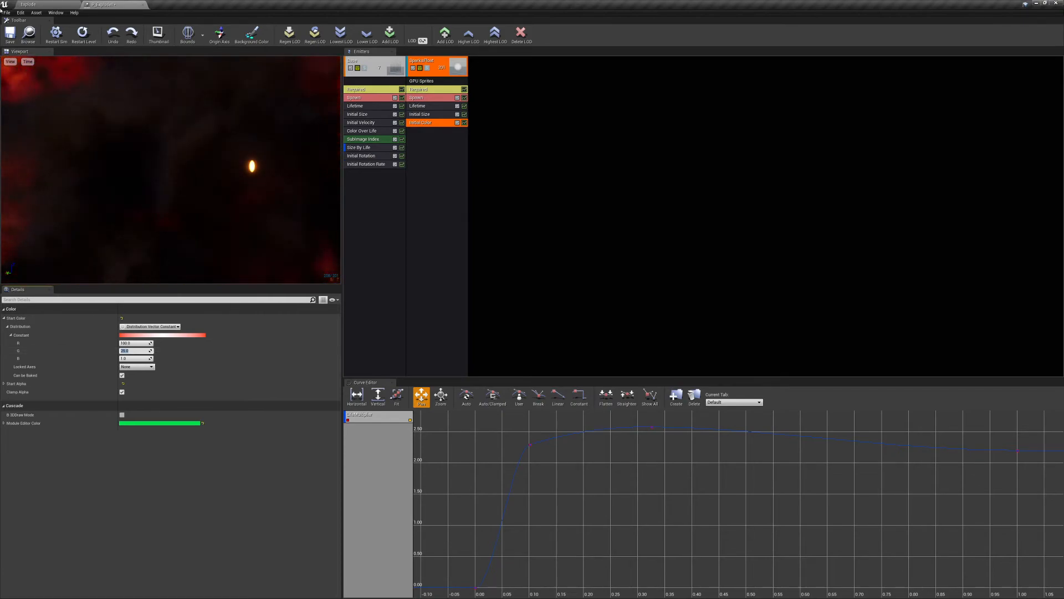
{"action": "left_click", "coordinate": [29, 5]}
{"action": "double_click", "coordinate": [261, 453]}
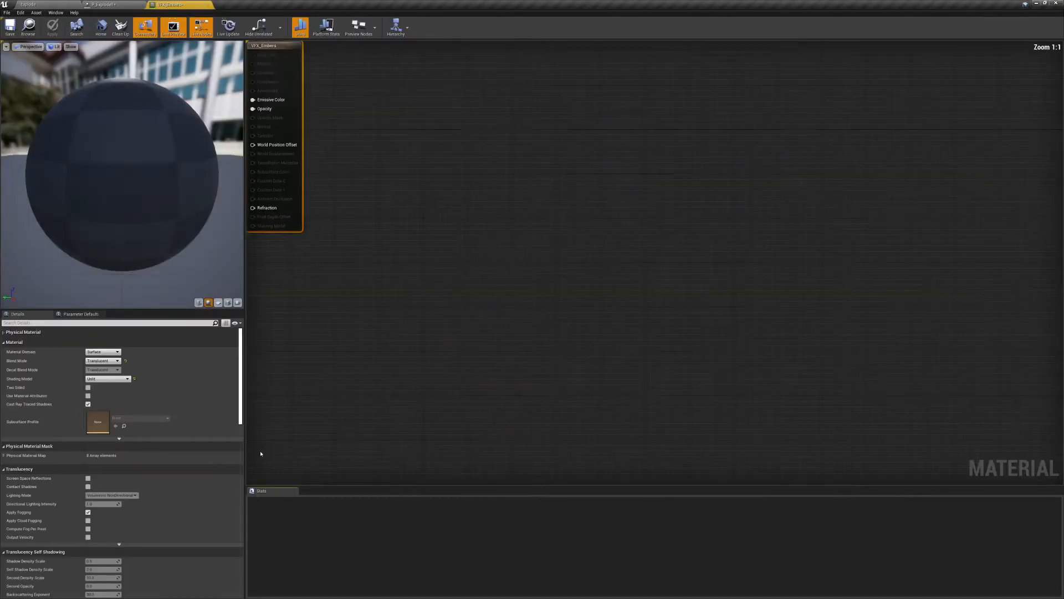
{"action": "left_click", "coordinate": [218, 302]}
{"action": "left_click_drag", "start_coordinate": [166, 166], "coordinate": [183, 102]}
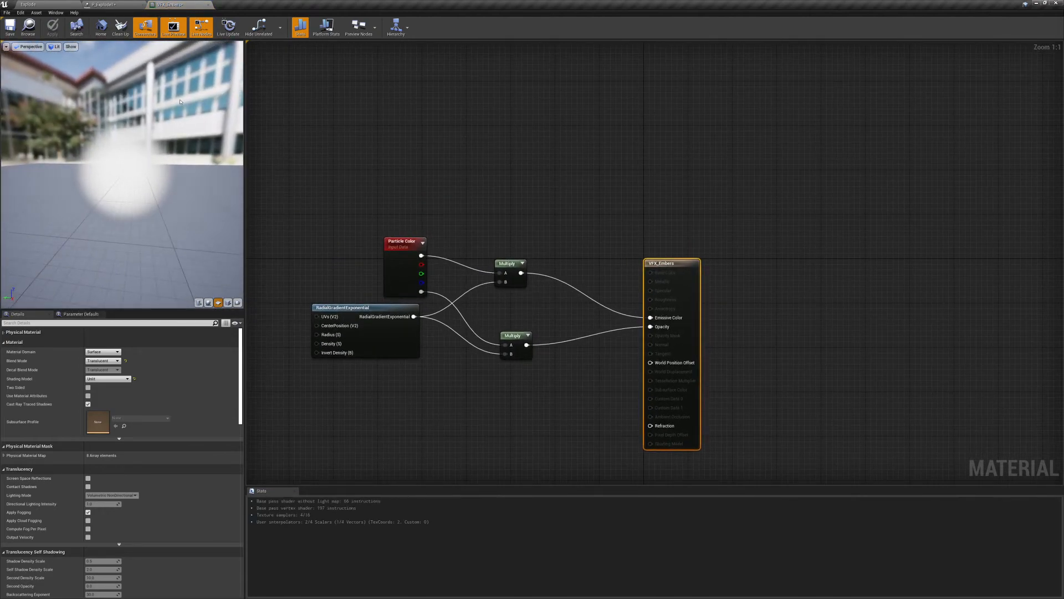
Add a three-component constant colour node and connect it to the Emissive Color input of VFX_Embers
{"action": "left_click", "coordinate": [471, 164]}
{"action": "left_click_drag", "start_coordinate": [531, 166], "coordinate": [650, 318]}
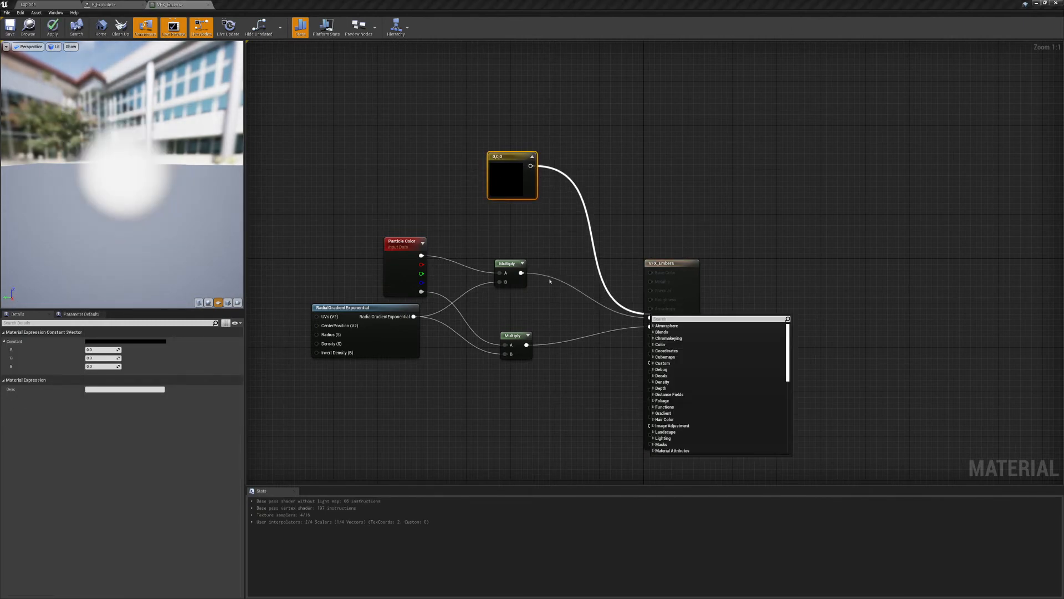
{"action": "left_click", "coordinate": [584, 276]}
{"action": "left_click_drag", "start_coordinate": [531, 166], "coordinate": [650, 317]}
{"action": "left_click_drag", "start_coordinate": [475, 137], "coordinate": [545, 207]}
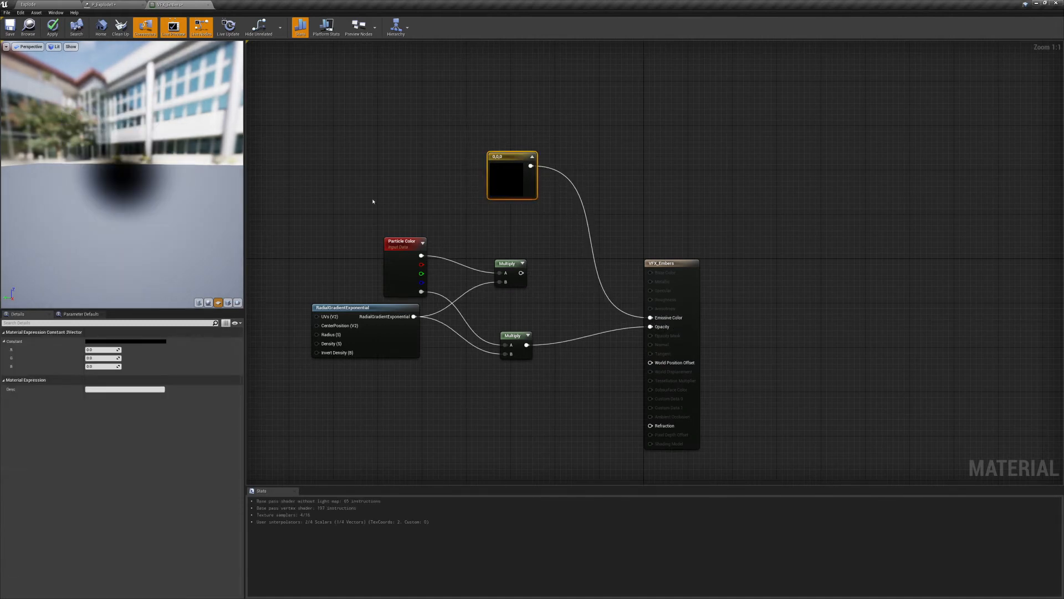
{"action": "mouse_move", "coordinate": [131, 224]}
{"action": "left_mouse_down"}
{"action": "mouse_move", "coordinate": [161, 230]}
{"action": "mouse_move", "coordinate": [141, 228]}
{"action": "mouse_move", "coordinate": [136, 213]}
{"action": "mouse_move", "coordinate": [146, 219]}
{"action": "left_mouse_up"}
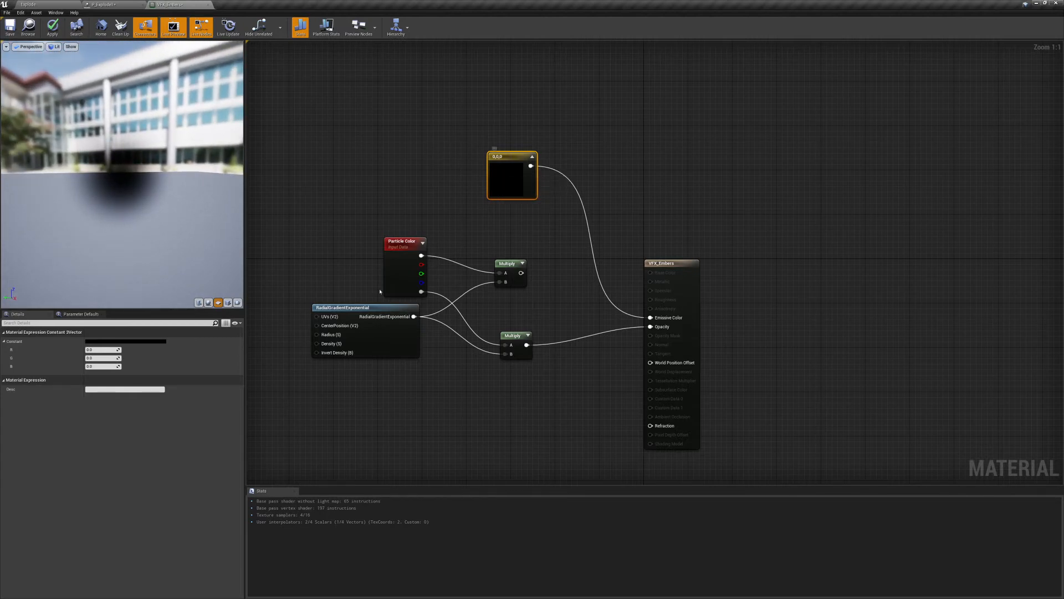
Set the constant colour's R, G and B values to 1
{"action": "left_click", "coordinate": [104, 349]}
{"action": "type", "text": "1"}
{"action": "key", "text": "Tab"}
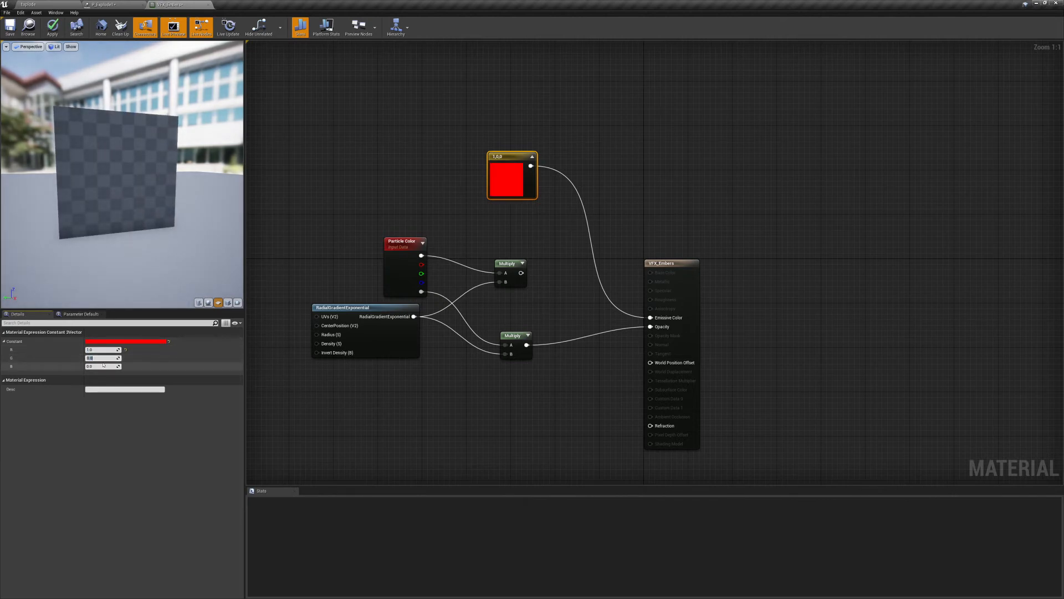
{"action": "type", "text": "1"}
{"action": "key", "text": "Tab"}
{"action": "type", "text": "1"}
{"action": "key", "text": "Return"}
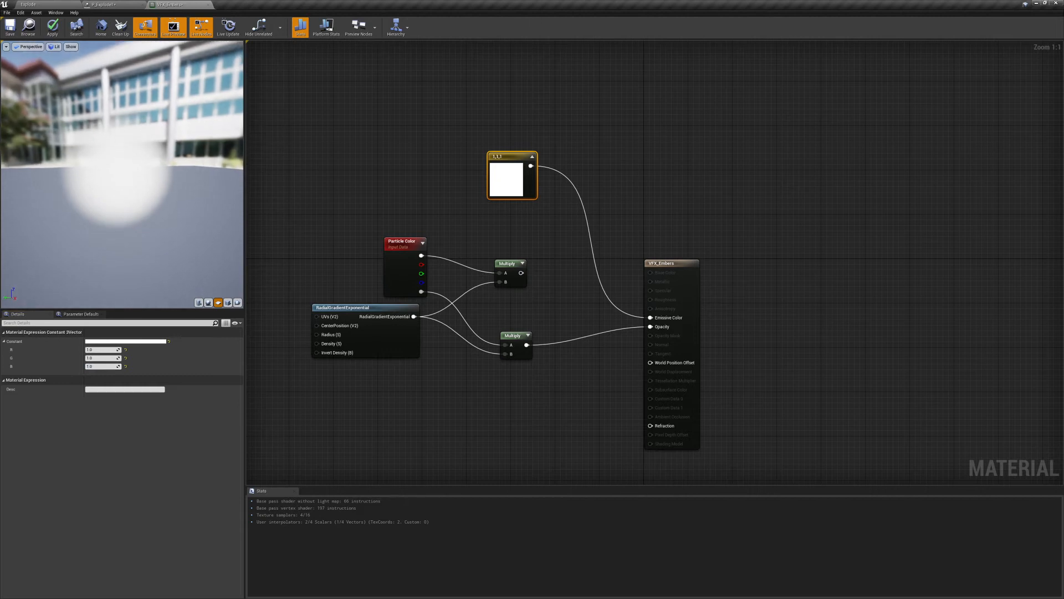
Set the constant colour's B value to 0 and its G value to 0.25
{"action": "left_click", "coordinate": [92, 366]}
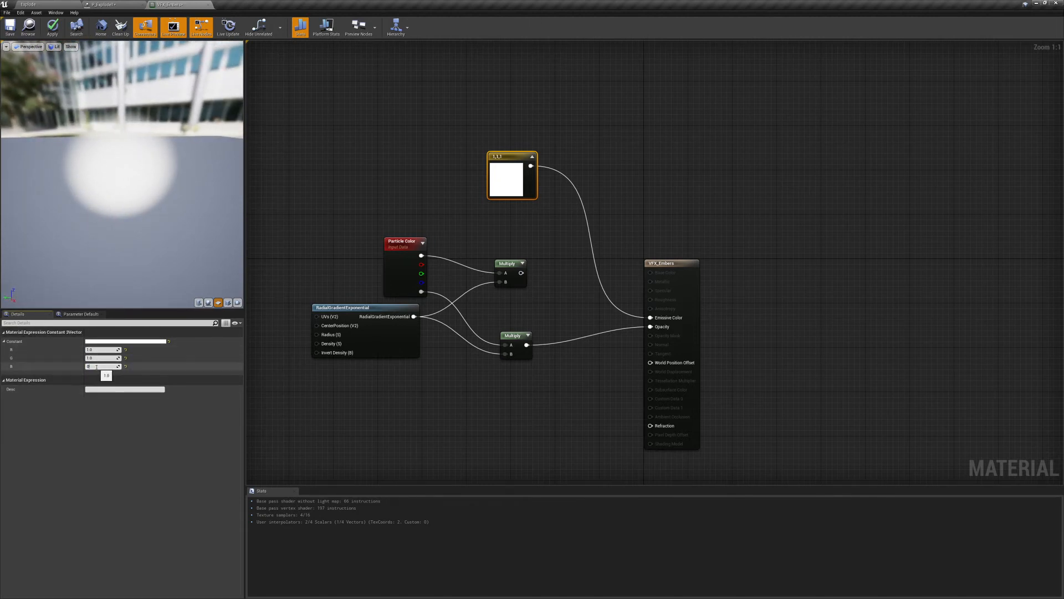
{"action": "type", "text": "0"}
{"action": "key", "text": "Return"}
{"action": "left_click", "coordinate": [102, 358]}
{"action": "type", "text": "0.2"}
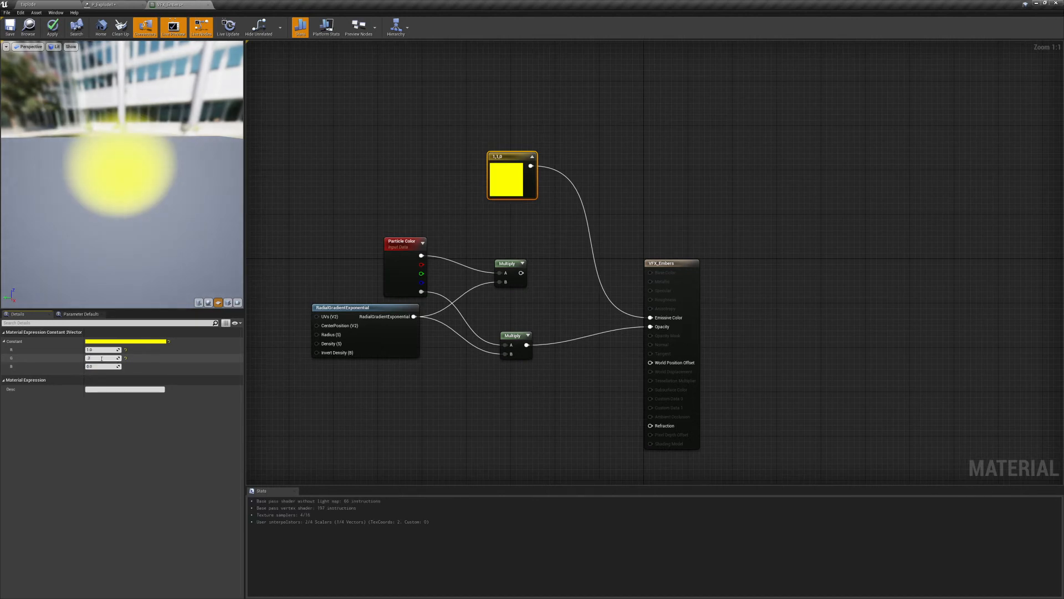
{"action": "type", "text": "5"}
{"action": "key", "text": "Return"}
{"action": "left_click_drag", "start_coordinate": [192, 257], "coordinate": [153, 174]}
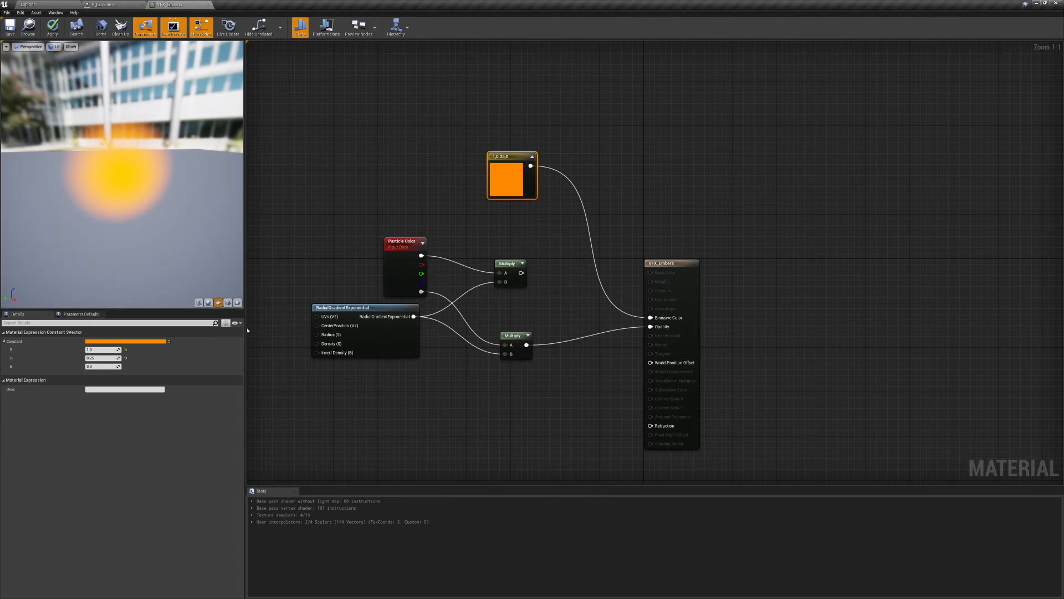
Raise the constant colour to R 10 and G 2.5 and inspect the glow in the material preview
{"action": "left_click", "coordinate": [103, 350]}
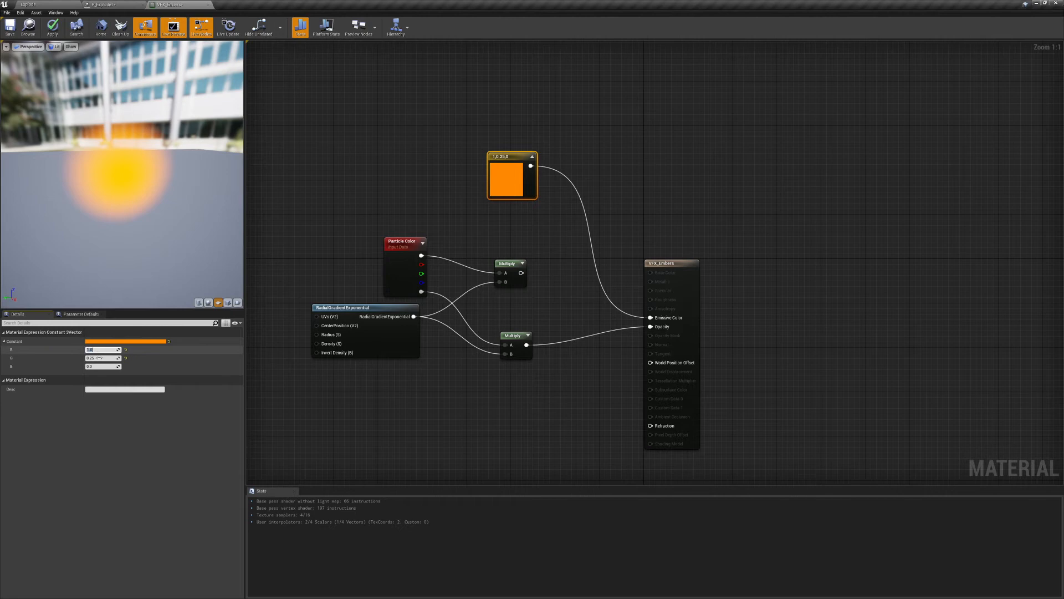
{"action": "type", "text": "10"}
{"action": "key", "text": "Return"}
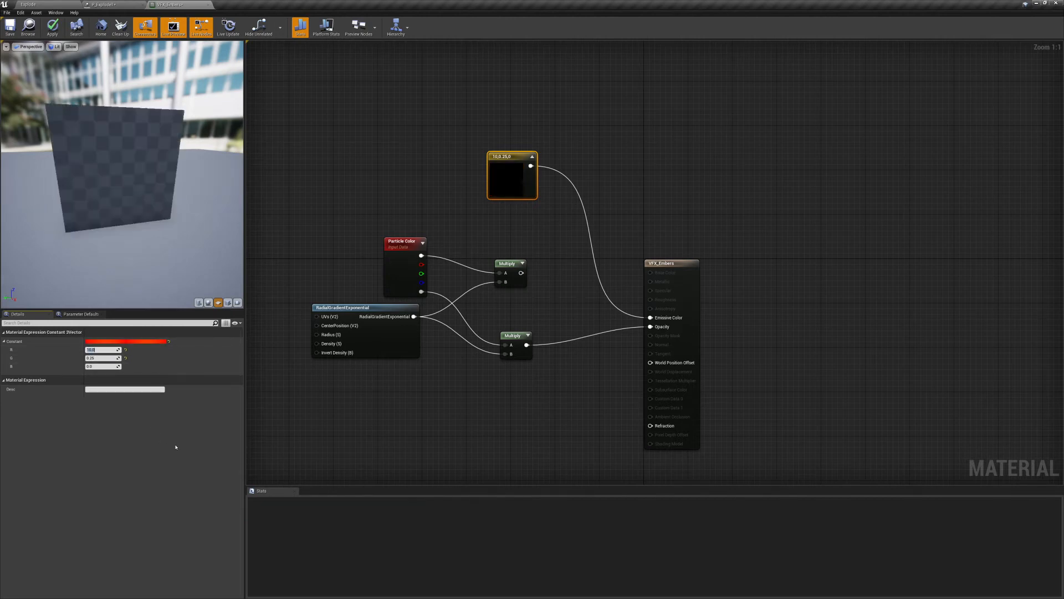
{"action": "left_click", "coordinate": [98, 357]}
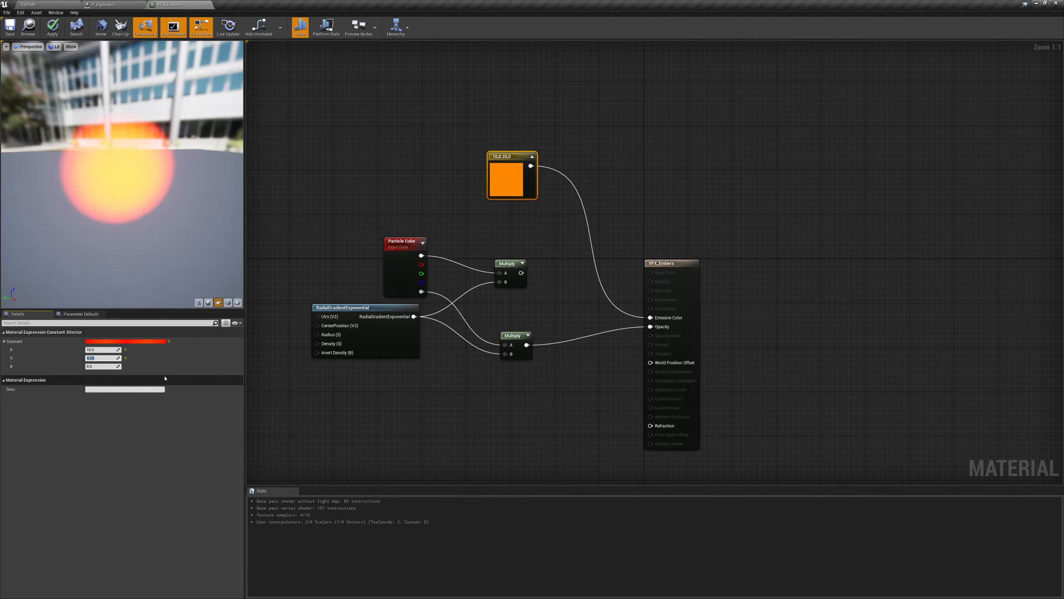
{"action": "type", "text": "2.5"}
{"action": "key", "text": "Return"}
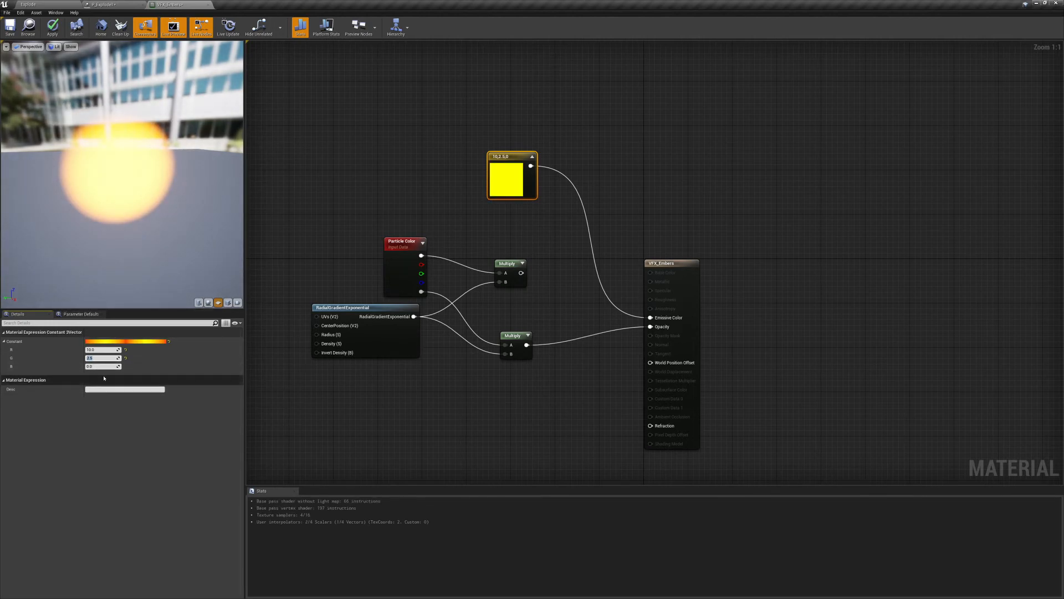
{"action": "mouse_move", "coordinate": [167, 233]}
{"action": "left_mouse_down"}
{"action": "mouse_move", "coordinate": [186, 233]}
{"action": "mouse_move", "coordinate": [139, 244]}
{"action": "mouse_move", "coordinate": [180, 227]}
{"action": "mouse_move", "coordinate": [197, 194]}
{"action": "mouse_move", "coordinate": [177, 224]}
{"action": "left_mouse_up"}
{"action": "right_click_drag", "start_coordinate": [178, 225], "coordinate": [166, 183]}
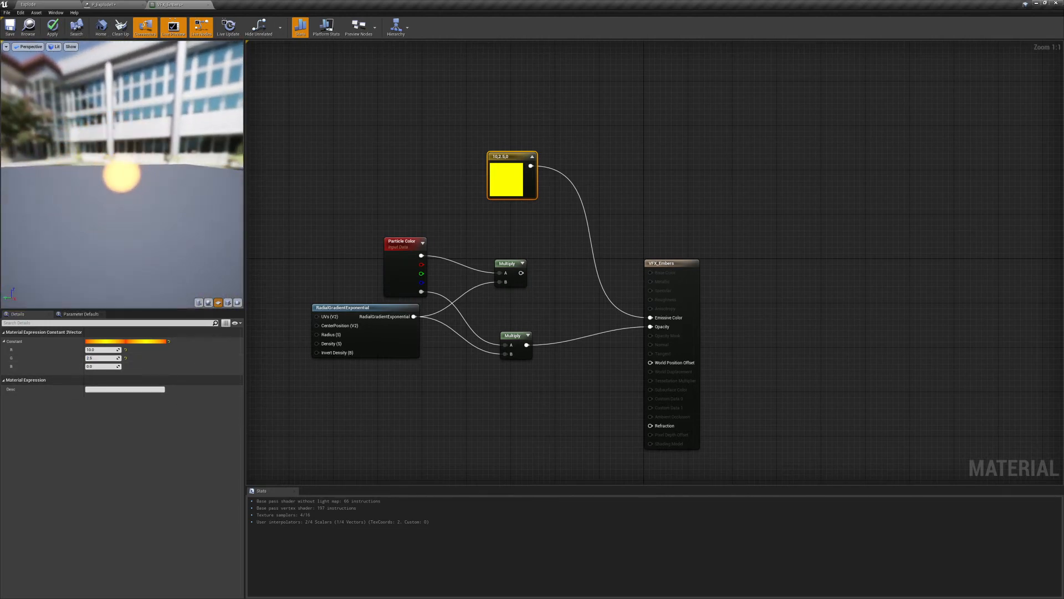
{"action": "middle_click_drag", "start_coordinate": [137, 183], "coordinate": [137, 232]}
{"action": "right_click_drag", "start_coordinate": [137, 232], "coordinate": [137, 252]}
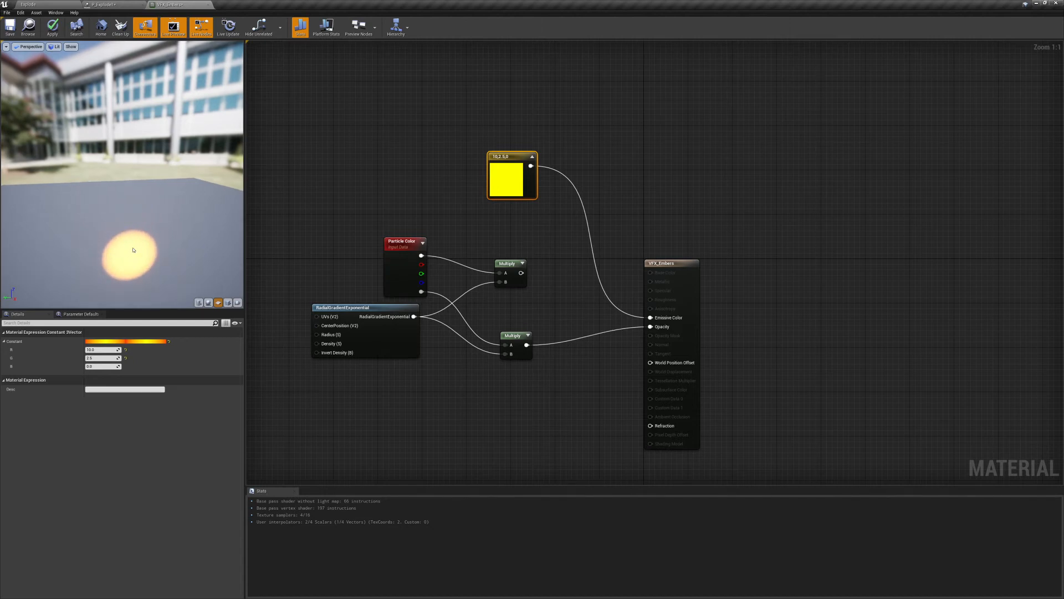
Raise the constant colour to R 100 and G 25 and inspect the glow from different angles
{"action": "type", "text": "100"}
{"action": "left_click", "coordinate": [91, 358]}
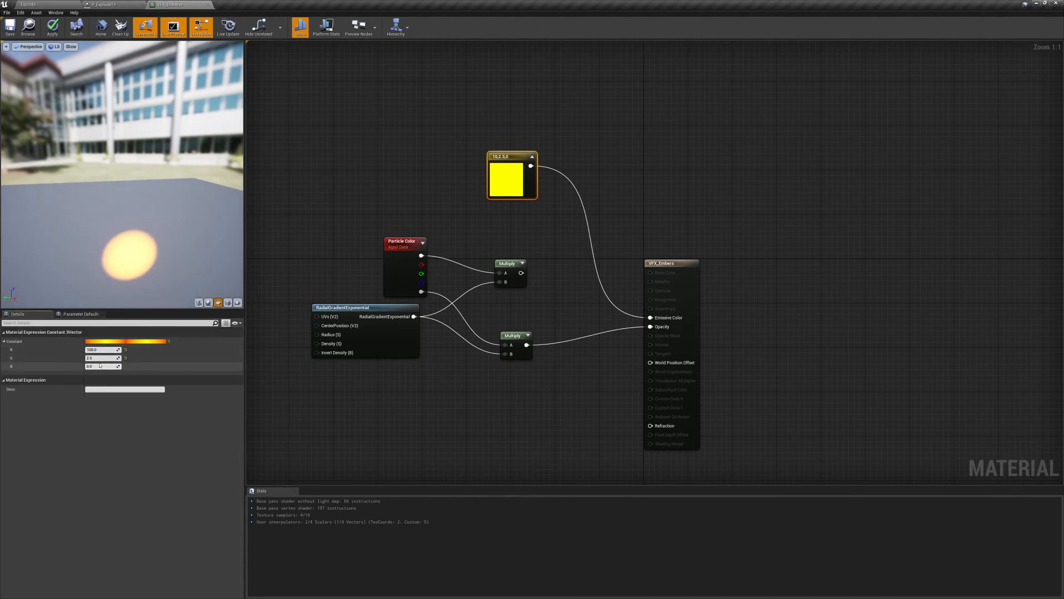
{"action": "type", "text": "2235"}
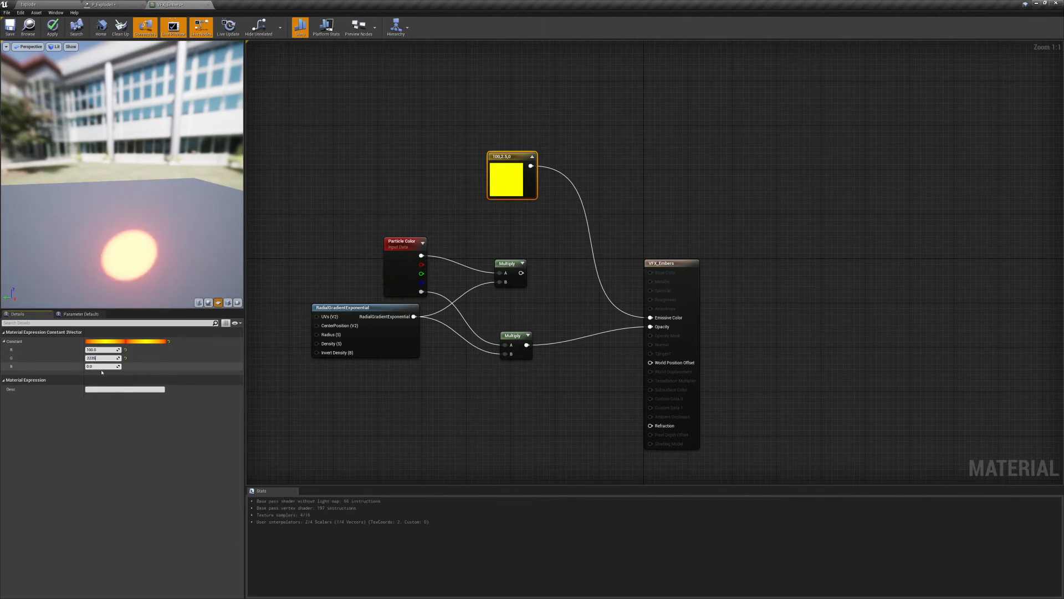
{"action": "key", "text": "BackSpace"}
{"action": "key", "text": "BackSpace"}
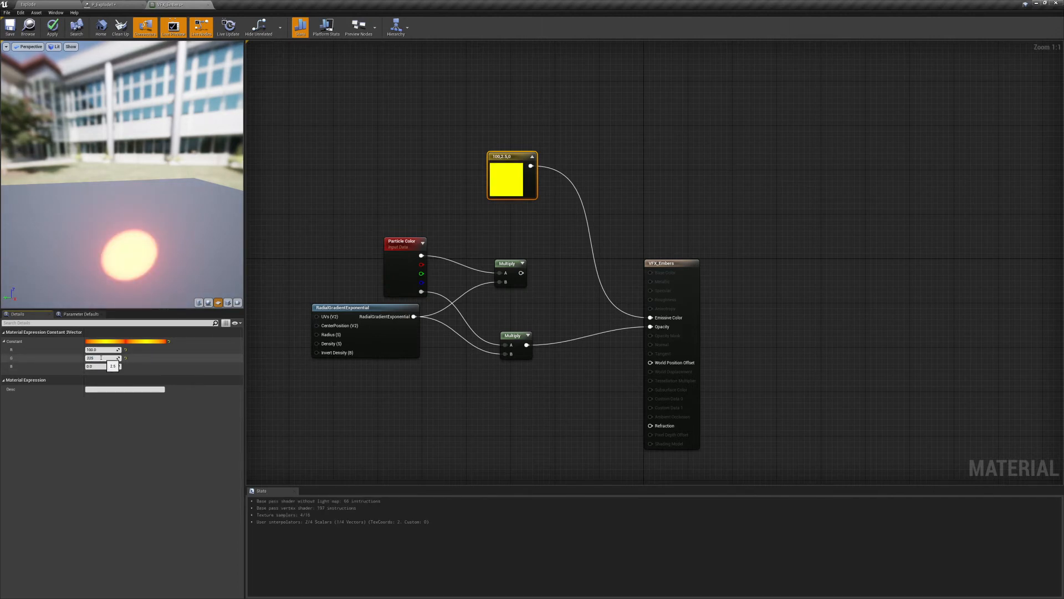
{"action": "key", "text": "BackSpace"}
{"action": "key", "text": "BackSpace"}
{"action": "type", "text": "5"}
{"action": "key", "text": "Return"}
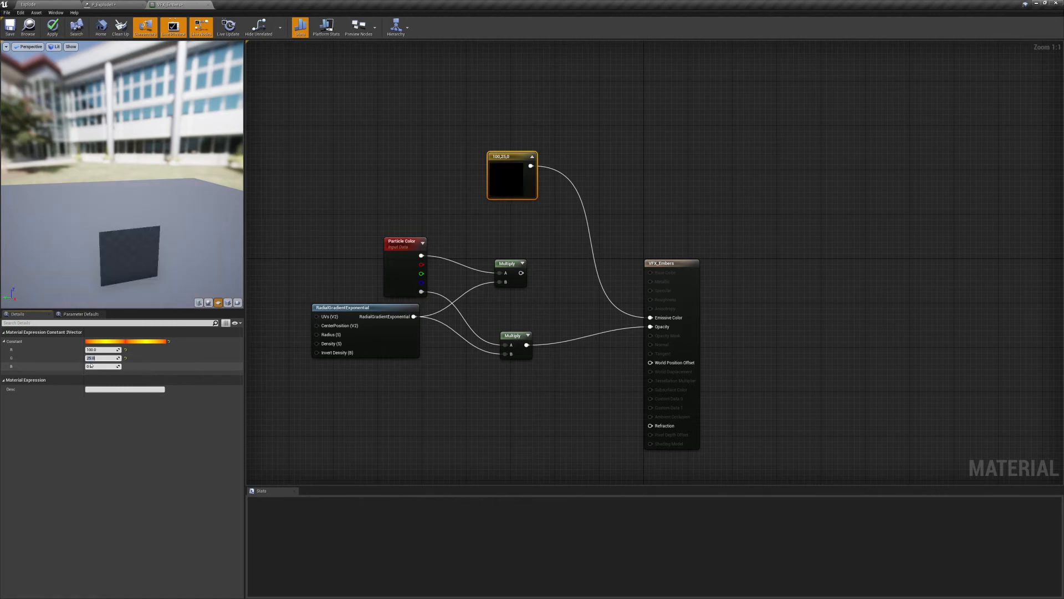
{"action": "left_click_drag", "start_coordinate": [147, 251], "coordinate": [188, 249]}
{"action": "scroll", "coordinate": [188, 249], "scroll_direction": "up", "scroll_amount": 3}
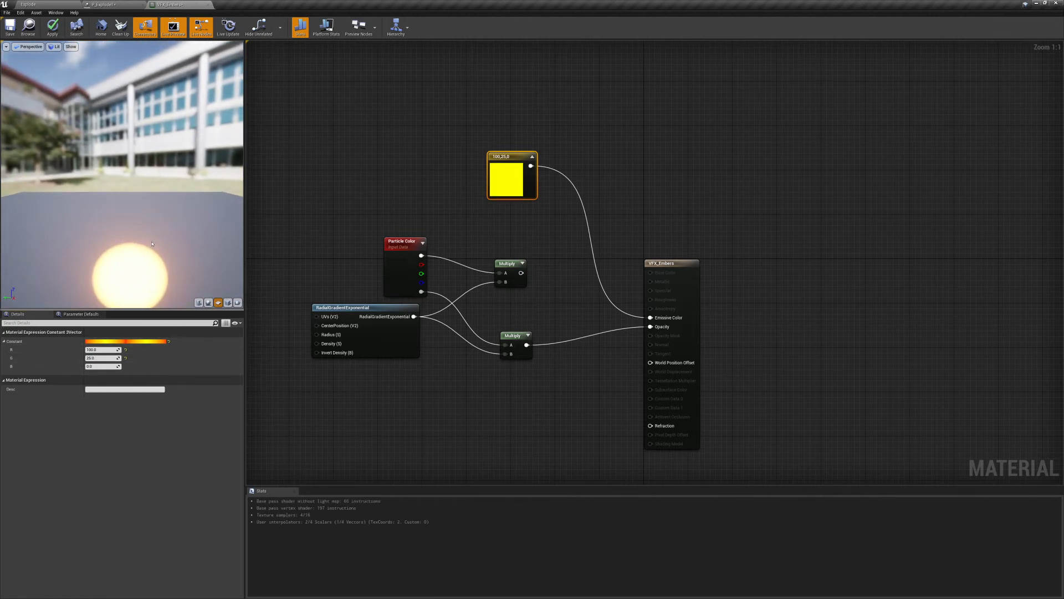
{"action": "middle_click_drag", "start_coordinate": [188, 249], "coordinate": [192, 214]}
{"action": "left_click_drag", "start_coordinate": [162, 210], "coordinate": [121, 282]}
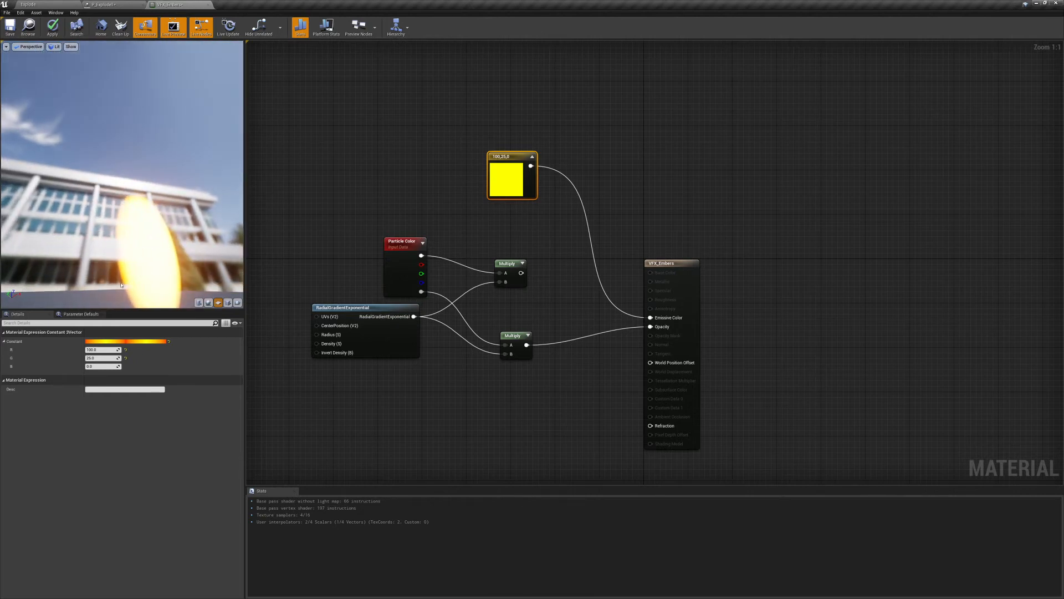
{"action": "left_click_drag", "start_coordinate": [110, 207], "coordinate": [144, 197]}
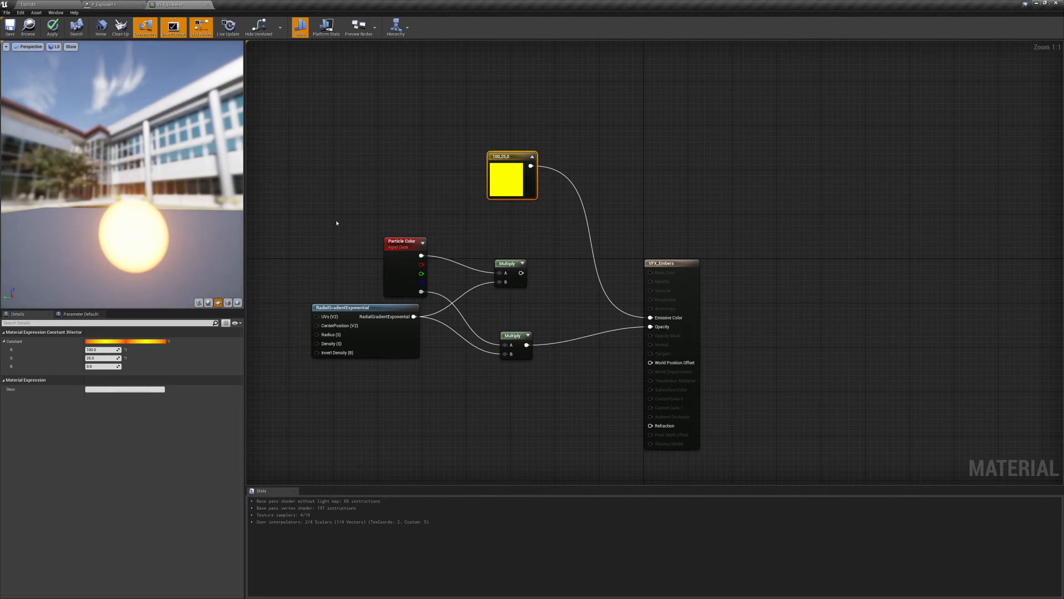
Set the constant colour's G value to 0 and R to 1000, and inspect the glow in the material preview
{"action": "left_click", "coordinate": [101, 350]}
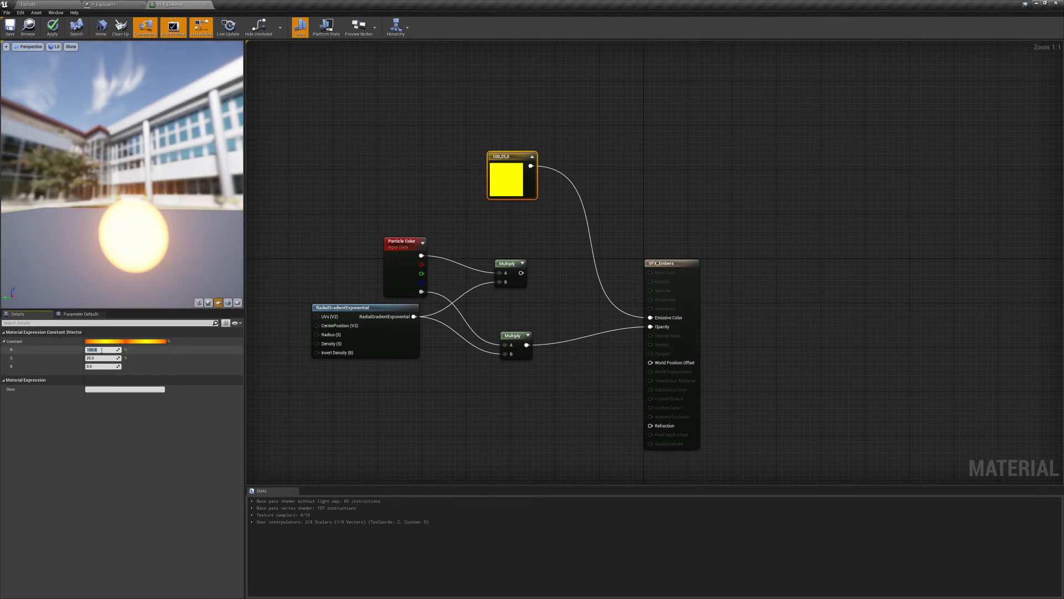
{"action": "left_click", "coordinate": [99, 358]}
{"action": "key", "text": "Return"}
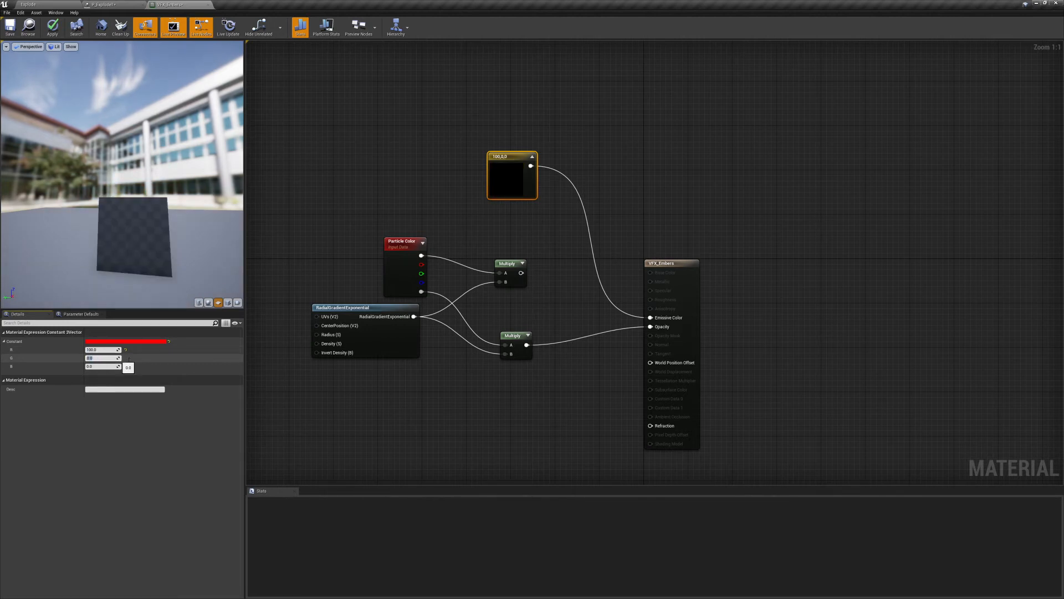
{"action": "mouse_move", "coordinate": [142, 210]}
{"action": "left_mouse_down"}
{"action": "mouse_move", "coordinate": [205, 219]}
{"action": "mouse_move", "coordinate": [148, 223]}
{"action": "left_mouse_up"}
{"action": "left_click", "coordinate": [104, 350]}
{"action": "left_click", "coordinate": [94, 350]}
{"action": "type", "text": "0"}
{"action": "key", "text": "Return"}
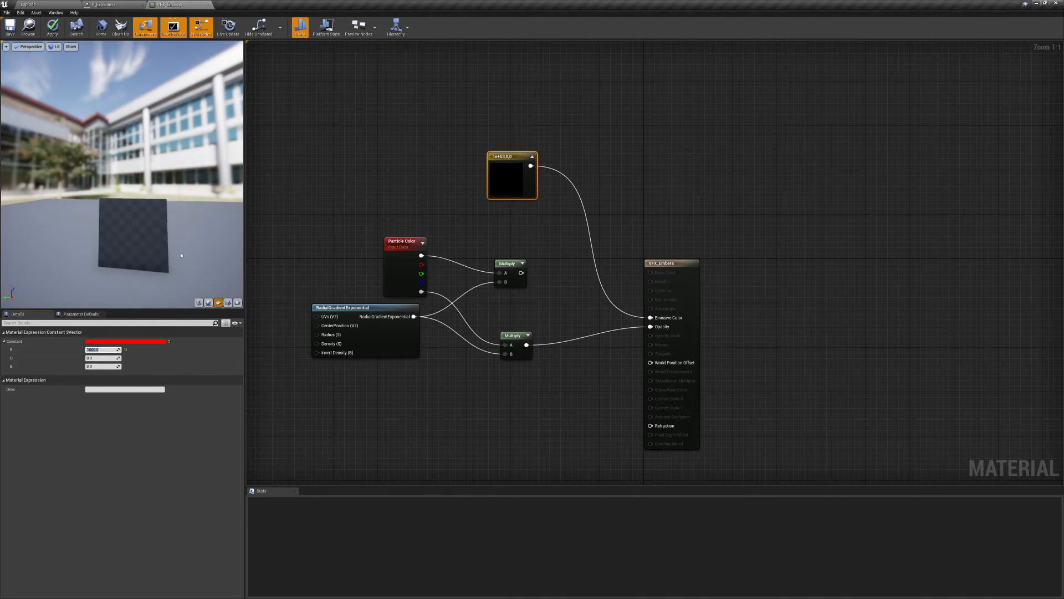
{"action": "left_click_drag", "start_coordinate": [156, 251], "coordinate": [192, 261]}
{"action": "mouse_move", "coordinate": [131, 198]}
{"action": "right_mouse_down"}
{"action": "mouse_move", "coordinate": [130, 185]}
{"action": "mouse_move", "coordinate": [130, 227]}
{"action": "mouse_move", "coordinate": [130, 198]}
{"action": "right_mouse_up"}
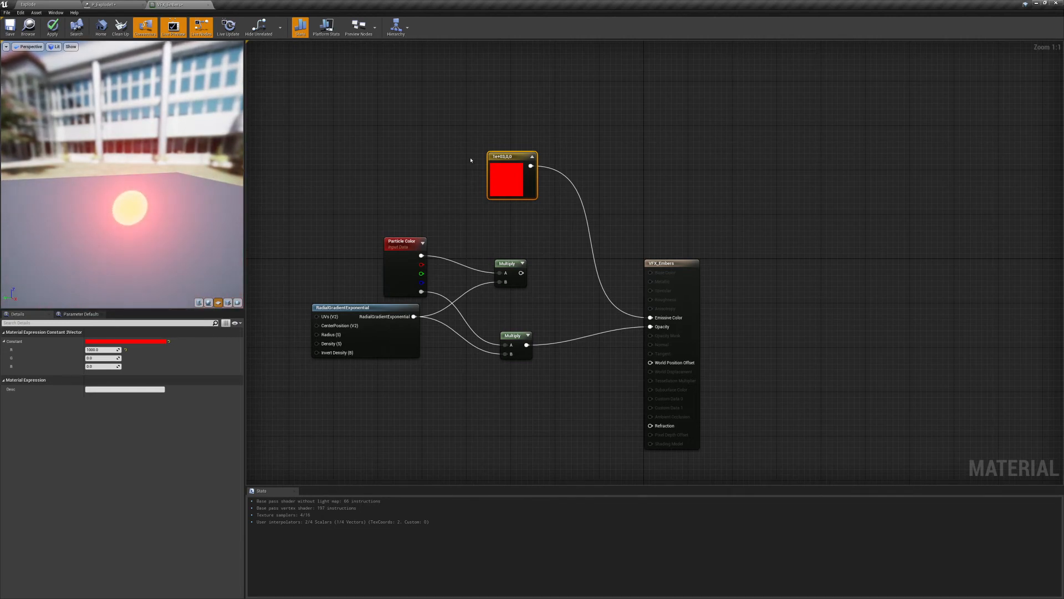
Delete the constant colour node, reconnect the upper Multiply output to Emissive Color, and apply the material
{"action": "key", "text": "Delete"}
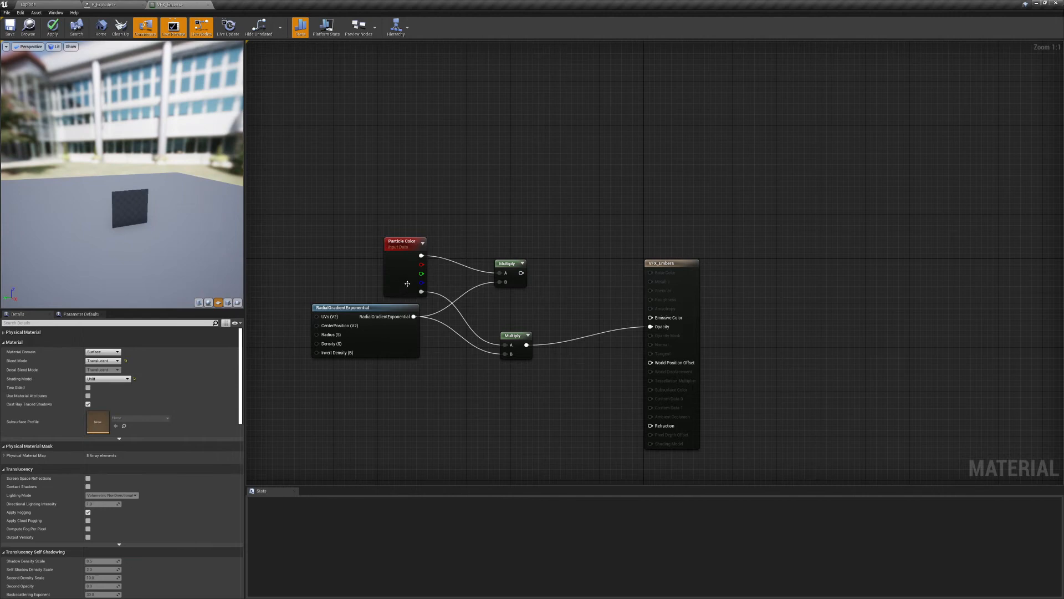
{"action": "left_click_drag", "start_coordinate": [521, 272], "coordinate": [651, 318]}
{"action": "left_click", "coordinate": [52, 26]}
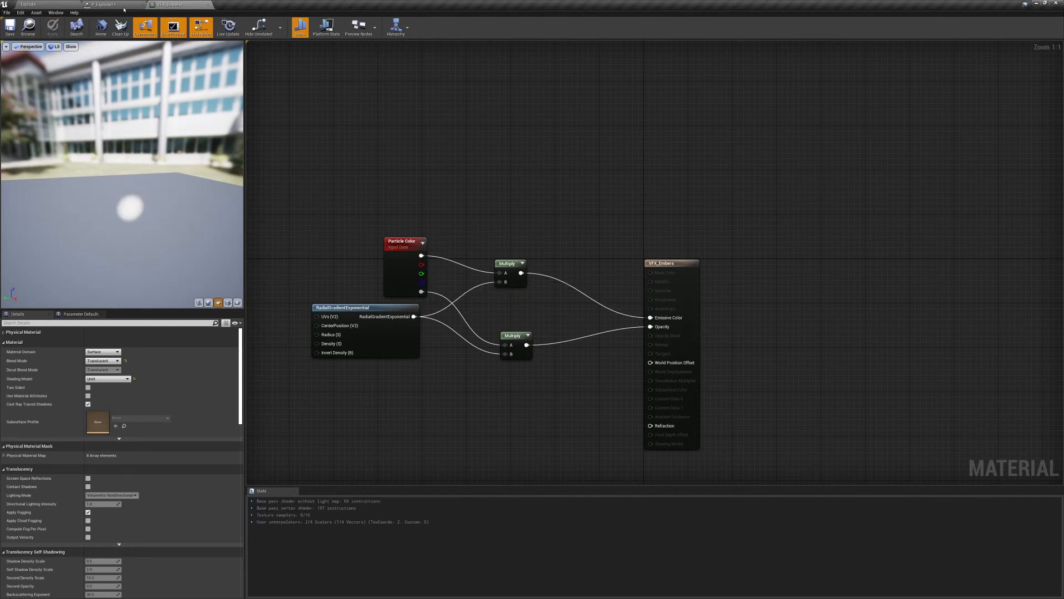
Return to the explosion particle system and examine the sparks emitter's Initial Color values and its look in the preview
{"action": "left_click", "coordinate": [122, 5]}
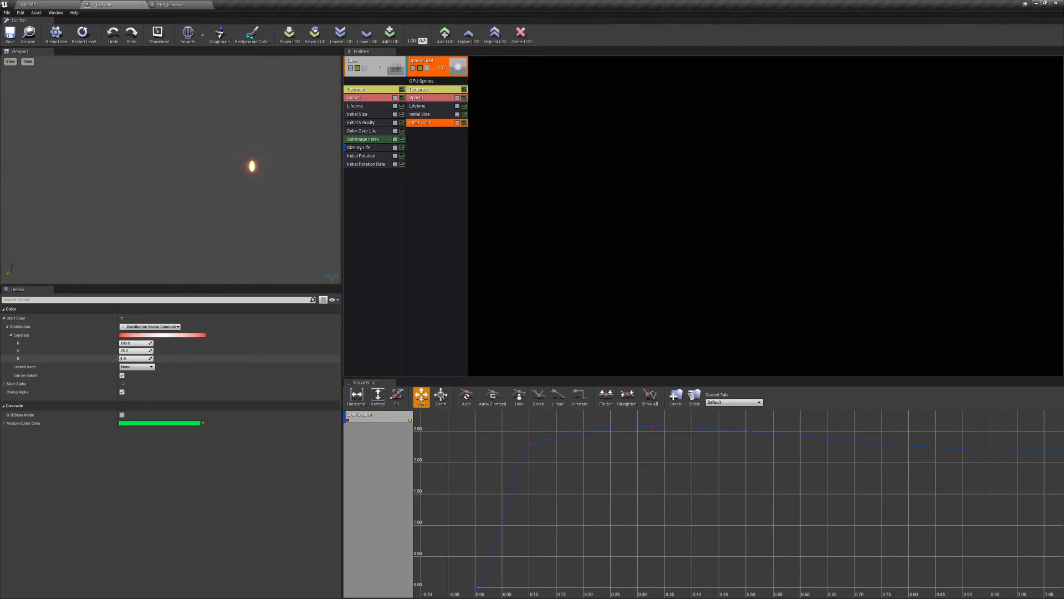
{"action": "left_click", "coordinate": [134, 344]}
{"action": "left_click", "coordinate": [134, 351]}
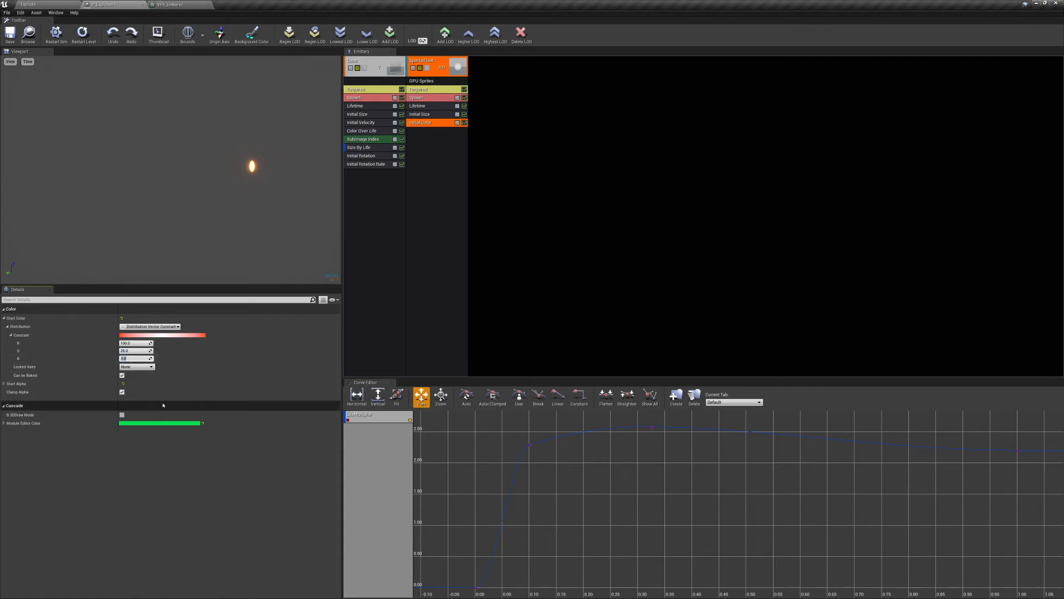
{"action": "left_click_drag", "start_coordinate": [175, 190], "coordinate": [222, 191]}
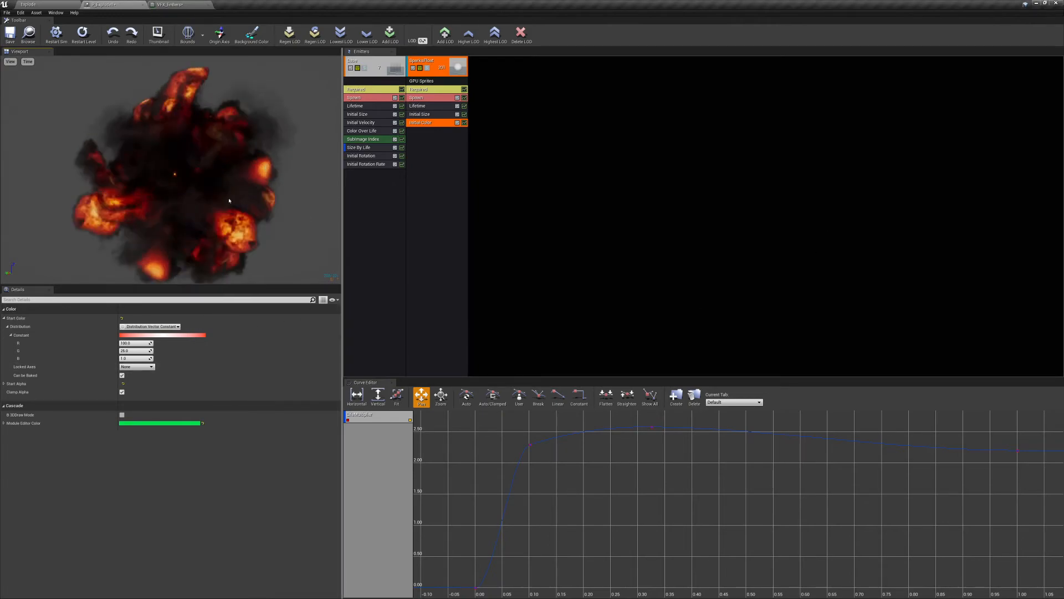
Add an Initial Velocity module to the GPU-sprite sparks emitter
{"action": "left_click", "coordinate": [424, 150]}
{"action": "right_click", "coordinate": [425, 150]}
{"action": "mouse_move", "coordinate": [445, 150]}
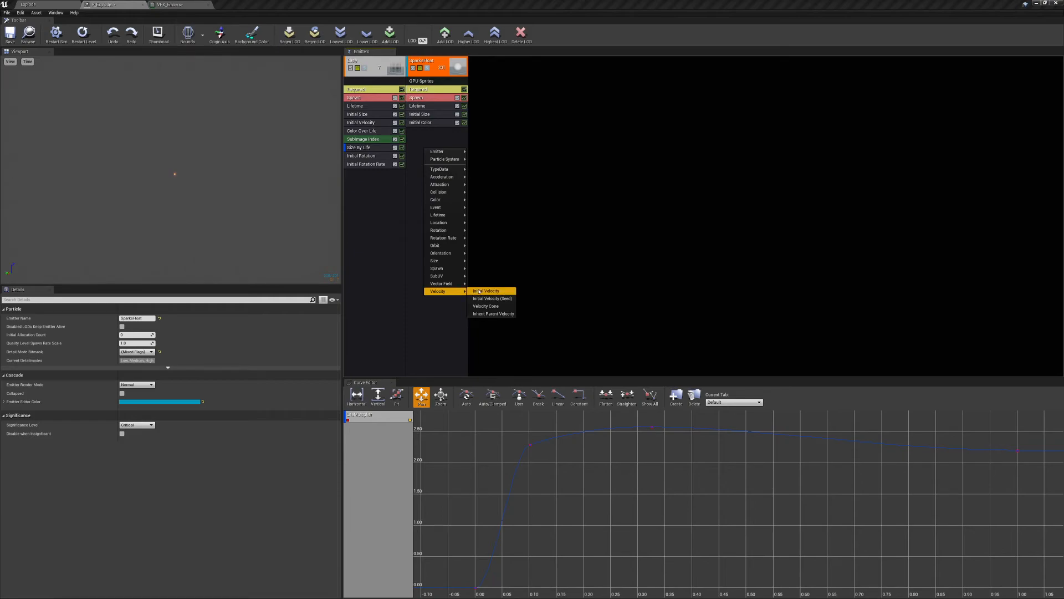
{"action": "left_click", "coordinate": [479, 291]}
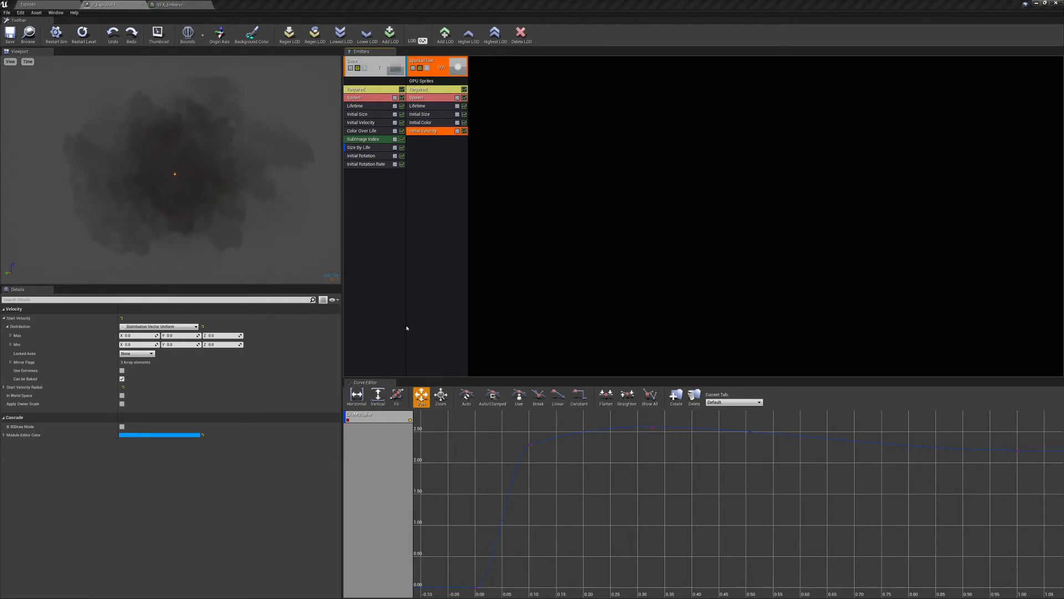
Set the sparks emitter's Initial Velocity maximum to 650 on X, Y and Z
{"action": "left_click", "coordinate": [403, 269]}
{"action": "left_click", "coordinate": [430, 132]}
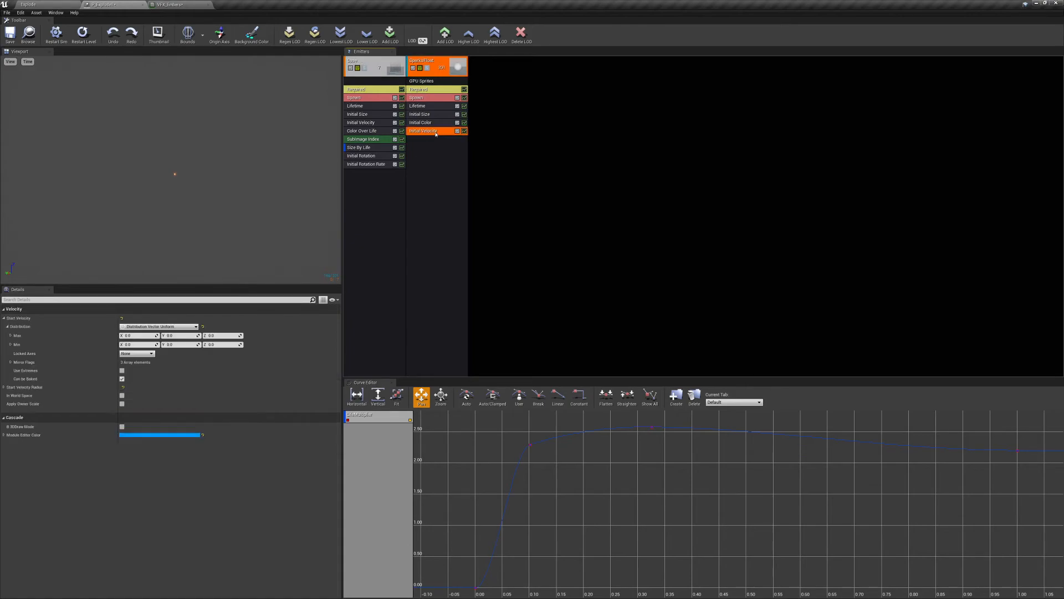
{"action": "left_click", "coordinate": [138, 336]}
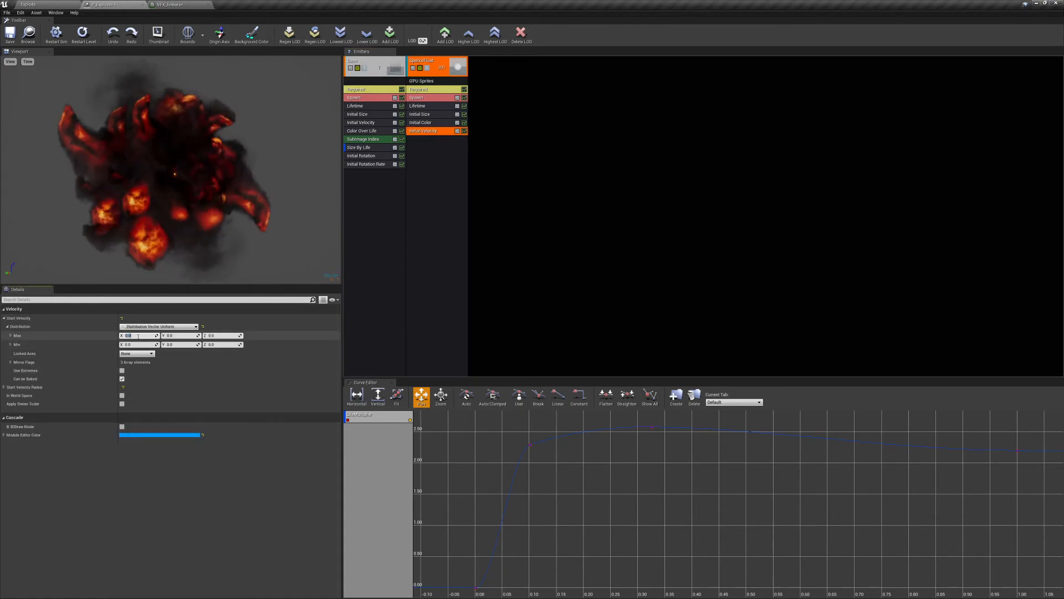
{"action": "type", "text": "650"}
{"action": "key", "text": "Tab"}
{"action": "type", "text": "650"}
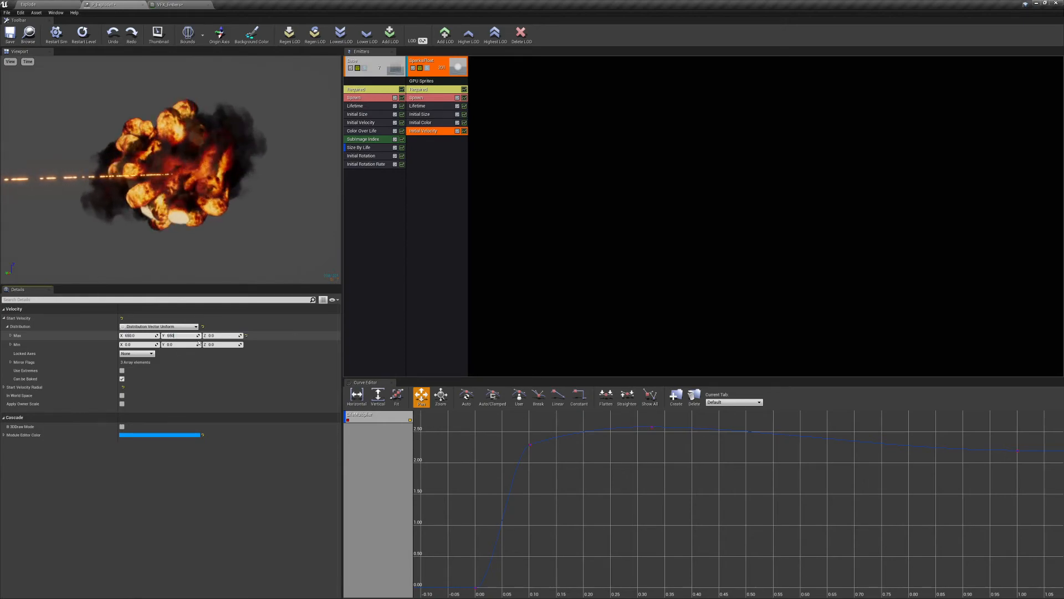
{"action": "left_click", "coordinate": [223, 336]}
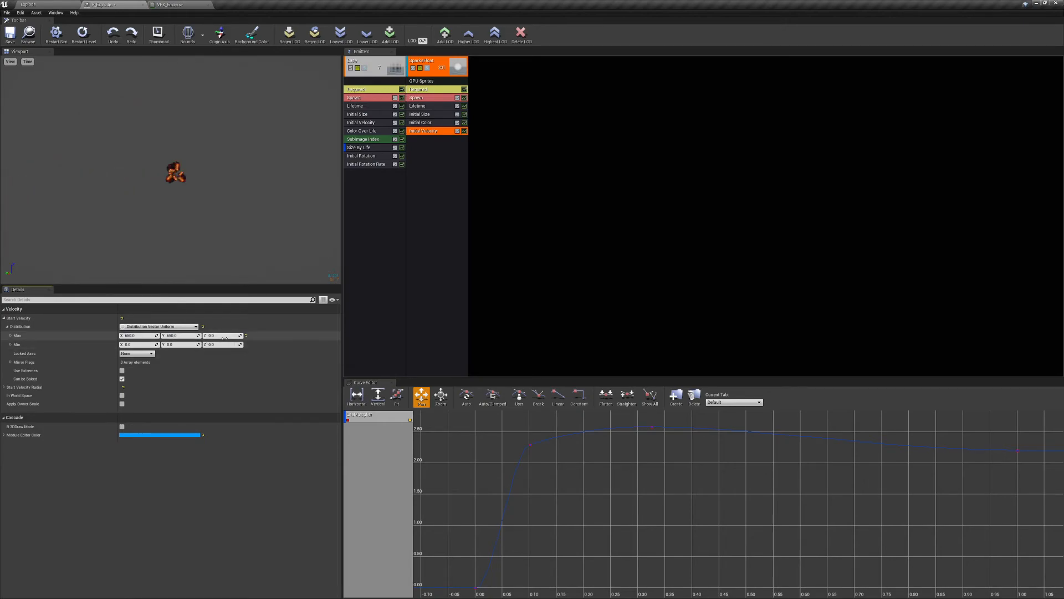
{"action": "type", "text": "650"}
{"action": "key", "text": "Return"}
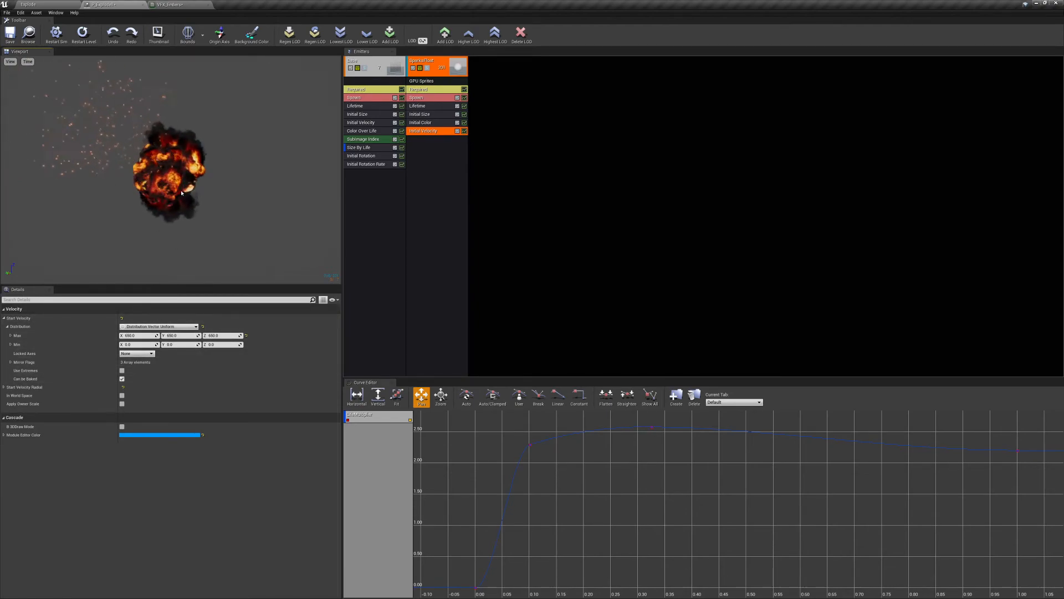
Set the sparks emitter's Initial Velocity minimum to -650 on X and Y
{"action": "left_click", "coordinate": [143, 344]}
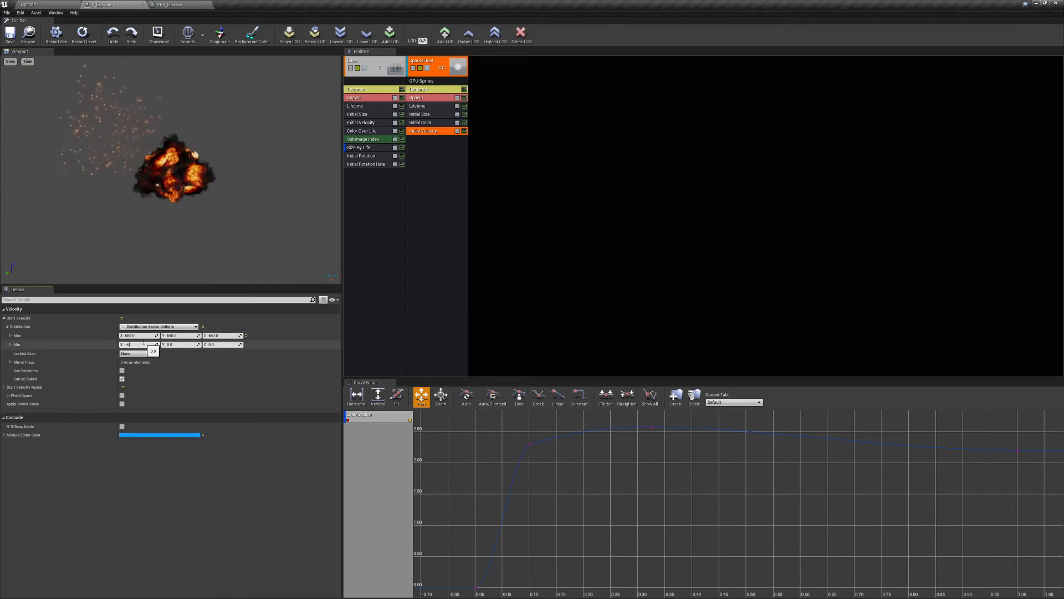
{"action": "left_click", "coordinate": [186, 345]}
{"action": "type", "text": "-650"}
{"action": "key", "text": "Return"}
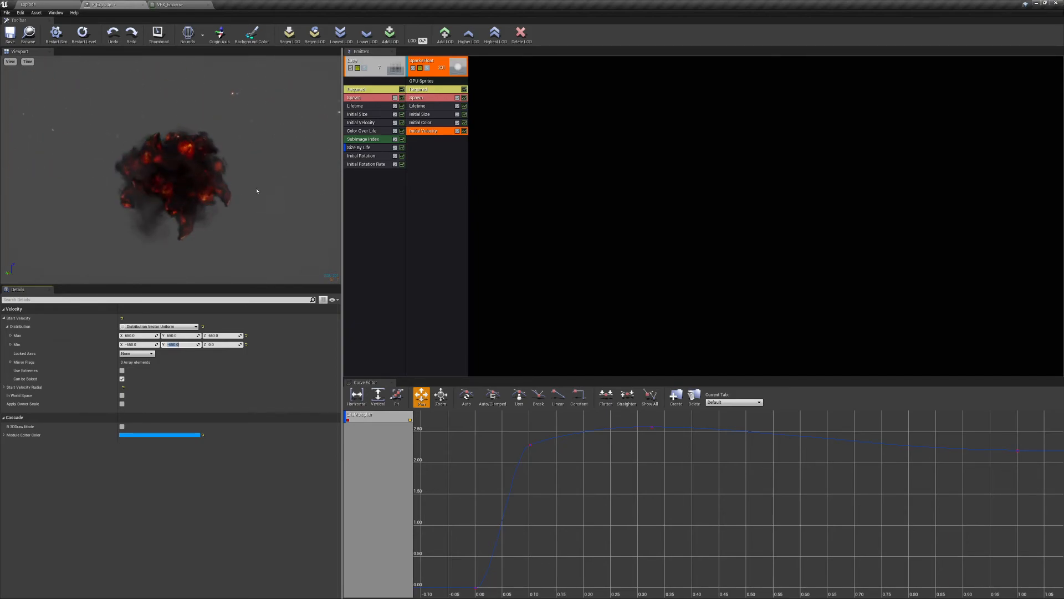
Add a Size By Speed module to the GPU-sprite sparks emitter
{"action": "left_click", "coordinate": [386, 116]}
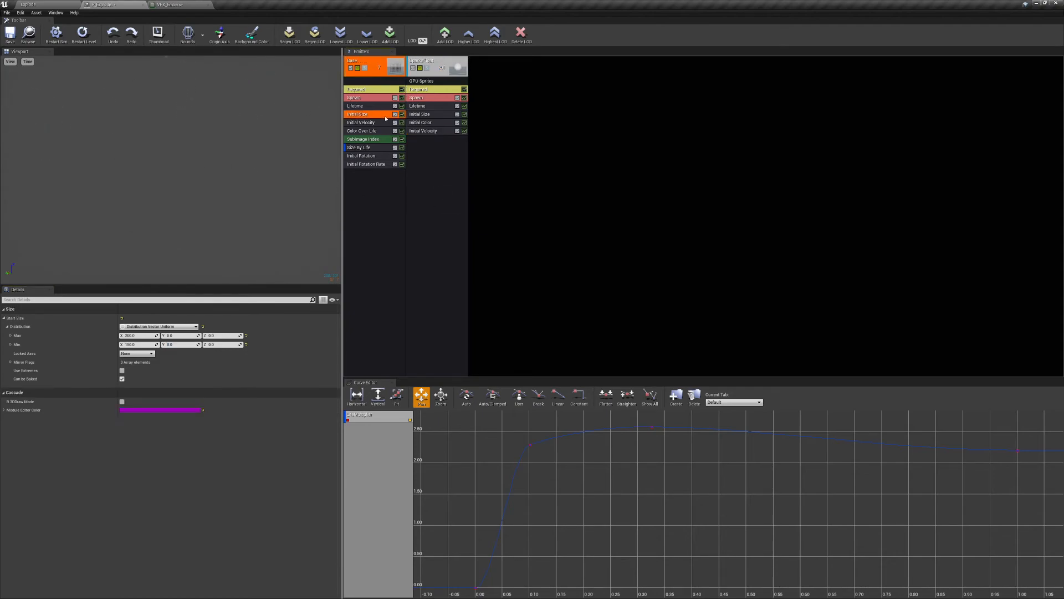
{"action": "left_click", "coordinate": [414, 148]}
{"action": "right_click", "coordinate": [416, 151]}
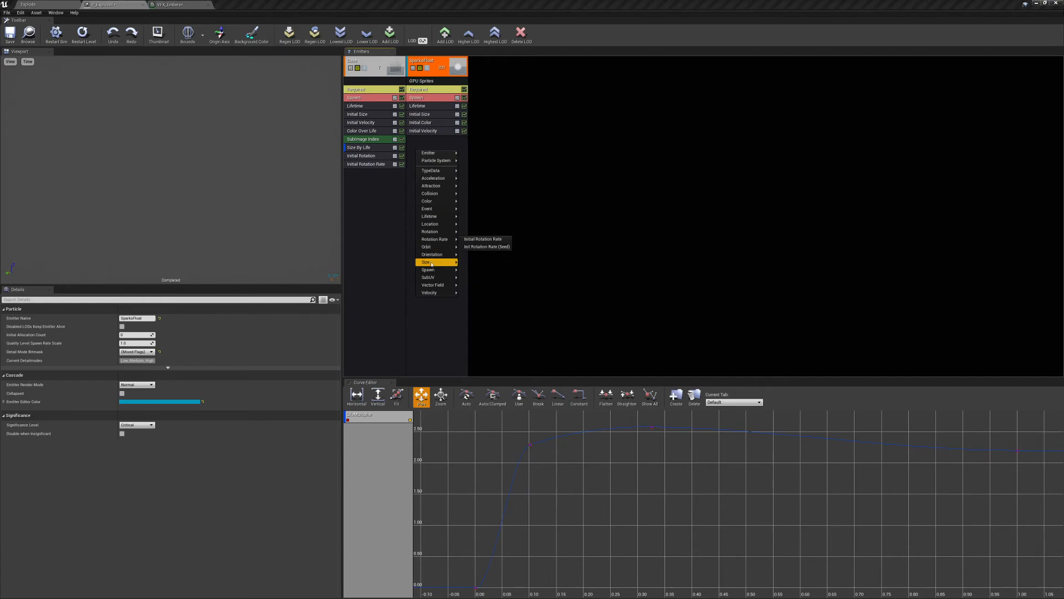
{"action": "mouse_move", "coordinate": [432, 264]}
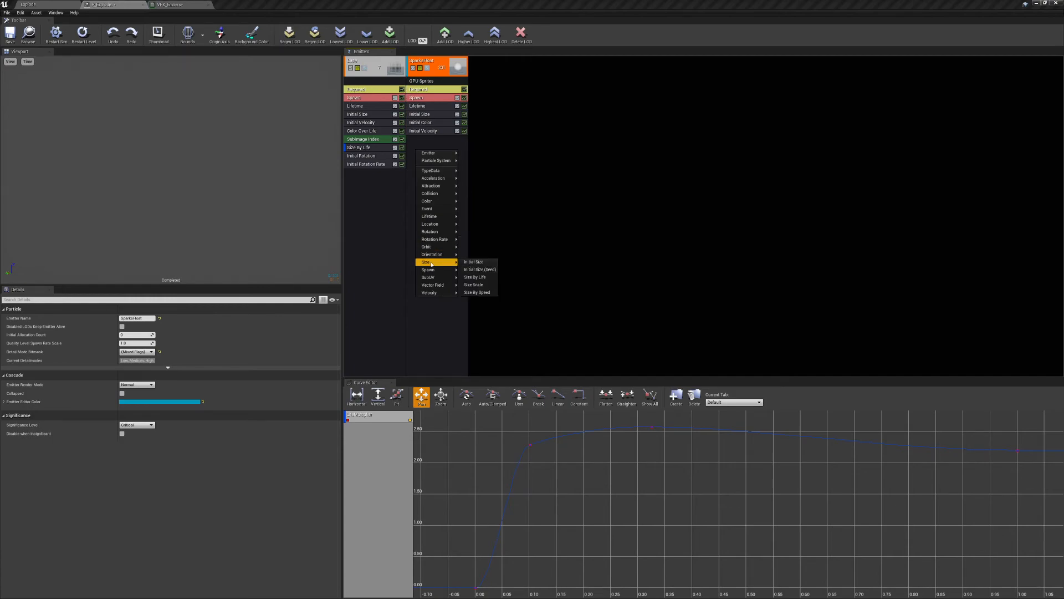
{"action": "left_click", "coordinate": [478, 292]}
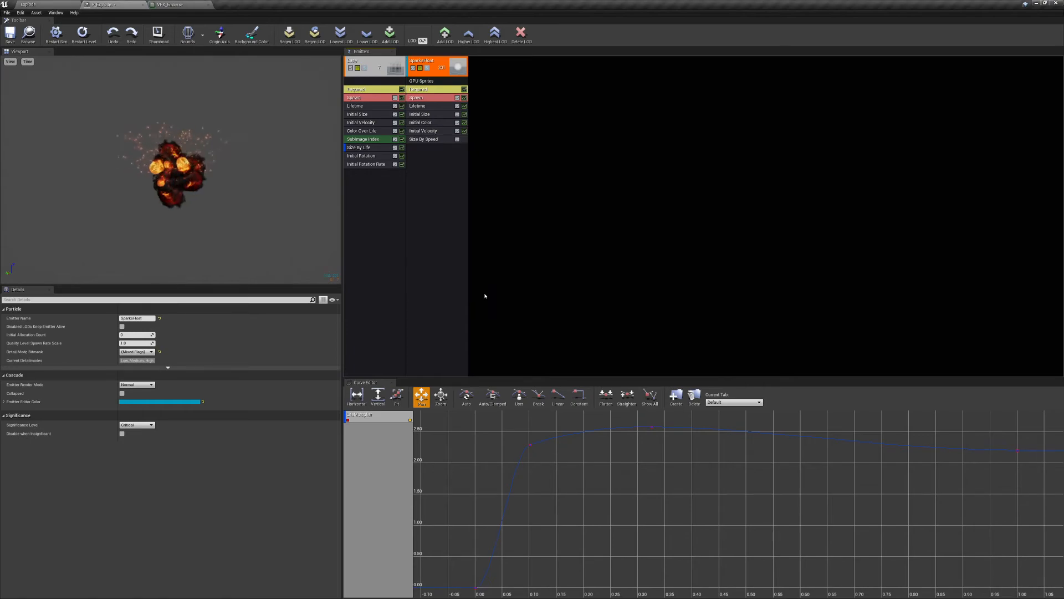
Set the Size By Speed module's Speed Scale to X 1 and Y 5, and its Max Scale Y to 3
{"action": "left_click", "coordinate": [438, 139]}
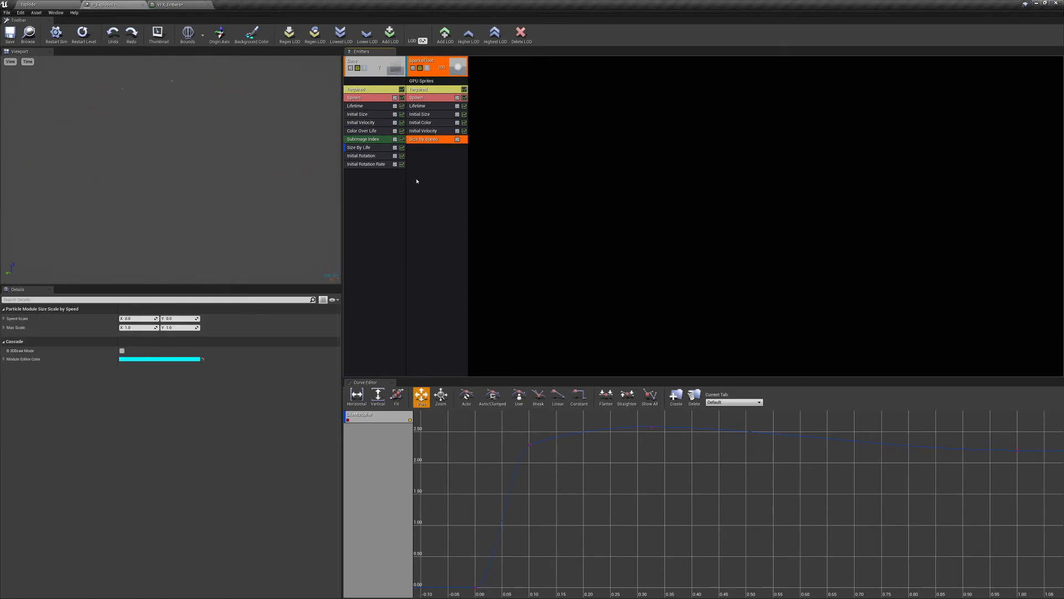
{"action": "left_click", "coordinate": [142, 318]}
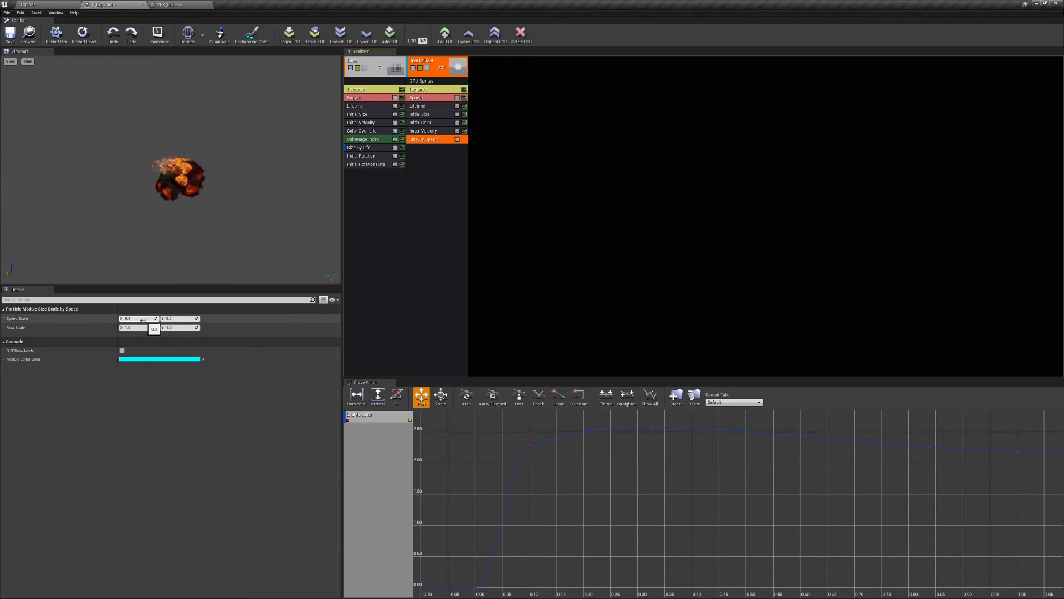
{"action": "type", "text": "1"}
{"action": "key", "text": "Return"}
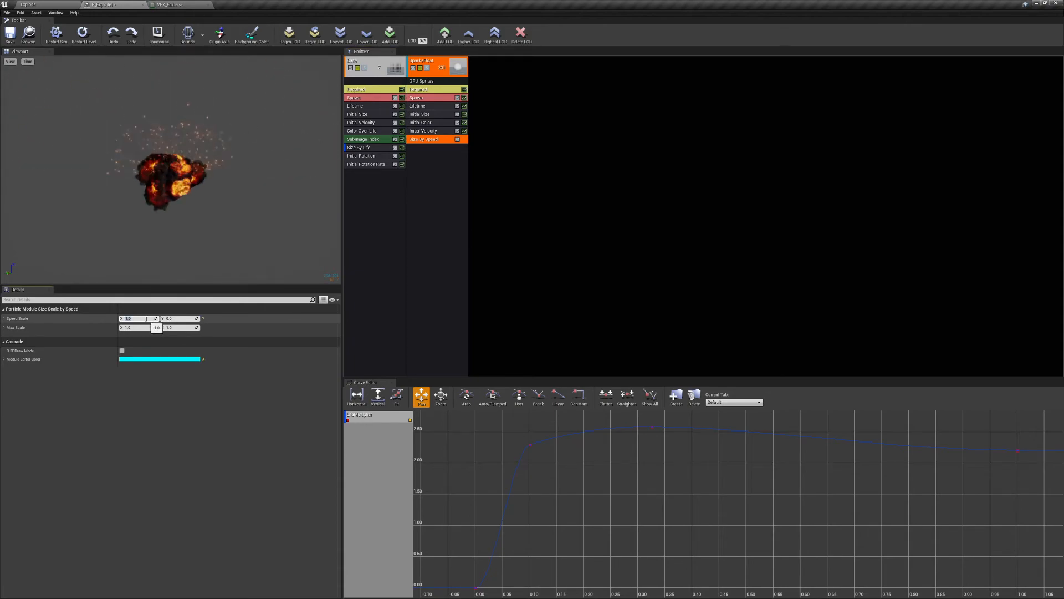
{"action": "left_click", "coordinate": [173, 320]}
{"action": "type", "text": "5"}
{"action": "key", "text": "Return"}
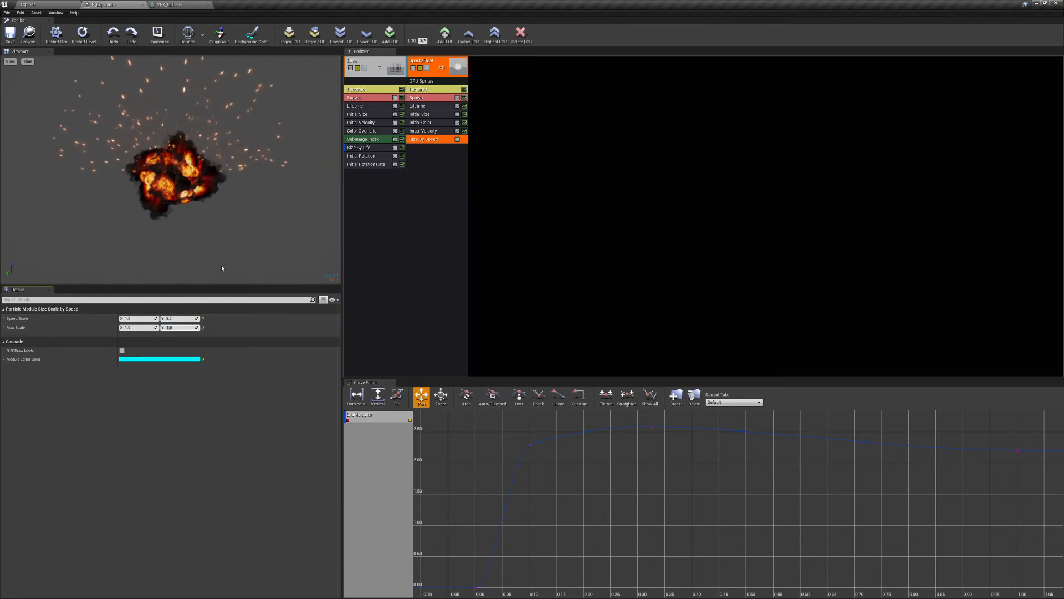
{"action": "left_click_drag", "start_coordinate": [142, 191], "coordinate": [142, 190]}
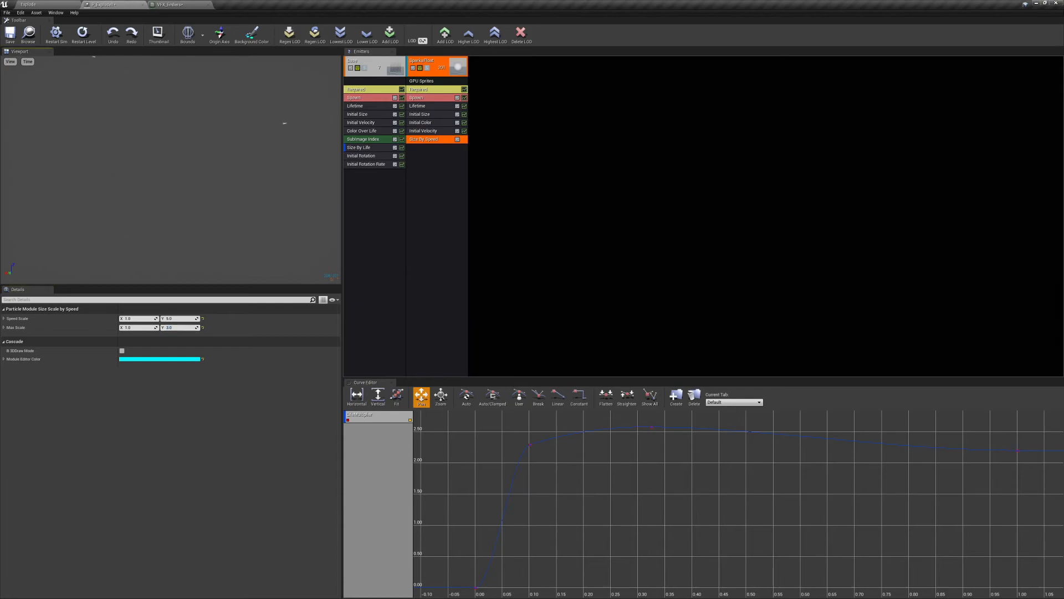
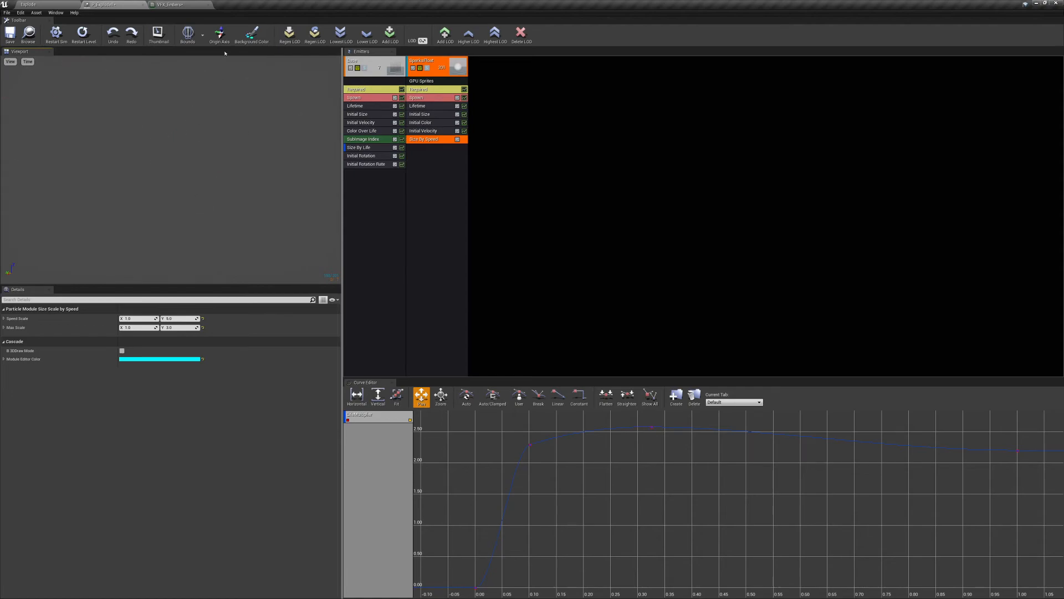
Add a Drag module to the sparks emitter and check its constant drag coefficient against the preview
{"action": "right_click", "coordinate": [426, 171]}
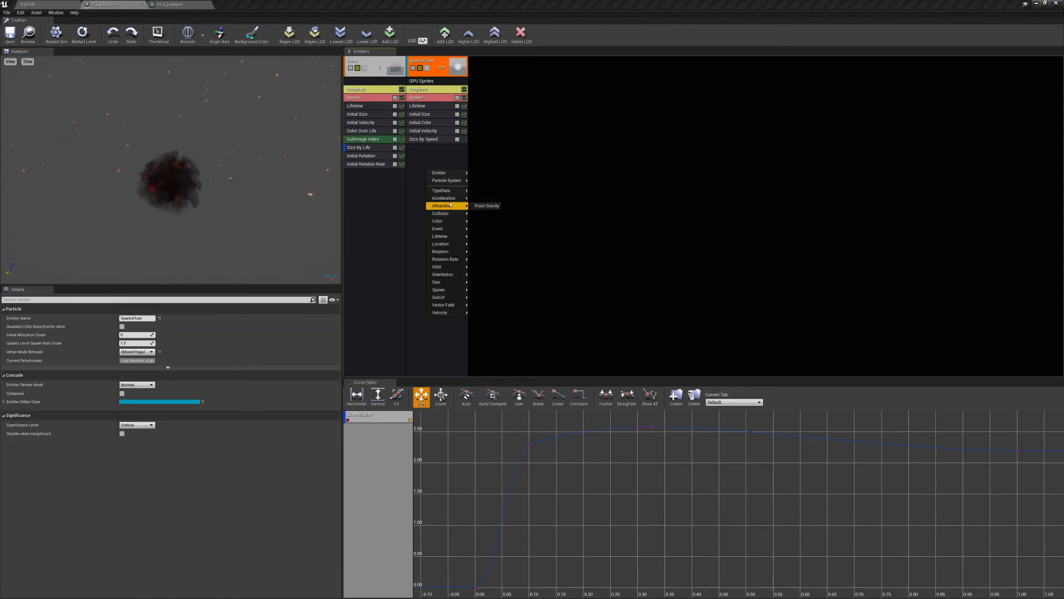
{"action": "mouse_move", "coordinate": [450, 201]}
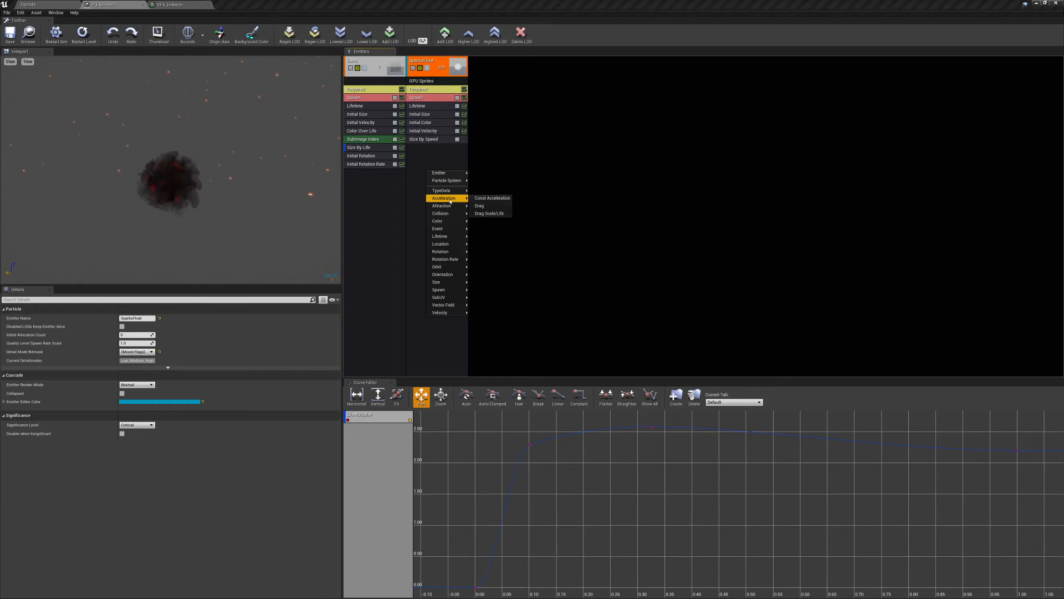
{"action": "left_click", "coordinate": [493, 207]}
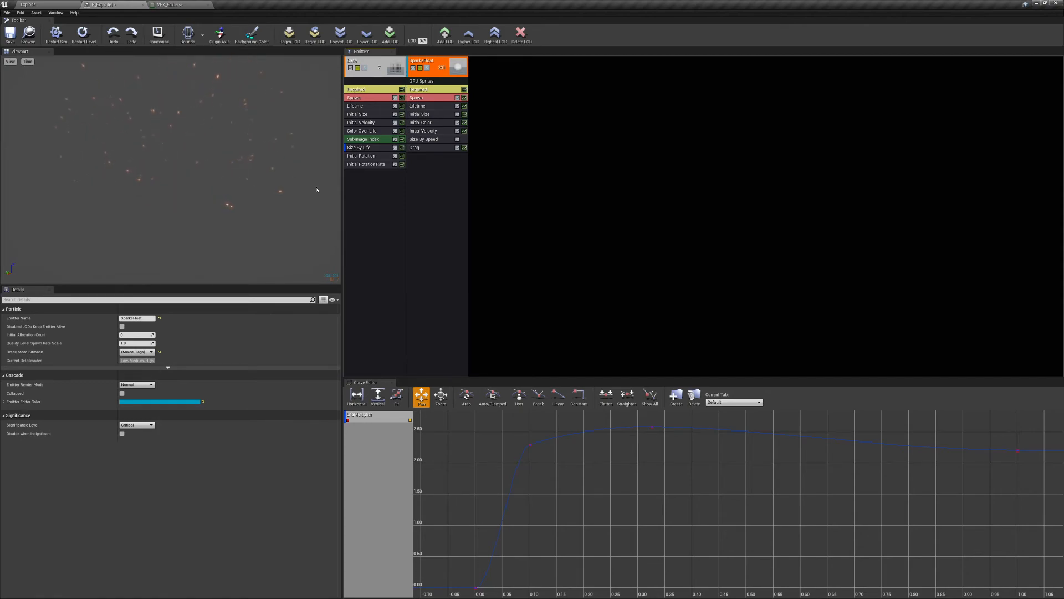
{"action": "left_click", "coordinate": [441, 147]}
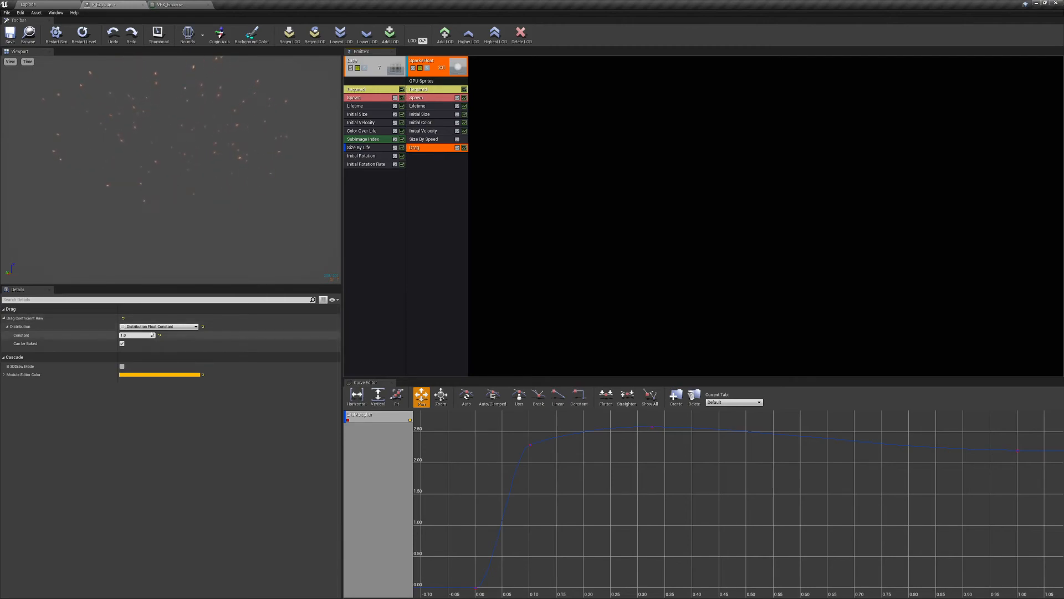
{"action": "left_click", "coordinate": [146, 335]}
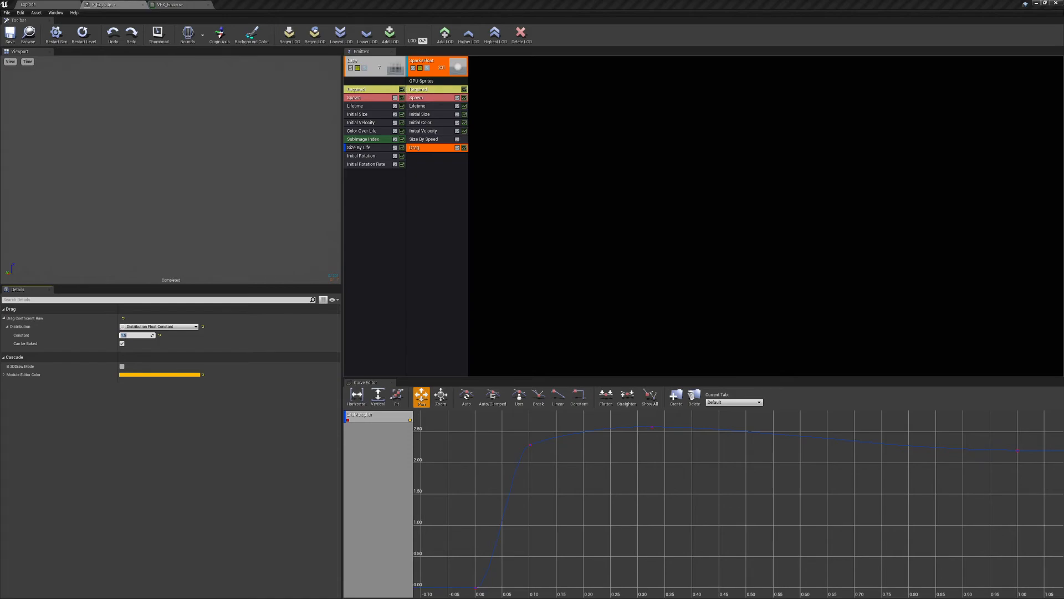
{"action": "key", "text": "Return"}
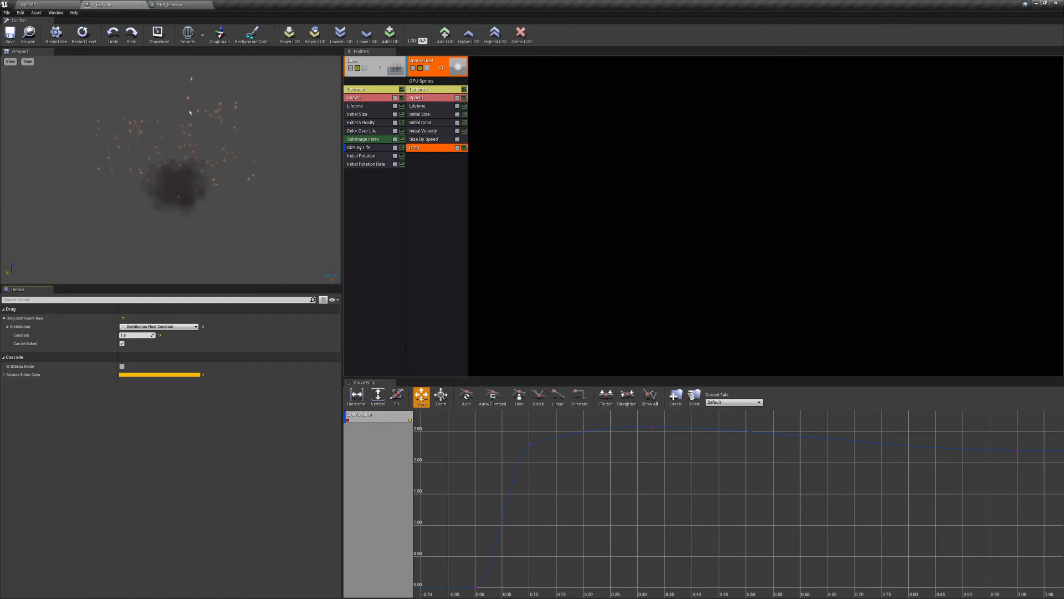
Add a Const Acceleration module to the sparks emitter and set its Z acceleration to -980
{"action": "left_click", "coordinate": [416, 210]}
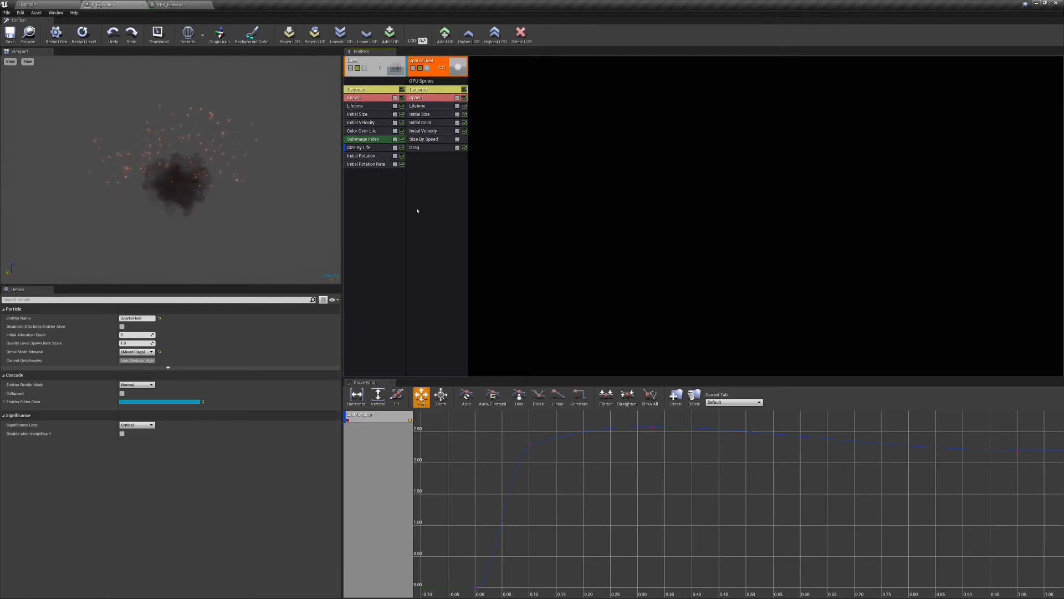
{"action": "right_click", "coordinate": [420, 173]}
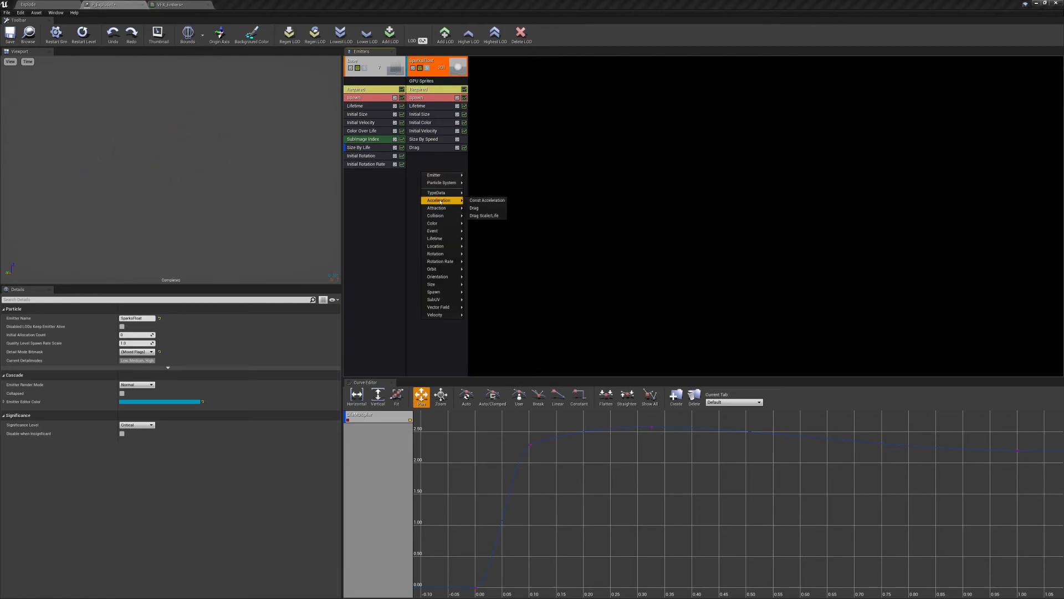
{"action": "left_click", "coordinate": [486, 201]}
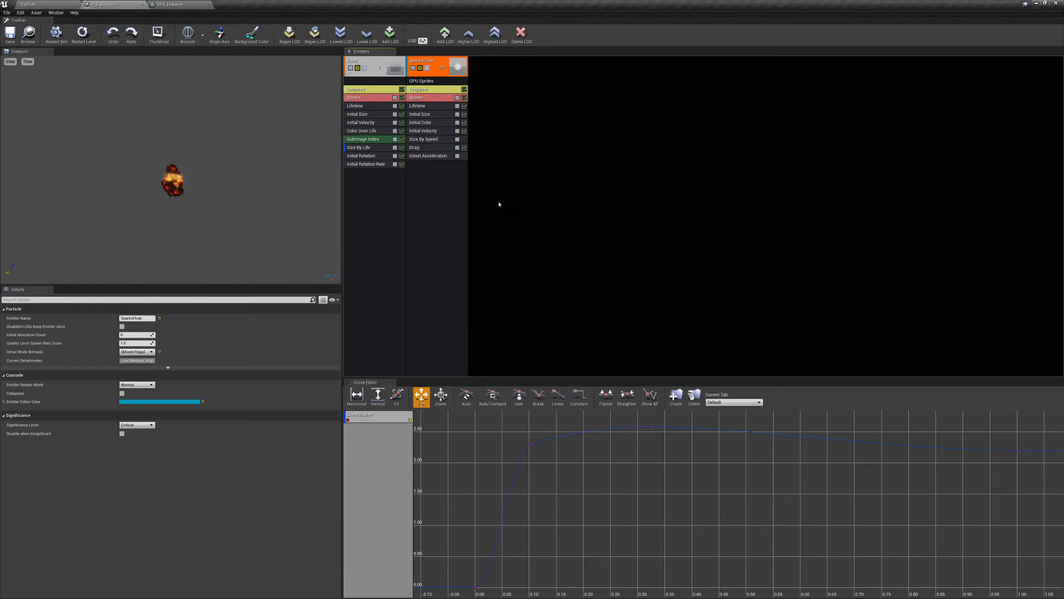
{"action": "left_click", "coordinate": [445, 156]}
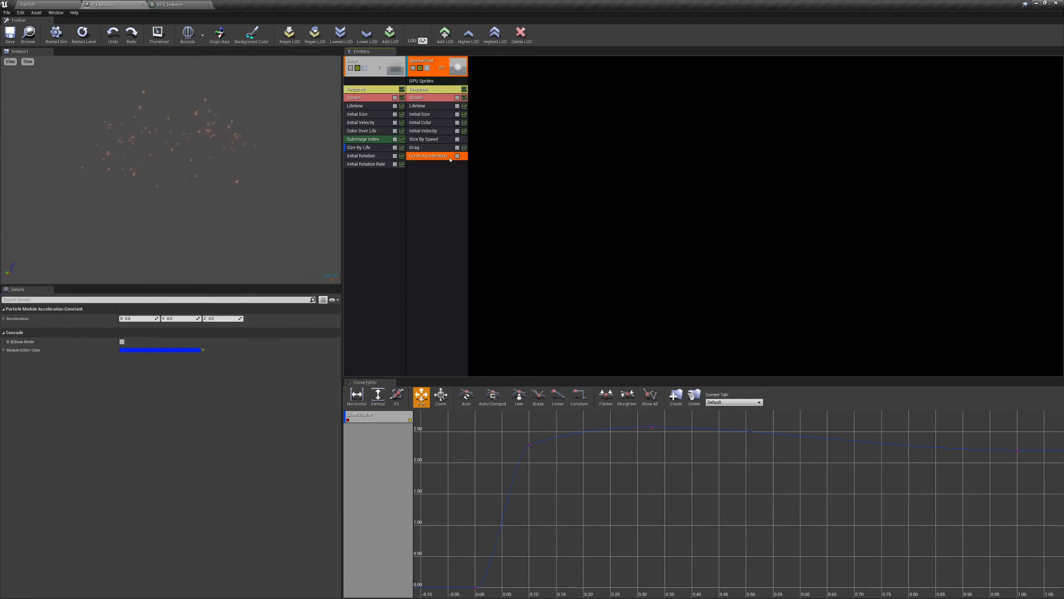
{"action": "left_click", "coordinate": [221, 318]}
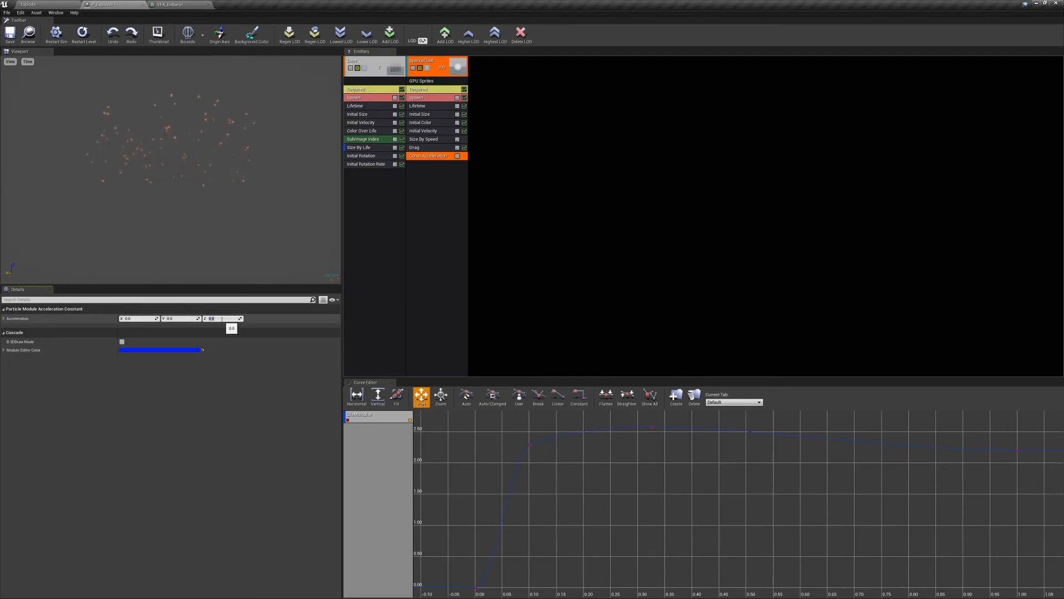
{"action": "type", "text": "-980"}
{"action": "key", "text": "Return"}
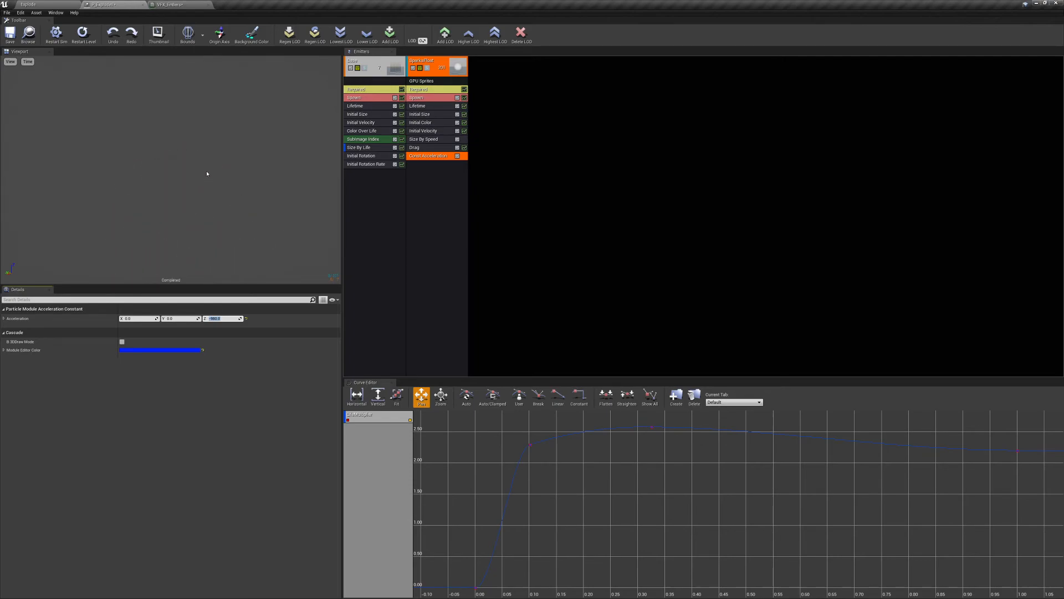
{"action": "left_click", "coordinate": [178, 159]}
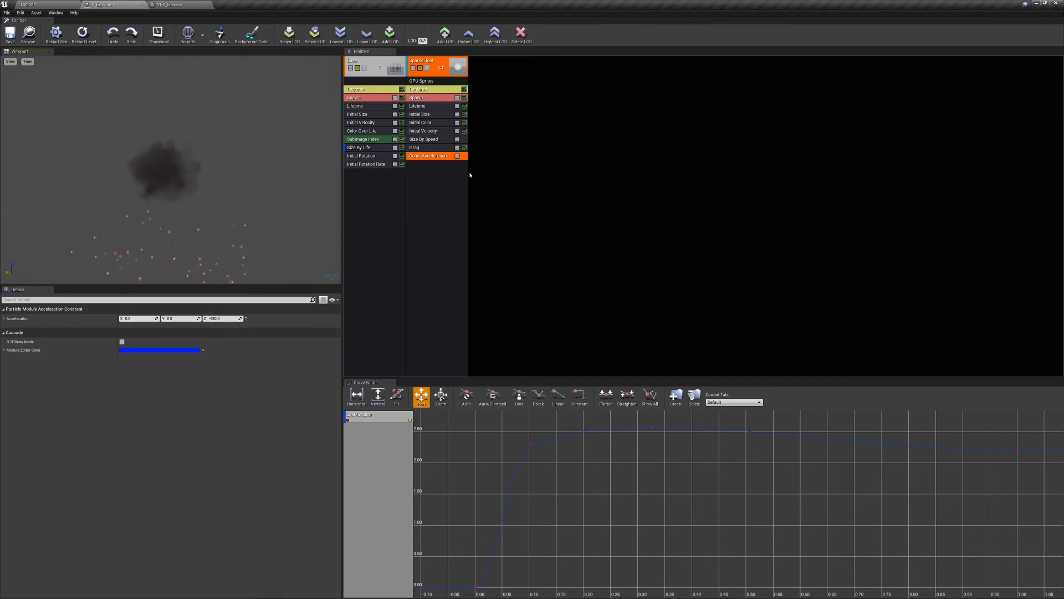
Set the sparks emitter's Initial Velocity maximum Z to 800 and review the Const Acceleration values
{"action": "left_click", "coordinate": [423, 131]}
{"action": "left_click", "coordinate": [222, 335]}
{"action": "type", "text": "800"}
{"action": "key", "text": "Return"}
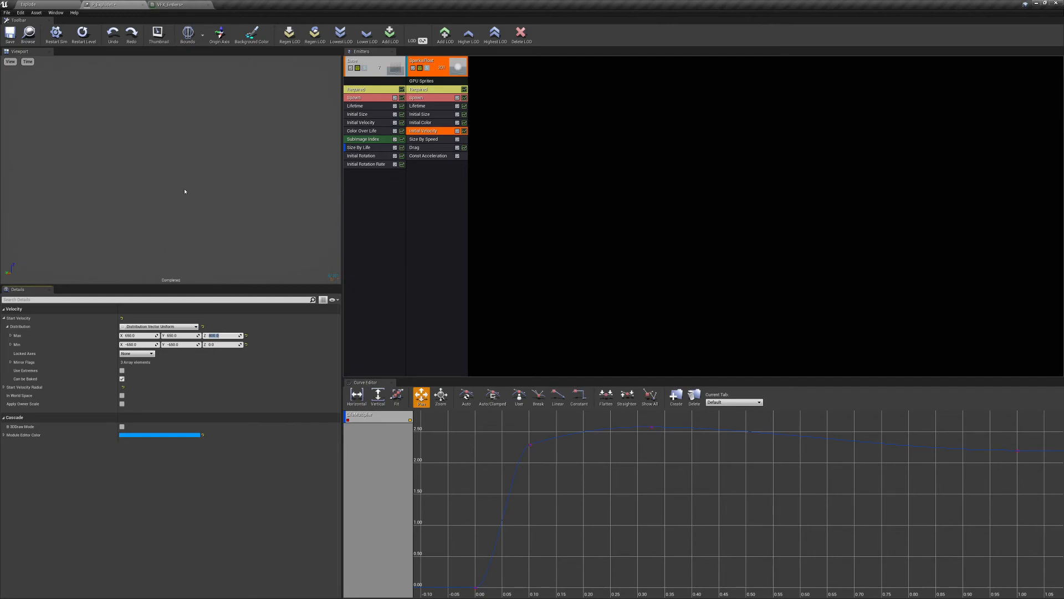
{"action": "left_click", "coordinate": [433, 155]}
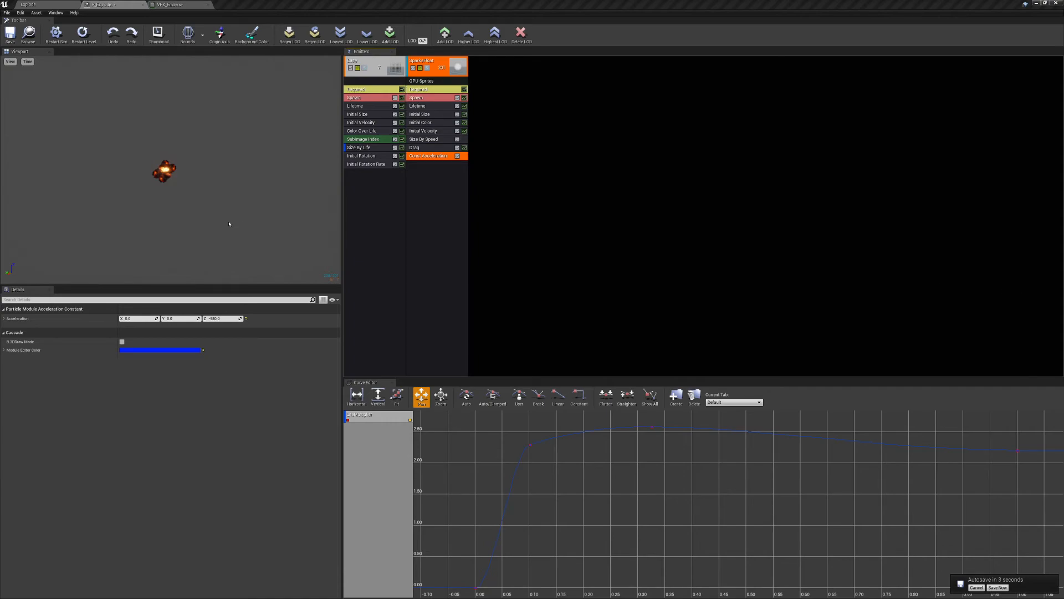
{"action": "left_click", "coordinate": [433, 236]}
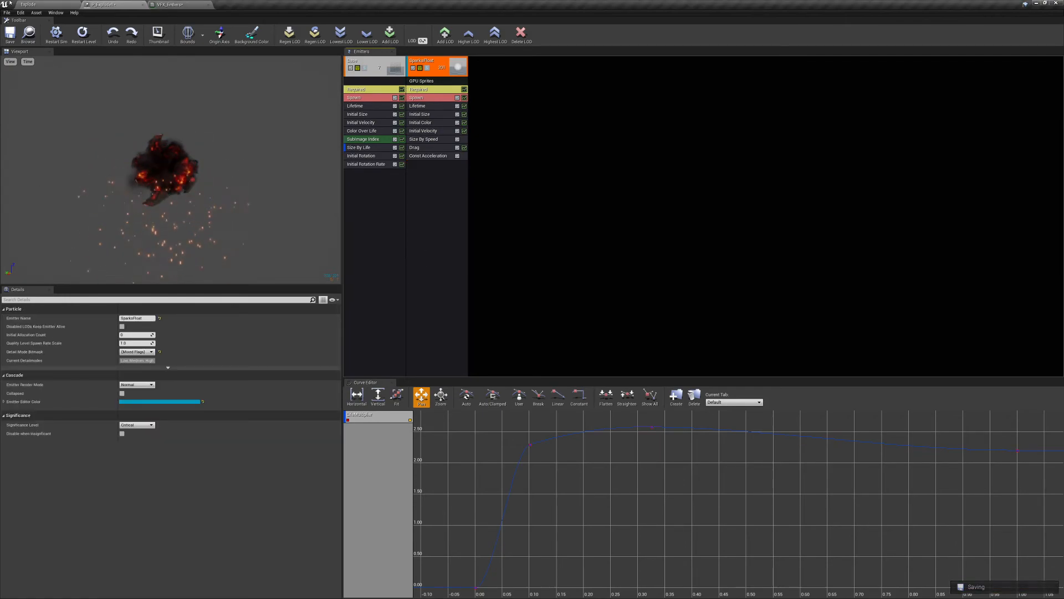
Switch to the Explode level and hide the editor icons over the platform with Game View
{"action": "left_click", "coordinate": [51, 5]}
{"action": "right_click_drag", "start_coordinate": [529, 141], "coordinate": [413, 263]}
{"action": "left_click_drag", "start_coordinate": [211, 438], "coordinate": [635, 33]}
{"action": "right_click_drag", "start_coordinate": [588, 167], "coordinate": [595, 102]}
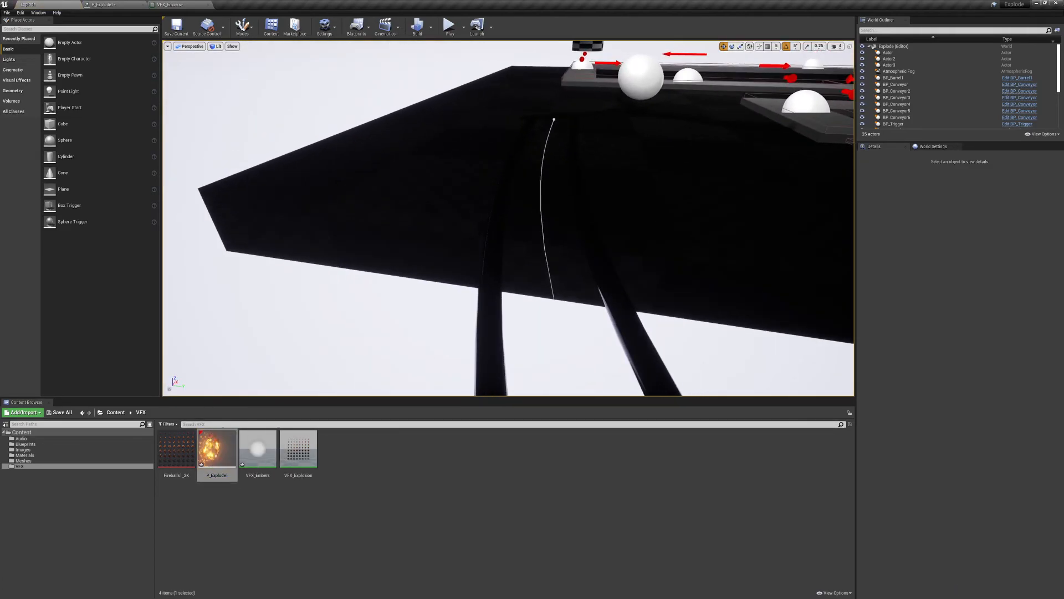
{"action": "key", "text": "g"}
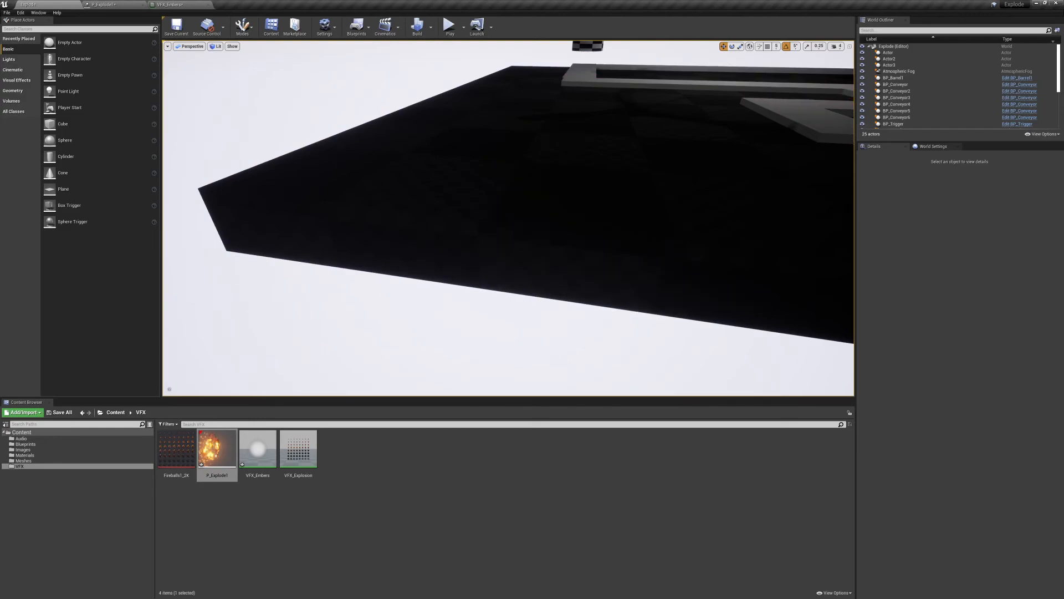
Place the P_Explode1 particle system above the platform in the level and arrange its floating editor beside the view
{"action": "key", "text": "g"}
{"action": "left_click_drag", "start_coordinate": [216, 448], "coordinate": [435, 135]}
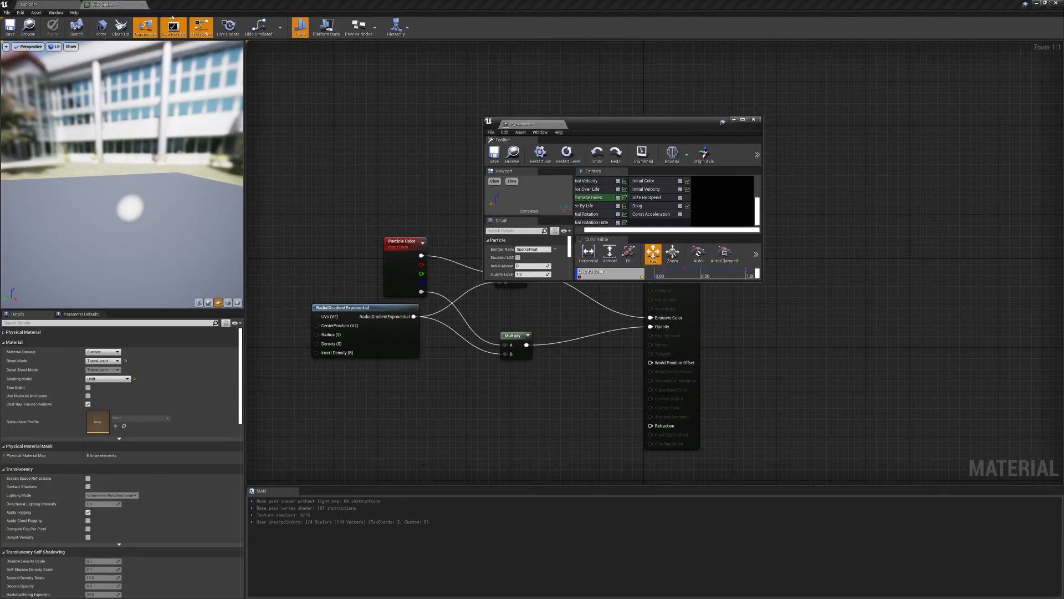
{"action": "left_click", "coordinate": [144, 5]}
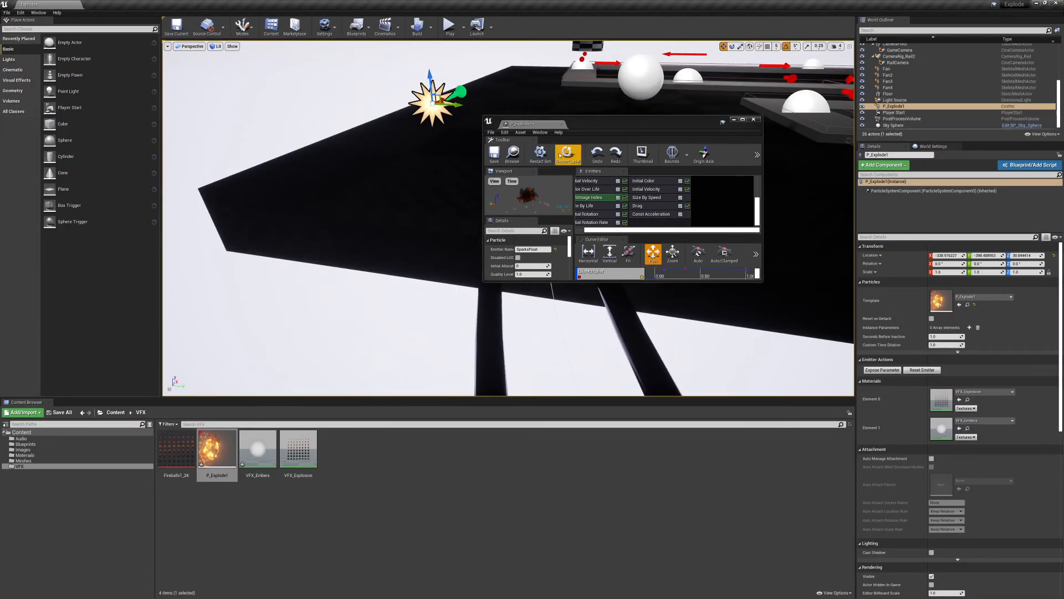
{"action": "left_click_drag", "start_coordinate": [615, 122], "coordinate": [779, 149]}
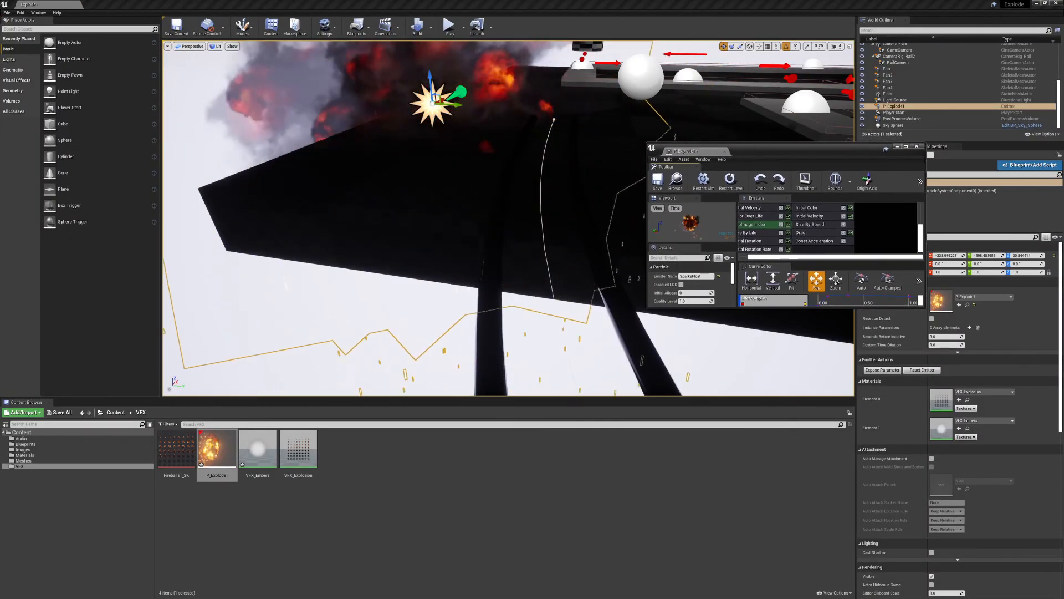
Replay the explosion in the level several times and examine how the sparks behave around the floor
{"action": "right_click_drag", "start_coordinate": [577, 221], "coordinate": [510, 211]}
{"action": "mouse_move", "coordinate": [643, 174]}
{"action": "right_mouse_down"}
{"action": "mouse_move", "coordinate": [776, 189]}
{"action": "mouse_move", "coordinate": [643, 174]}
{"action": "right_mouse_up"}
{"action": "left_click", "coordinate": [731, 179]}
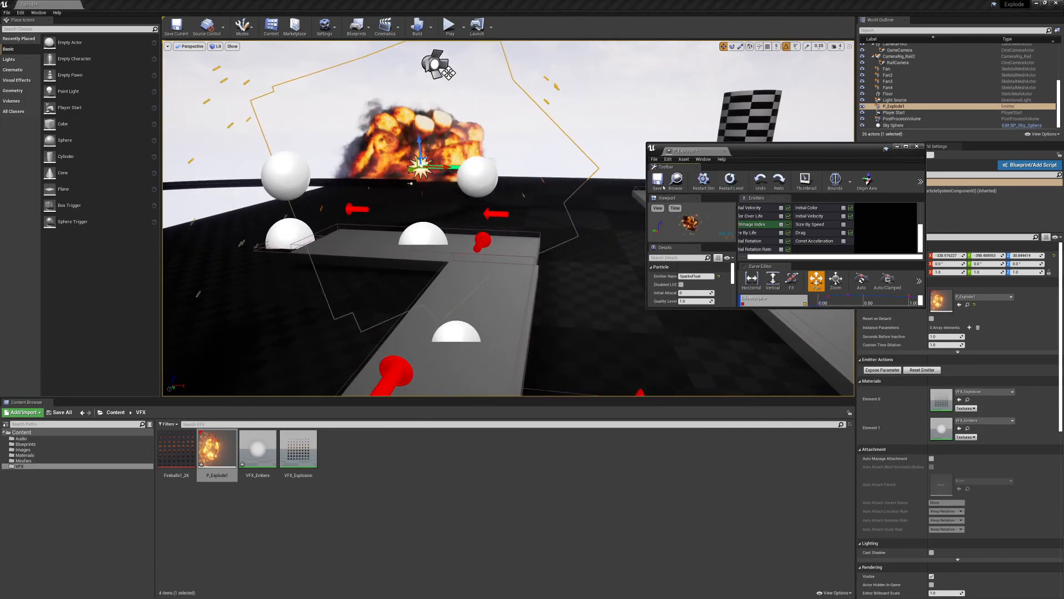
{"action": "mouse_move", "coordinate": [577, 183]}
{"action": "right_mouse_down"}
{"action": "mouse_move", "coordinate": [588, 266]}
{"action": "mouse_move", "coordinate": [578, 305]}
{"action": "mouse_move", "coordinate": [571, 182]}
{"action": "right_mouse_up"}
{"action": "left_click", "coordinate": [728, 178]}
{"action": "left_click", "coordinate": [727, 179]}
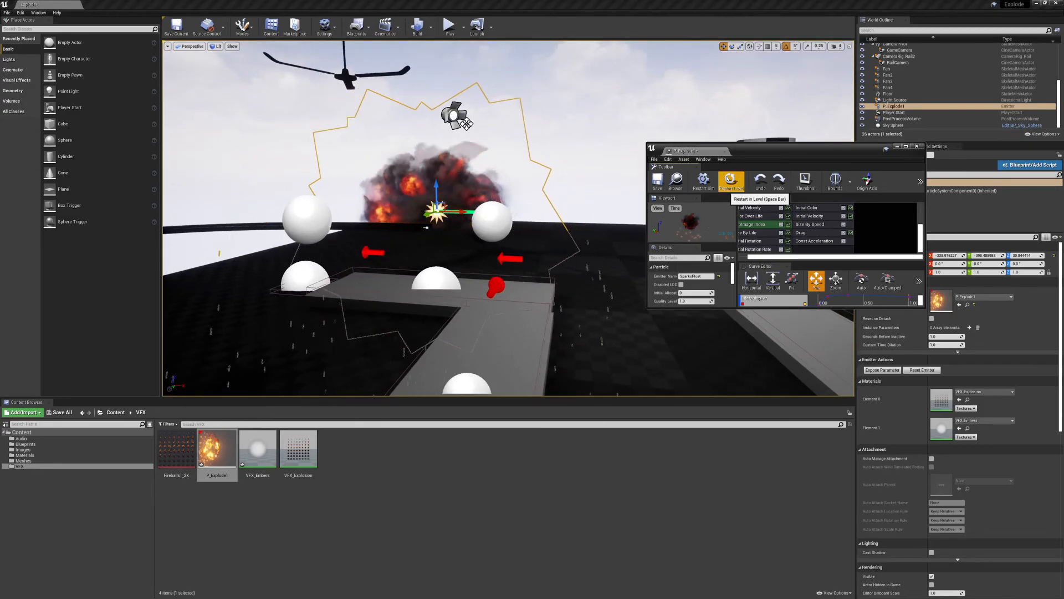
{"action": "left_click", "coordinate": [728, 178]}
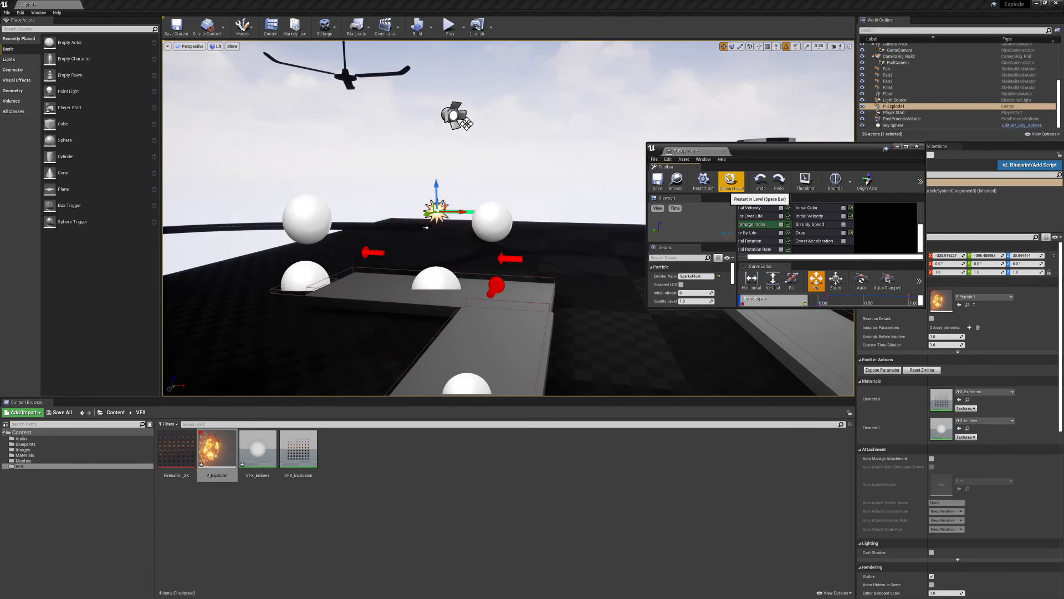
{"action": "key", "text": "w"}
{"action": "right_click_drag", "start_coordinate": [444, 233], "coordinate": [501, 239]}
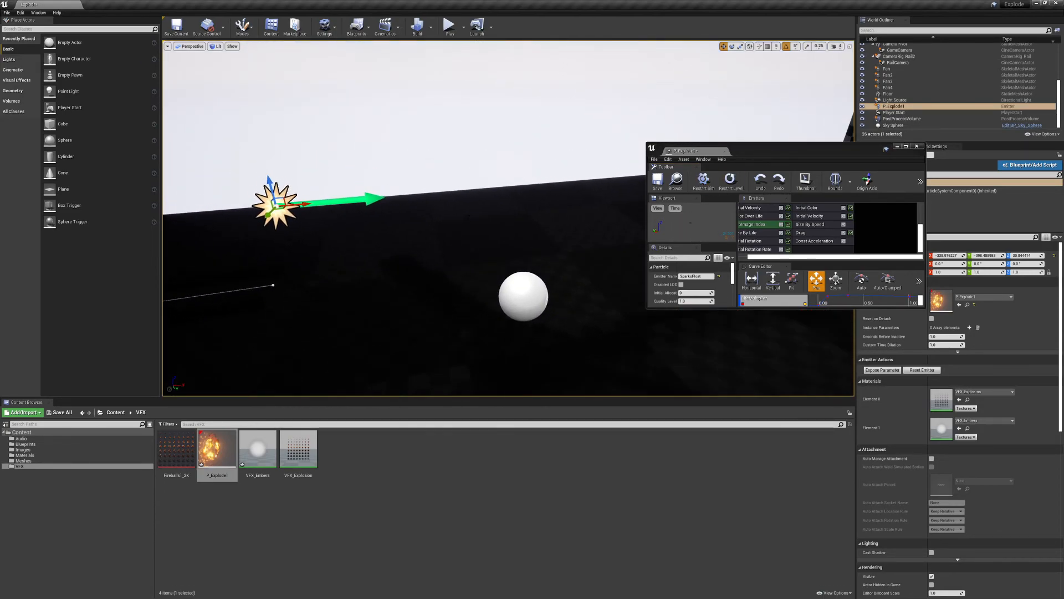
Dock the particle editor and add a Collision module to the sparks emitter
{"action": "left_click_drag", "start_coordinate": [693, 151], "coordinate": [277, 5]}
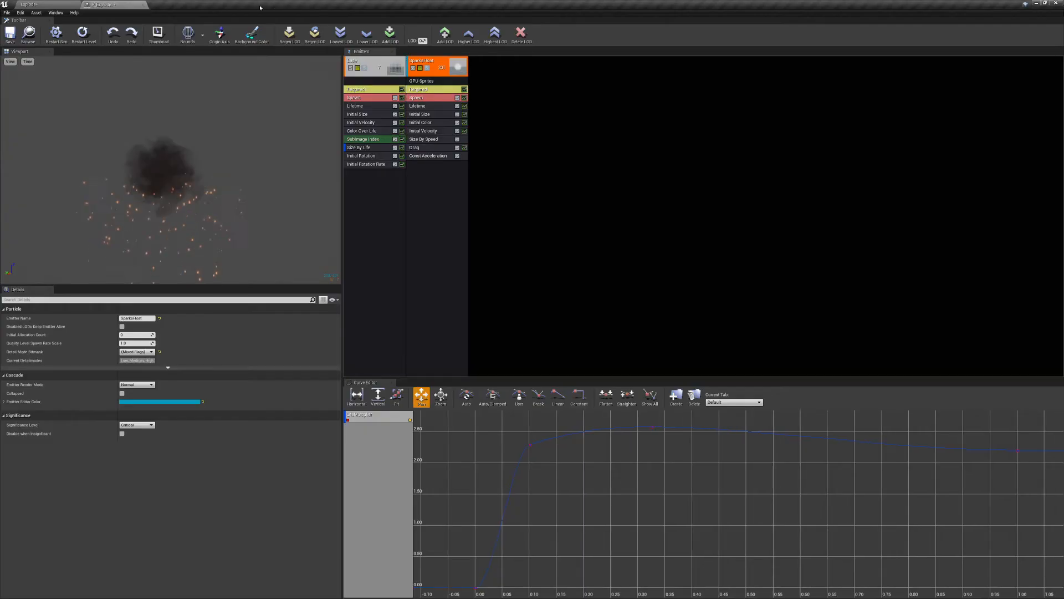
{"action": "right_click", "coordinate": [432, 182]}
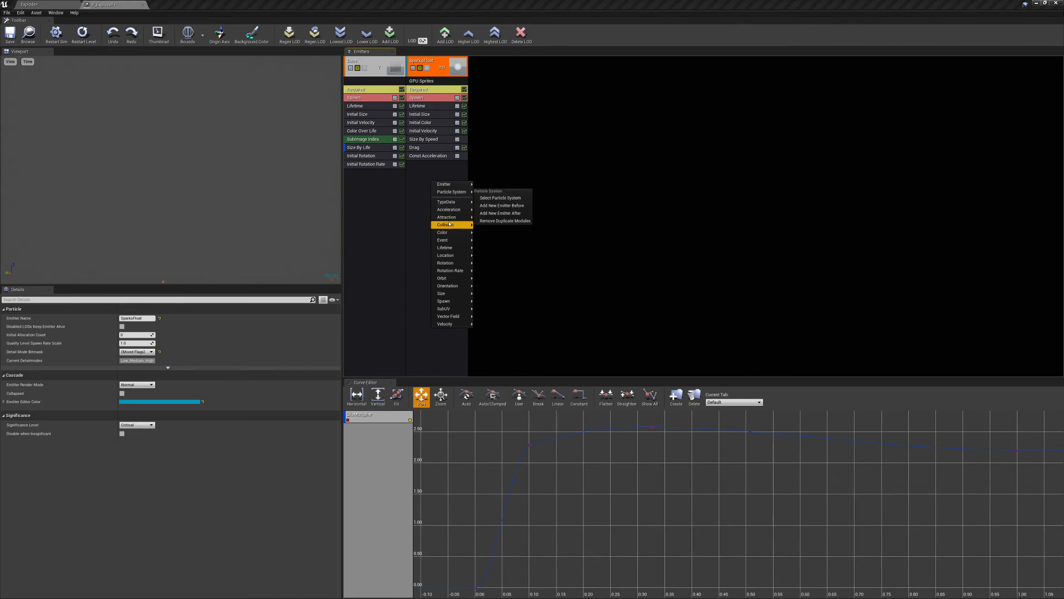
{"action": "mouse_move", "coordinate": [452, 225]}
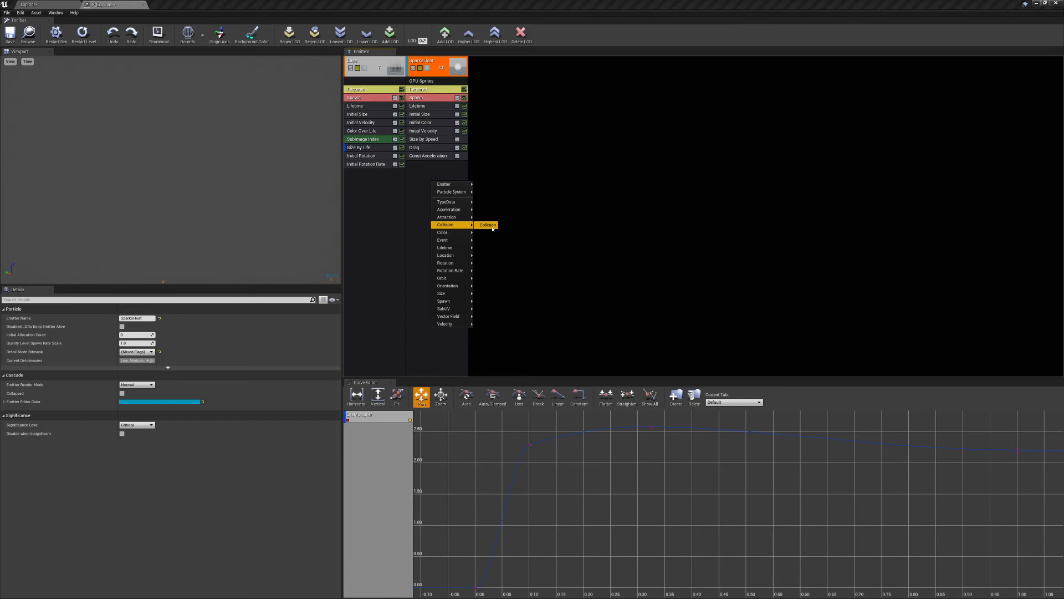
{"action": "left_click", "coordinate": [488, 225]}
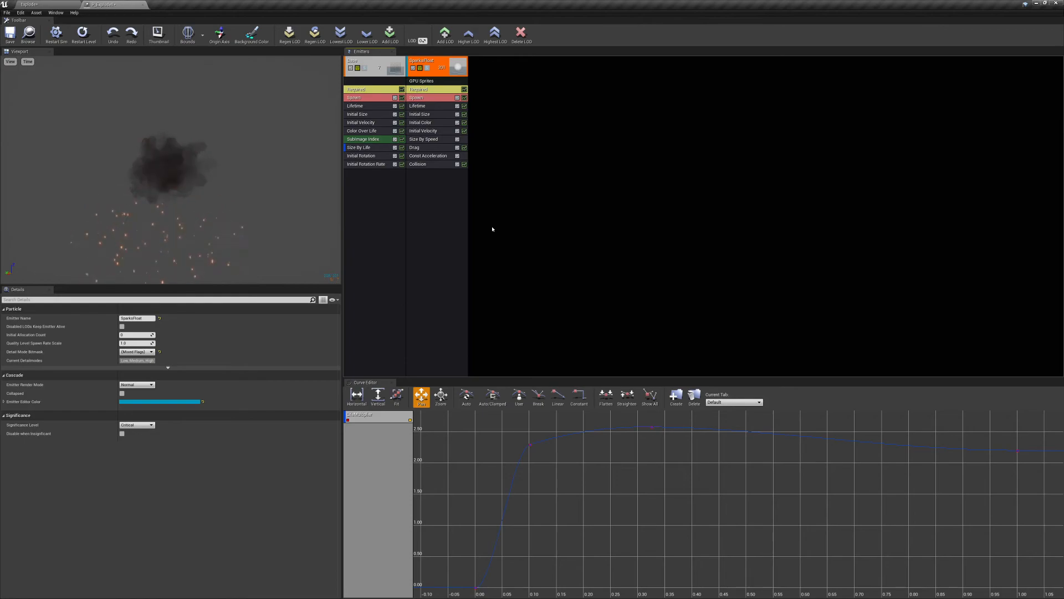
Keep the Collision module's mode at Scene Depth, check its Response options and save the particle system
{"action": "left_click", "coordinate": [428, 165]}
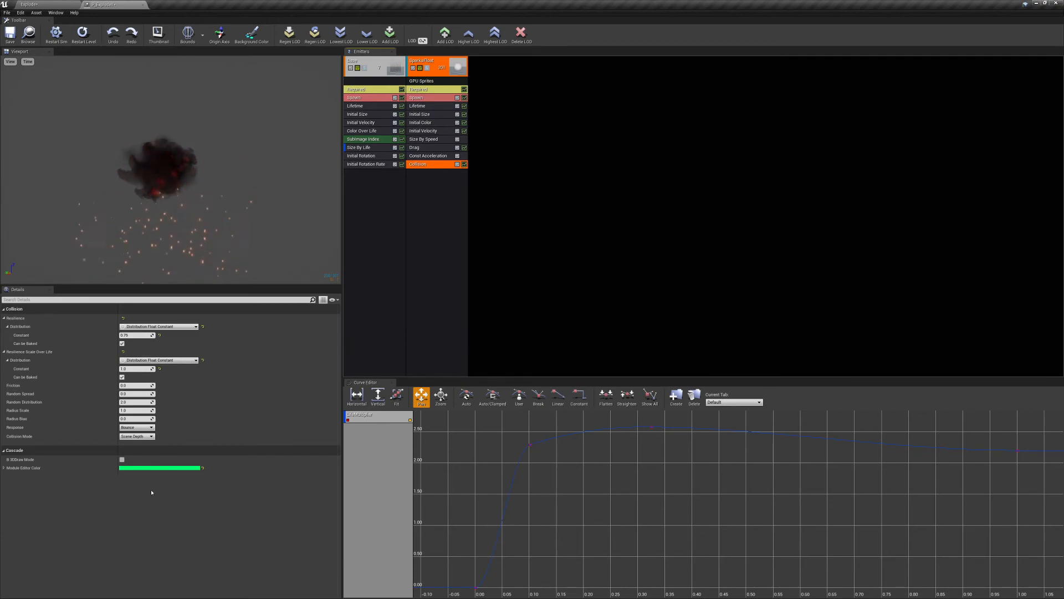
{"action": "left_click", "coordinate": [152, 436]}
{"action": "left_click", "coordinate": [136, 441]}
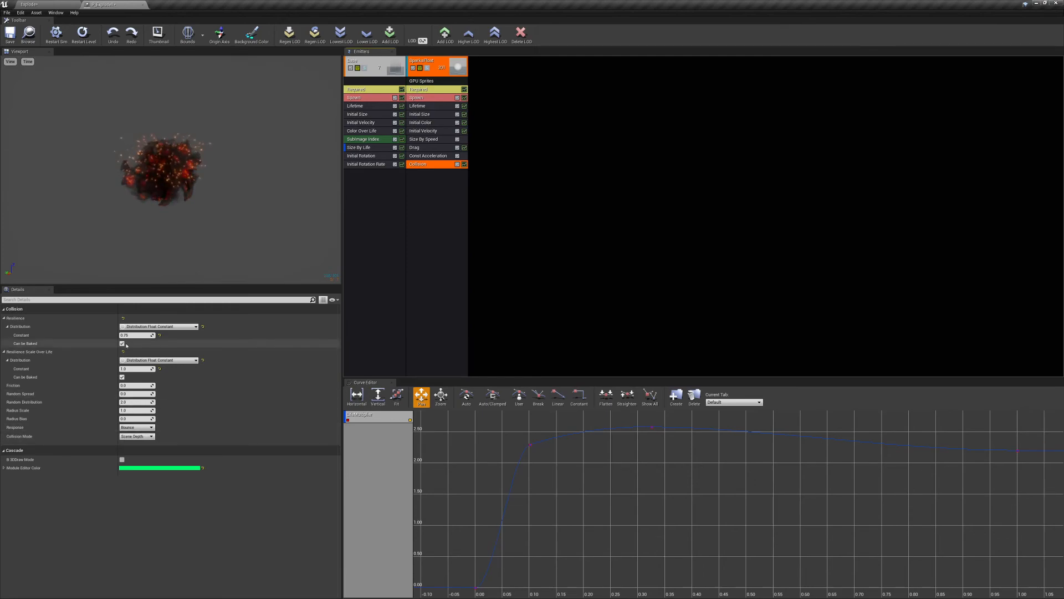
{"action": "left_click", "coordinate": [137, 428]}
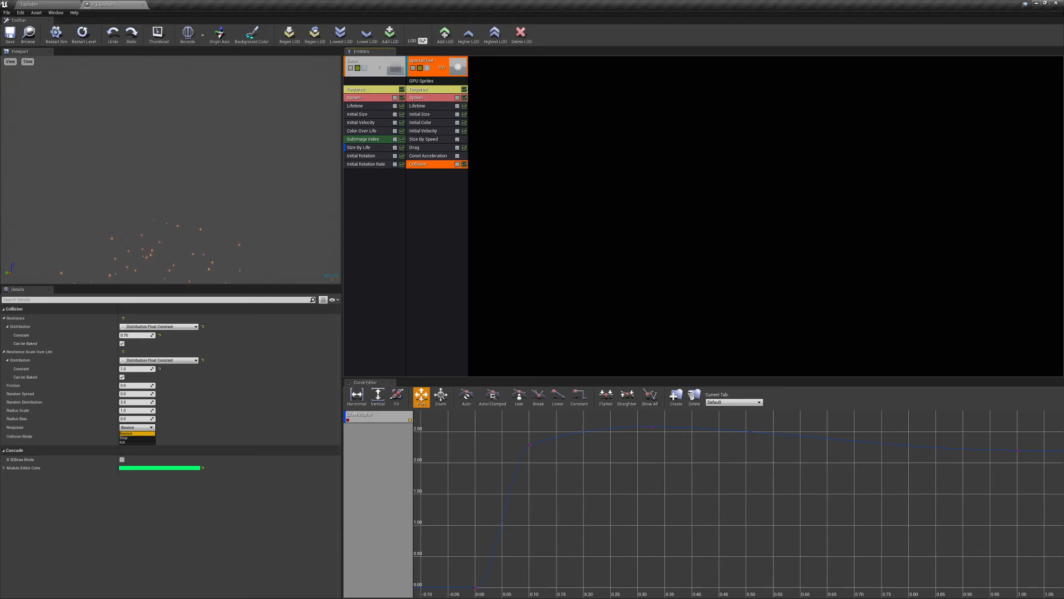
{"action": "left_click", "coordinate": [16, 35]}
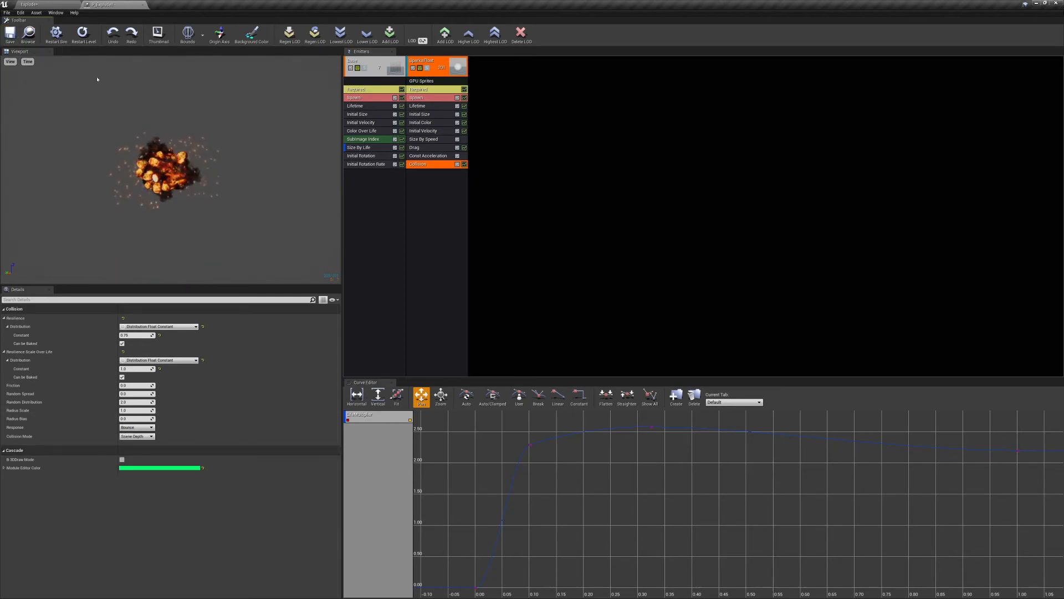
Float the particle editor over the Explode level and replay the explosion from a wider viewpoint
{"action": "left_click", "coordinate": [29, 4]}
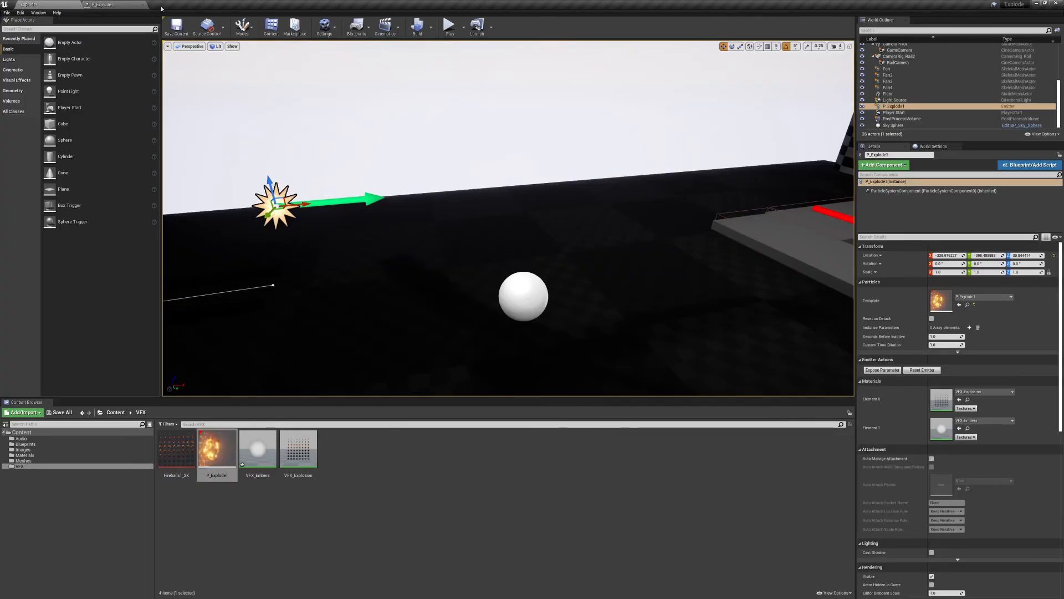
{"action": "left_click", "coordinate": [117, 5]}
{"action": "left_click_drag", "start_coordinate": [117, 5], "coordinate": [665, 162]}
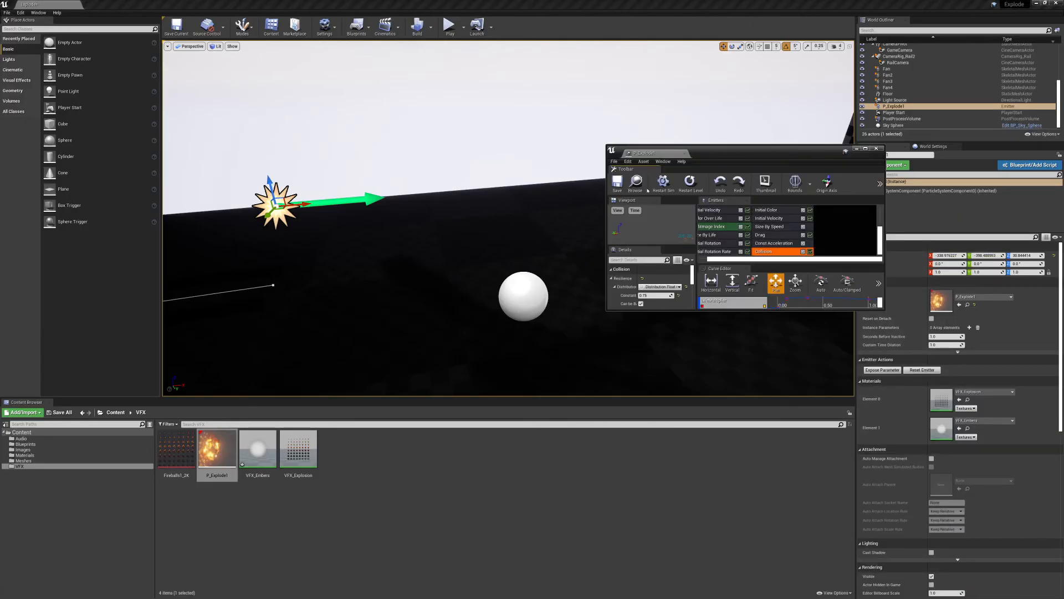
{"action": "left_click", "coordinate": [690, 182]}
{"action": "right_click_drag", "start_coordinate": [499, 222], "coordinate": [422, 214]}
{"action": "key", "text": "s"}
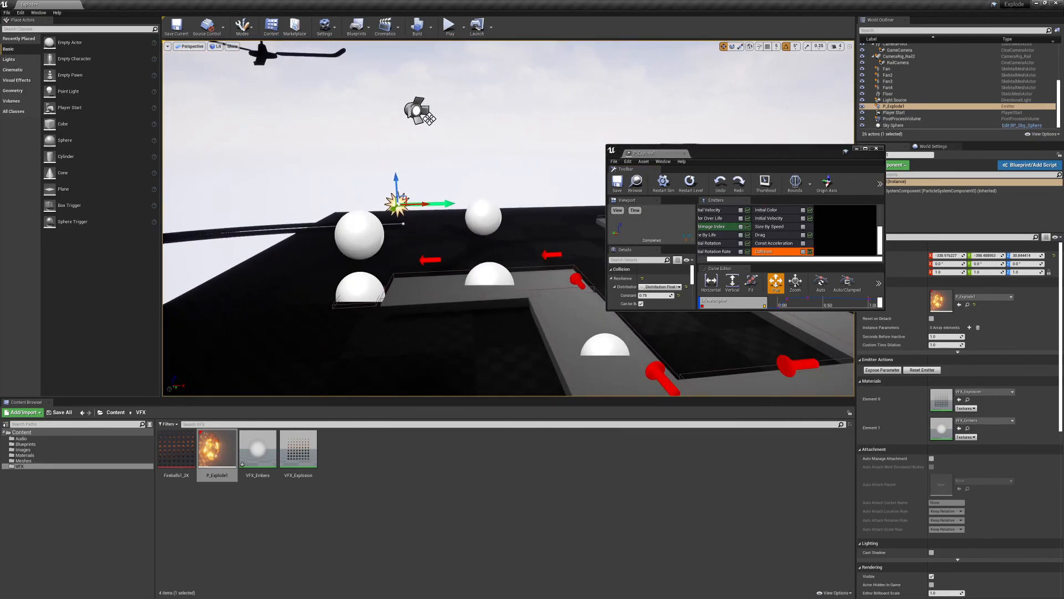
Hide the editor icons with Game View and replay the explosion to examine the sparks colliding with the platform
{"action": "left_click", "coordinate": [682, 186]}
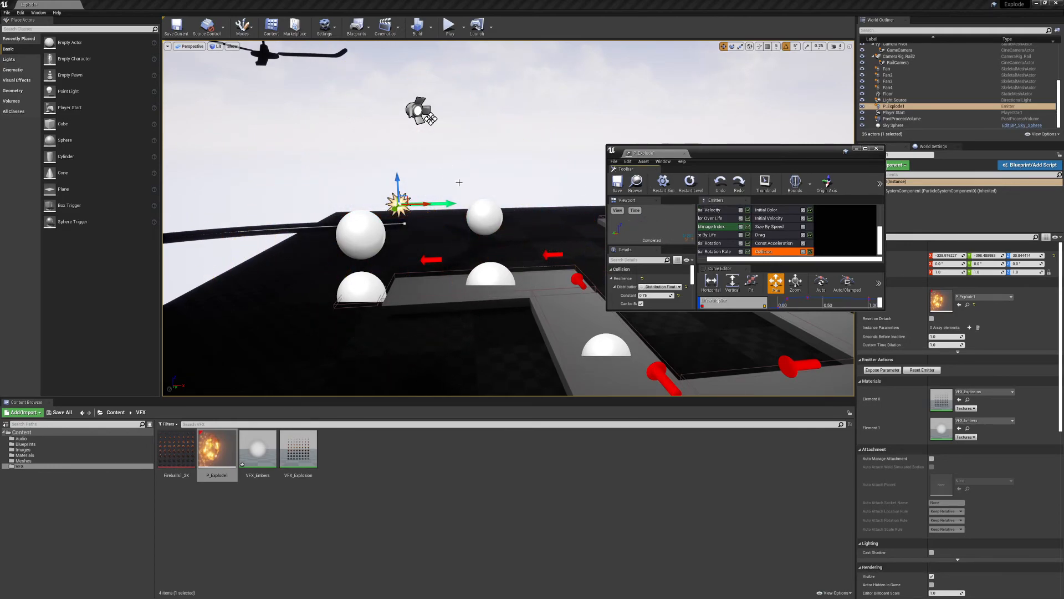
{"action": "right_click_drag", "start_coordinate": [522, 156], "coordinate": [538, 163]}
{"action": "key", "text": "g"}
{"action": "left_click", "coordinate": [696, 189]}
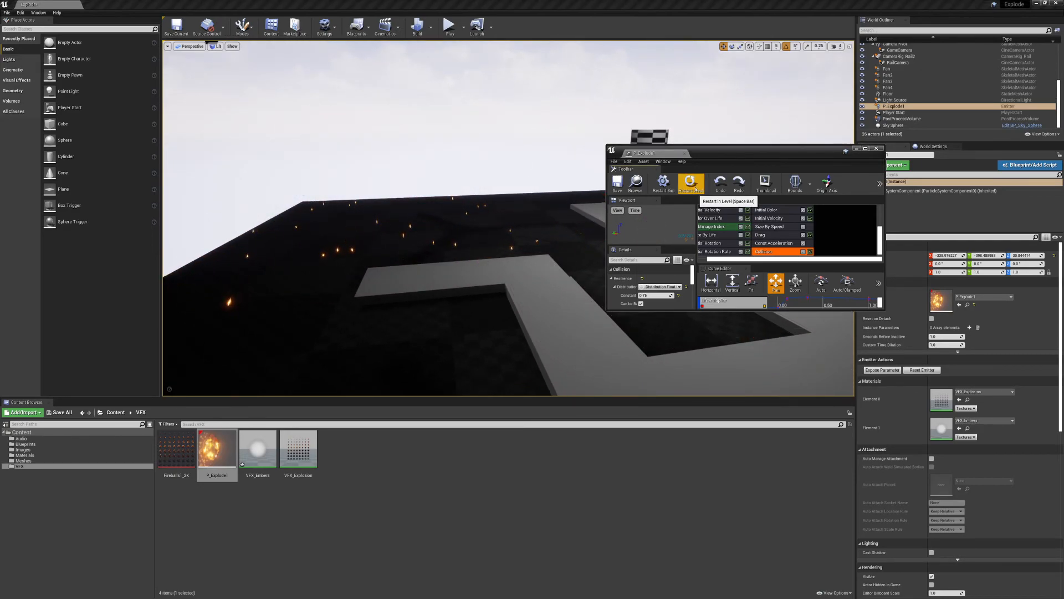
{"action": "left_click", "coordinate": [696, 189]}
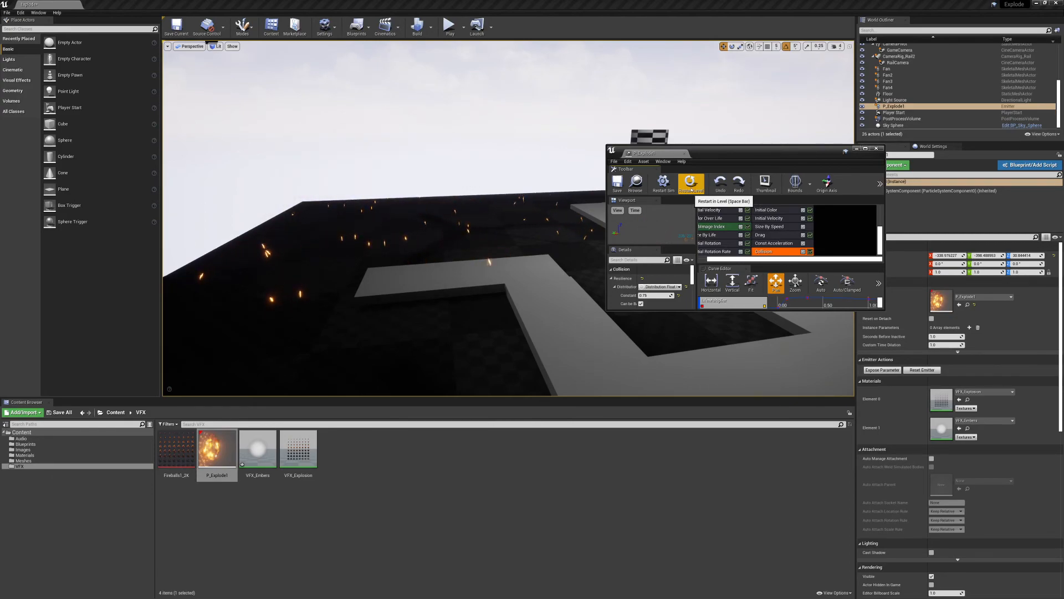
{"action": "left_click", "coordinate": [690, 181]}
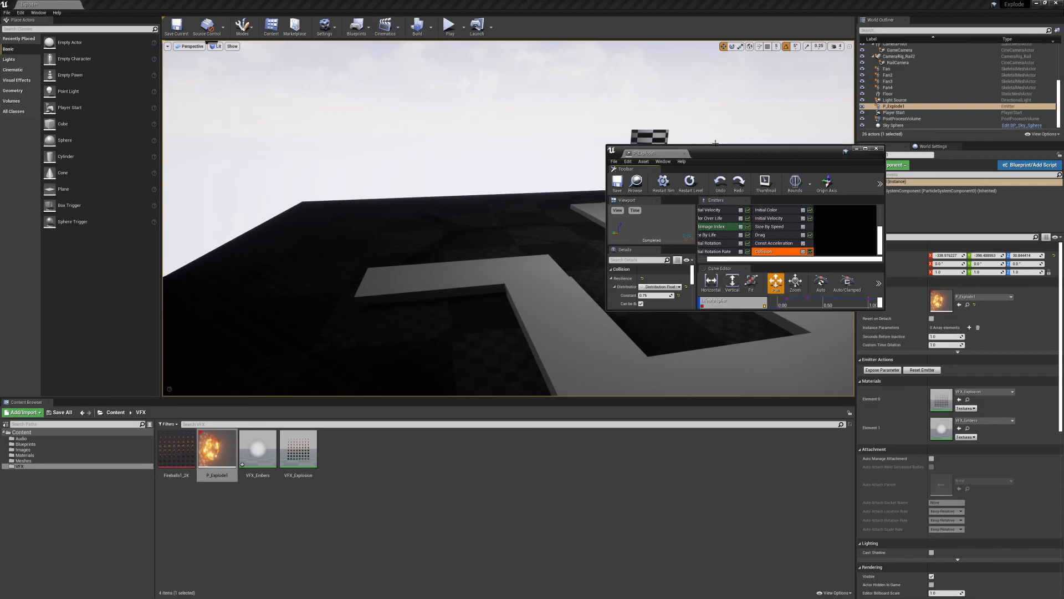
Set the sparks emitter's maximum Lifetime to 2 and replay the explosion in the level
{"action": "left_click_drag", "start_coordinate": [715, 144], "coordinate": [716, 68]}
{"action": "left_click", "coordinate": [773, 163]}
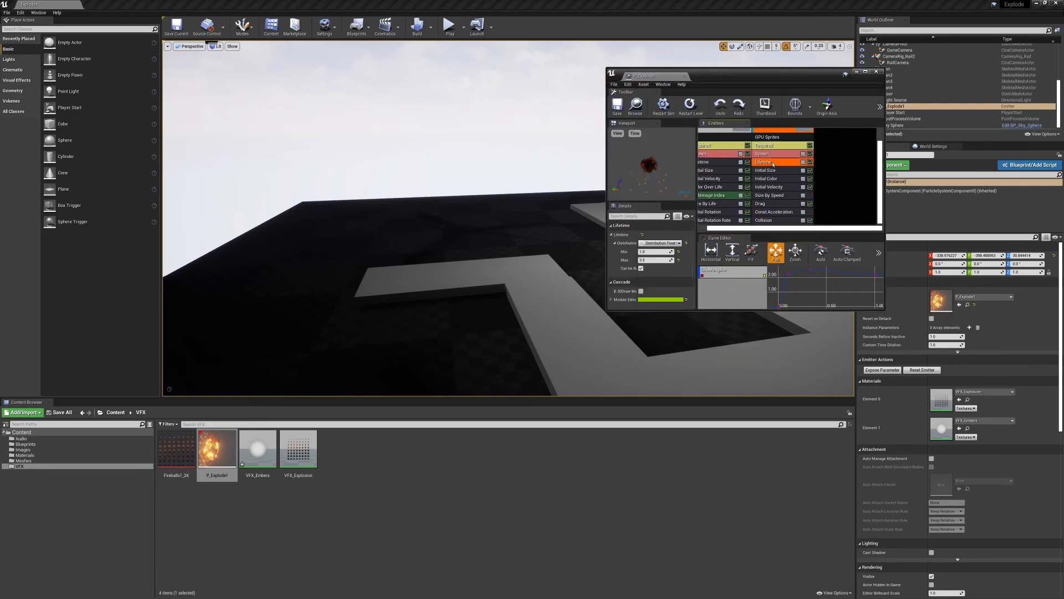
{"action": "left_click", "coordinate": [654, 260]}
{"action": "type", "text": "2"}
{"action": "key", "text": "Return"}
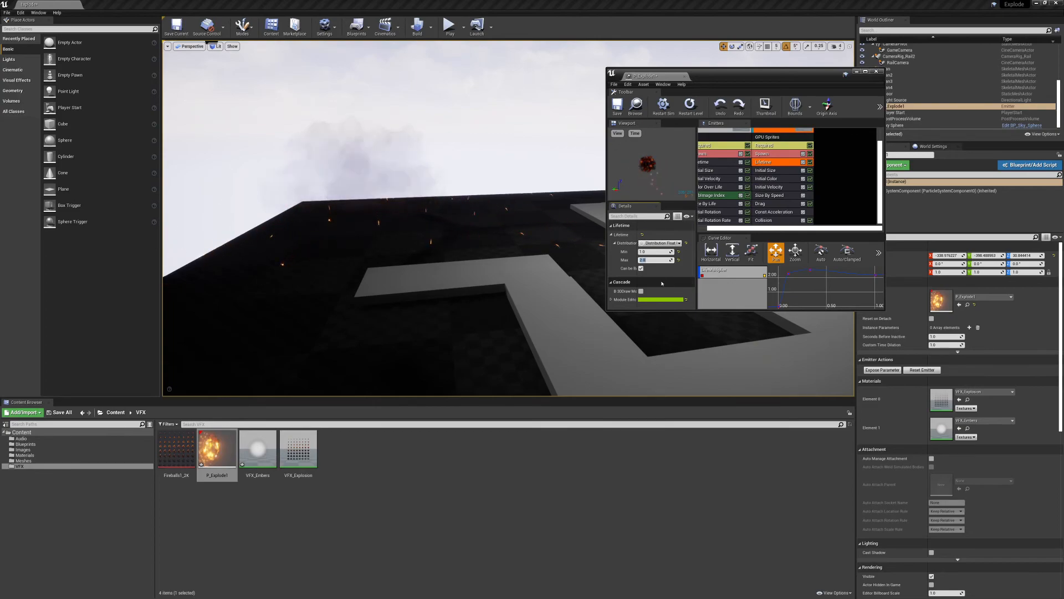
{"action": "left_click", "coordinate": [689, 106]}
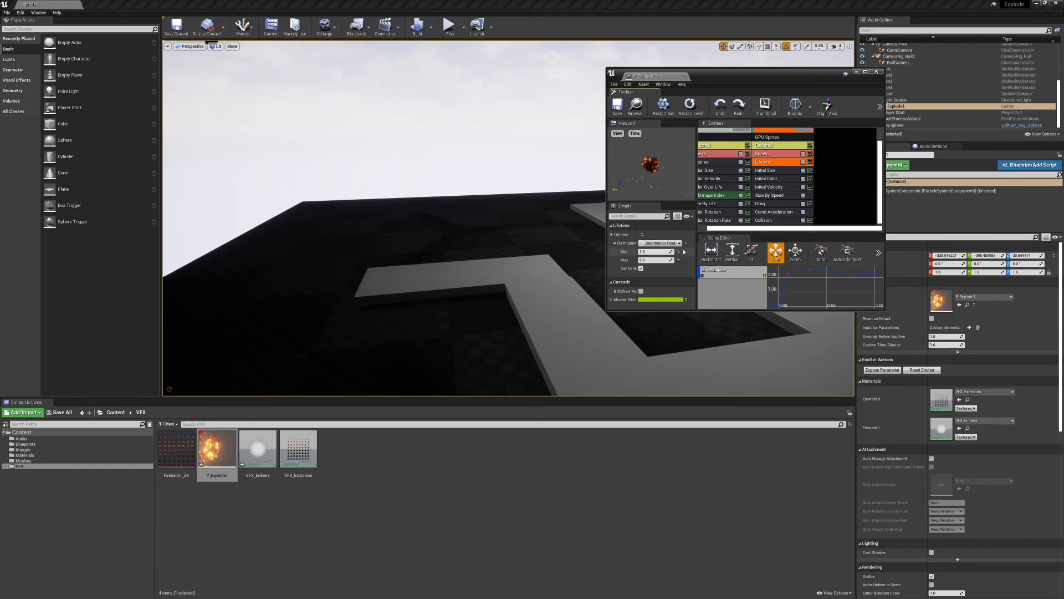
Dock the particle editor and temporarily disable, then solo, the sparks emitter to compare the preview
{"action": "left_click_drag", "start_coordinate": [660, 76], "coordinate": [331, 3]}
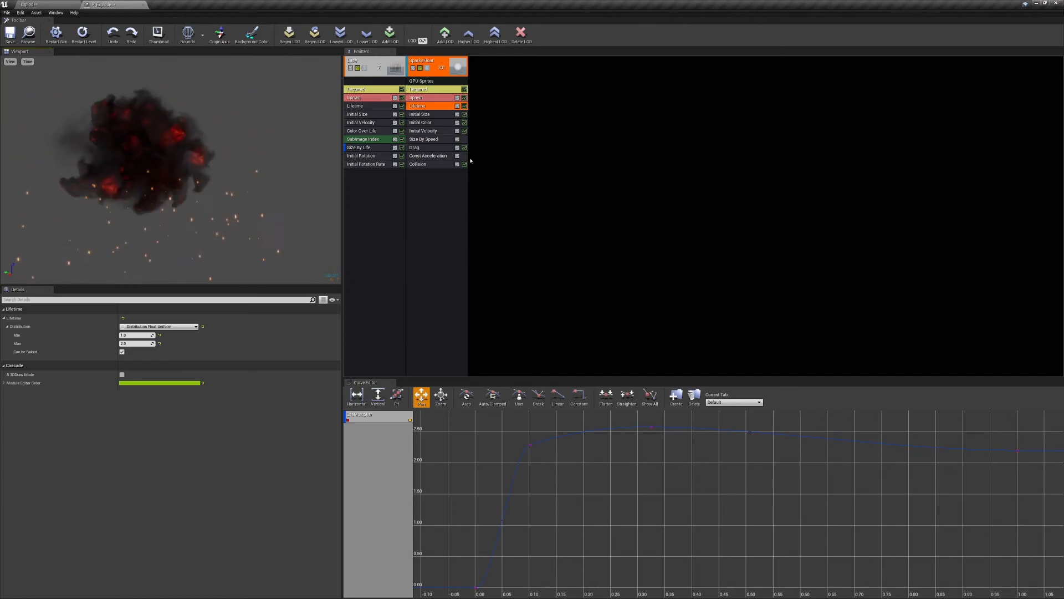
{"action": "left_click", "coordinate": [601, 194]}
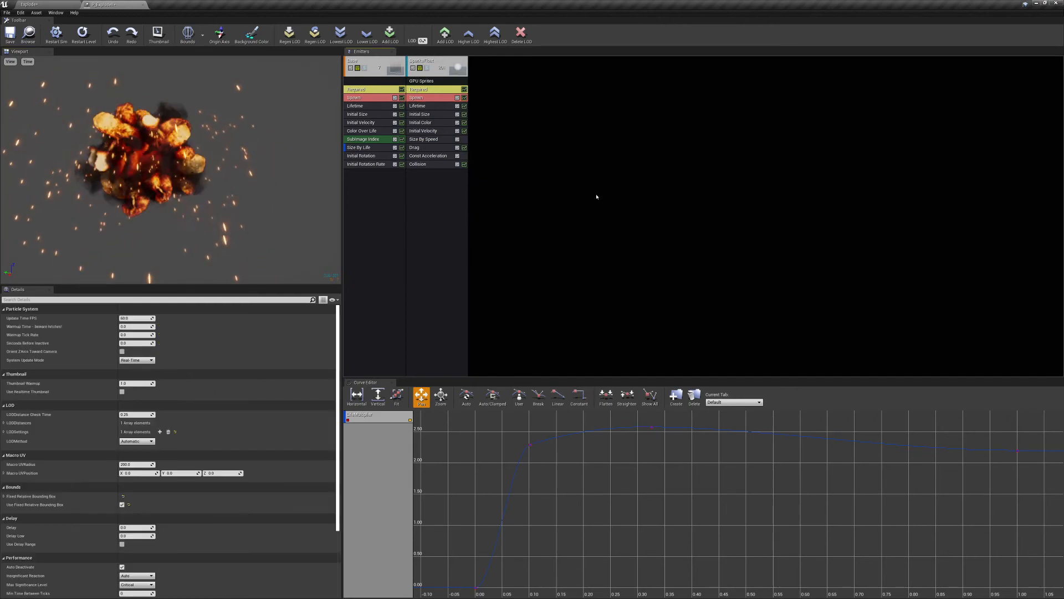
{"action": "left_click", "coordinate": [413, 69]}
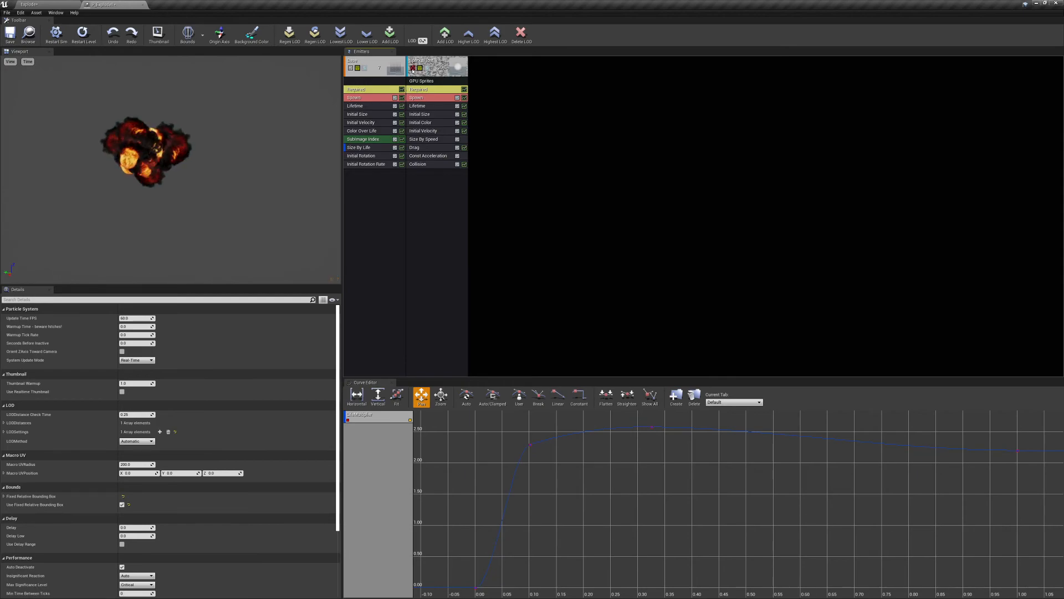
{"action": "left_click", "coordinate": [412, 68]}
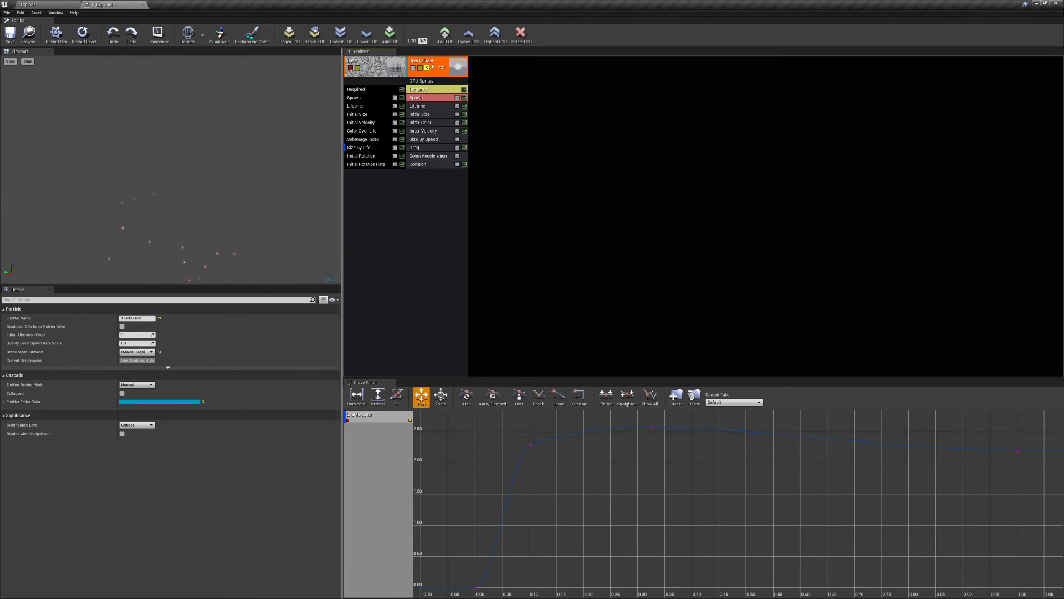
{"action": "left_click", "coordinate": [426, 68]}
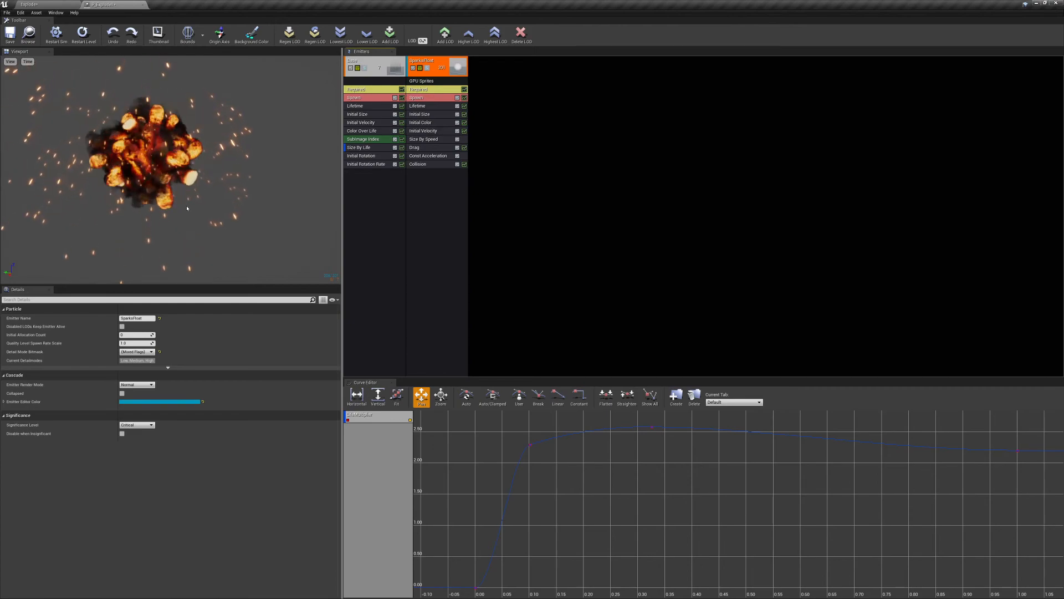
Disable the Base emitter and switch the sparks emitter's render mode to Point and on to Cross for comparison
{"action": "left_click", "coordinate": [421, 68]}
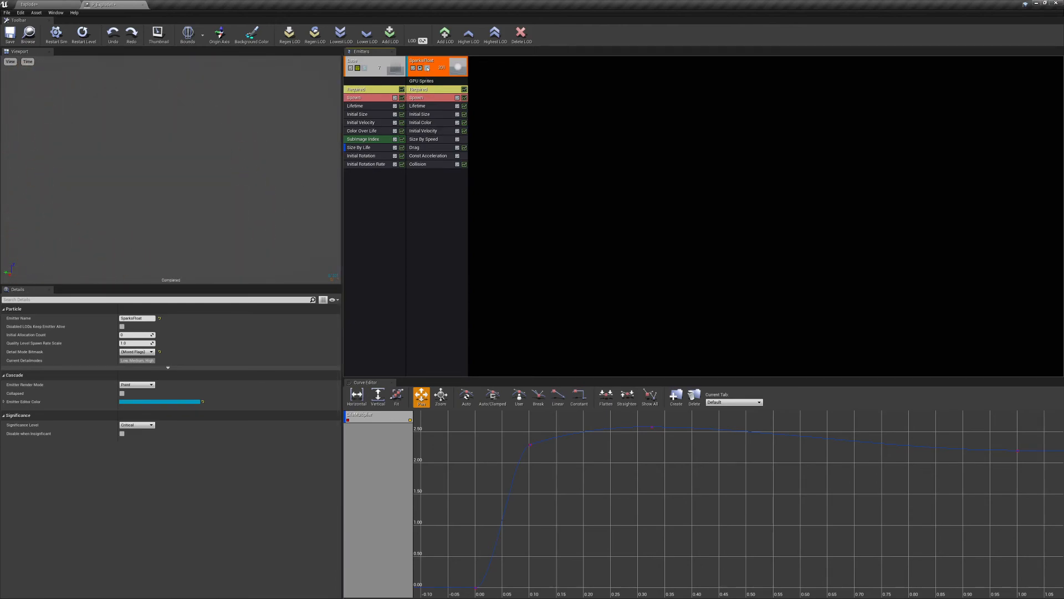
{"action": "left_click", "coordinate": [369, 69]}
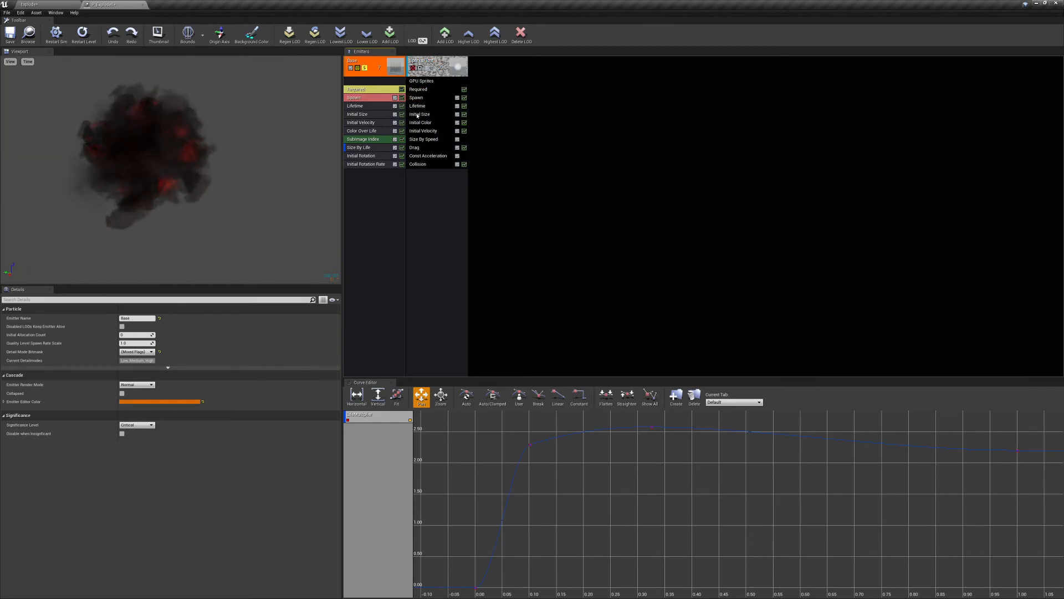
{"action": "left_click", "coordinate": [364, 67]}
{"action": "left_click", "coordinate": [350, 67]}
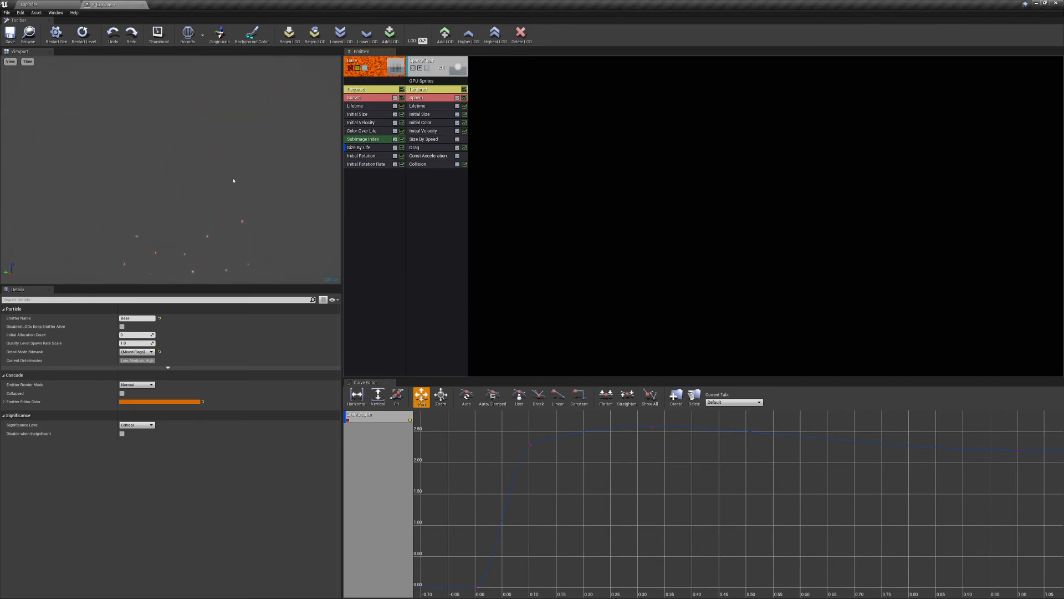
{"action": "left_click", "coordinate": [425, 67]}
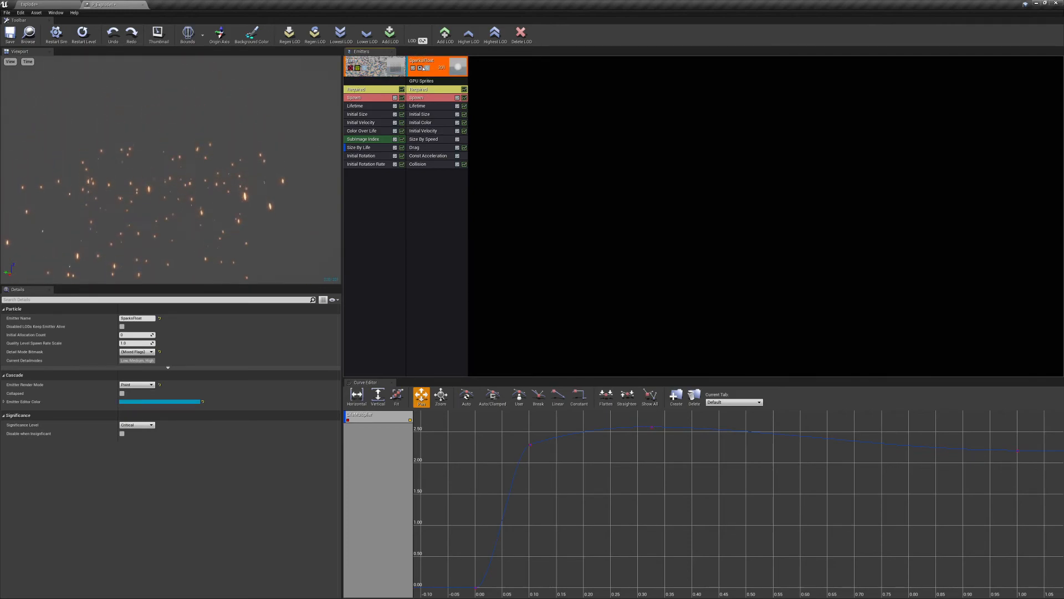
{"action": "left_click", "coordinate": [420, 68]}
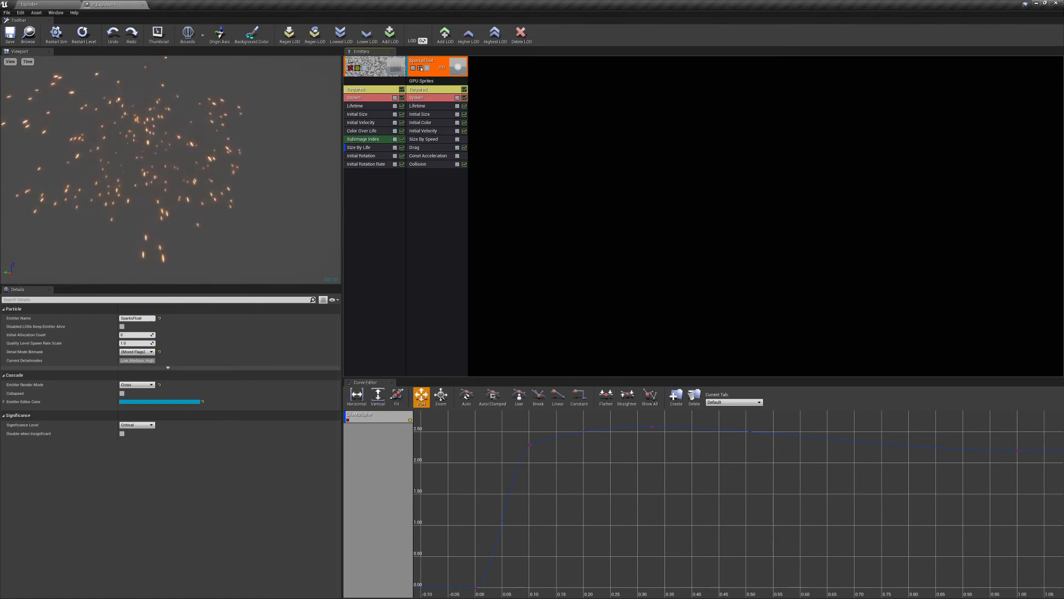
Return the sparks emitter to Normal render mode and add a new particle sprite emitter to the system
{"action": "left_click", "coordinate": [420, 68]}
{"action": "left_click", "coordinate": [420, 68]}
{"action": "left_click", "coordinate": [554, 98]}
{"action": "right_click", "coordinate": [531, 98]}
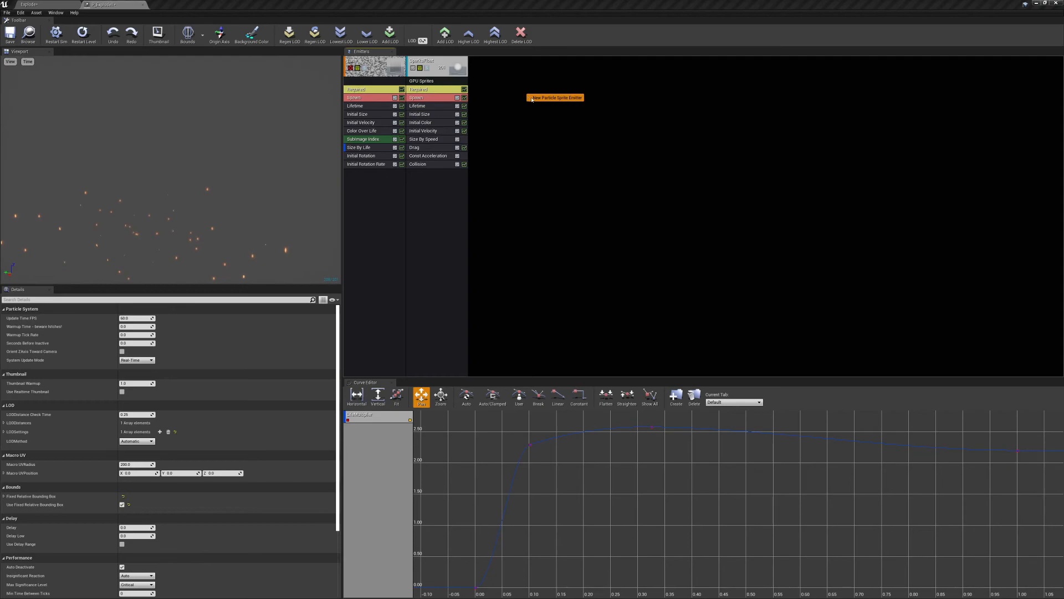
{"action": "left_click", "coordinate": [533, 98]}
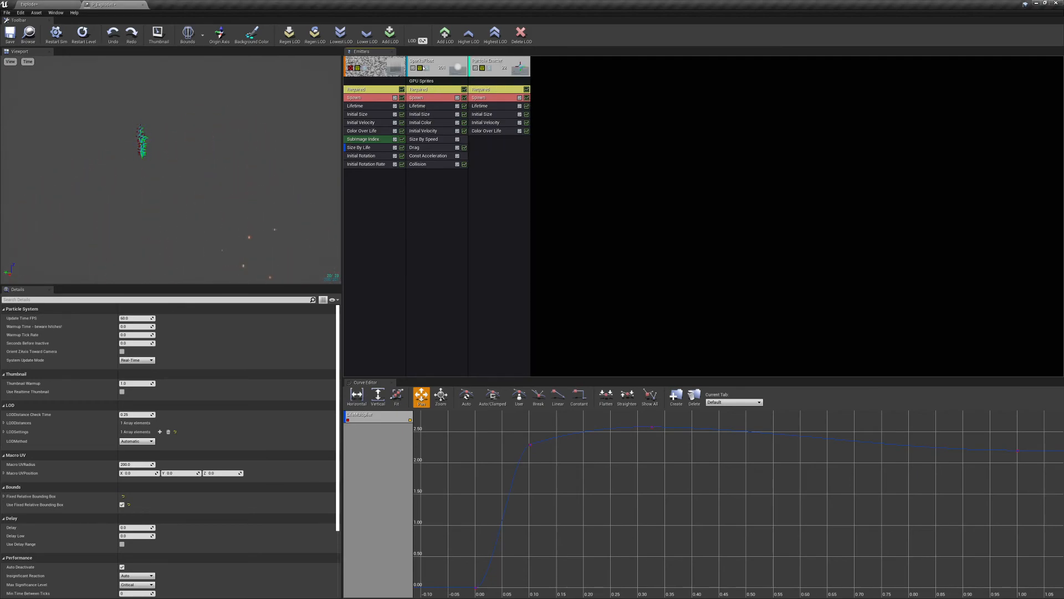
Temporarily disable the sparks emitter to examine the new emitter's particles on their own
{"action": "left_click", "coordinate": [426, 69]}
{"action": "left_click", "coordinate": [412, 68]}
{"action": "left_click_drag", "start_coordinate": [233, 207], "coordinate": [222, 195]}
{"action": "mouse_move", "coordinate": [264, 194]}
{"action": "right_mouse_down"}
{"action": "mouse_move", "coordinate": [273, 172]}
{"action": "mouse_move", "coordinate": [264, 195]}
{"action": "right_mouse_up"}
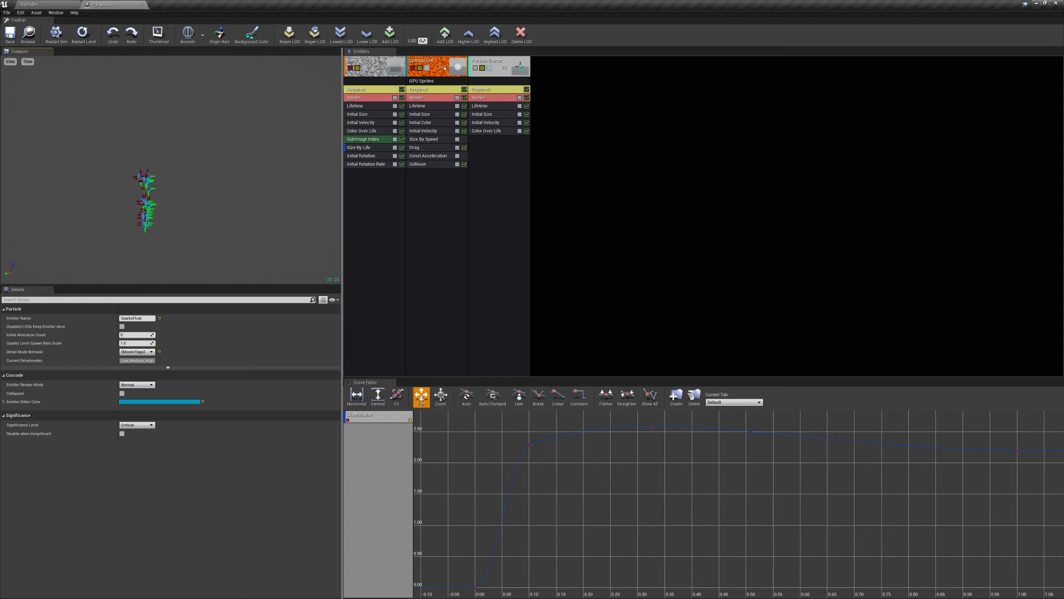
Set the new emitter's render mode to Lights Only, rename it Light and restart the simulation
{"action": "left_click", "coordinate": [481, 67]}
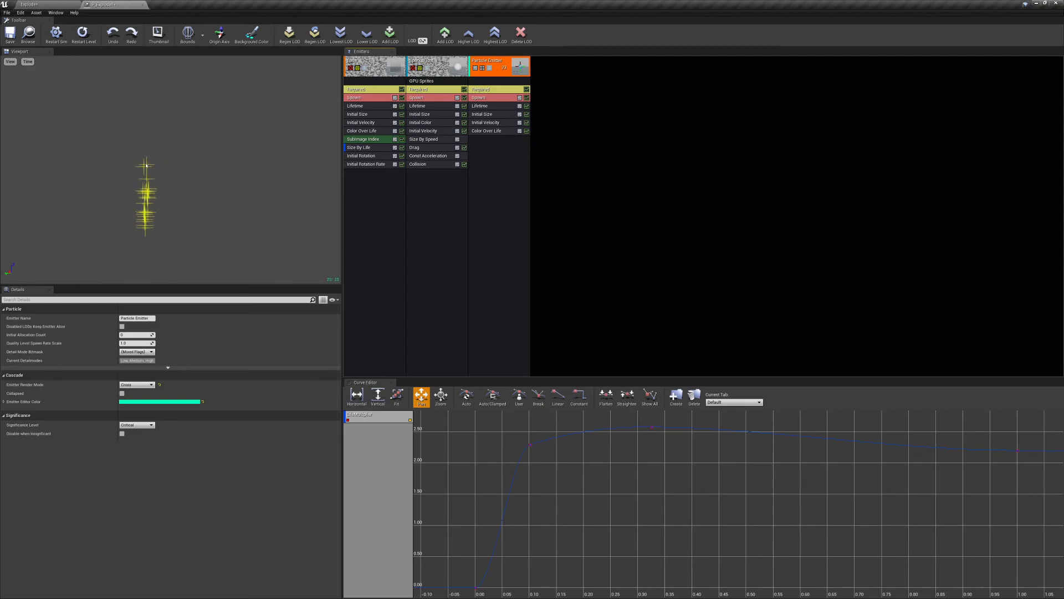
{"action": "left_click", "coordinate": [483, 68]}
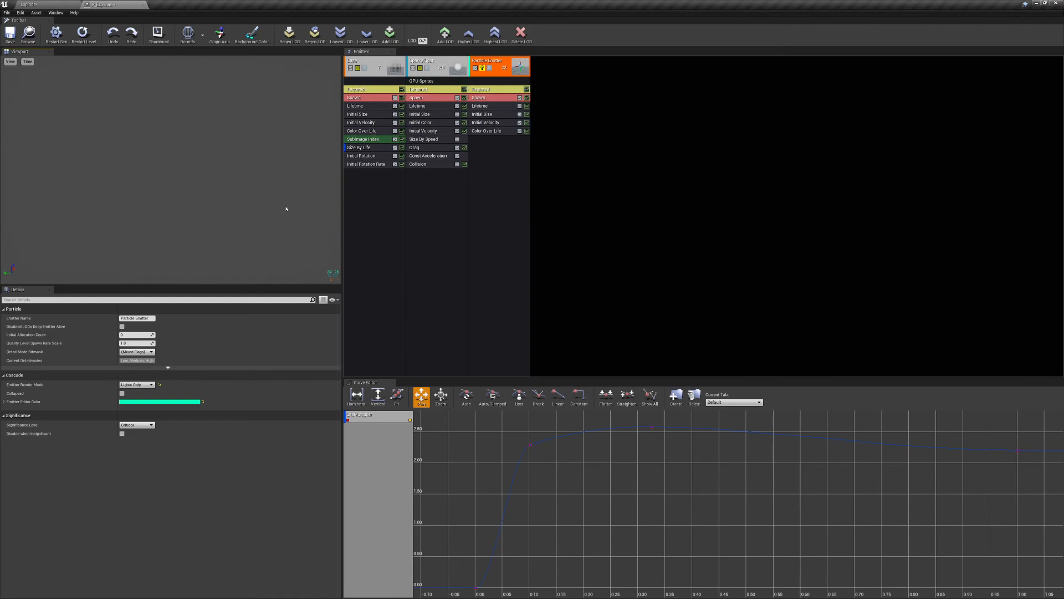
{"action": "left_click", "coordinate": [151, 318]}
{"action": "type", "text": "Light"}
{"action": "key", "text": "Return"}
{"action": "left_click", "coordinate": [56, 33]}
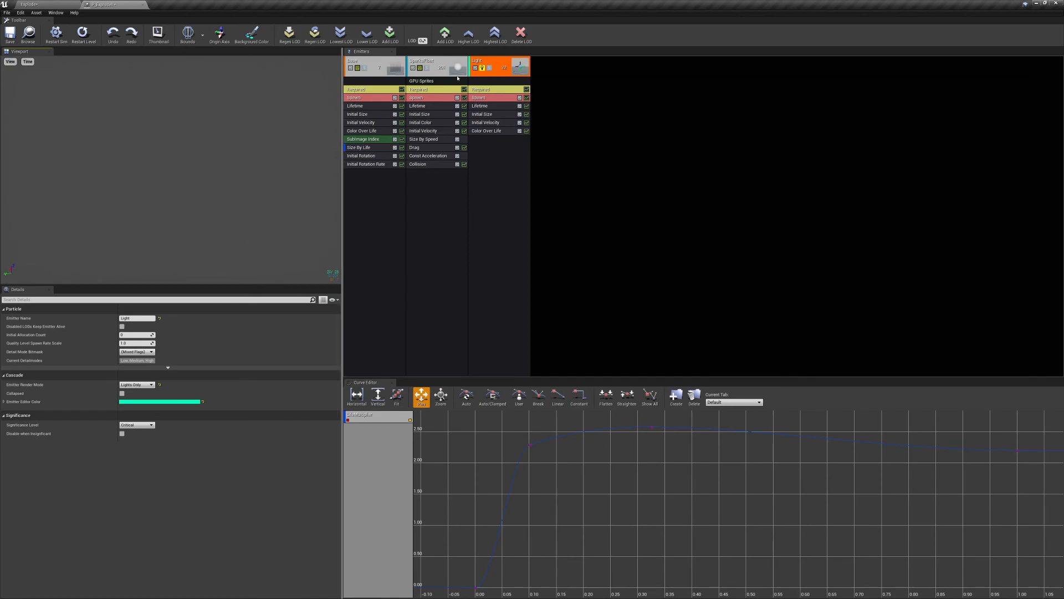
In the Light emitter's Required module, clear the material and enable Use Local Space, Kill on Deactivate and Kill on Completed
{"action": "left_click", "coordinate": [498, 89]}
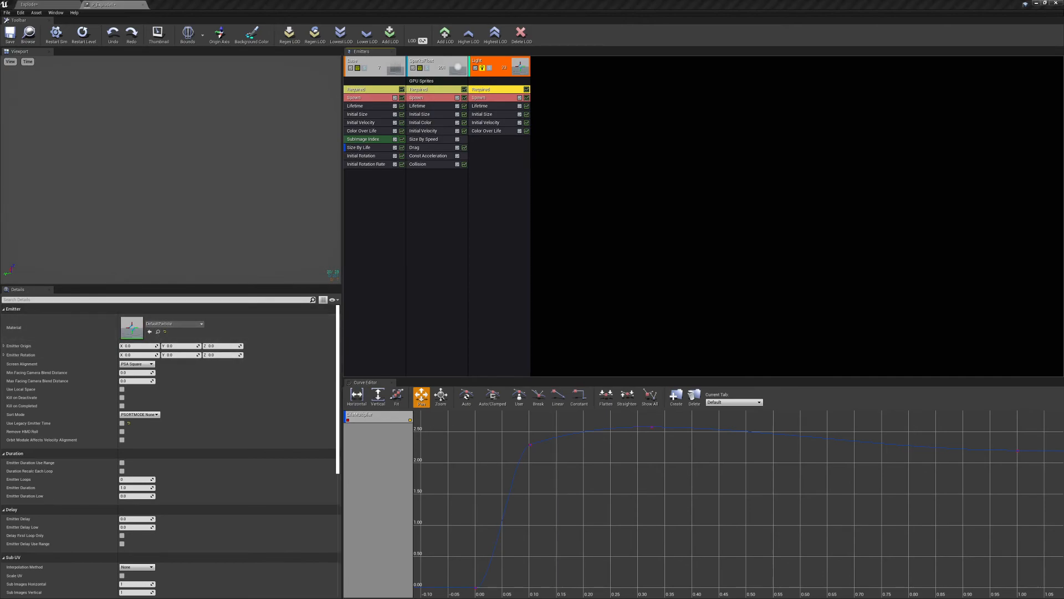
{"action": "left_click", "coordinate": [164, 332]}
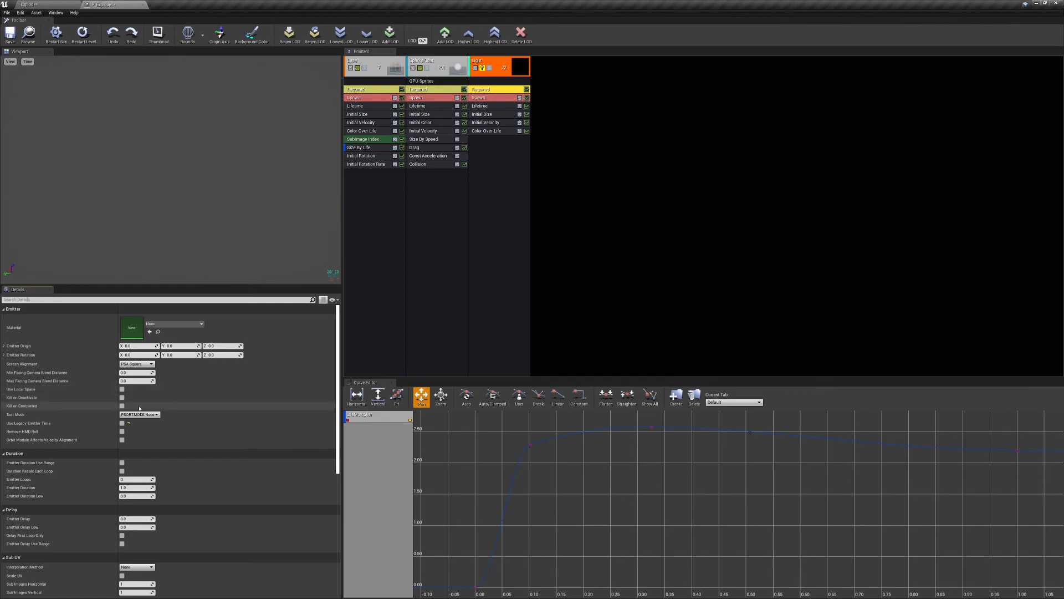
{"action": "left_click", "coordinate": [122, 389]}
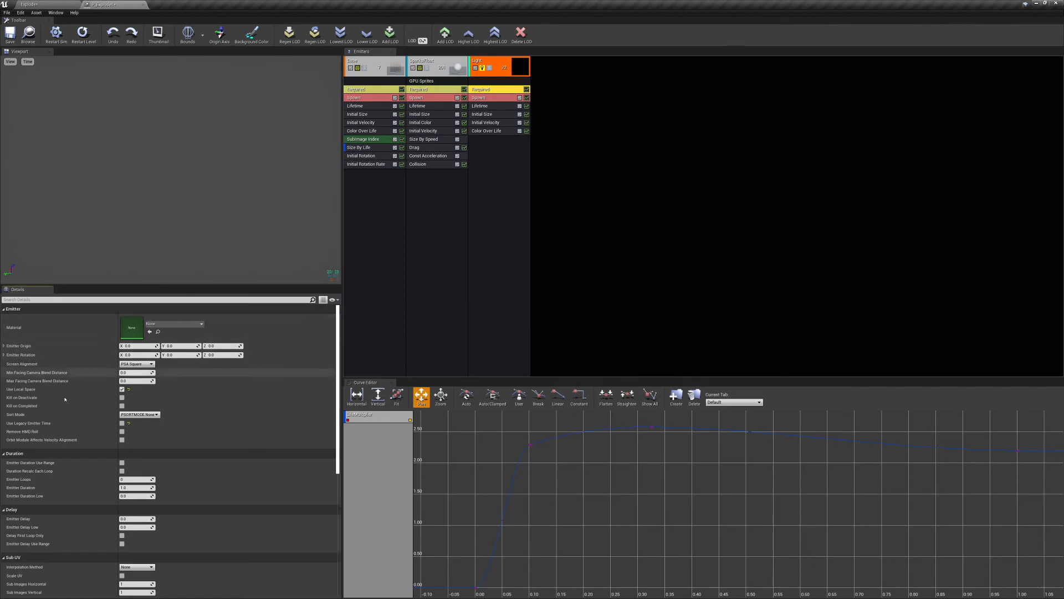
{"action": "left_click", "coordinate": [122, 397]}
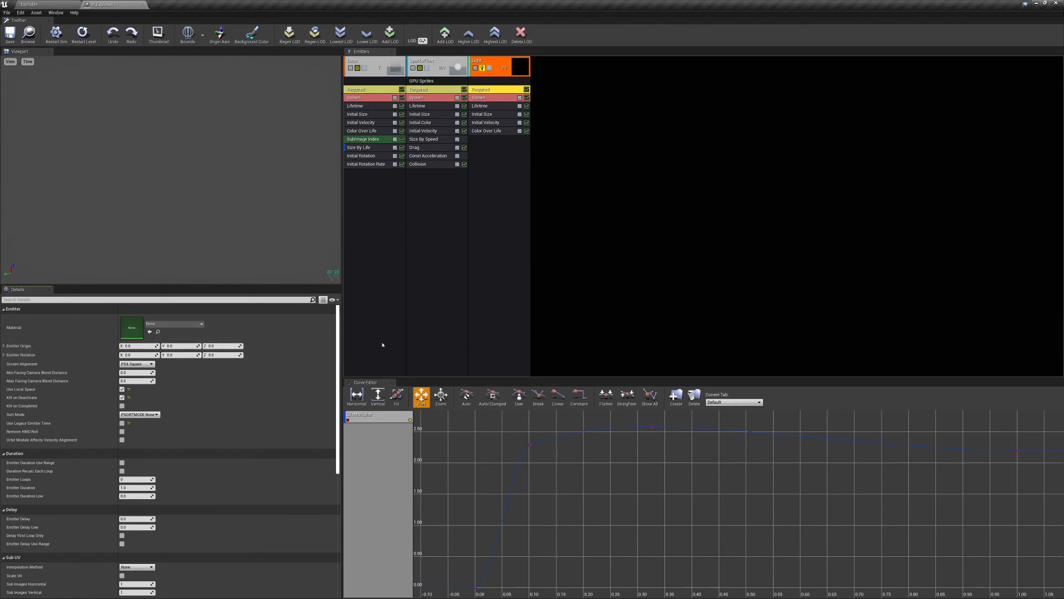
{"action": "left_click", "coordinate": [122, 405]}
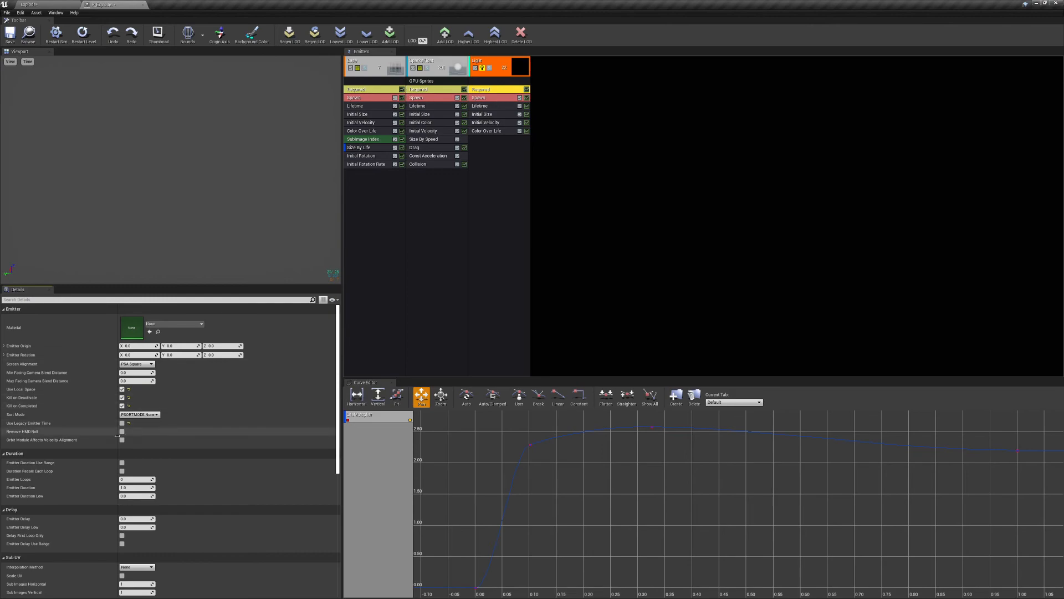
Limit the Light emitter to 1 loop with an emitter duration of 0.25
{"action": "left_click", "coordinate": [141, 479]}
{"action": "type", "text": "1"}
{"action": "key", "text": "Return"}
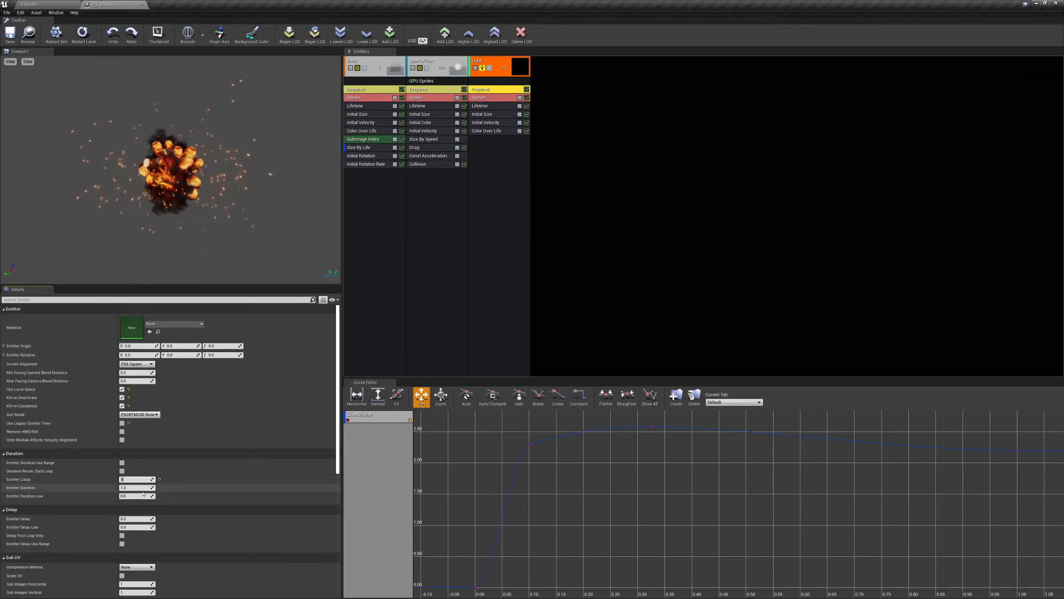
{"action": "left_click", "coordinate": [135, 488]}
{"action": "type", "text": ".25"}
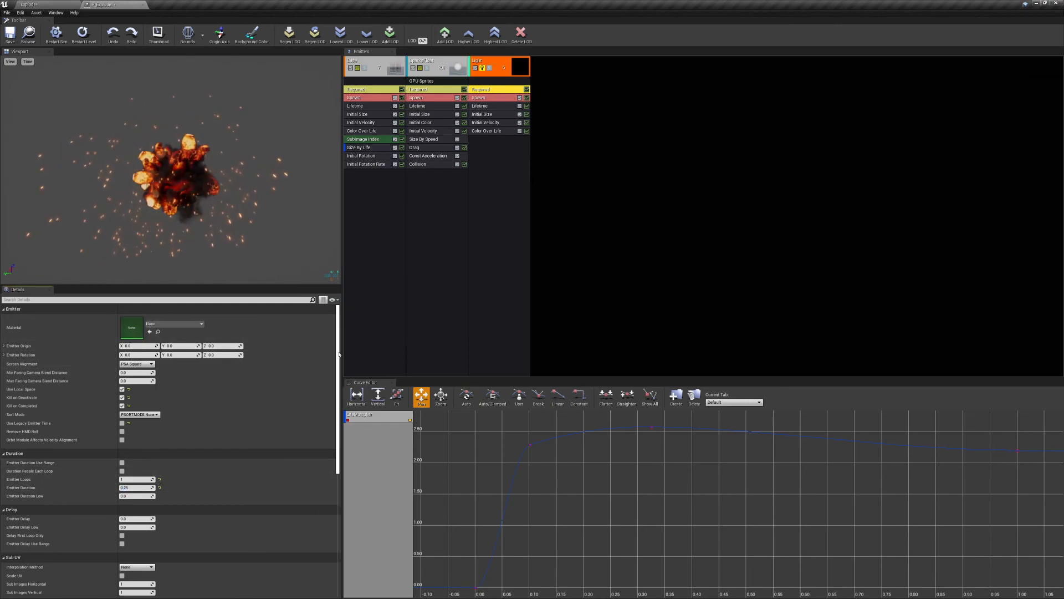
{"action": "scroll", "coordinate": [336, 355], "scroll_direction": "down", "scroll_amount": 5}
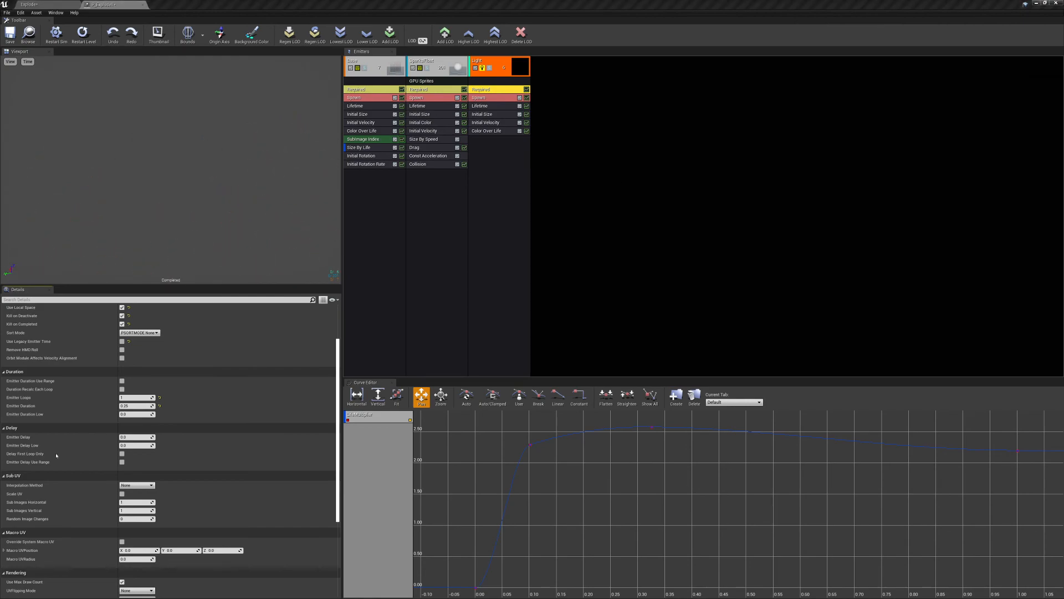
{"action": "left_click", "coordinate": [423, 255]}
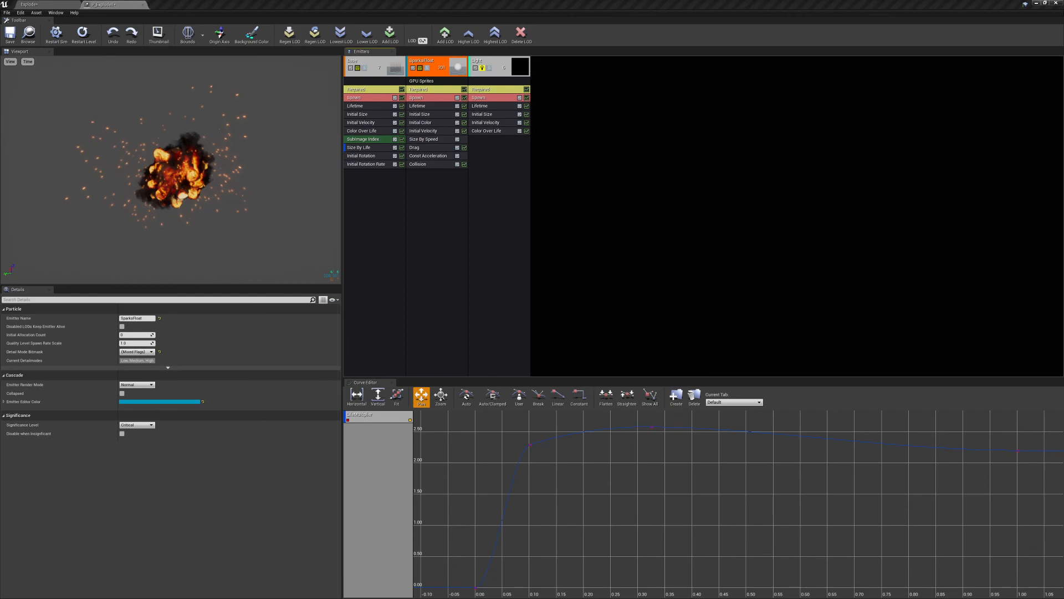
Change the Light emitter's Lifetime distribution to Distribution Float Constant and set the constant to 0.15
{"action": "left_click", "coordinate": [496, 105]}
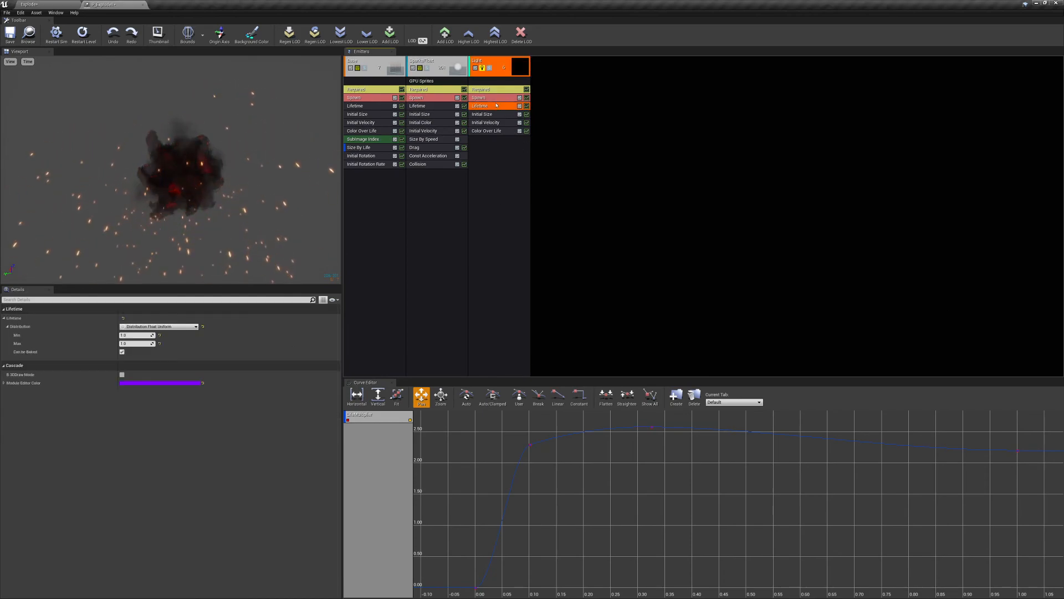
{"action": "left_click", "coordinate": [166, 326]}
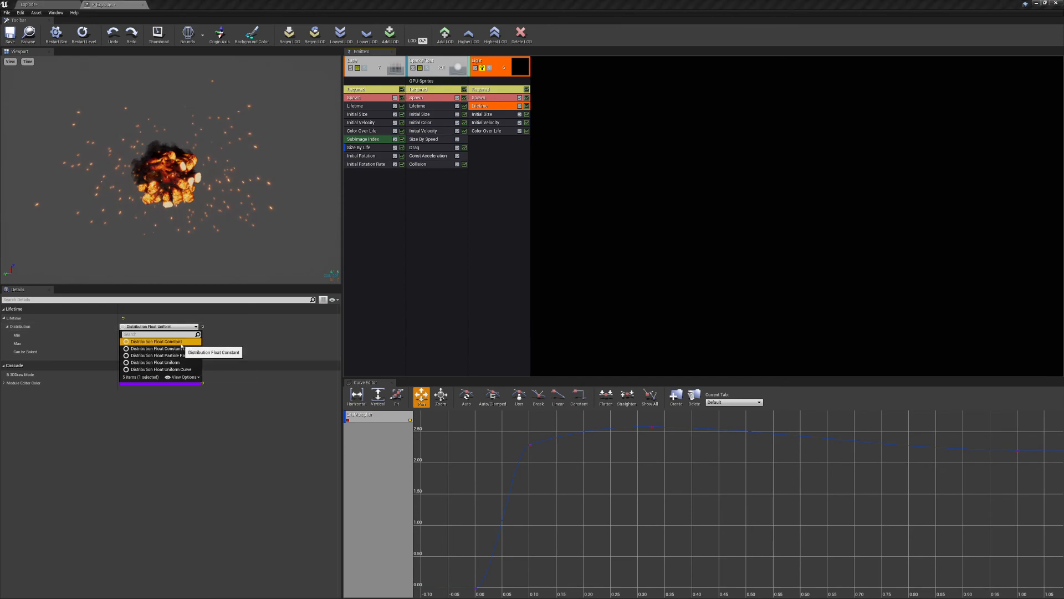
{"action": "left_click", "coordinate": [150, 342]}
{"action": "left_click", "coordinate": [136, 335]}
{"action": "type", "text": "15"}
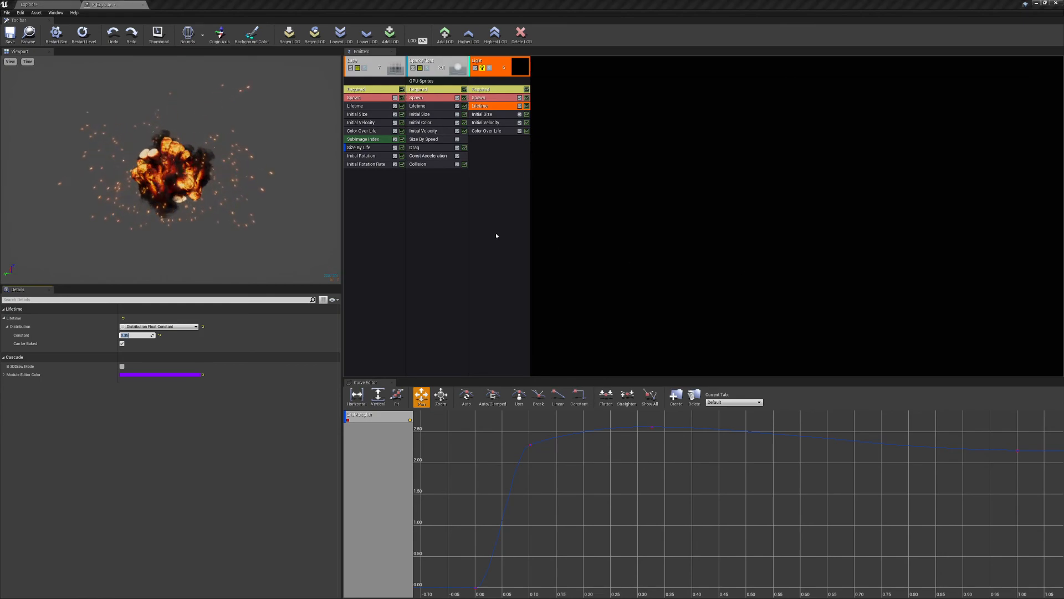
Set the Light emitter's Initial Size to X 50 maximum and 40 minimum, with all Y and Z values at 0
{"action": "left_click", "coordinate": [482, 114]}
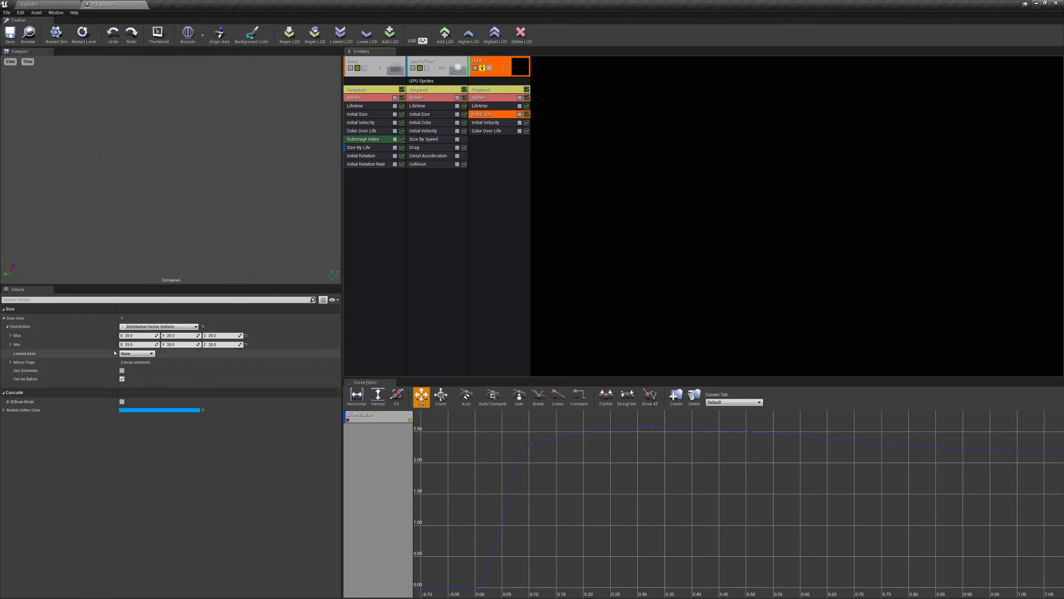
{"action": "left_click", "coordinate": [145, 337]}
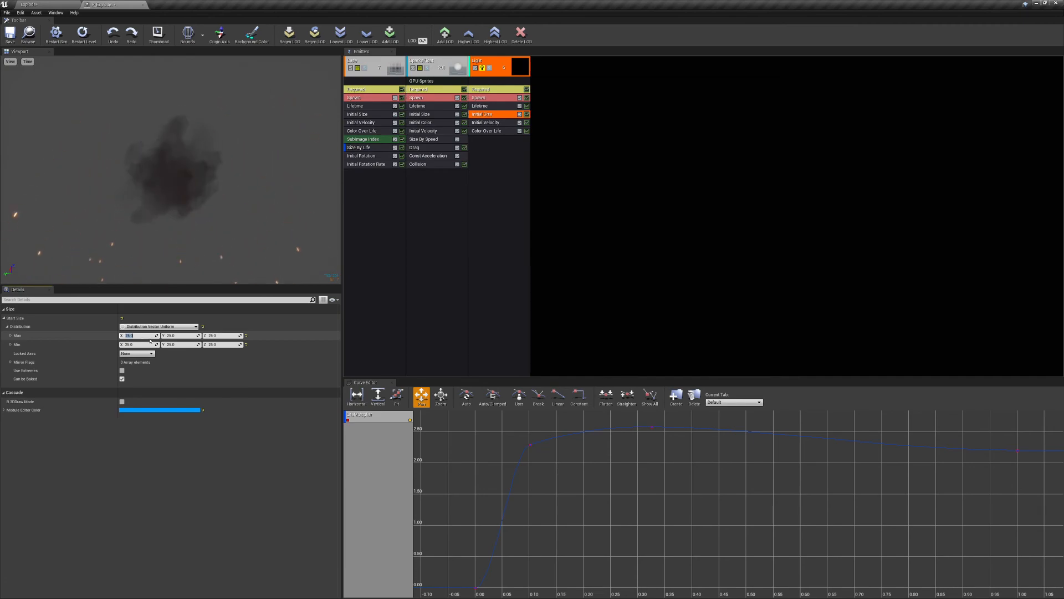
{"action": "type", "text": "50"}
{"action": "key", "text": "Return"}
{"action": "left_click", "coordinate": [137, 344]}
{"action": "left_click", "coordinate": [179, 336]}
{"action": "type", "text": "0"}
{"action": "left_click", "coordinate": [180, 345]}
{"action": "type", "text": "0"}
{"action": "left_click", "coordinate": [221, 336]}
{"action": "type", "text": "0"}
{"action": "left_click", "coordinate": [222, 344]}
{"action": "type", "text": "0"}
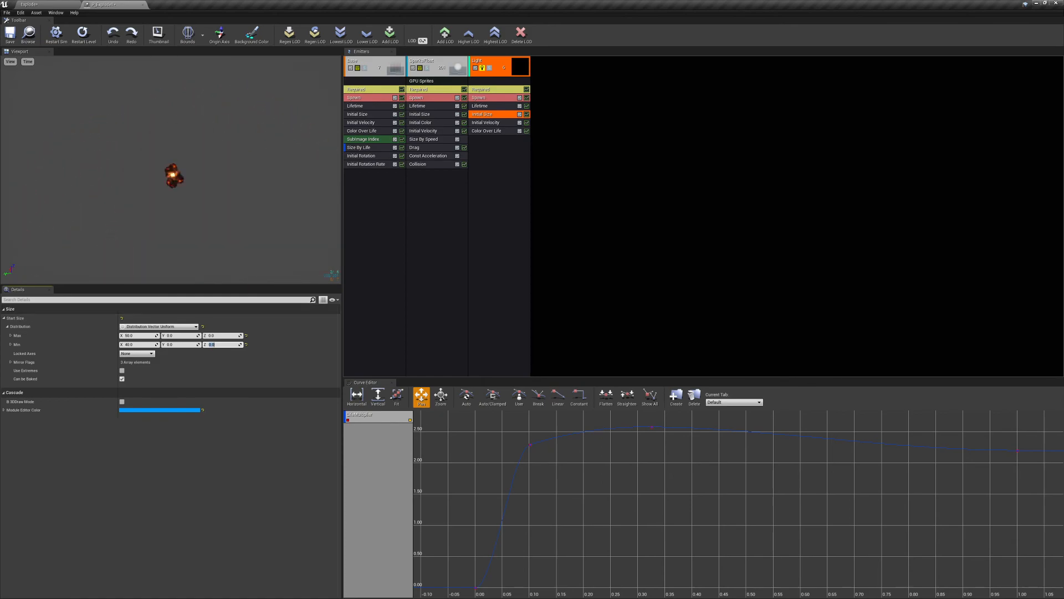
Delete the Initial Velocity module from the Light emitter
{"action": "left_click", "coordinate": [496, 124]}
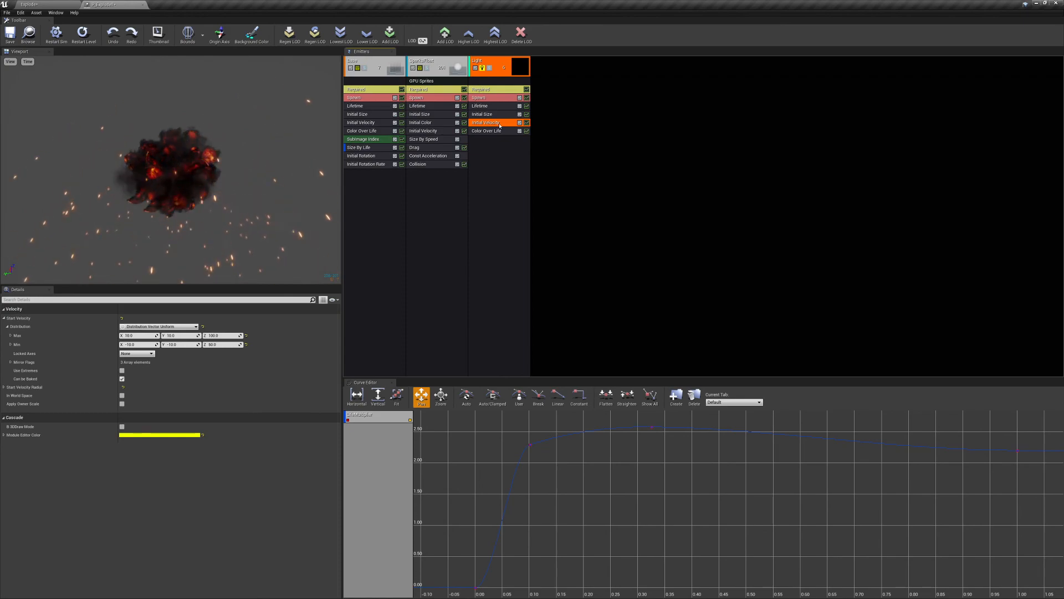
{"action": "right_click", "coordinate": [500, 122]}
{"action": "left_click", "coordinate": [522, 126]}
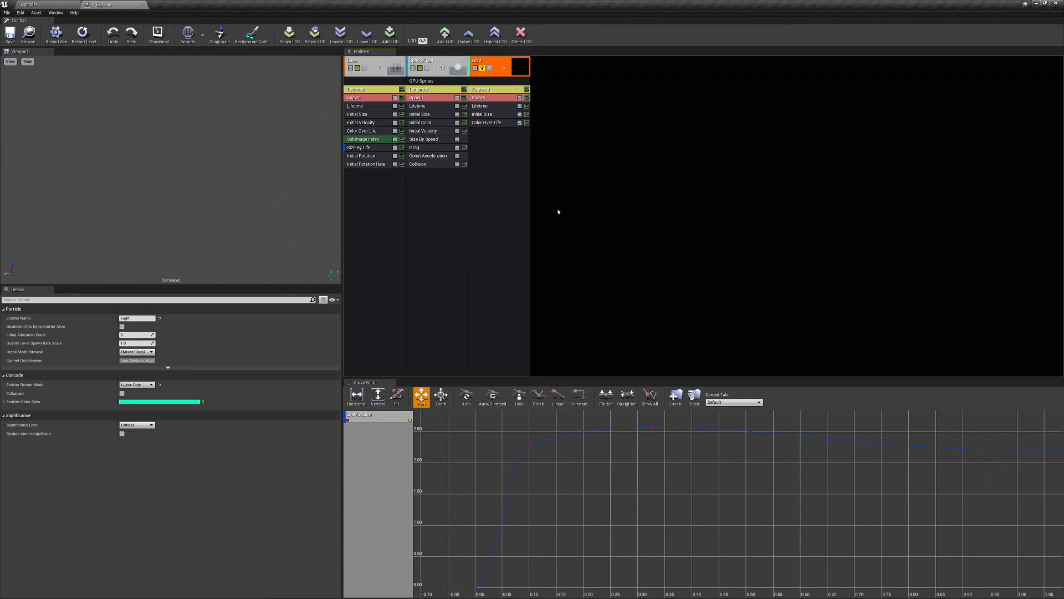
Switch the Light emitter's Alpha Over Life distribution to Distribution Float Constant
{"action": "left_click", "coordinate": [487, 123]}
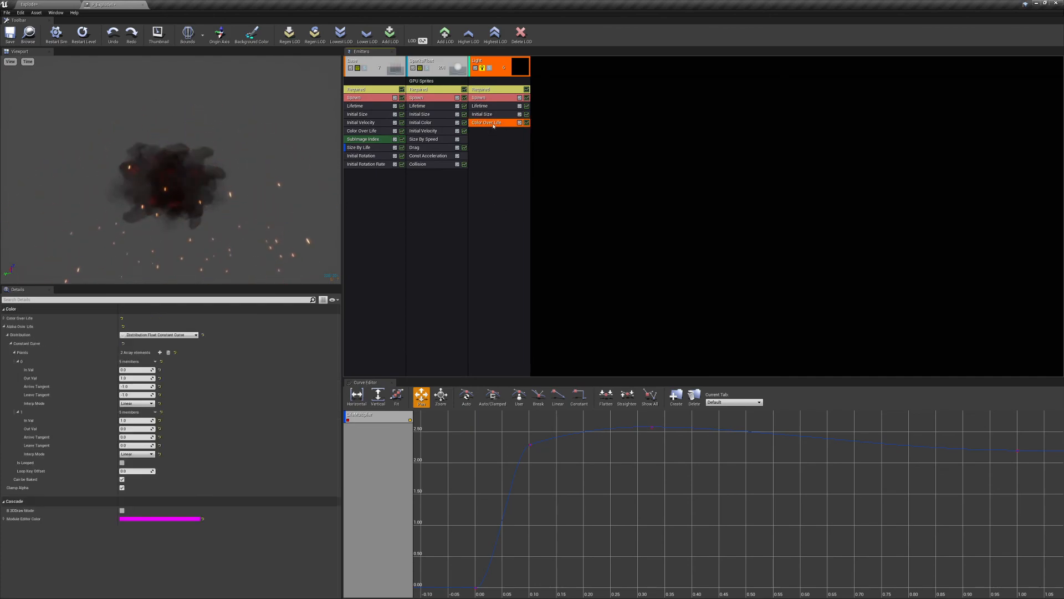
{"action": "left_click", "coordinate": [158, 334]}
{"action": "left_click", "coordinate": [178, 351]}
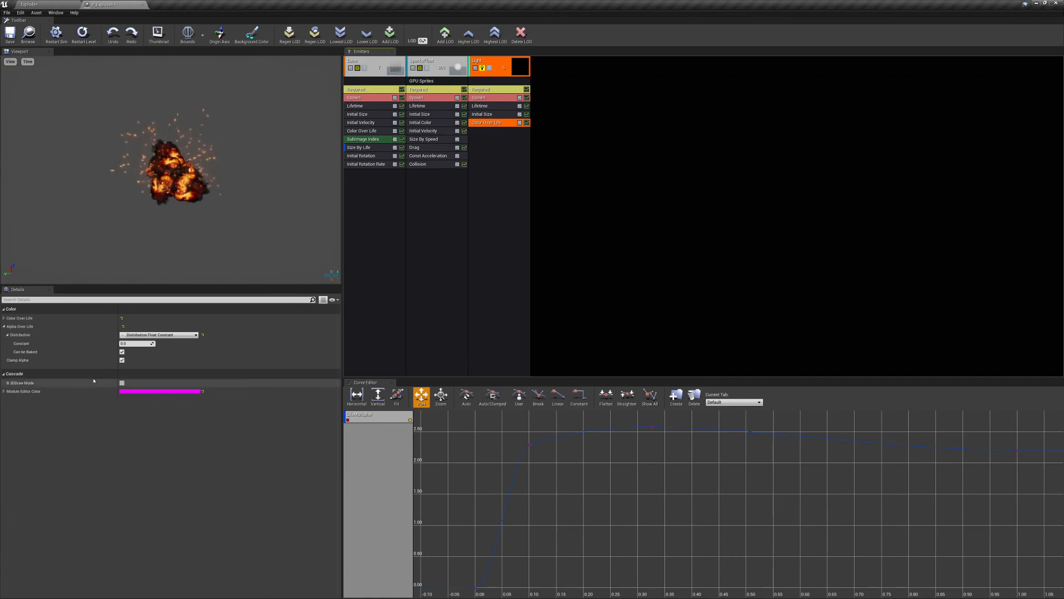
{"action": "left_click", "coordinate": [168, 336]}
{"action": "left_click", "coordinate": [168, 336]}
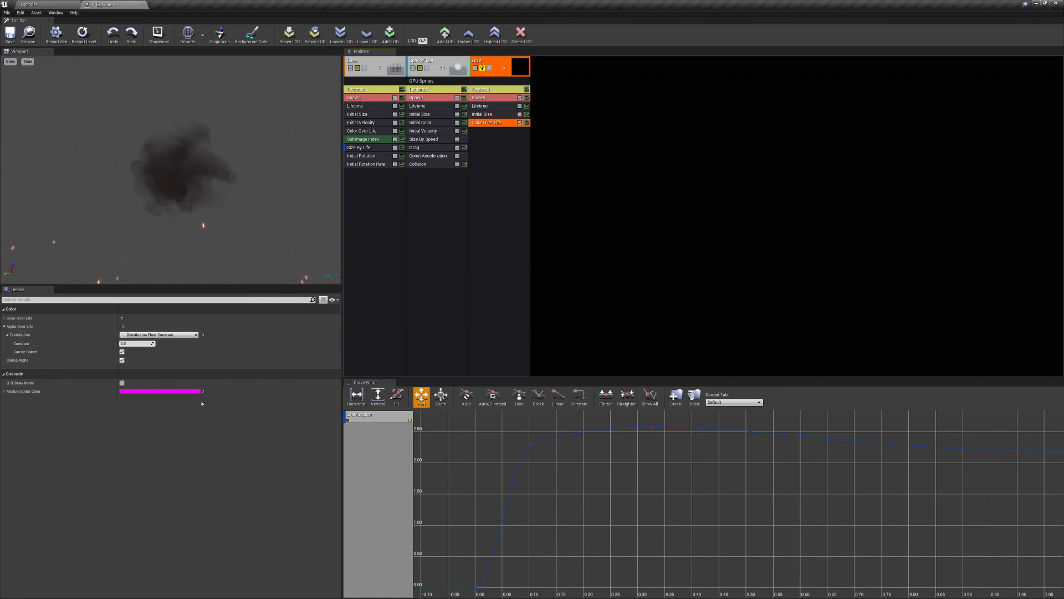
Undo the alpha distribution change, the Initial Velocity deletion and the last Initial Size edit on the Light emitter
{"action": "key", "text": "ctrl+z"}
{"action": "key", "text": "ctrl+z"}
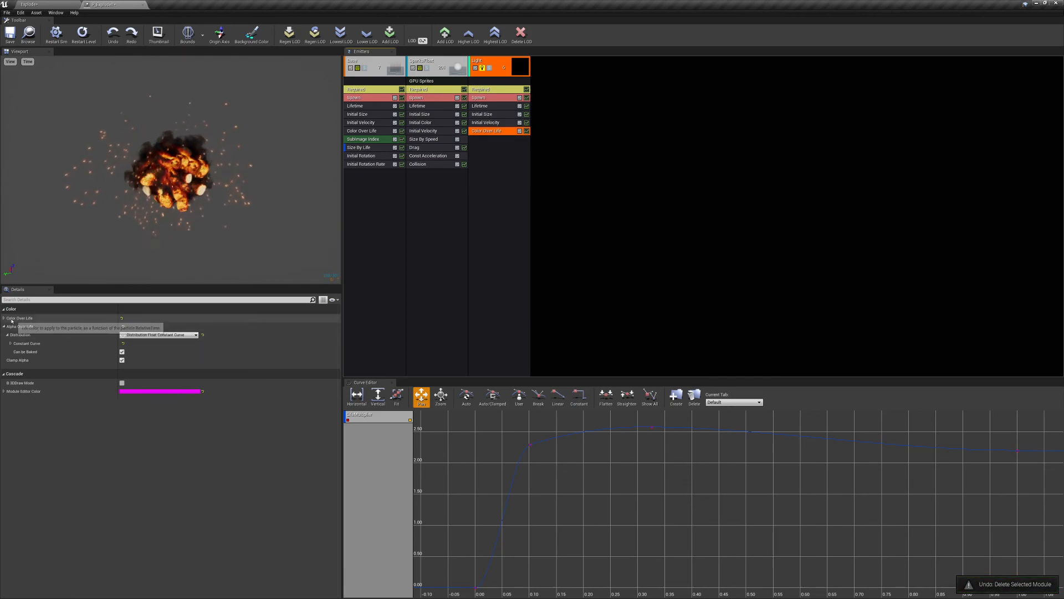
{"action": "key", "text": "ctrl+z"}
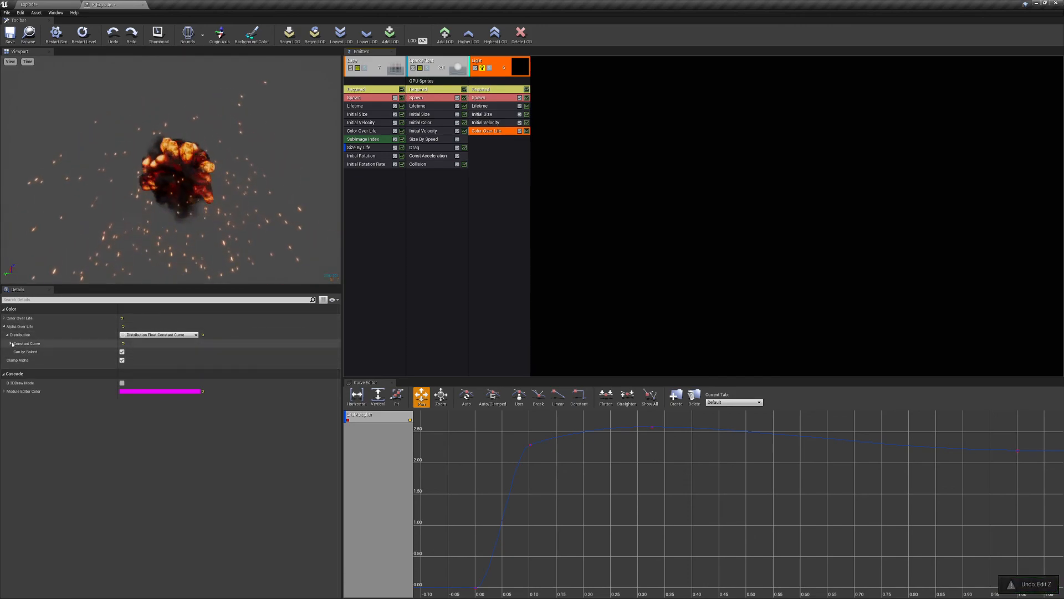
Change the Light emitter's Color Over Life to Distribution Vector Constant with R 10, G 2.5 and B 1
{"action": "left_click", "coordinate": [11, 344]}
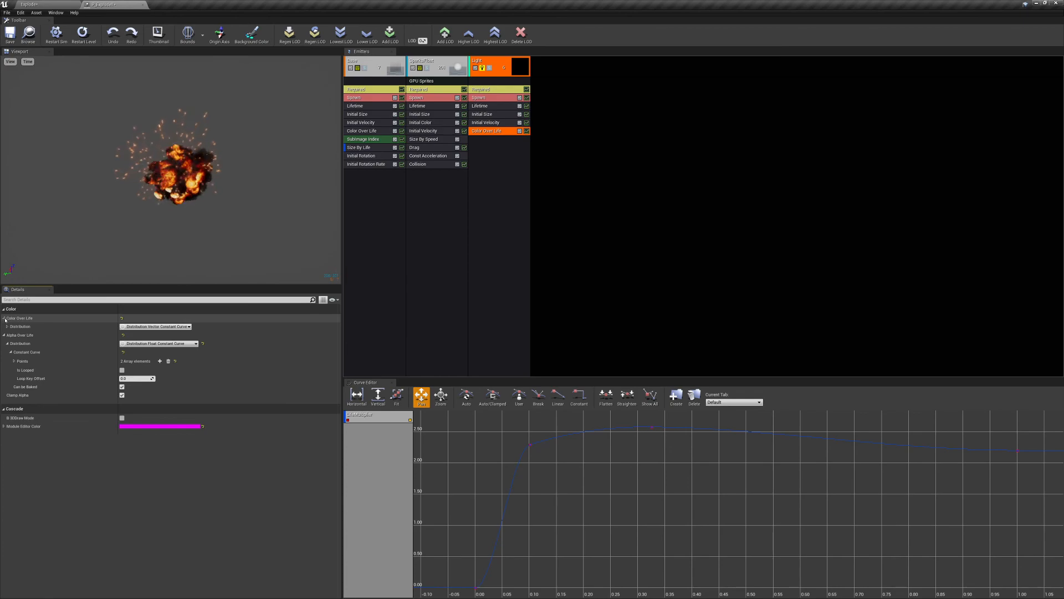
{"action": "left_click", "coordinate": [3, 318]}
{"action": "left_click", "coordinate": [172, 327]}
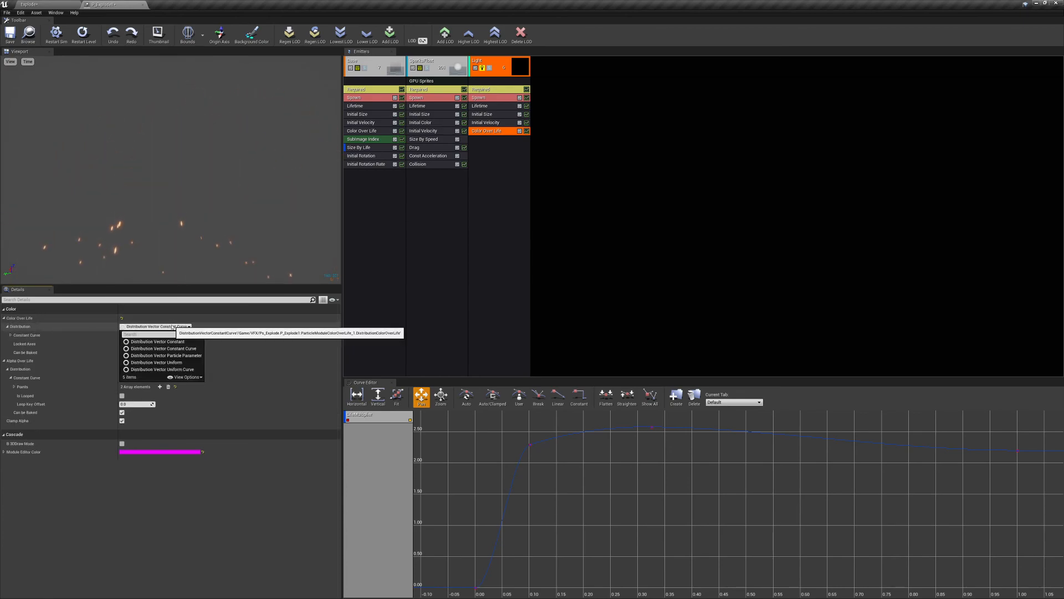
{"action": "left_click", "coordinate": [138, 339]}
{"action": "left_click", "coordinate": [138, 343]}
{"action": "type", "text": "10"}
{"action": "left_click", "coordinate": [131, 352]}
{"action": "type", "text": "2.5"}
{"action": "left_click", "coordinate": [138, 358]}
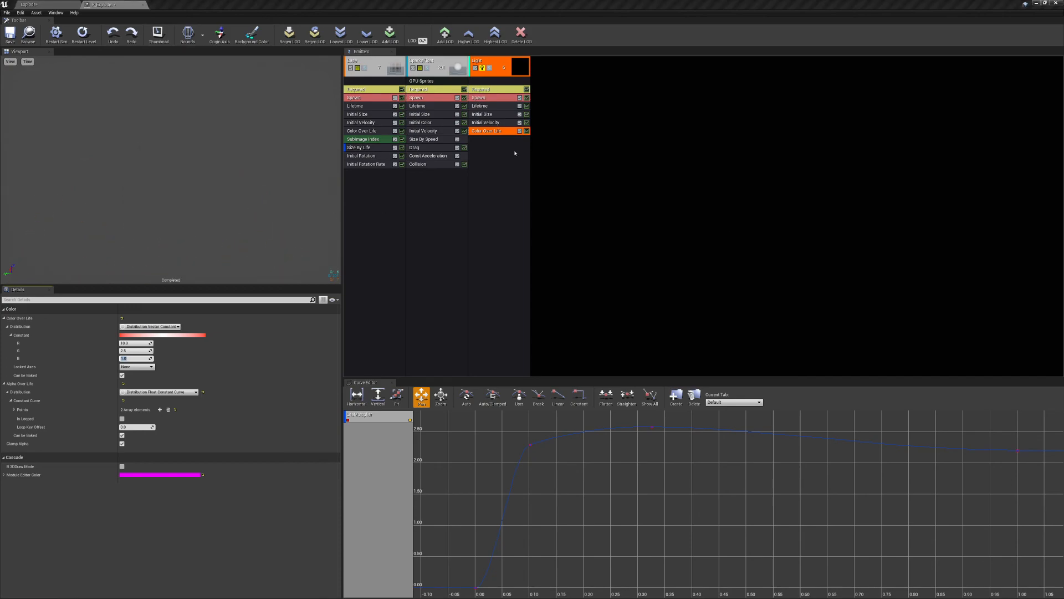
Add an Initial Location module to the Light emitter and open its settings
{"action": "right_click", "coordinate": [478, 148]}
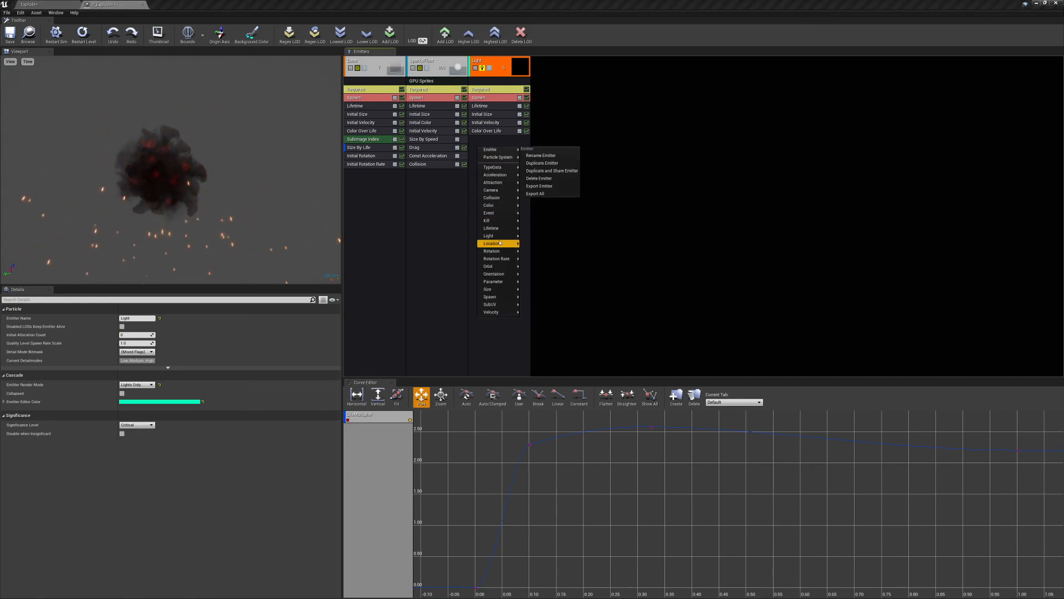
{"action": "mouse_move", "coordinate": [499, 242]}
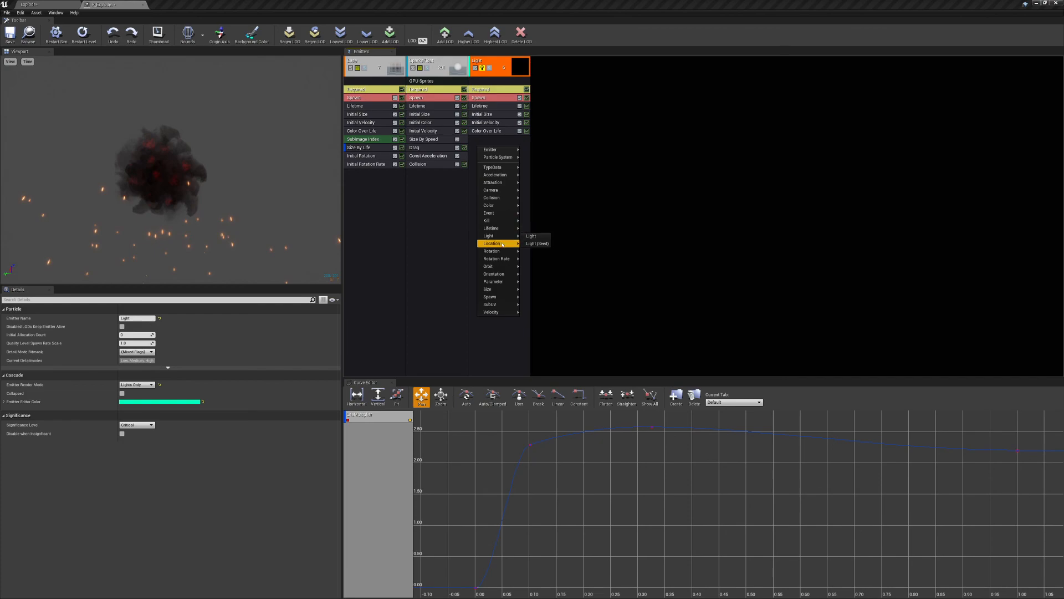
{"action": "left_click", "coordinate": [542, 244]}
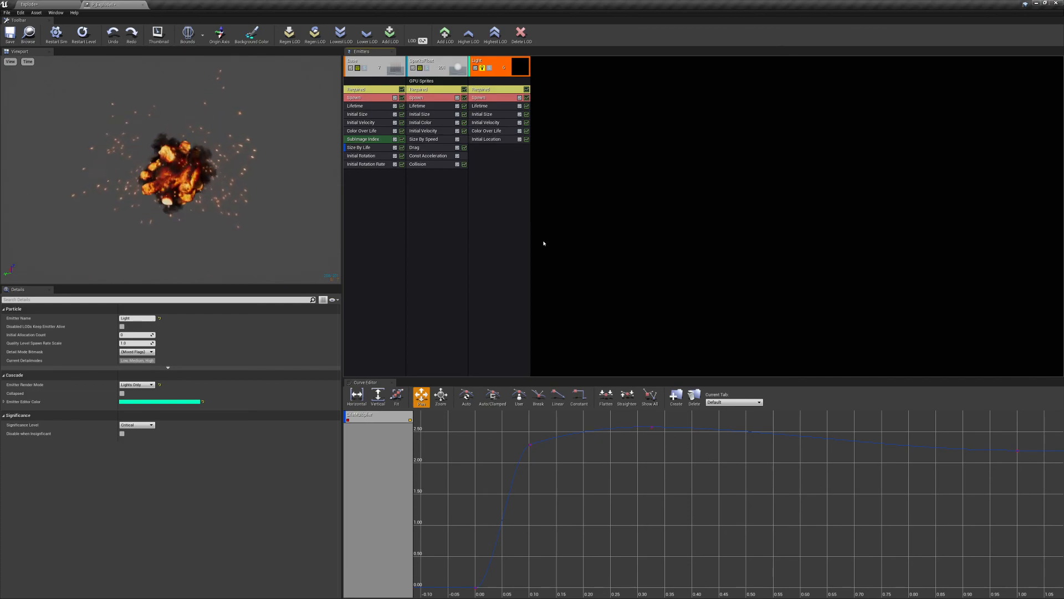
{"action": "left_click", "coordinate": [486, 139]}
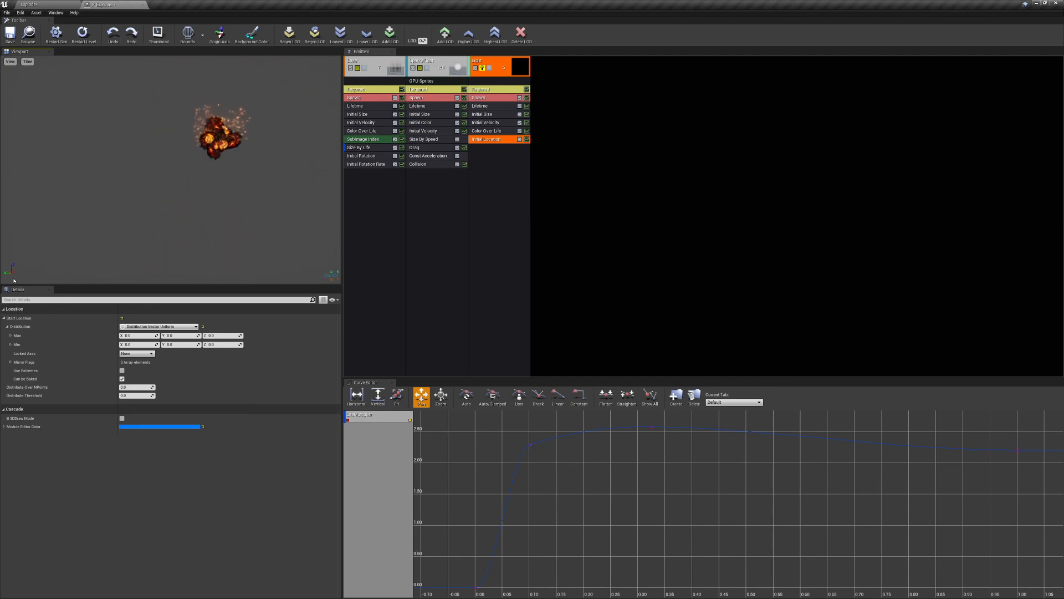
Set the Light emitter's Initial Location to Distribution Vector Constant with X 30
{"action": "left_click", "coordinate": [159, 326]}
{"action": "left_click", "coordinate": [190, 342]}
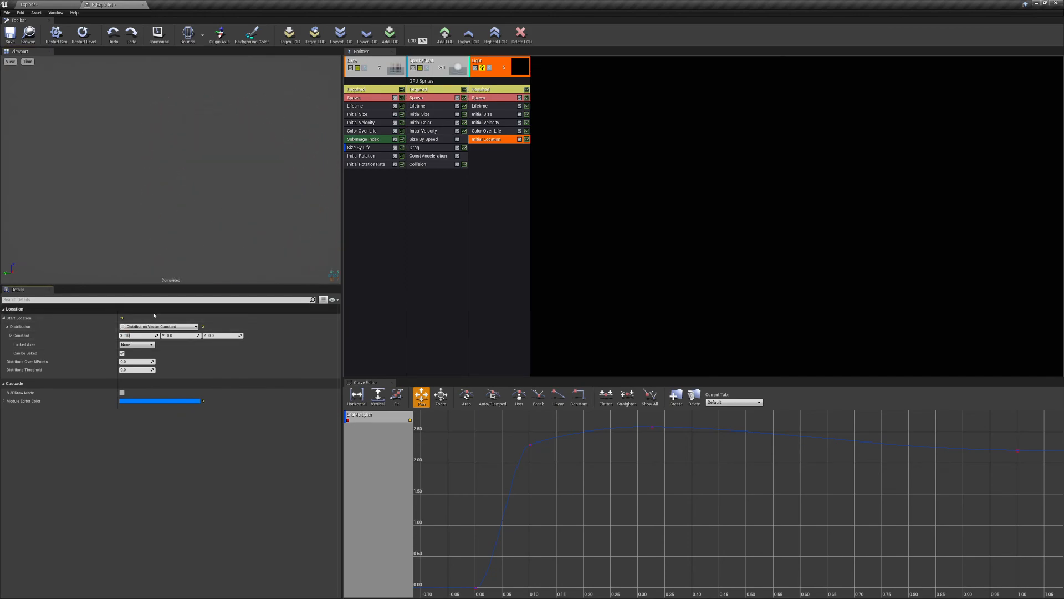
{"action": "key", "text": "Return"}
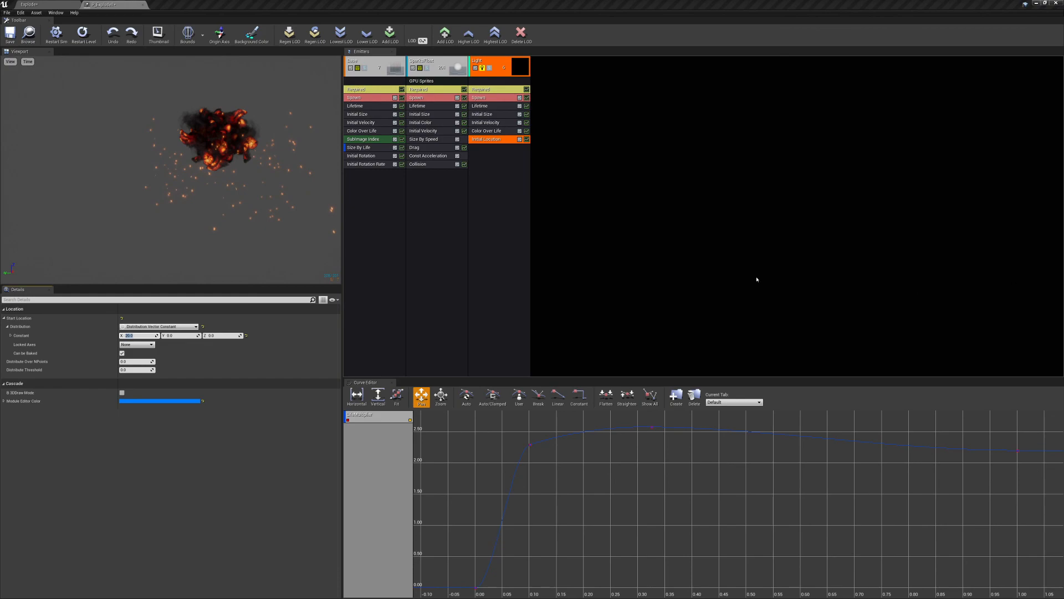
Add a Light module to the Light emitter and open its settings
{"action": "left_click", "coordinate": [488, 190]}
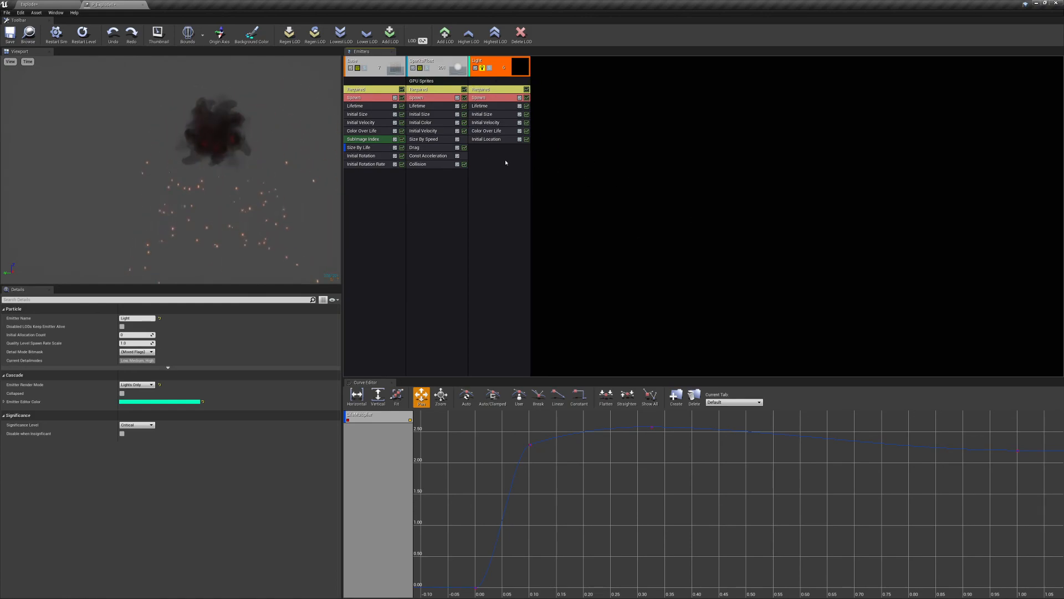
{"action": "right_click", "coordinate": [488, 159]}
{"action": "mouse_move", "coordinate": [503, 250]}
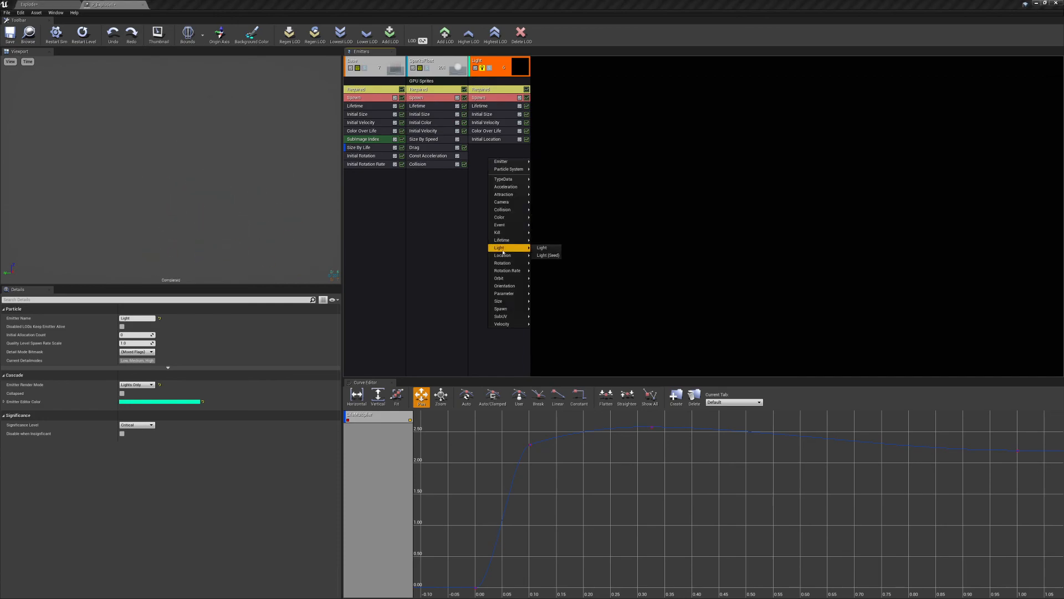
{"action": "left_click", "coordinate": [550, 249]}
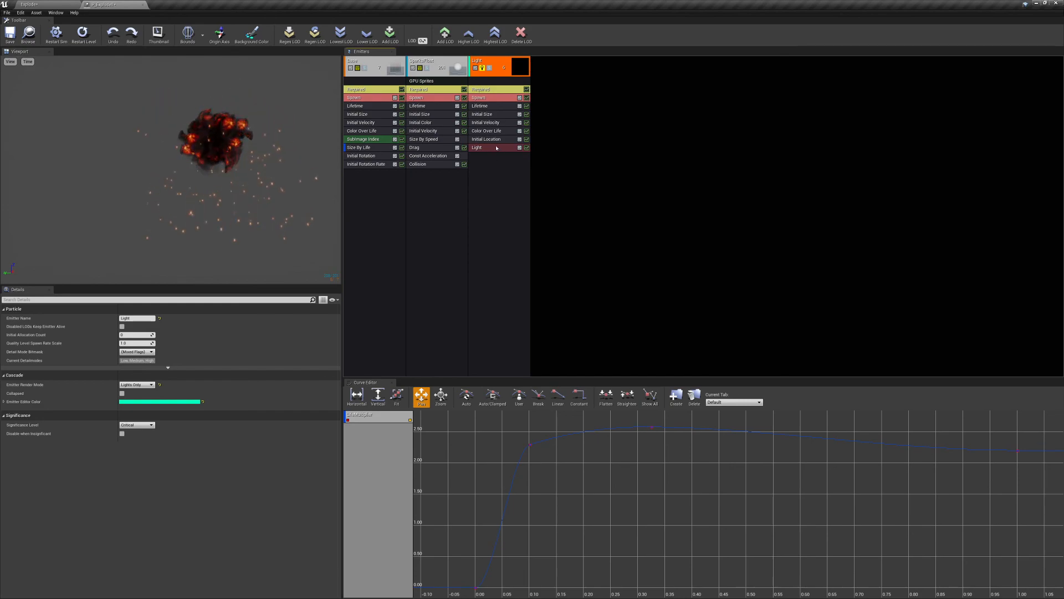
{"action": "left_click", "coordinate": [496, 148]}
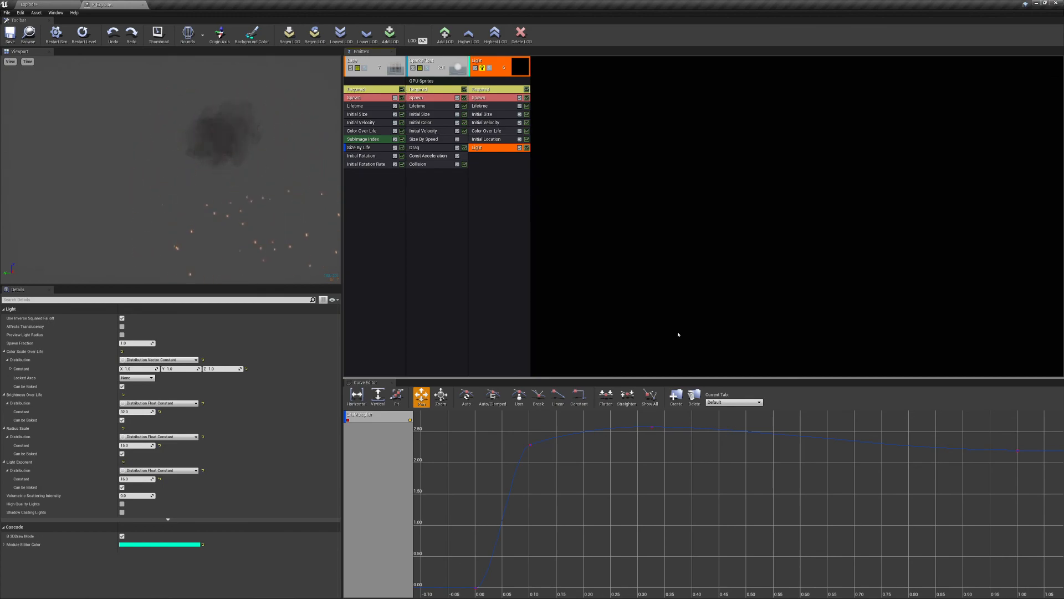
Close the particle editor, then delete the checkered object floating above the level floor and turn off Game View
{"action": "left_click", "coordinate": [143, 5]}
{"action": "mouse_move", "coordinate": [557, 140]}
{"action": "right_mouse_down"}
{"action": "mouse_move", "coordinate": [558, 130]}
{"action": "mouse_move", "coordinate": [557, 141]}
{"action": "right_mouse_up"}
{"action": "key", "text": "s"}
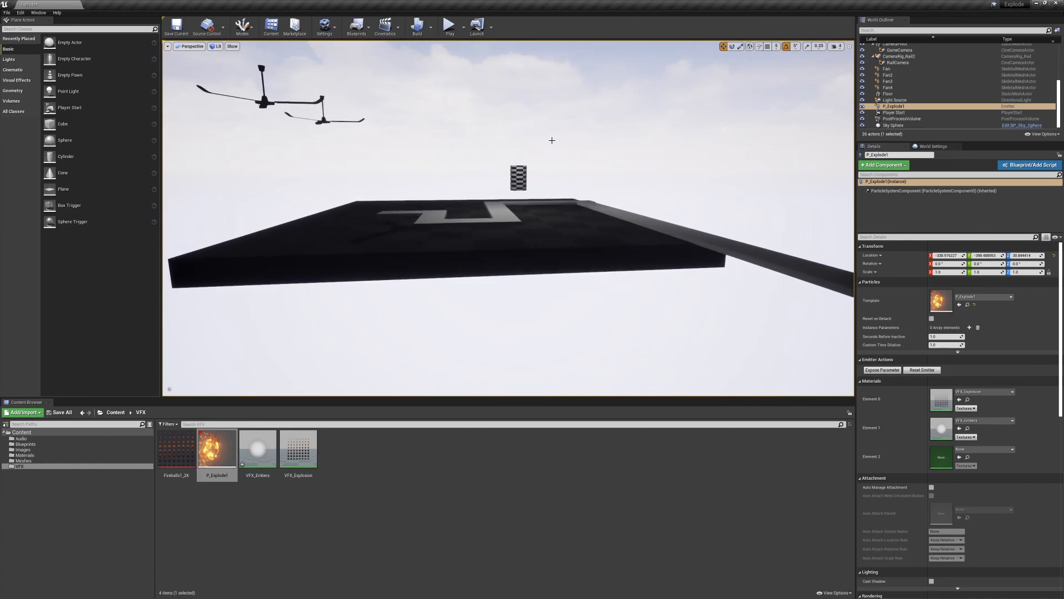
{"action": "left_click", "coordinate": [518, 178]}
{"action": "key", "text": "Delete"}
{"action": "key", "text": "w"}
{"action": "right_click_drag", "start_coordinate": [474, 171], "coordinate": [720, 171]}
{"action": "right_click_drag", "start_coordinate": [508, 218], "coordinate": [482, 217]}
{"action": "right_click_drag", "start_coordinate": [404, 178], "coordinate": [439, 164]}
{"action": "key", "text": "g"}
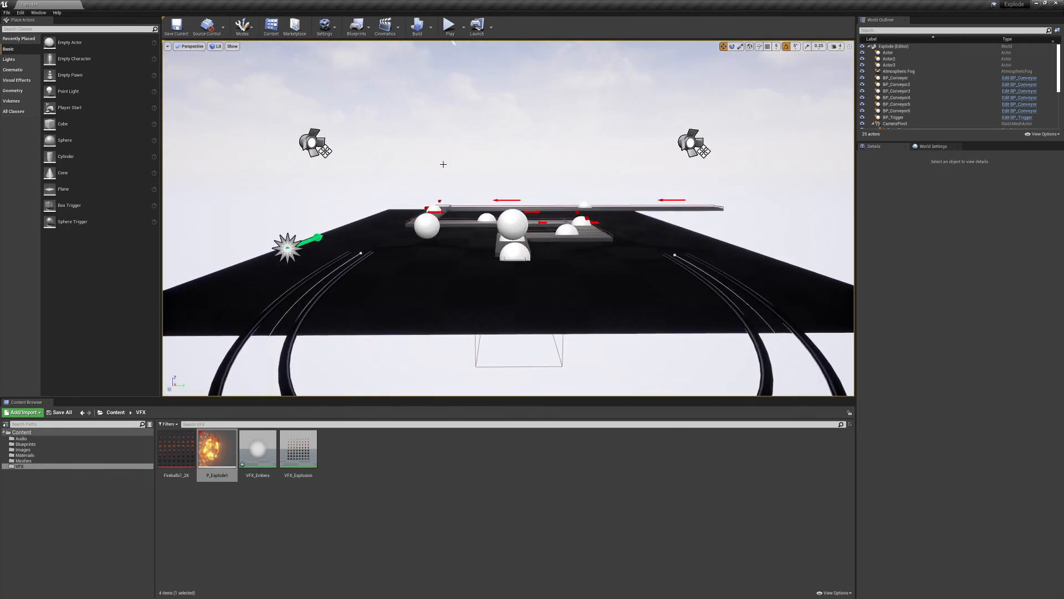
Open the Level Blueprint and locate the Barrel's DestroyActor node in the Explode section
{"action": "left_click", "coordinate": [357, 26]}
{"action": "left_click", "coordinate": [379, 79]}
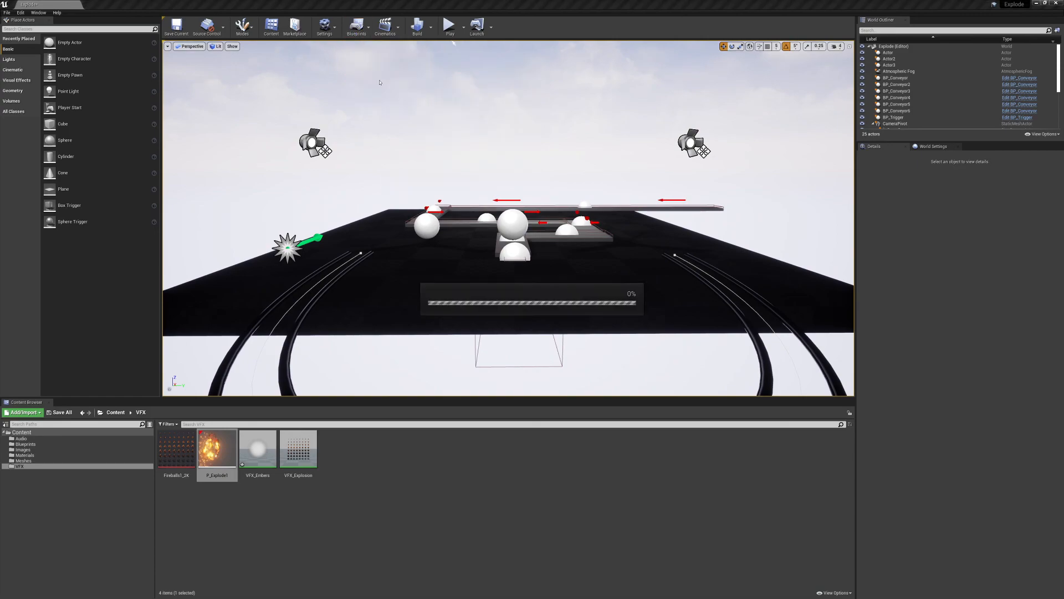
{"action": "scroll", "coordinate": [545, 206], "scroll_direction": "down", "scroll_amount": 7}
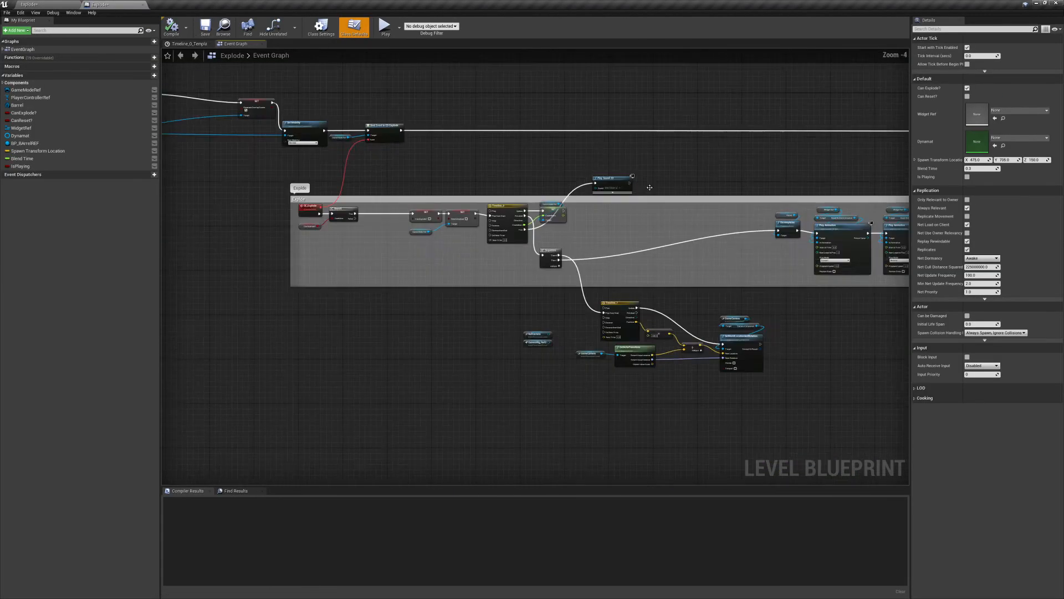
{"action": "right_click_drag", "start_coordinate": [546, 206], "coordinate": [409, 318]}
{"action": "scroll", "coordinate": [471, 239], "scroll_direction": "up", "scroll_amount": 12}
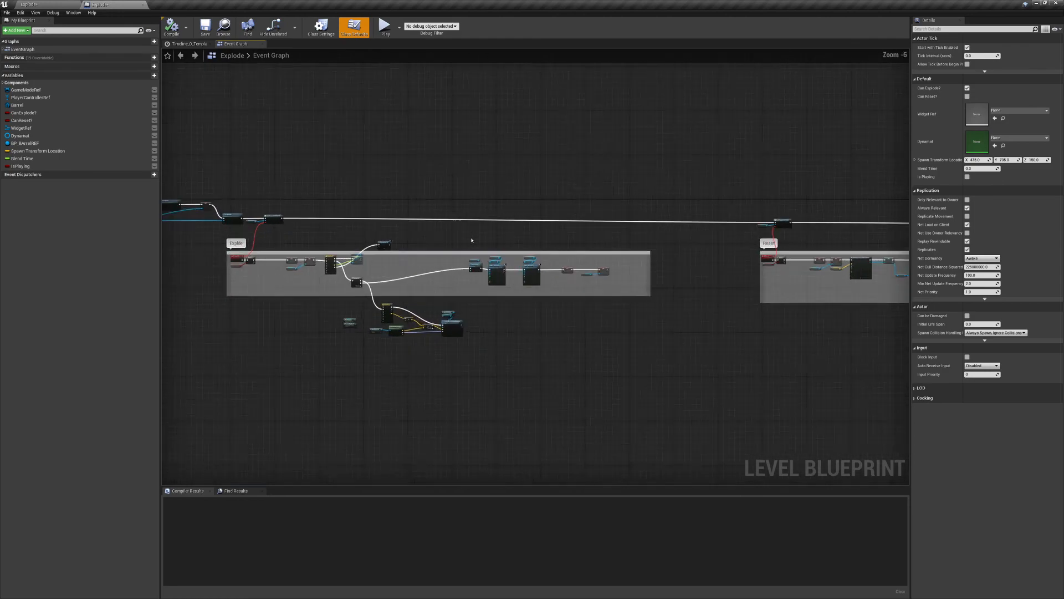
{"action": "left_click_drag", "start_coordinate": [388, 242], "coordinate": [442, 301]}
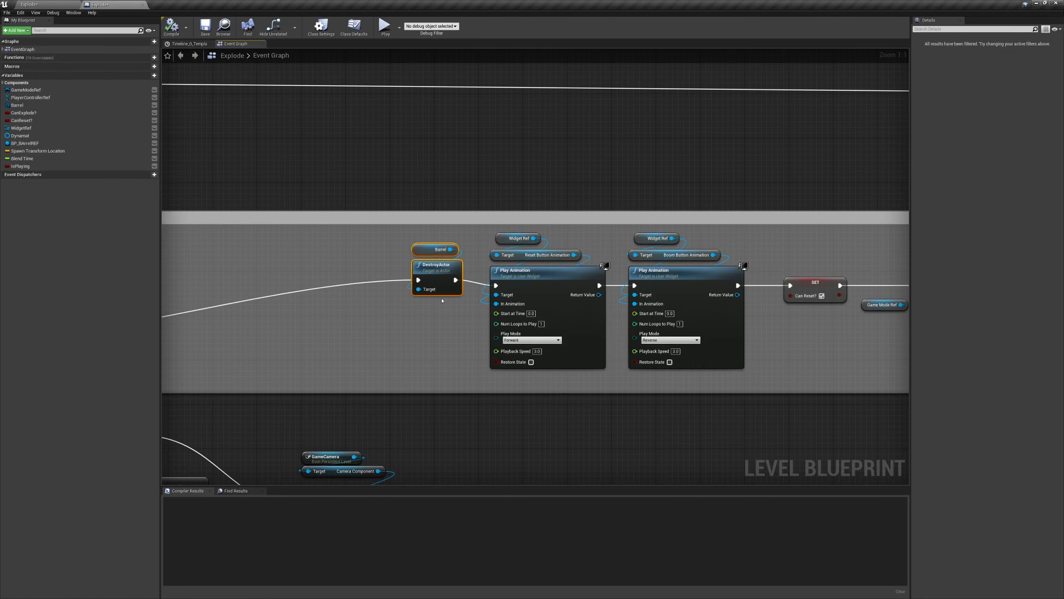
{"action": "right_click_drag", "start_coordinate": [288, 255], "coordinate": [457, 244]}
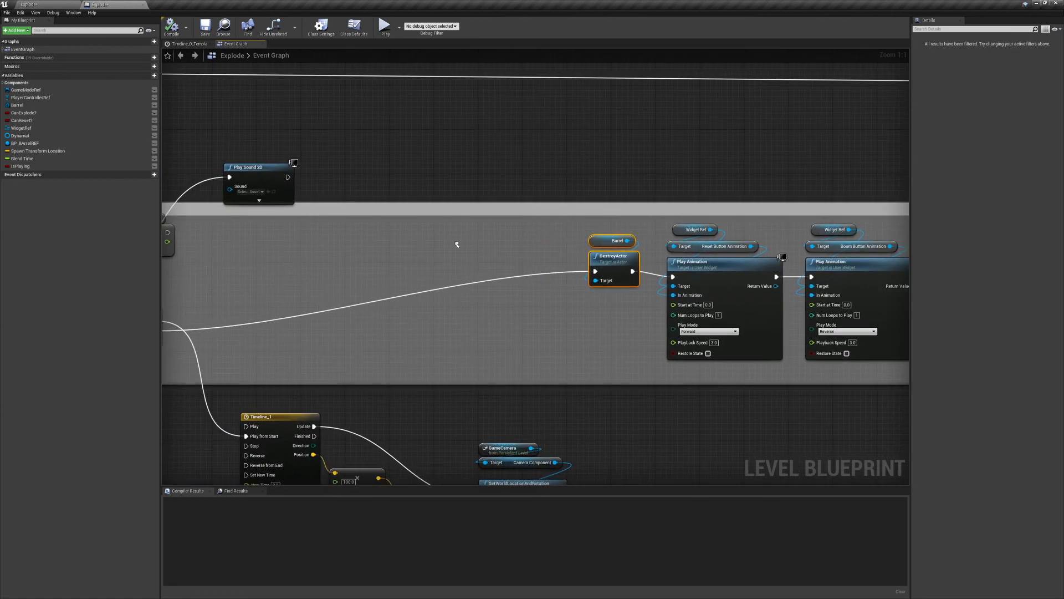
Add a Spawn Emitter at Location node in the Explode section, just ahead of the DestroyActor node
{"action": "right_click", "coordinate": [396, 281]}
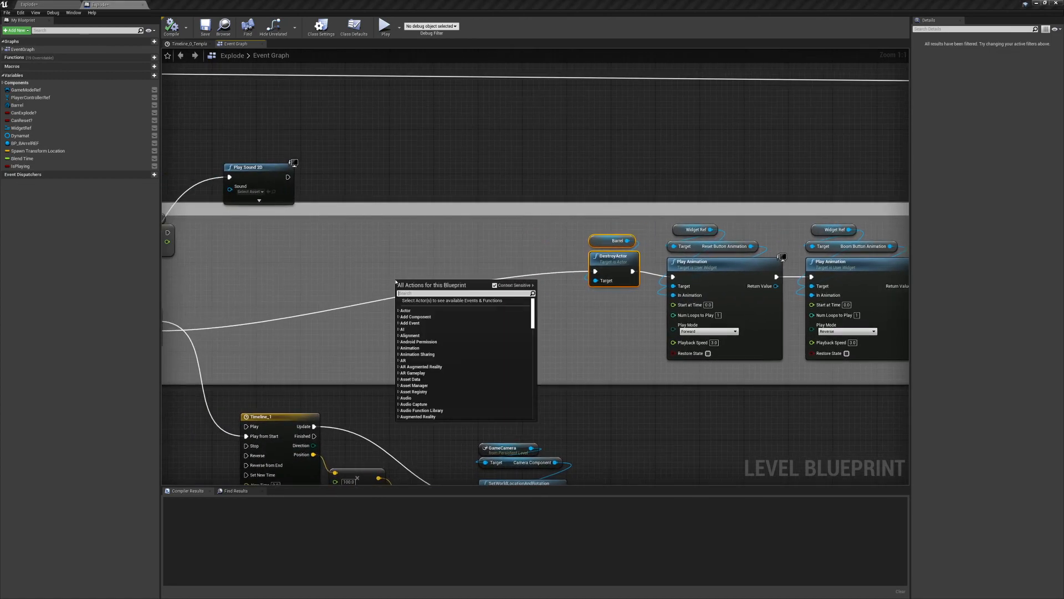
{"action": "type", "text": "spawnem"}
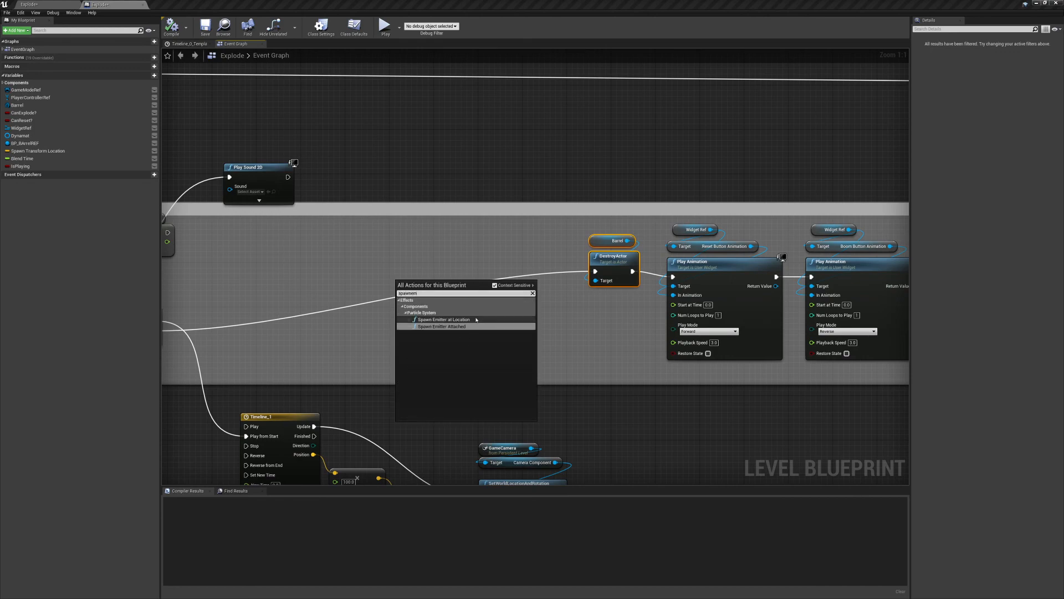
{"action": "left_click", "coordinate": [444, 319]}
{"action": "left_click_drag", "start_coordinate": [437, 285], "coordinate": [464, 229]}
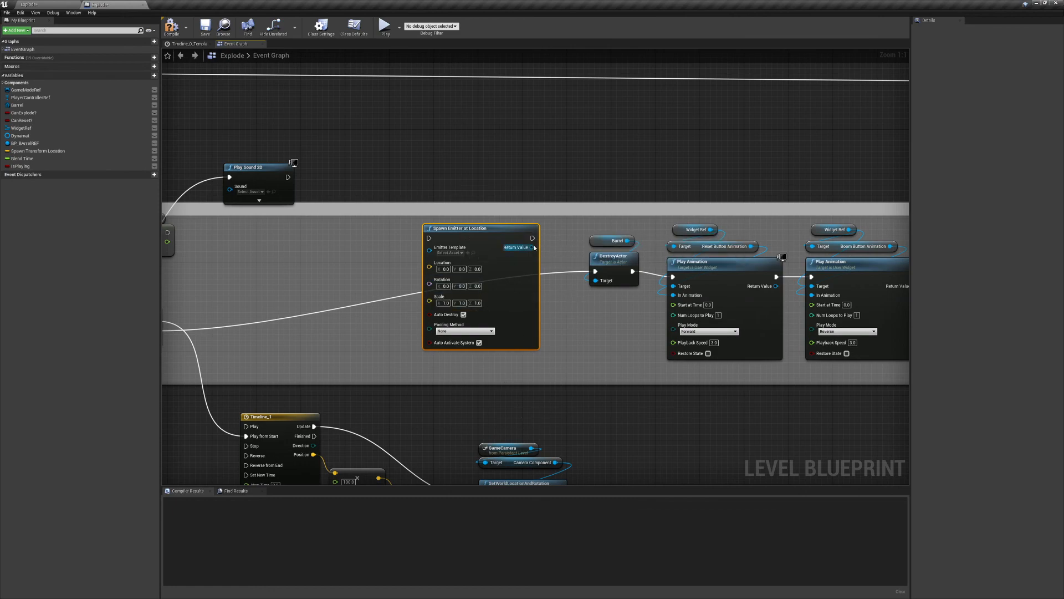
Wire the execution flow from the Sequence node's Then 1 through Spawn Emitter at Location into DestroyActor
{"action": "right_click_drag", "start_coordinate": [255, 363], "coordinate": [324, 354]}
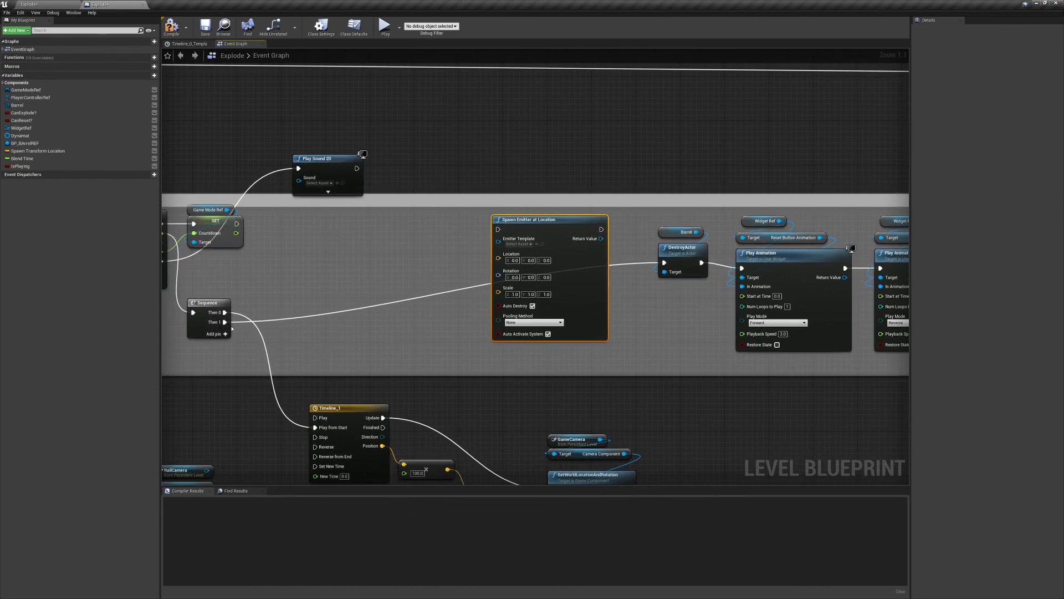
{"action": "left_click_drag", "start_coordinate": [224, 322], "coordinate": [498, 229]}
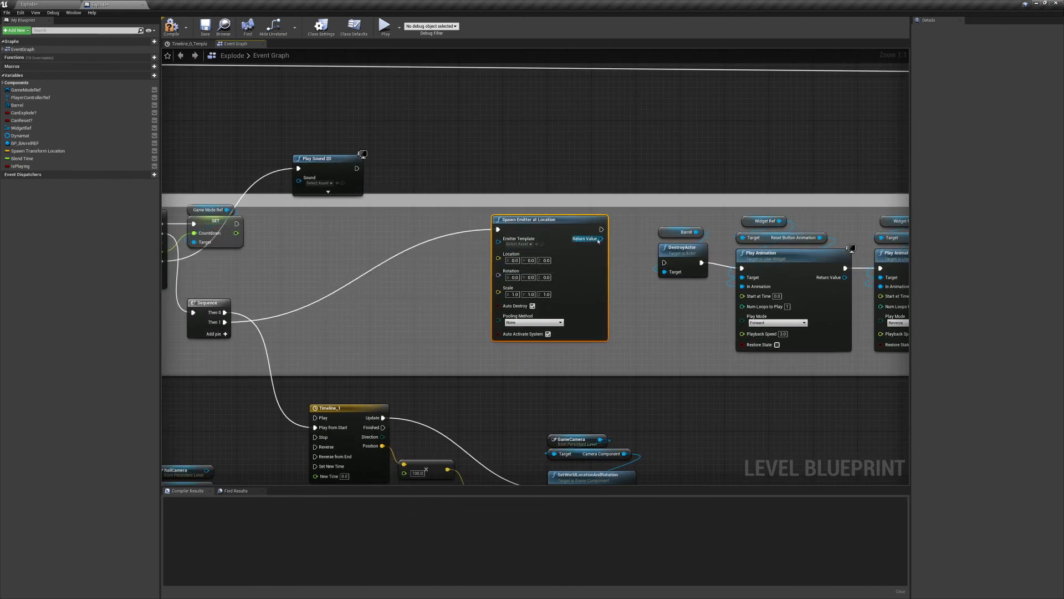
{"action": "left_click_drag", "start_coordinate": [602, 229], "coordinate": [664, 262]}
{"action": "left_click_drag", "start_coordinate": [582, 221], "coordinate": [588, 221]}
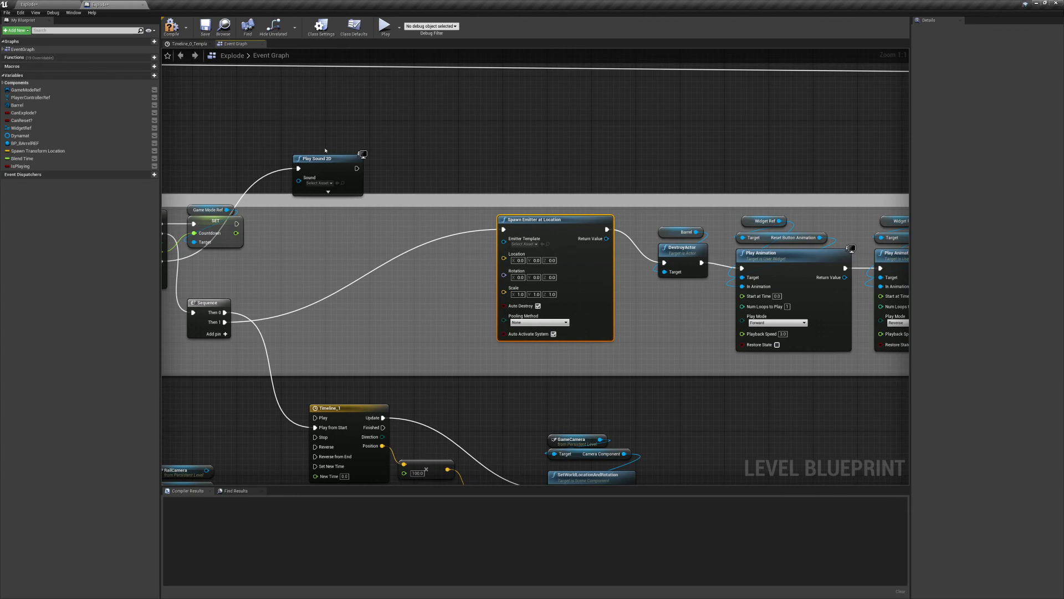
Delete the Play Sound 2D node and set the Spawn Emitter's Emitter Template to P_Explode1
{"action": "left_click", "coordinate": [350, 178]}
{"action": "key", "text": "Delete"}
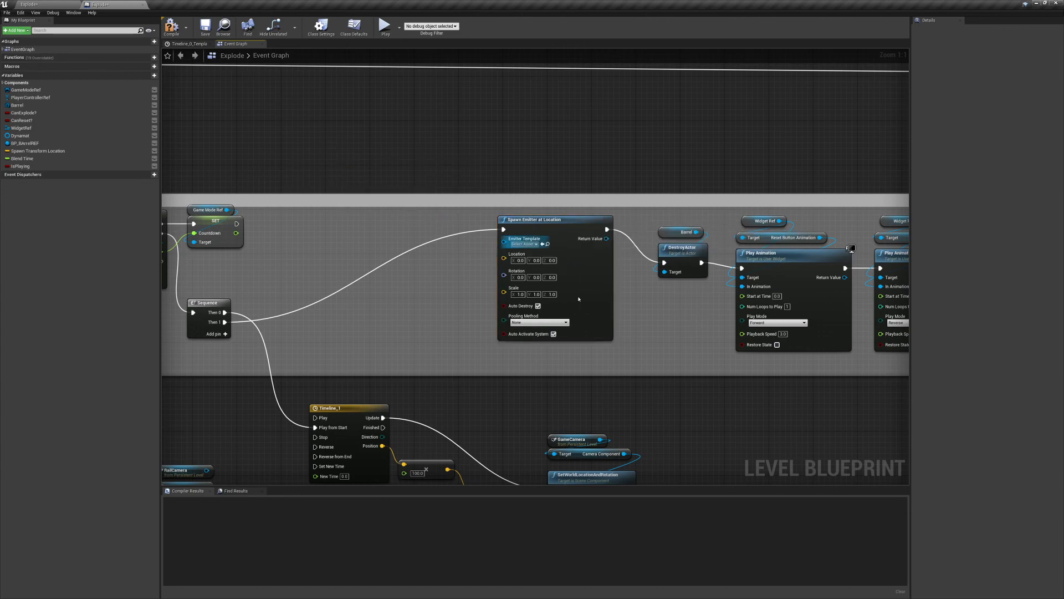
{"action": "left_click", "coordinate": [534, 244]}
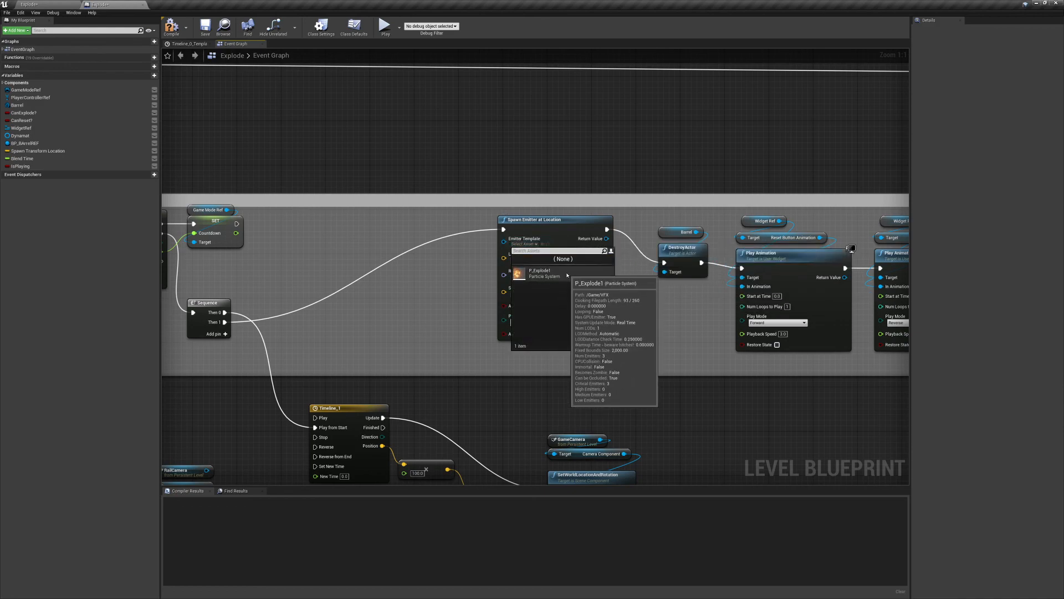
{"action": "left_click", "coordinate": [567, 274]}
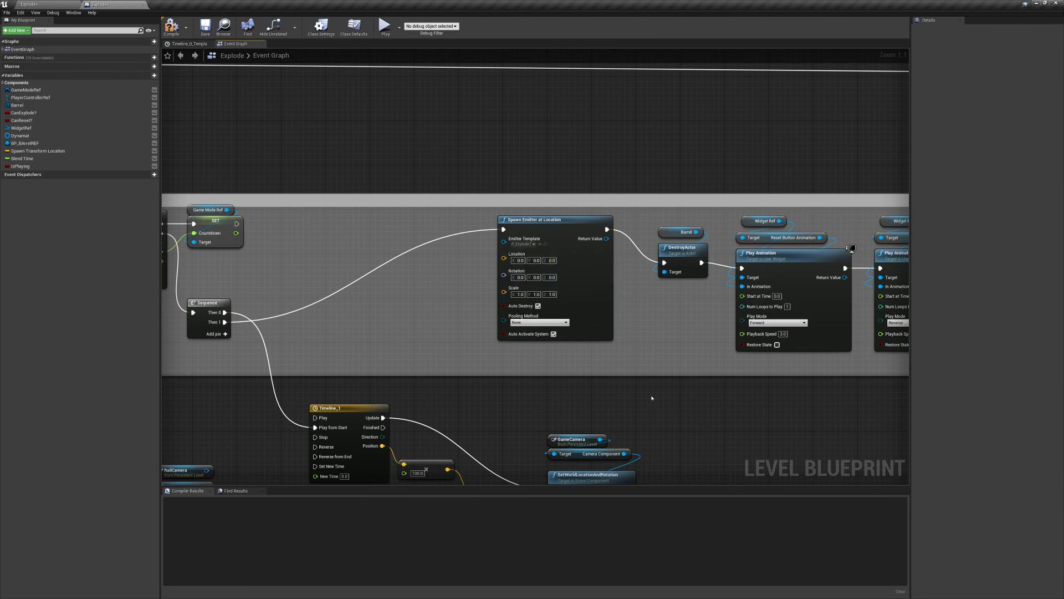
Duplicate the Barrel reference near the Sequence node and add a GetWorldLocation node for its Static Mesh Component
{"action": "left_click", "coordinate": [667, 229]}
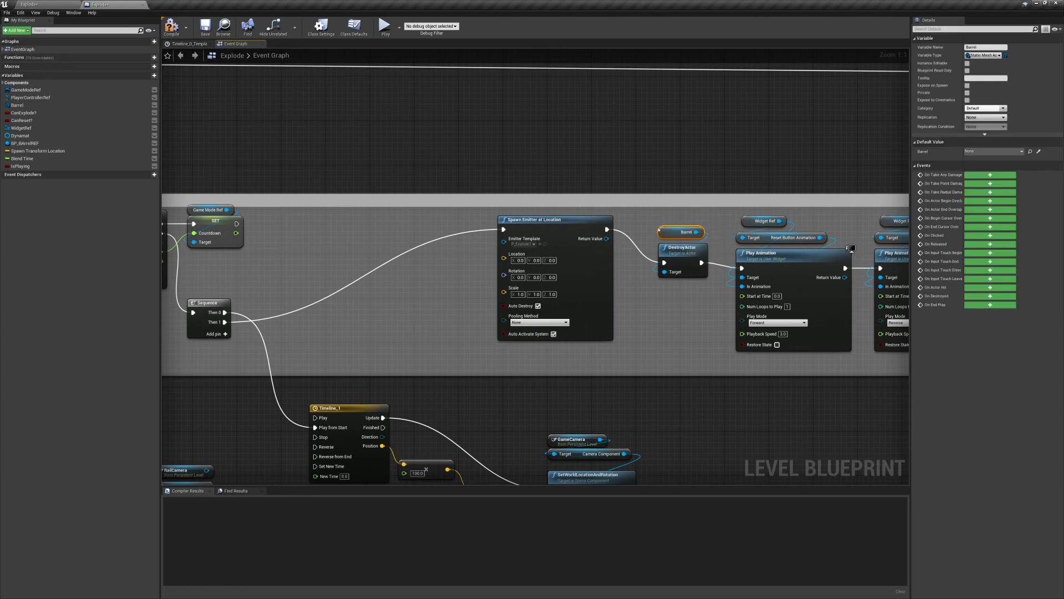
{"action": "right_click_drag", "start_coordinate": [595, 286], "coordinate": [618, 292]}
{"action": "key", "text": "ctrl+v"}
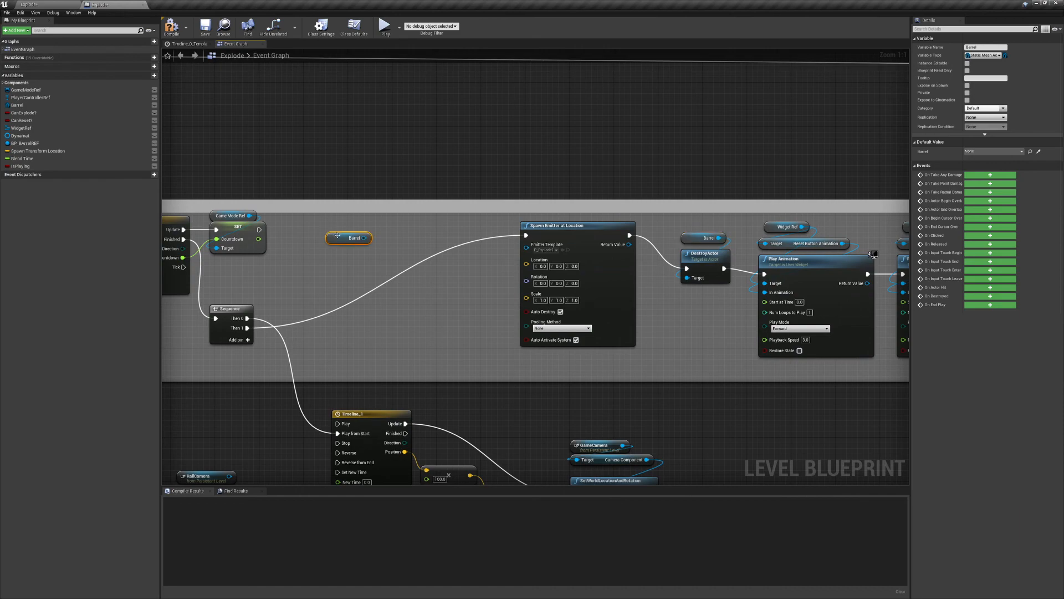
{"action": "left_click_drag", "start_coordinate": [364, 237], "coordinate": [357, 254]}
{"action": "type", "text": "getlo"}
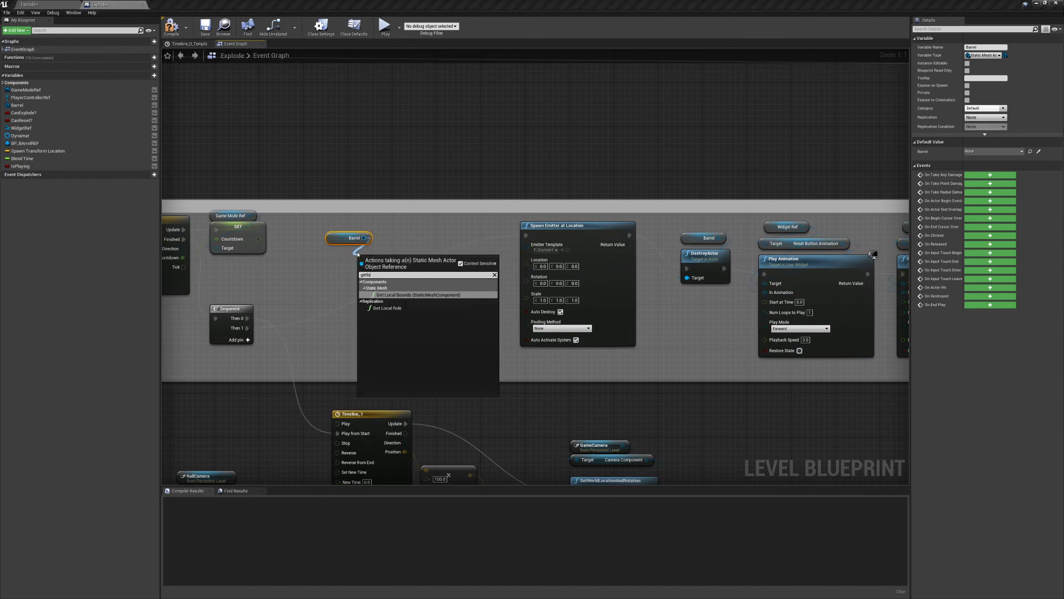
{"action": "key", "text": "BackSpace"}
{"action": "key", "text": "BackSpace"}
{"action": "type", "text": "w"}
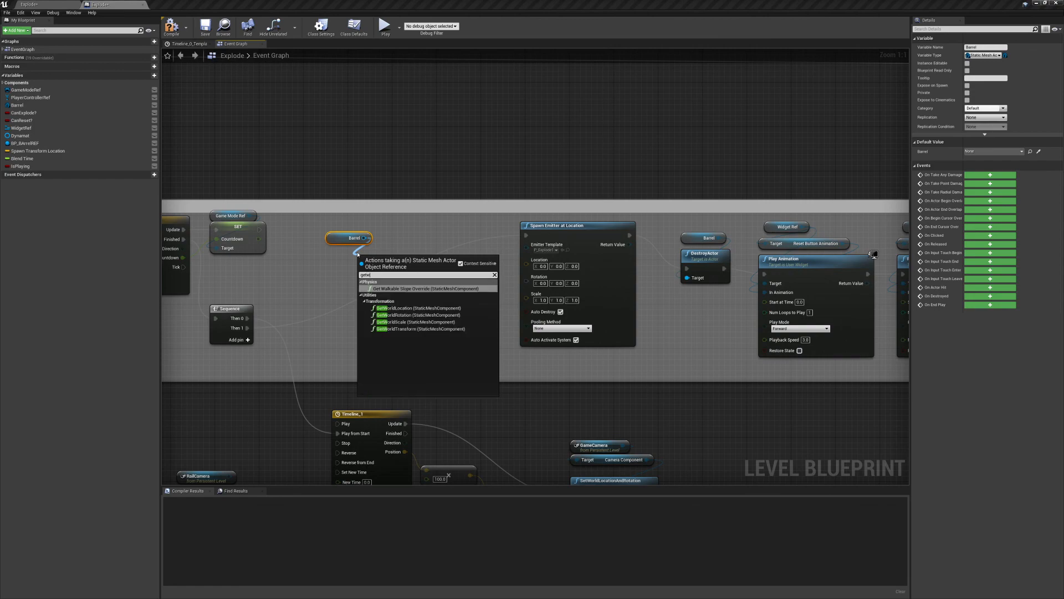
{"action": "type", "text": "orldlo"}
{"action": "key", "text": "Return"}
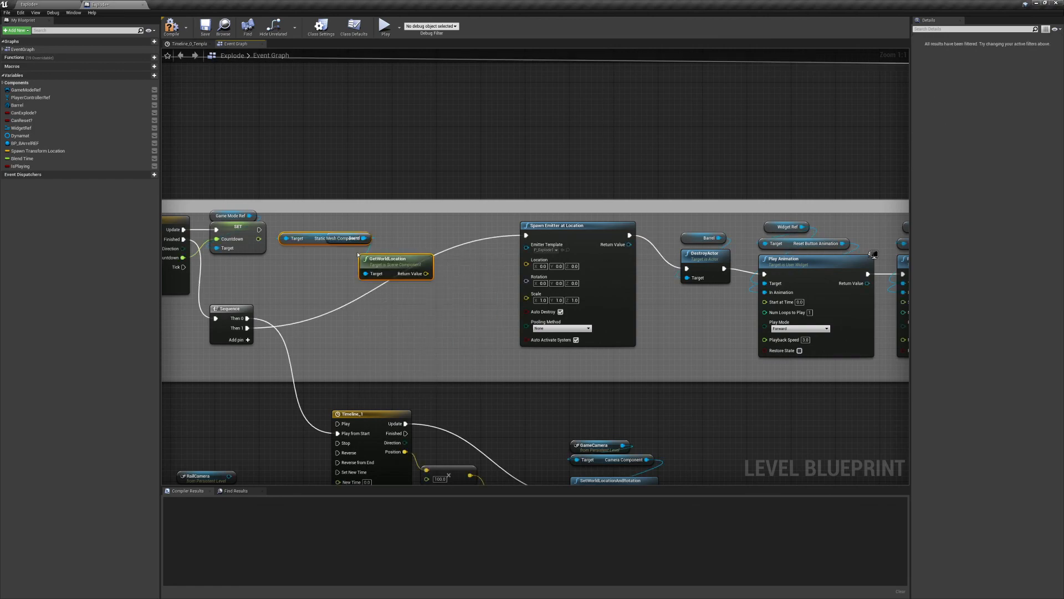
Connect GetWorldLocation to the Spawn Emitter's Location and stack the Barrel, Static Mesh Component and GetWorldLocation nodes above it
{"action": "left_click_drag", "start_coordinate": [425, 274], "coordinate": [527, 260]}
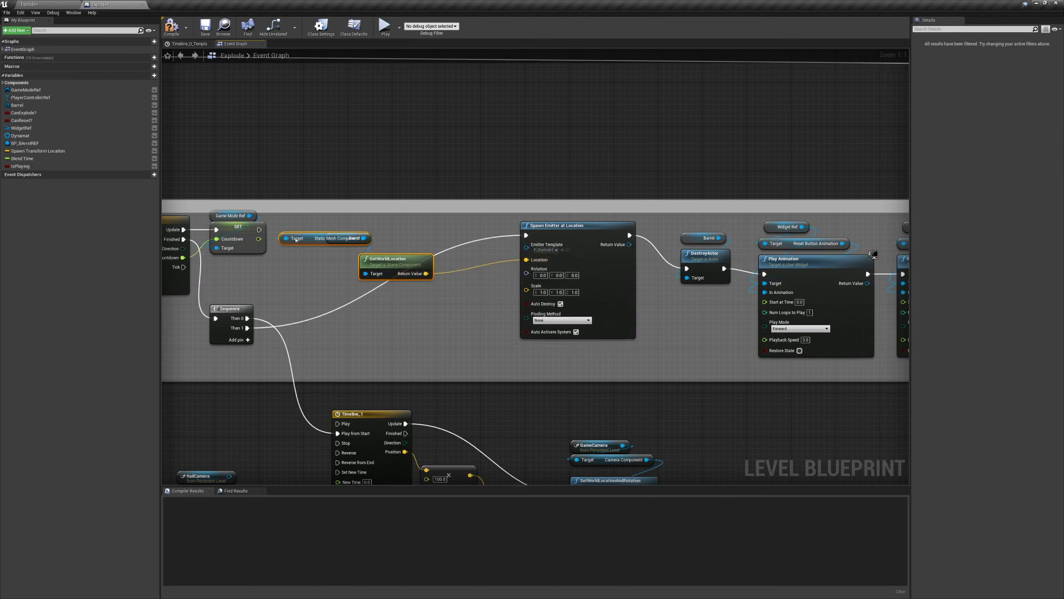
{"action": "left_click_drag", "start_coordinate": [298, 239], "coordinate": [418, 284]}
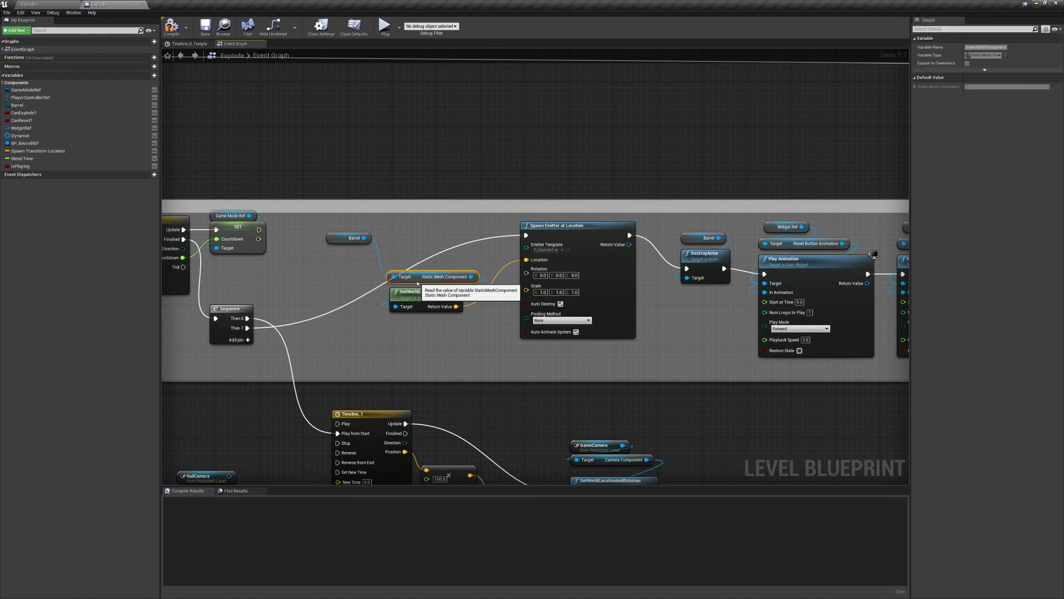
{"action": "left_click_drag", "start_coordinate": [332, 241], "coordinate": [538, 198]}
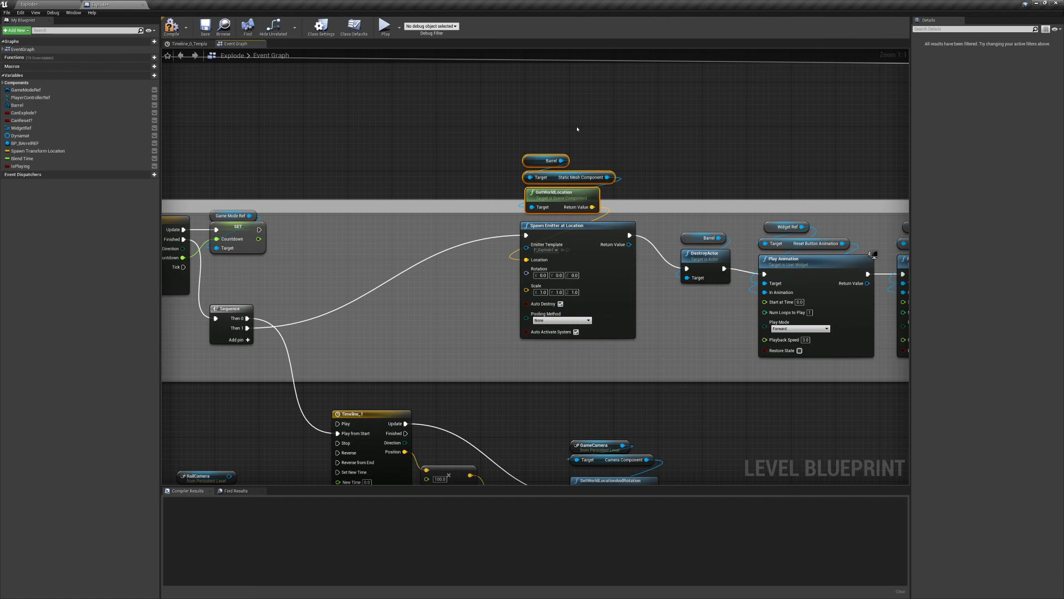
{"action": "left_click", "coordinate": [474, 164]}
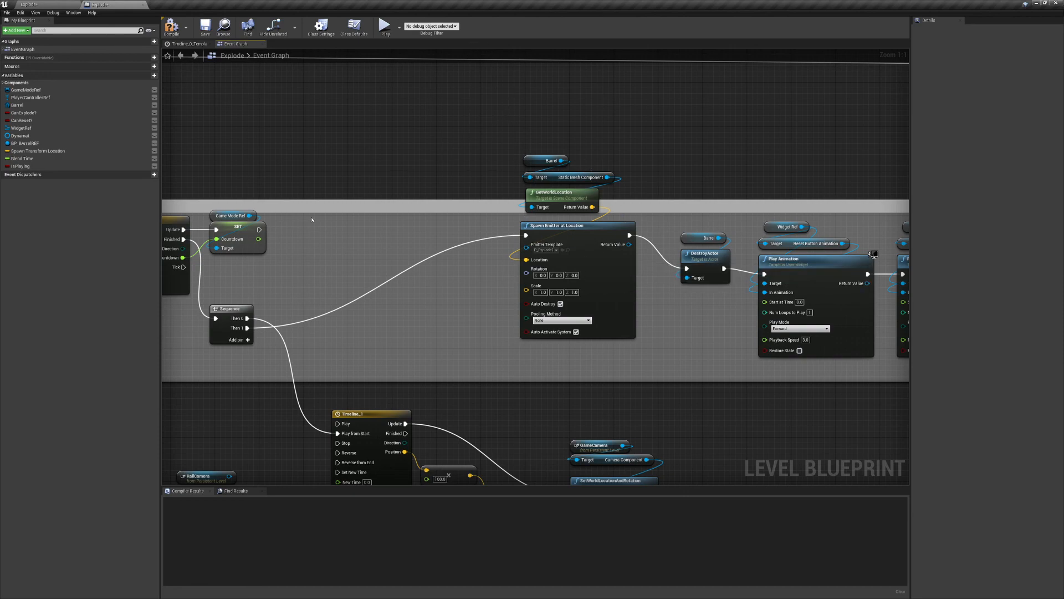
Compile the Level Blueprint, then briefly run the level in the main editor and stop it
{"action": "left_click", "coordinate": [172, 26]}
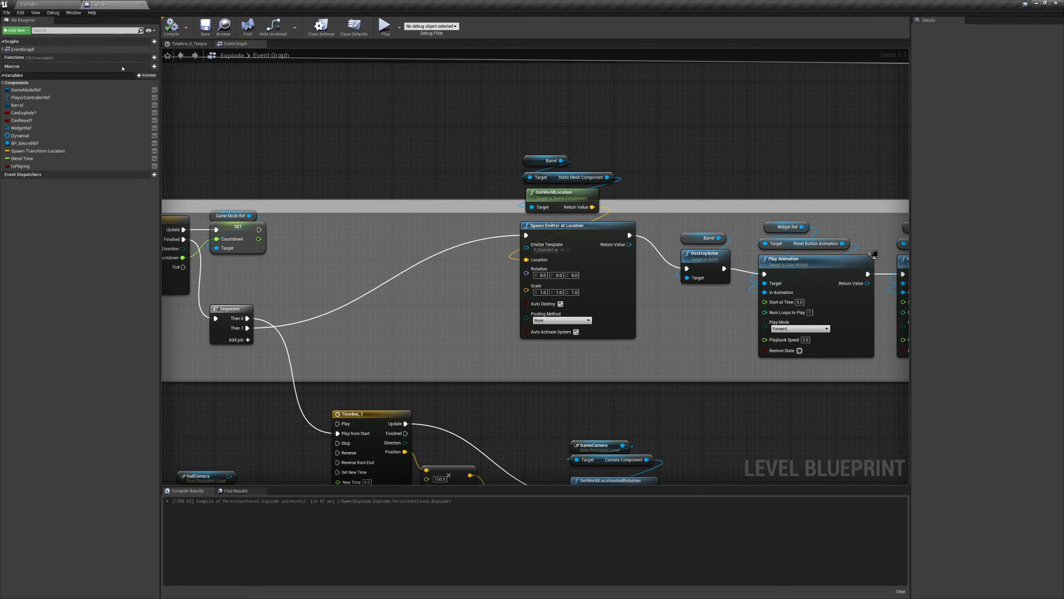
{"action": "left_click", "coordinate": [29, 4]}
{"action": "left_click", "coordinate": [449, 25]}
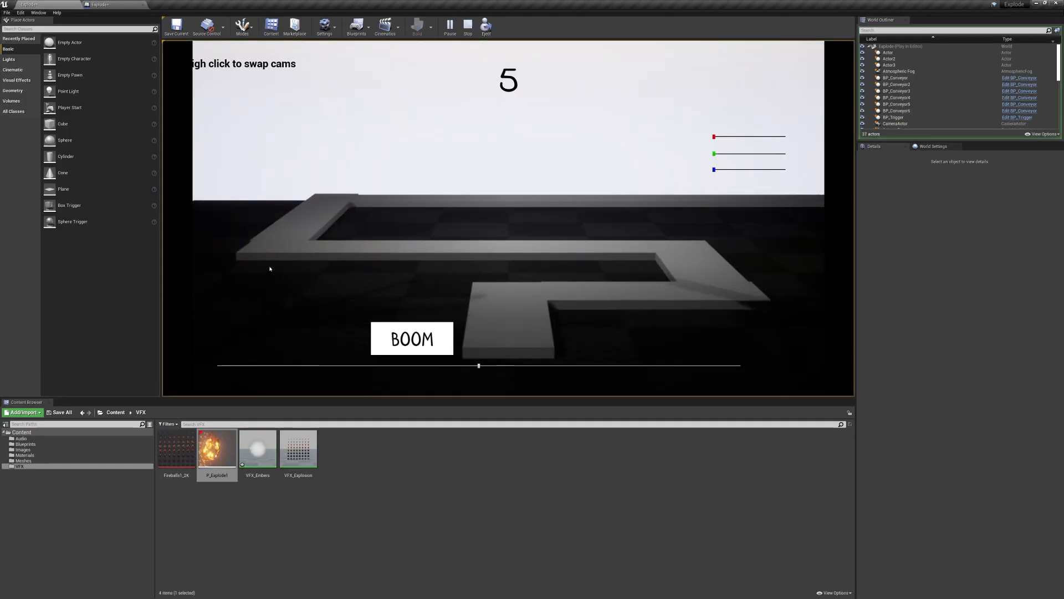
{"action": "key", "text": "Escape"}
Delete the placed P_Explode1 emitter from the level and play the level again
{"action": "right_click_drag", "start_coordinate": [239, 161], "coordinate": [206, 173]}
{"action": "left_click", "coordinate": [401, 228]}
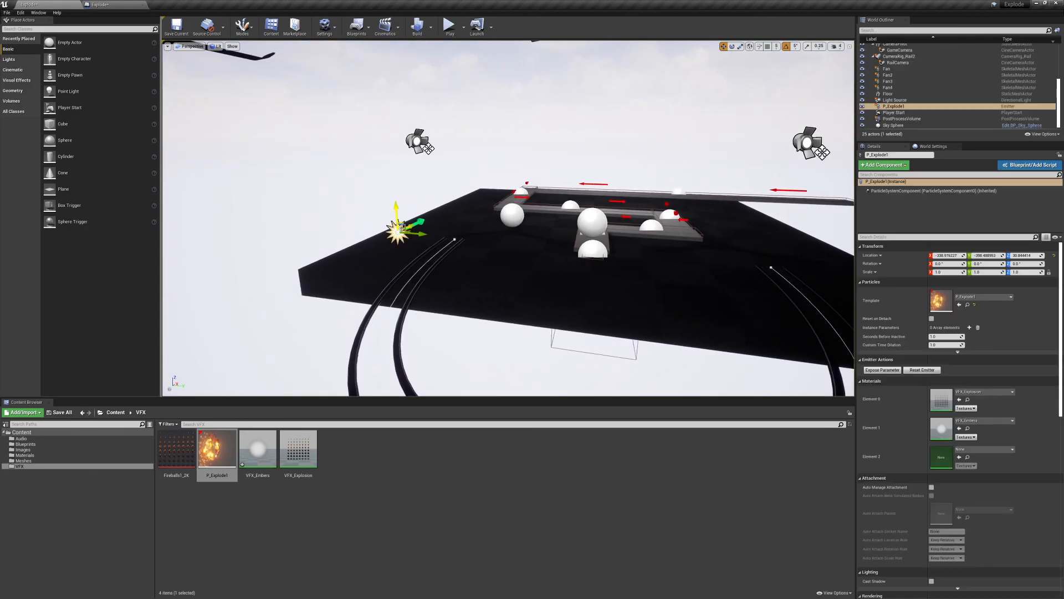
{"action": "key", "text": "Delete"}
{"action": "left_click", "coordinate": [448, 25]}
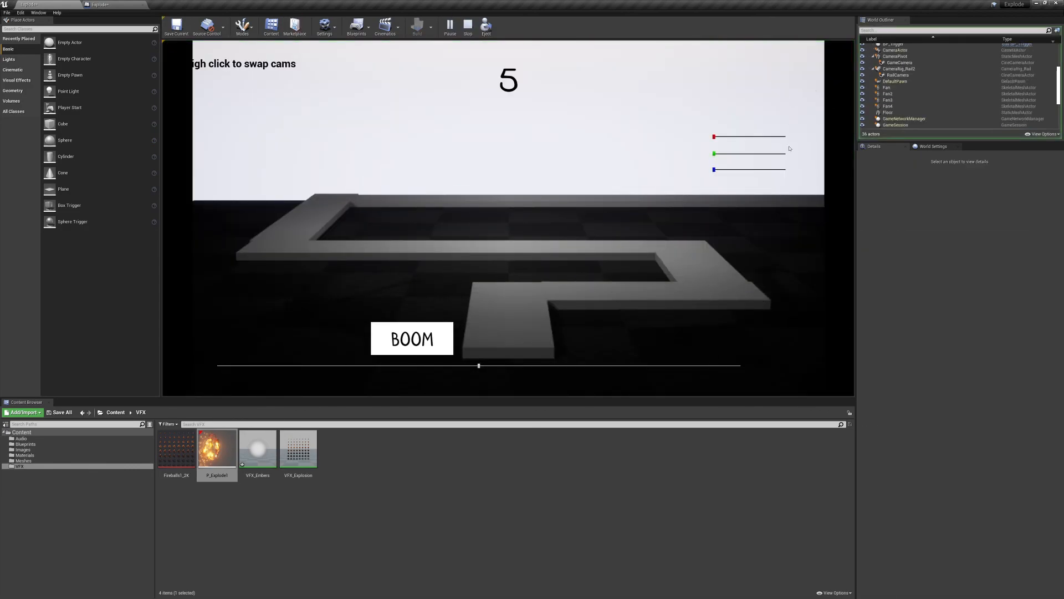
Test the barrel explosion in the running level with BOOM and RESET several times, and stop playing
{"action": "left_click", "coordinate": [421, 343]}
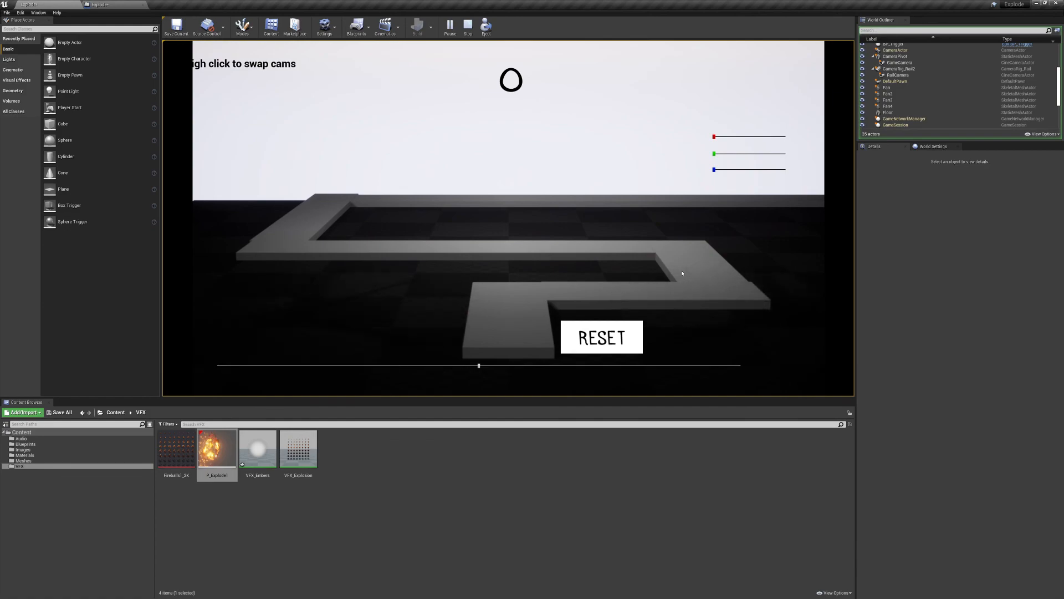
{"action": "left_click", "coordinate": [605, 350]}
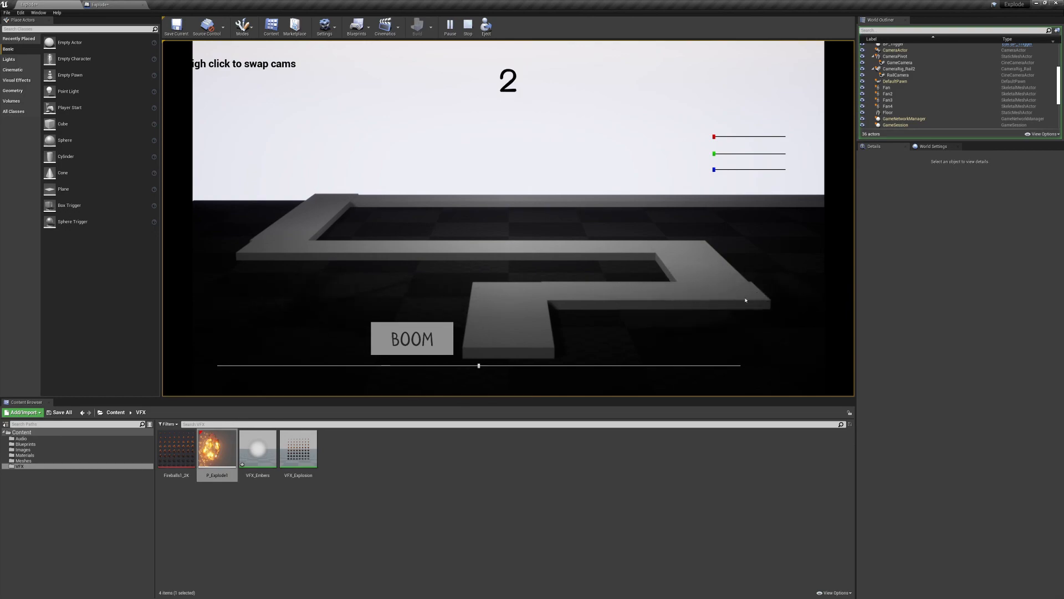
{"action": "left_click", "coordinate": [595, 347]}
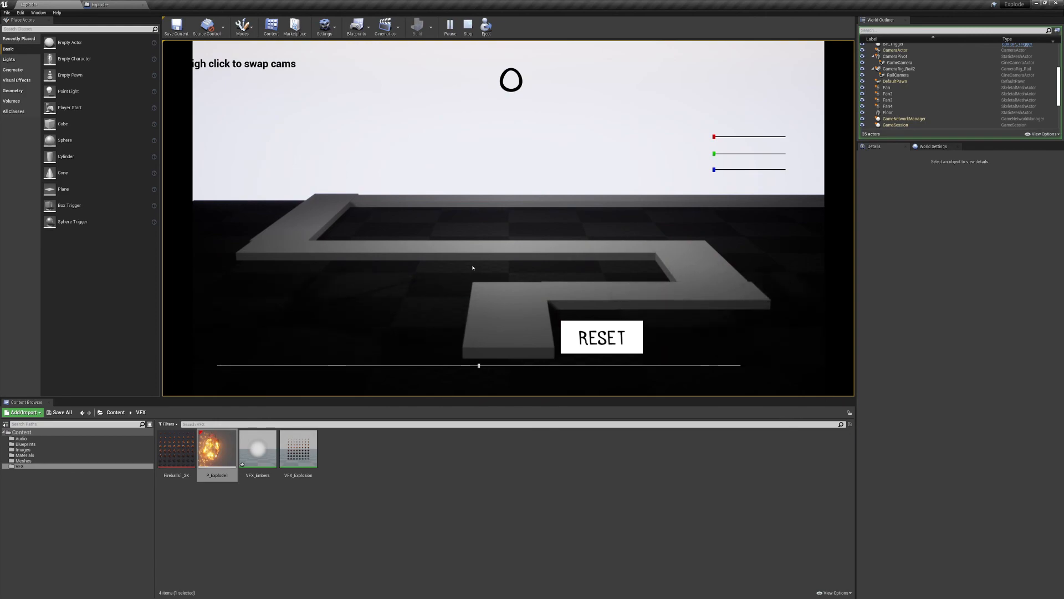
{"action": "key", "text": "Escape"}
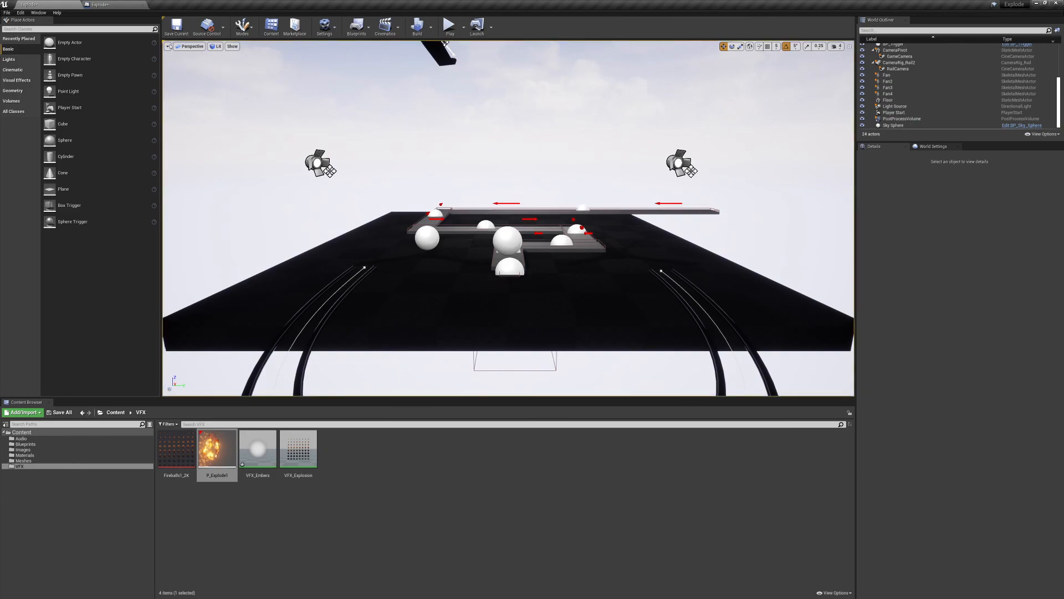
Return to the Level Blueprint and select the Spawn Emitter at Location node together with its Barrel, Static Mesh Component and GetWorldLocation nodes
{"action": "left_click", "coordinate": [126, 5]}
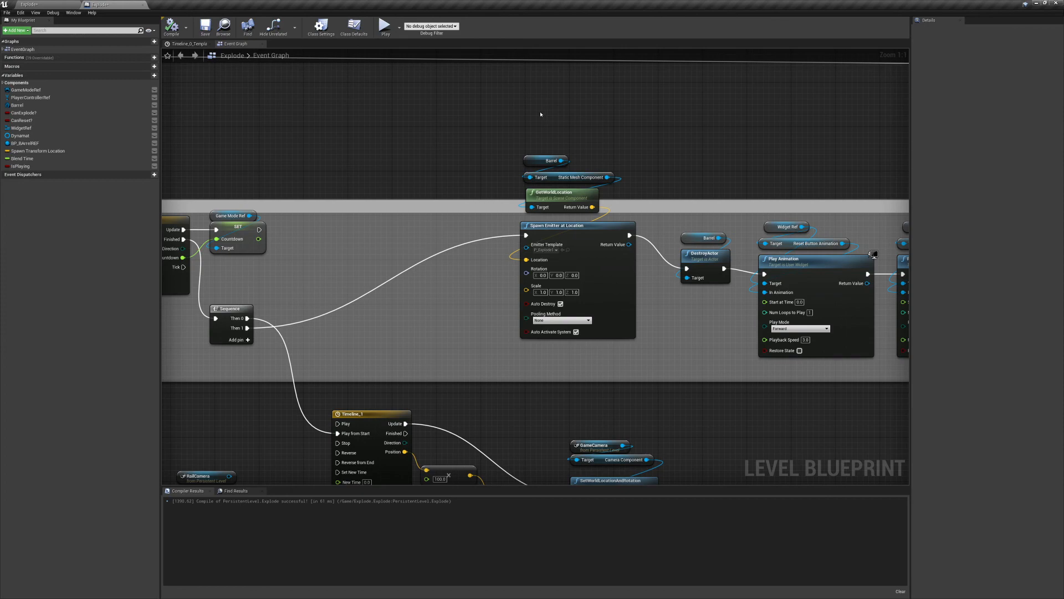
{"action": "left_click_drag", "start_coordinate": [538, 167], "coordinate": [526, 219]}
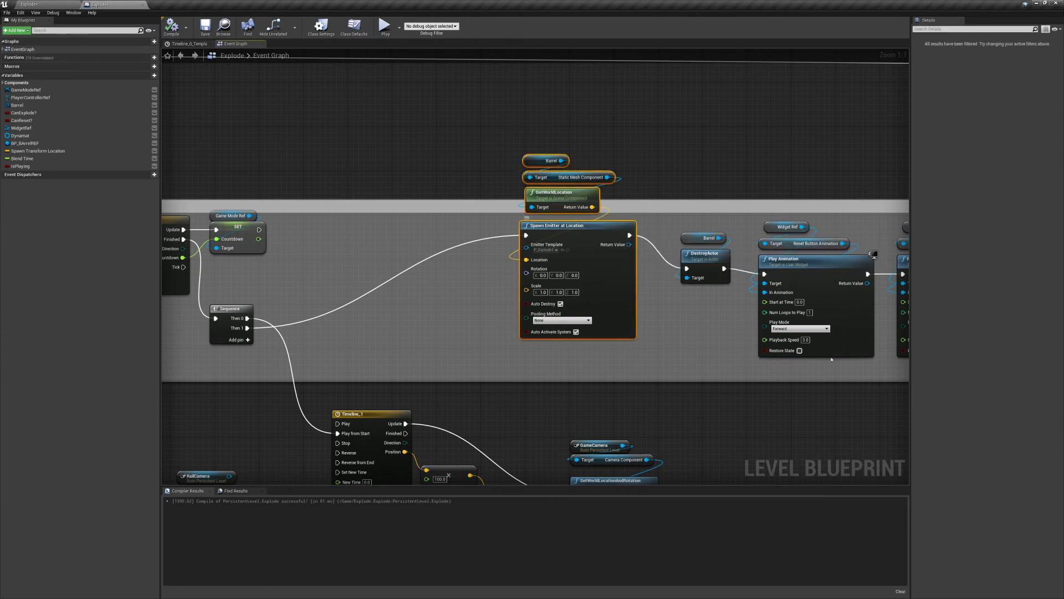